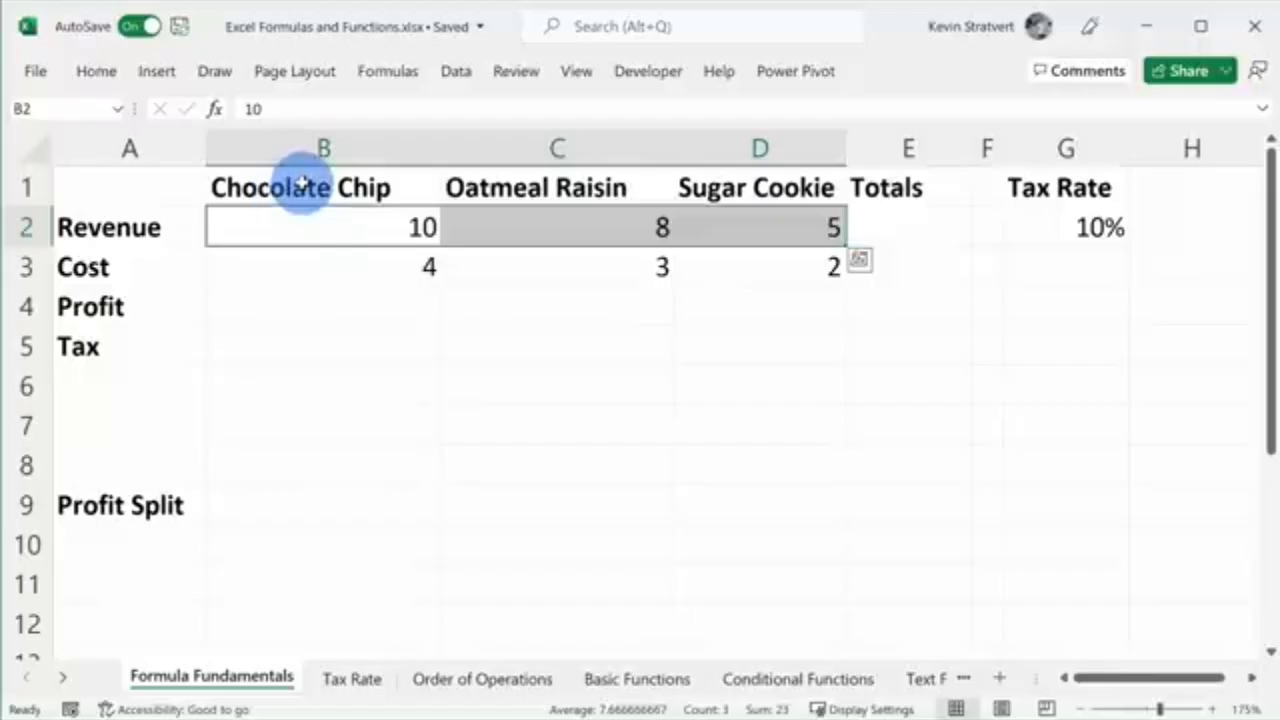
Copy the sum of the Revenue values in B2:D2 from the status bar and paste it into E2
left_click_drag(301, 183, 737, 177)
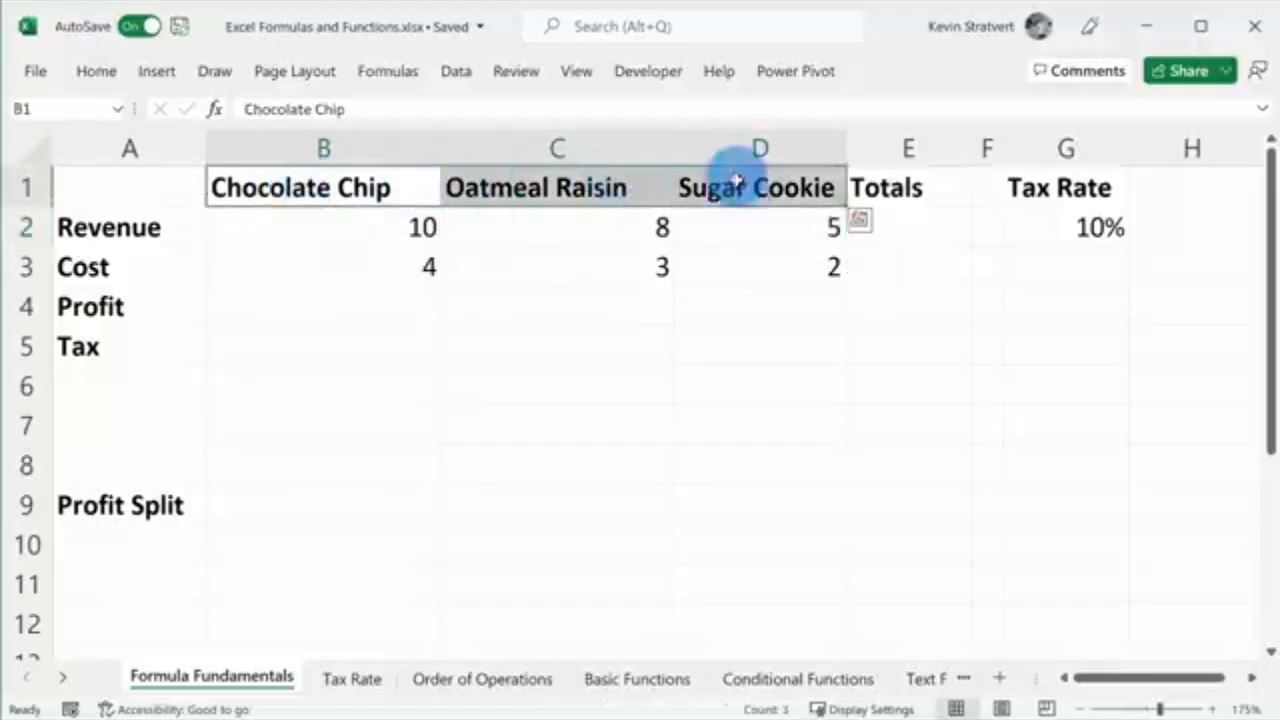
left_click(743, 229)
left_click(869, 232)
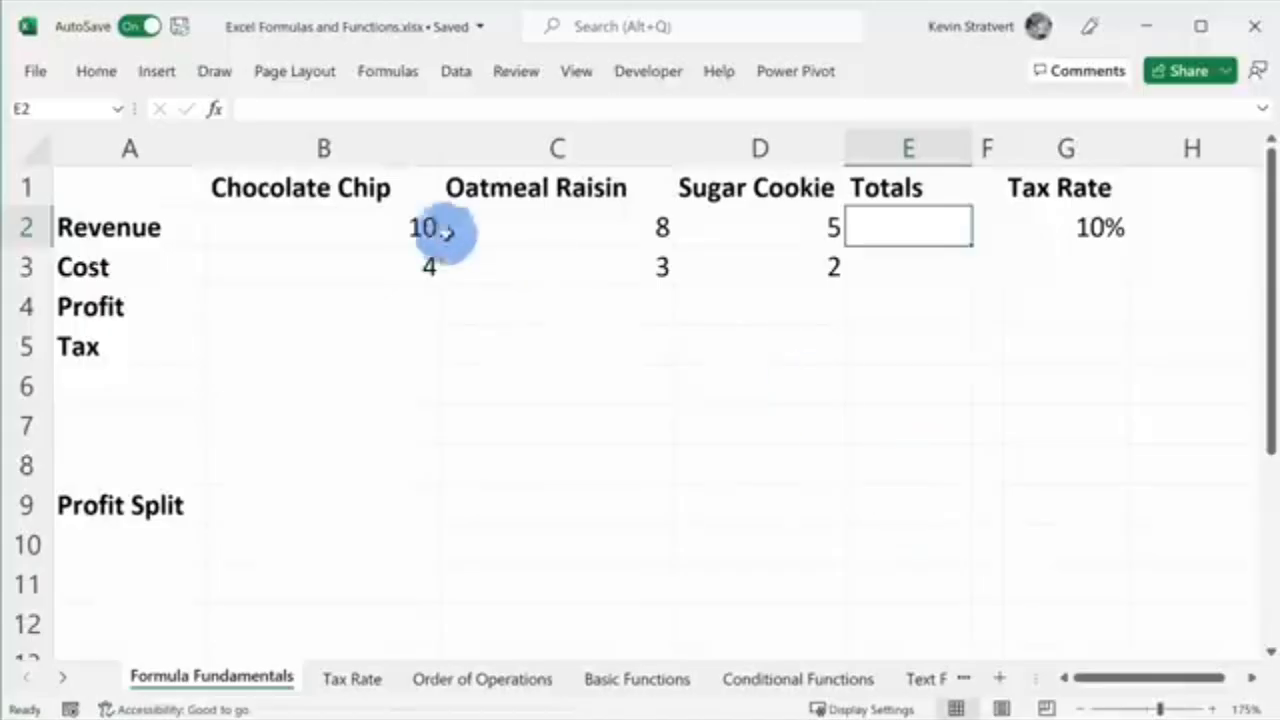
left_click_drag(360, 229, 772, 226)
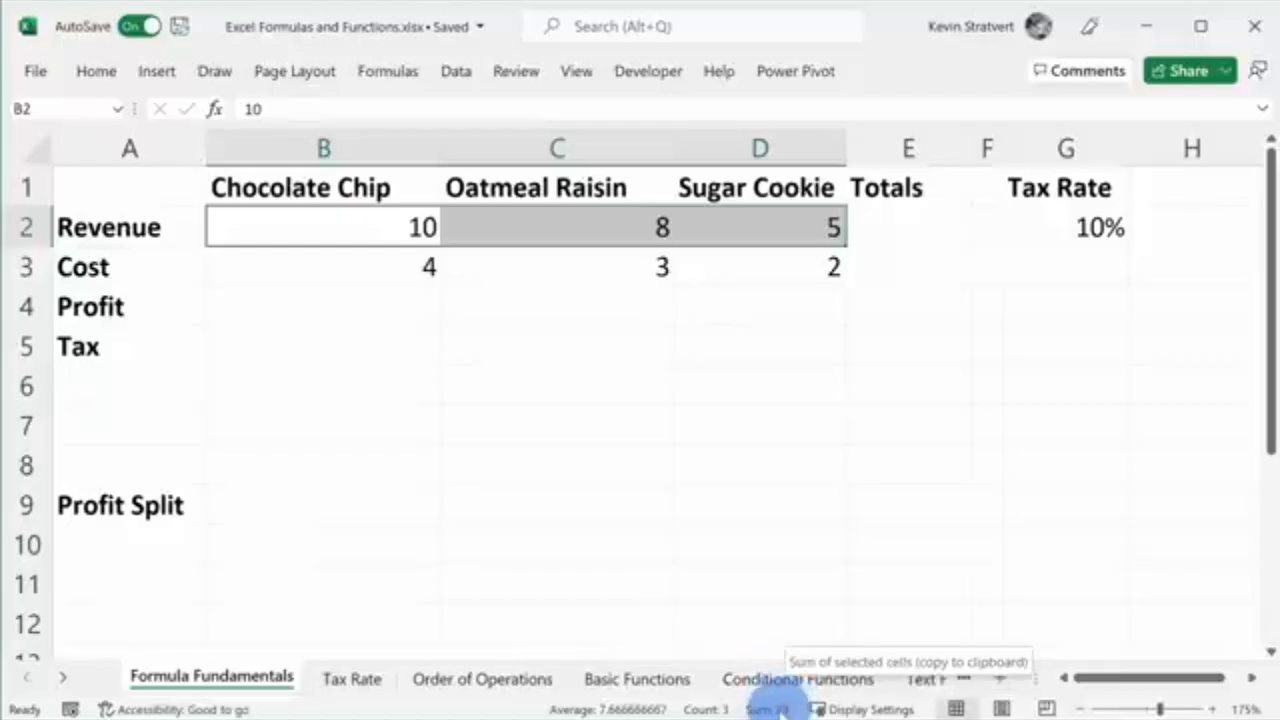
left_click(903, 222)
type("23")
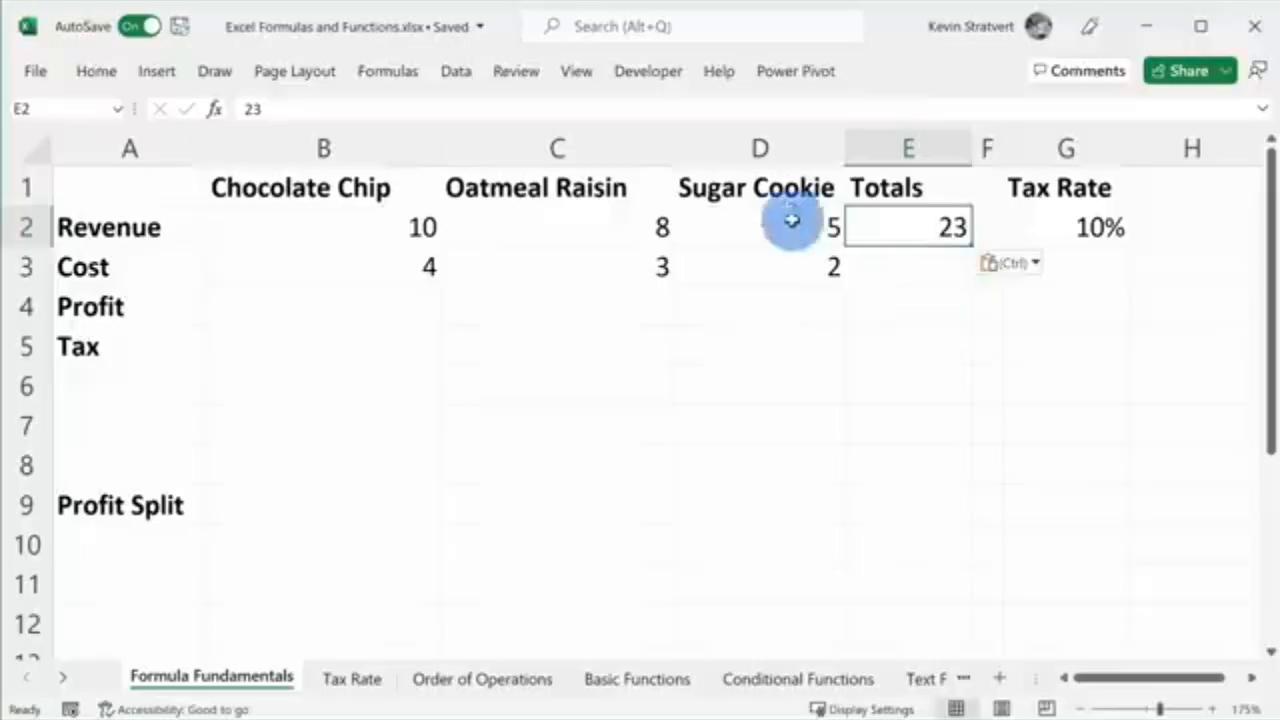
Select the Revenue values in B2:D2 and add Maximum to the calculations shown in the status bar
left_click_drag(780, 226, 386, 234)
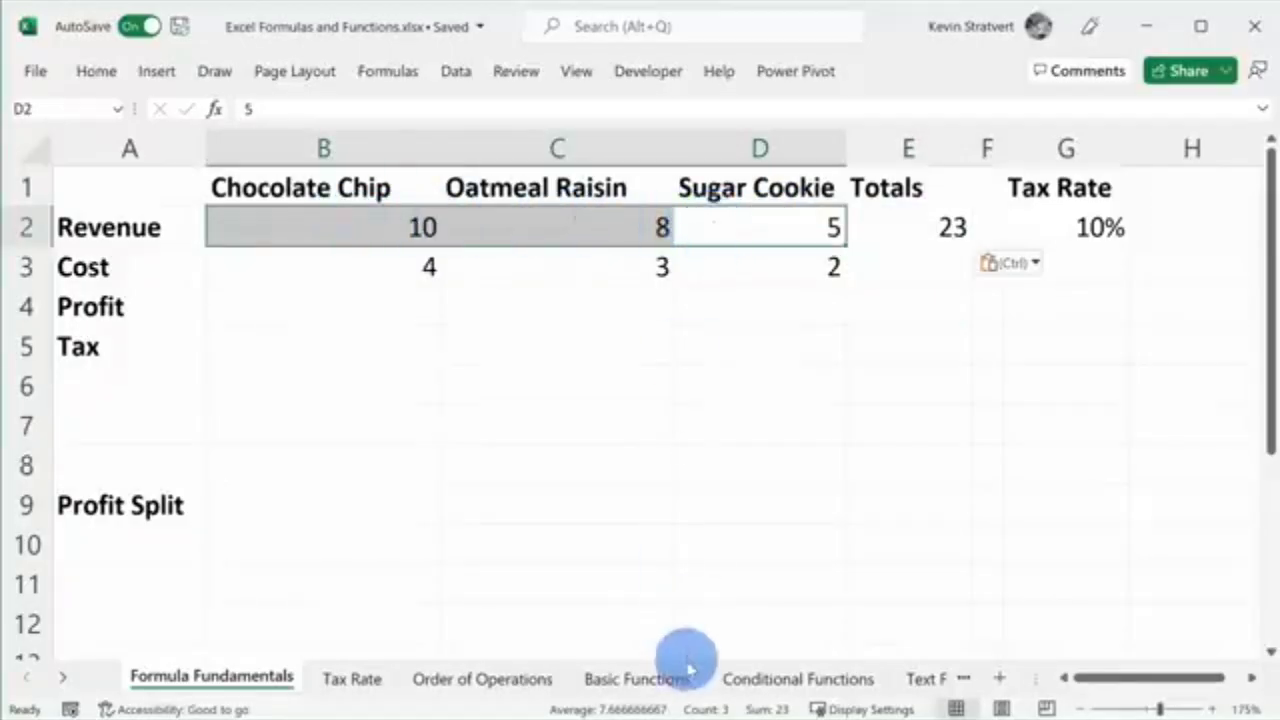
right_click(624, 711)
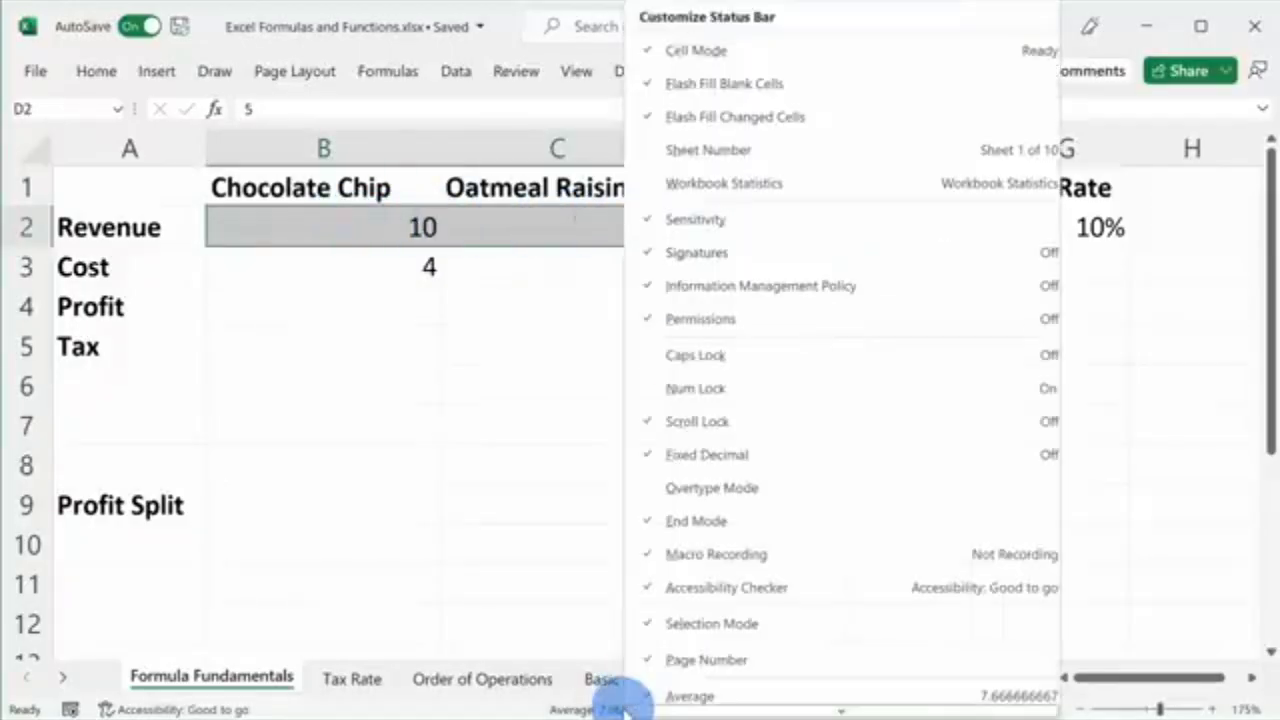
scroll(734, 680, "down", 3)
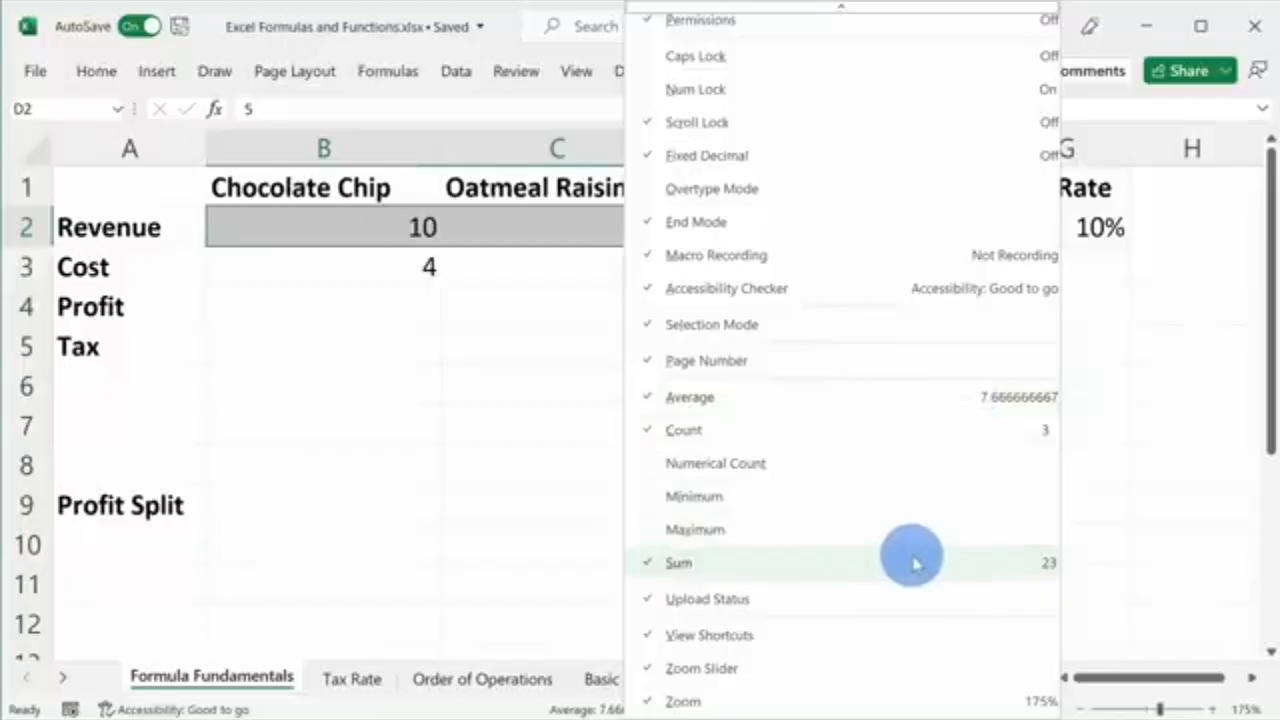
left_click(886, 531)
left_click(508, 489)
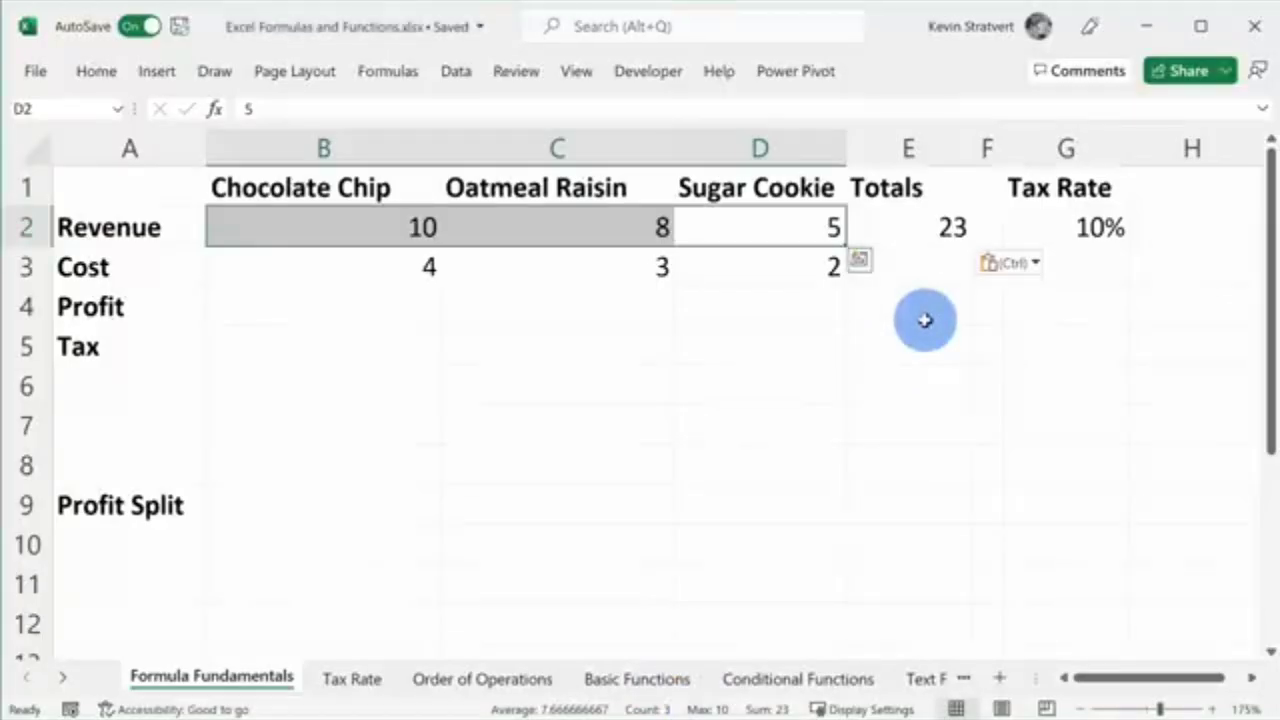
key("Tab")
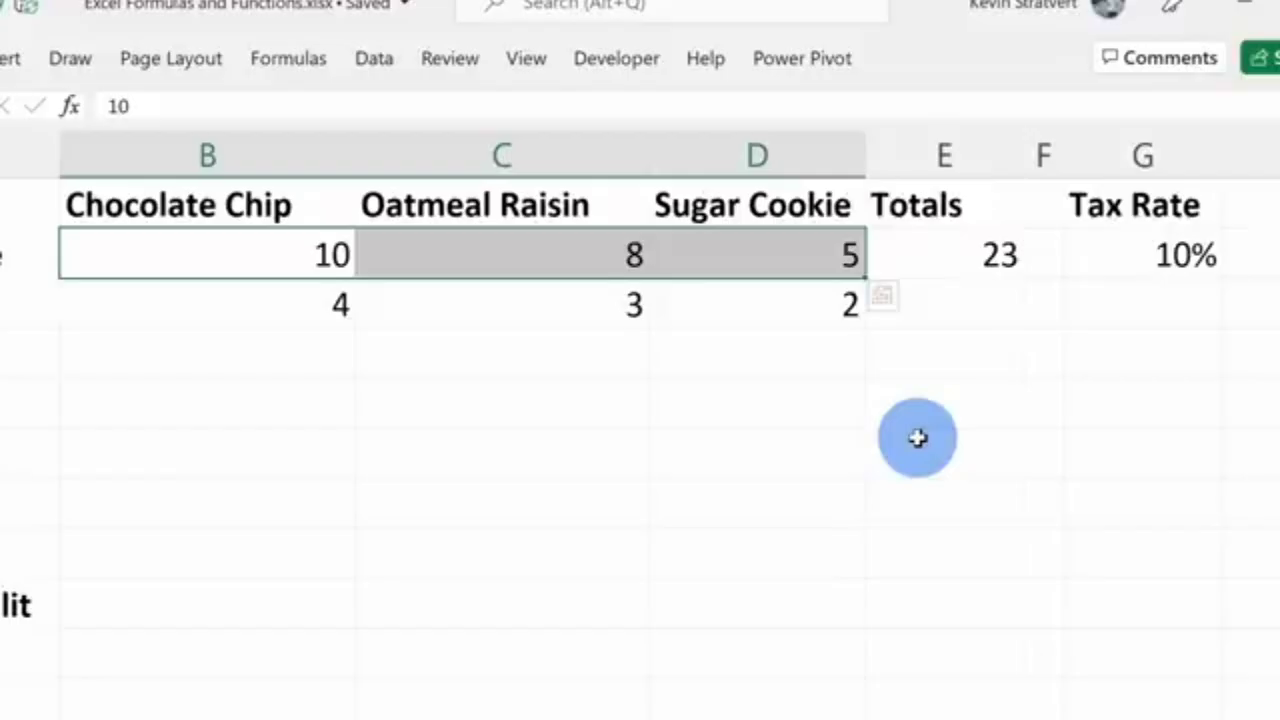
Clear the pasted total in E2 and enter the formula =10+8+5 there
left_click(968, 253)
key("Delete")
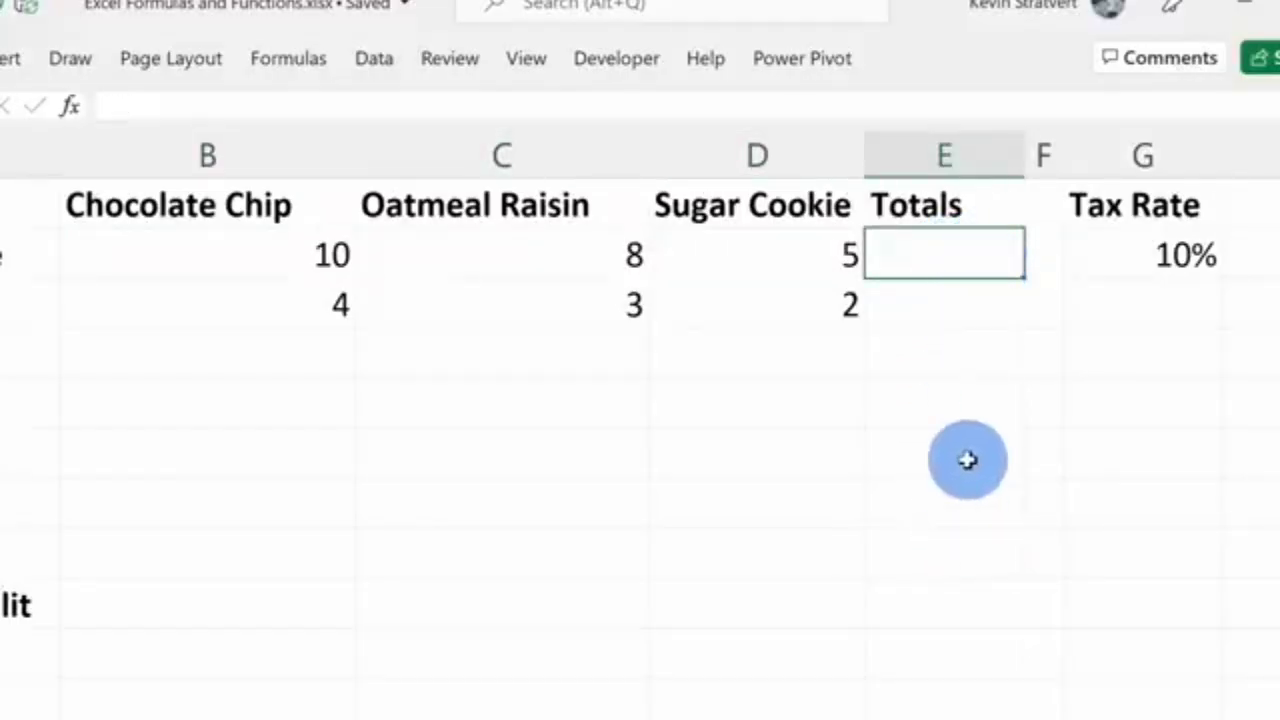
left_click(263, 251)
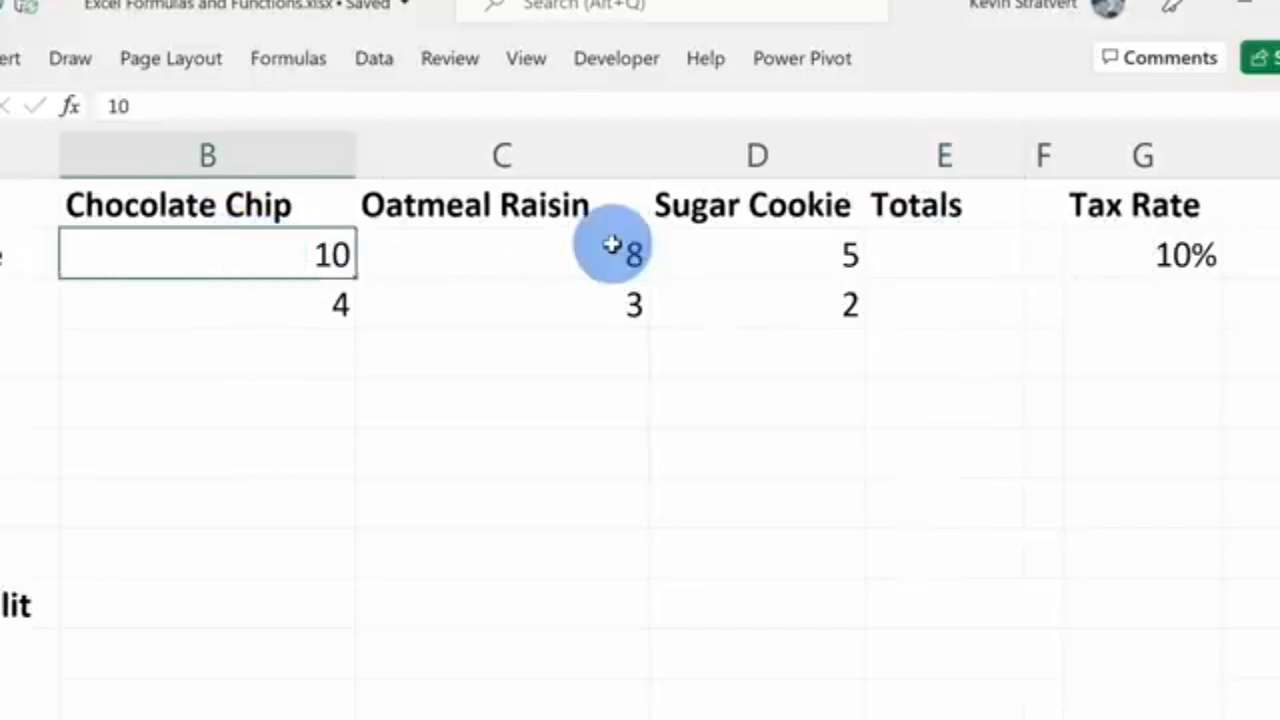
left_click(612, 250)
left_click(791, 249)
left_click(955, 252)
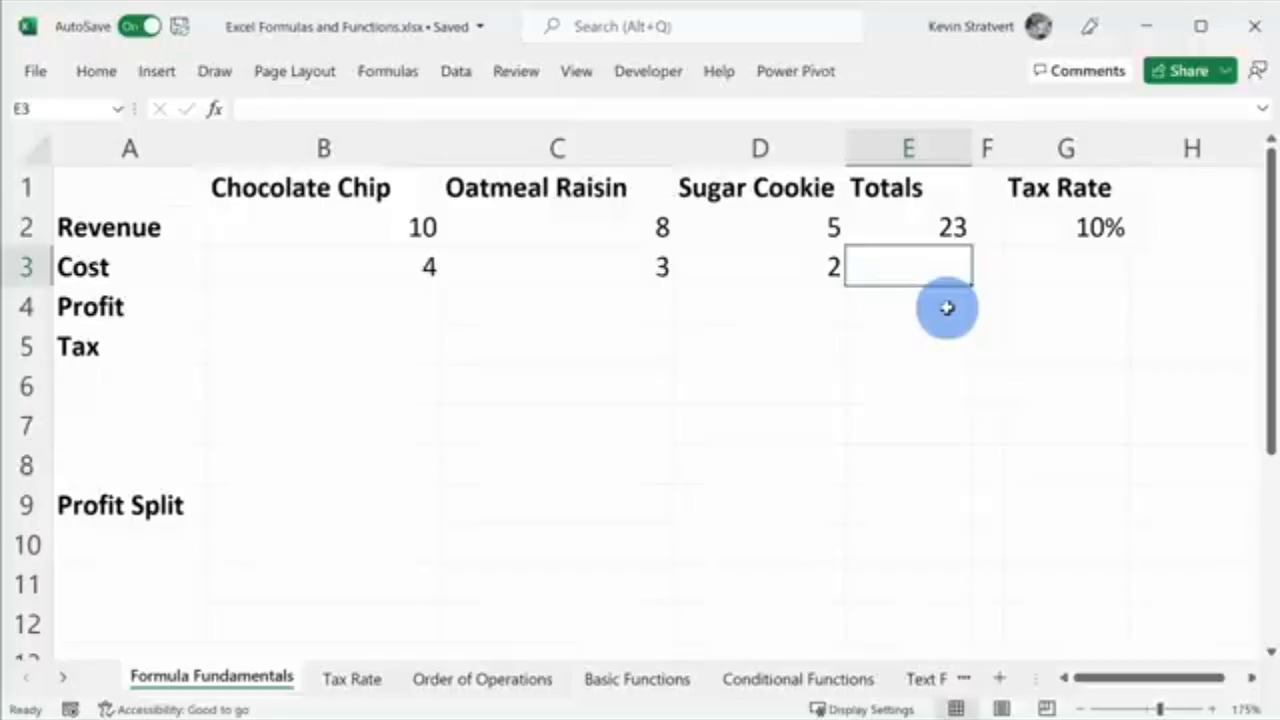
Try changing the Revenue total formula in E2 to =10+8+4, and restore it to =10+8+5
left_click(932, 243)
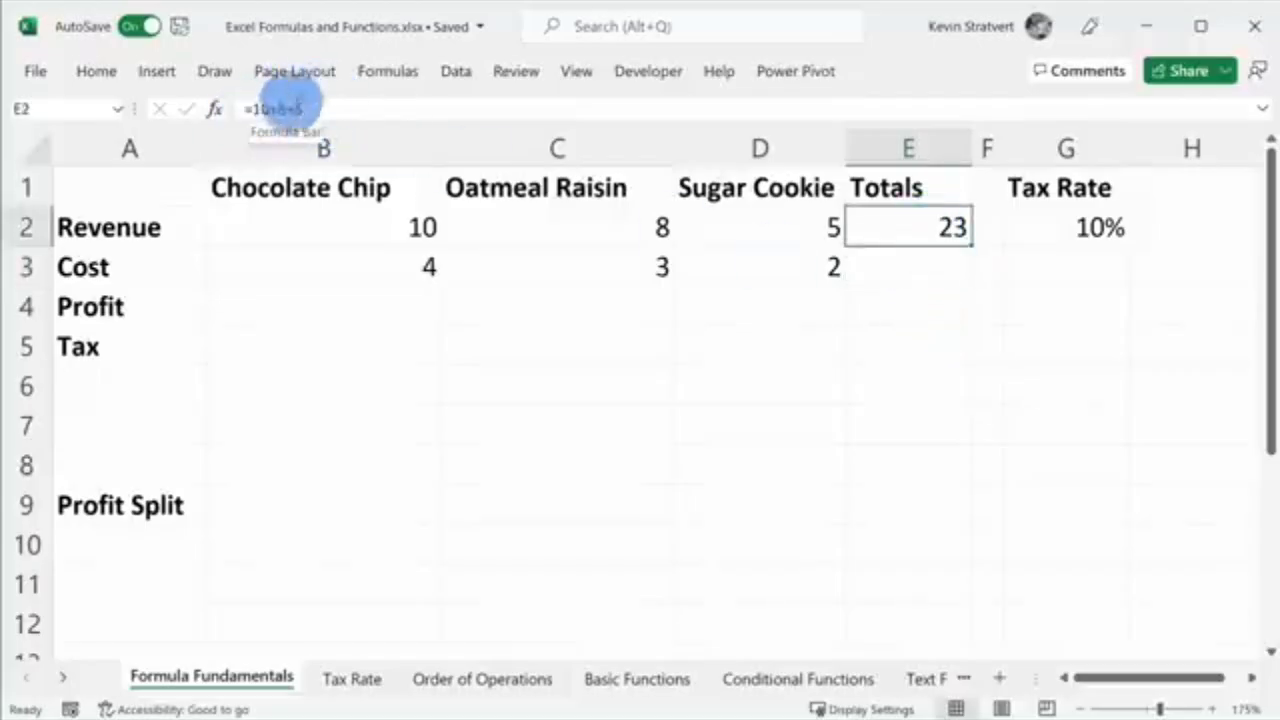
left_click(278, 107)
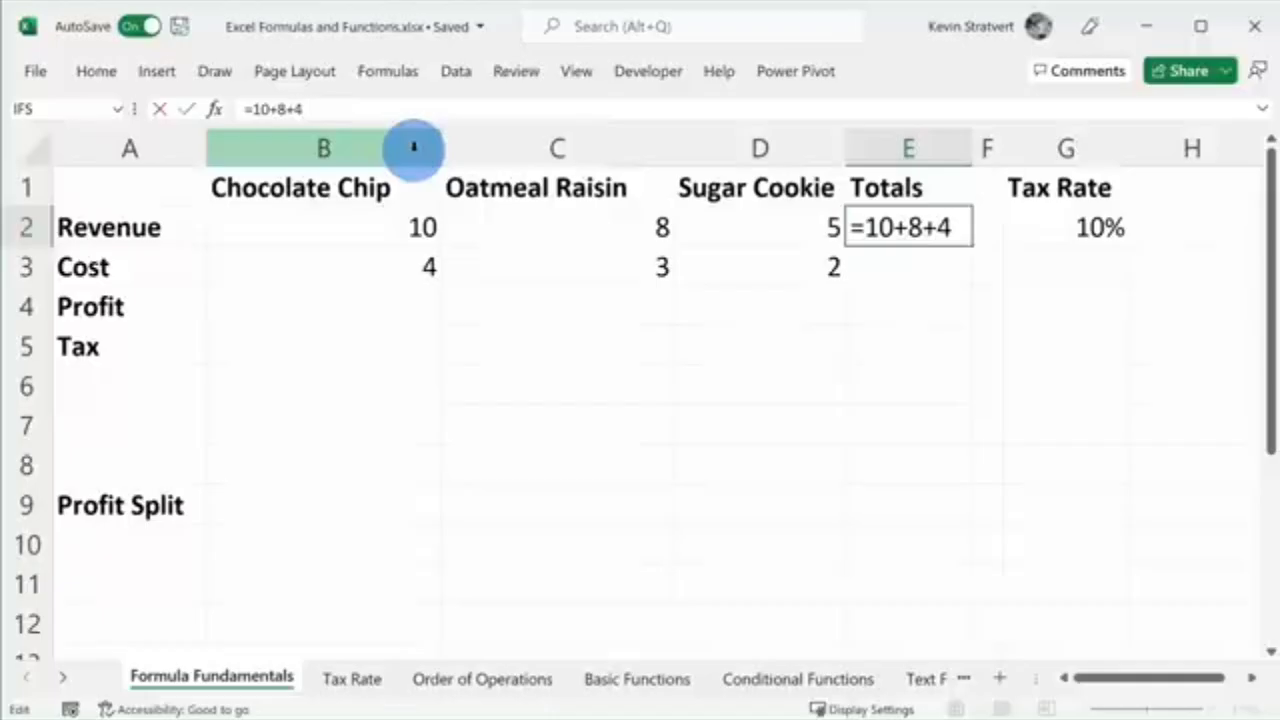
key("Return")
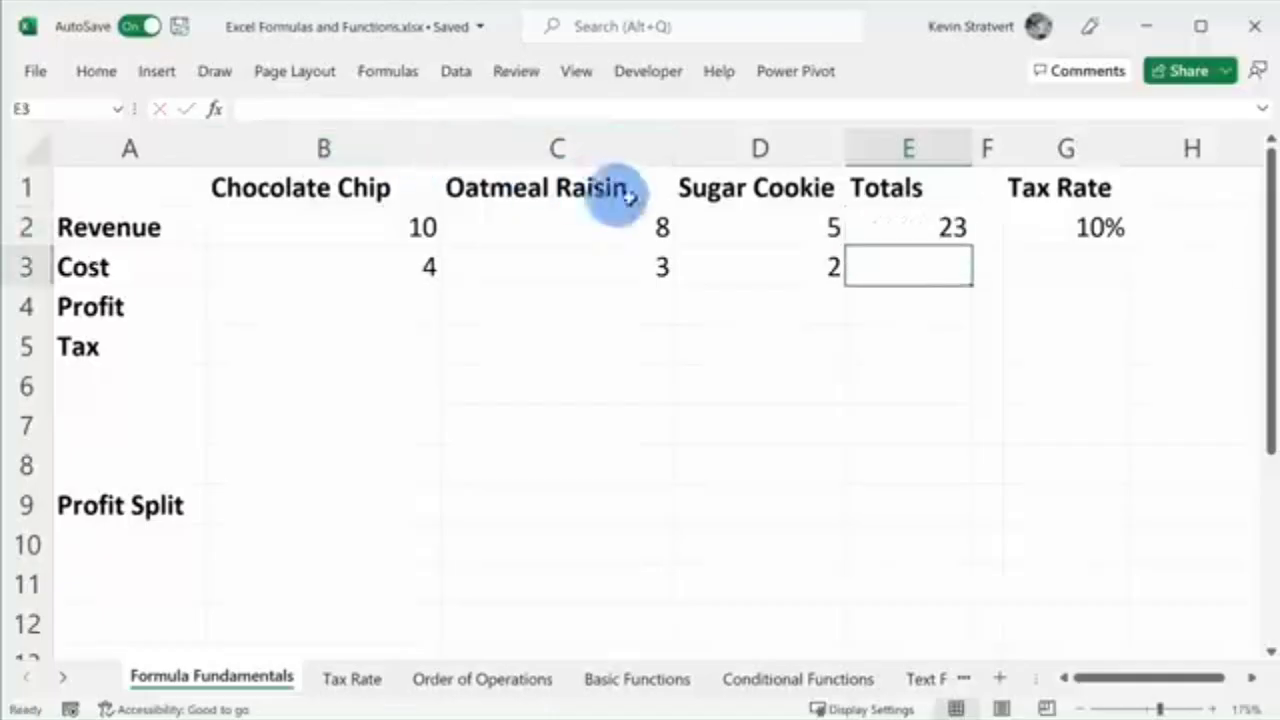
Examine the Revenue total's formula directly inside cell E2
double_click(916, 227)
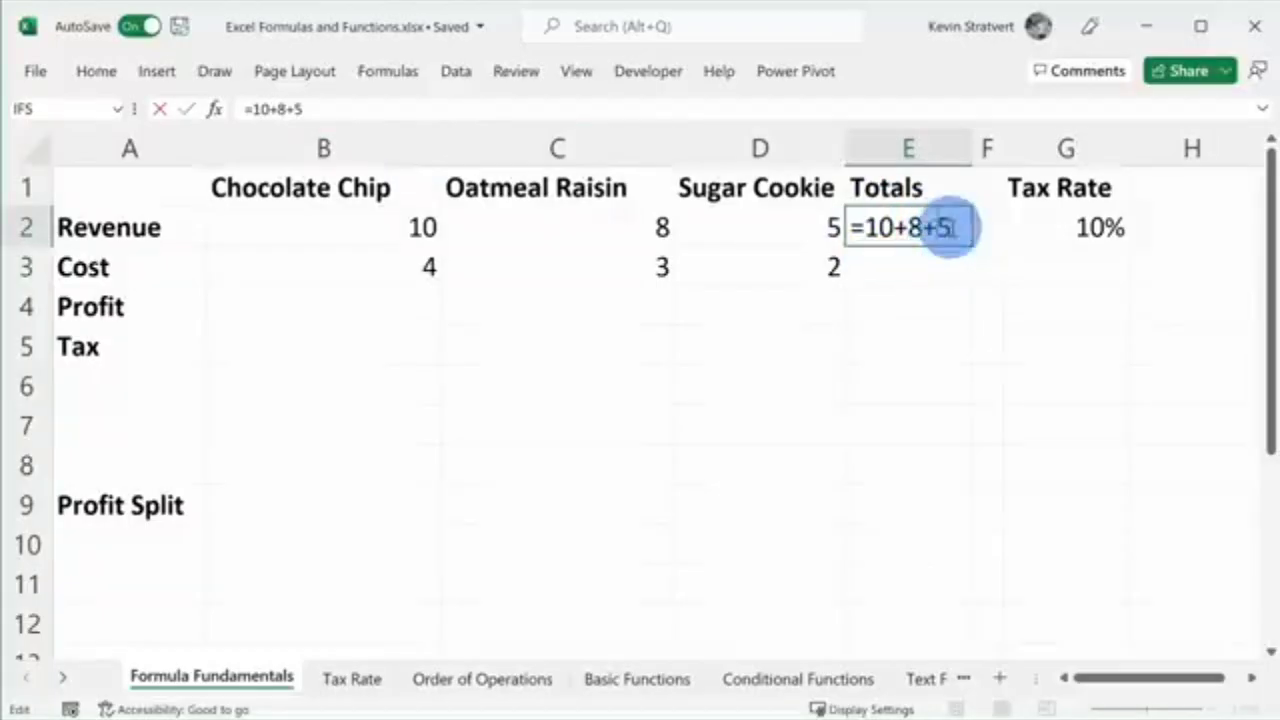
left_click_drag(951, 227, 870, 230)
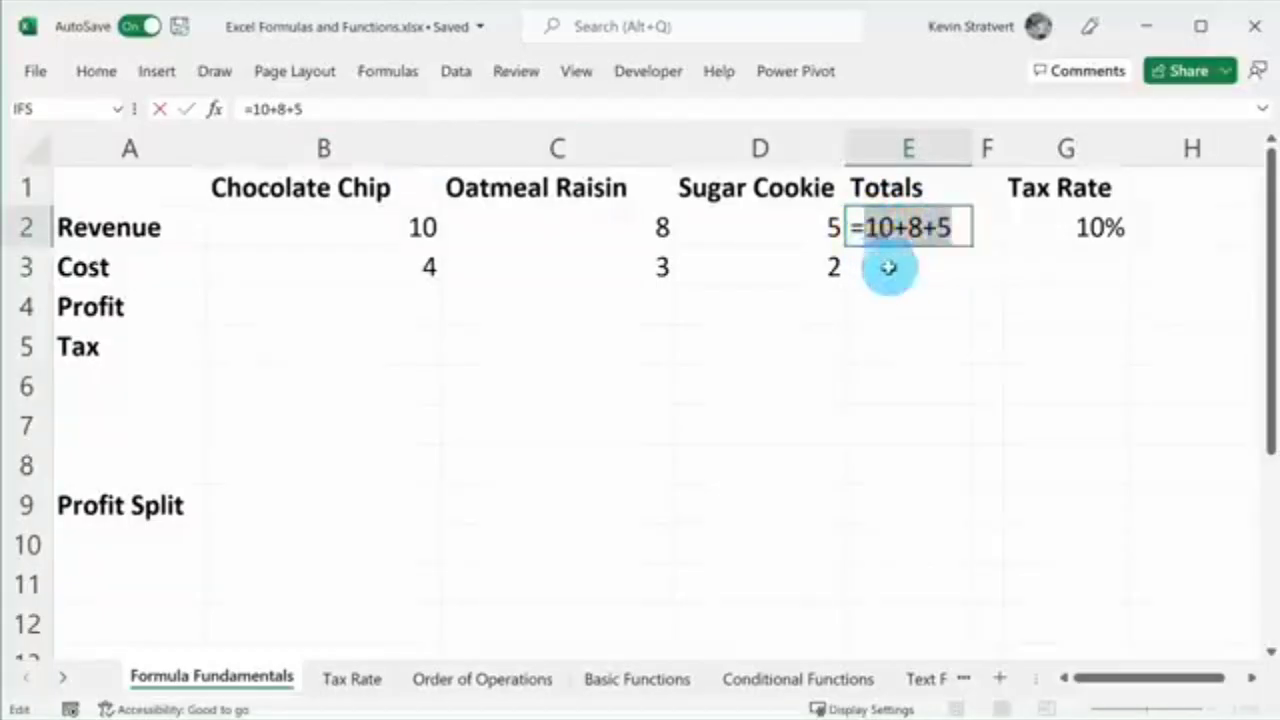
left_click(893, 266)
key("Escape")
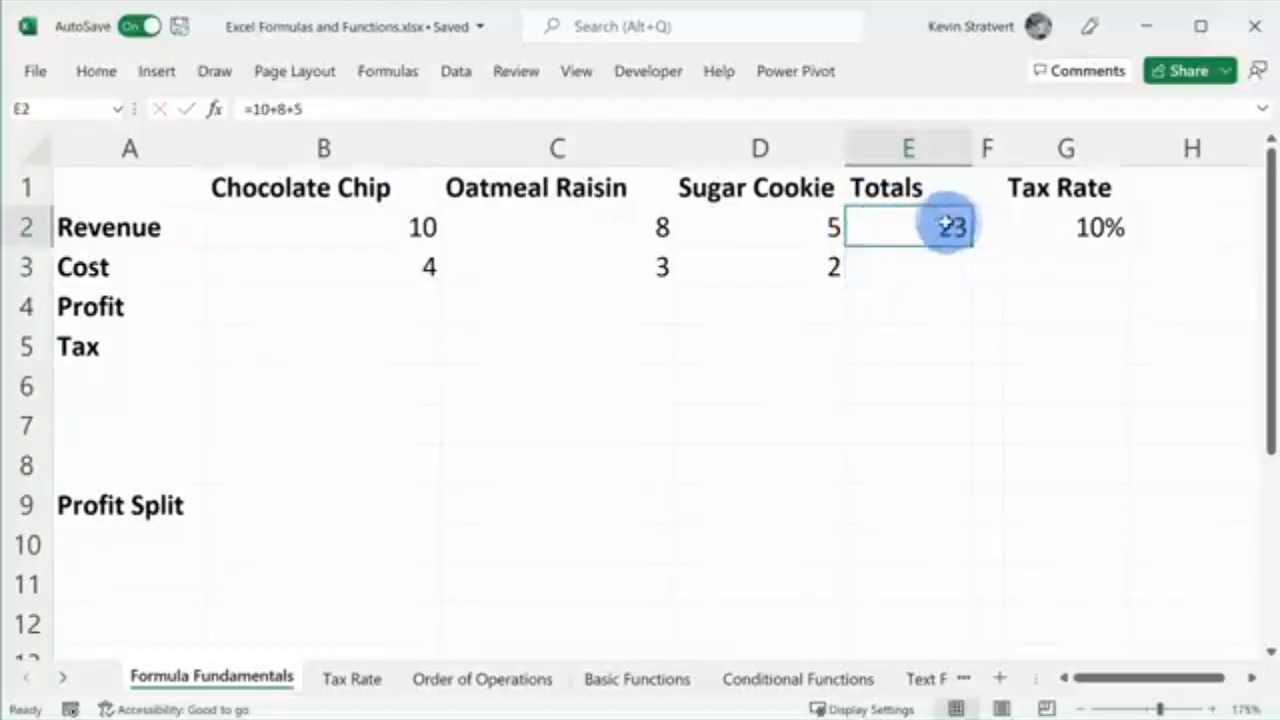
double_click(945, 232)
key("Escape")
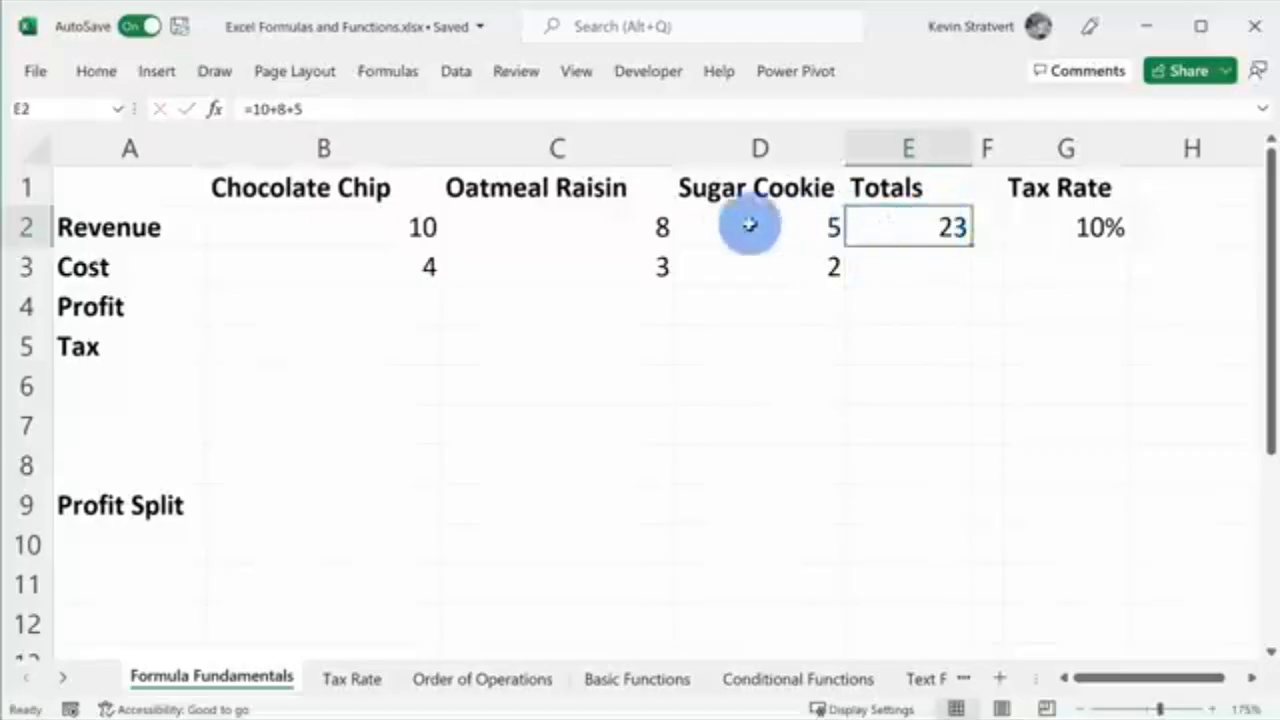
Test the hard-coded total in E2 by setting the Chocolate Chip revenue in B2 to 11, and set B2 back to 10
left_click(443, 227)
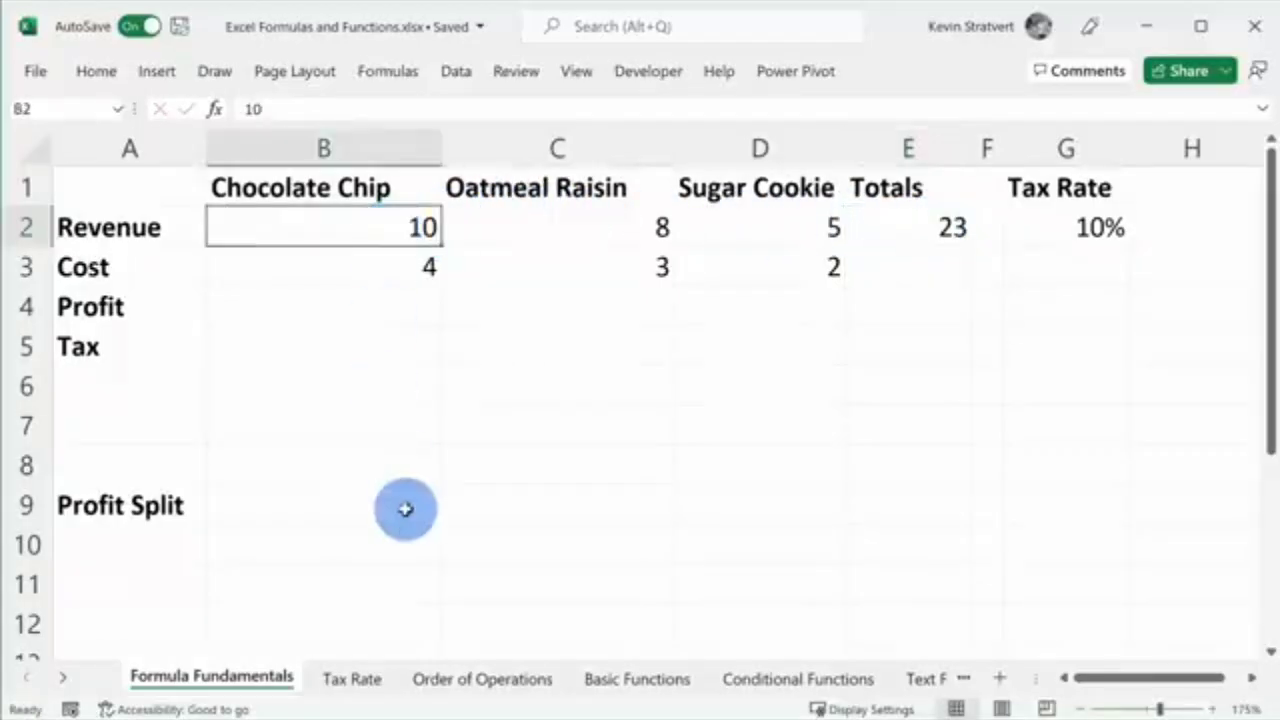
type("11")
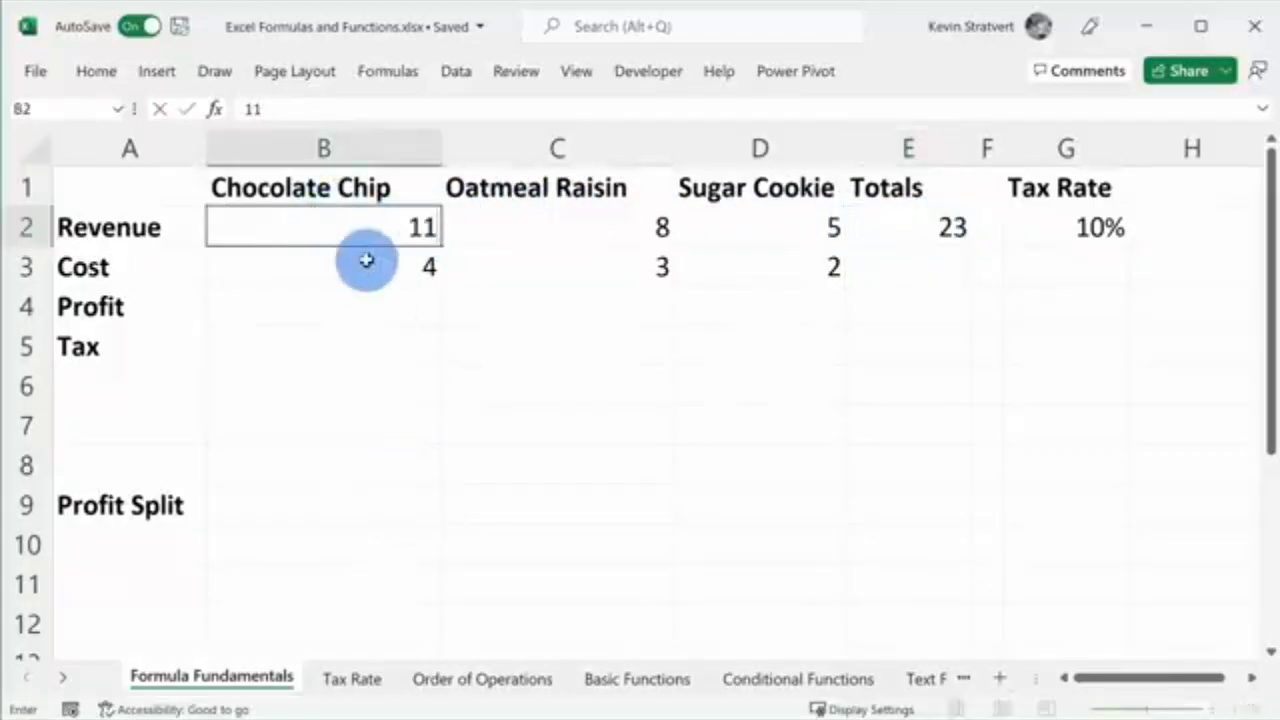
key("Return")
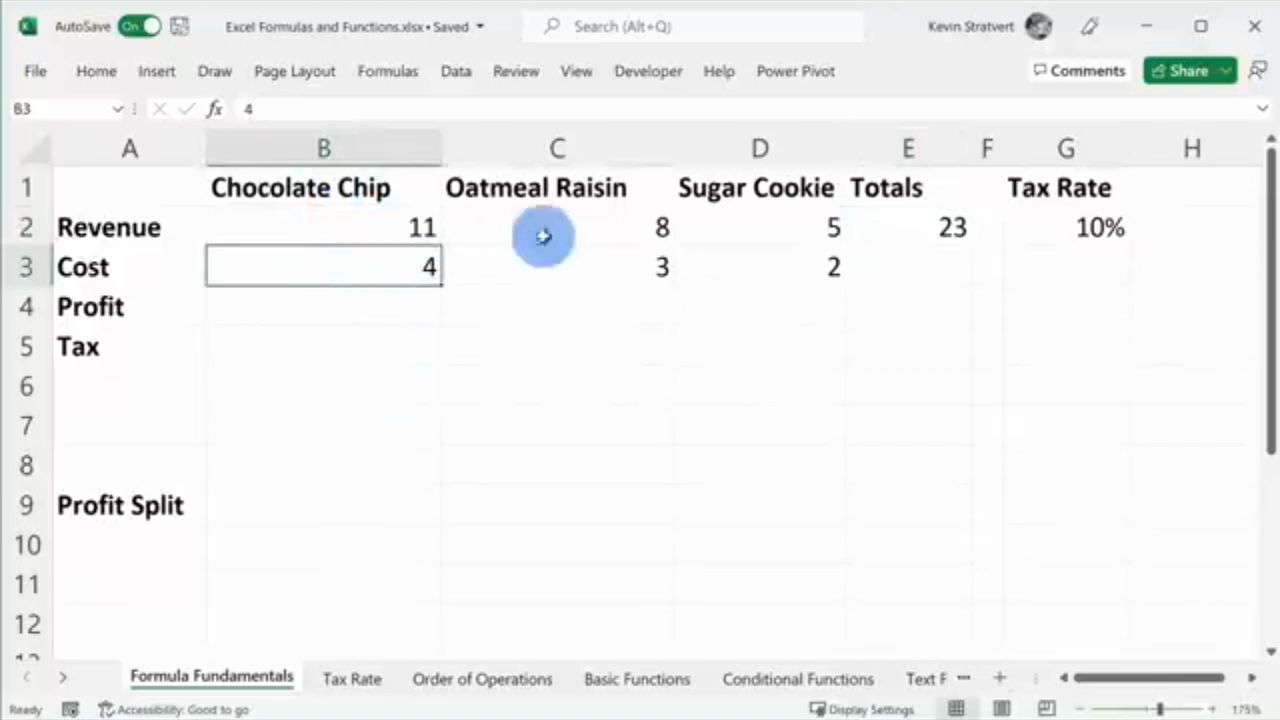
left_click(935, 228)
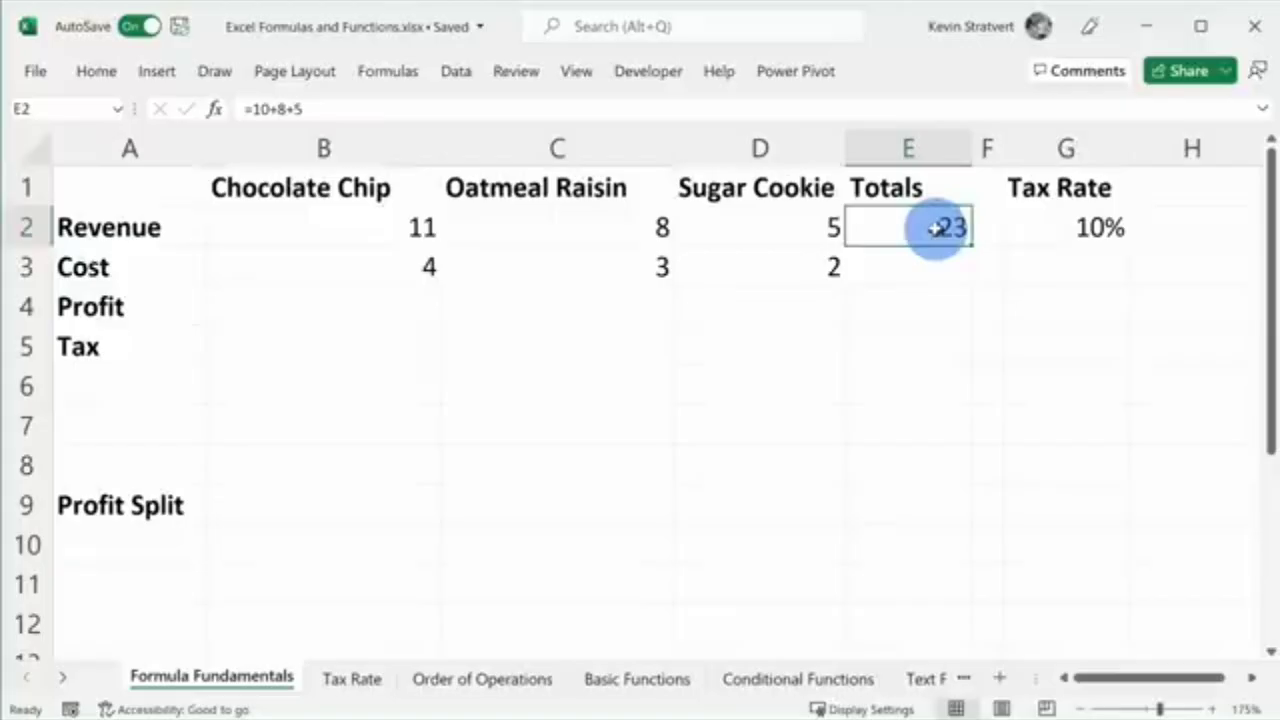
left_click(386, 226)
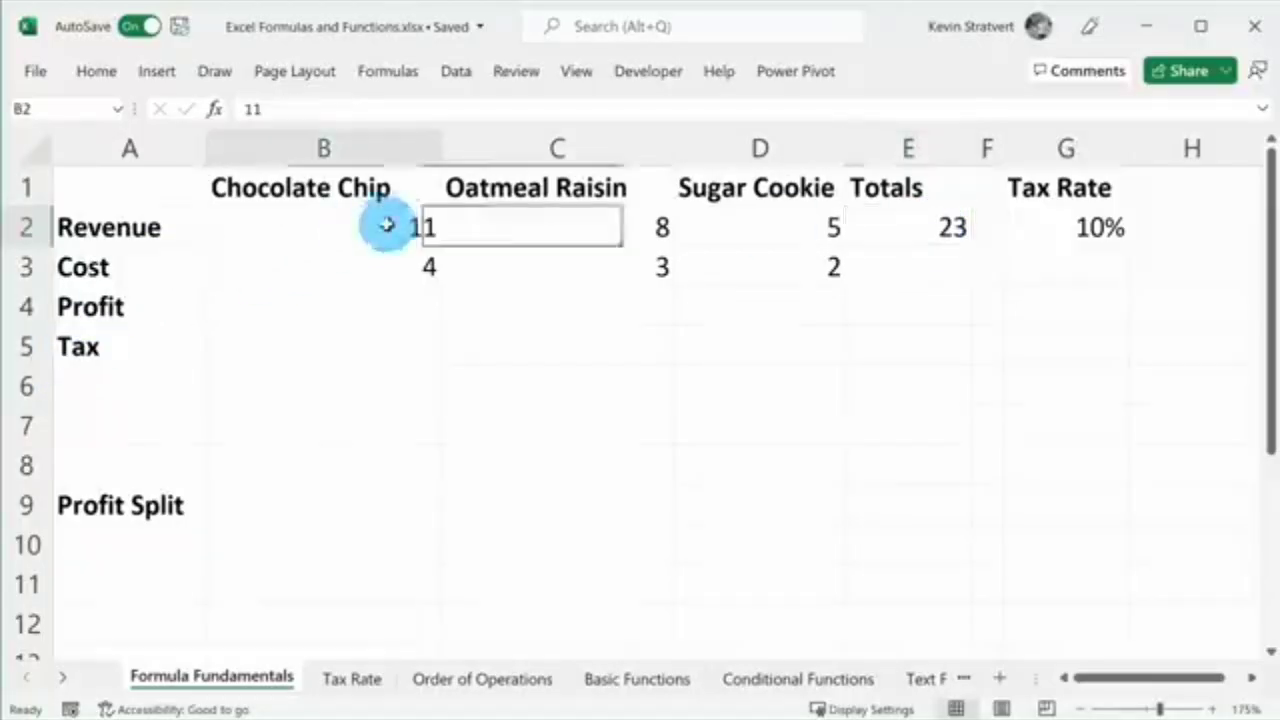
type("10")
Replace the typed numbers in the E2 formula with cell references so it reads =B2+C2+D2
left_click(940, 228)
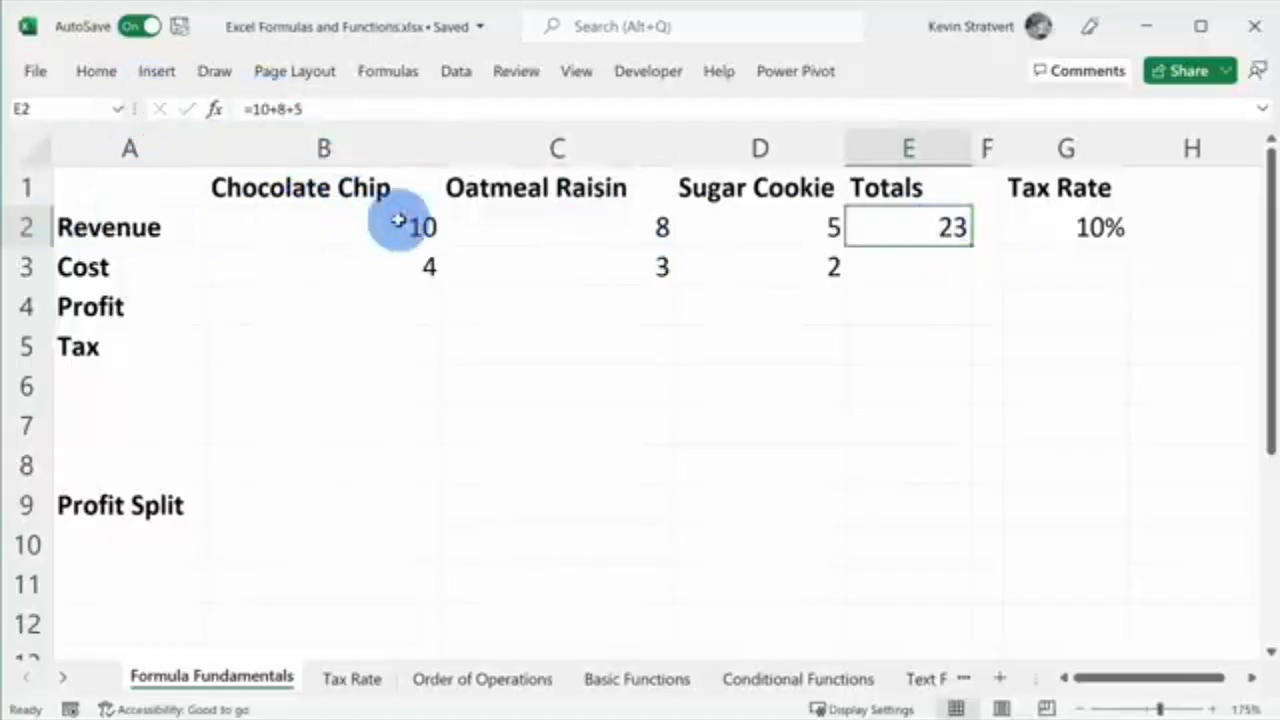
double_click(257, 108)
key("Delete")
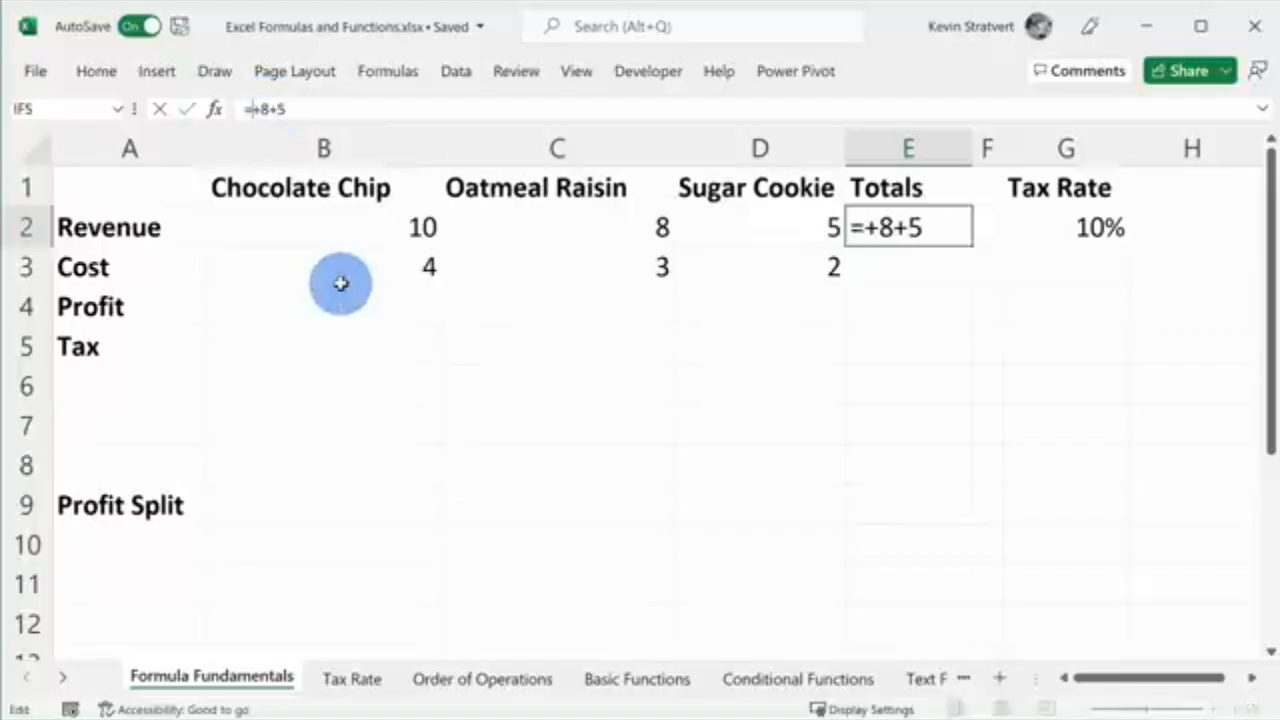
type("B")
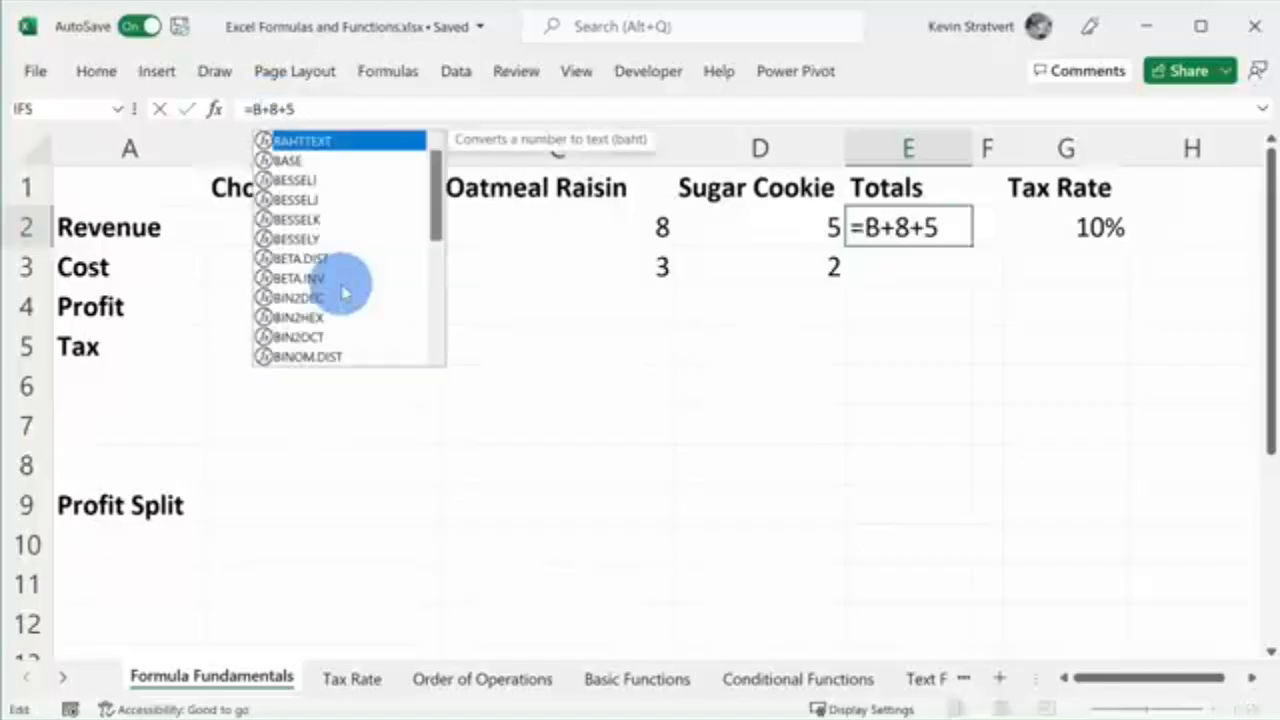
type("2")
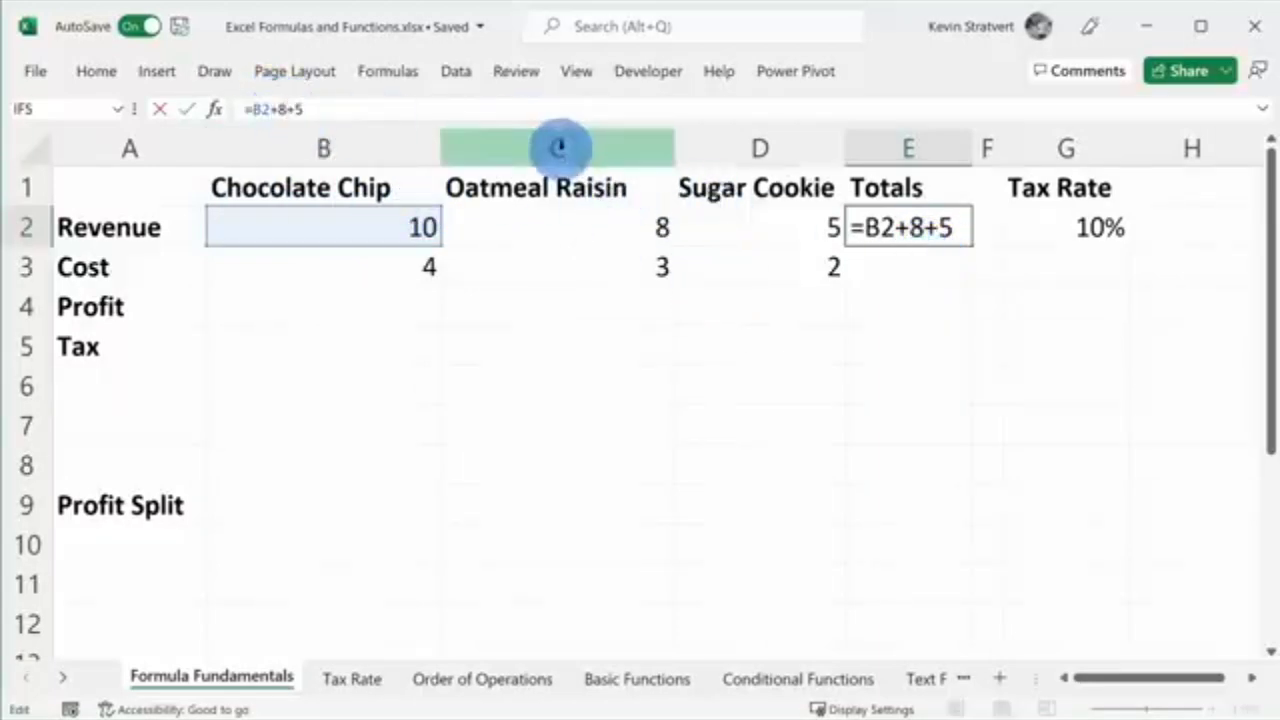
type("C2")
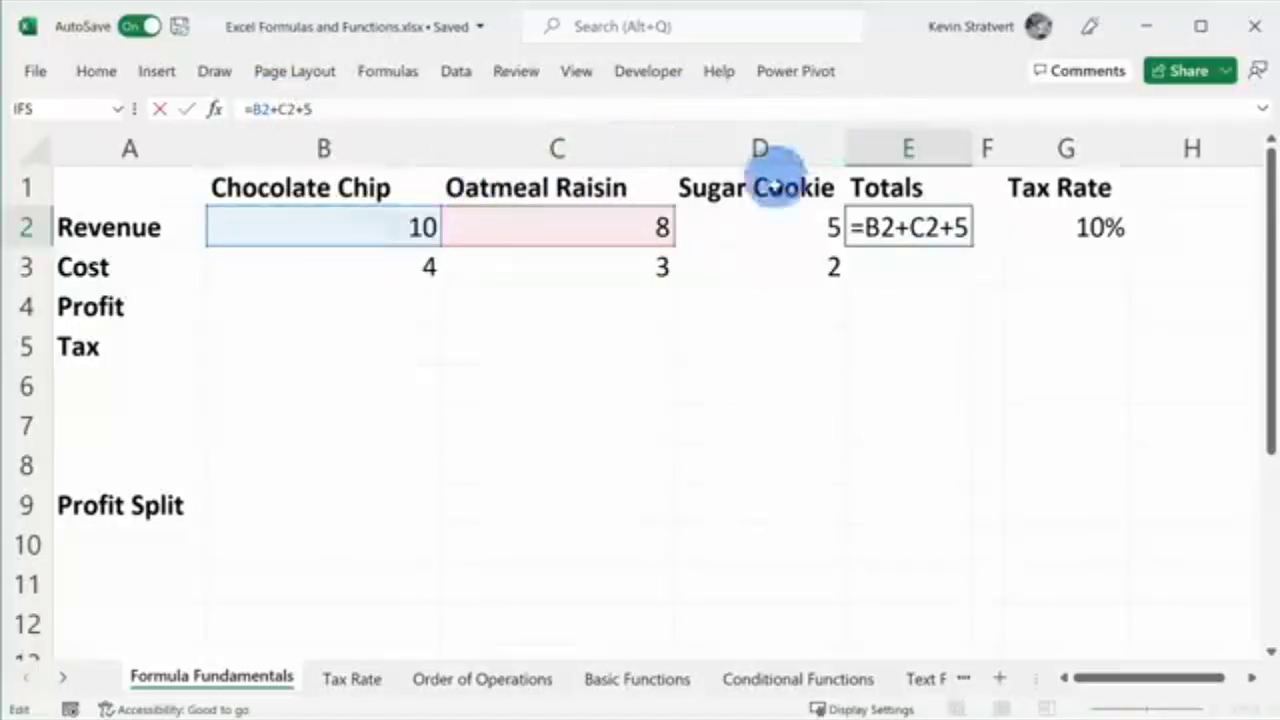
left_click(330, 106)
key("BackSpace")
type("D2")
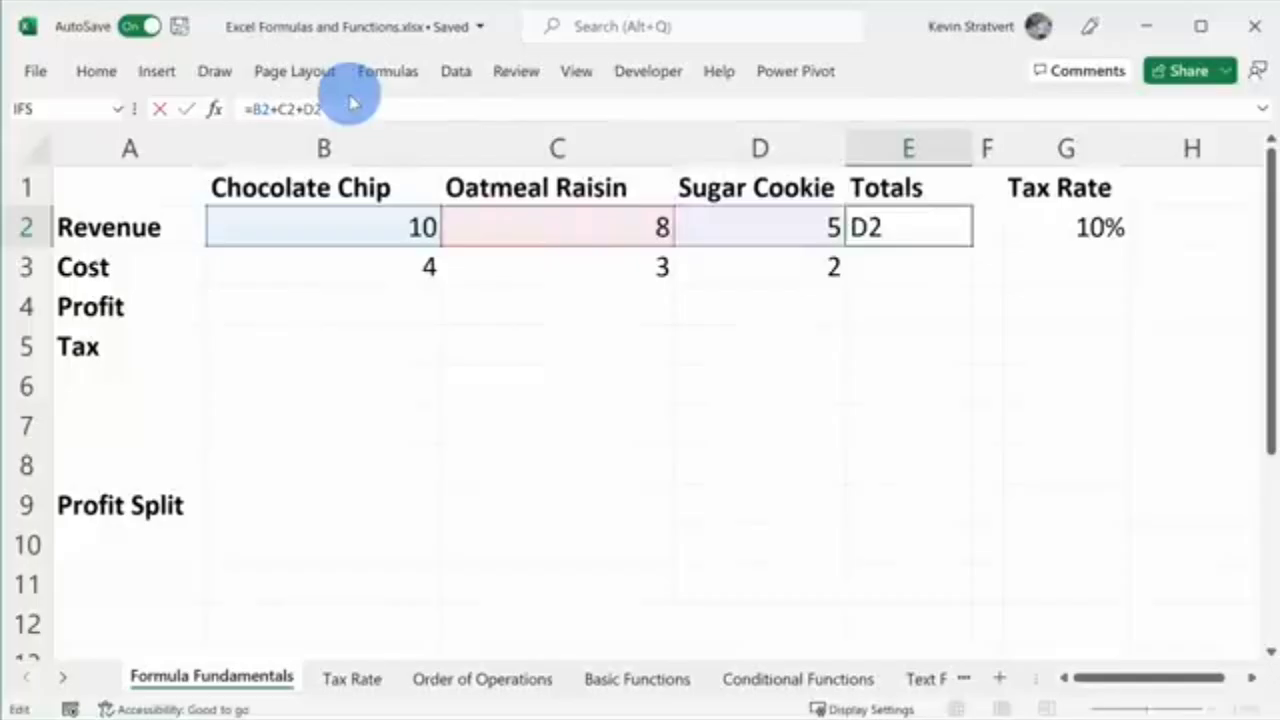
key("Return")
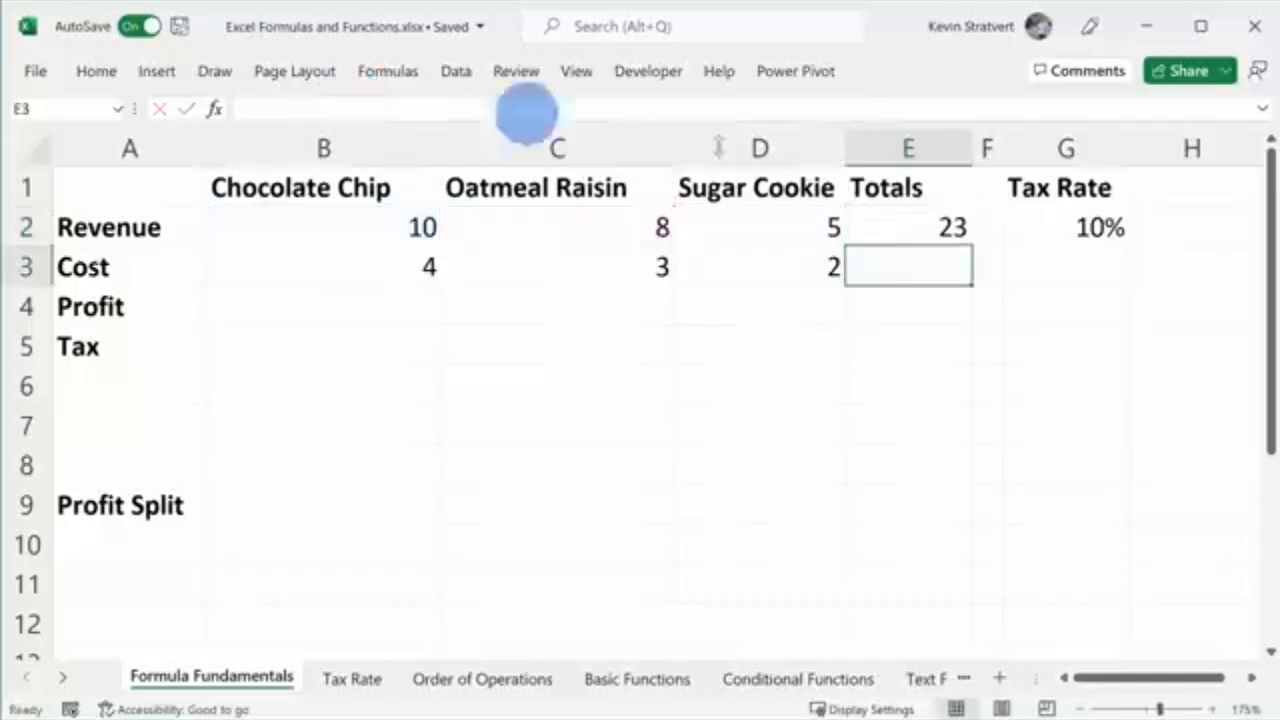
Test the cell-reference formula by setting the Chocolate Chip revenue in B2 to 11, and return B2 to 10
left_click(343, 229)
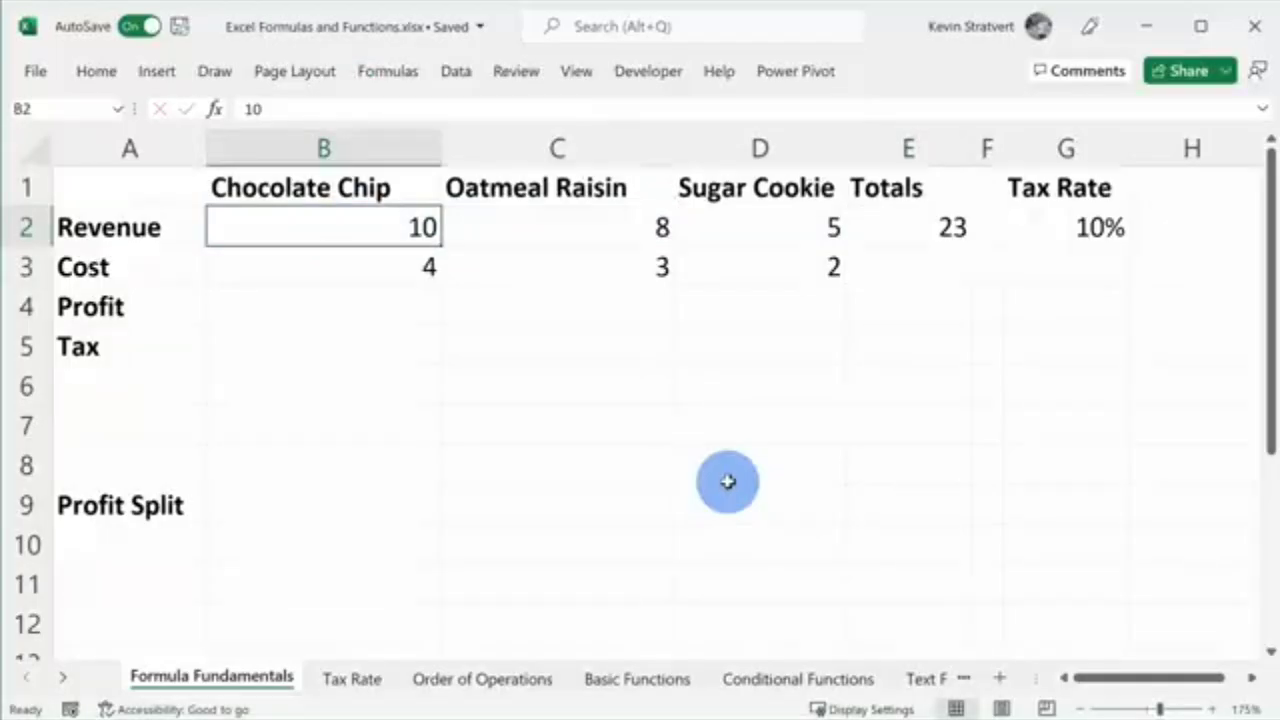
type("11")
key("Return")
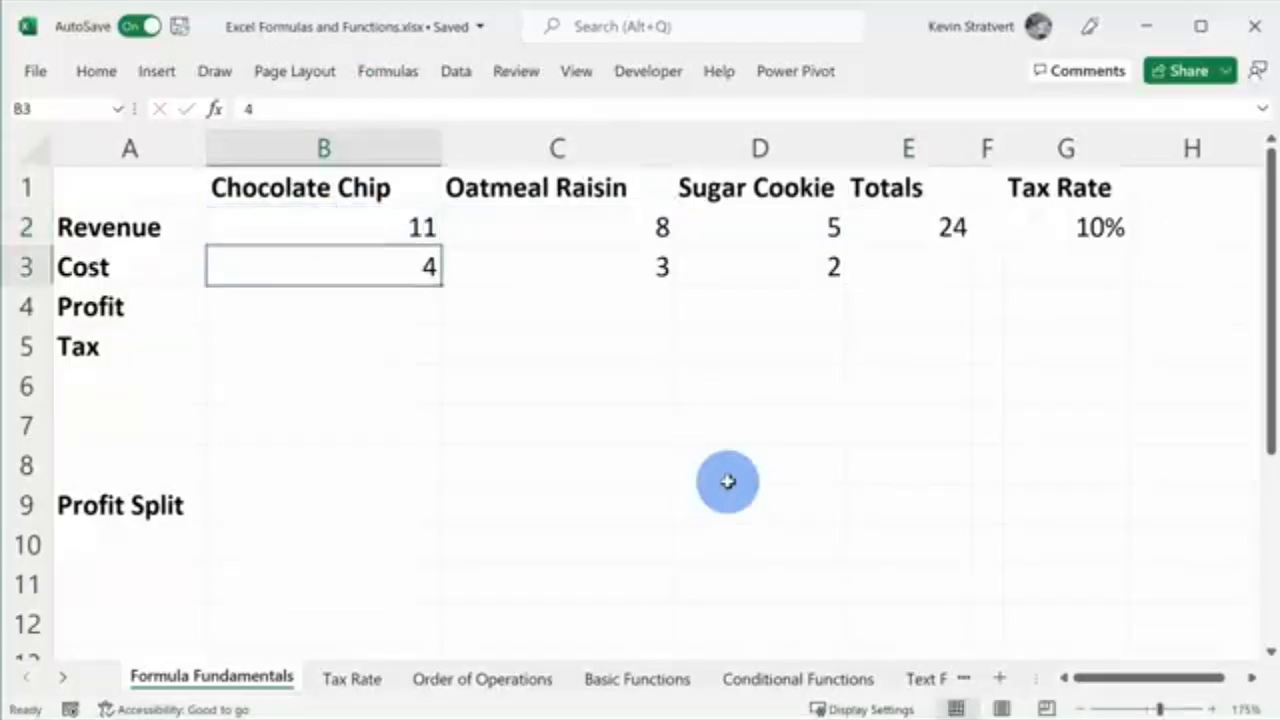
left_click(355, 222)
type("10")
key("Return")
Review which revenue cells the total formula in E2 references, leaving the formula as it is
left_click(903, 232)
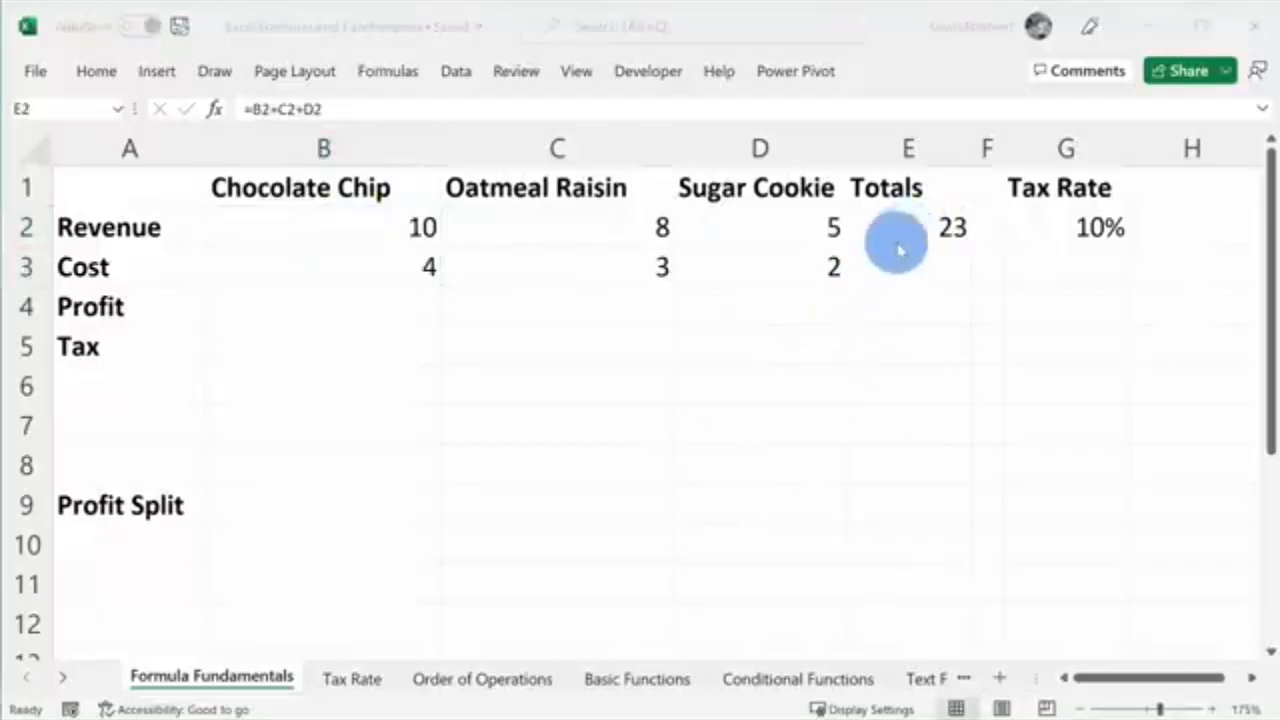
double_click(905, 228)
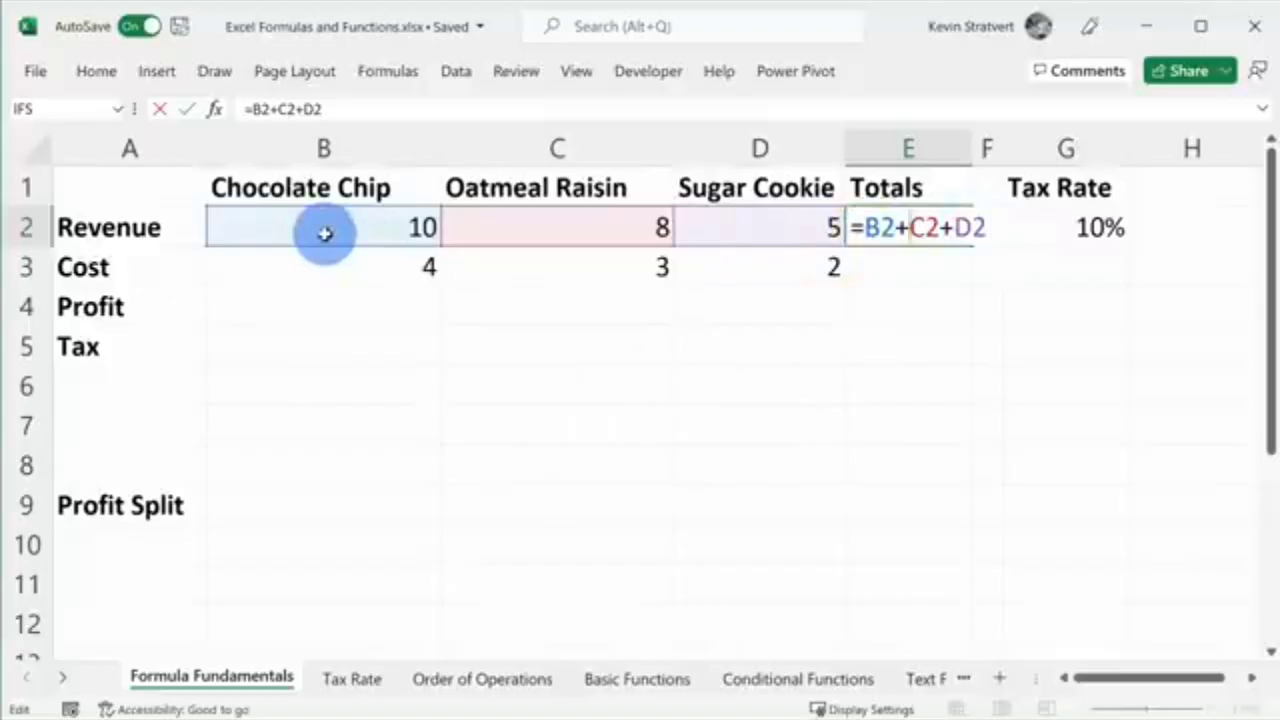
key("Escape")
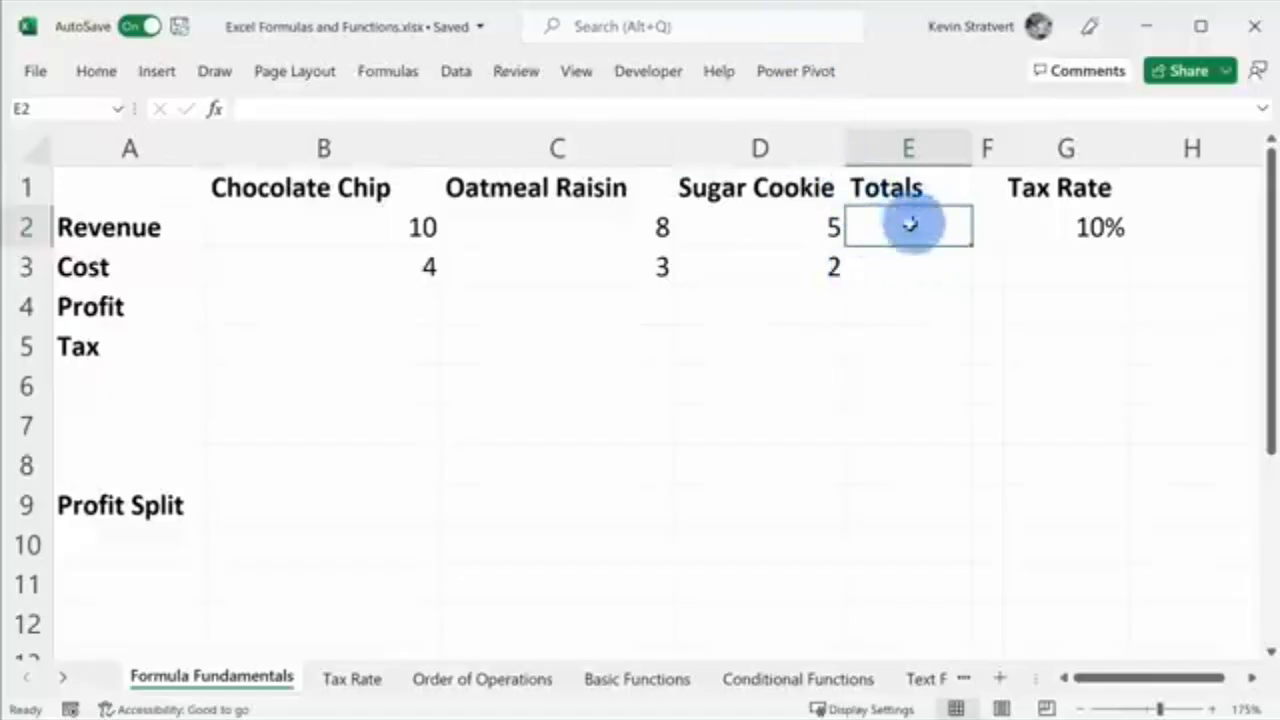
Build the Revenue total formula =B2+C2+D2 from scratch in the empty cell E2
type("=")
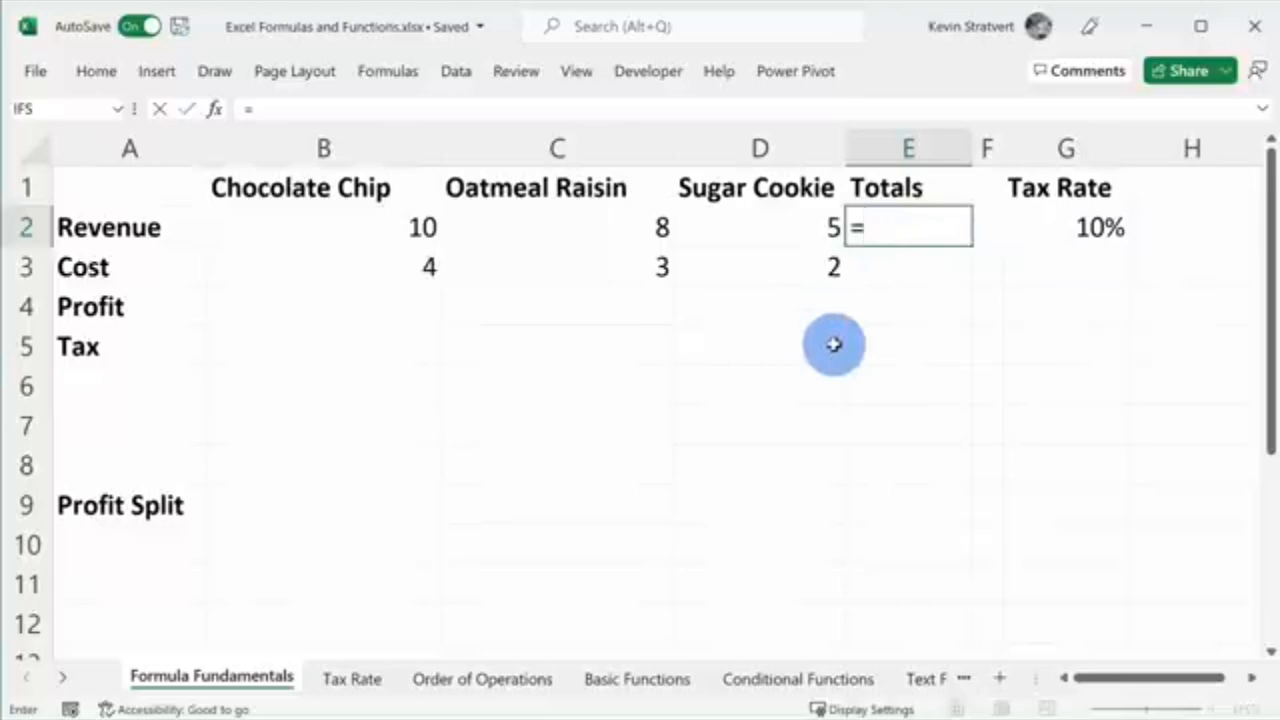
key("Left")
key("Left")
key("Left")
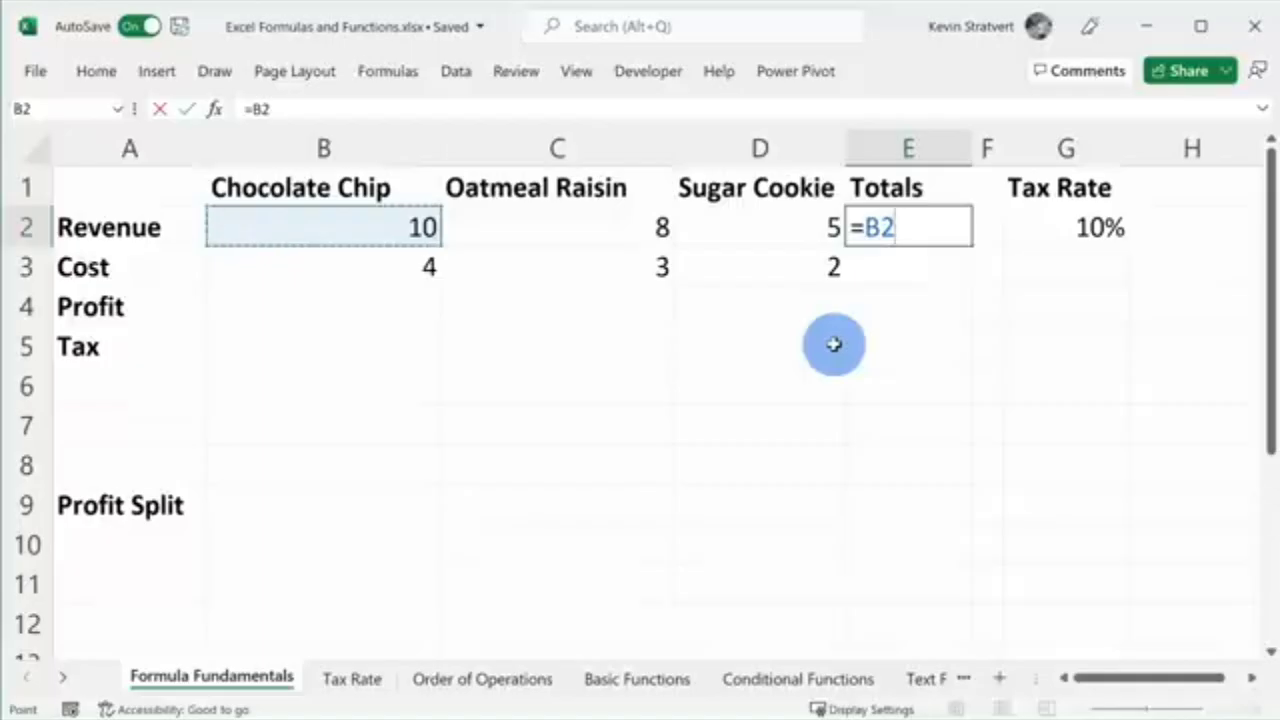
type("+")
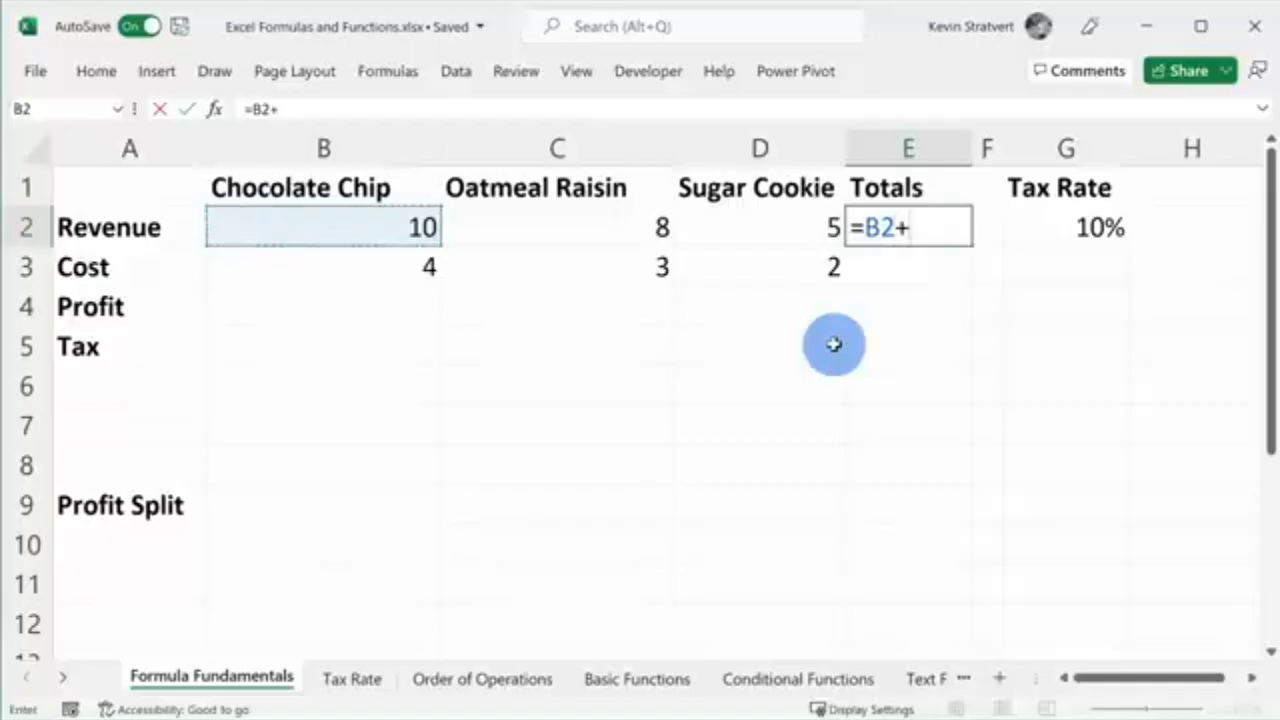
key("Left")
key("Left")
type("+")
key("Left")
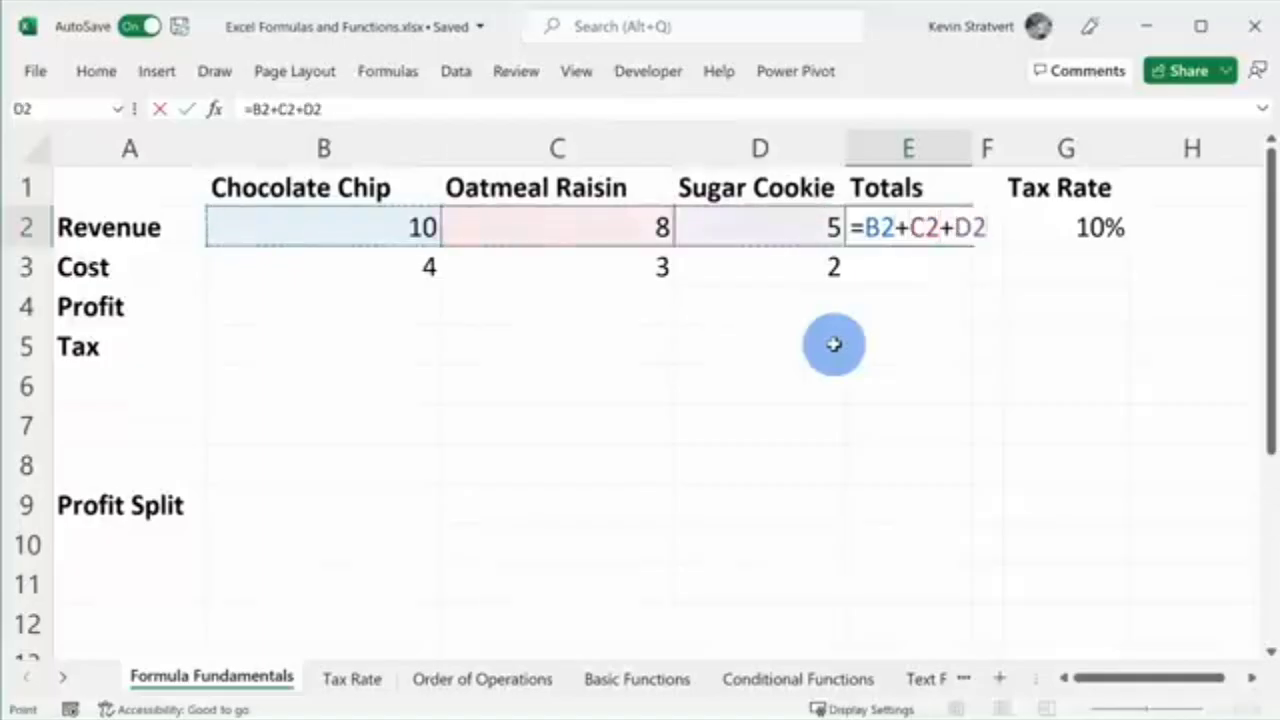
key("Return")
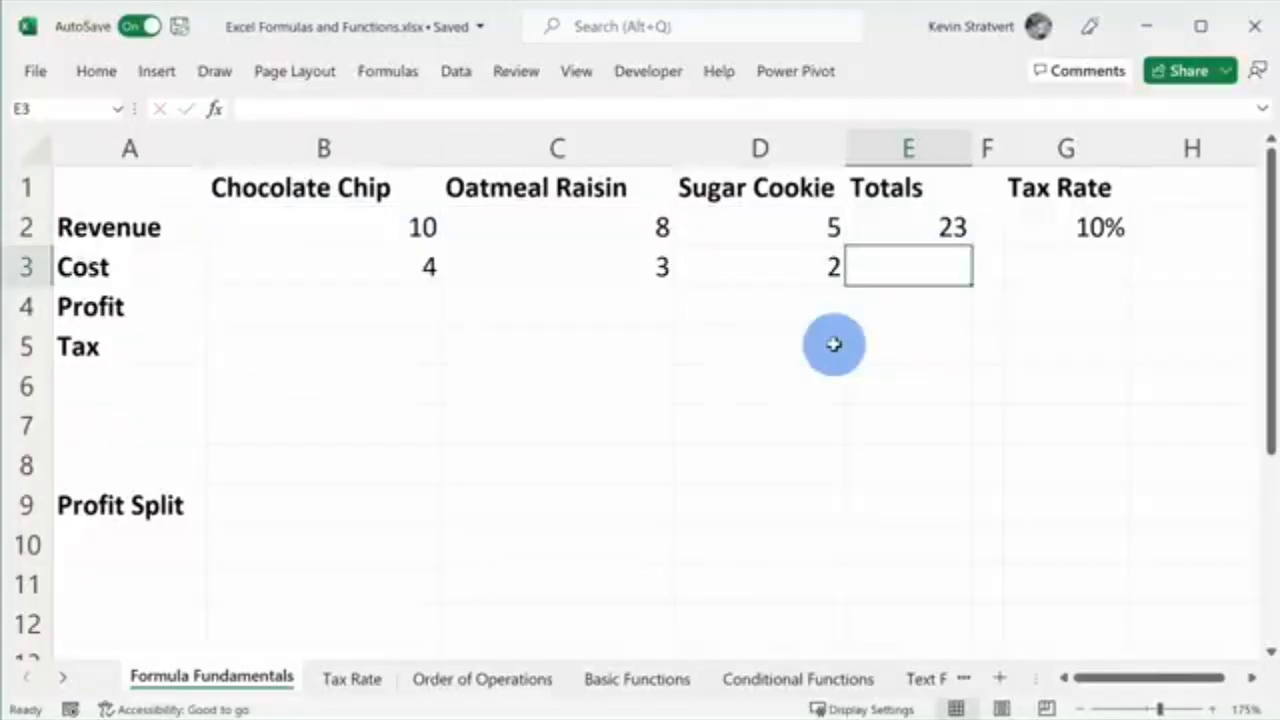
Clear the Revenue total in E2 and recreate it as =B2+C2+D2, picking each cookie's revenue cell in the sheet
left_click(897, 231)
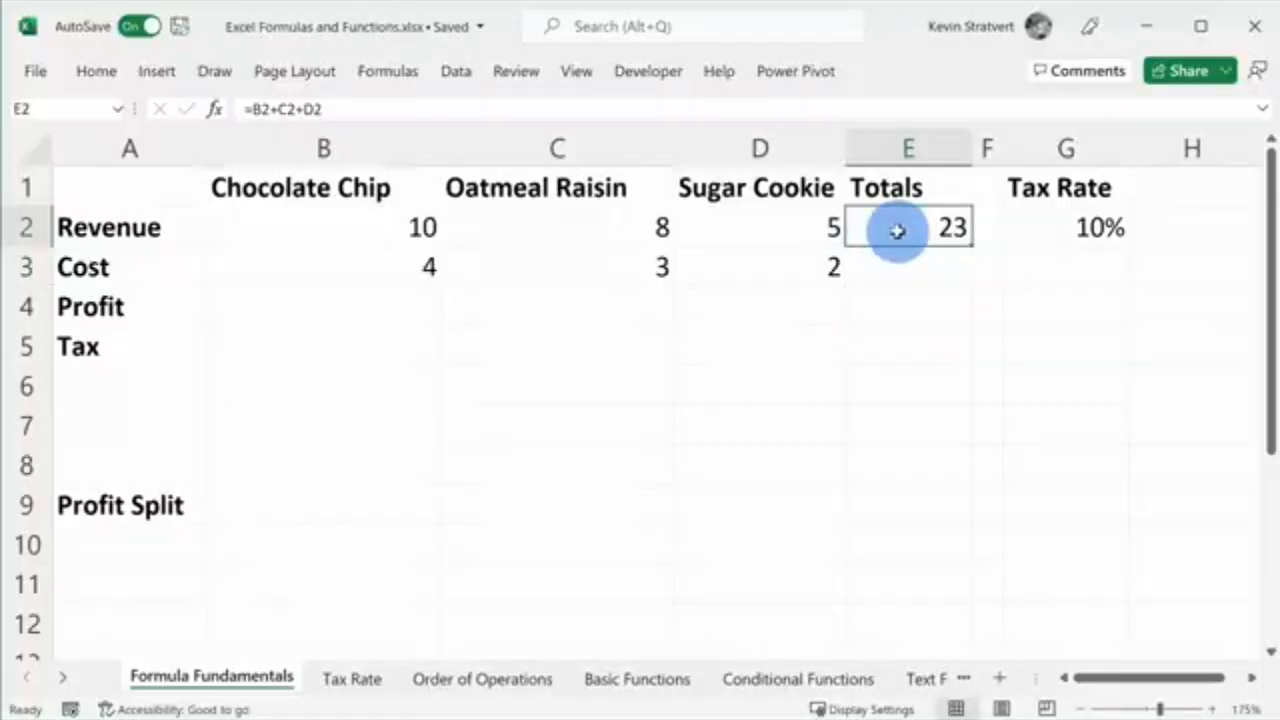
key("Delete")
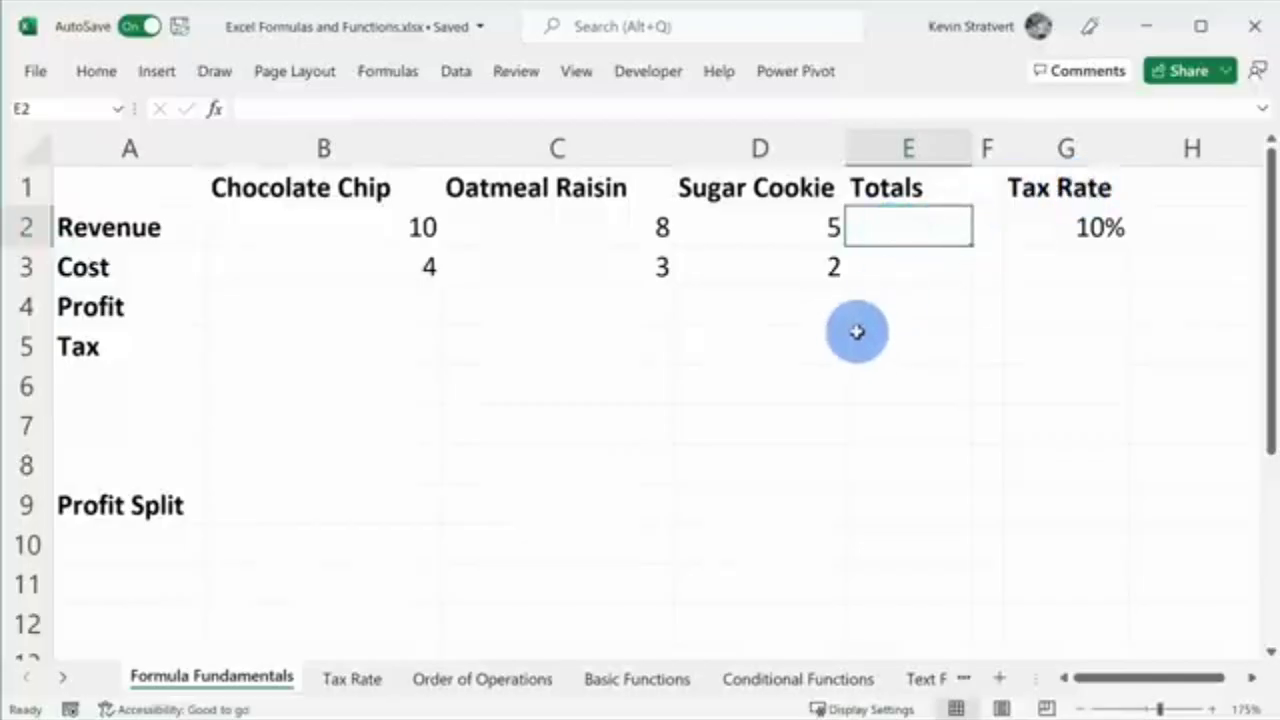
type("=")
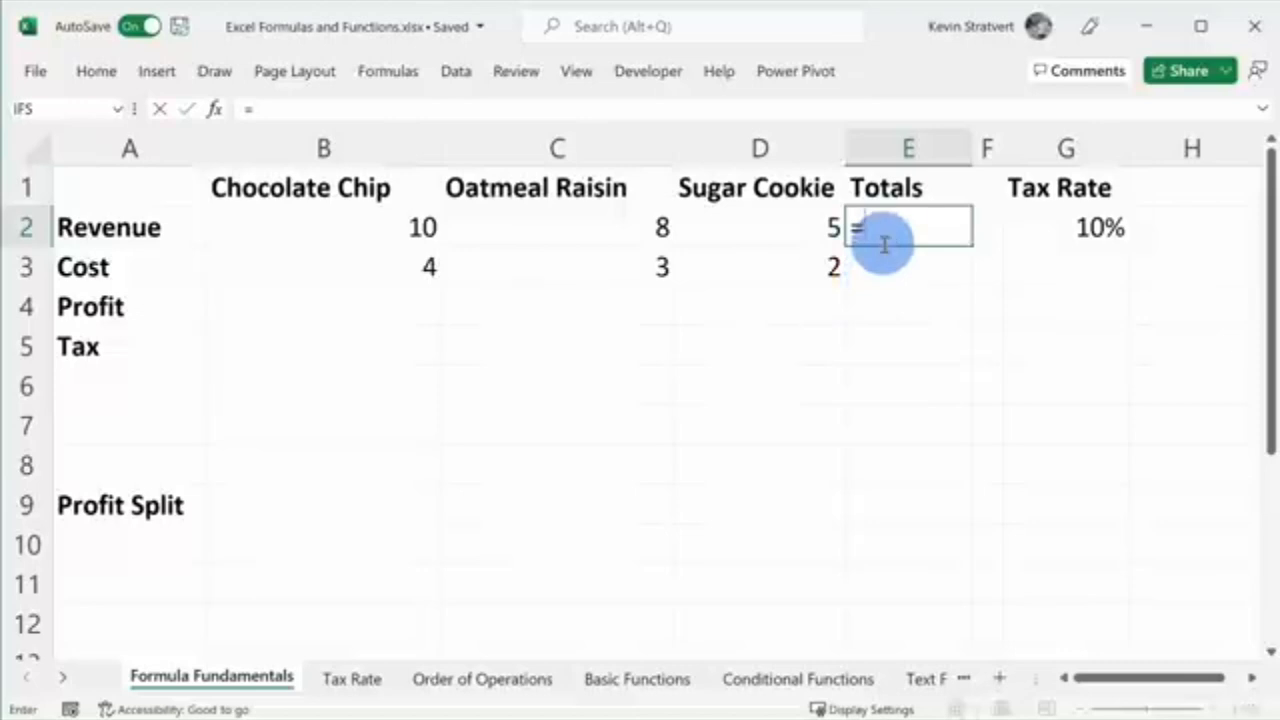
left_click(379, 229)
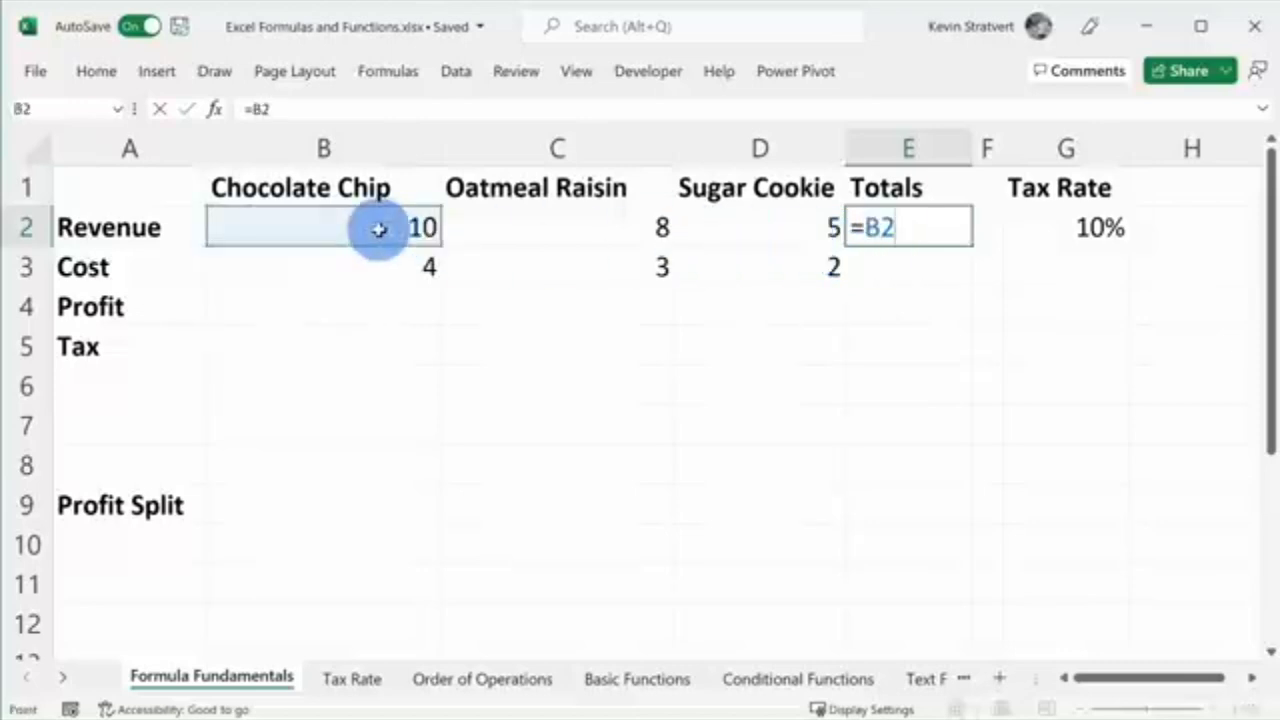
type("+")
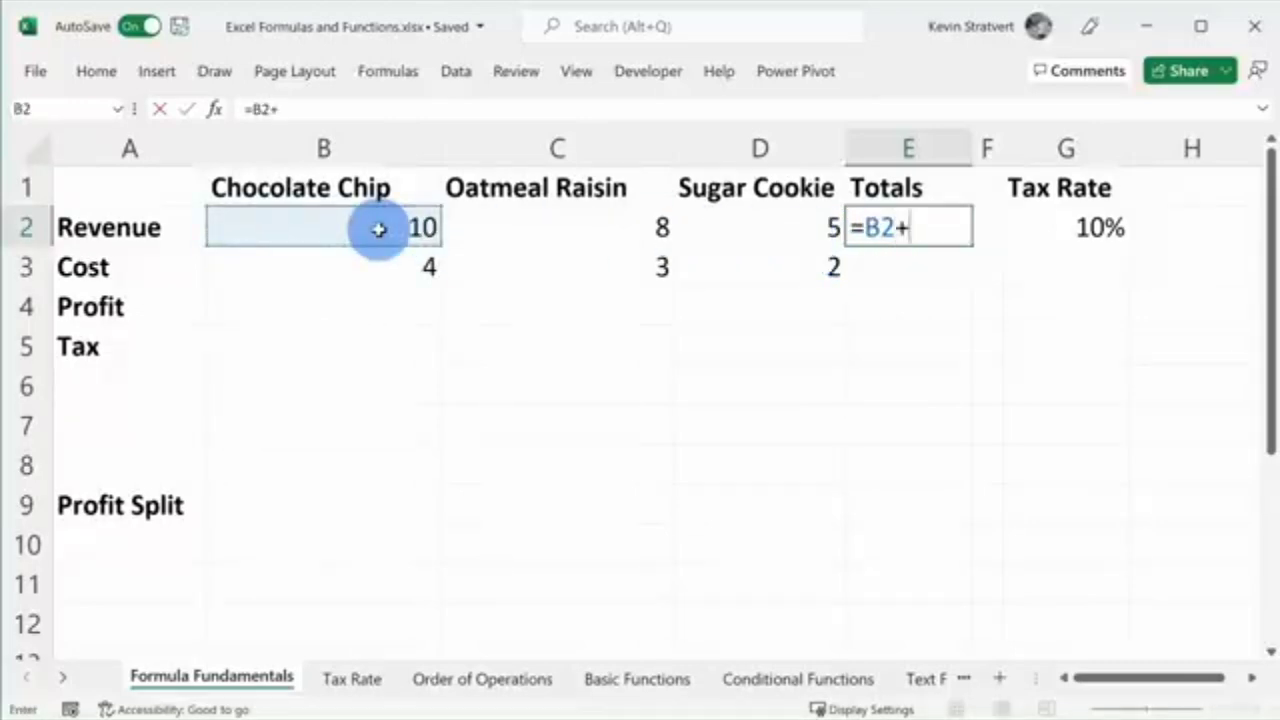
left_click(531, 230)
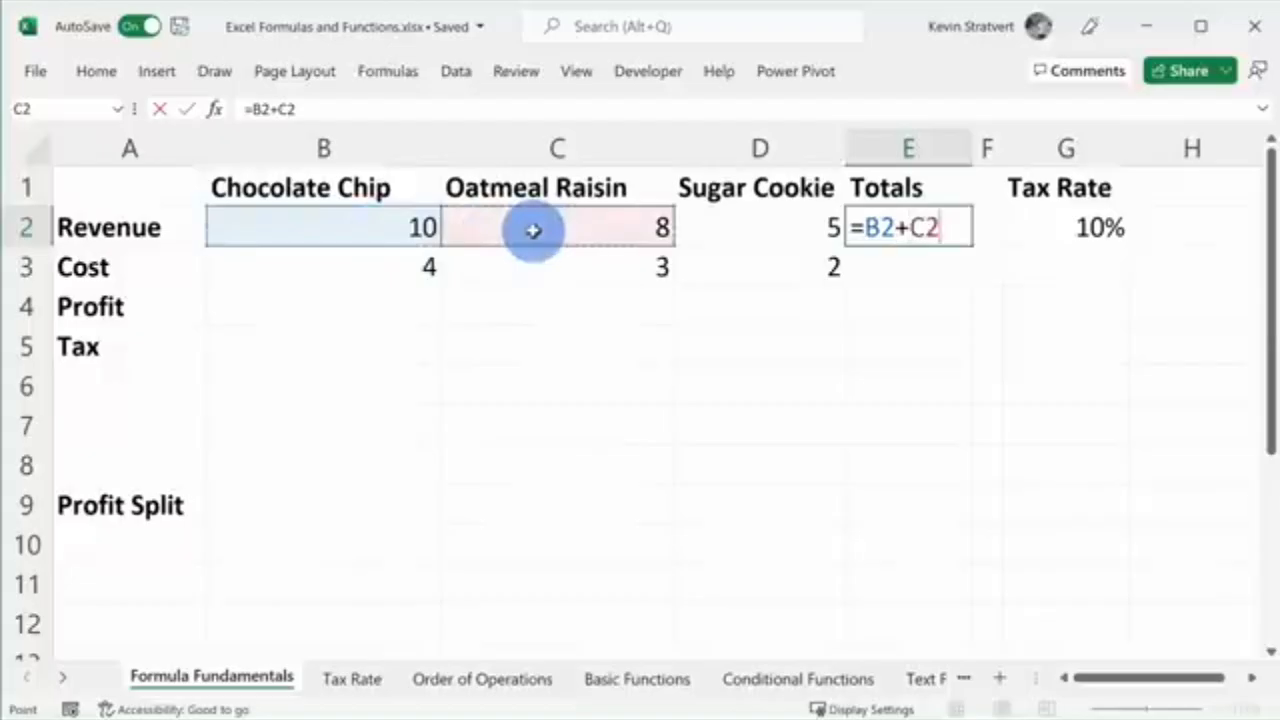
type("+")
left_click(766, 225)
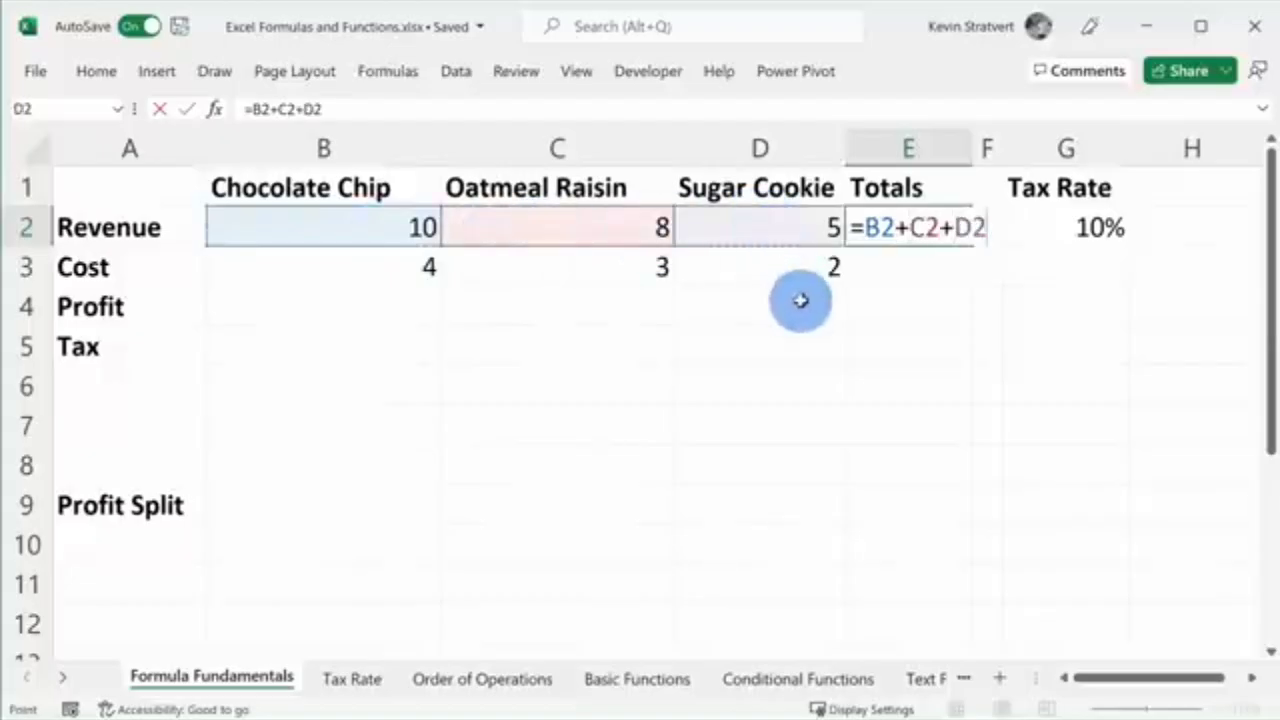
key("Return")
left_click(935, 238)
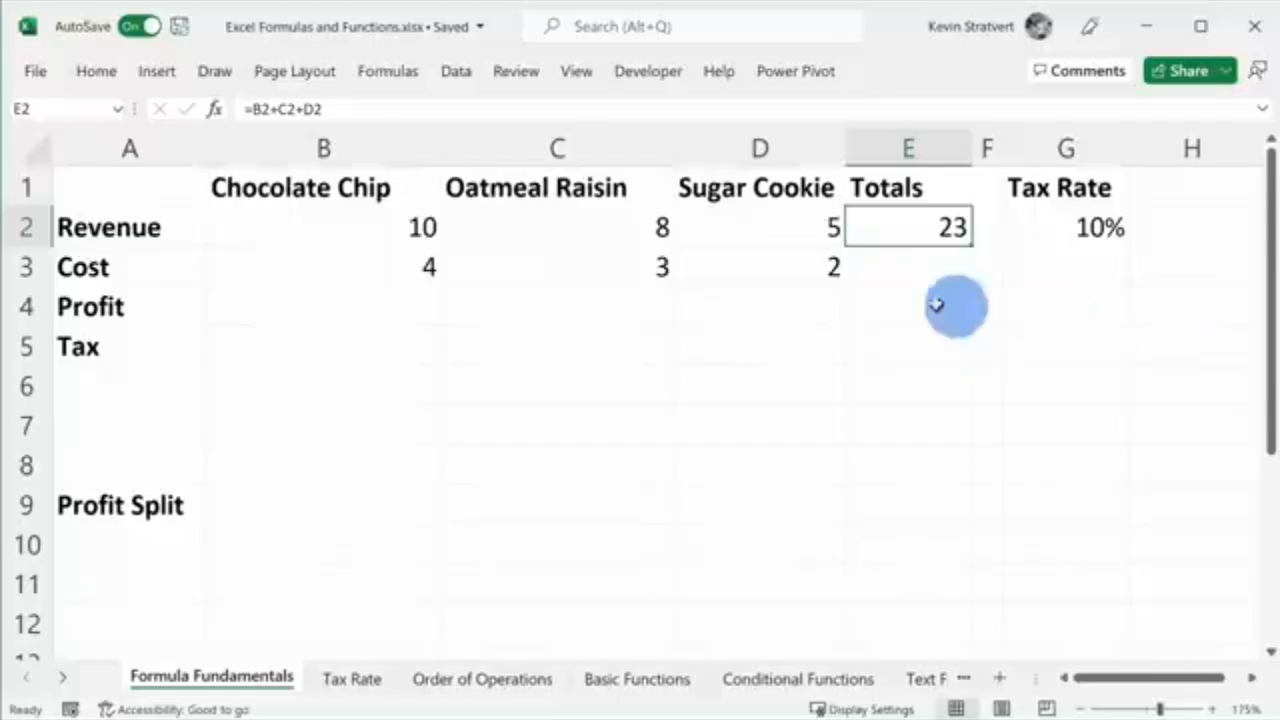
left_click(891, 259)
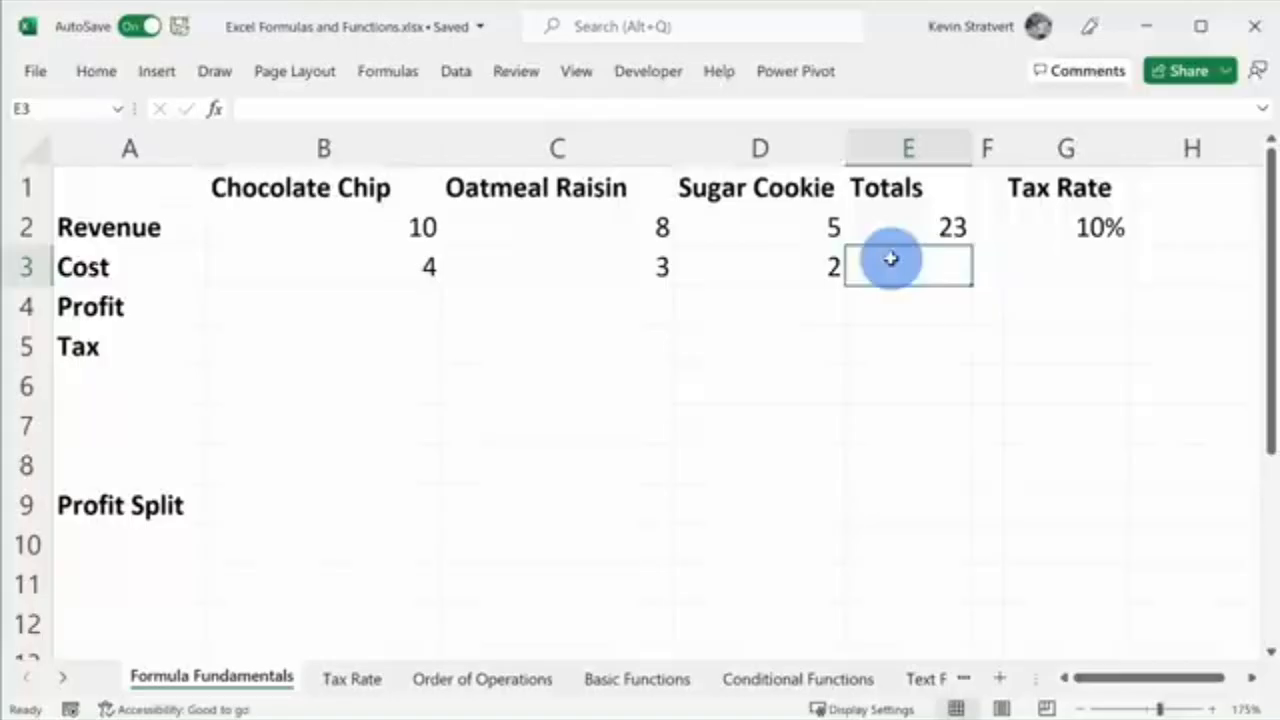
type("=")
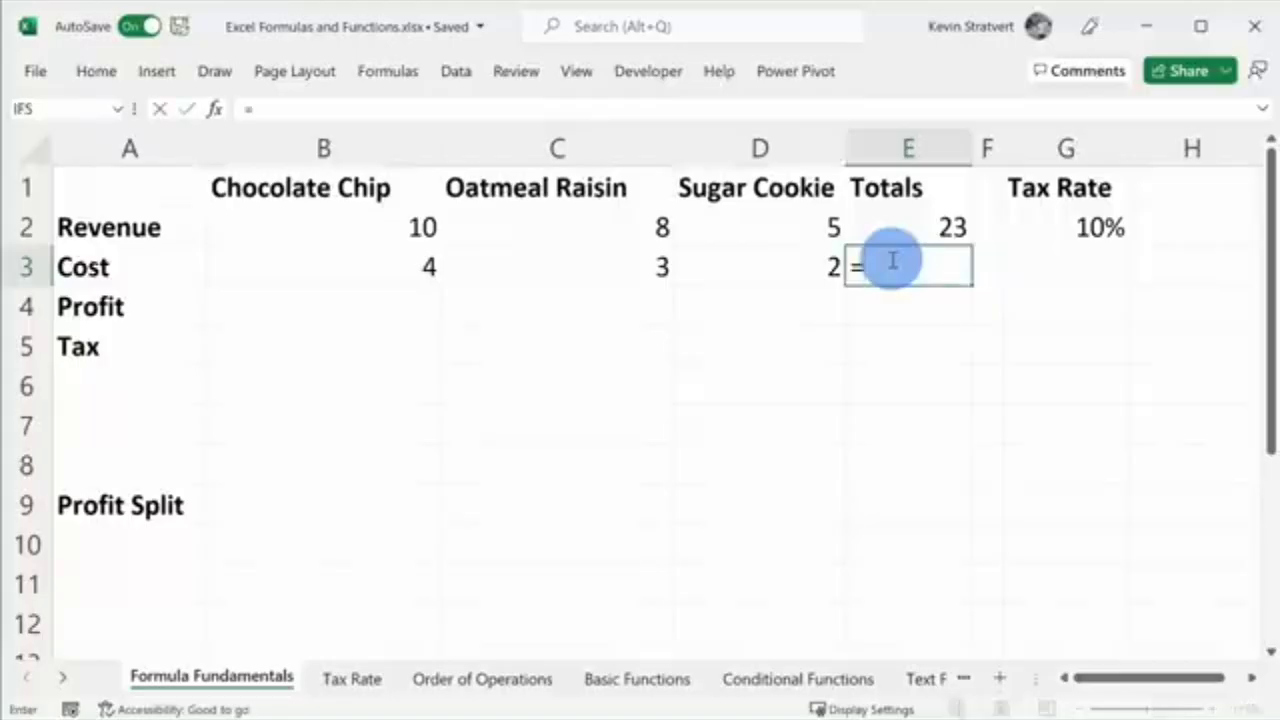
left_click(349, 269)
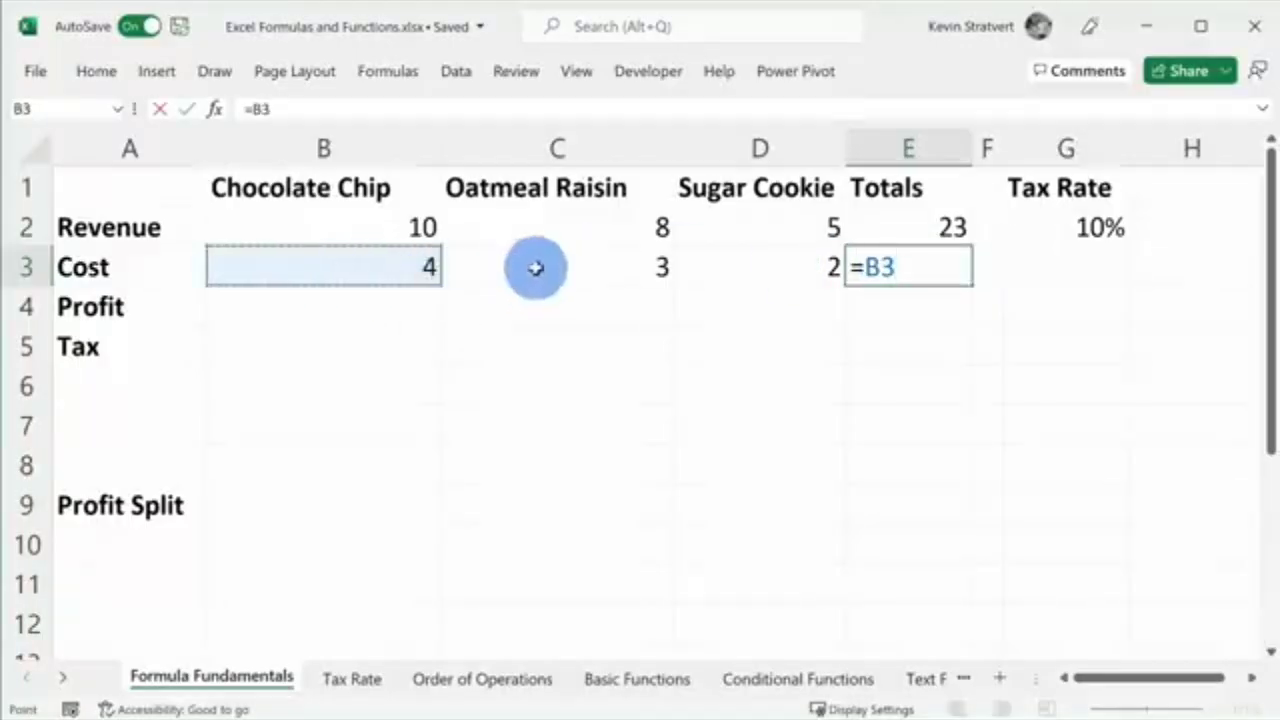
type("+")
left_click(607, 266)
type("+")
left_click(809, 265)
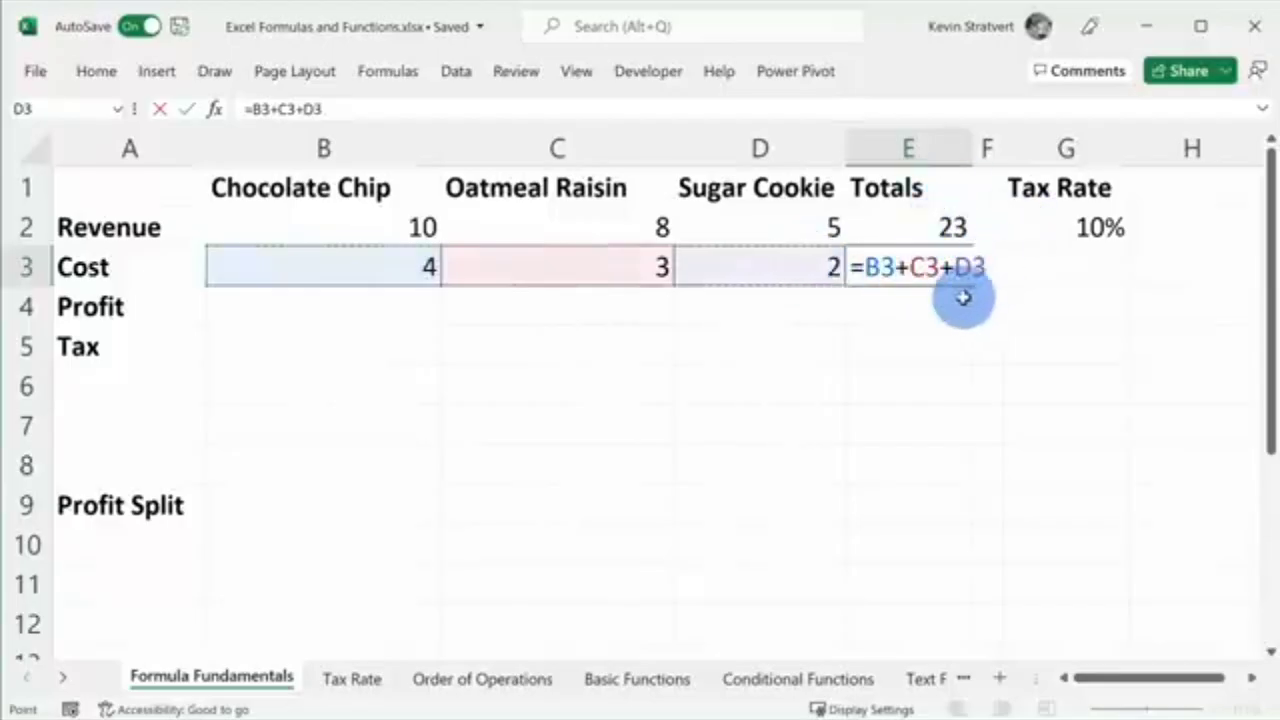
key("Escape")
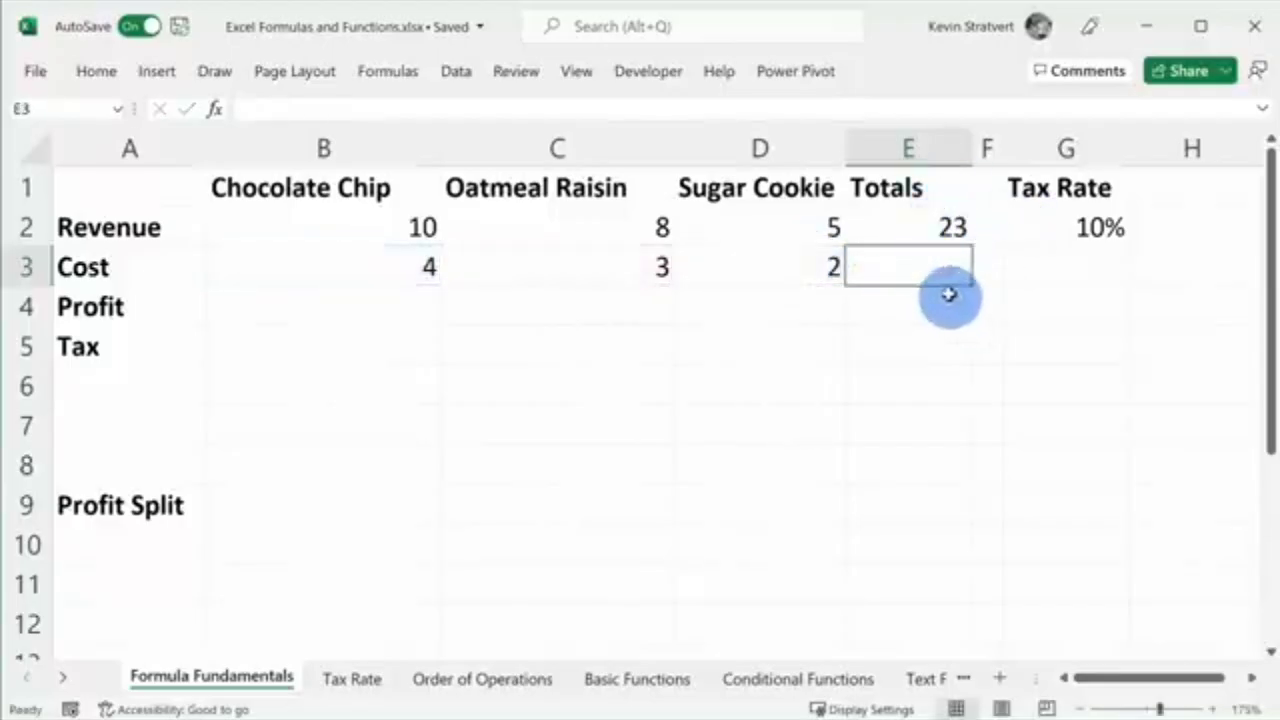
Review the Revenue total formula in E2 and fill it down to the Cost total in E3
left_click(925, 235)
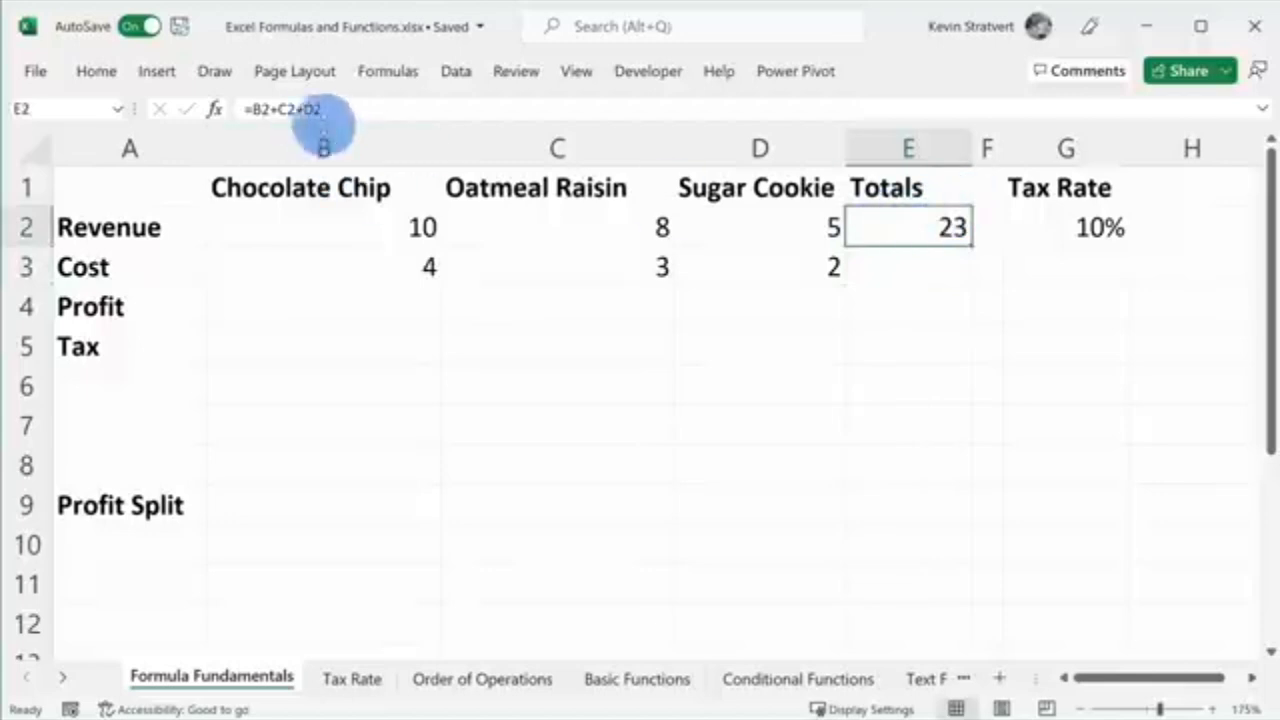
left_click(328, 108)
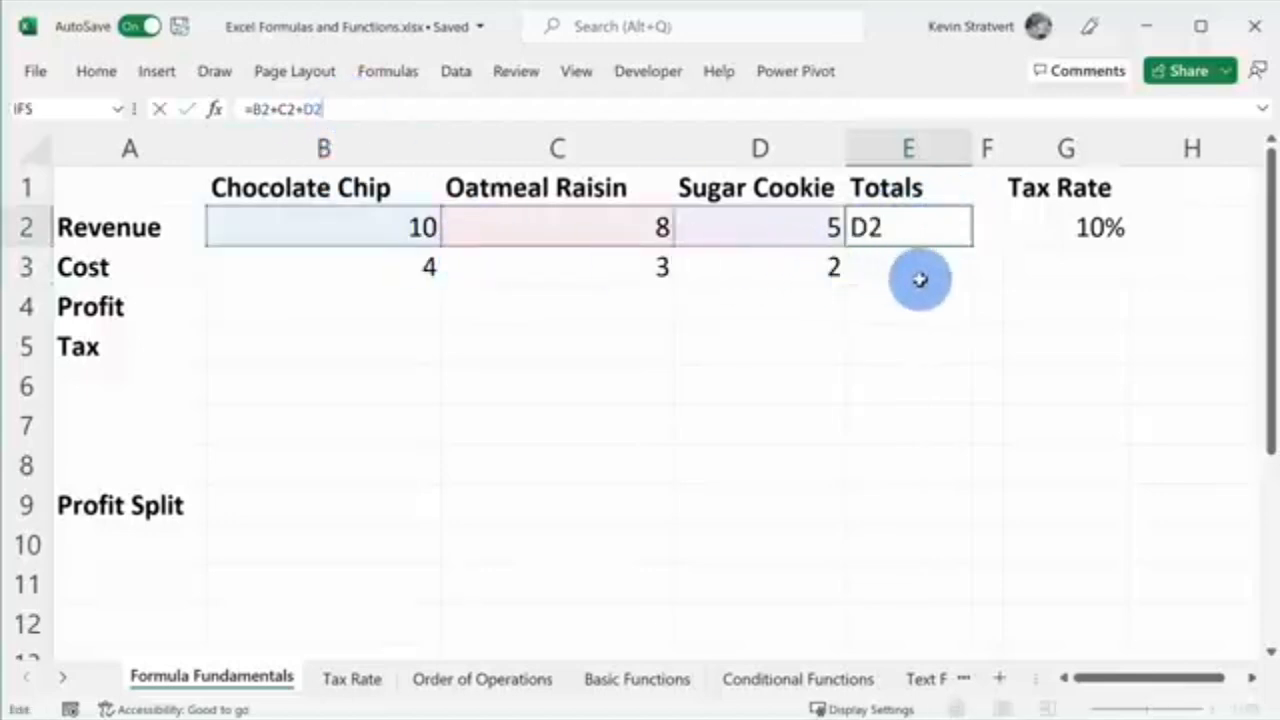
key("ctrl+Return")
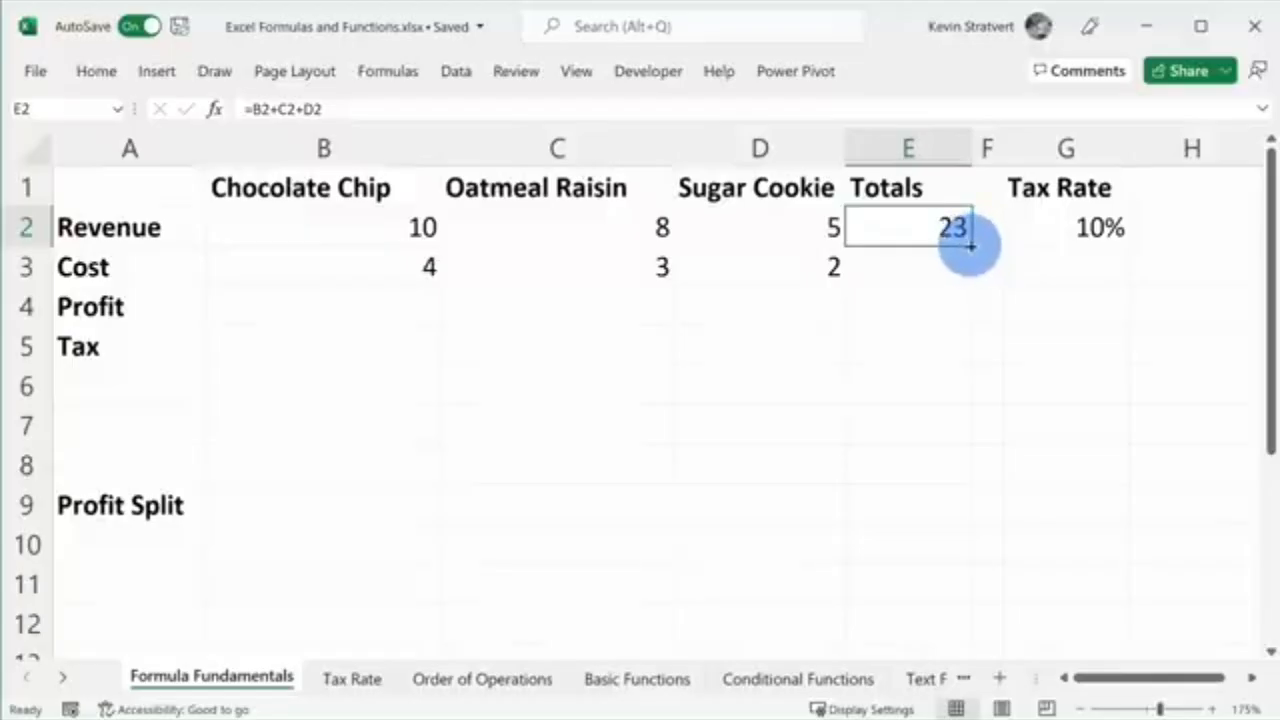
left_click_drag(970, 245, 960, 269)
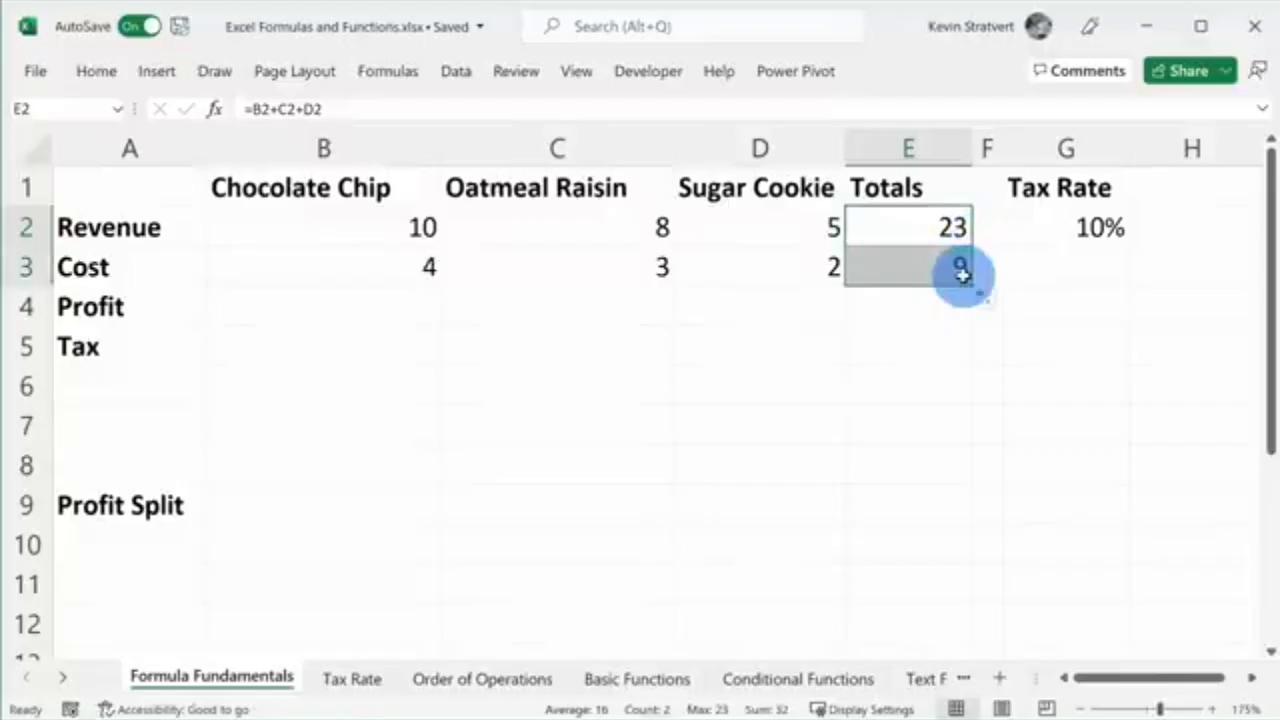
Examine the copied Cost total formula in E3 and the cells it references
left_click(955, 268)
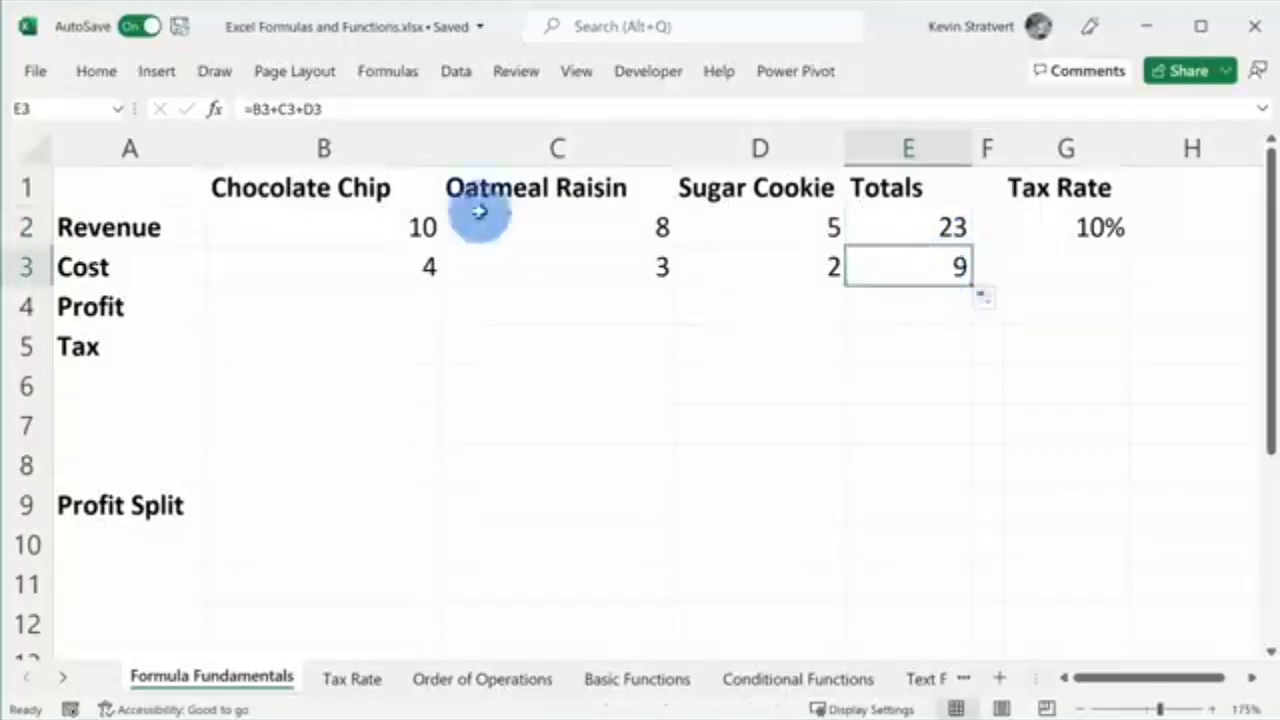
left_click(366, 112)
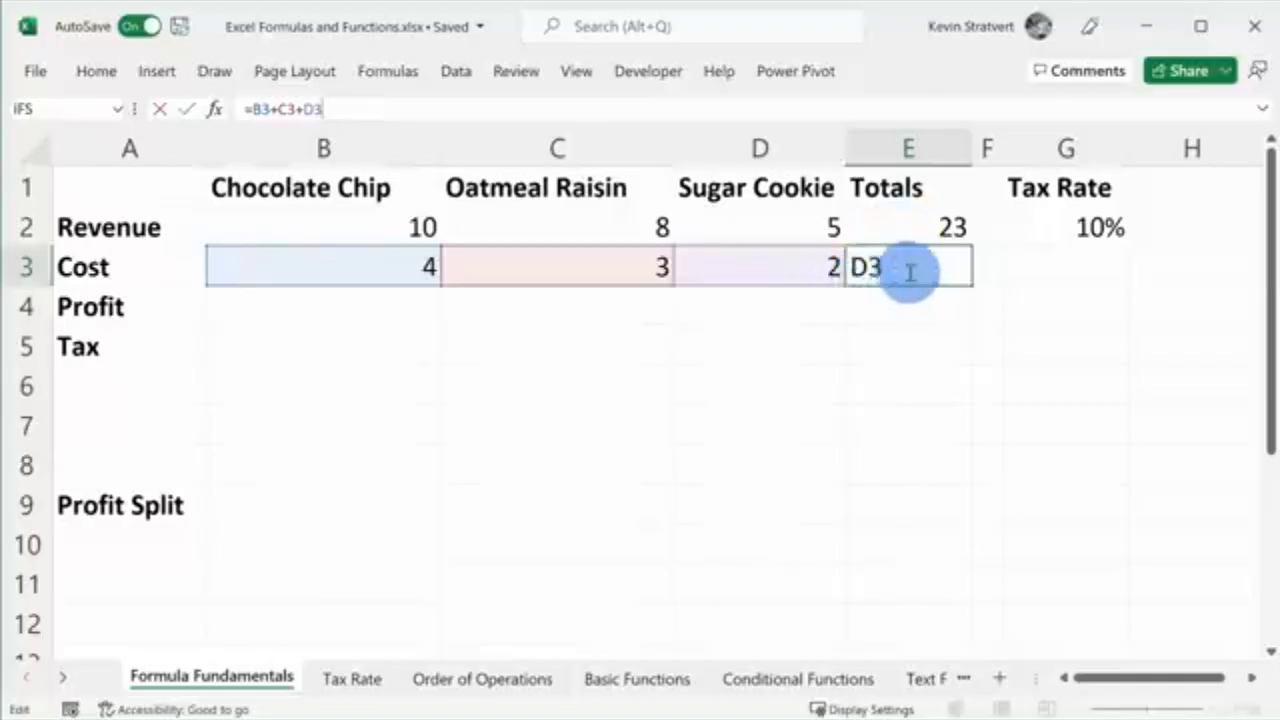
key("ctrl+Return")
left_click(315, 108)
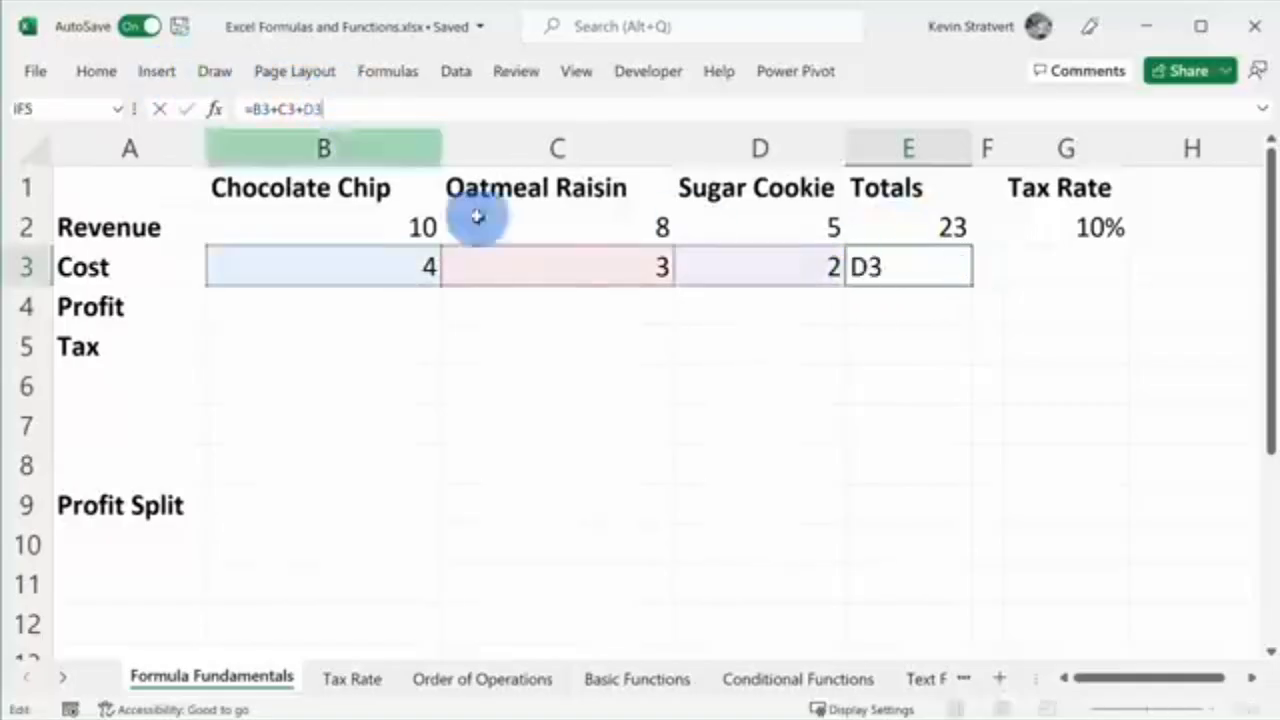
key("ctrl+Return")
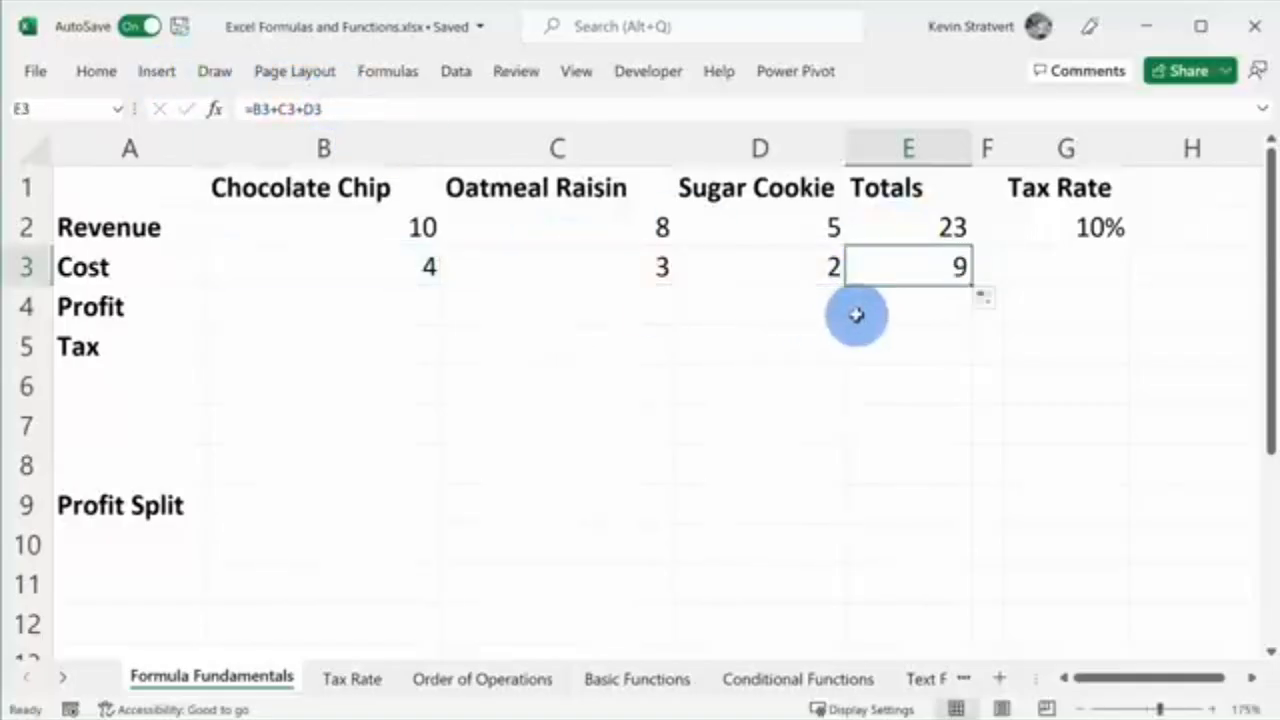
Calculate the Chocolate Chip profit in B4 with =B2-B3 and fill the formula across the Profit row to E4
left_click(432, 310)
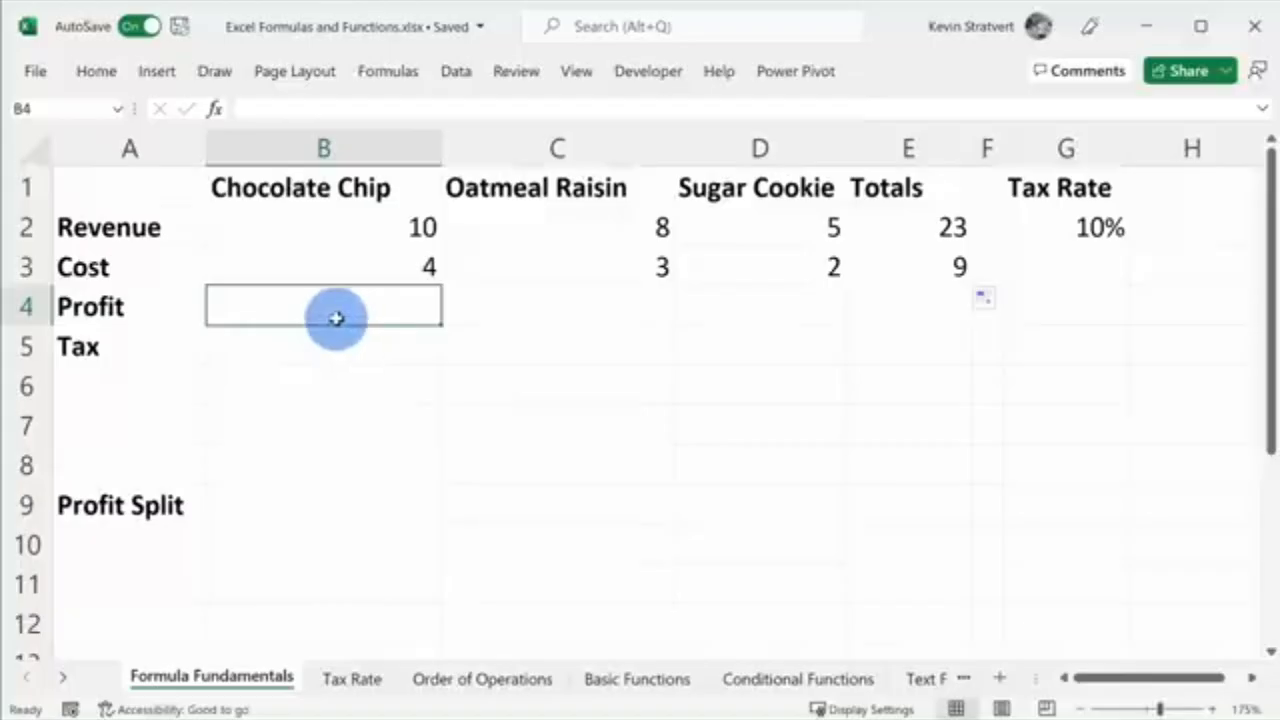
type("=")
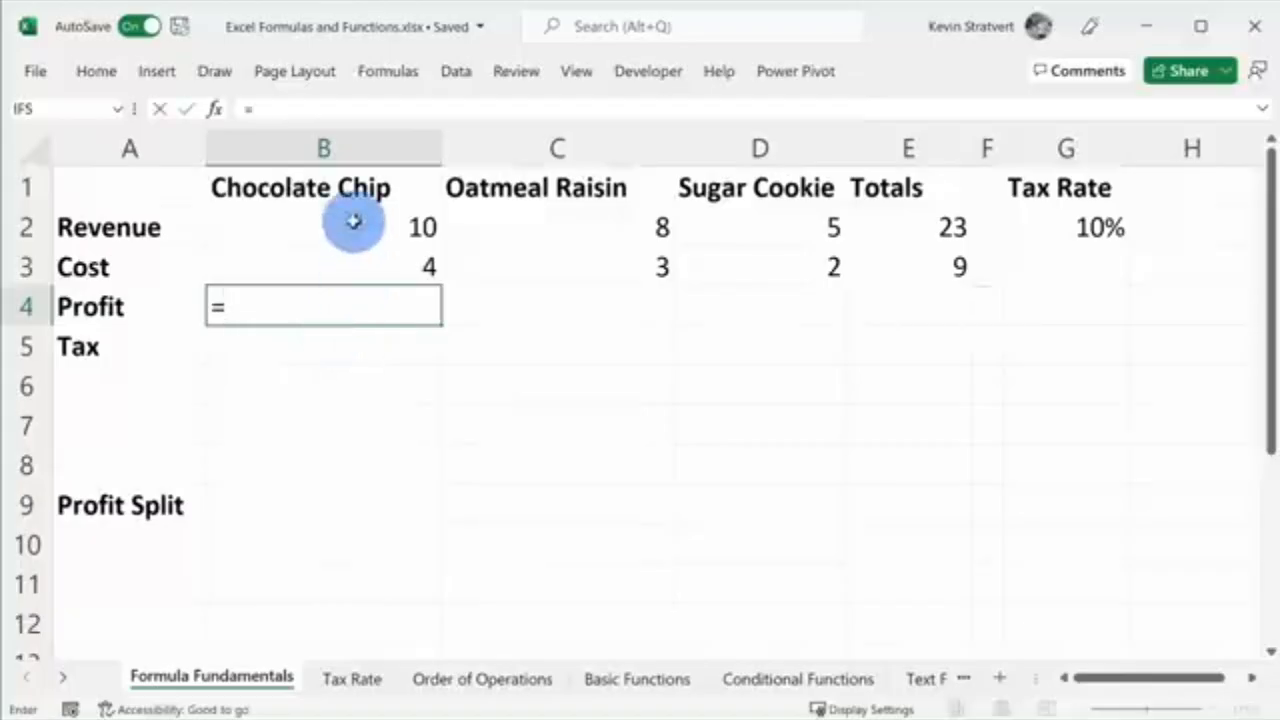
left_click(354, 221)
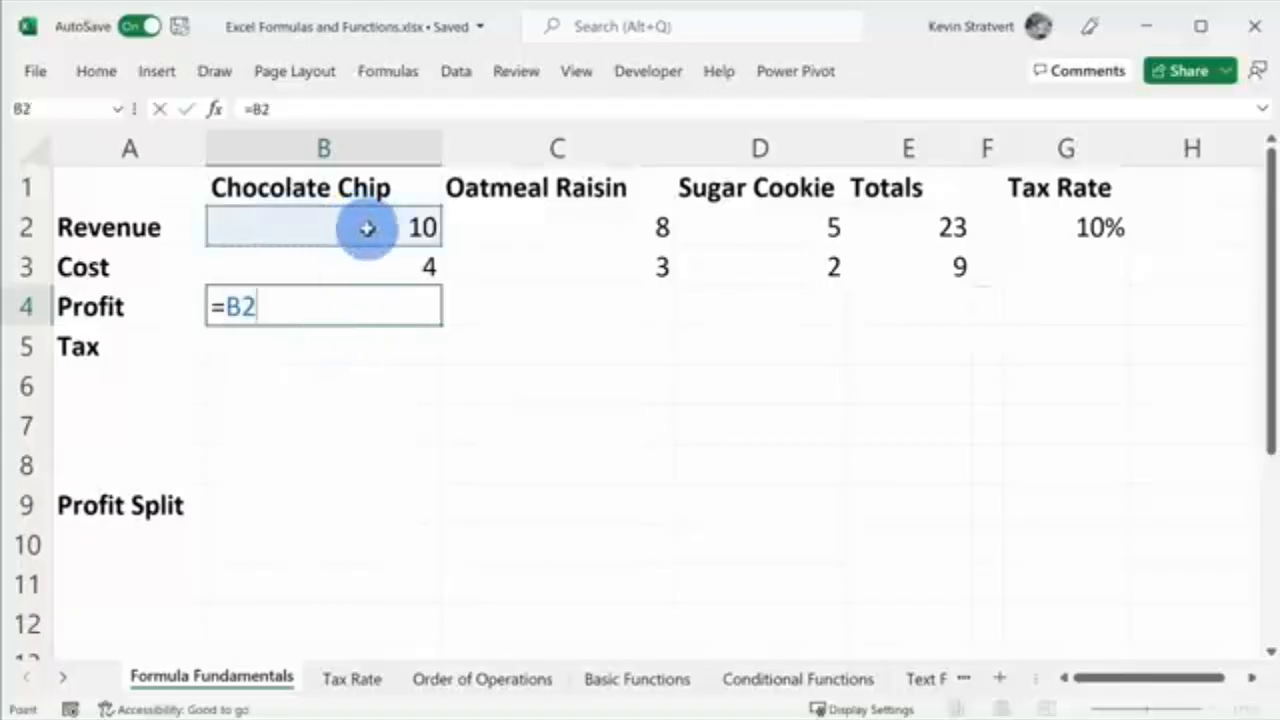
type("-")
left_click(366, 263)
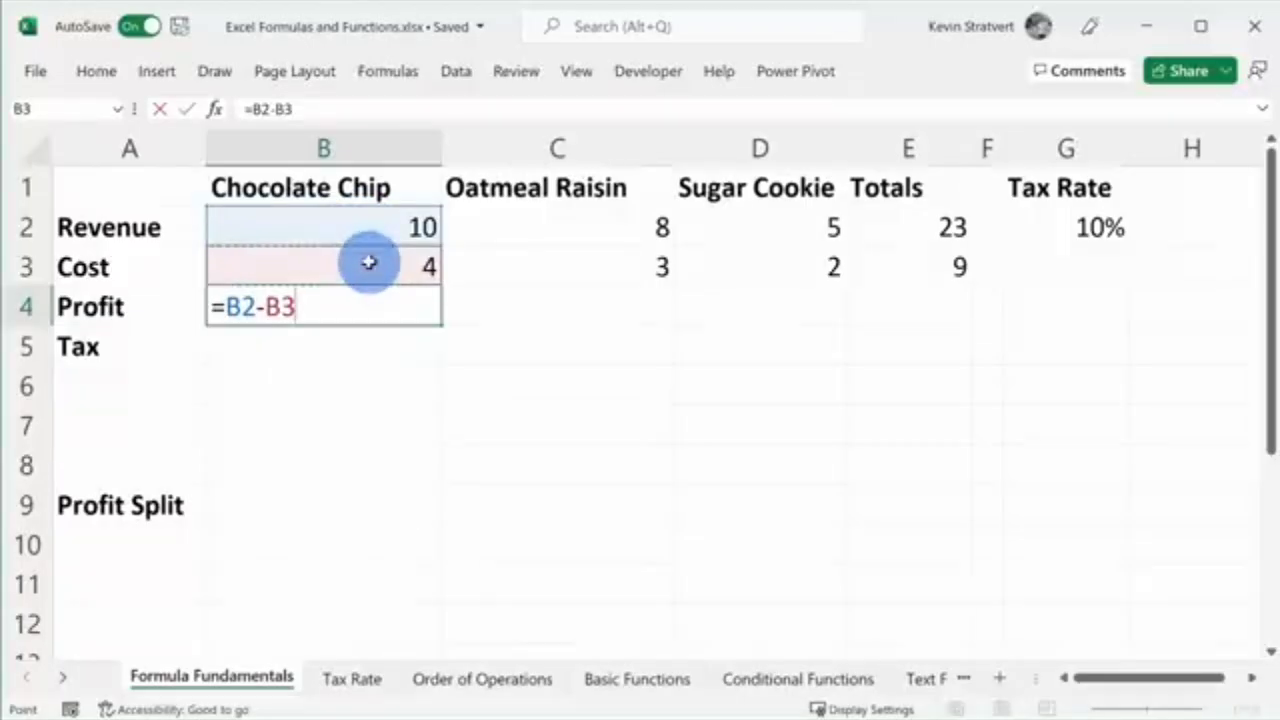
key("Return")
left_click(389, 303)
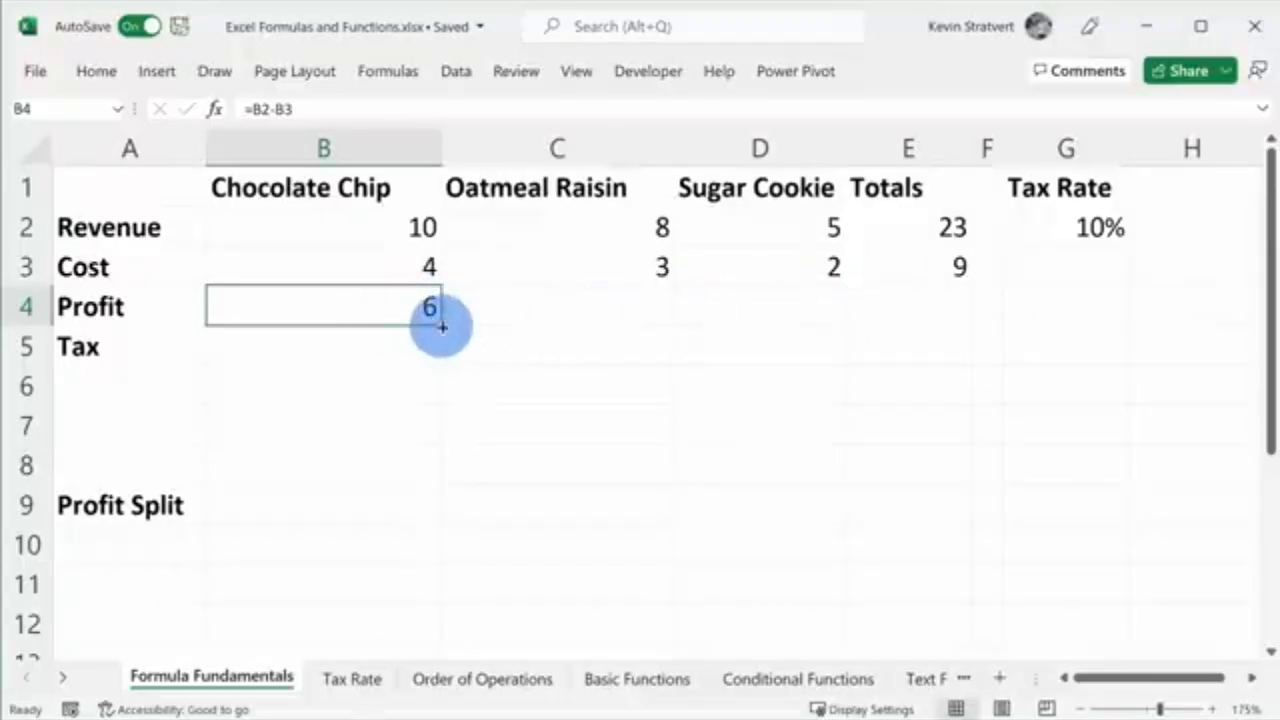
left_click_drag(441, 326, 943, 311)
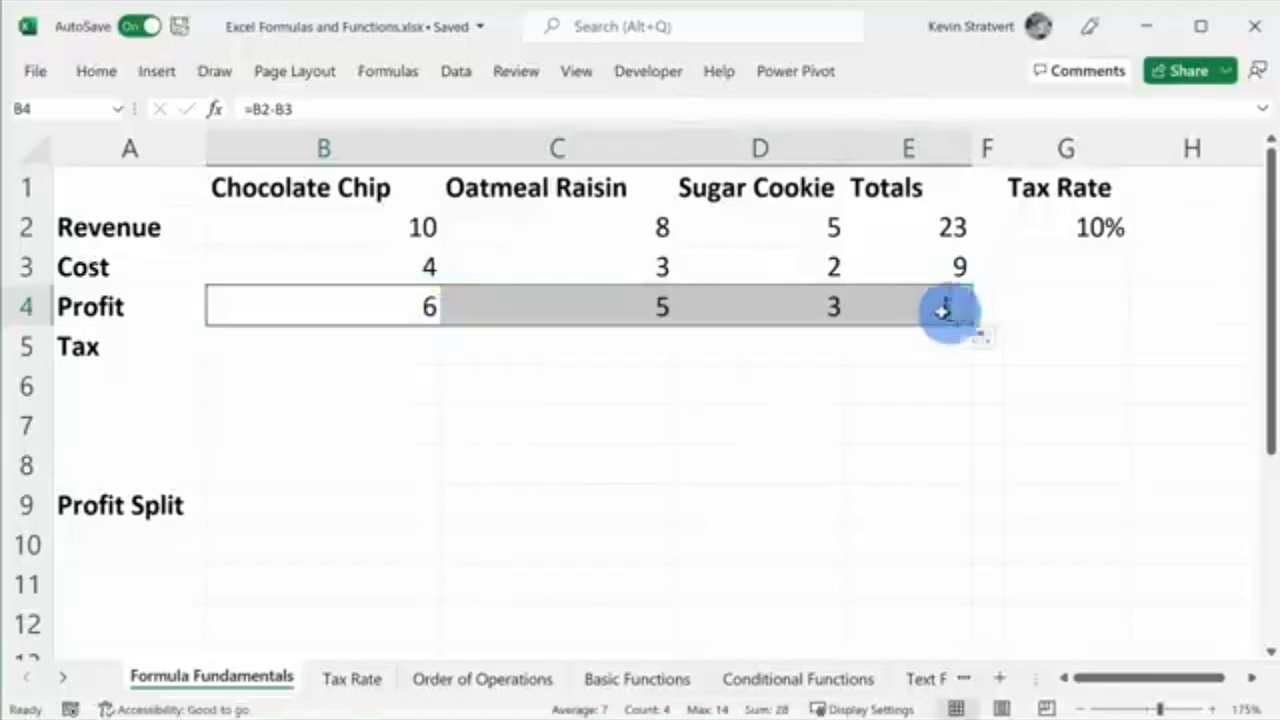
Examine the copied Profit formulas in C4, D4 and E4 and the revenue and cost cells they reference
left_click(609, 306)
left_click(335, 117)
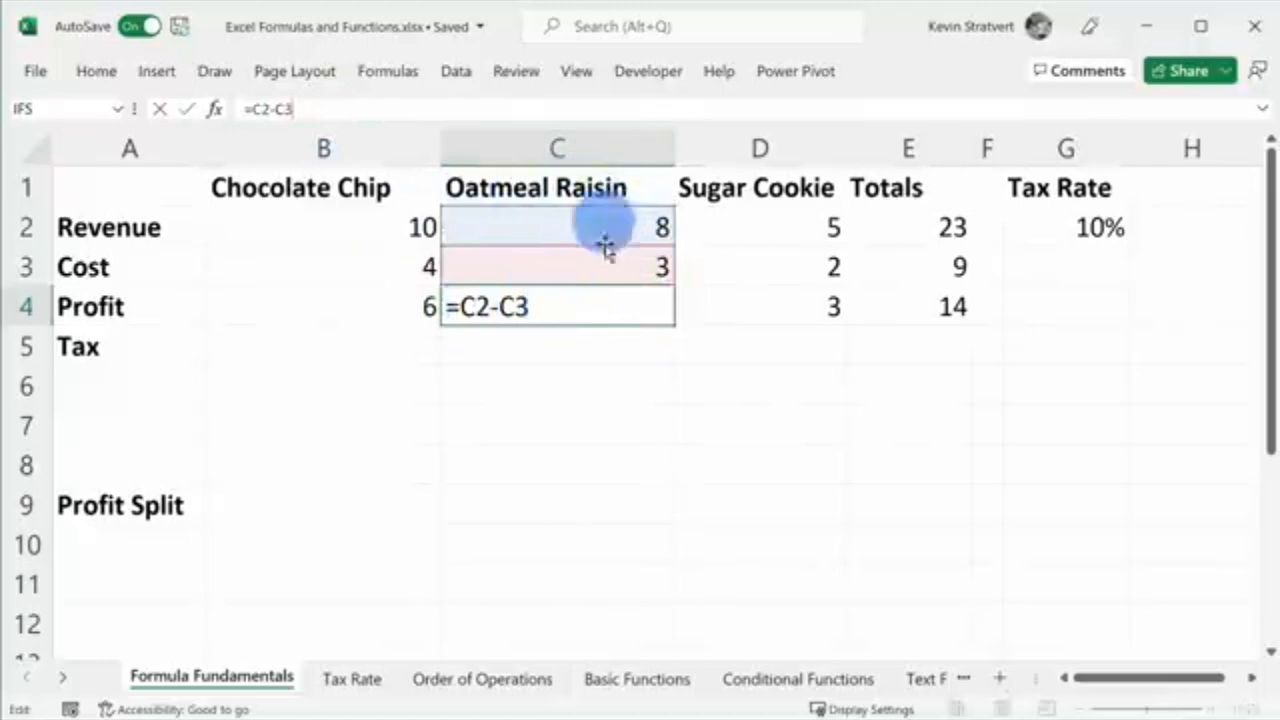
key("ctrl+Return")
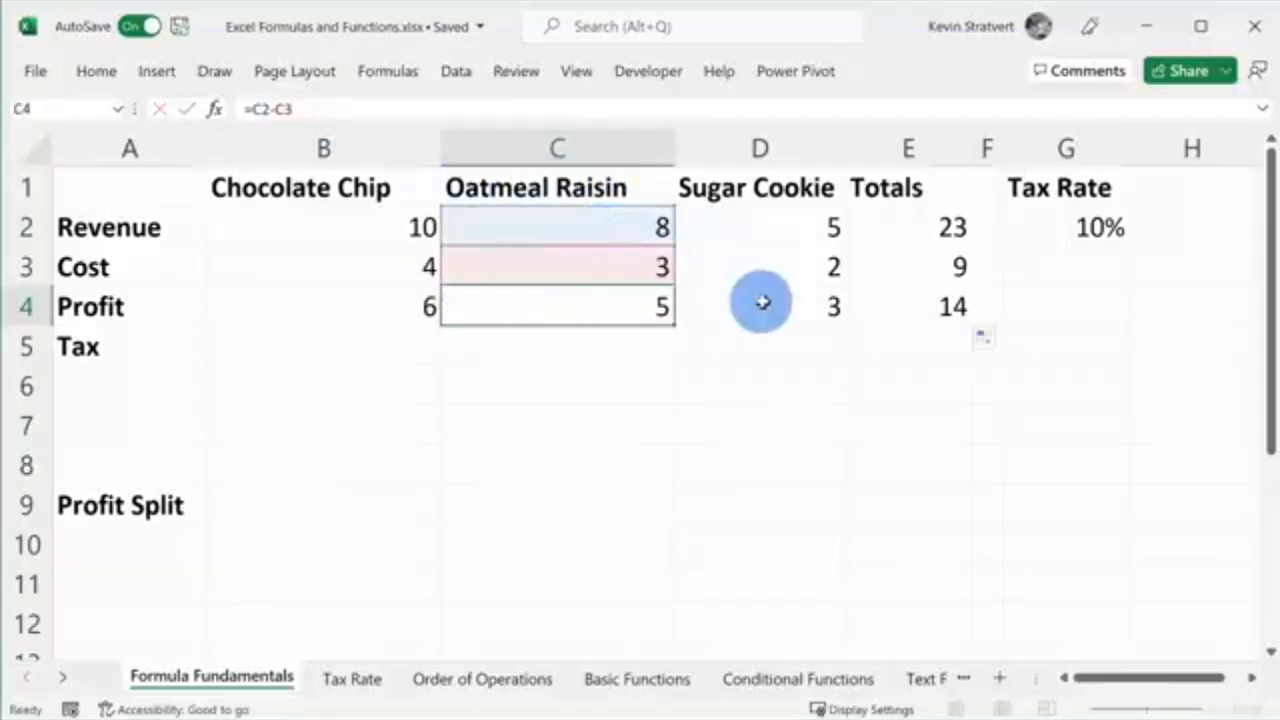
left_click(762, 302)
left_click(635, 110)
key("Escape")
left_click(926, 307)
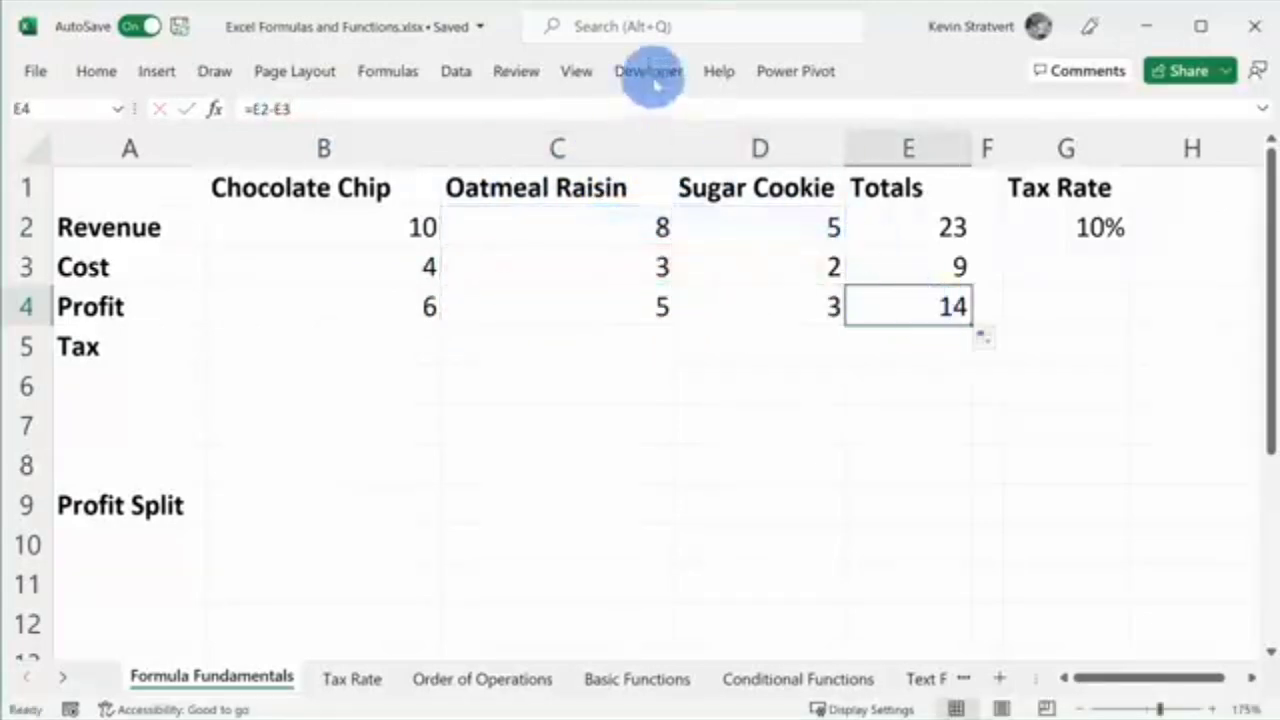
left_click(666, 106)
key("Escape")
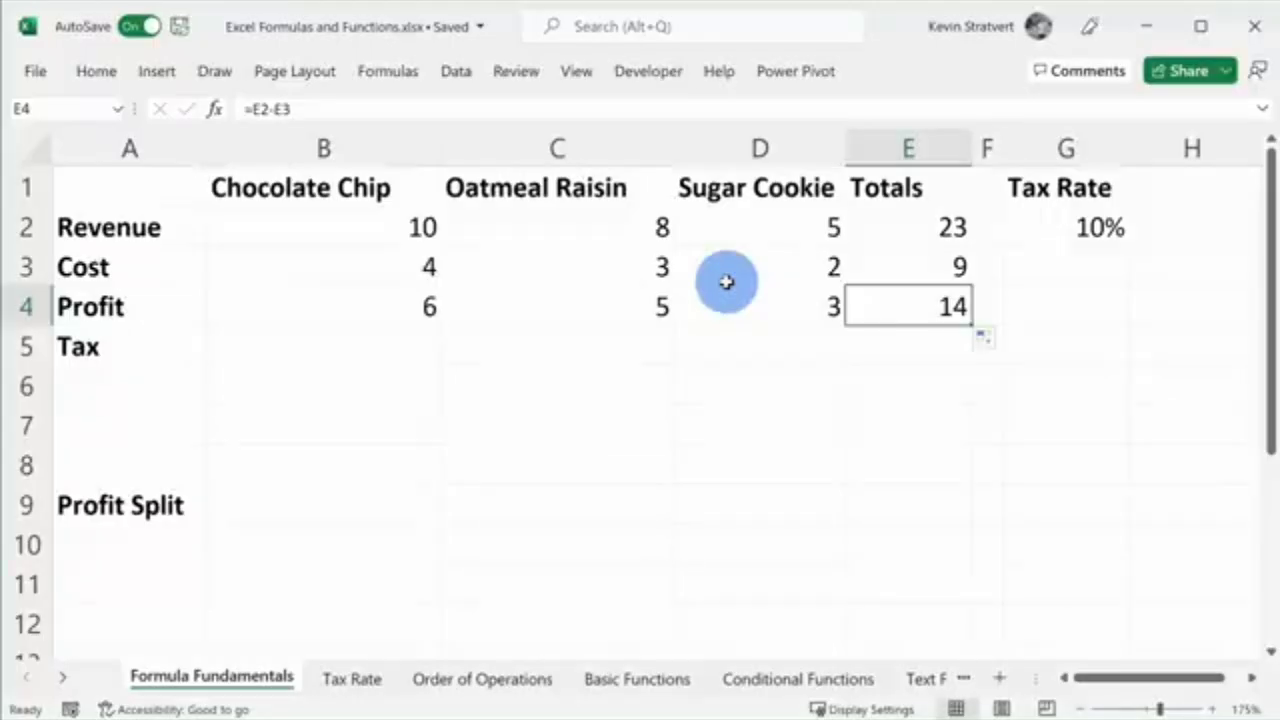
Calculate the Chocolate Chip tax in B5 with =B4*G2, picking the profit and tax rate cells in the sheet
left_click(375, 347)
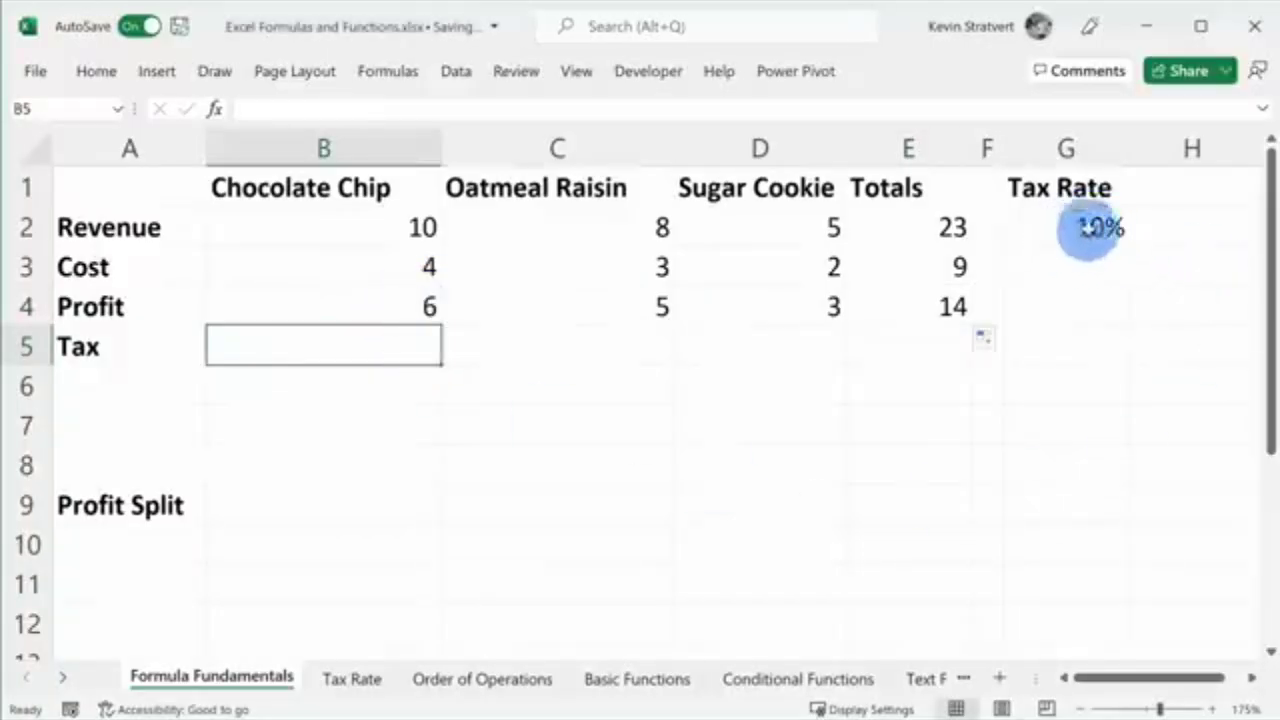
type("=")
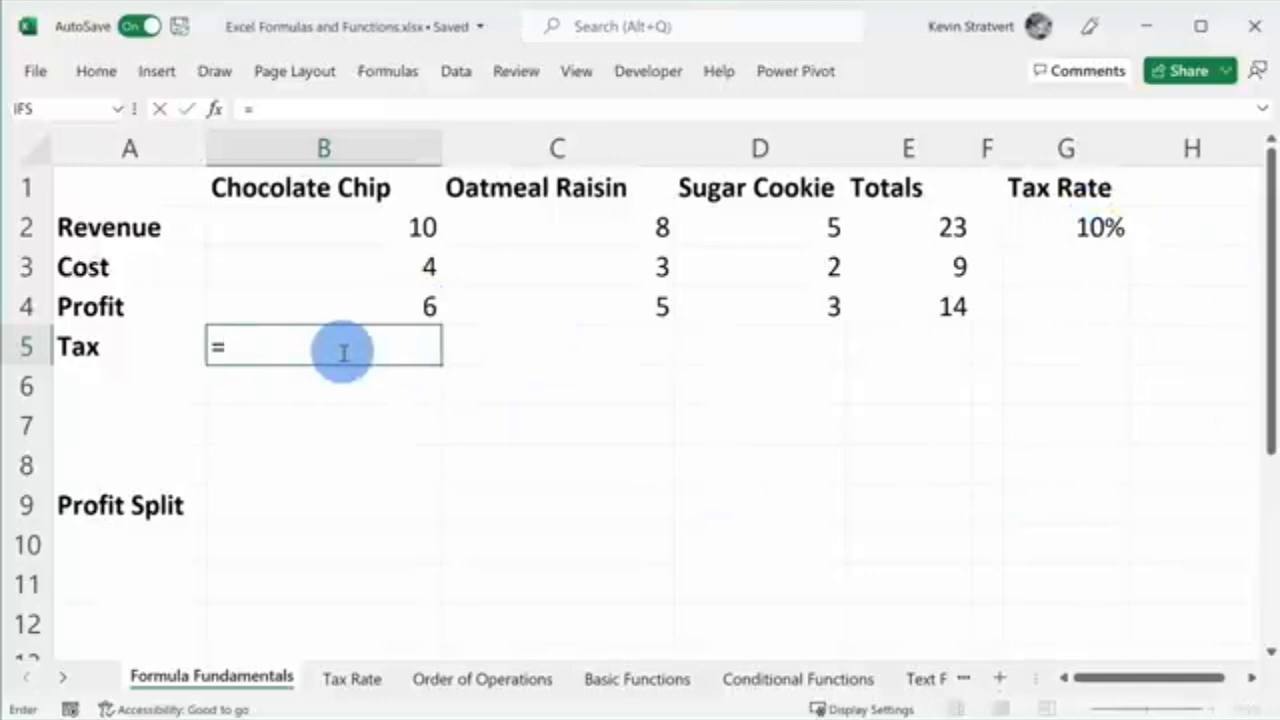
left_click(340, 304)
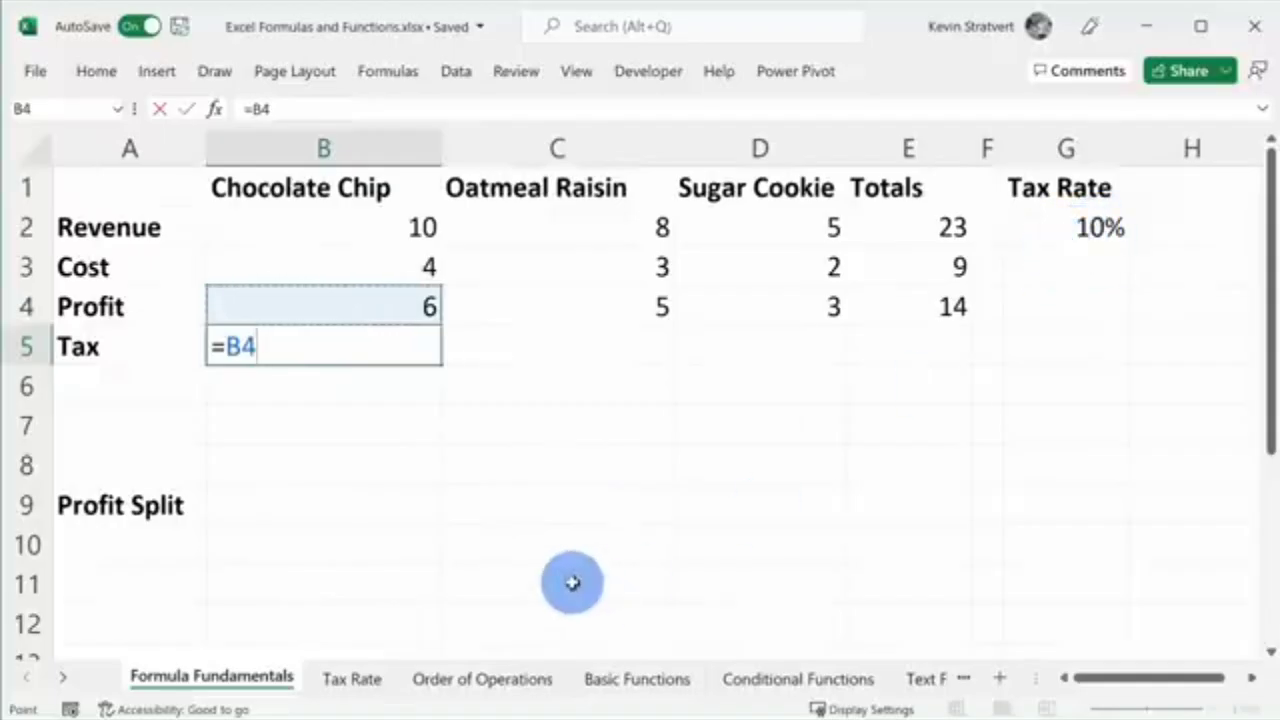
type("x")
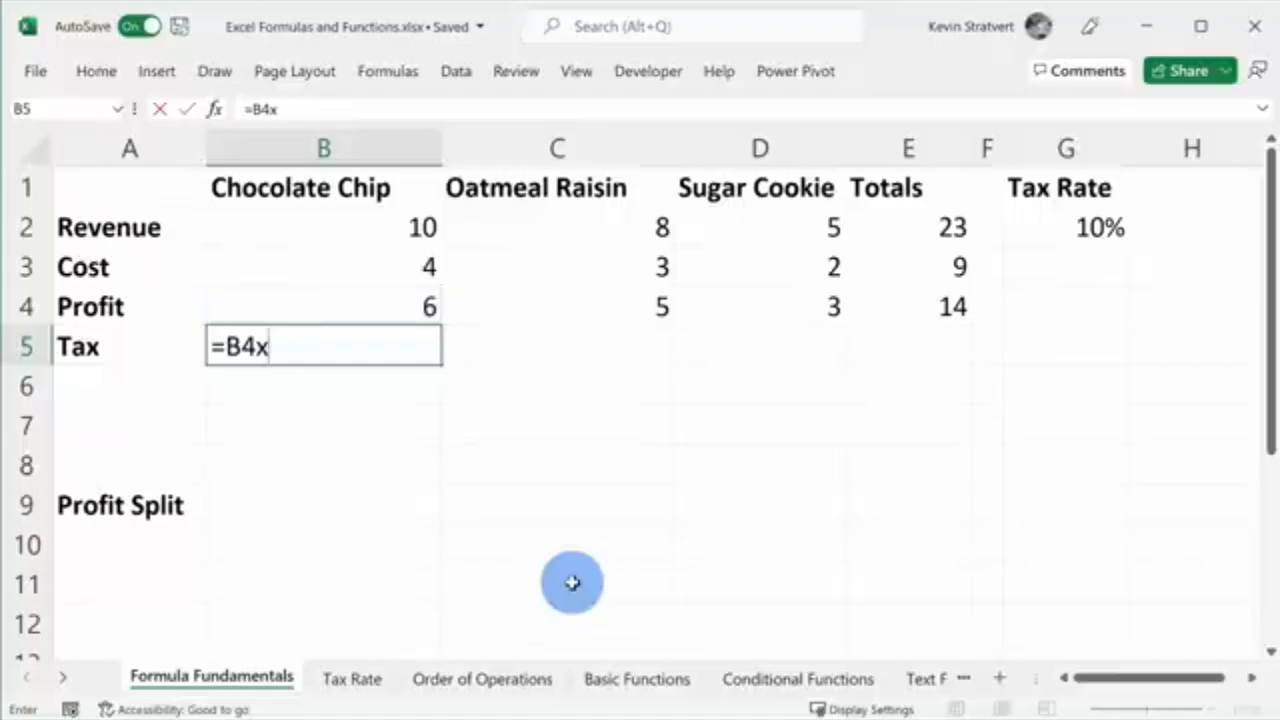
key("BackSpace")
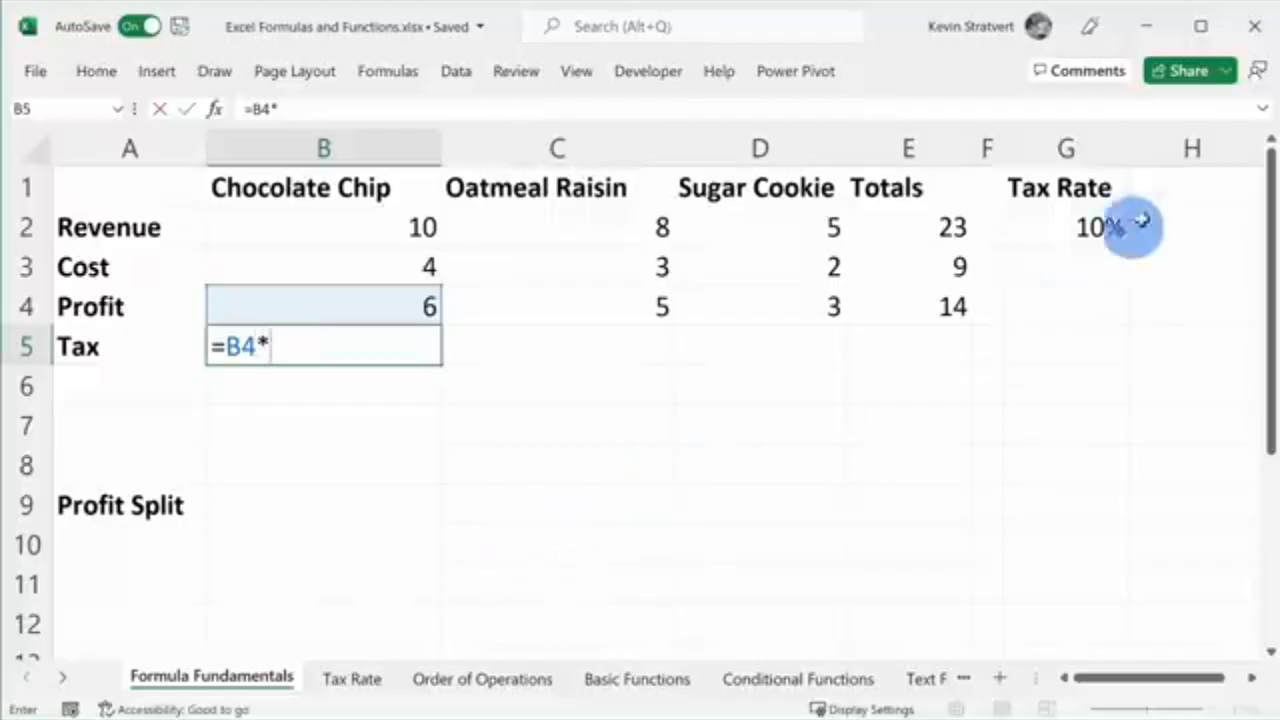
left_click(1072, 228)
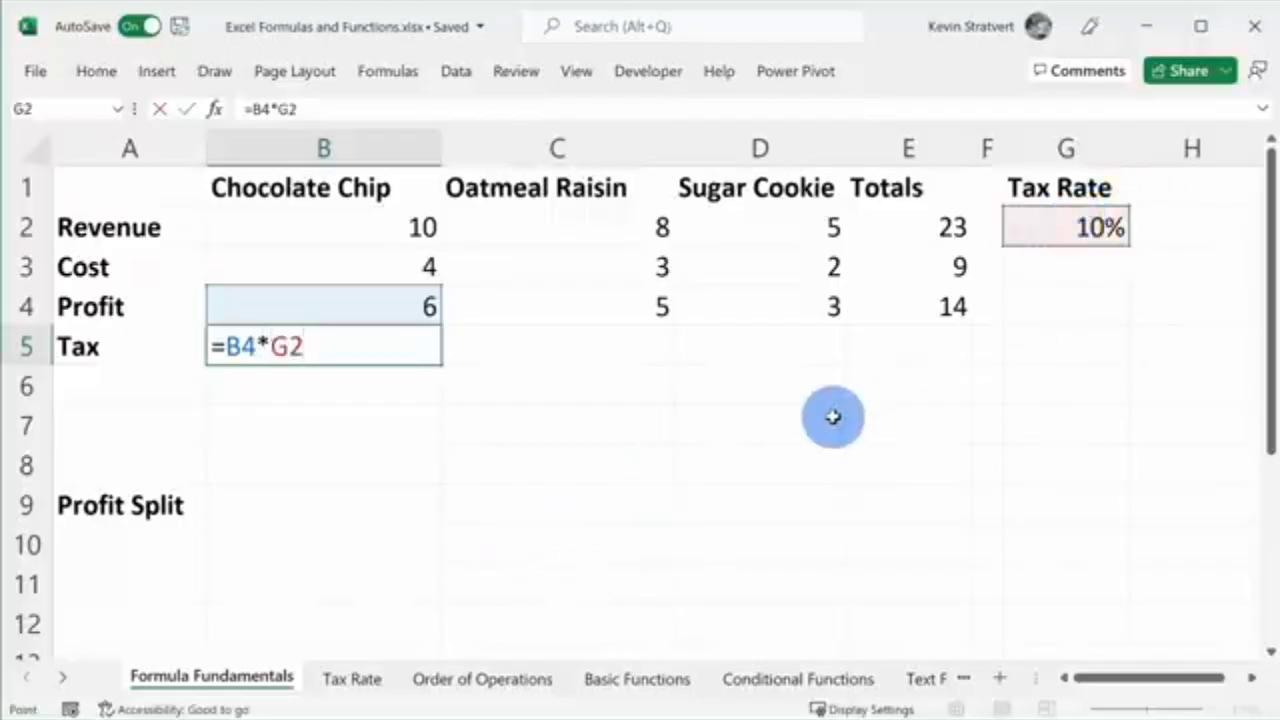
key("Return")
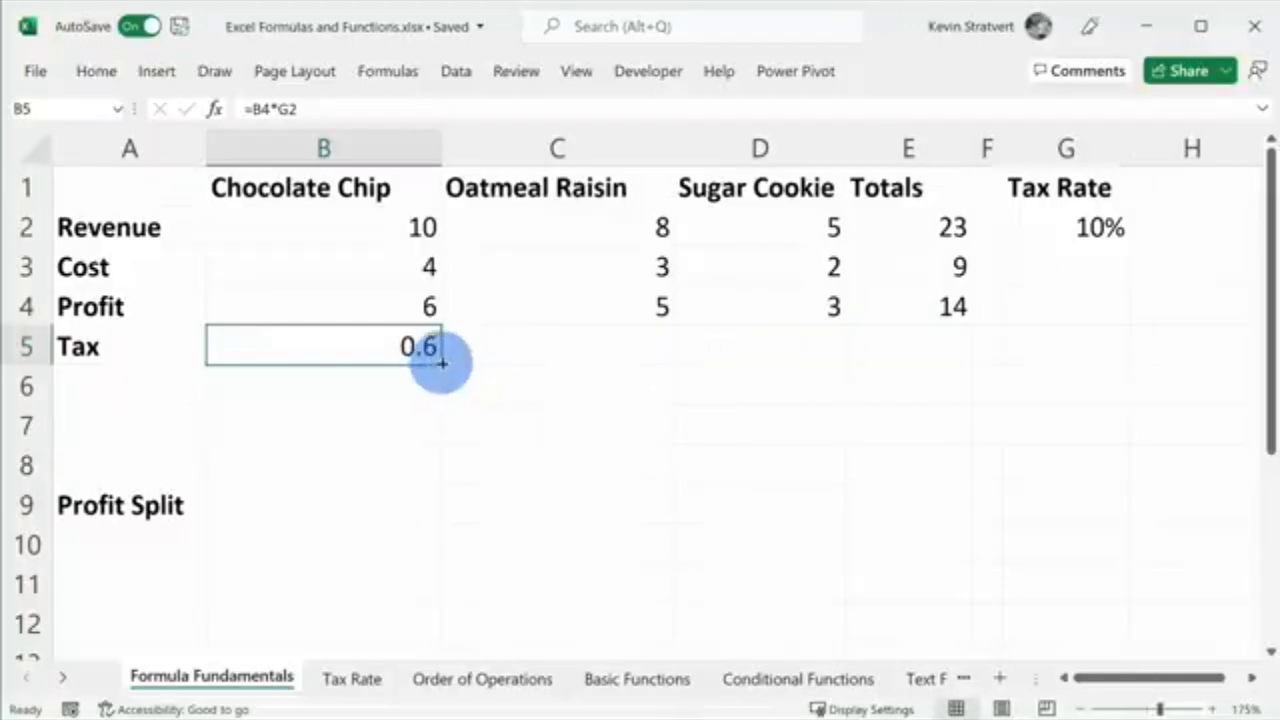
Fill the Tax formula from B5 into C5 and examine which cells the copied formula references
left_click_drag(440, 362, 596, 358)
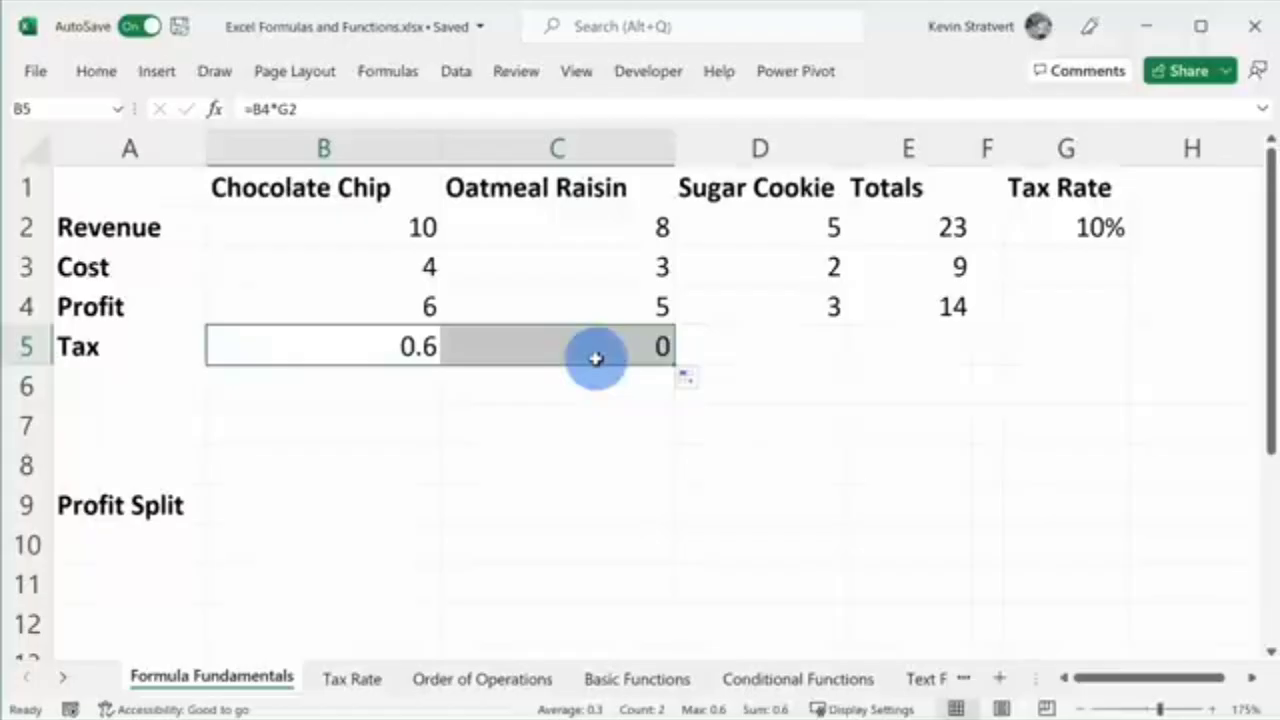
left_click(605, 350)
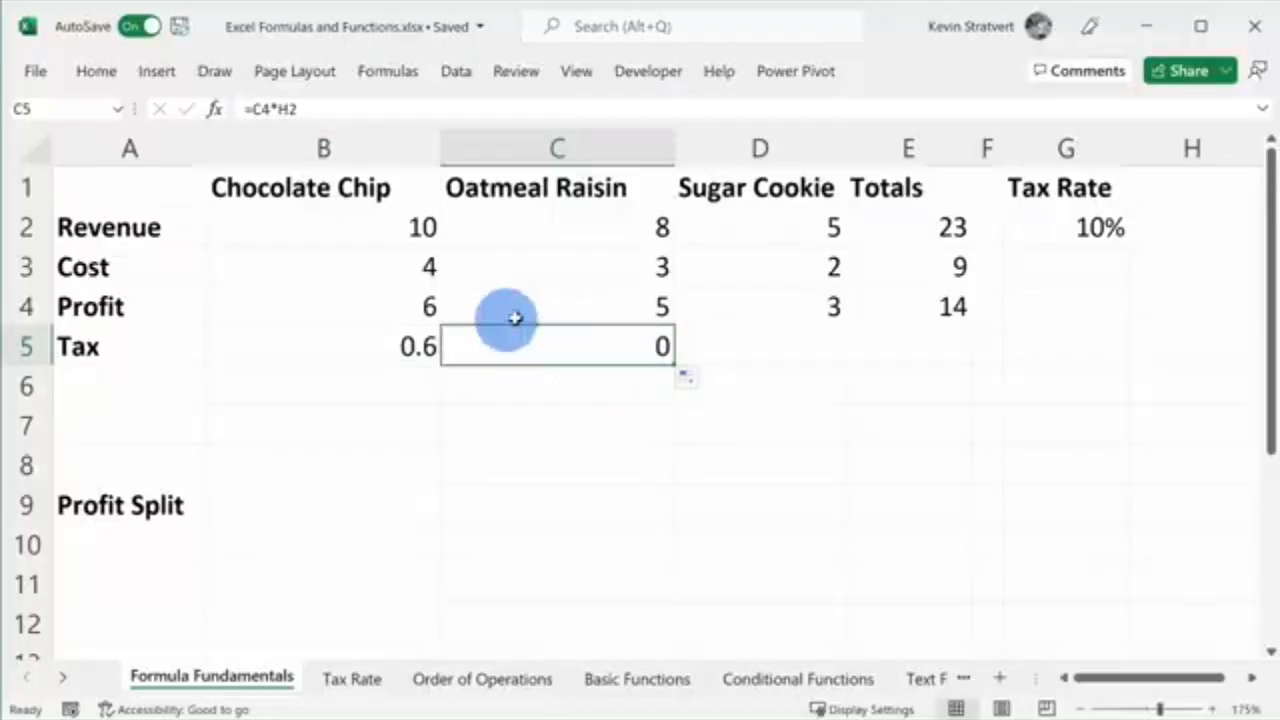
left_click(308, 108)
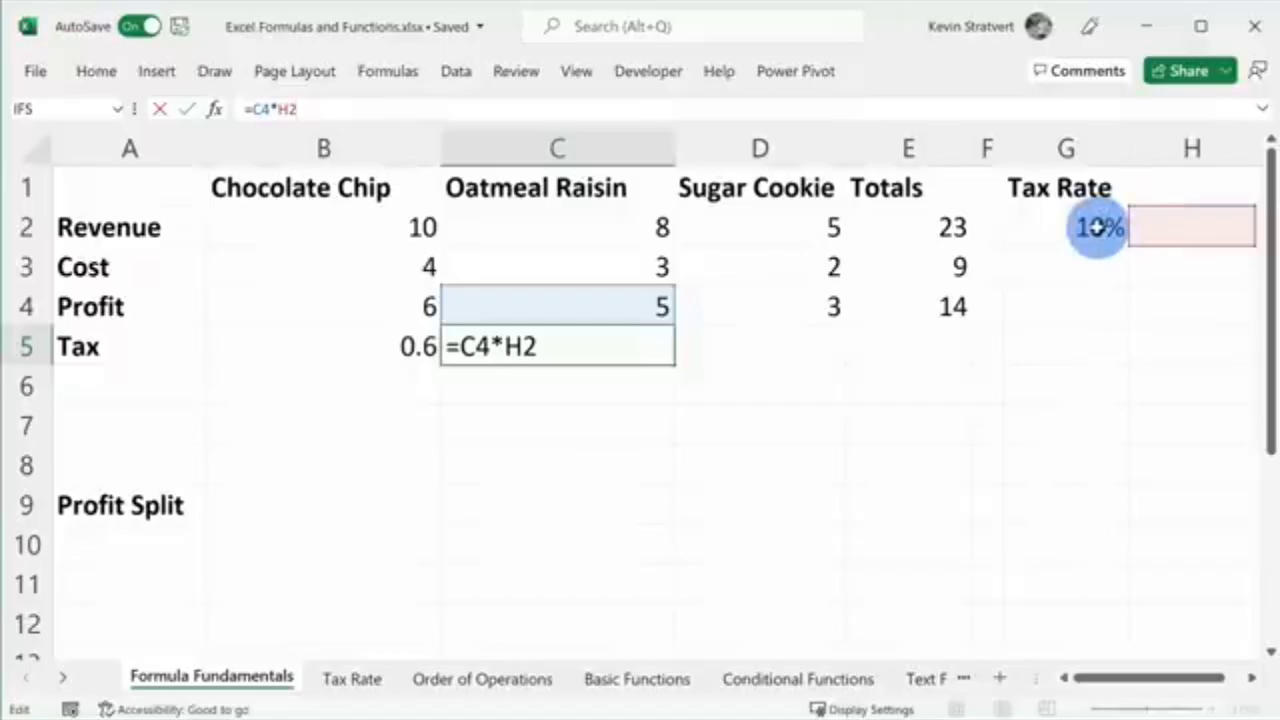
key("ctrl+Return")
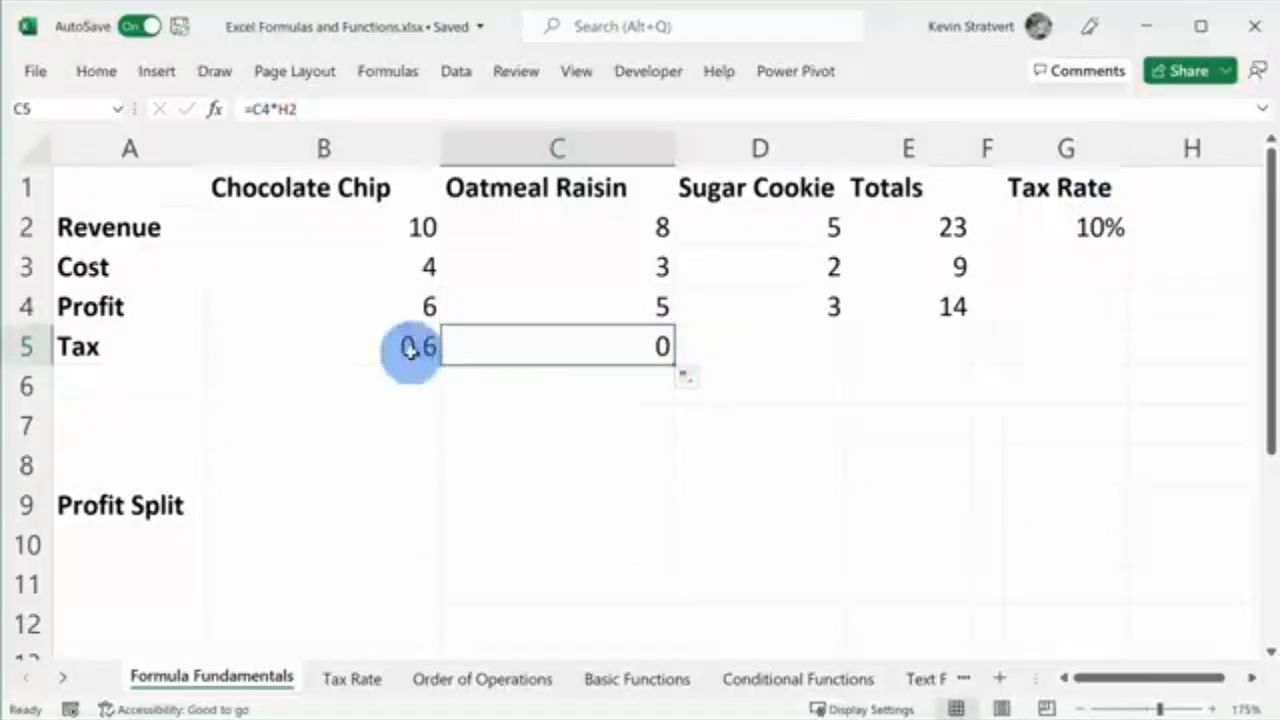
Make the tax rate reference in B5 absolute as =B4*$G$2 and fill the formula across the Tax row to F5
left_click(360, 346)
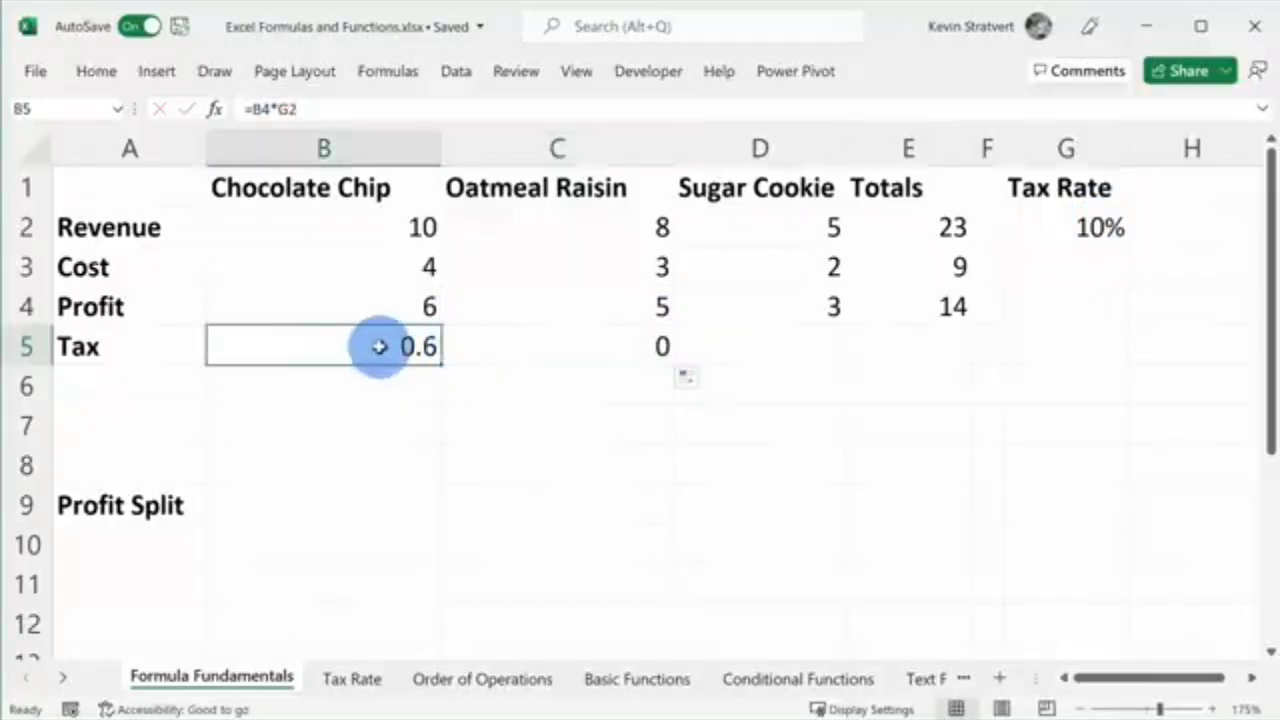
left_click(286, 109)
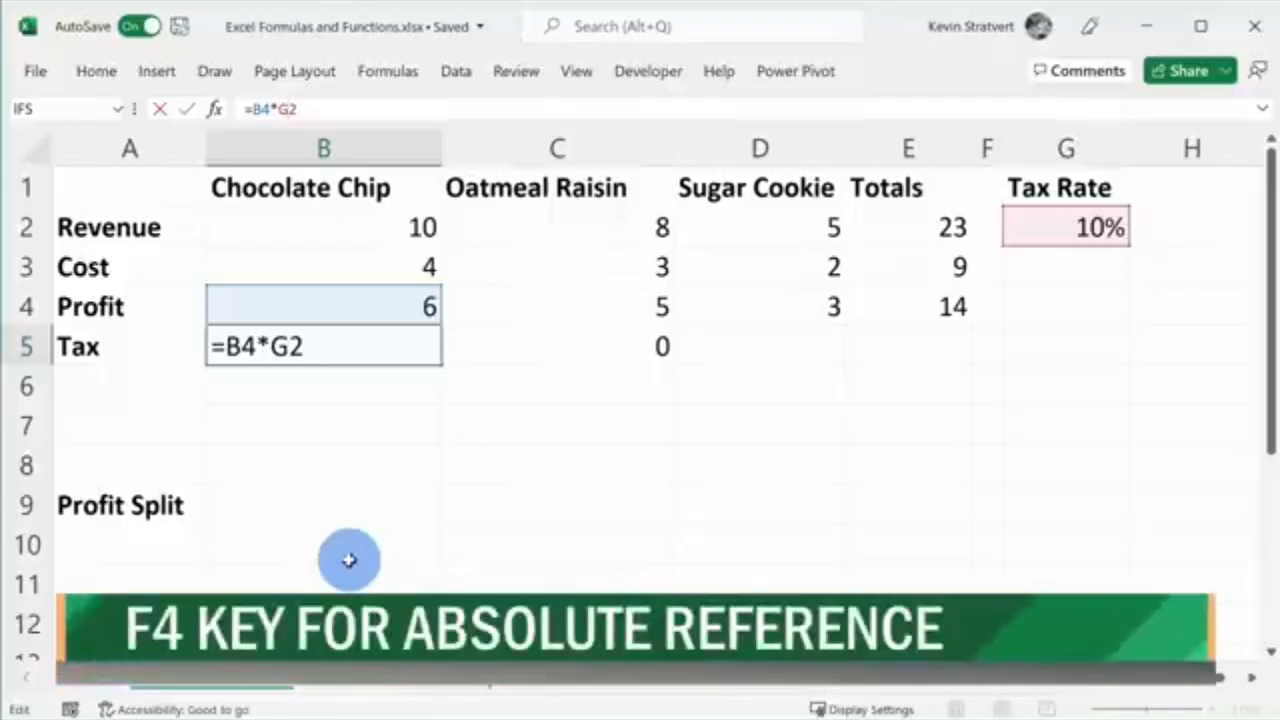
key("F4")
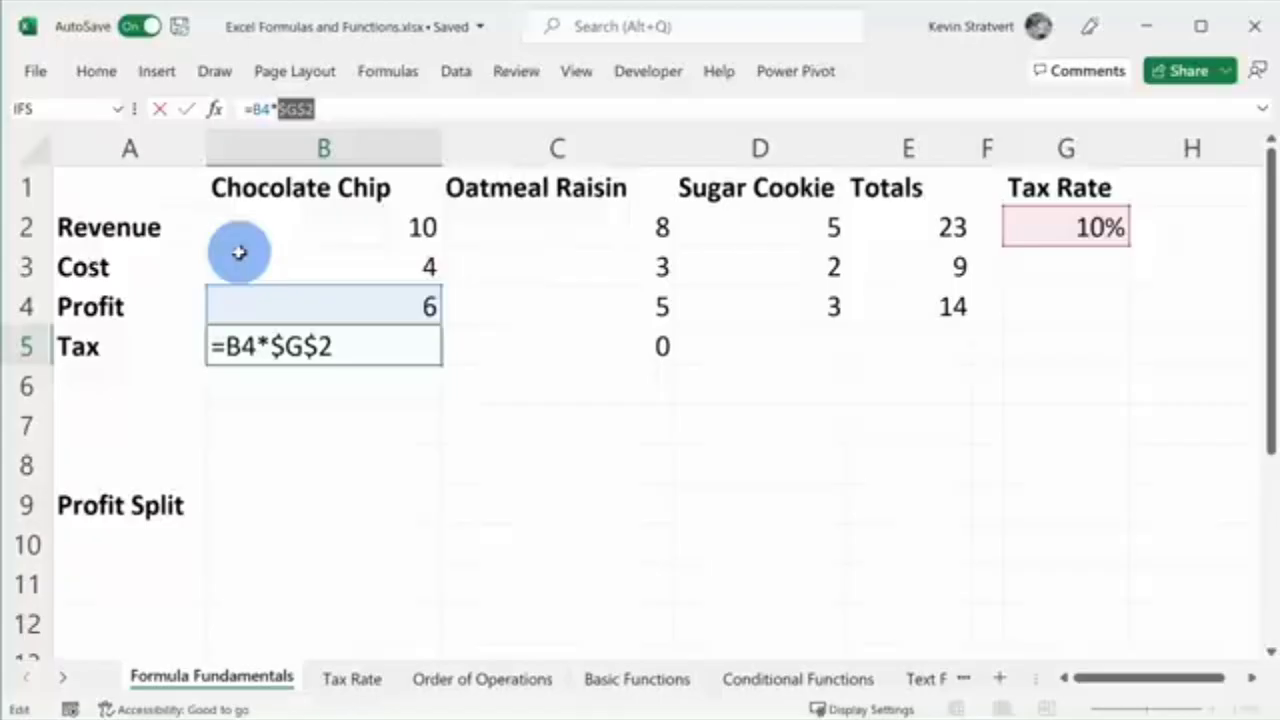
key("Return")
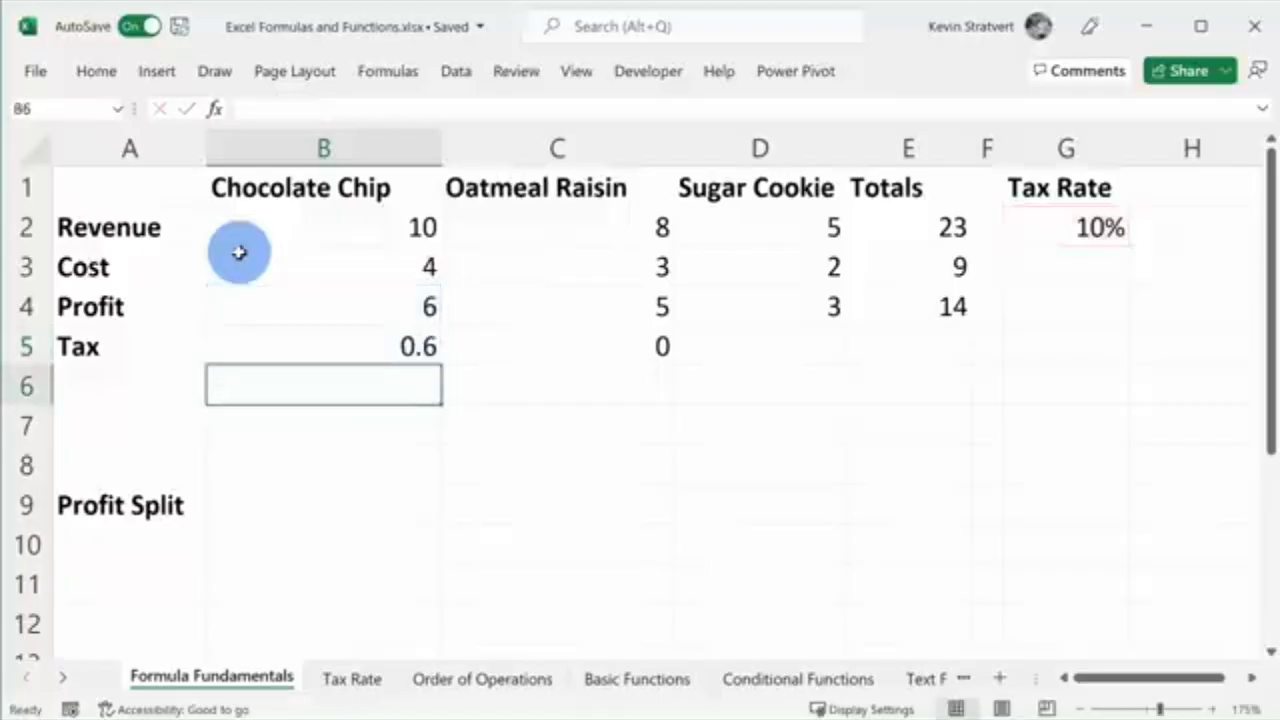
left_click(438, 355)
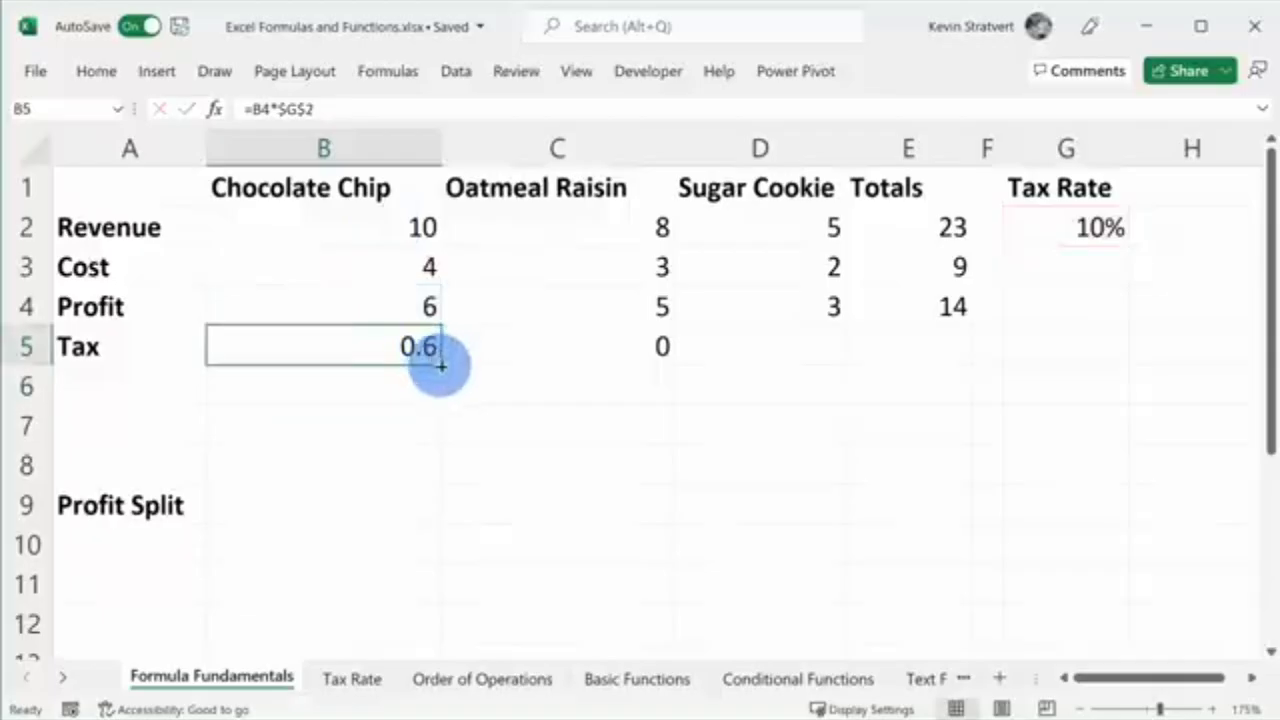
left_click_drag(434, 363, 992, 353)
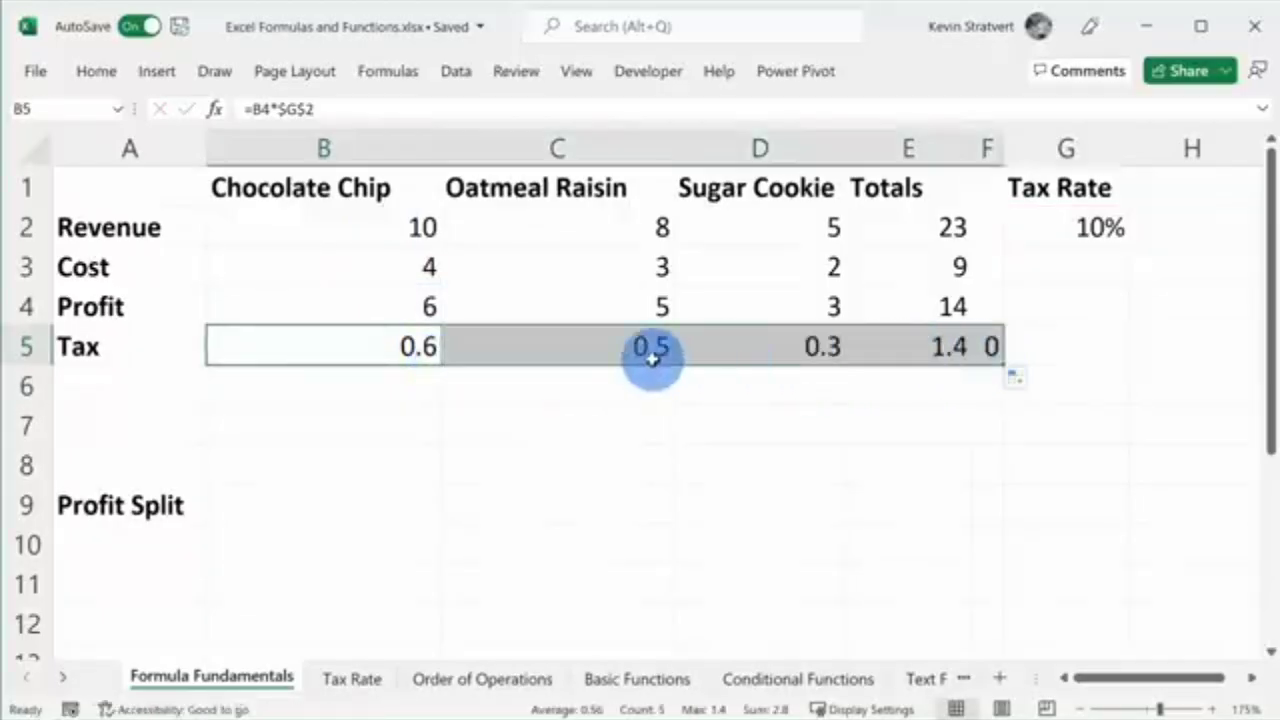
Examine the copied Oatmeal Raisin tax formula in C5 and its relative and absolute references
left_click(580, 346)
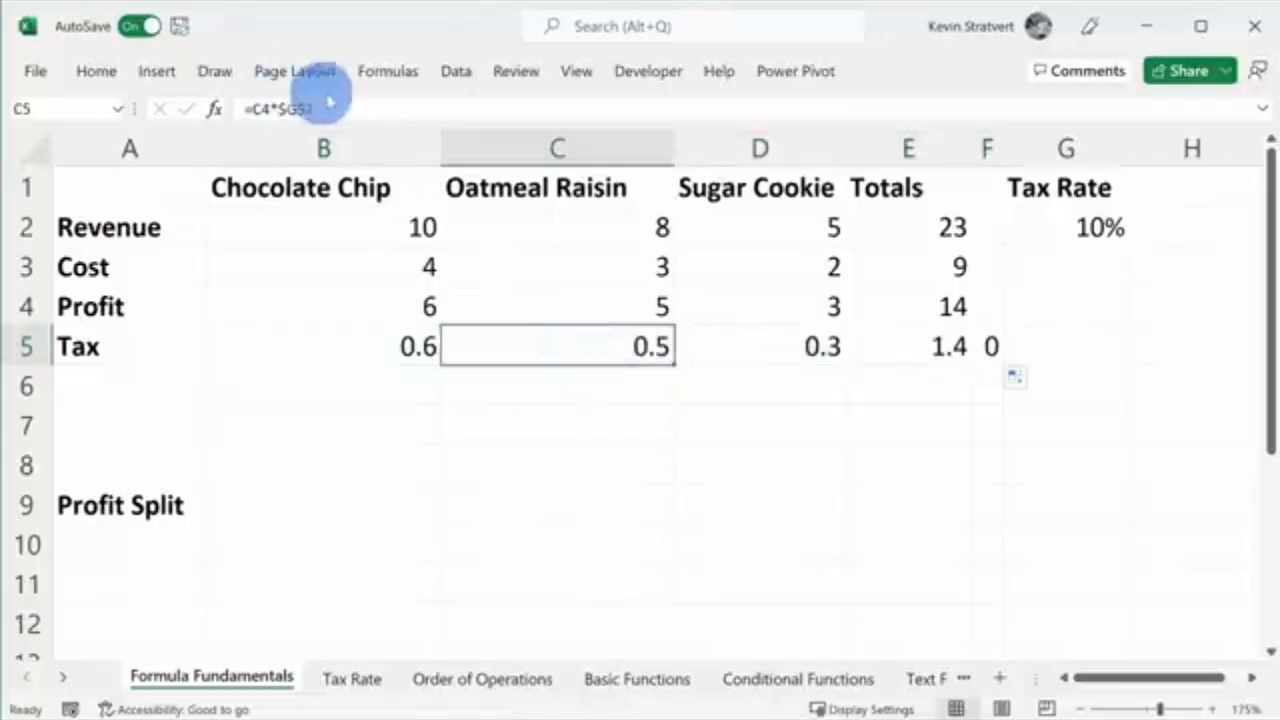
left_click(348, 110)
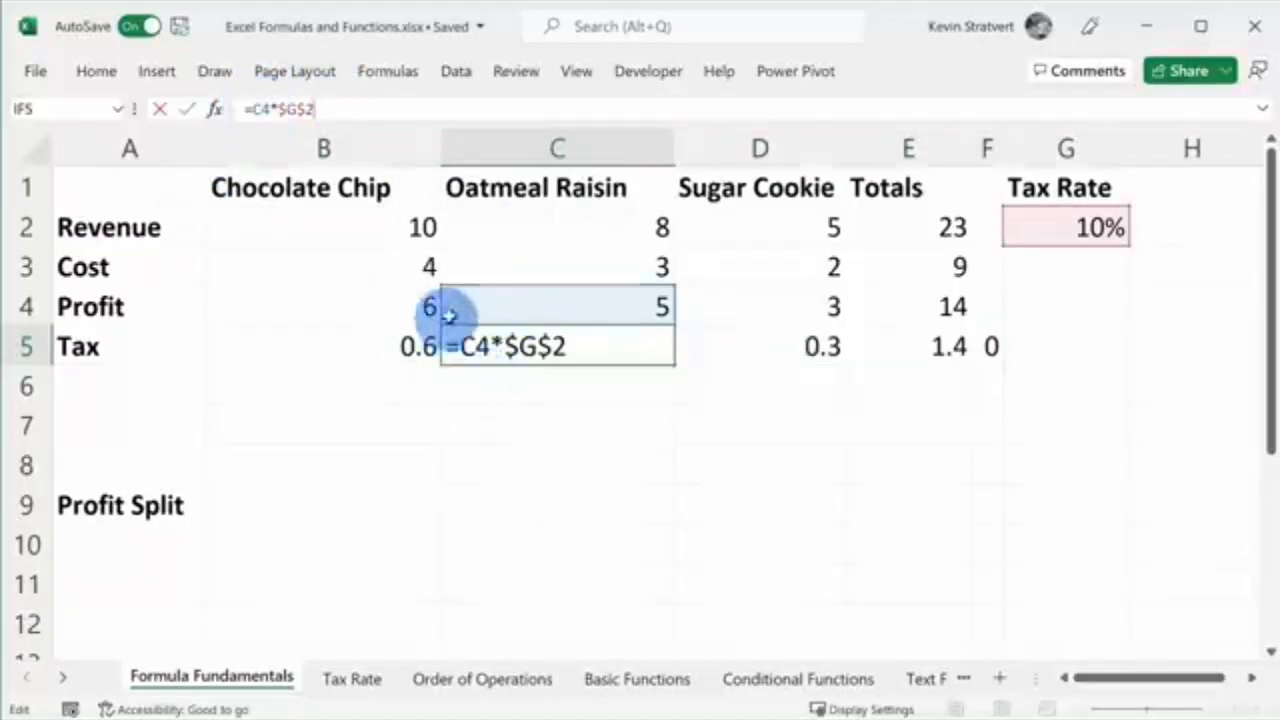
left_click_drag(268, 108, 318, 108)
Cycle the tax rate reference in D5's formula through its mixed and relative forms, finishing on the absolute reference $G$2
left_click(808, 340)
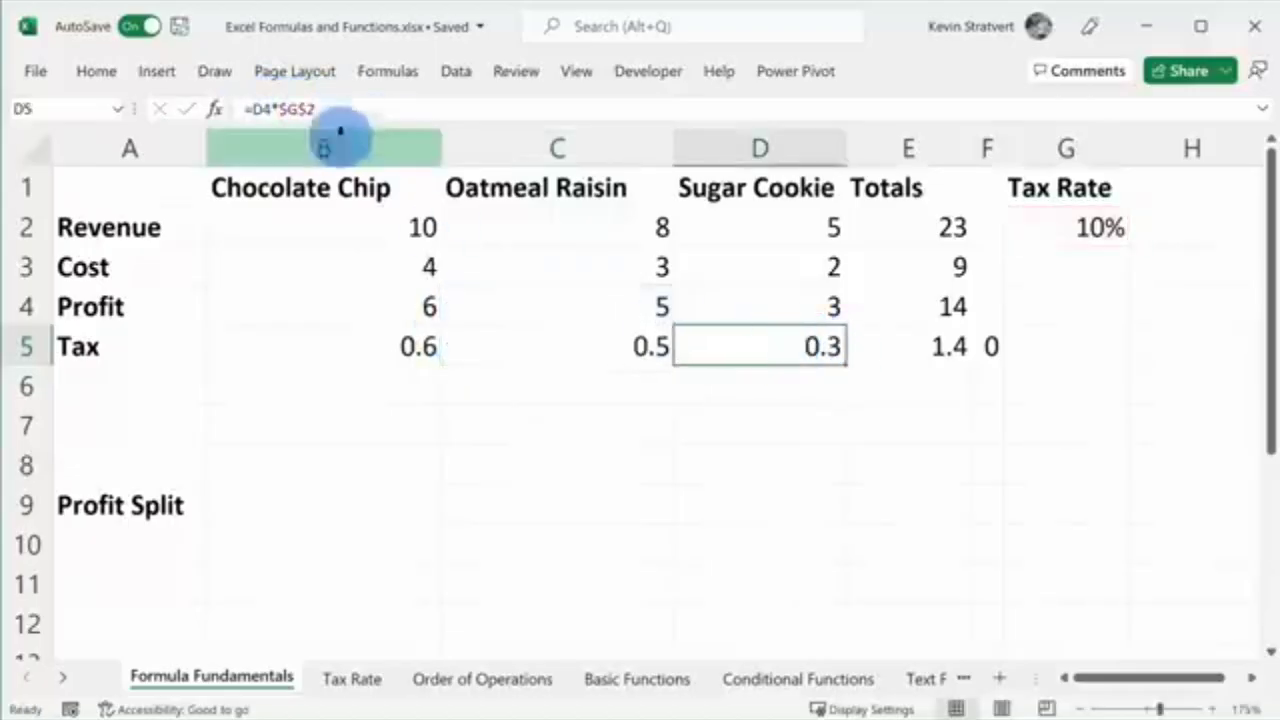
left_click(357, 107)
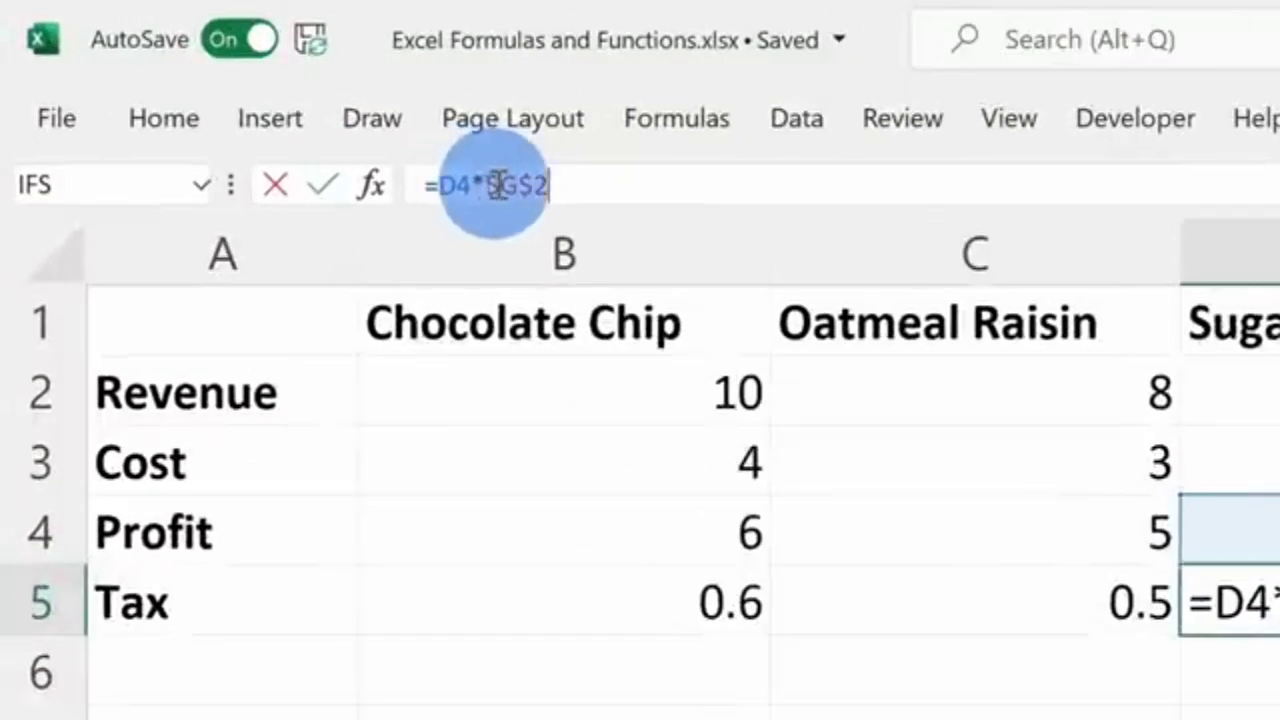
left_click(499, 186)
key("F4")
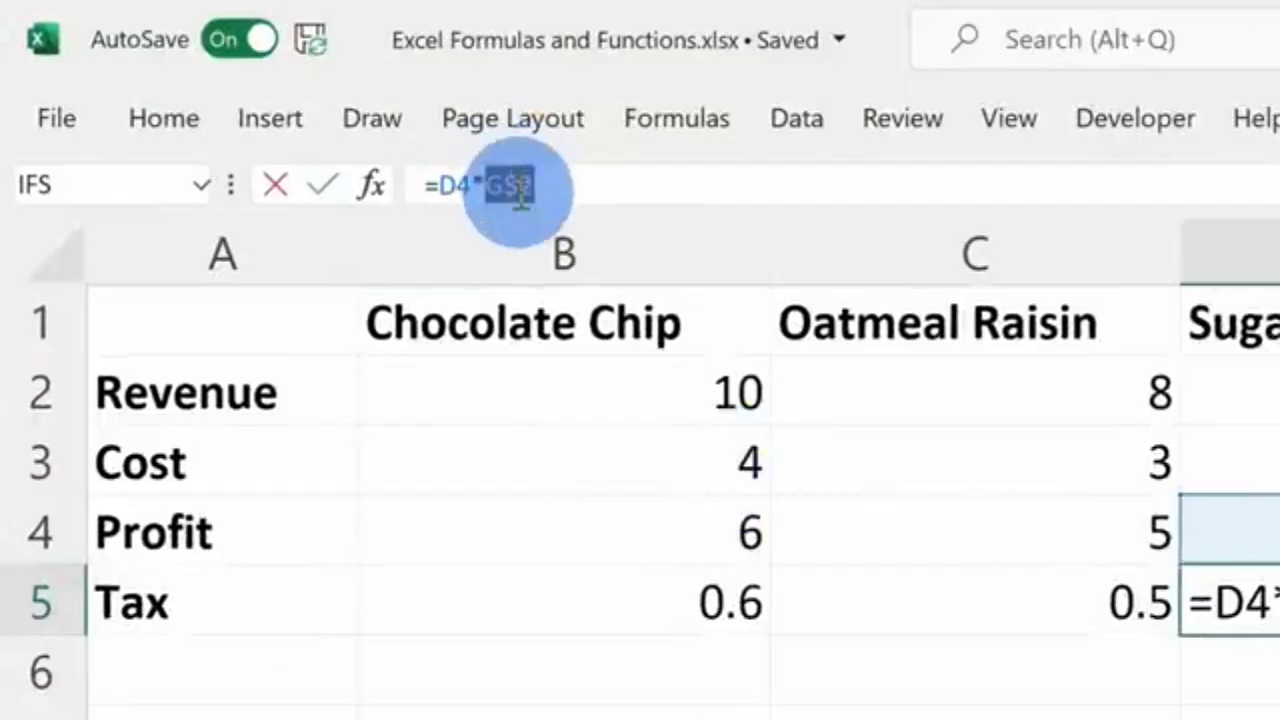
key("F4")
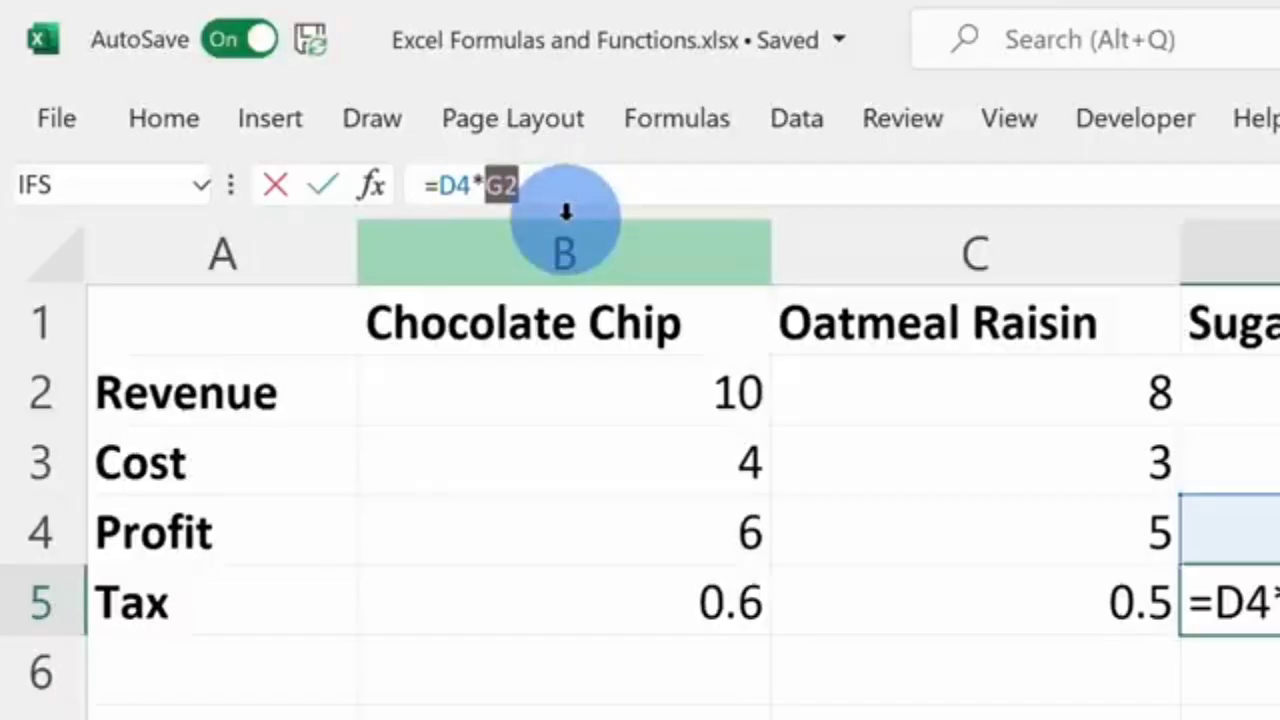
key("F4")
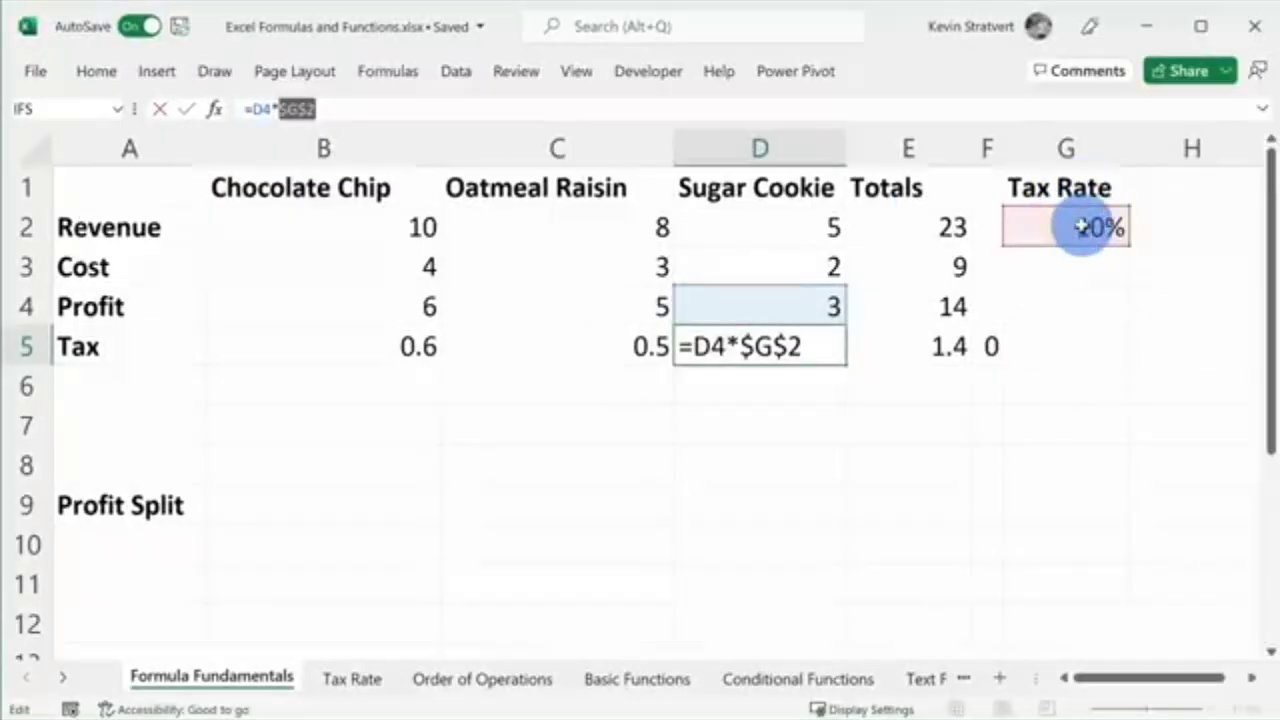
key("Return")
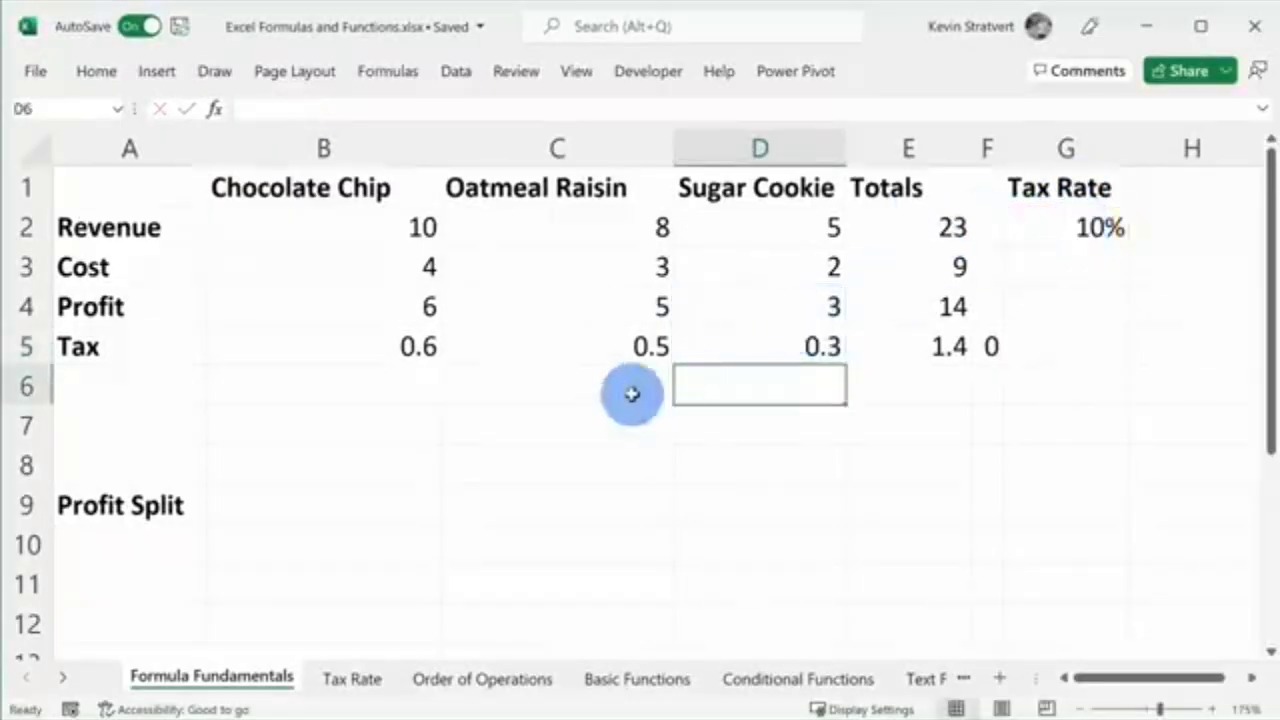
Clear the copied tax formulas from C5 through F5
left_click(366, 345)
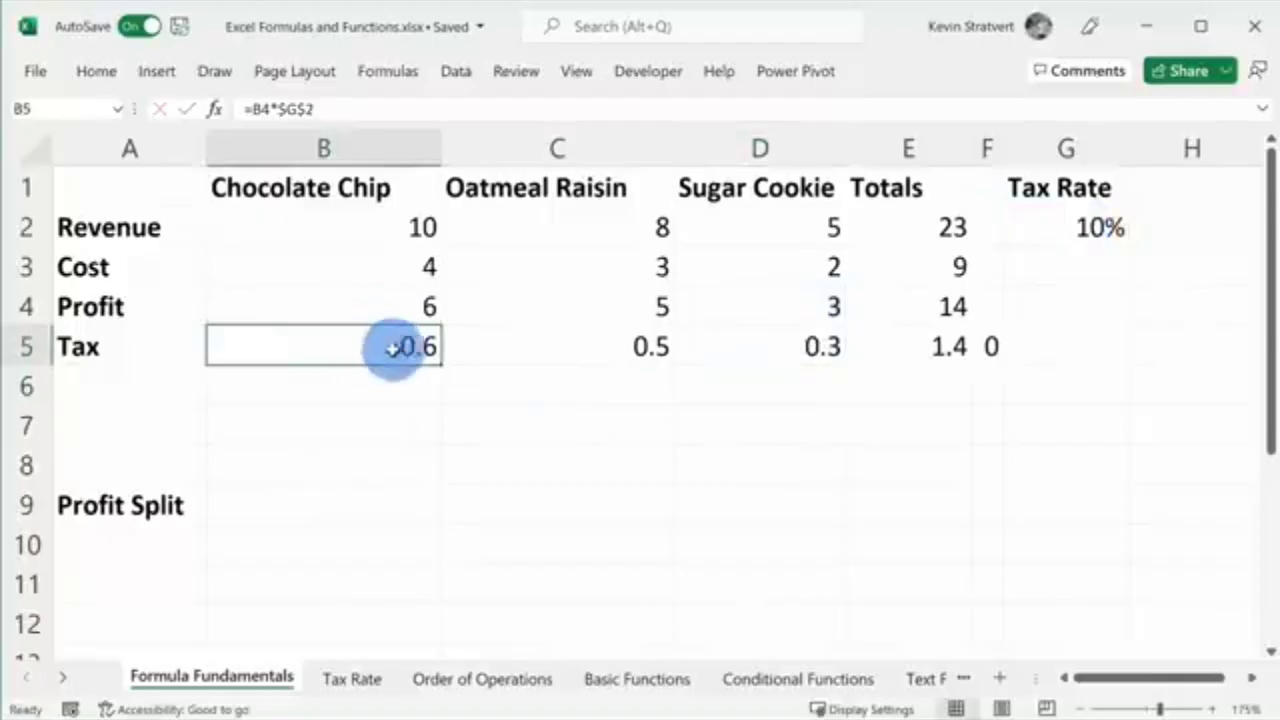
left_click_drag(555, 342, 975, 343)
key("Delete")
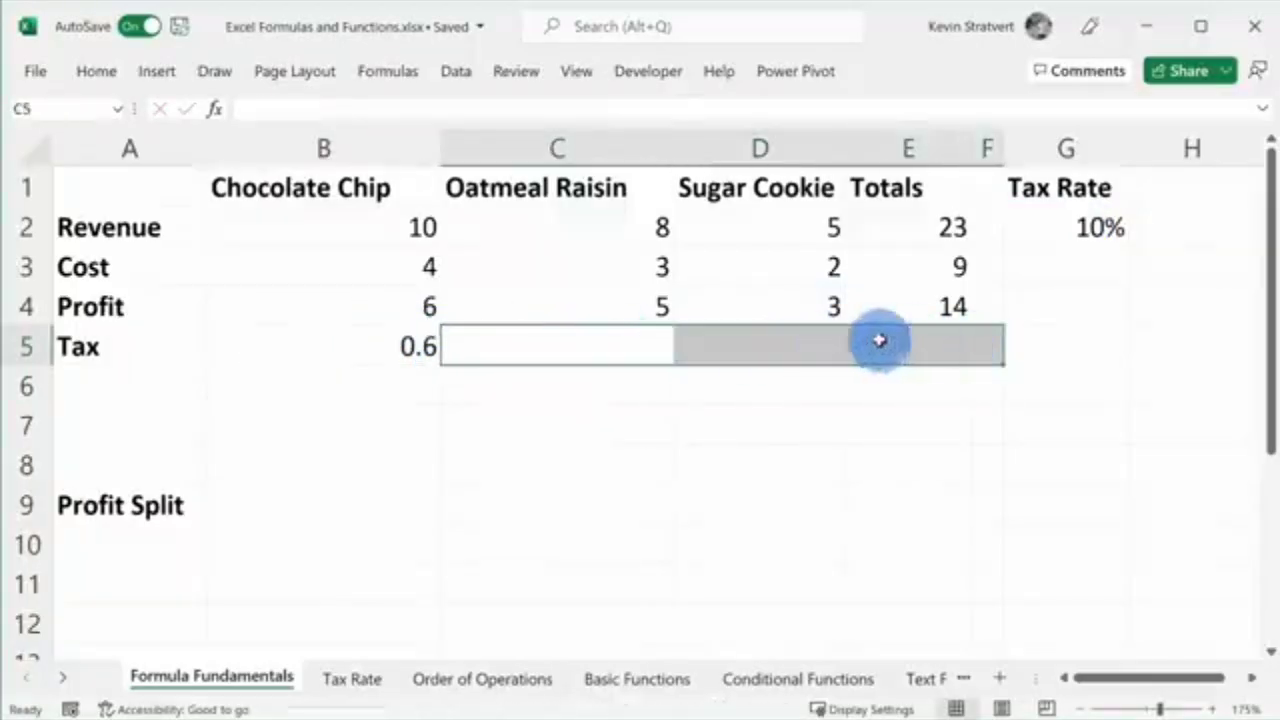
Replace the tax rate reference in B5 with cell A2 of the Tax Rate sheet, giving =B4*'Tax Rate'!$A$2
left_click(391, 343)
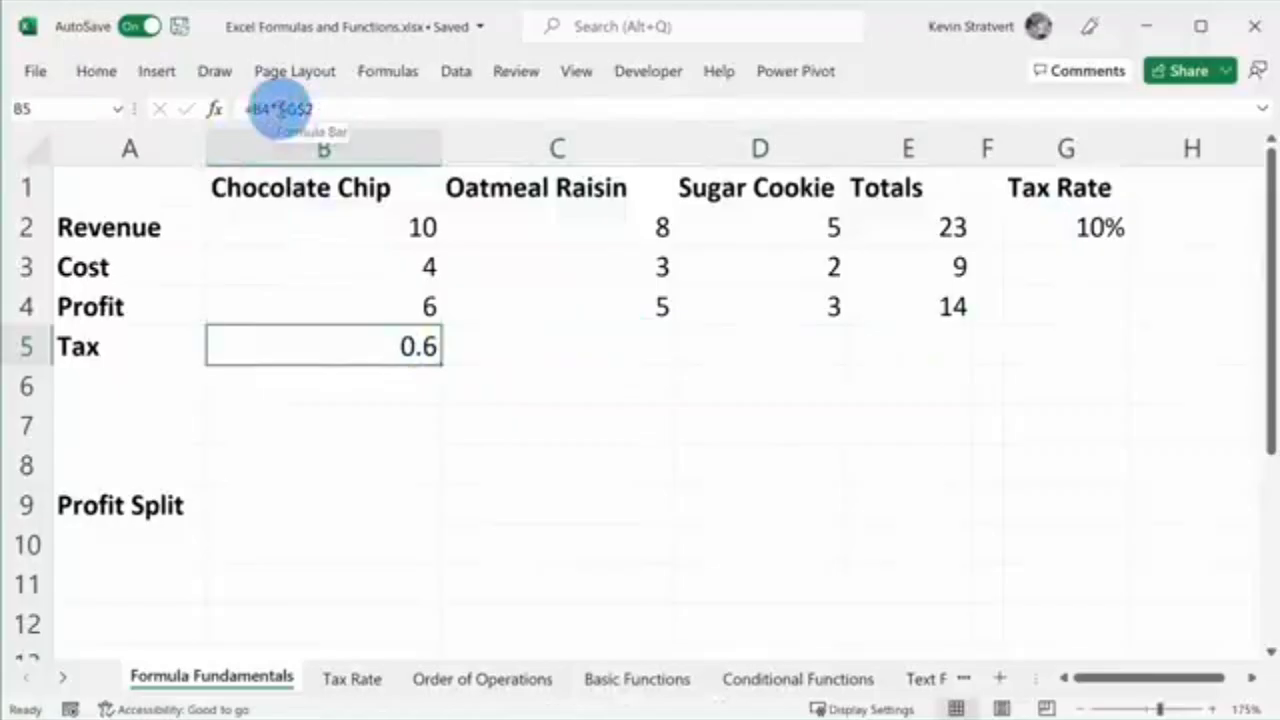
left_click_drag(280, 109, 314, 109)
key("BackSpace")
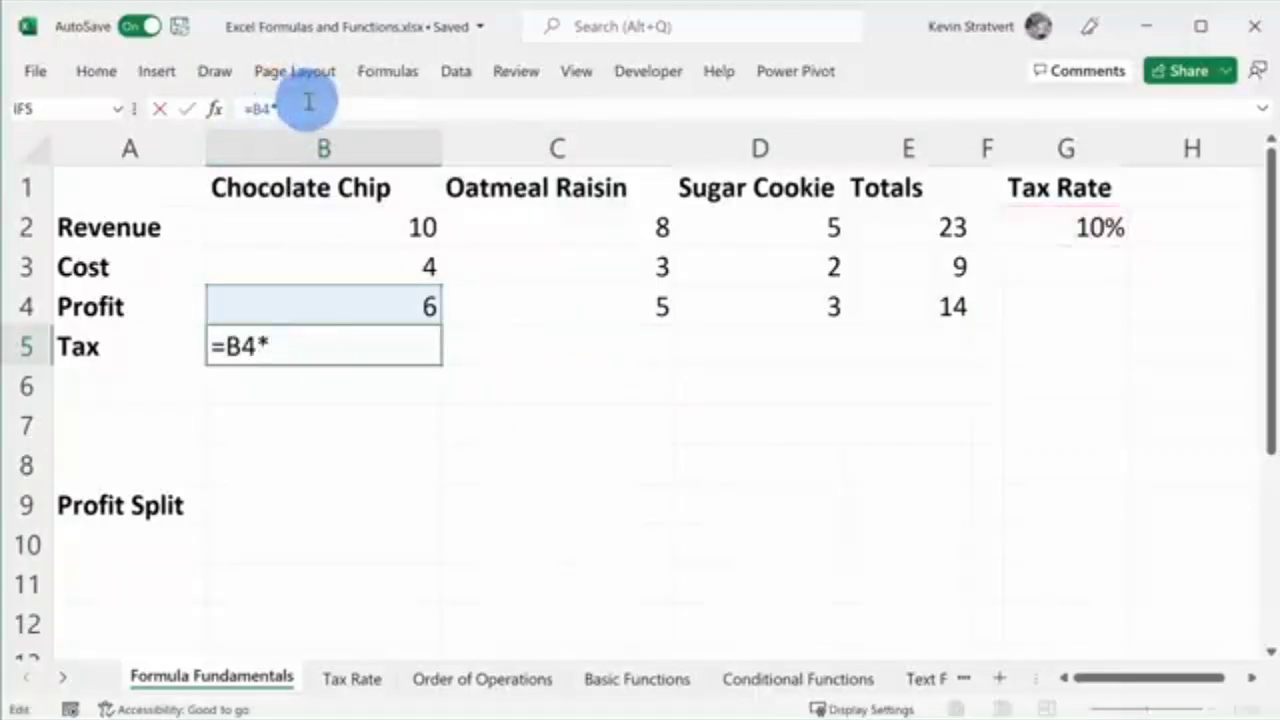
left_click(356, 680)
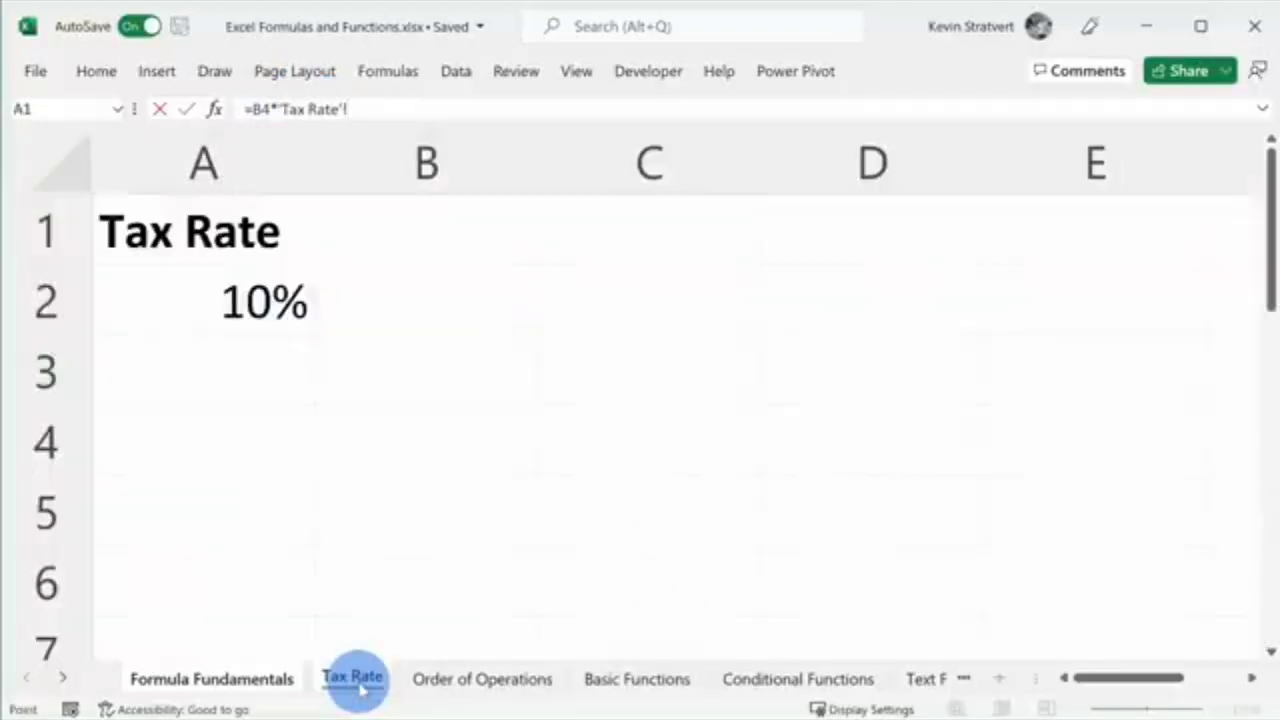
left_click(226, 301)
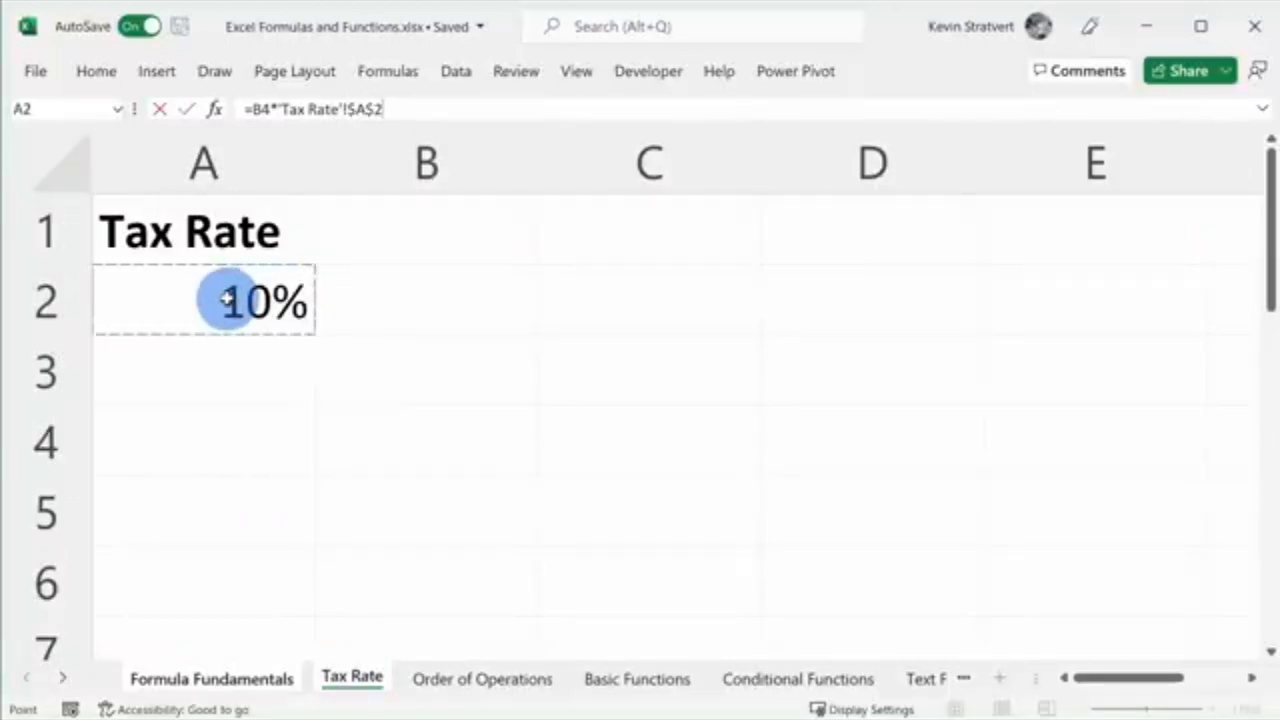
key("Return")
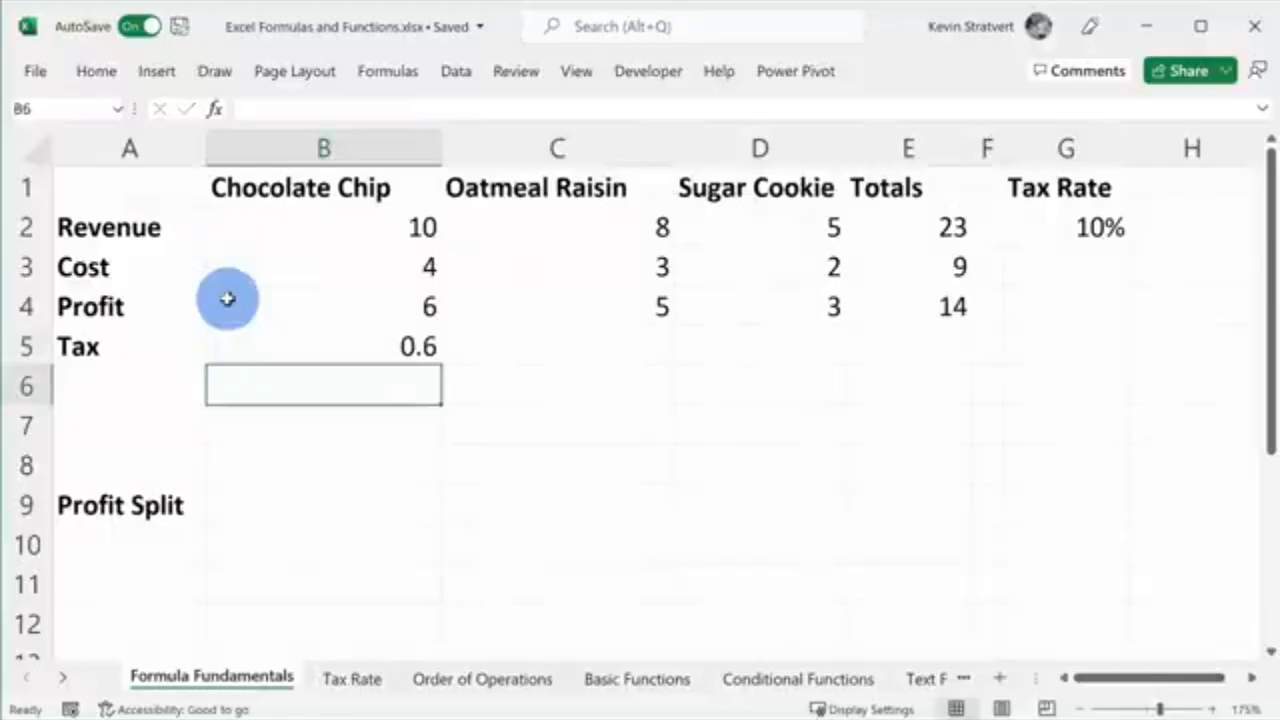
Review the sheet name and cell reference in B5's tax formula and fill it across the Tax row to E5
left_click(329, 340)
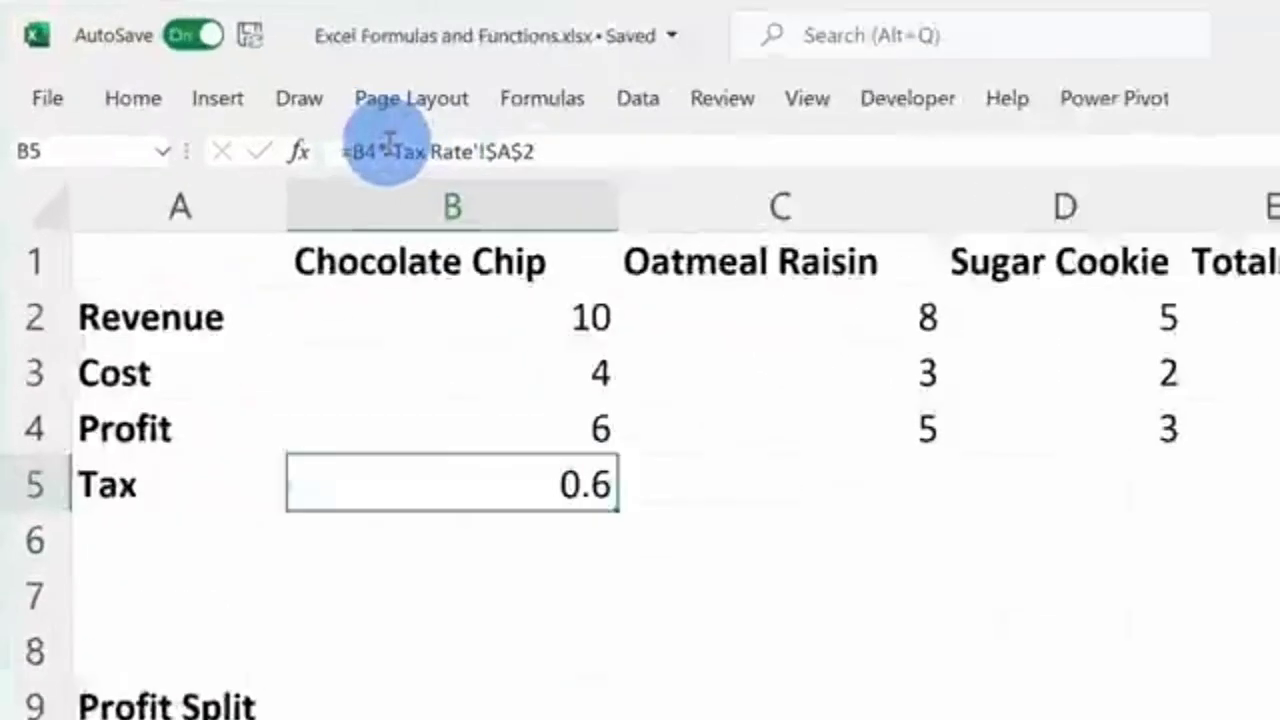
left_click_drag(397, 151, 471, 152)
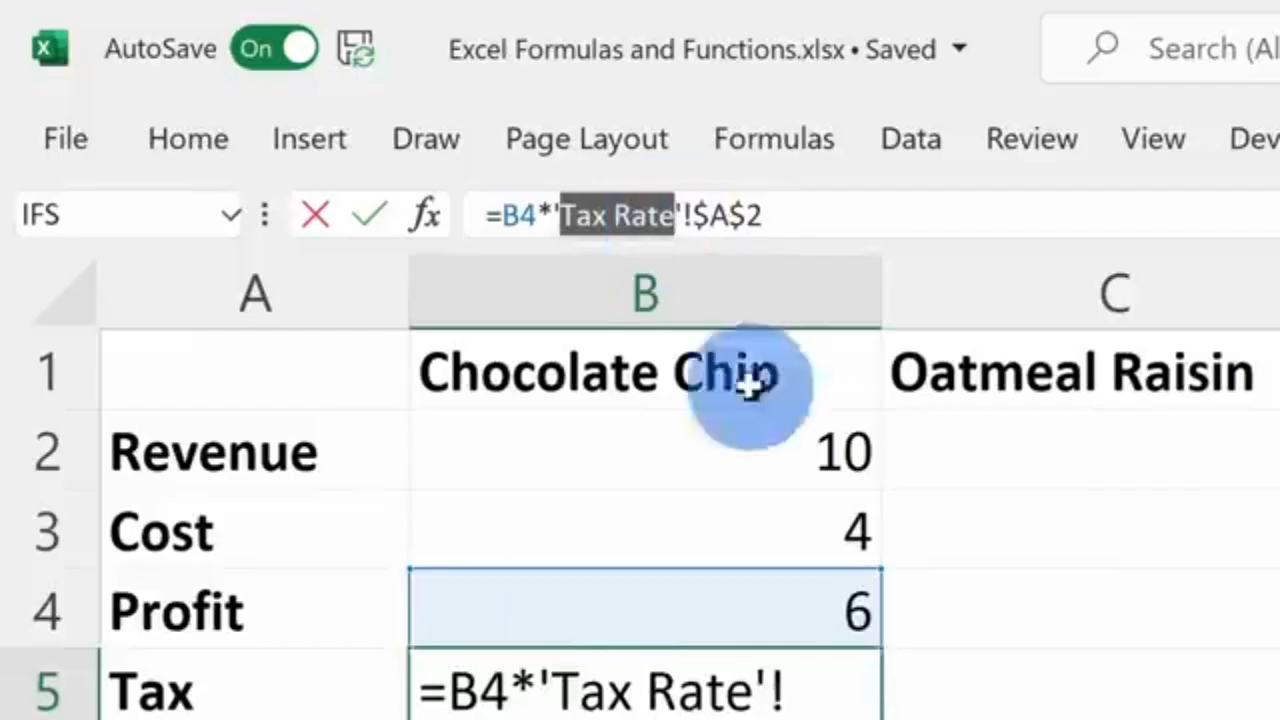
left_click_drag(695, 216, 845, 218)
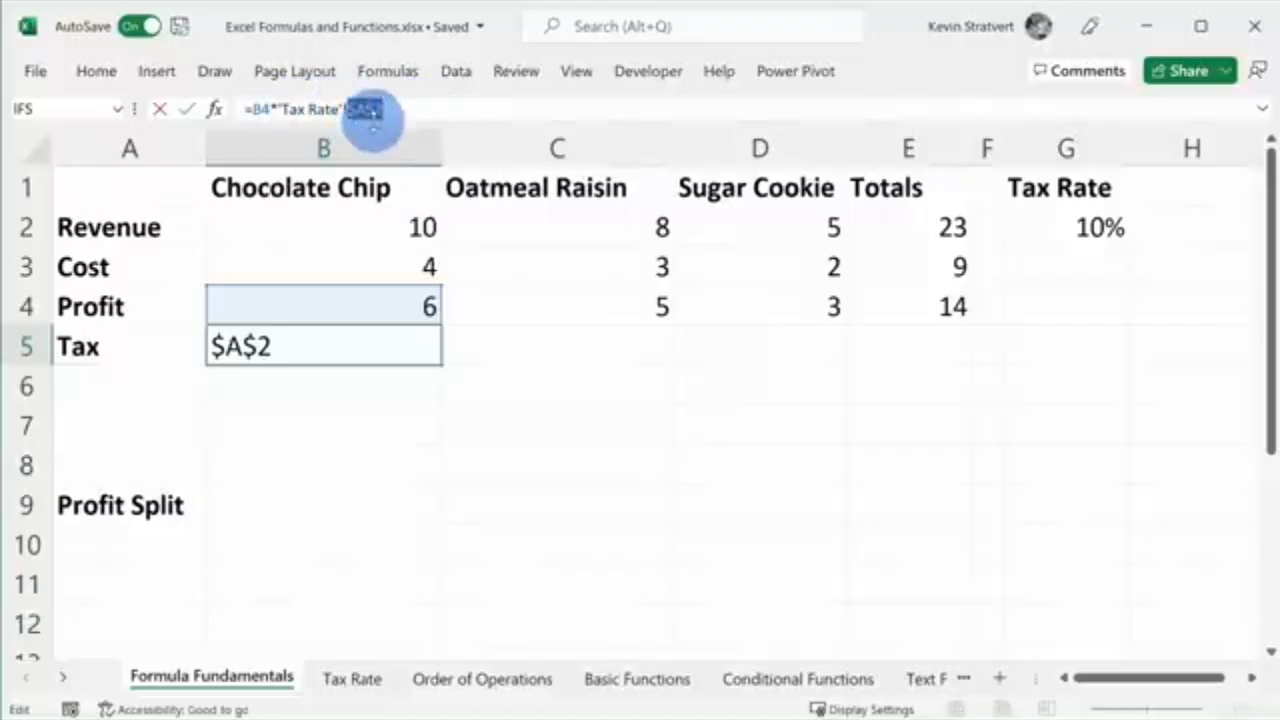
key("Return")
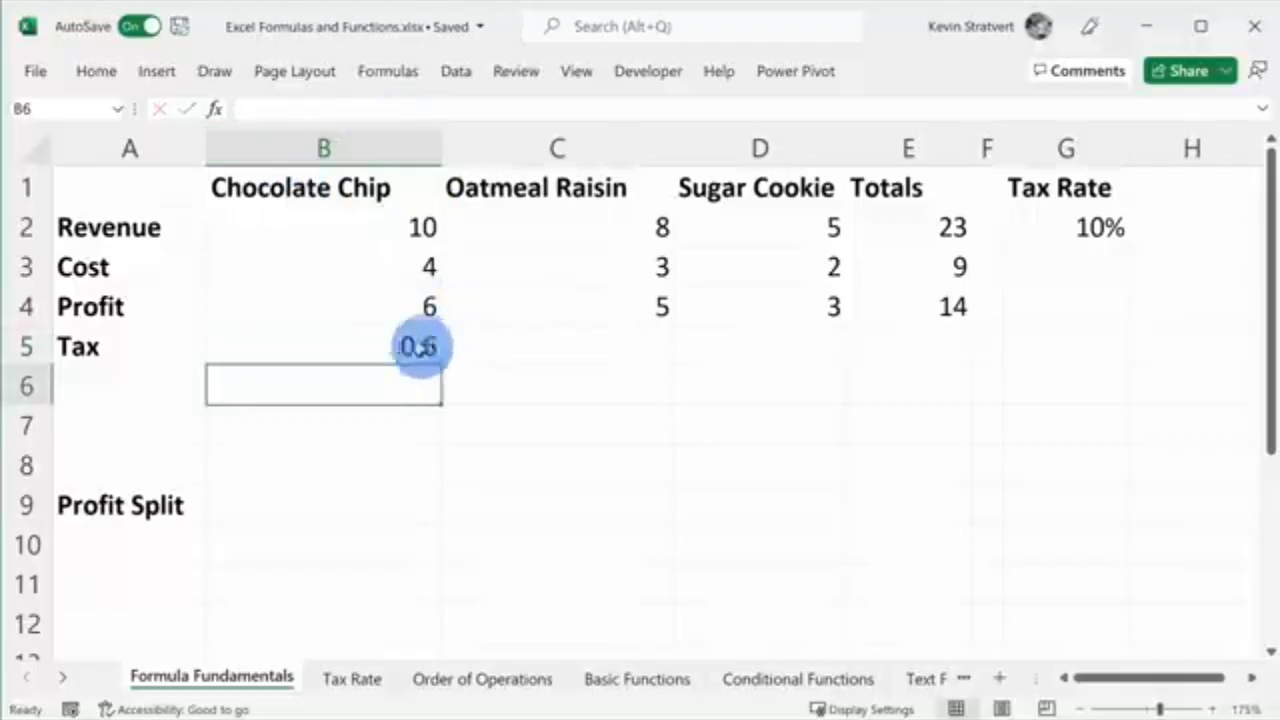
left_click(422, 346)
left_click_drag(442, 366, 954, 342)
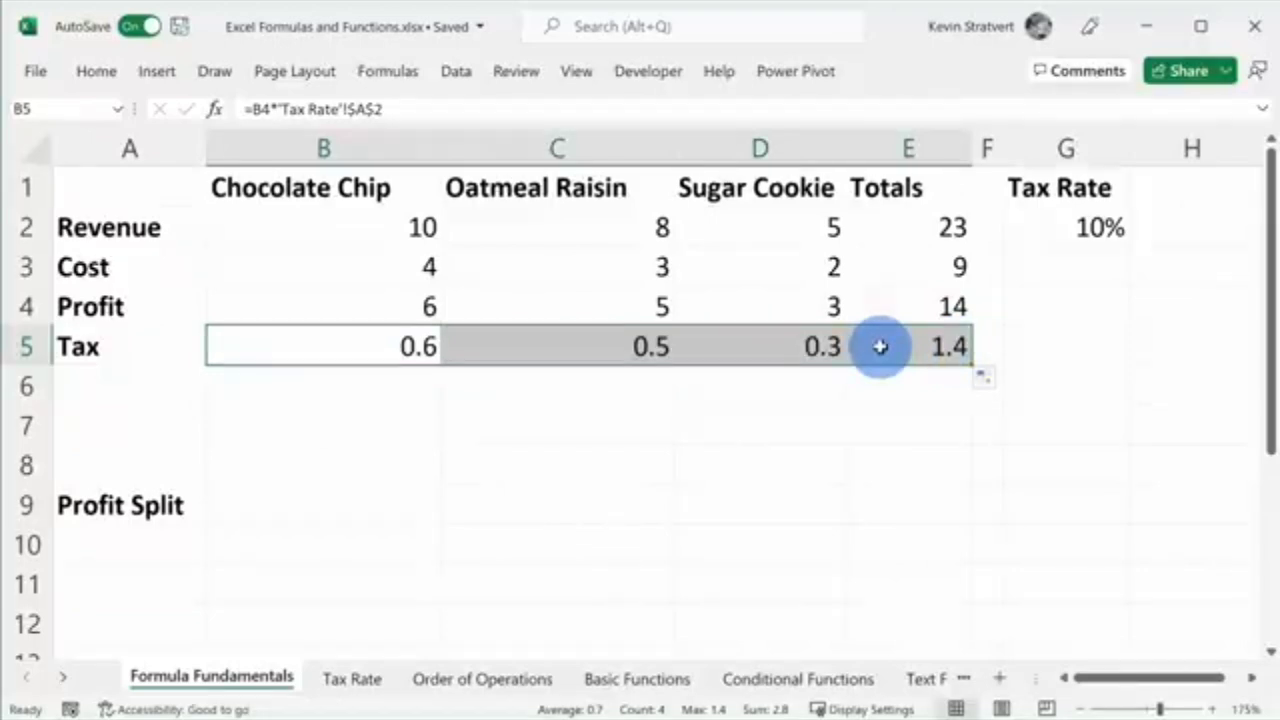
Name cell A2 on the Tax Rate sheet TaxRate
left_click_drag(395, 108, 265, 108)
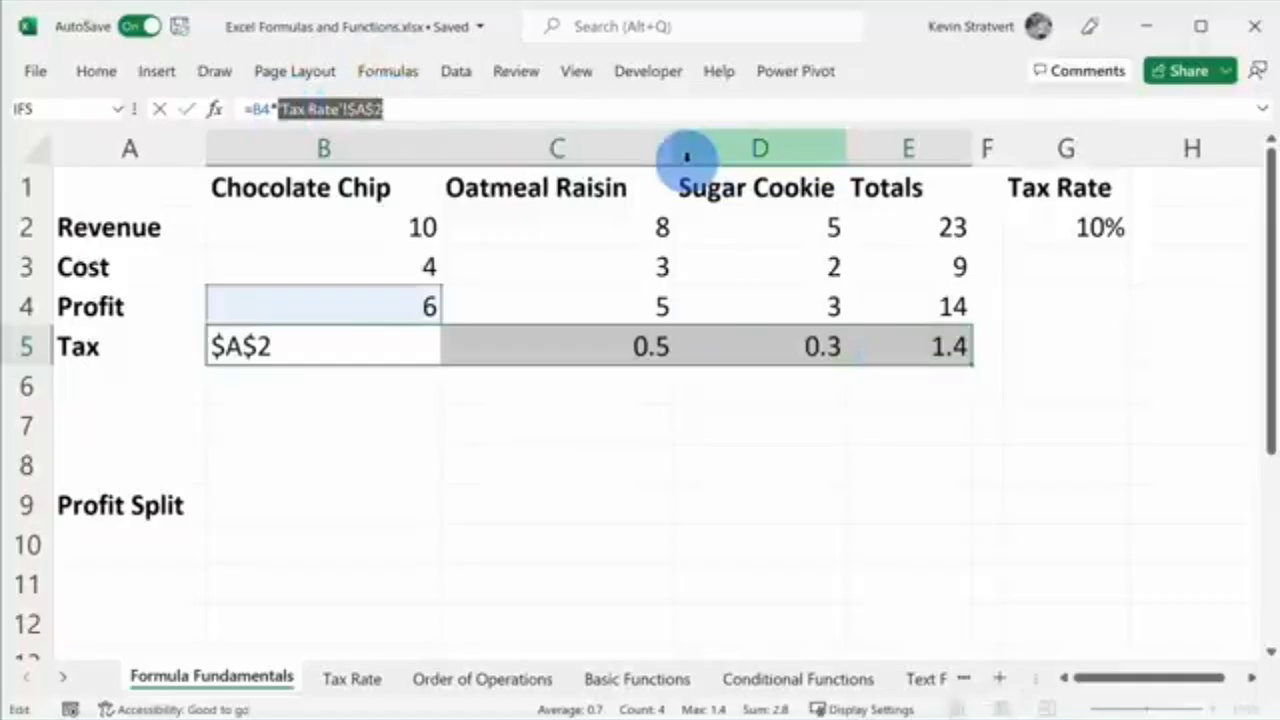
left_click(388, 108)
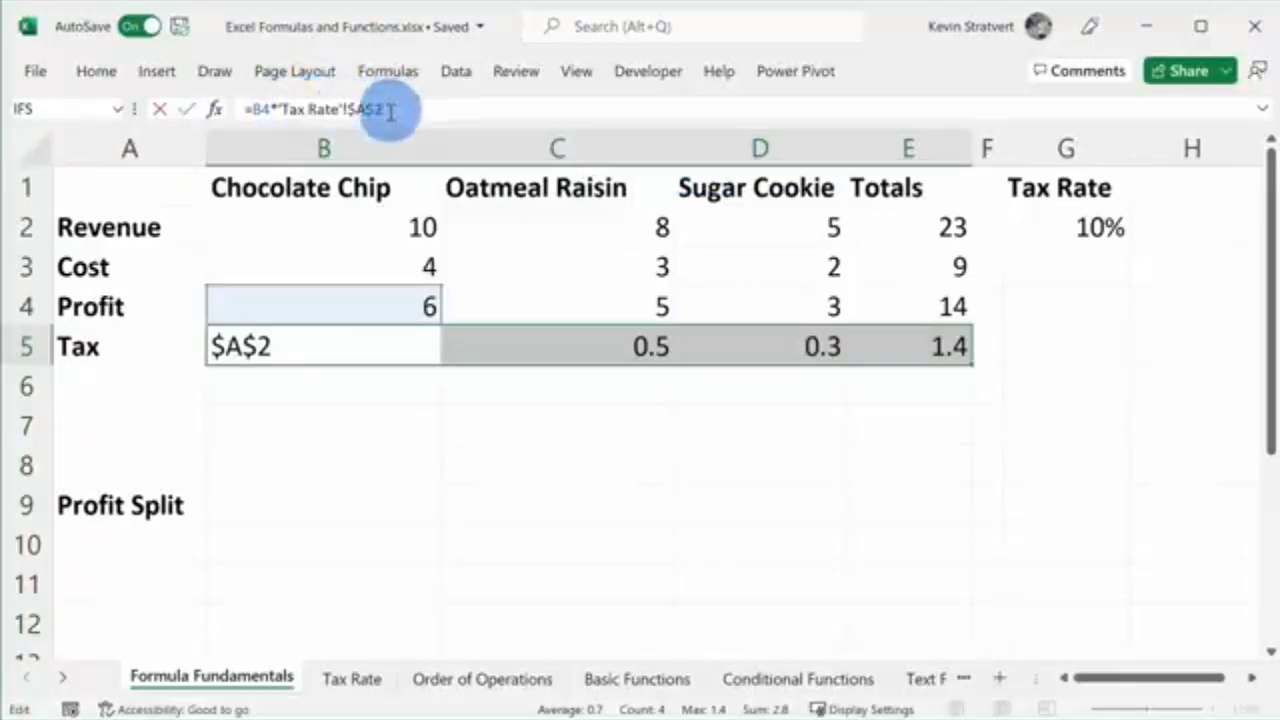
left_click(358, 682)
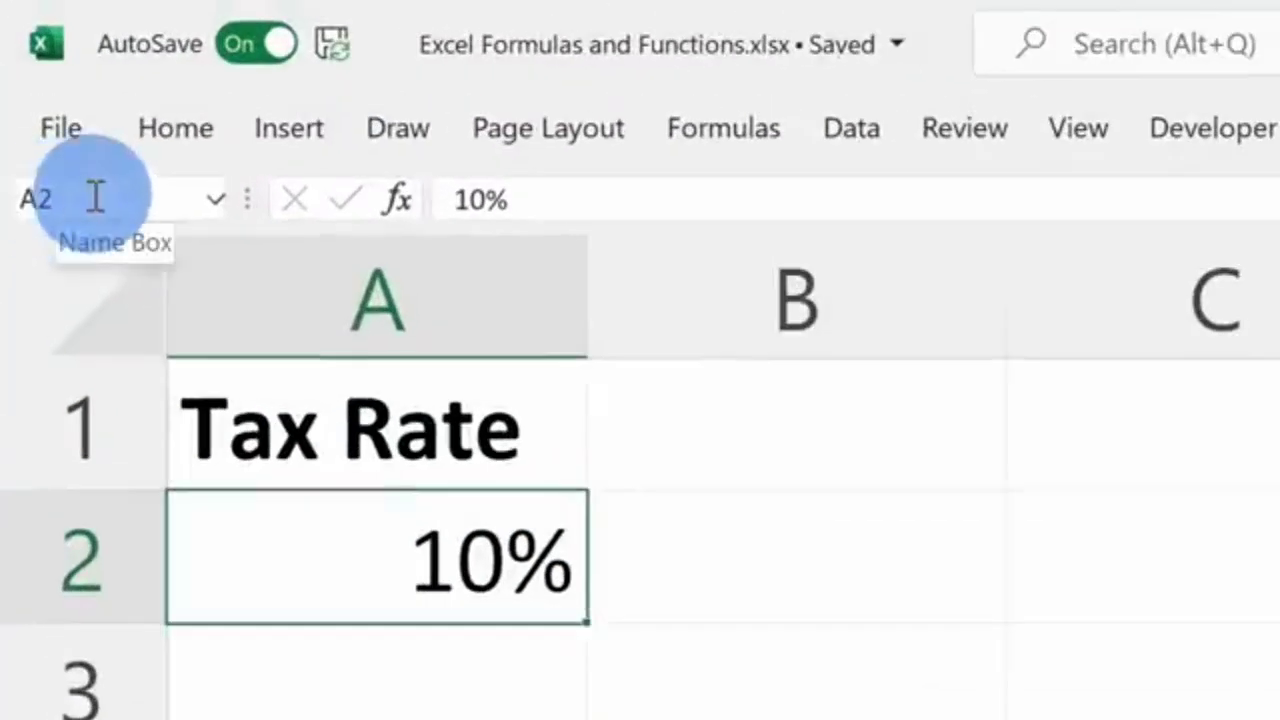
left_click(95, 197)
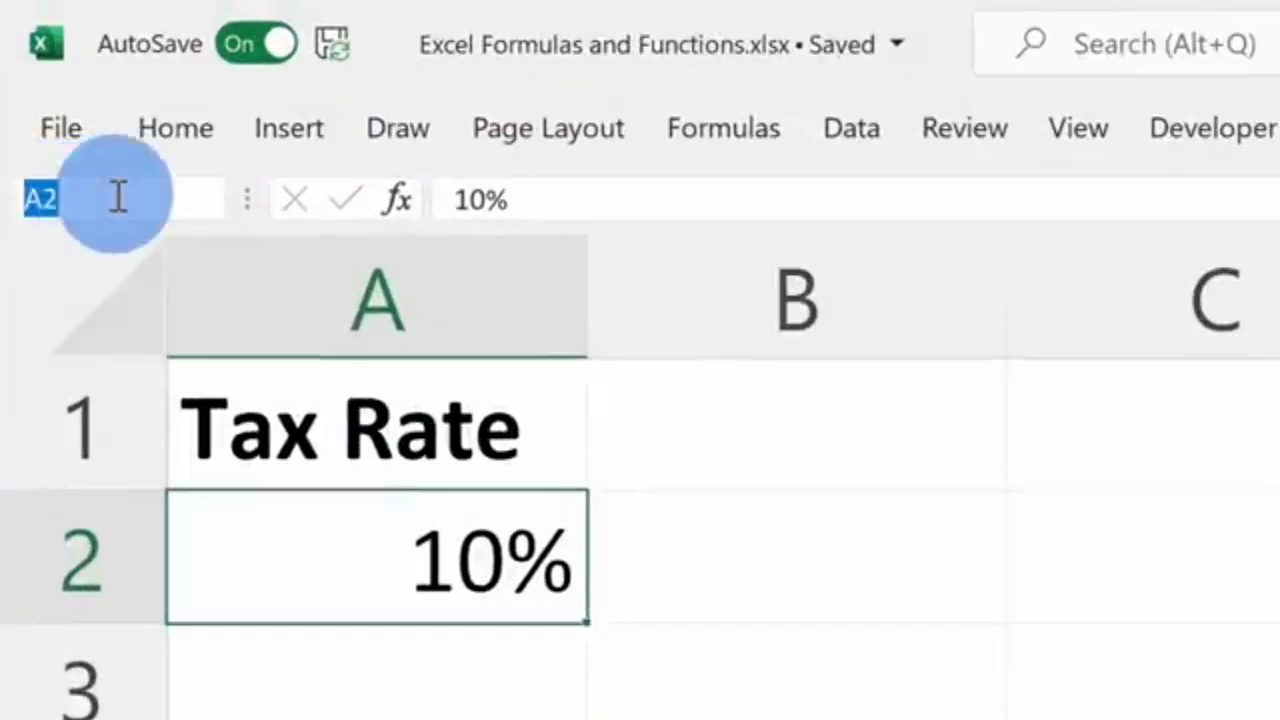
type("TaxRate")
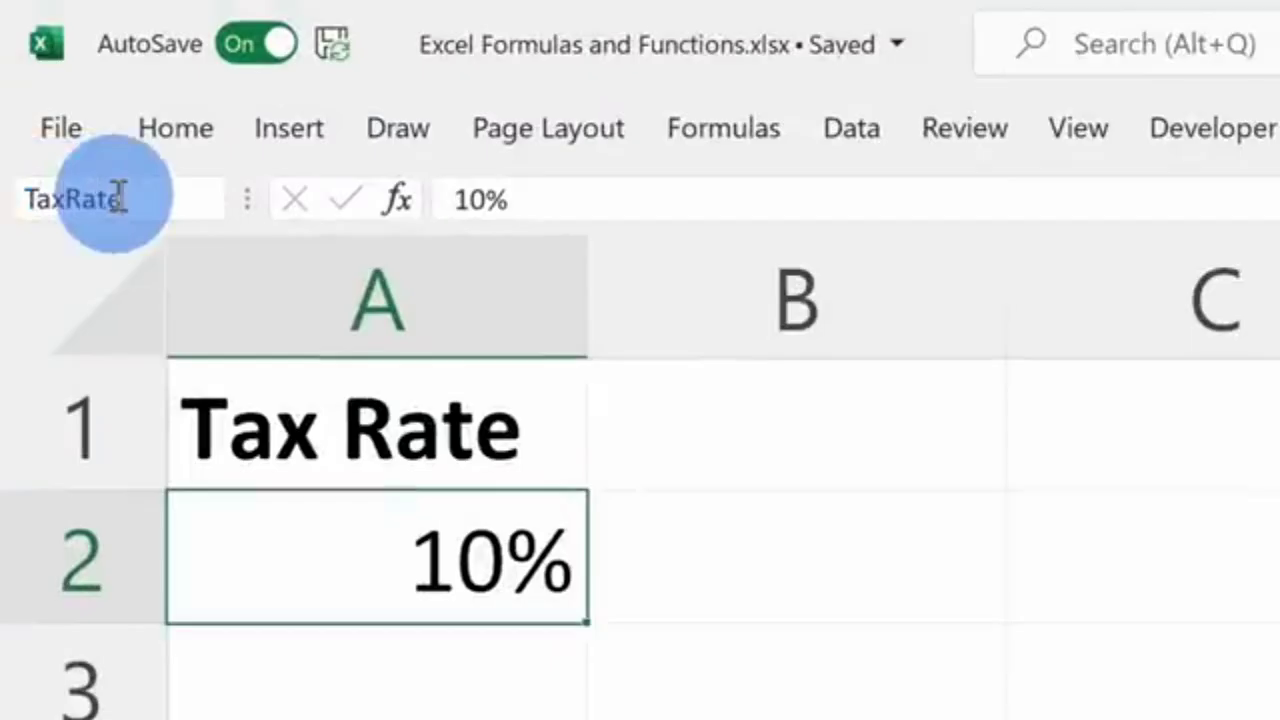
key("Return")
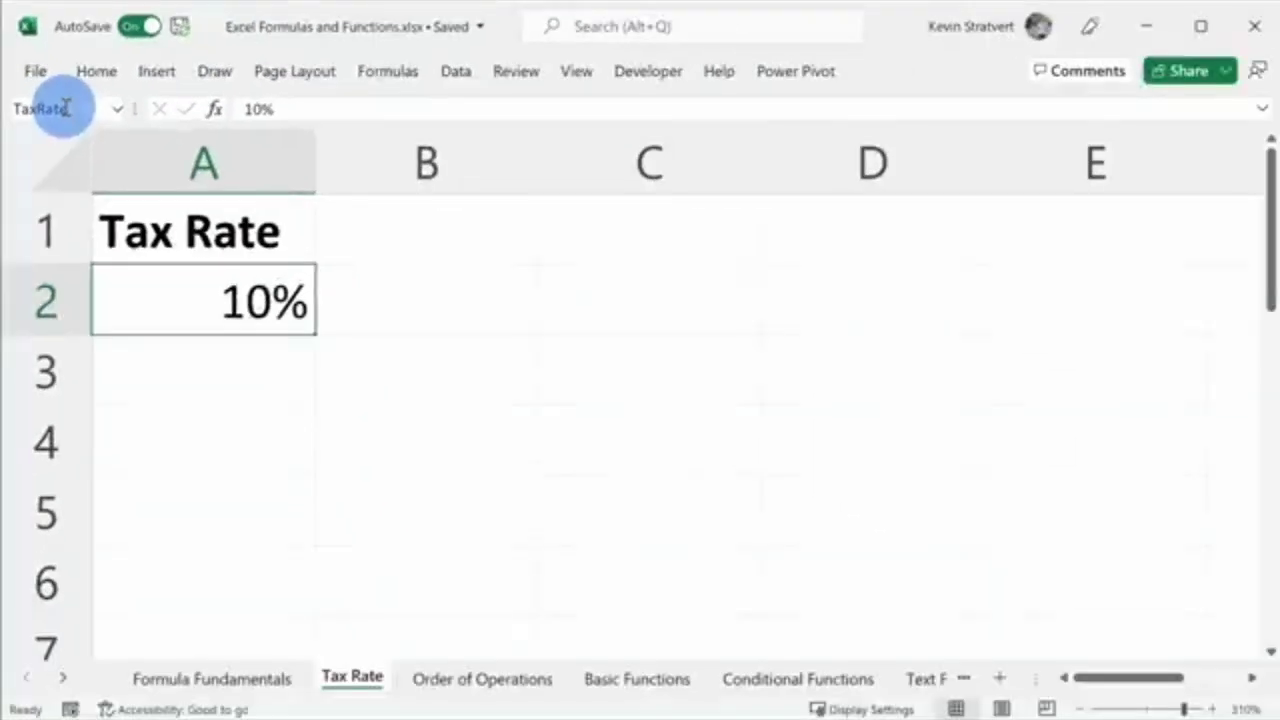
Replace the cross-sheet reference in B5 on the Formula Fundamentals sheet with the defined name, giving =B4*TaxRate
left_click(246, 674)
left_click(371, 345)
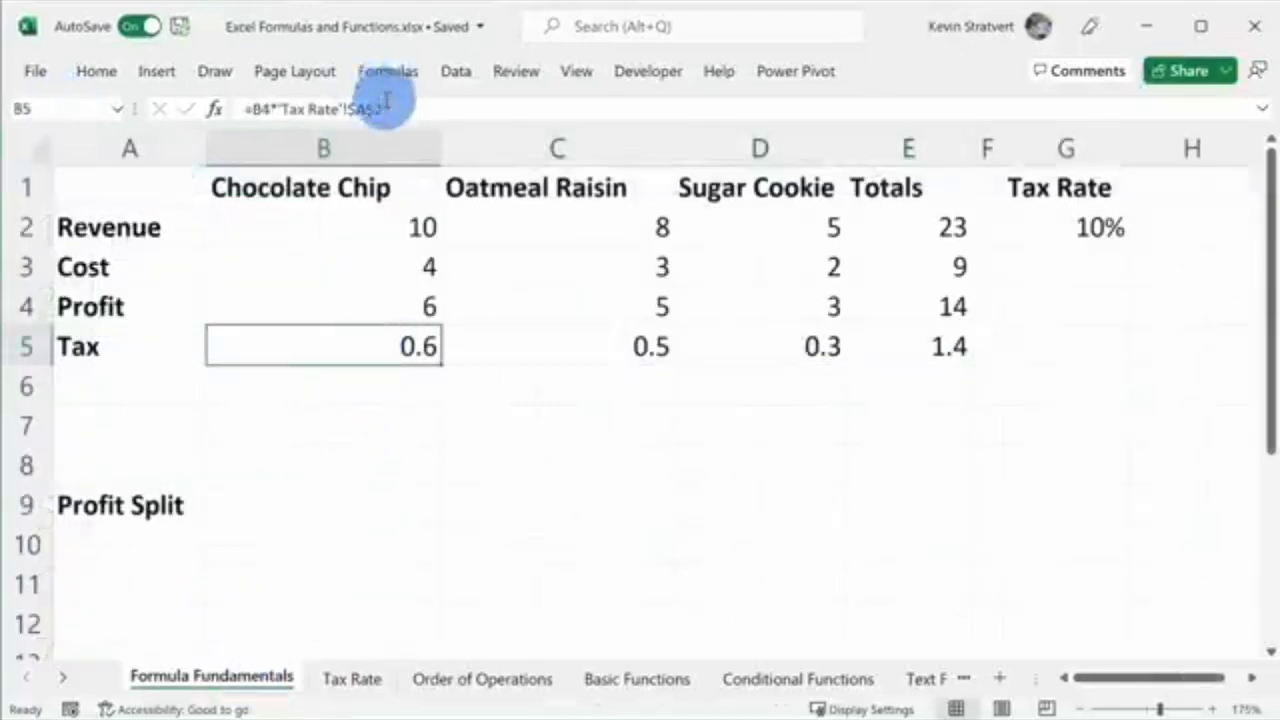
left_click_drag(383, 108, 279, 108)
key("Delete")
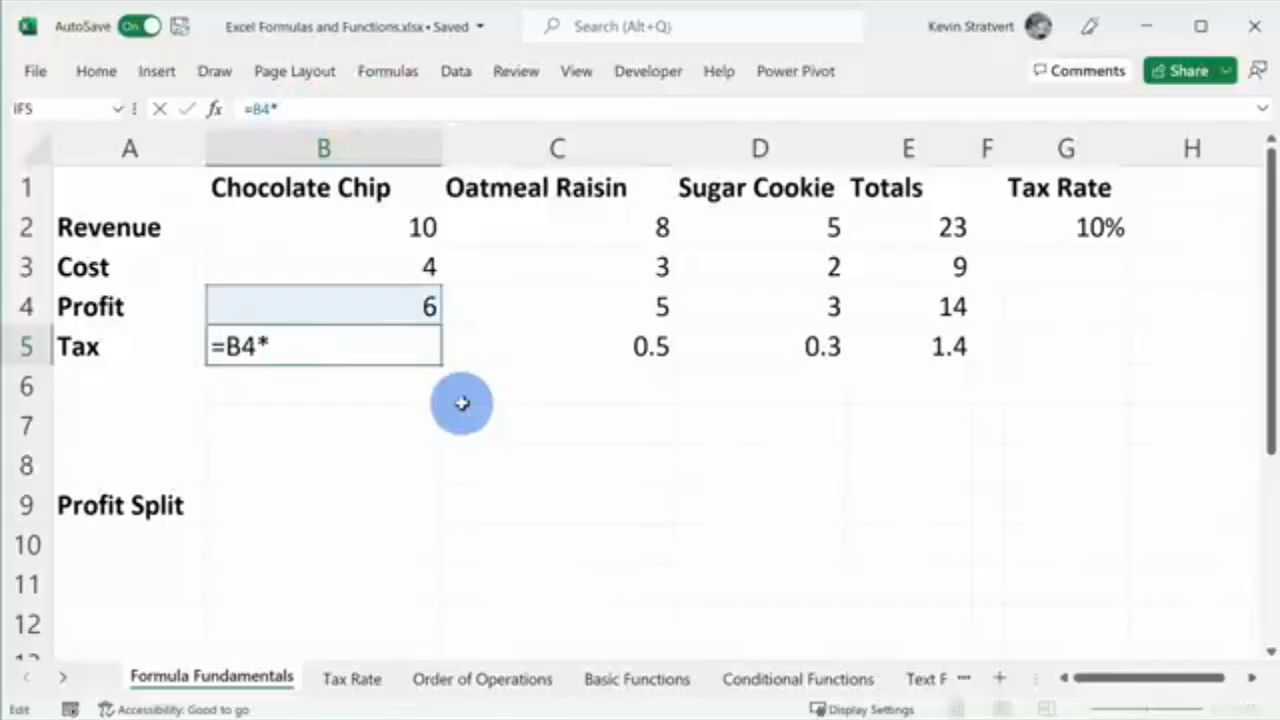
type("TaxRate")
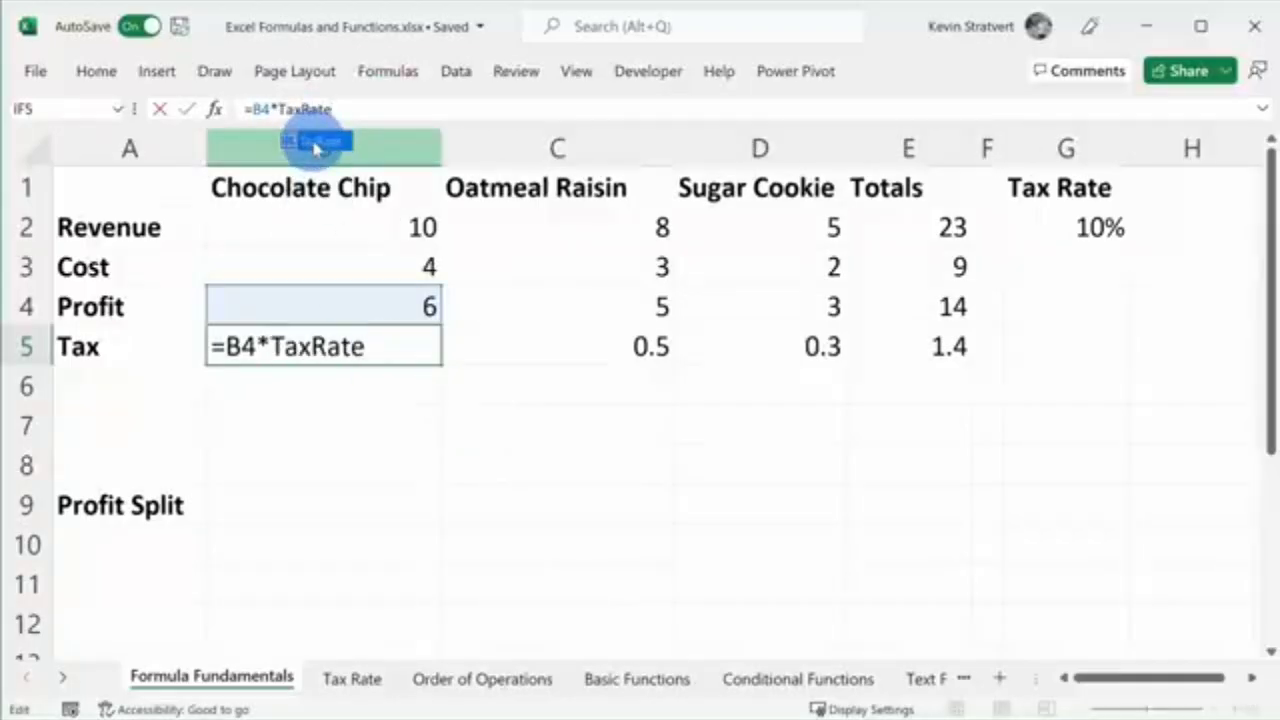
key("Return")
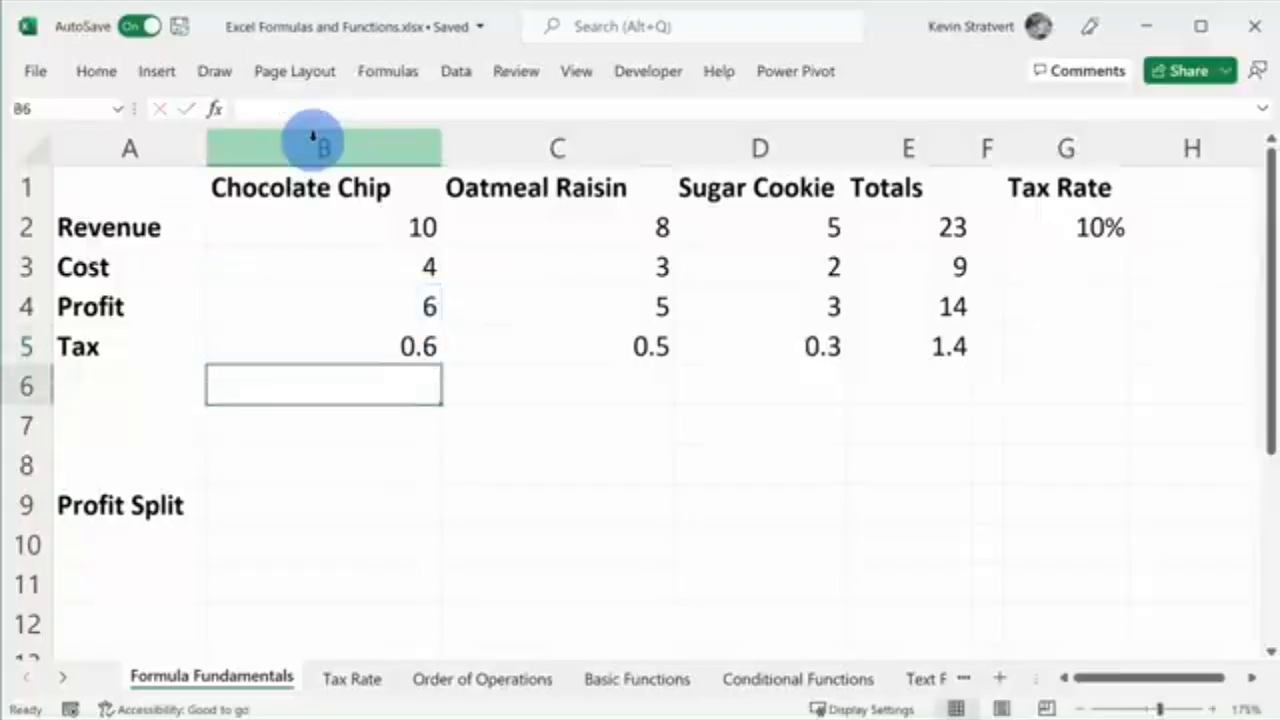
left_click(380, 347)
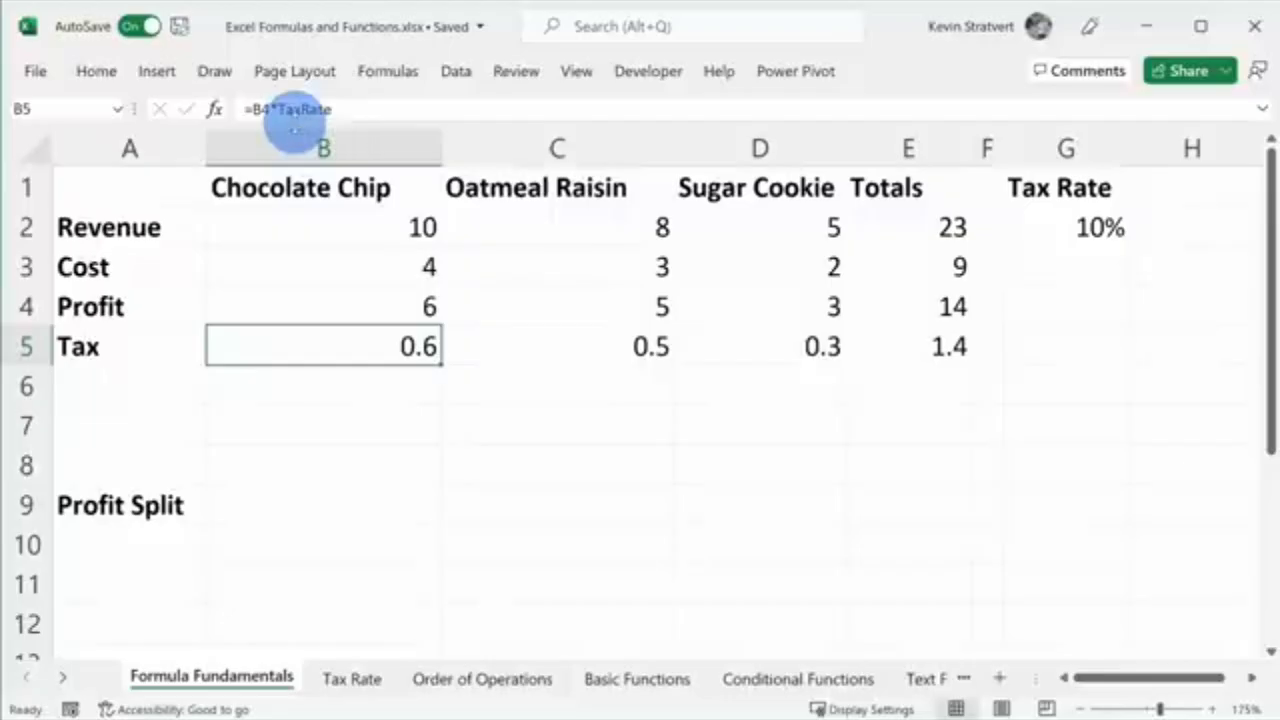
Change the Oatmeal Raisin tax formula in C5 to =C4*TaxRate by inserting the name from the Paste Name list, and compare it with B5
left_click(512, 331)
left_click_drag(420, 98, 257, 106)
key("BackSpace")
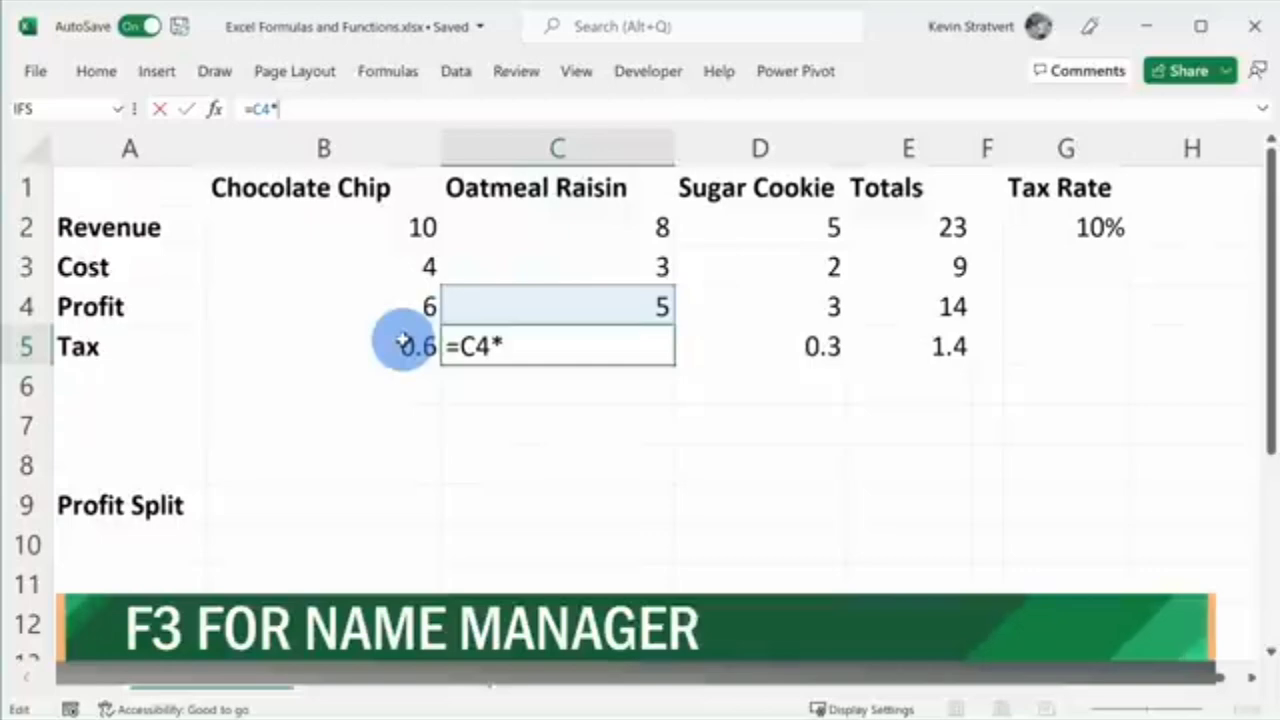
key("F3")
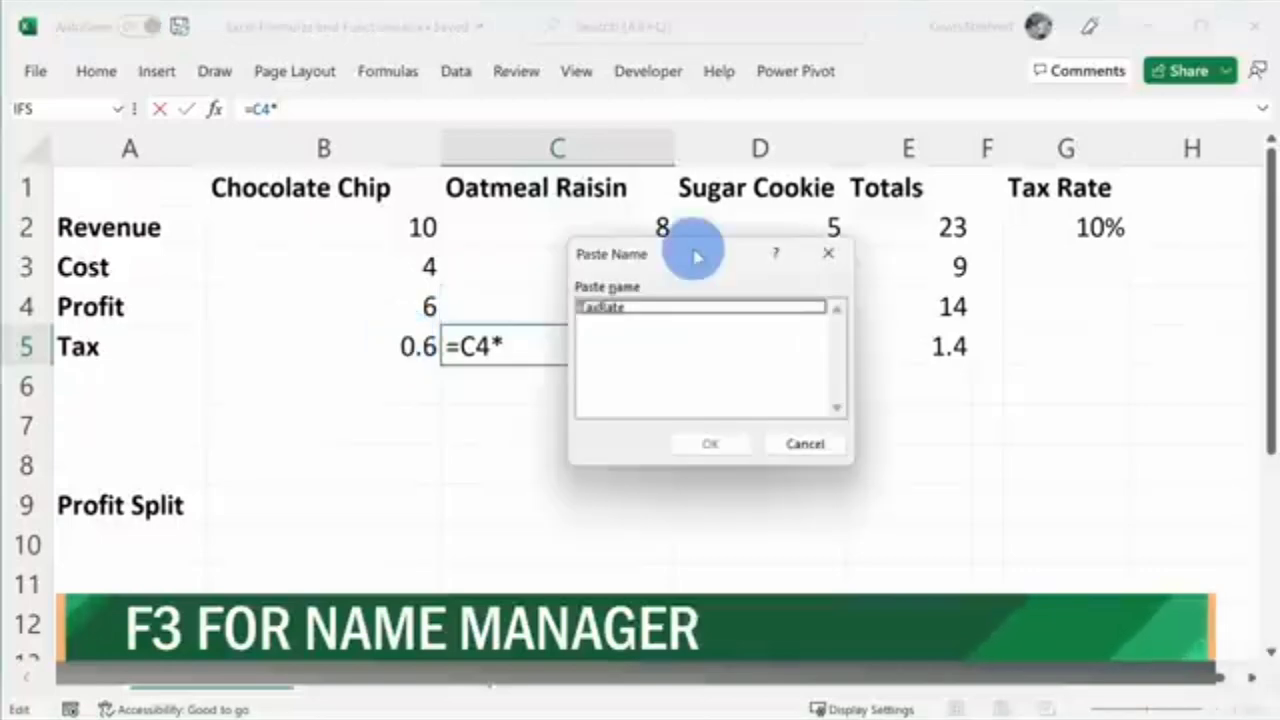
left_click(630, 308)
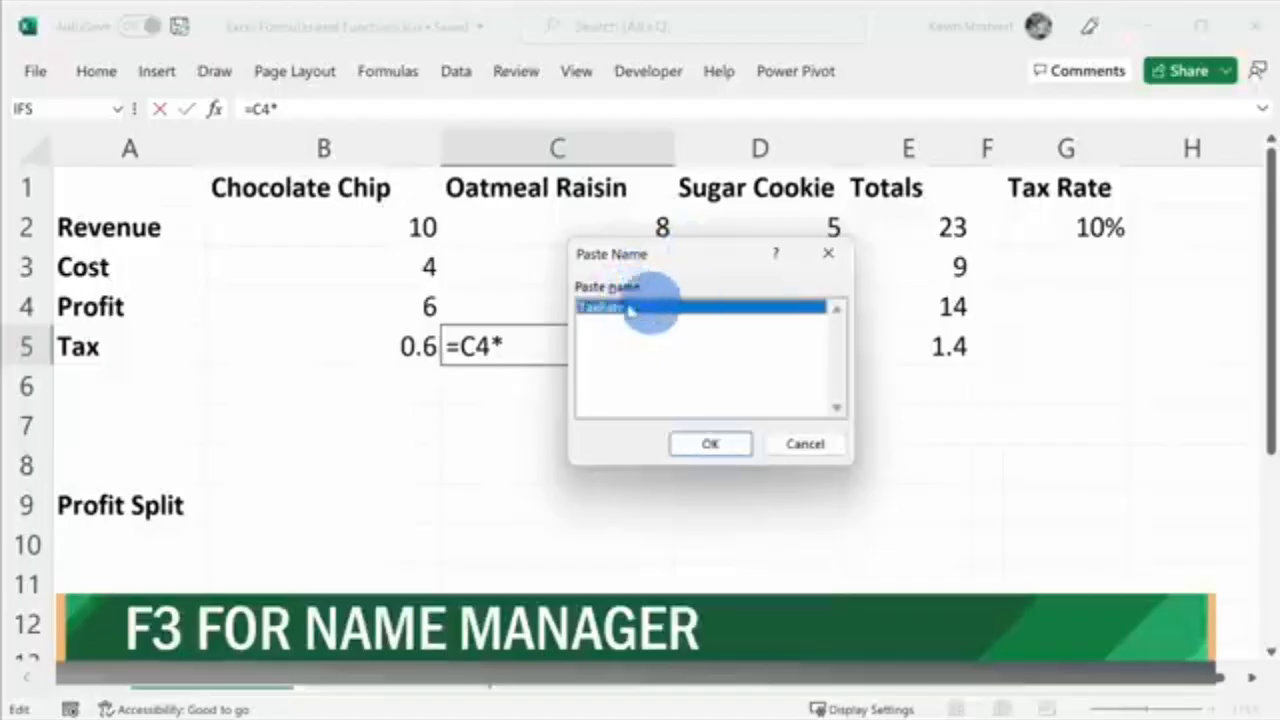
double_click(640, 310)
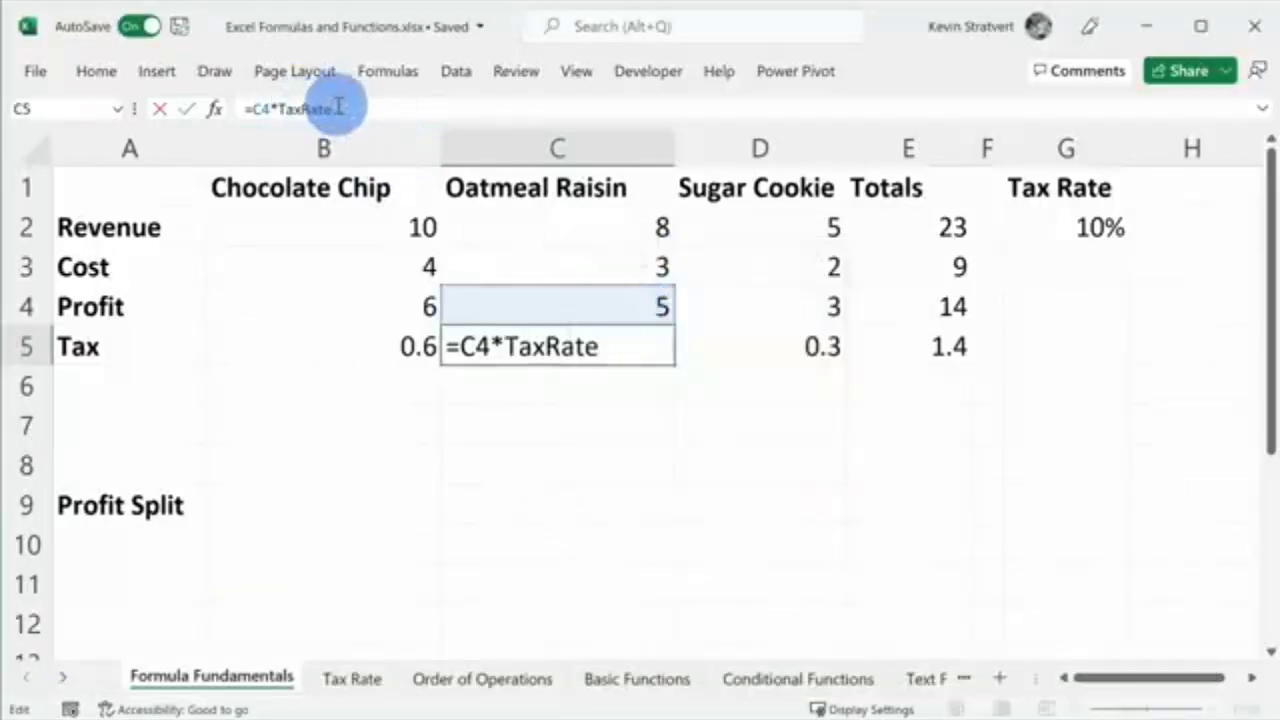
key("Return")
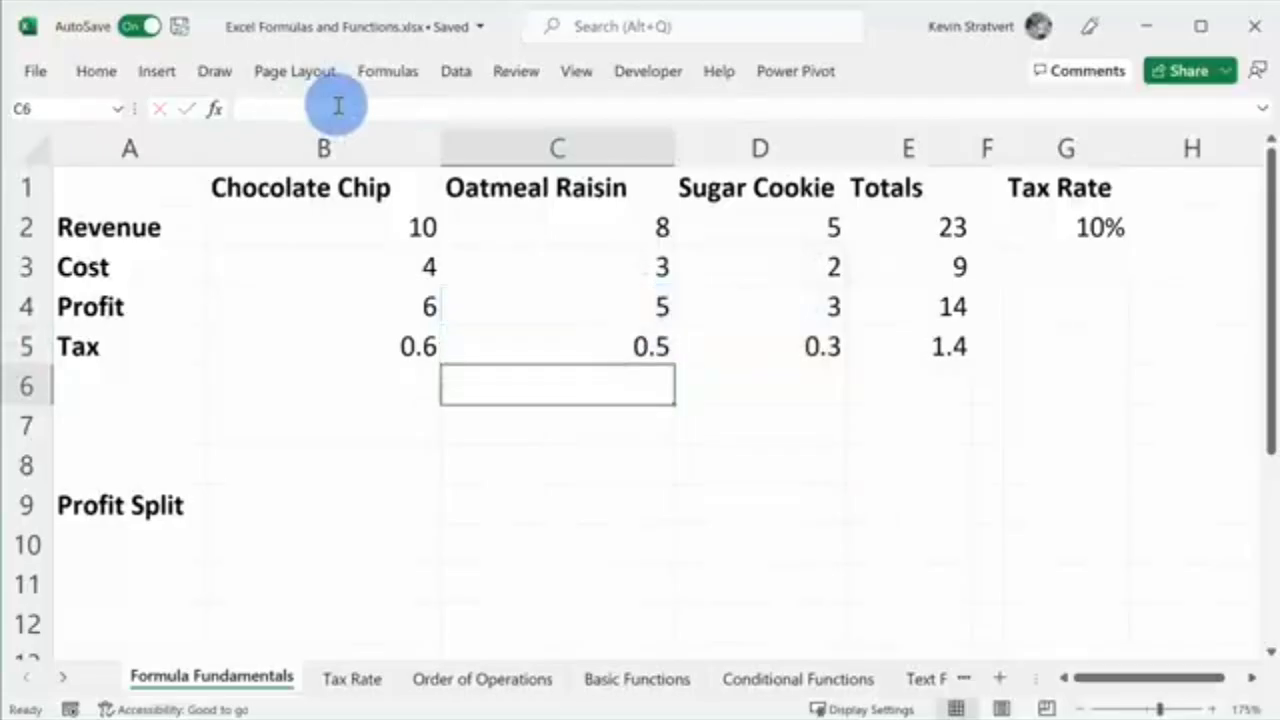
left_click(470, 345)
left_click(425, 346)
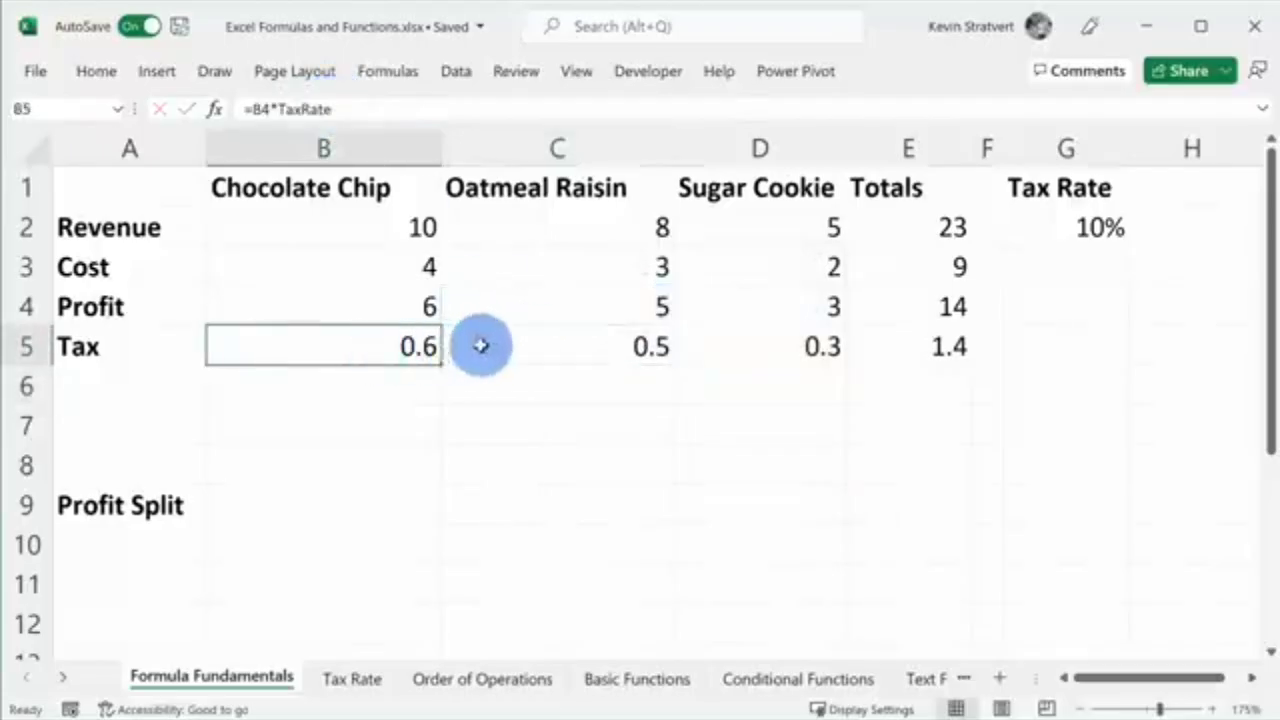
left_click(481, 345)
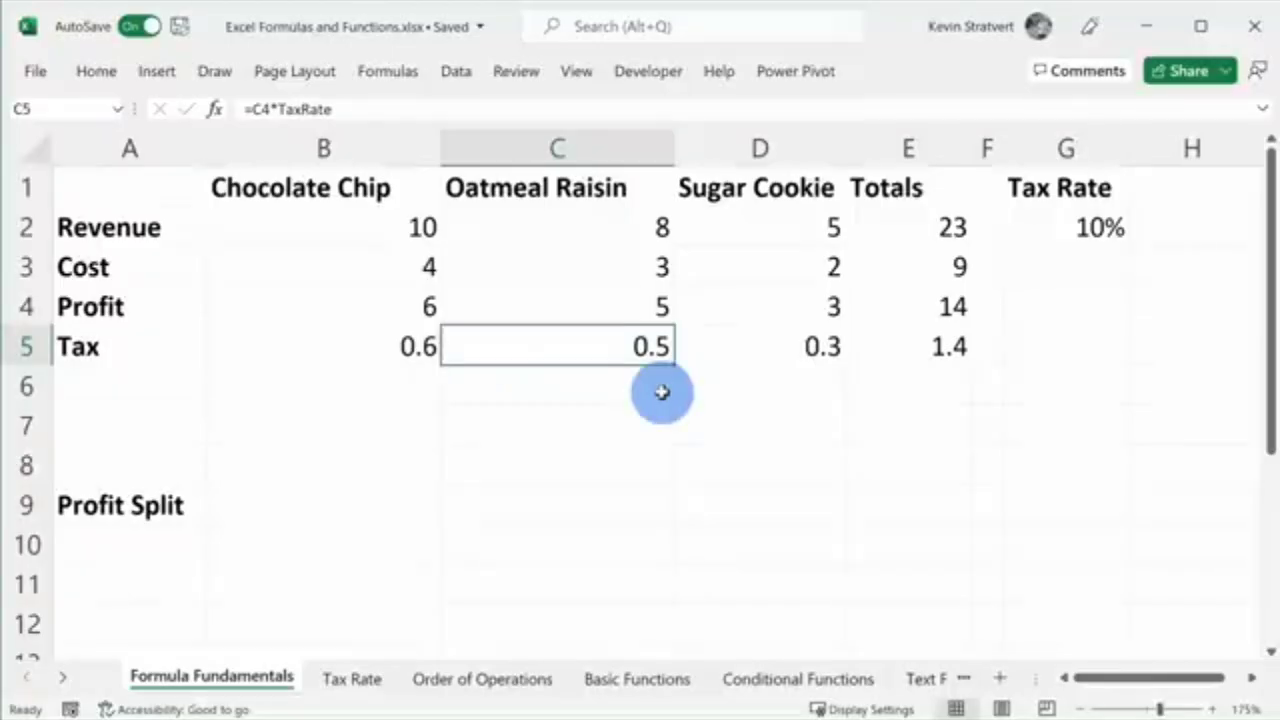
Calculate the Profit Split in B9 by dividing the total profit by two with =E4/2
left_click(337, 507)
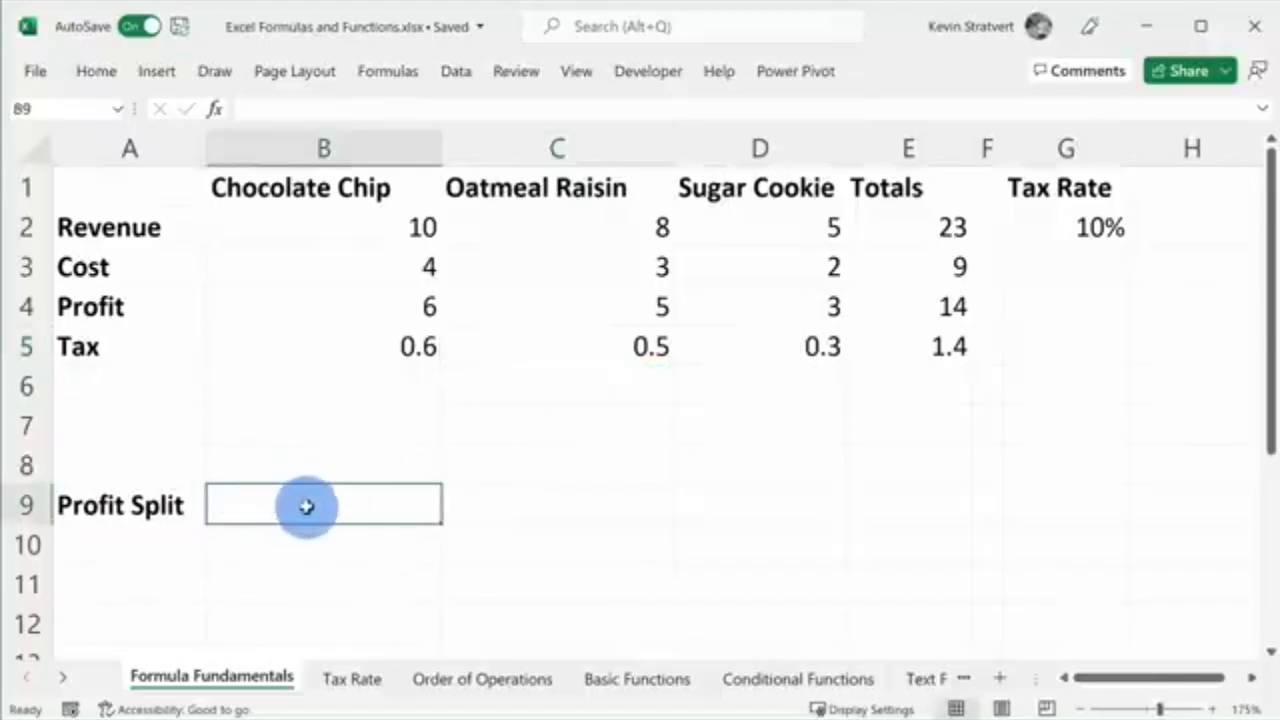
left_click(925, 303)
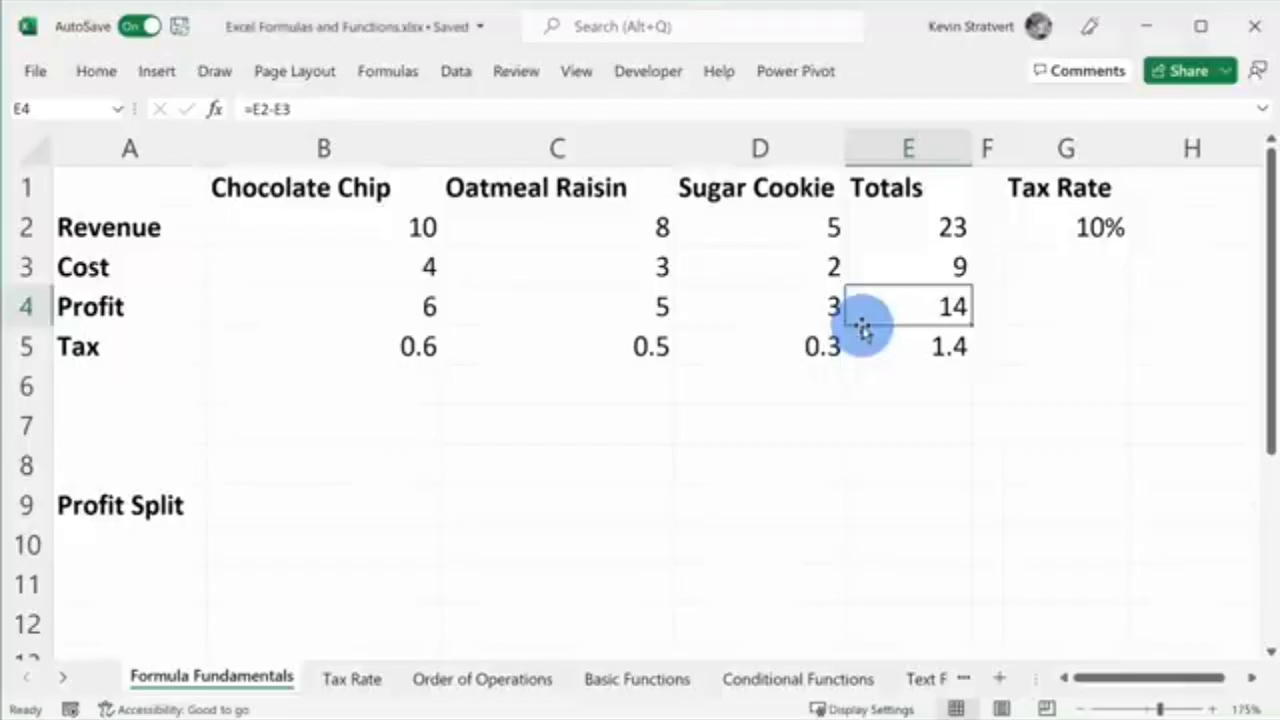
left_click(396, 505)
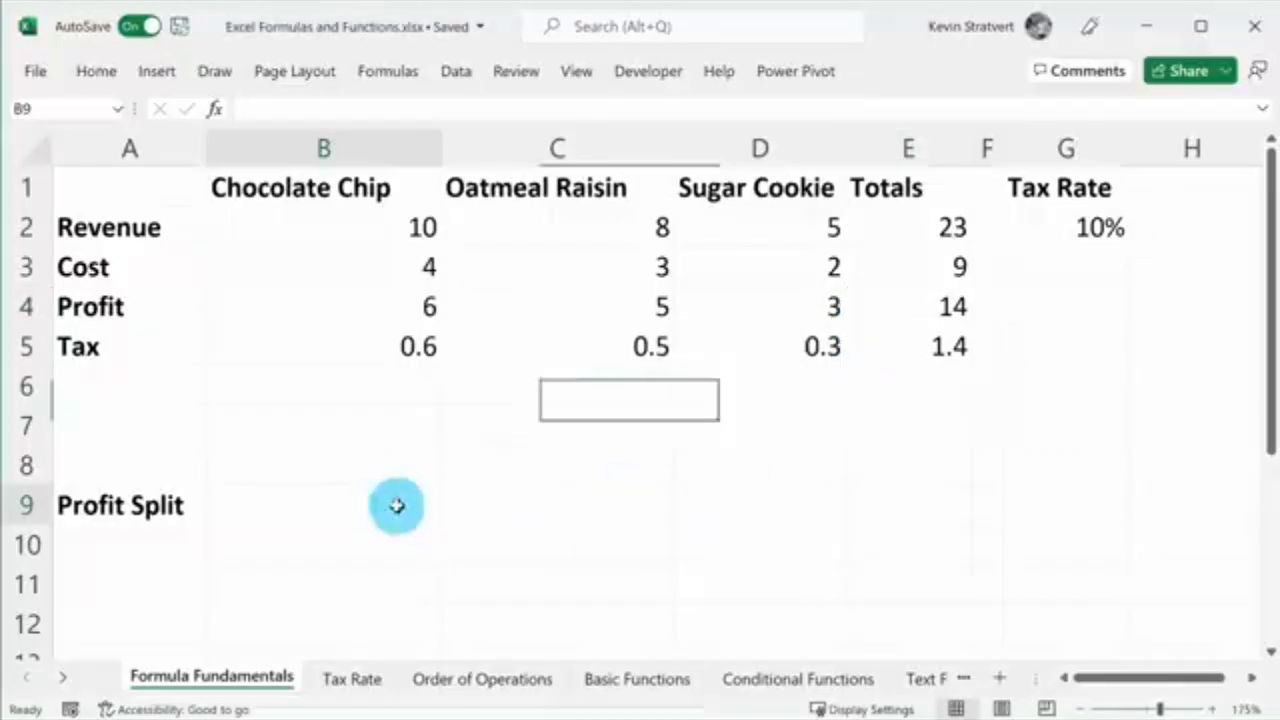
type("=")
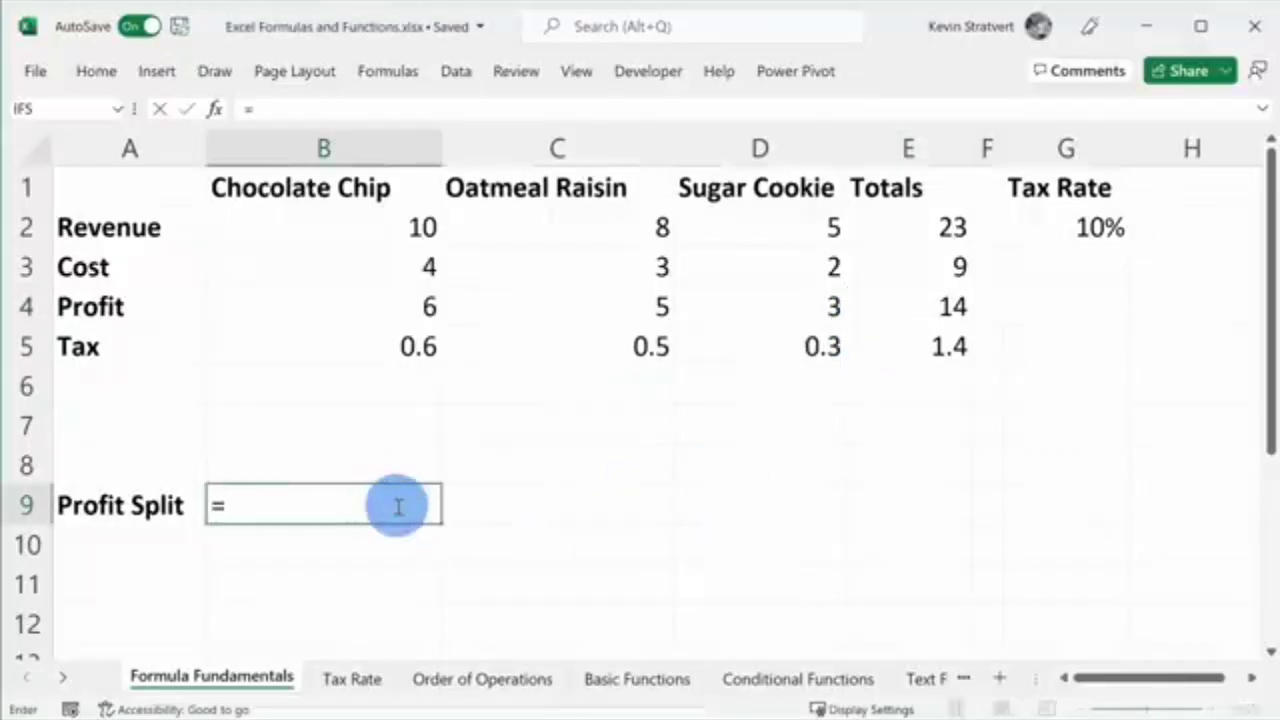
left_click(918, 308)
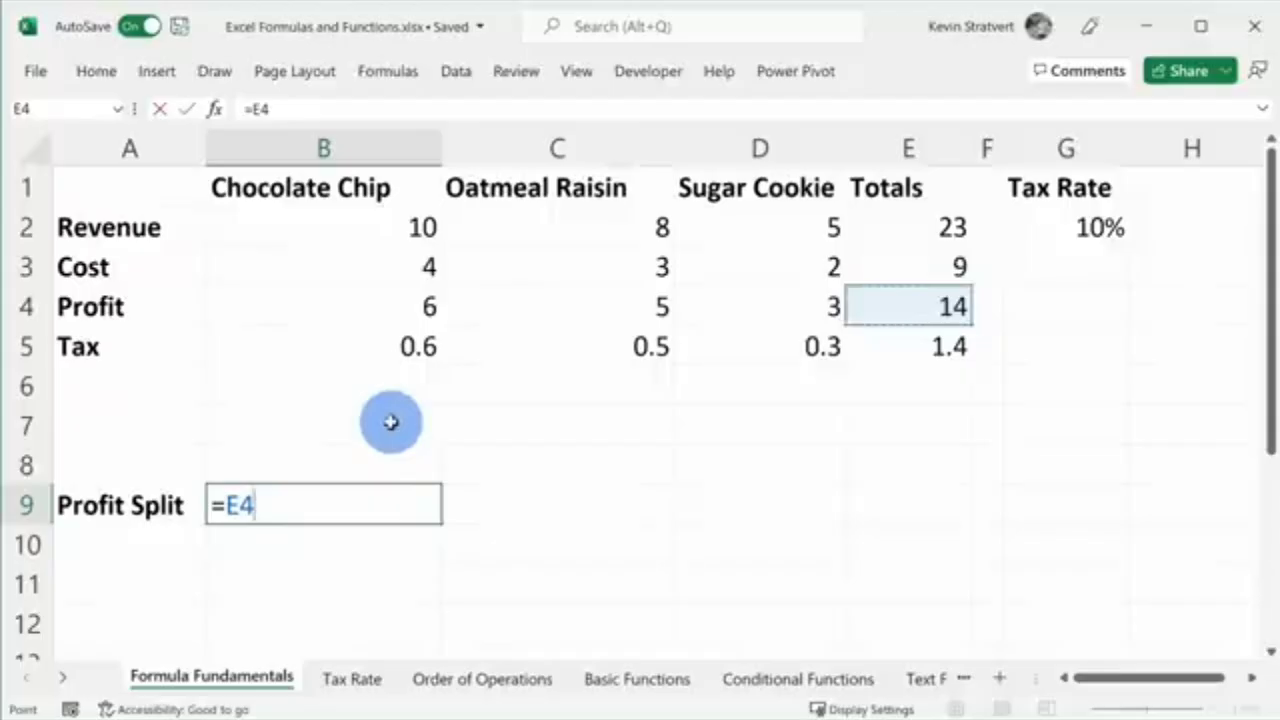
type("/")
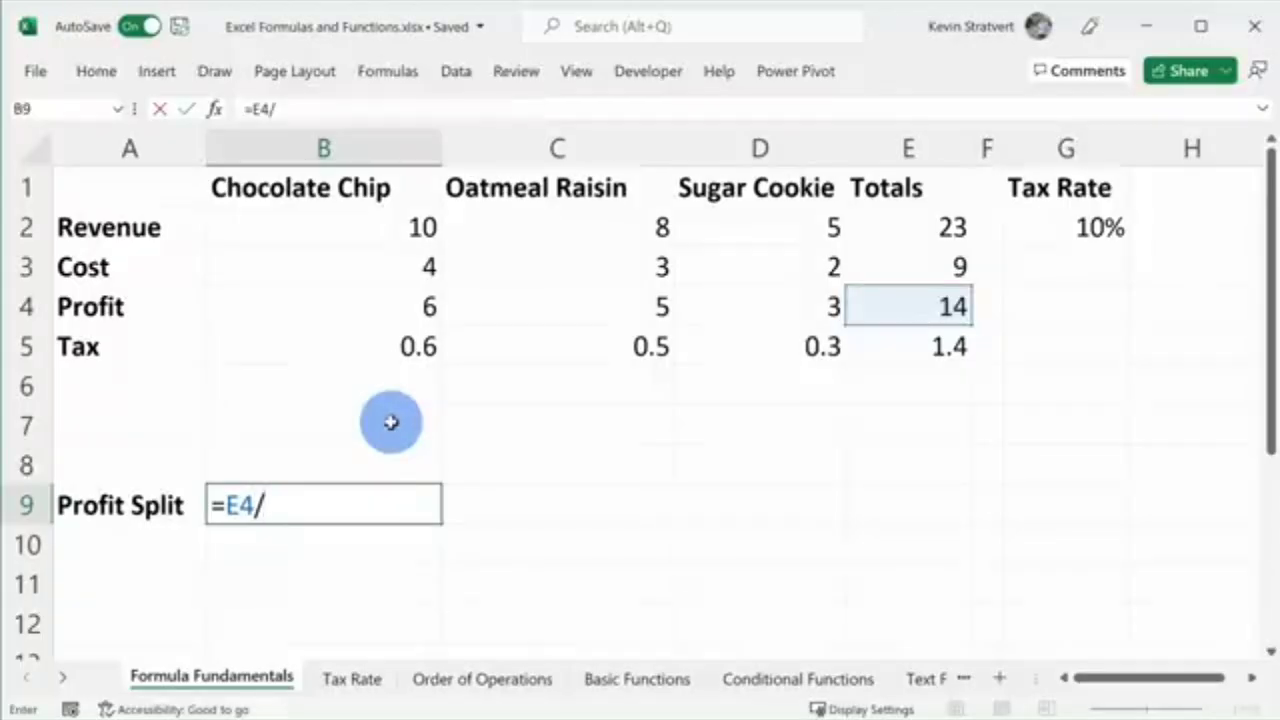
type("2")
key("Return")
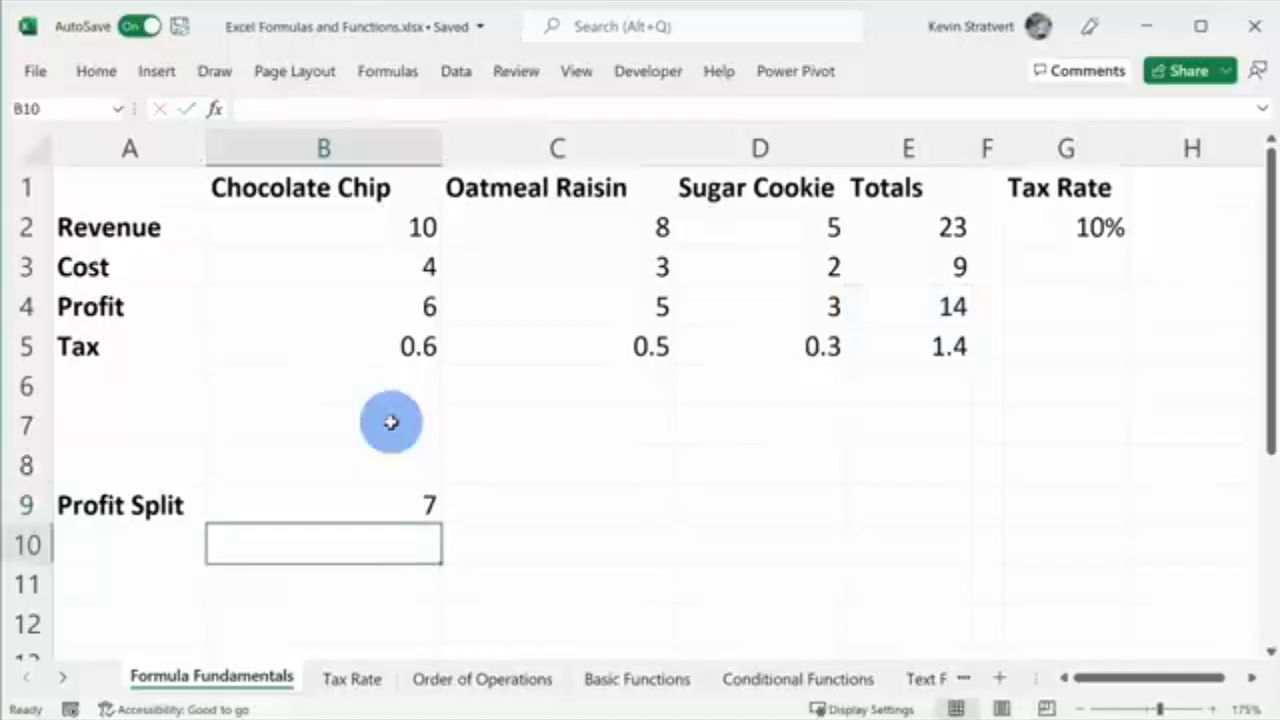
Check the Profit Split formula in B9, and review the Chocolate Chip revenue, cost and profit cells on the Order of Operations sheet
left_click(341, 505)
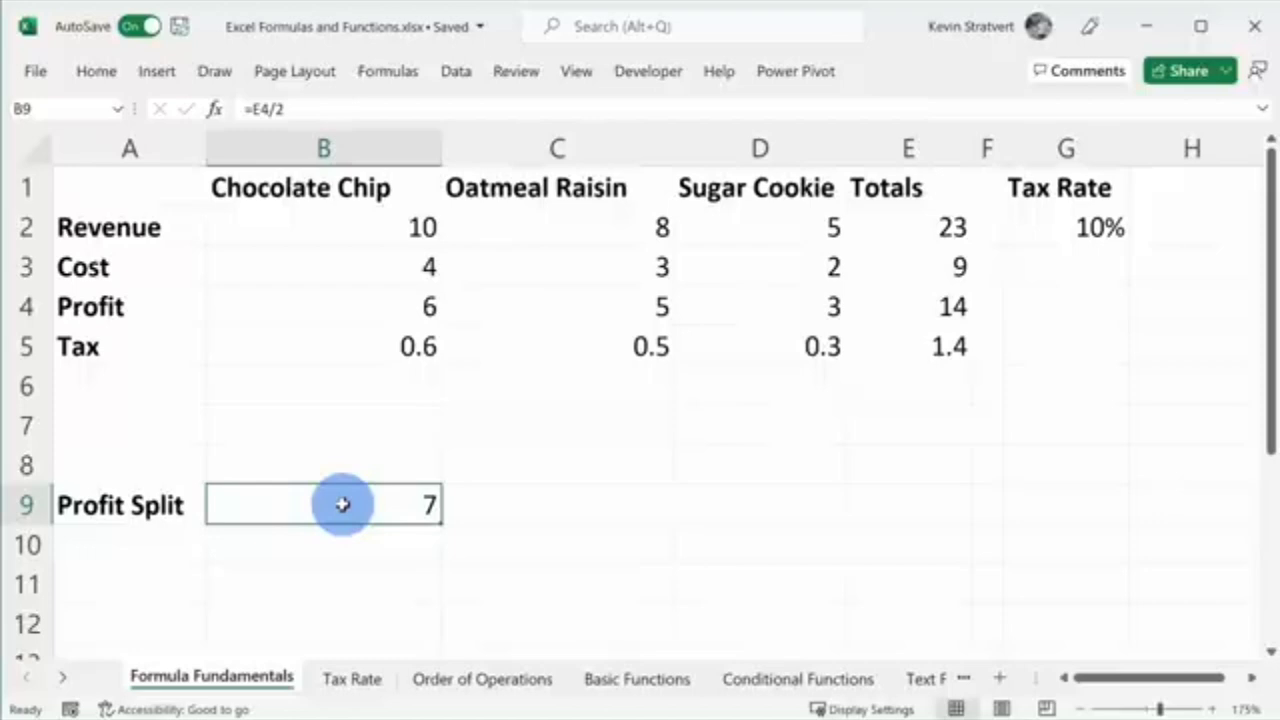
left_click(512, 676)
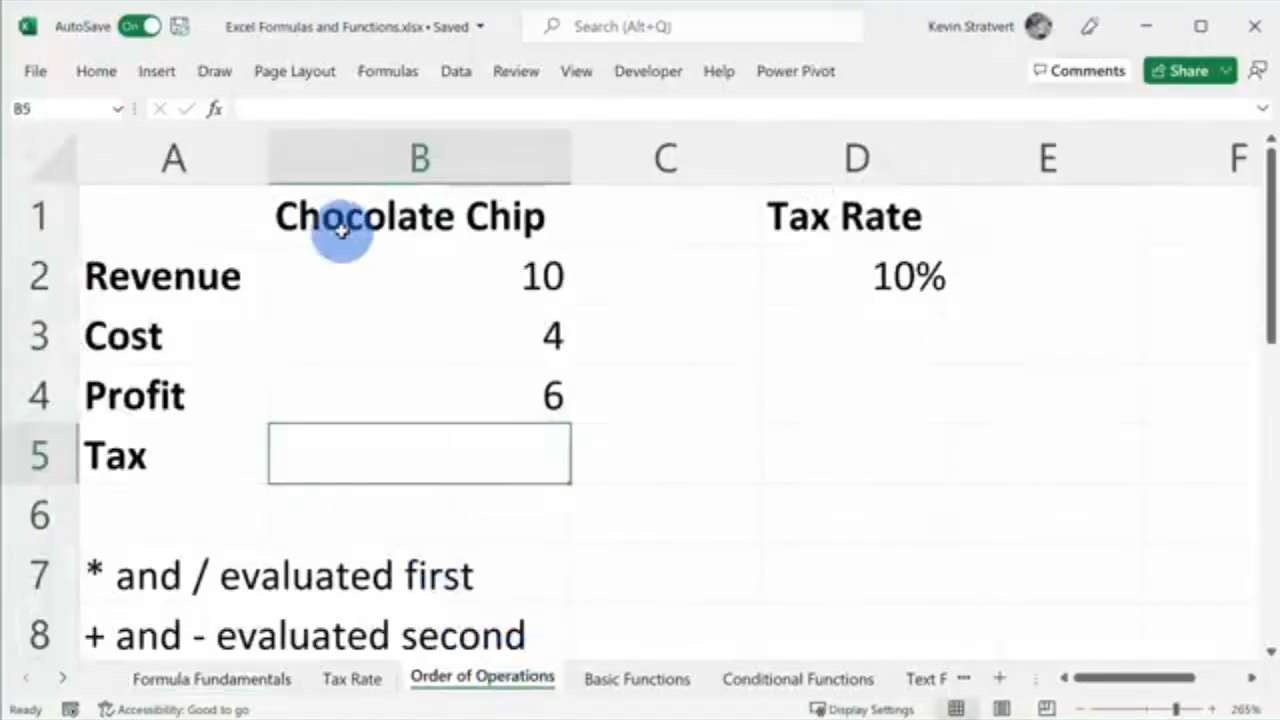
left_click(386, 271)
left_click(389, 334)
left_click(406, 400)
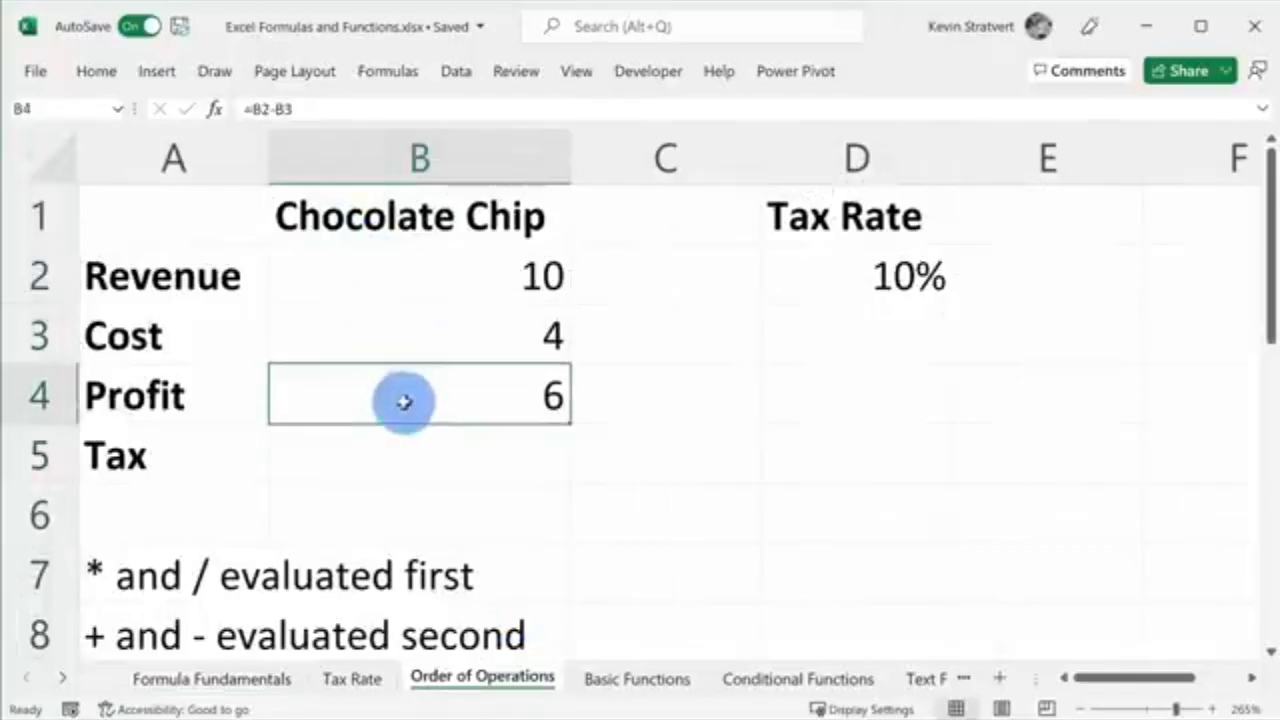
Enter the Chocolate Chip tax formula =B2-B3*D2 in B5 without parentheses
left_click(412, 468)
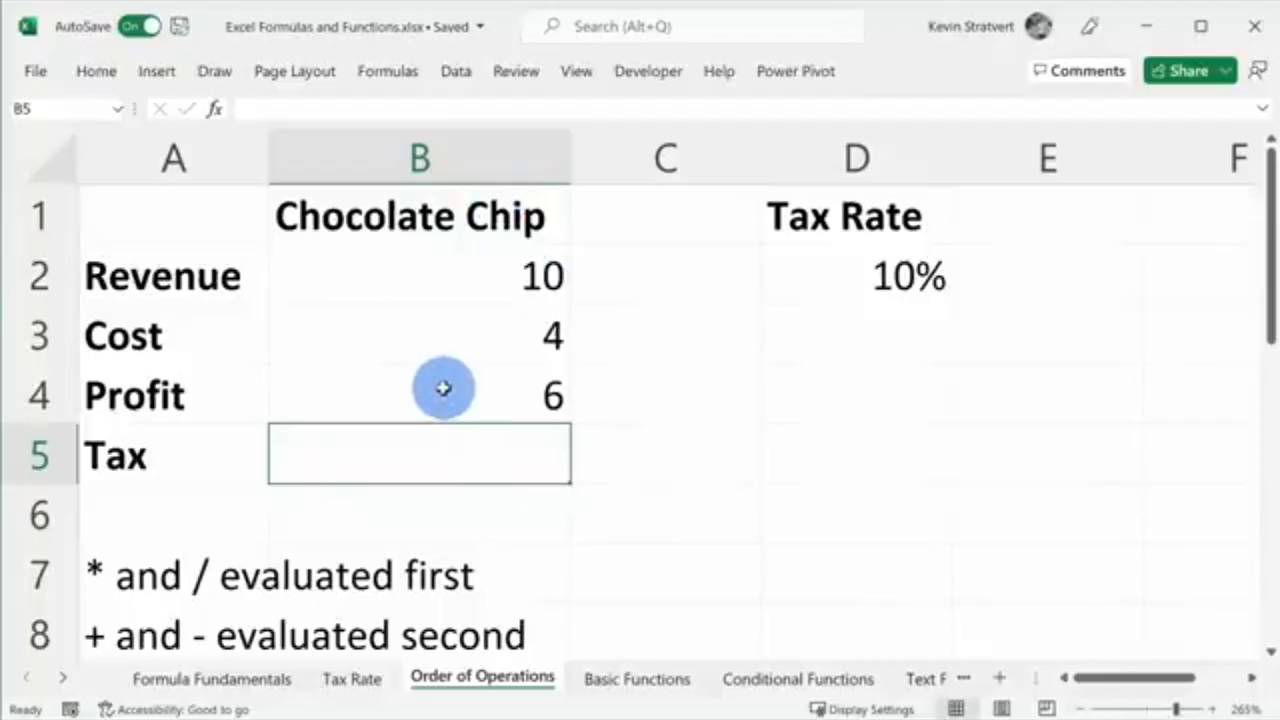
type("=")
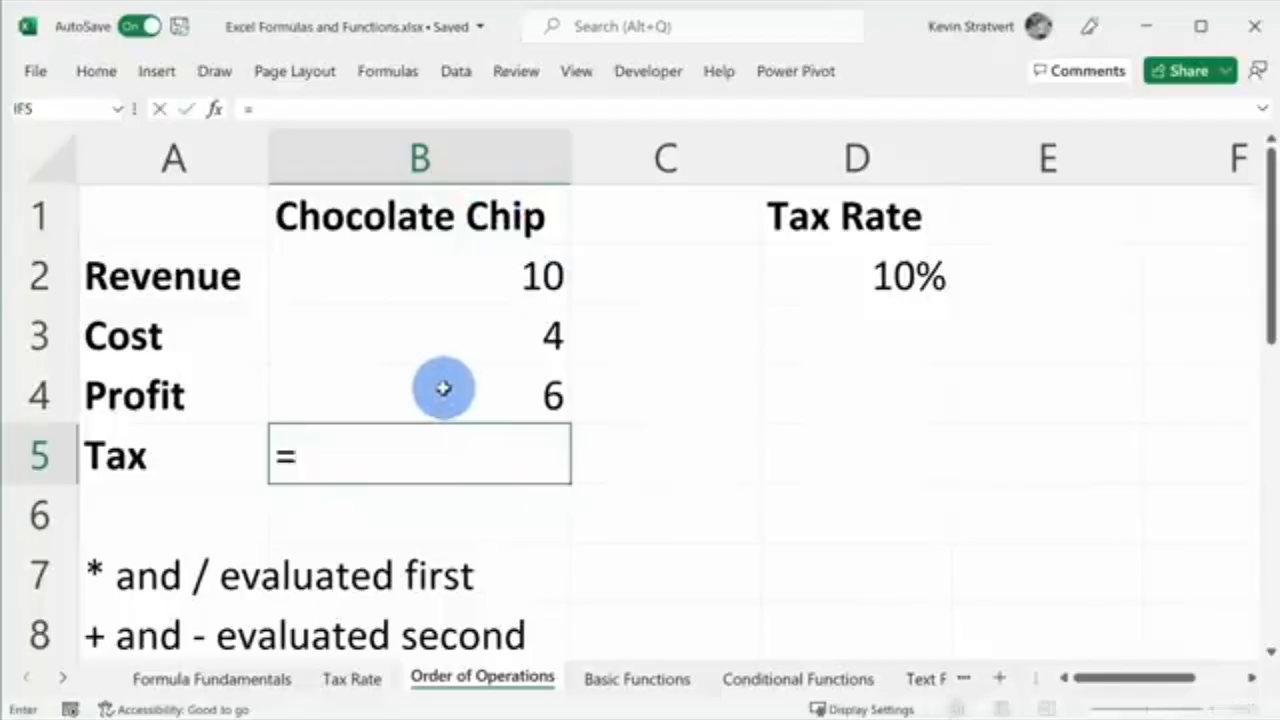
left_click(470, 286)
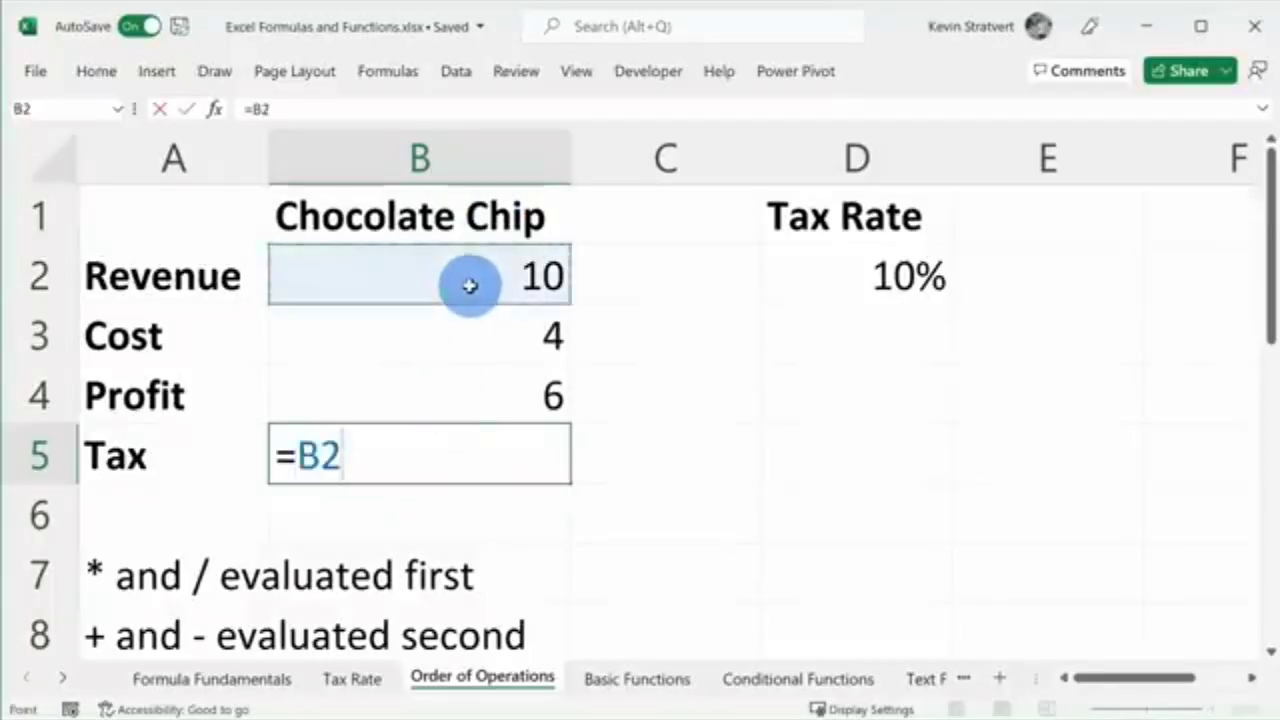
type("-")
left_click(466, 331)
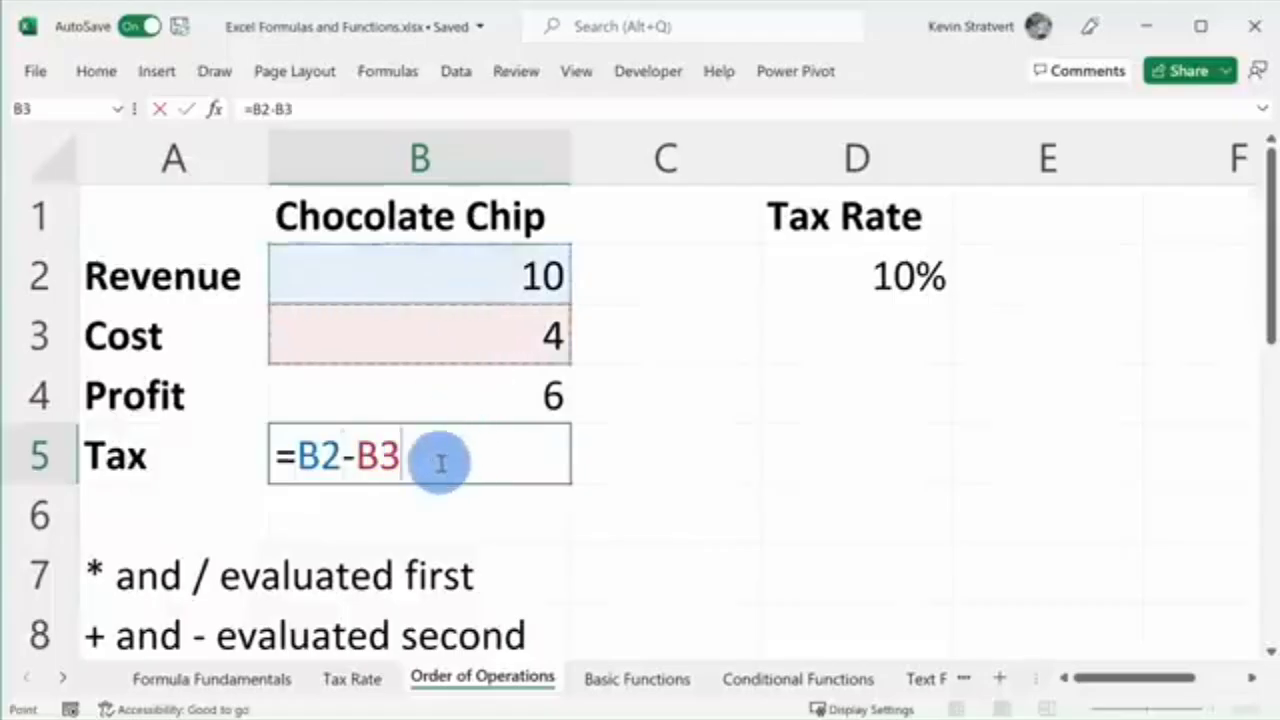
type("*")
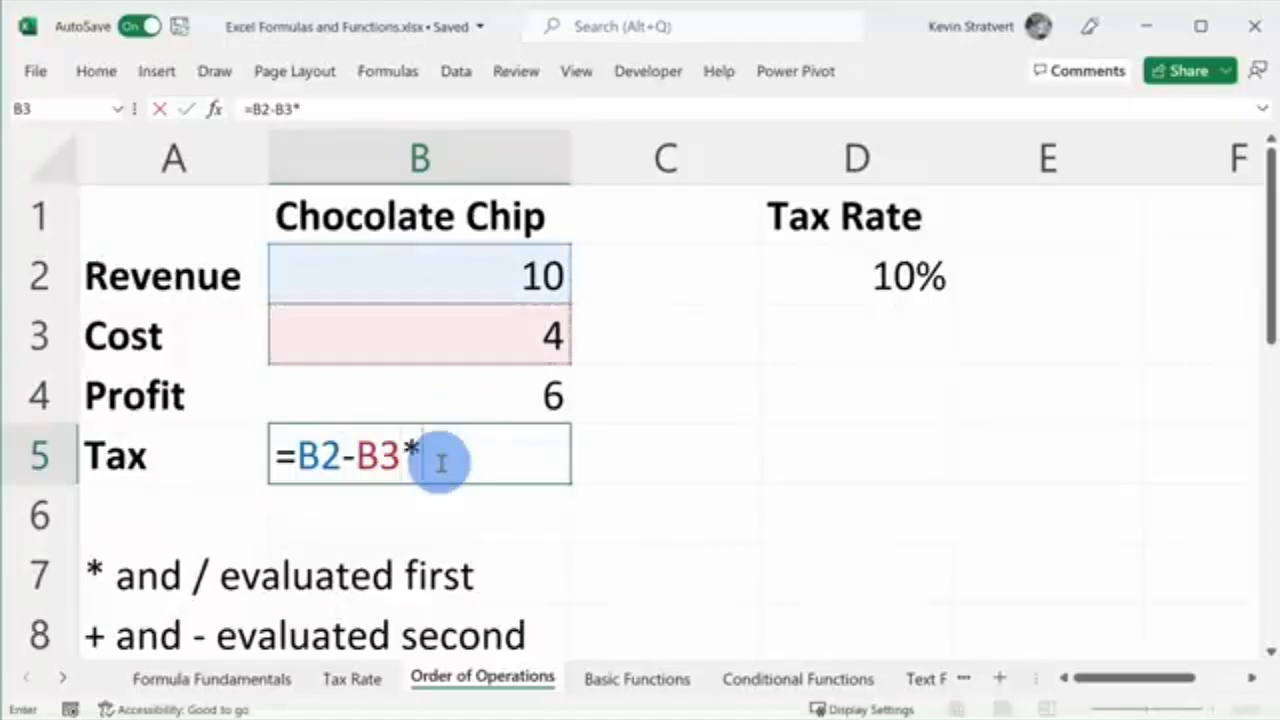
left_click(857, 273)
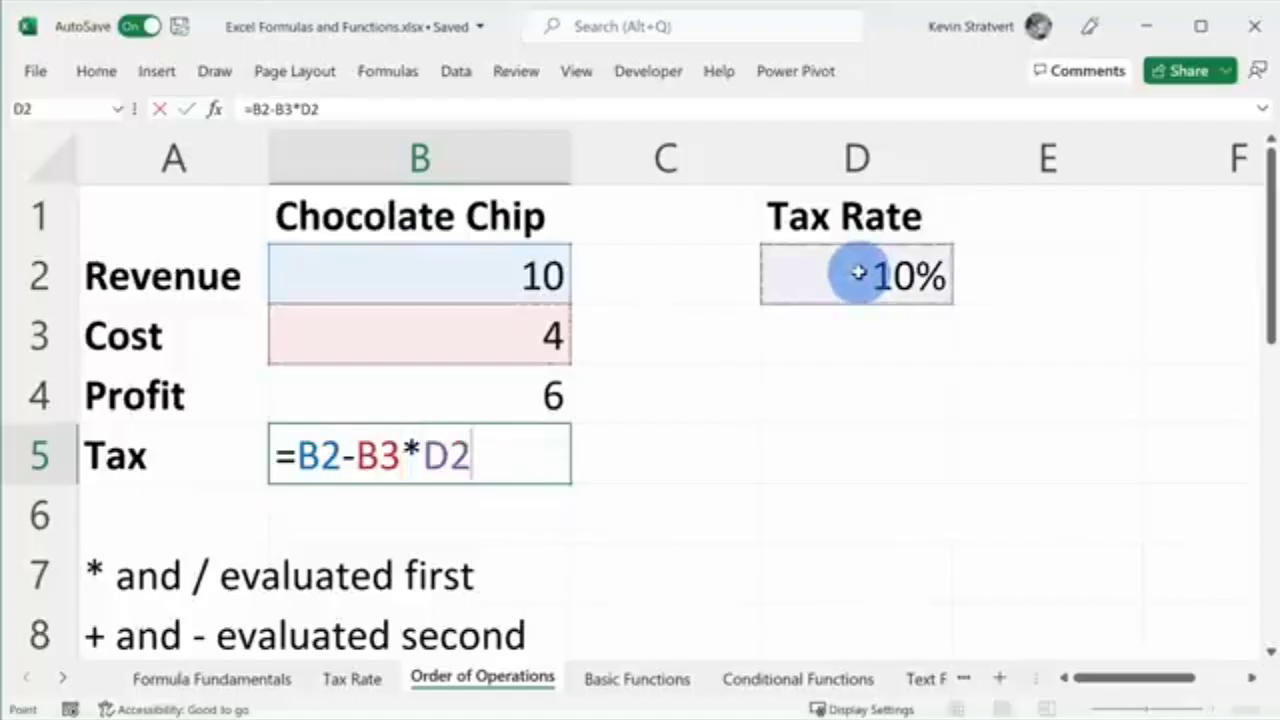
key("Return")
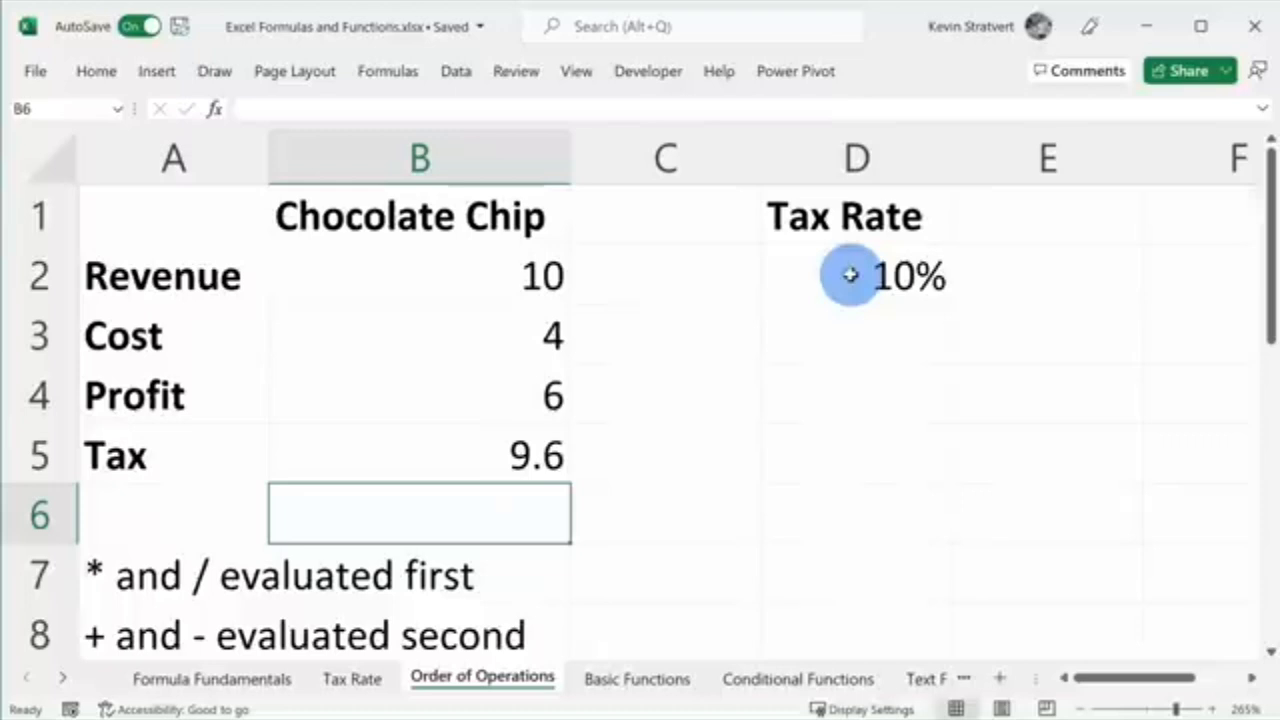
Compare the Tax formula in B5 with the Profit formula in B4
left_click(466, 446)
left_click(503, 408)
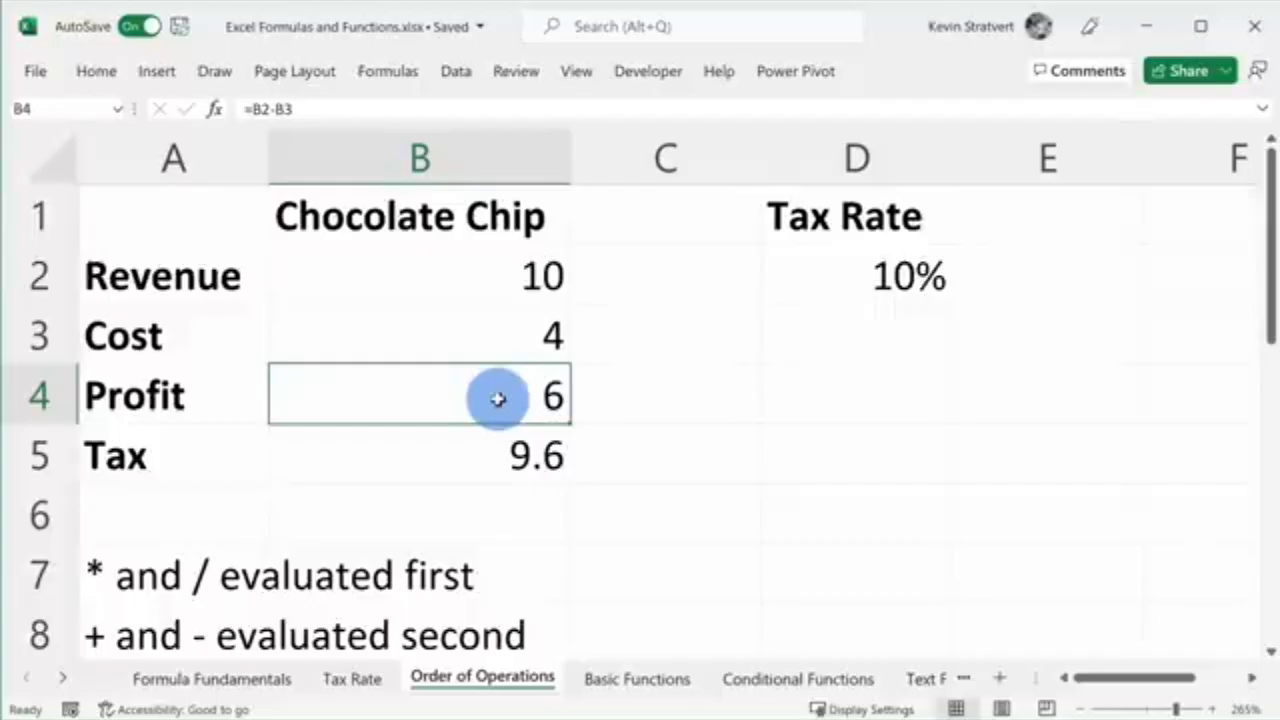
left_click(480, 437)
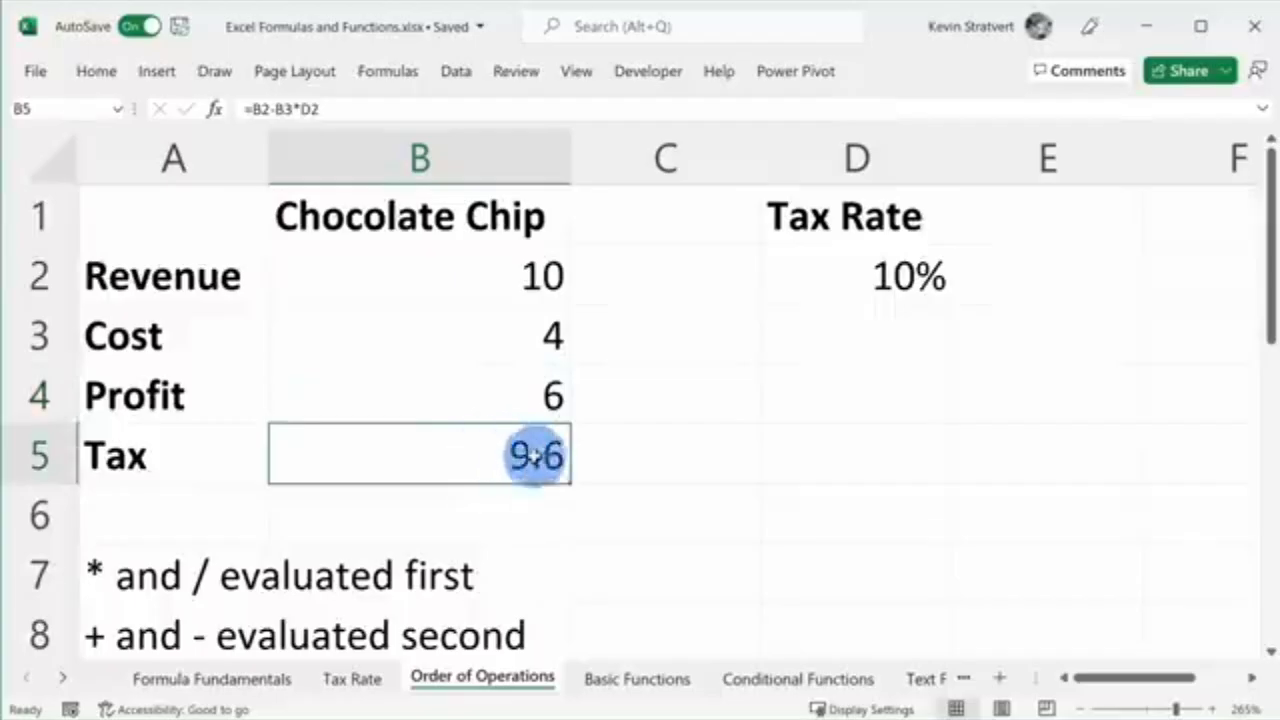
Evaluate only the B3*D2 part of the tax formula in B5, and undo the evaluation to restore the references
double_click(517, 456)
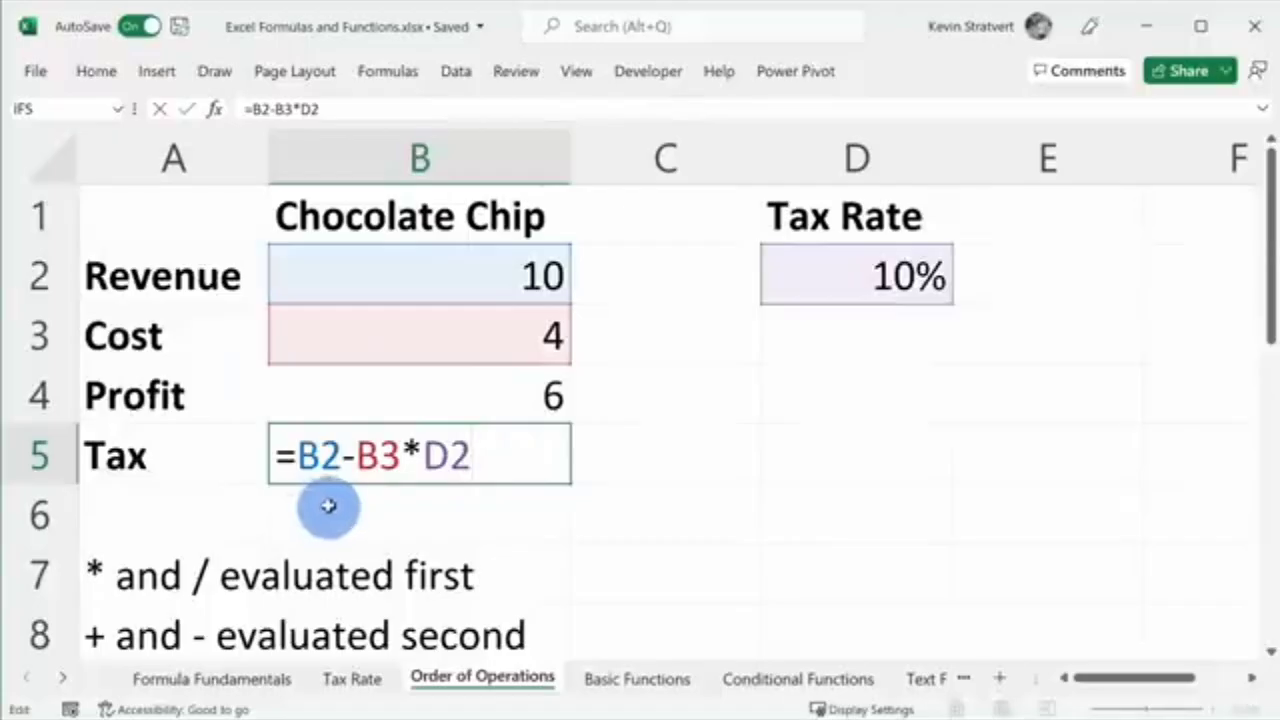
left_click(421, 456)
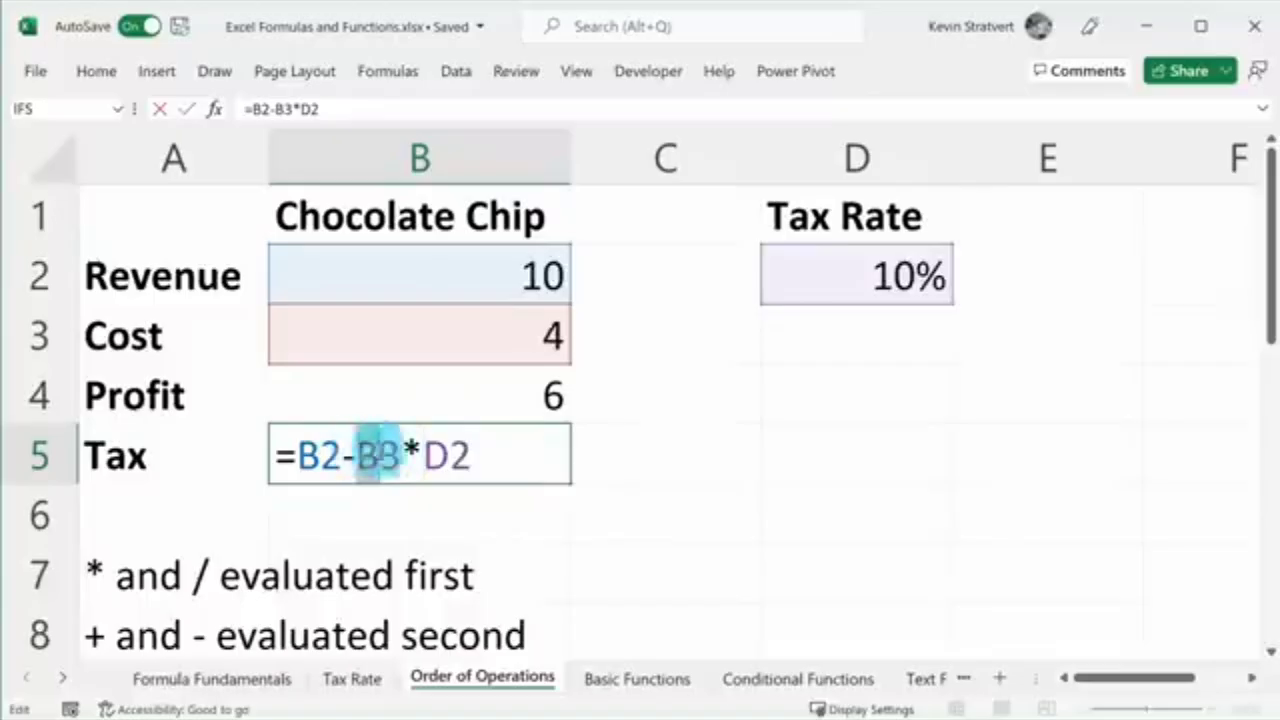
left_click_drag(362, 456, 503, 451)
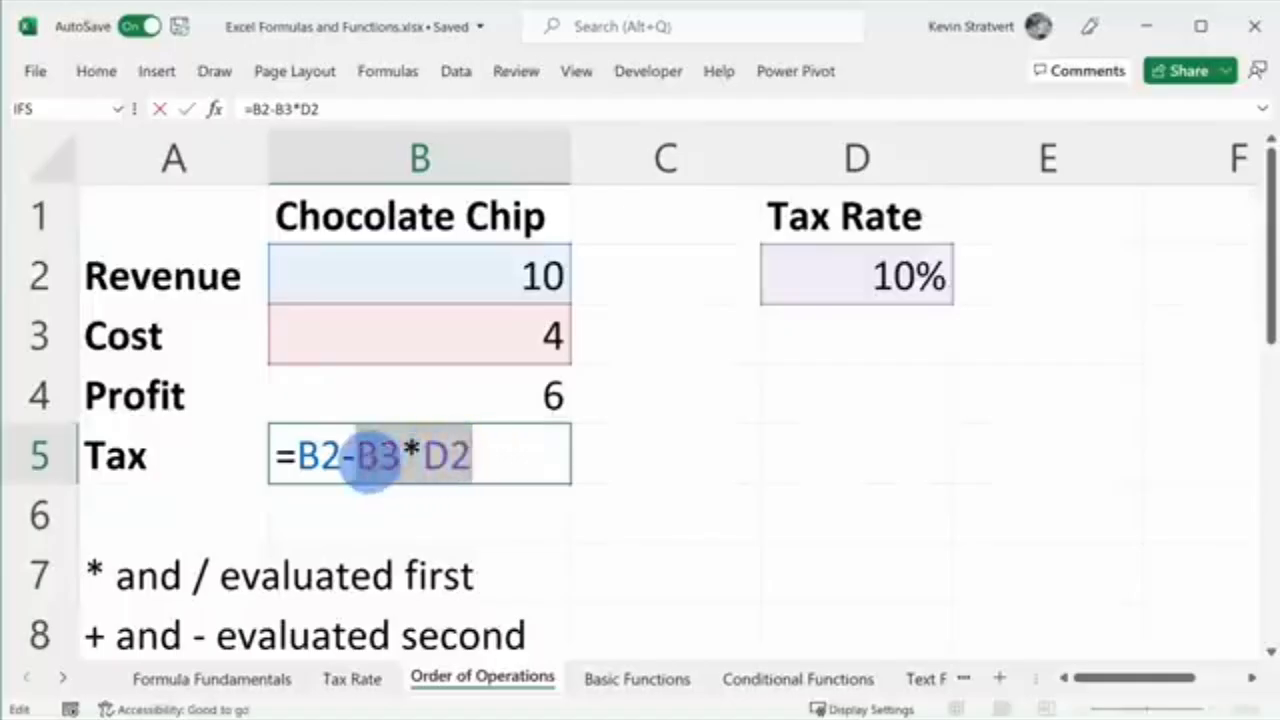
key("F9")
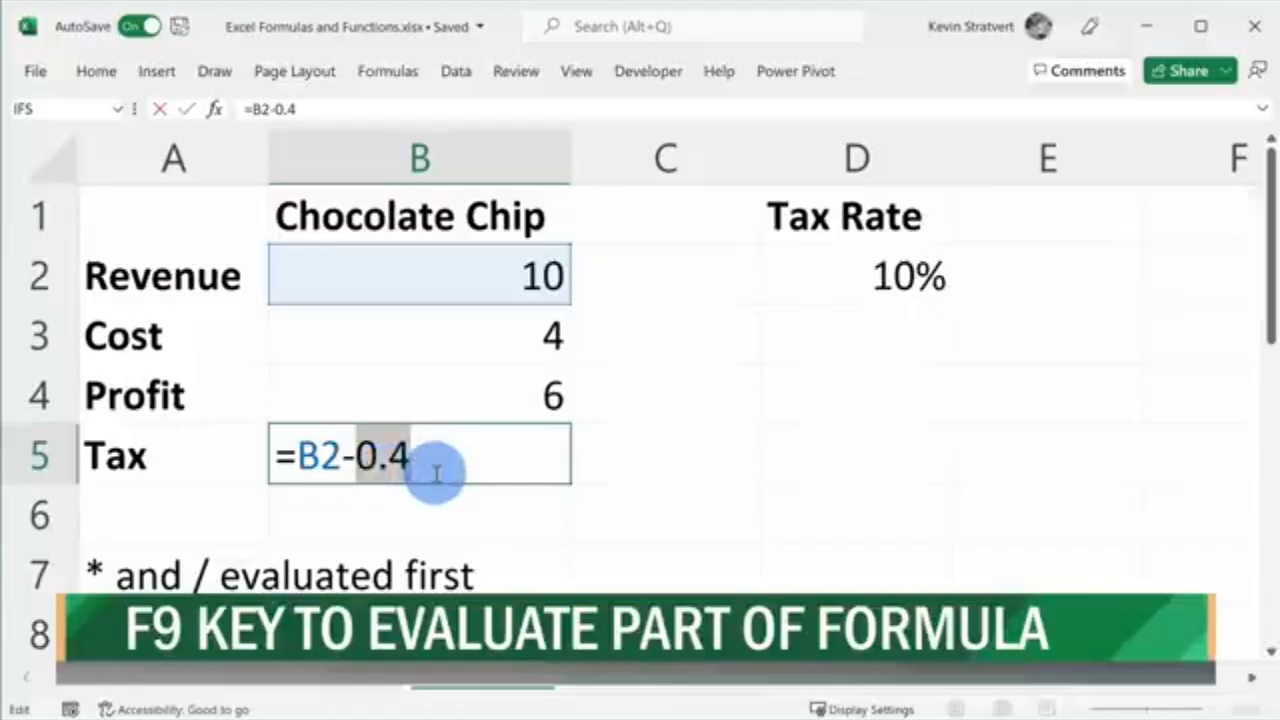
key("ctrl+z")
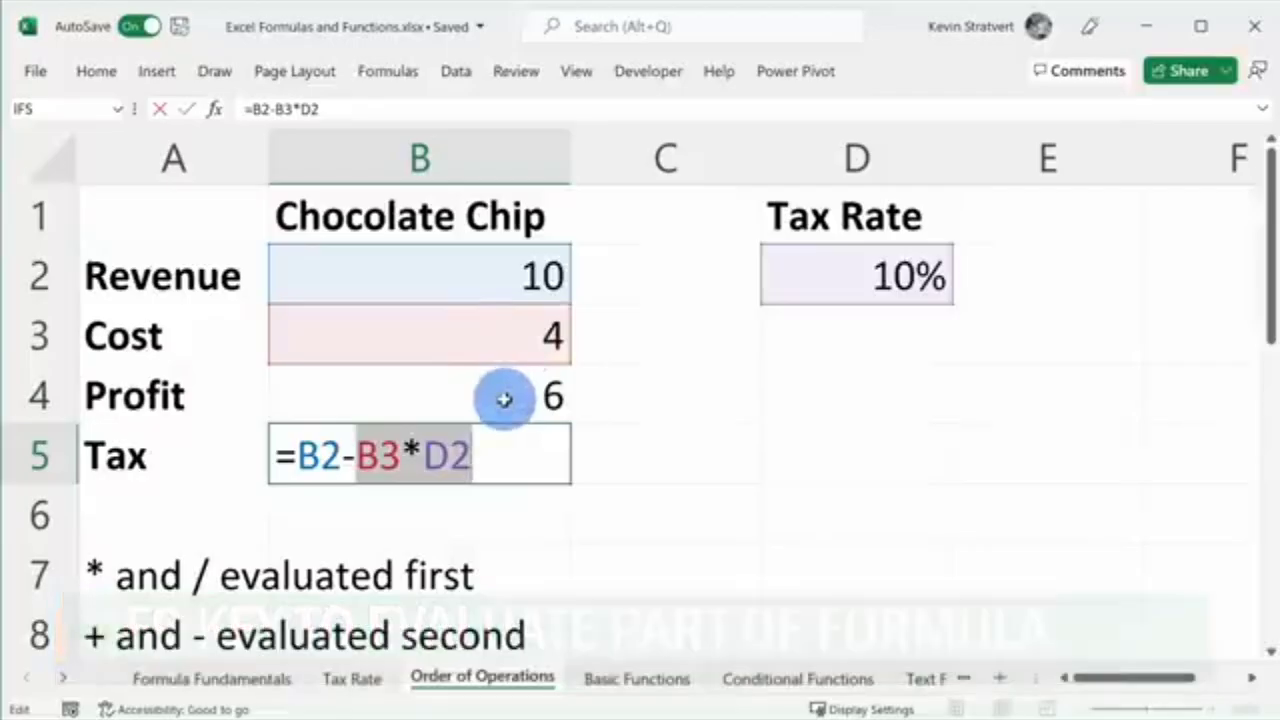
key("Return")
Wrap the subtraction in the B5 tax formula in parentheses, giving =(B2-B3)*D2
left_click(500, 455)
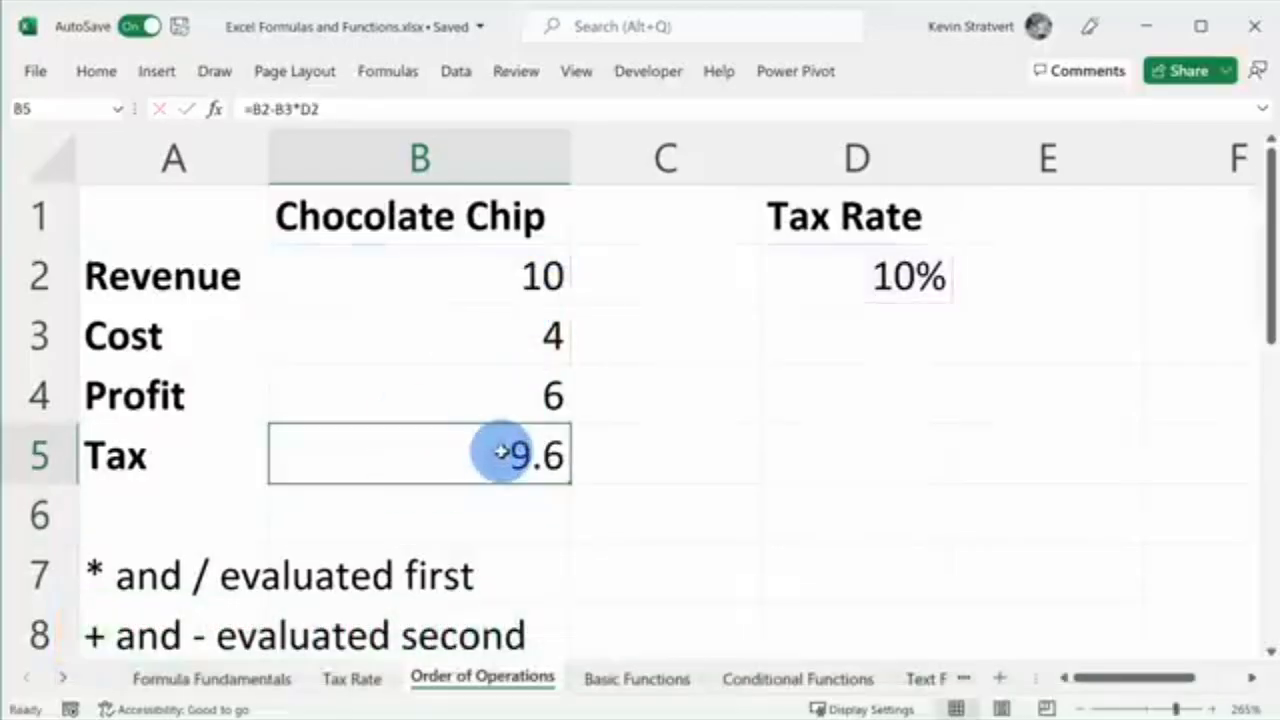
double_click(474, 448)
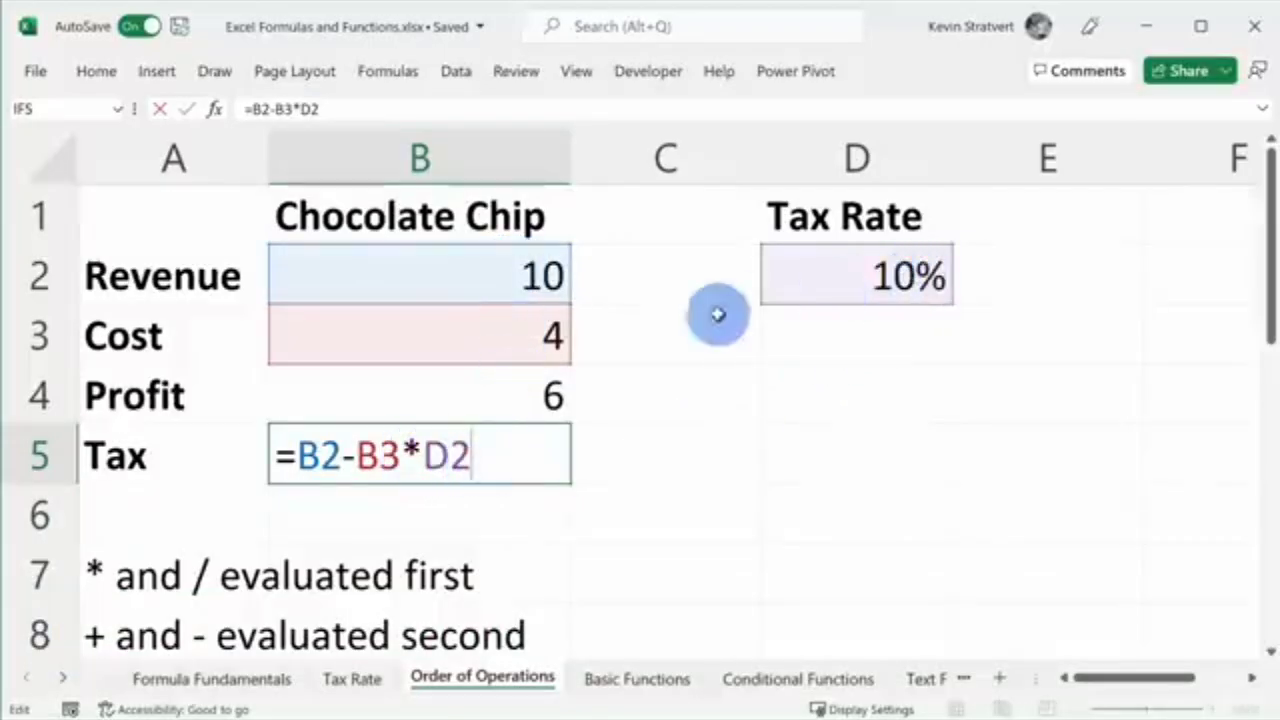
left_click(293, 456)
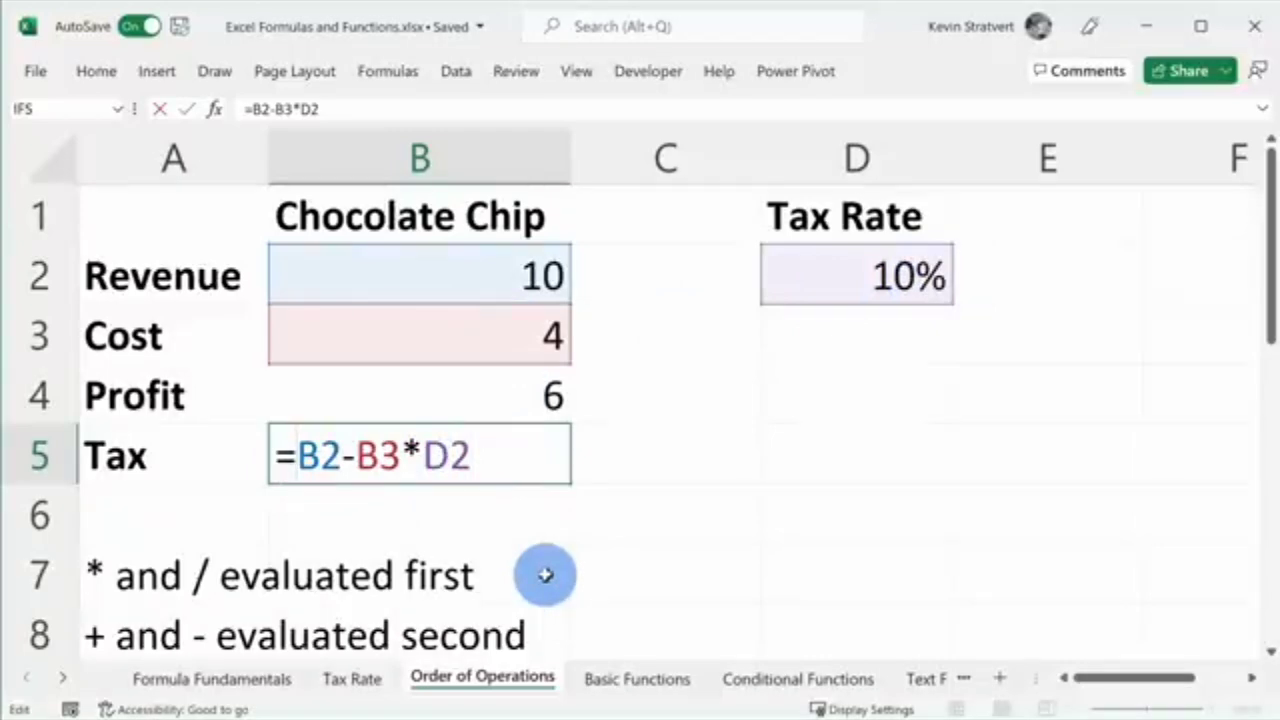
type("(")
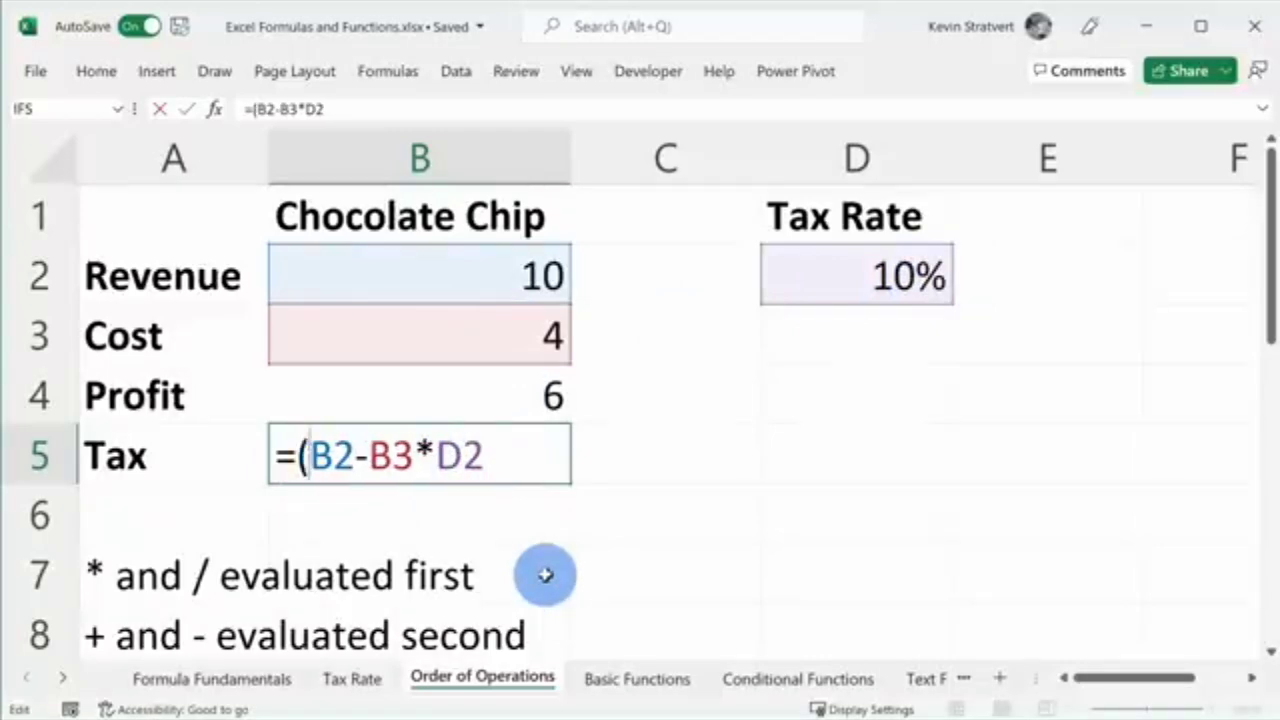
left_click(413, 455)
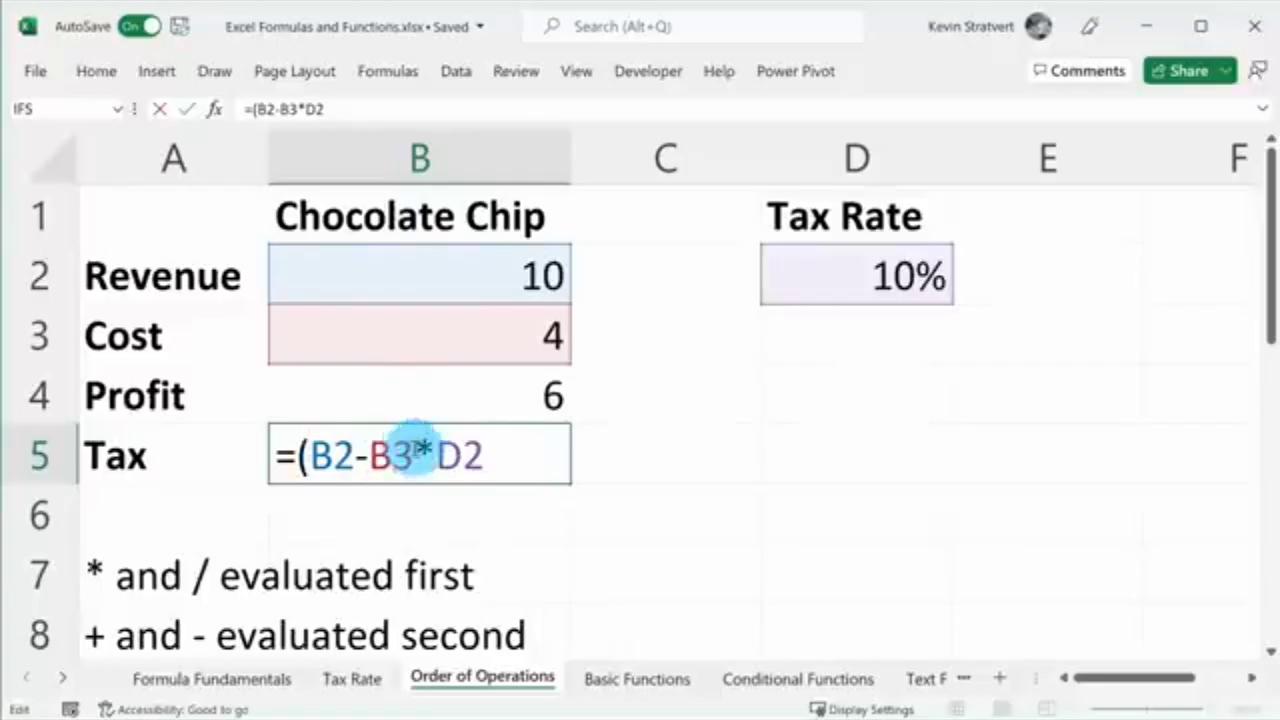
type(")")
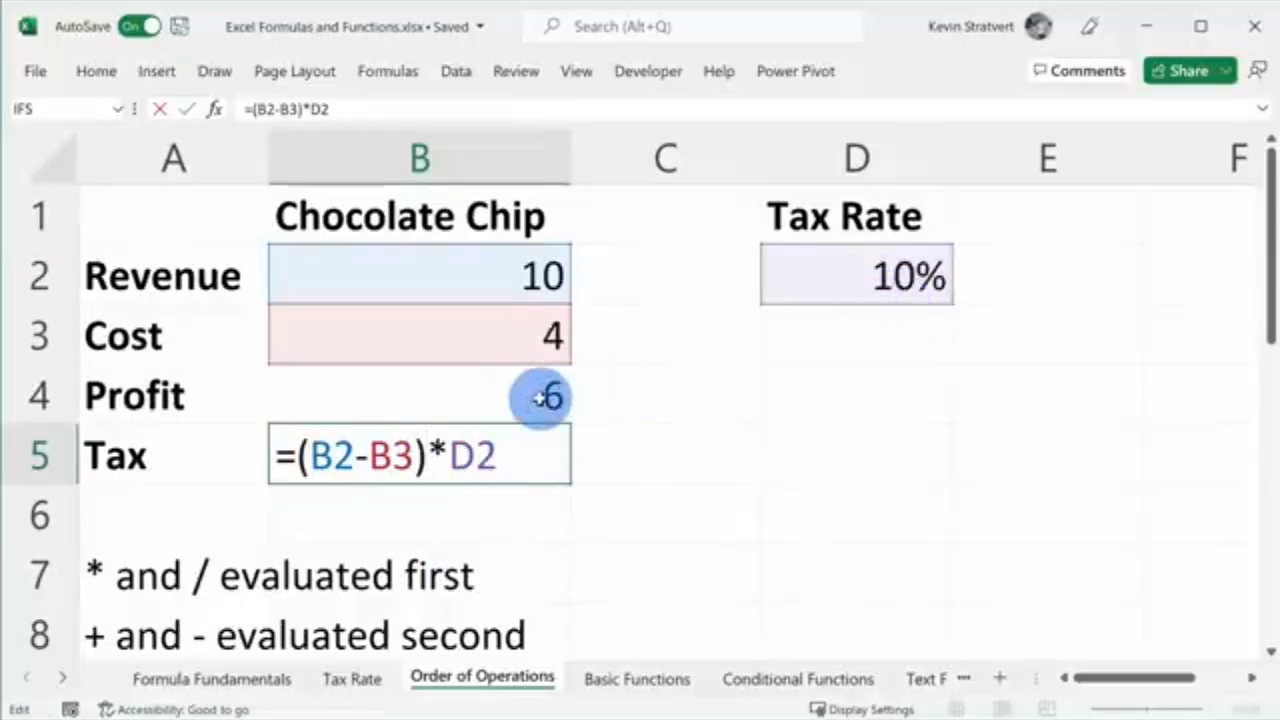
key("Return")
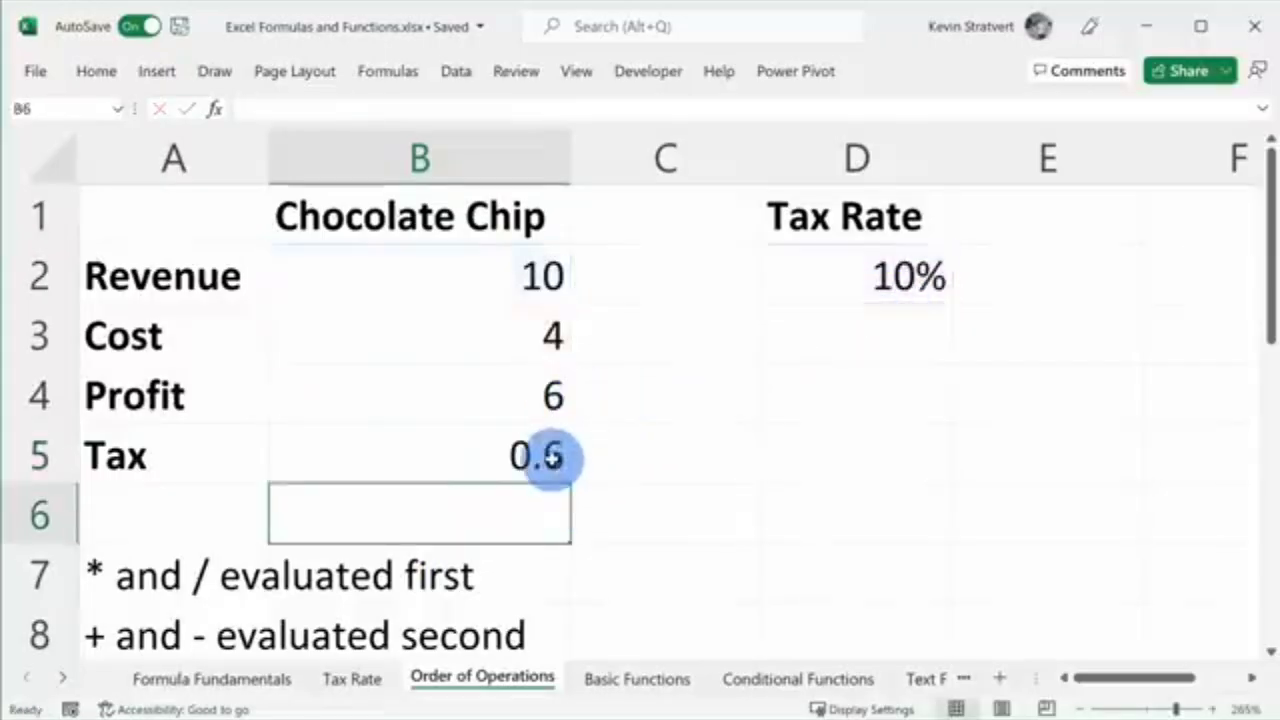
Compare the result with the Chocolate Chip tax in B5 on the Formula Fundamentals sheet, and return to the Order of Operations sheet
left_click(213, 678)
left_click(317, 335)
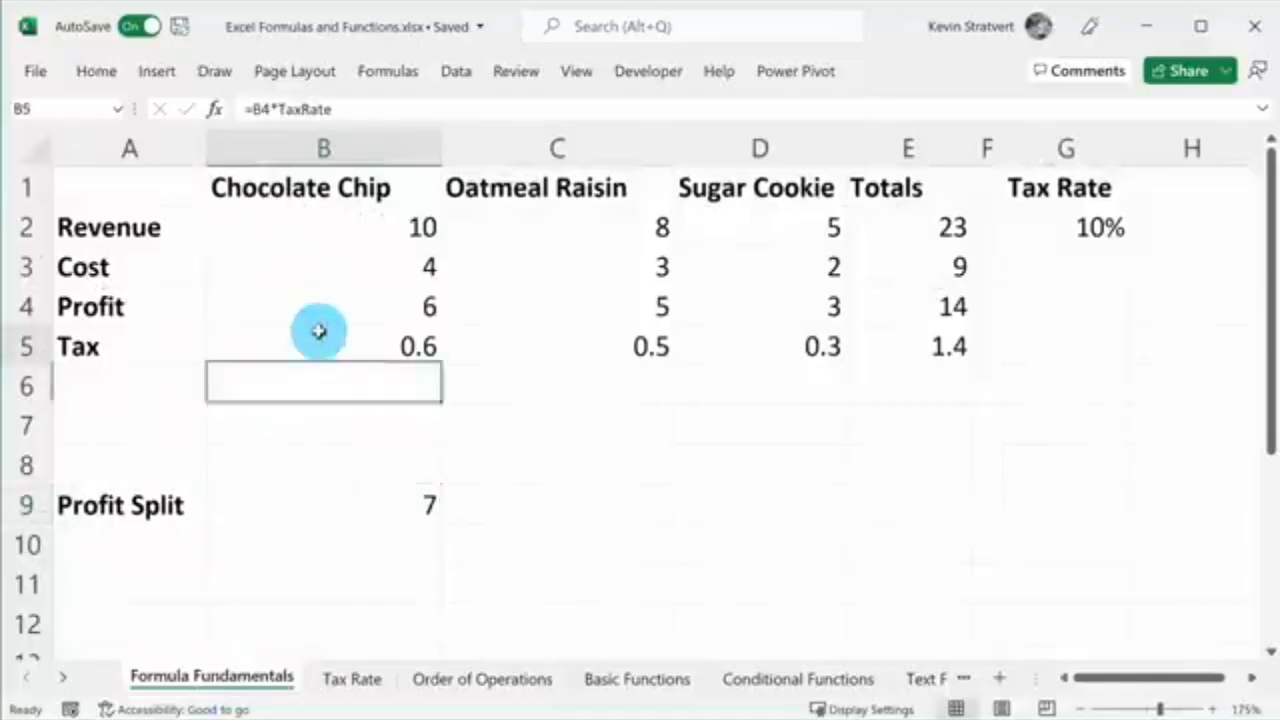
left_click(483, 678)
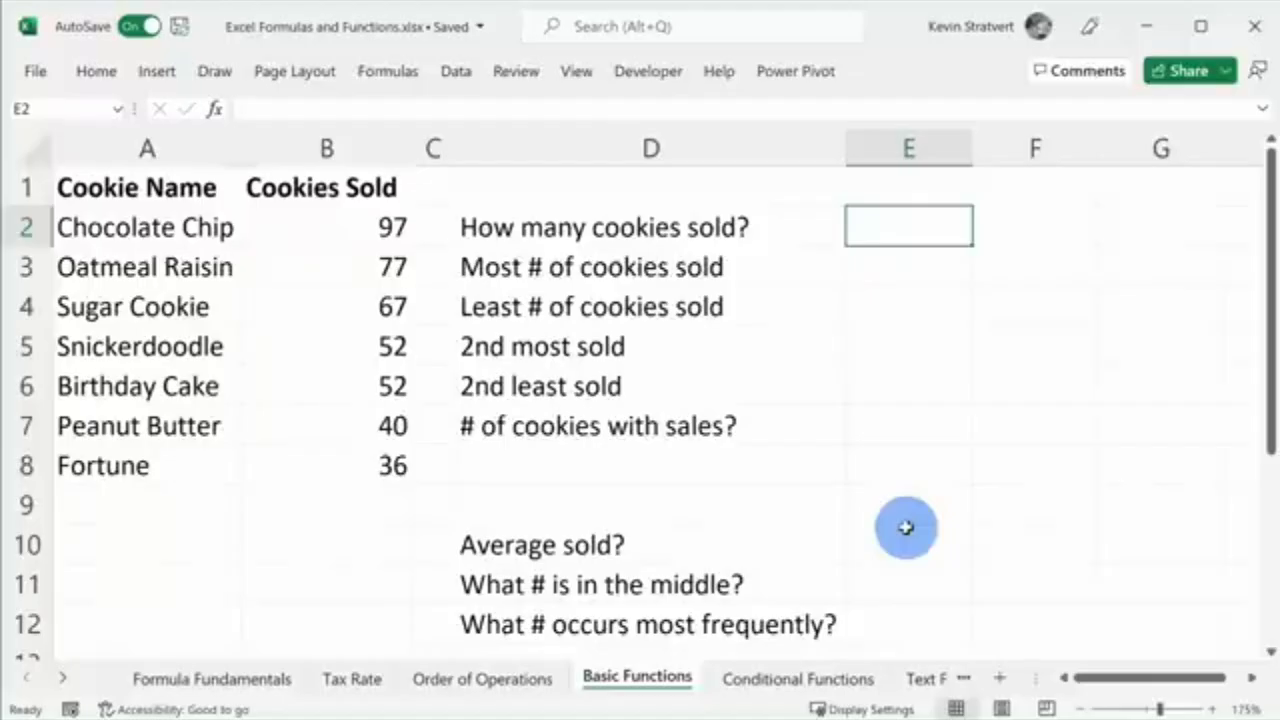
Review the "How many cookies sold?" question, its answer cell E2 and the sales values in B2:B8 on the Basic Functions sheet
left_click(593, 227)
left_click(906, 220)
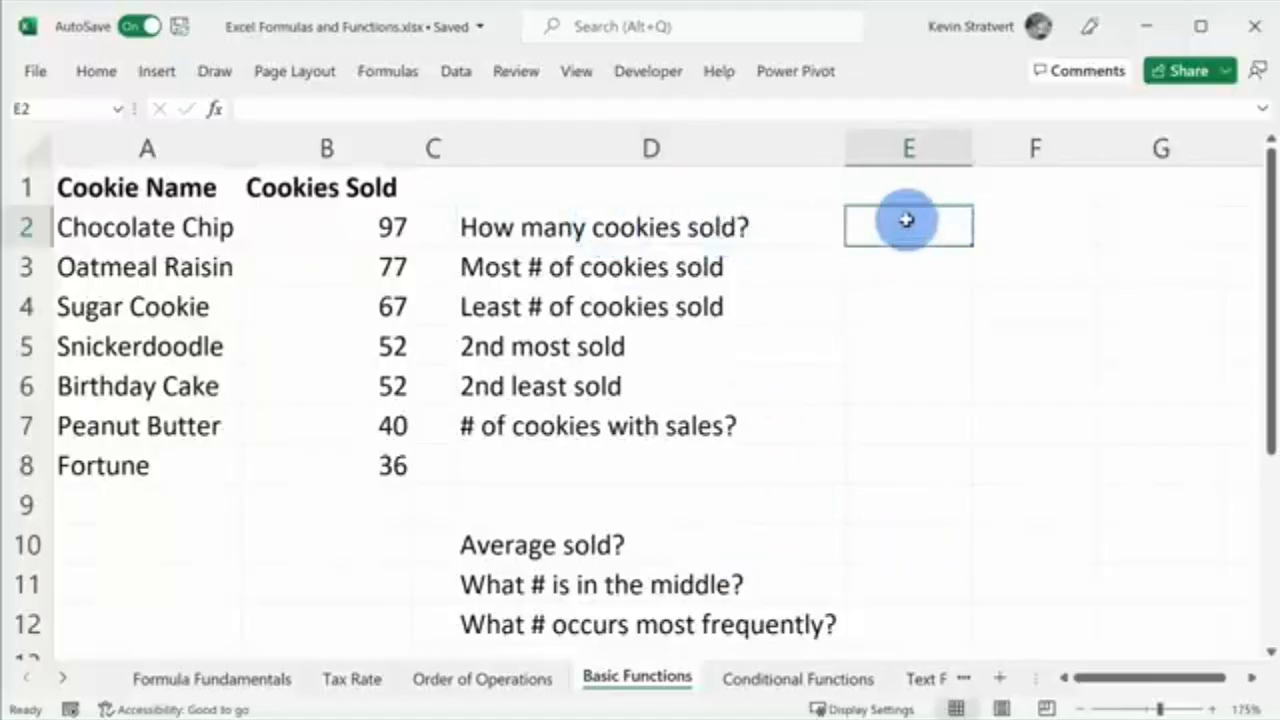
left_click_drag(363, 216, 357, 451)
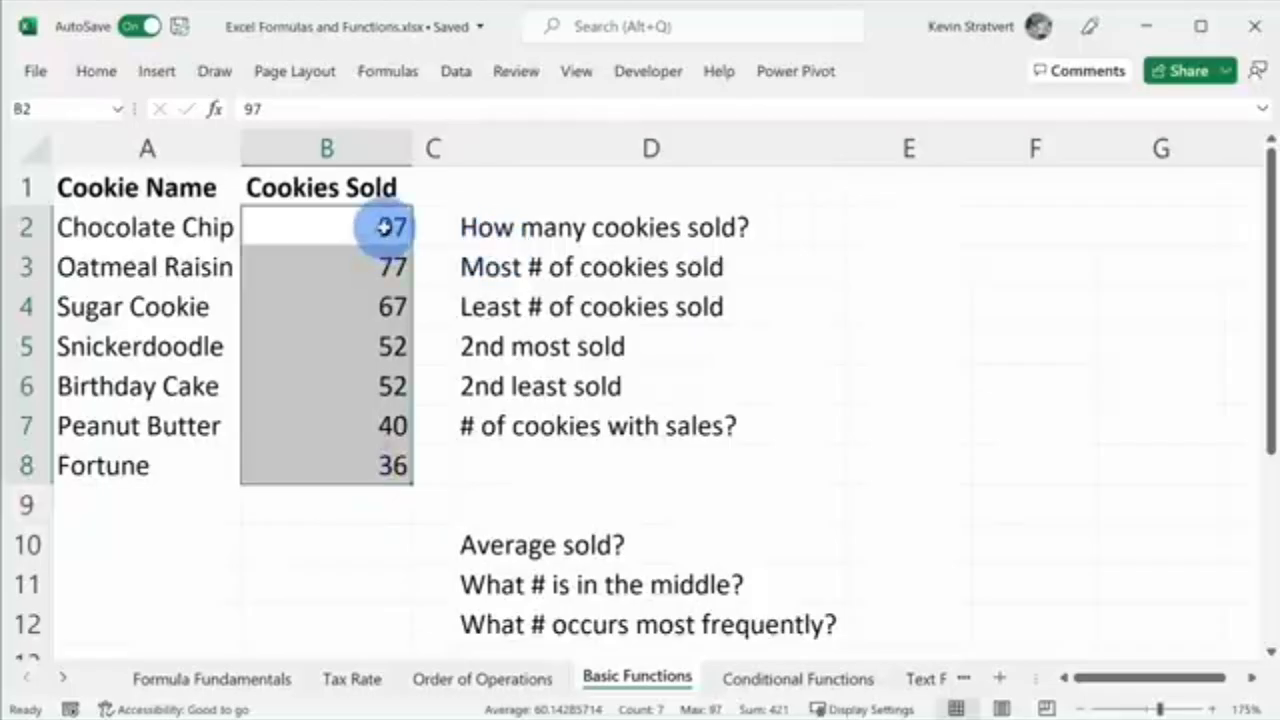
Try to total the cookies sold in E2 by adding cells one by one with =B2+B3+B4+B5
left_click(897, 232)
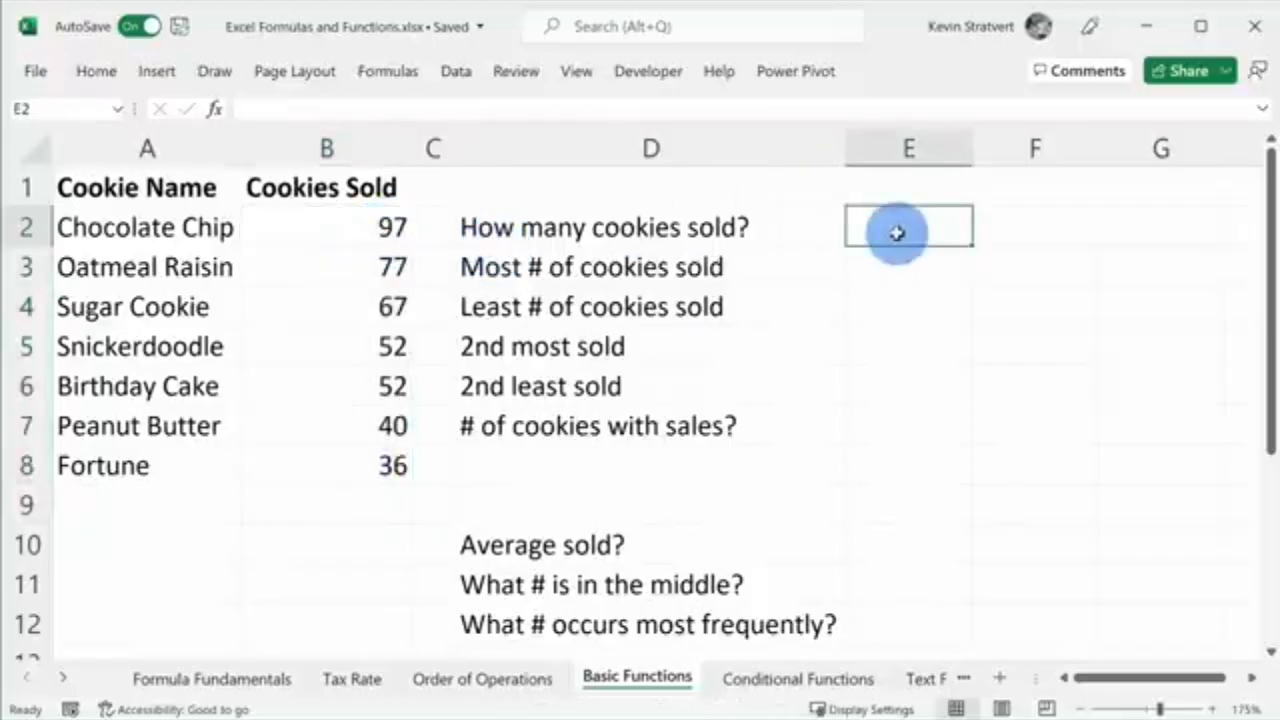
type("=")
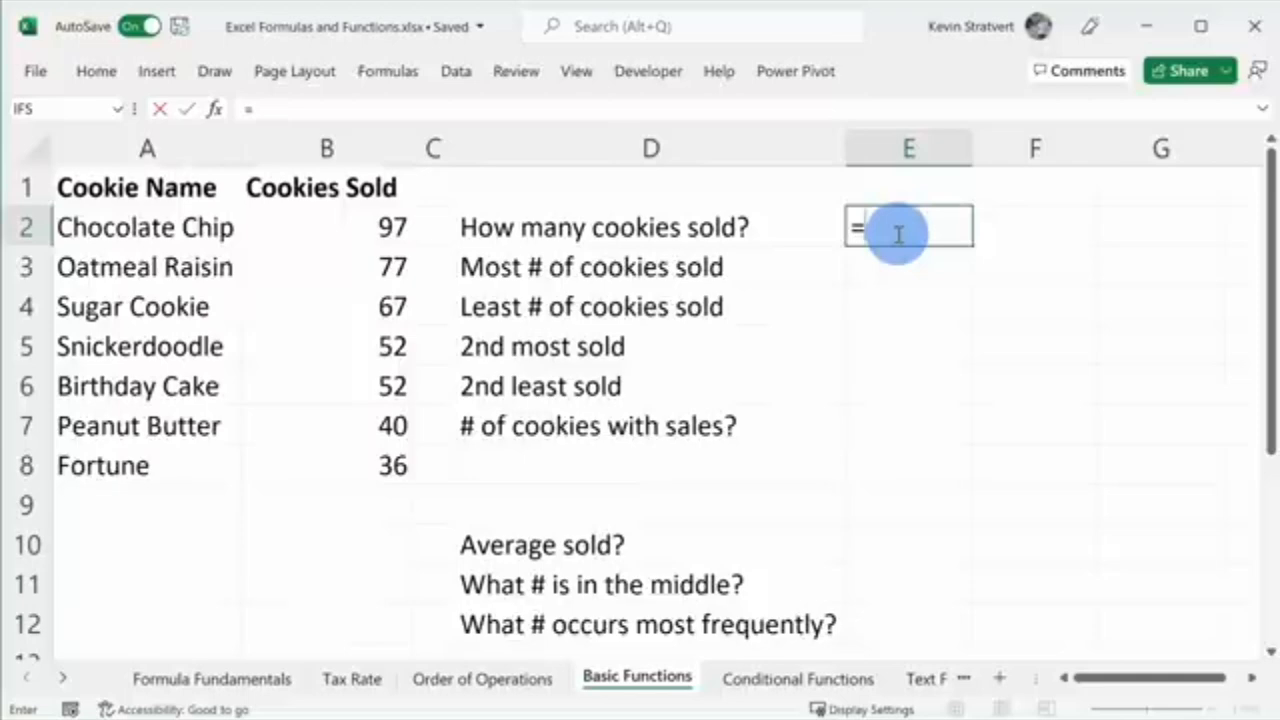
left_click(356, 227)
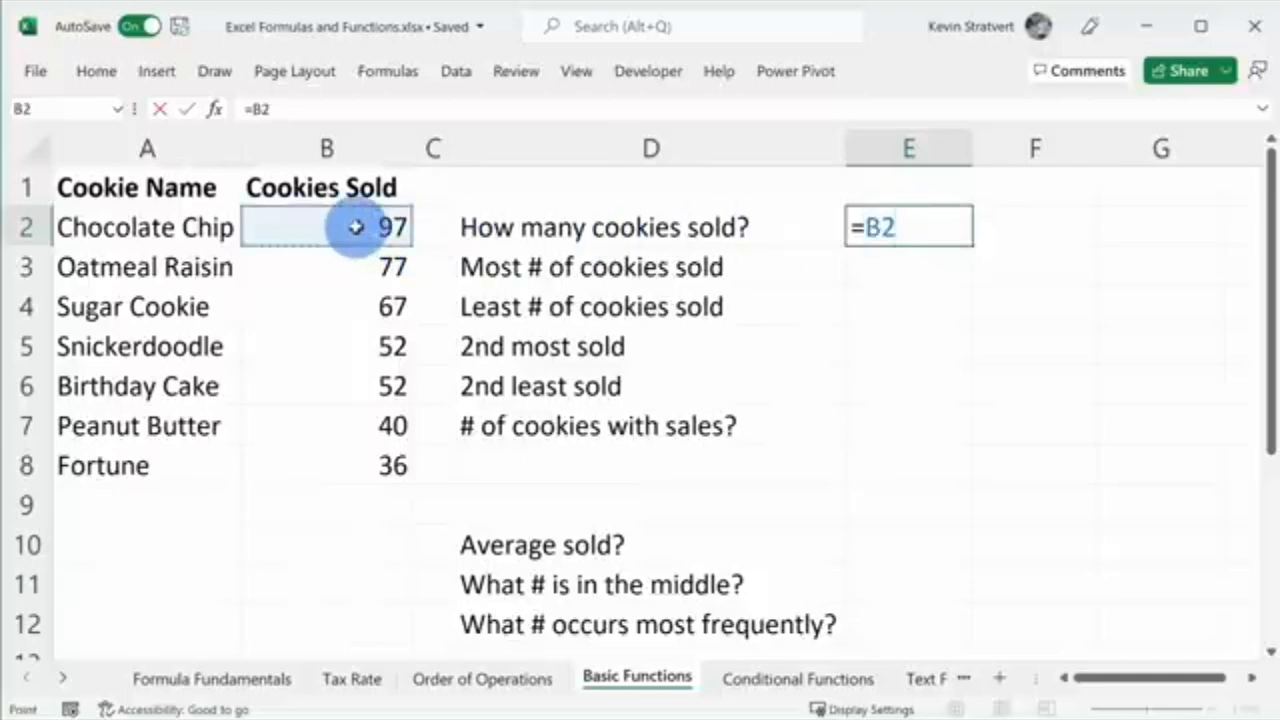
type("+")
left_click(351, 262)
type("+")
left_click(380, 307)
type("+")
left_click(386, 345)
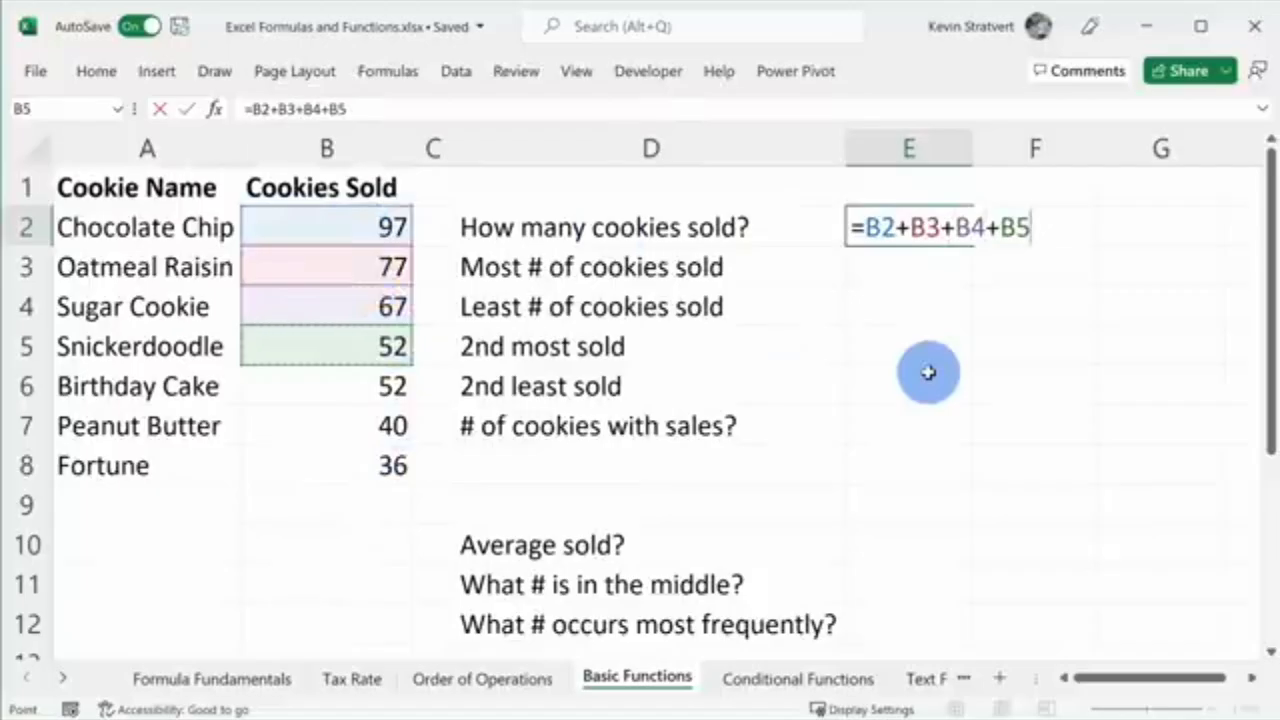
Clear the unfinished cell-by-cell addition formula from E2
key("BackSpace")
key("BackSpace")
key("BackSpace")
key("BackSpace")
key("BackSpace")
key("BackSpace")
key("BackSpace")
key("BackSpace")
key("BackSpace")
key("BackSpace")
key("BackSpace")
key("BackSpace")
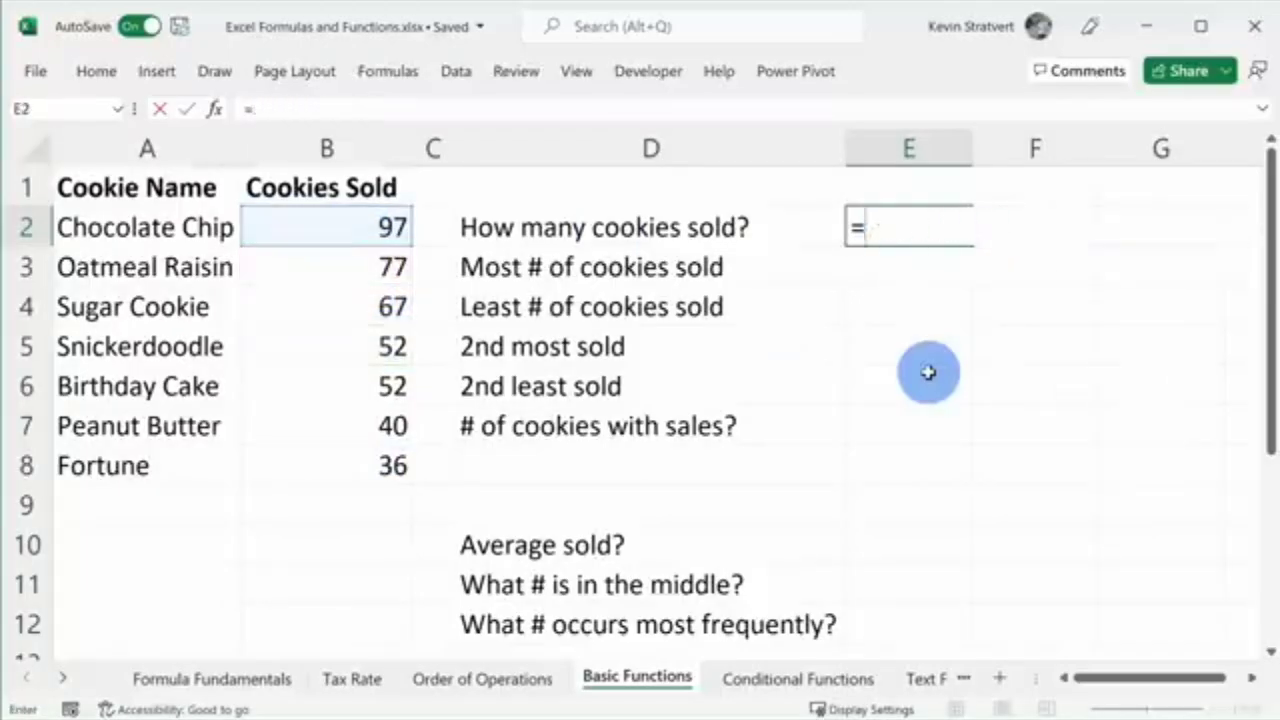
key("Return")
Search the function library for "sum" and insert the SUM function into E2
left_click(942, 231)
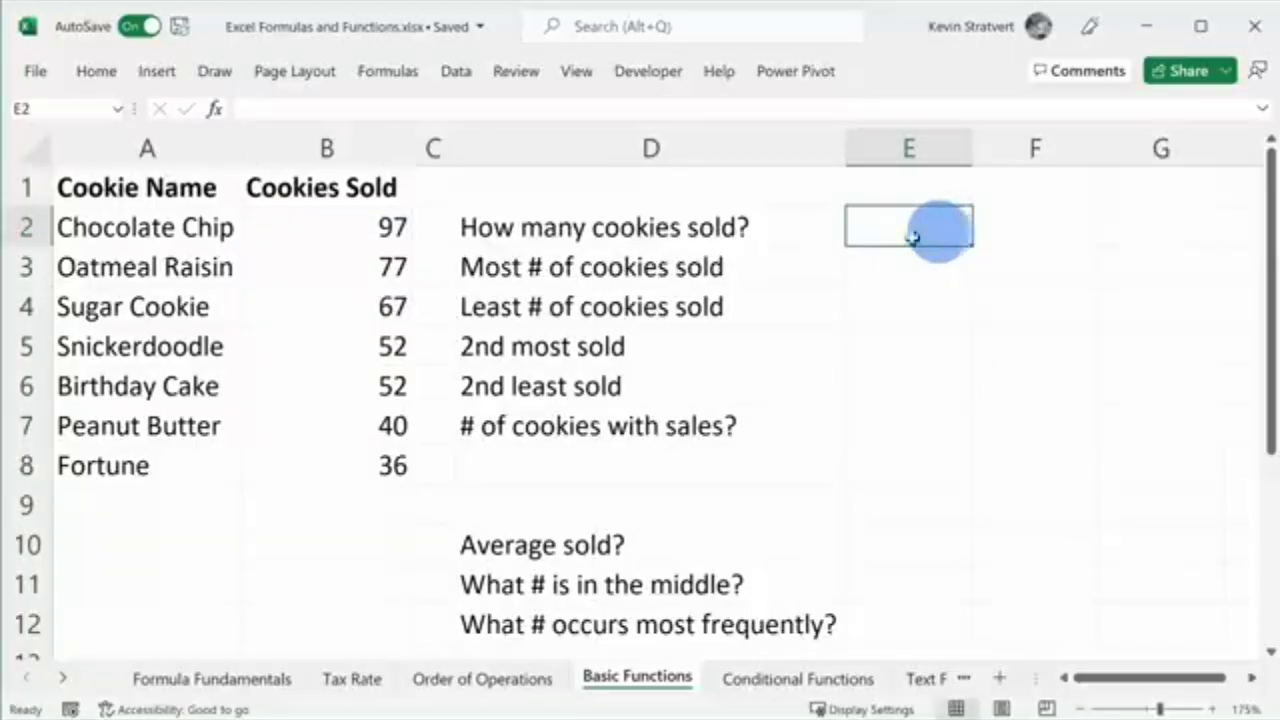
left_click(390, 76)
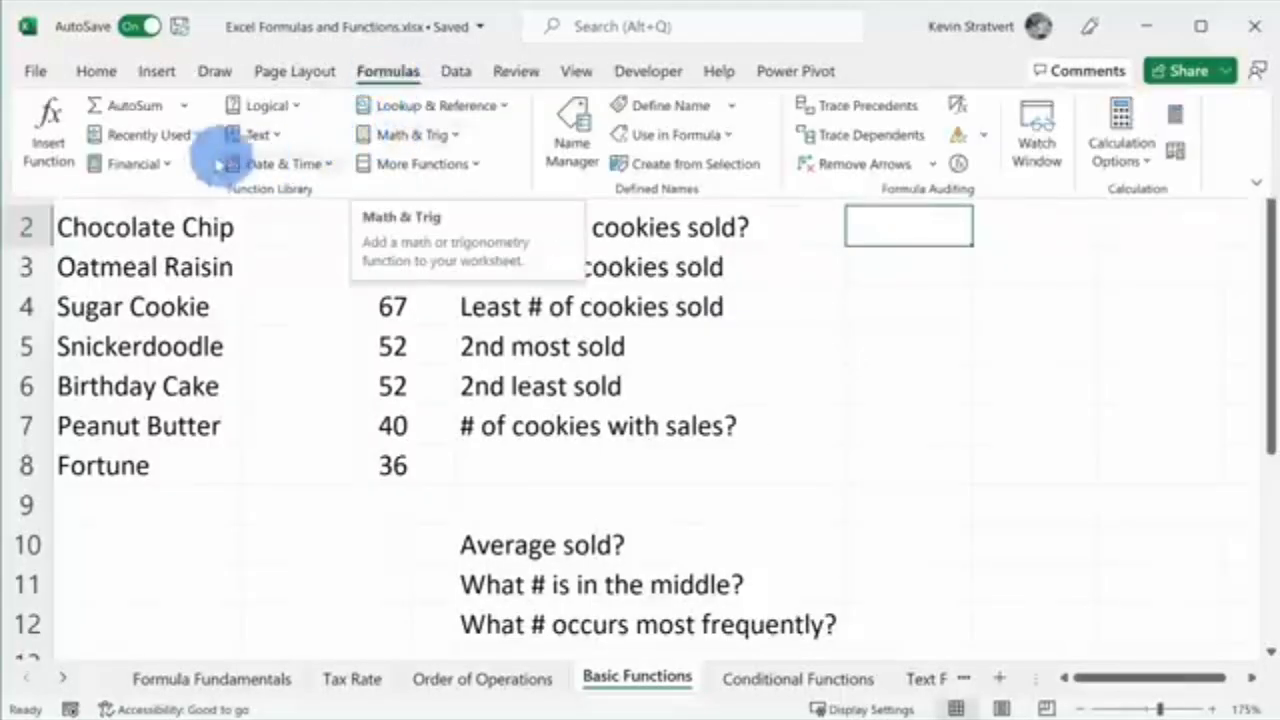
left_click(48, 163)
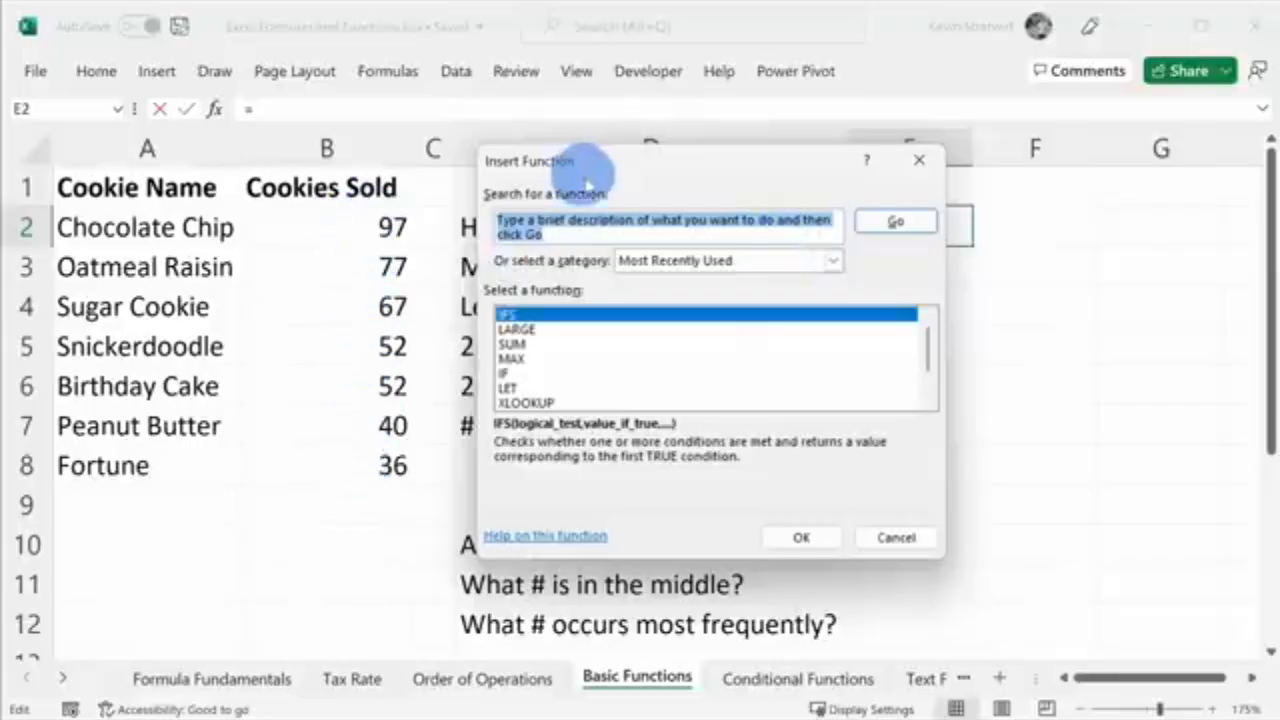
type("sum")
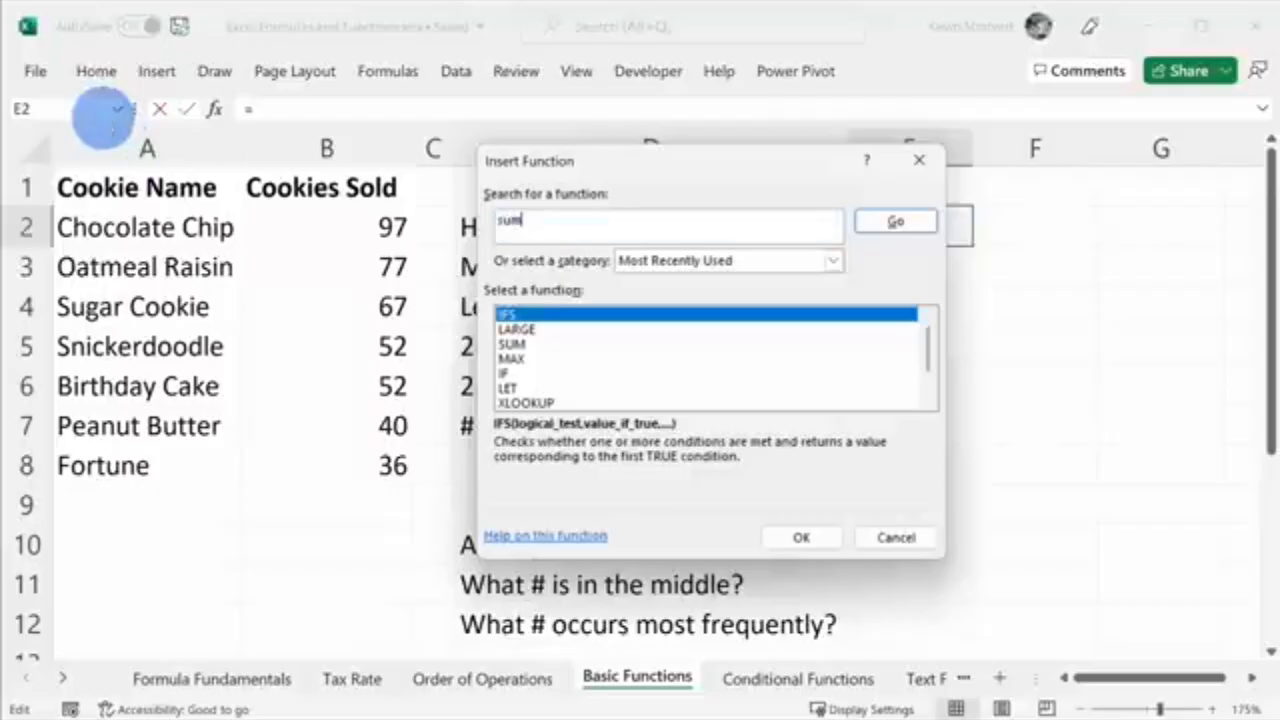
left_click(897, 222)
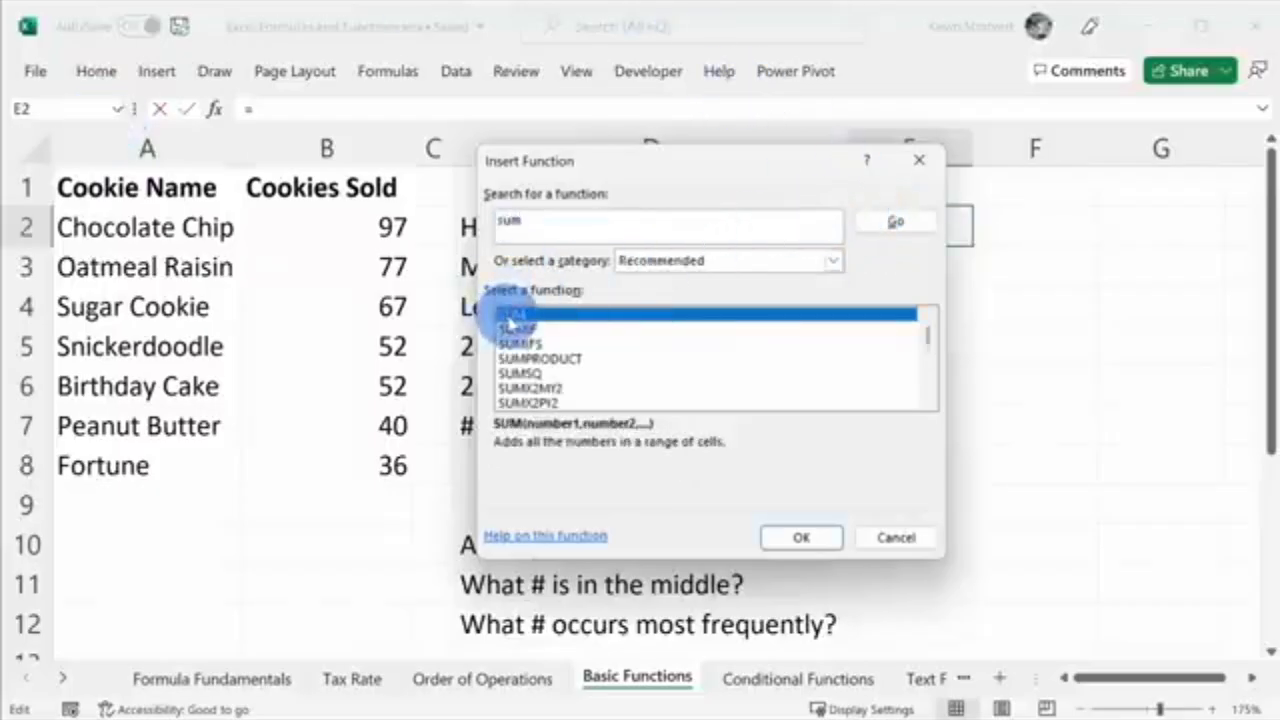
scroll(540, 345, "down", 5)
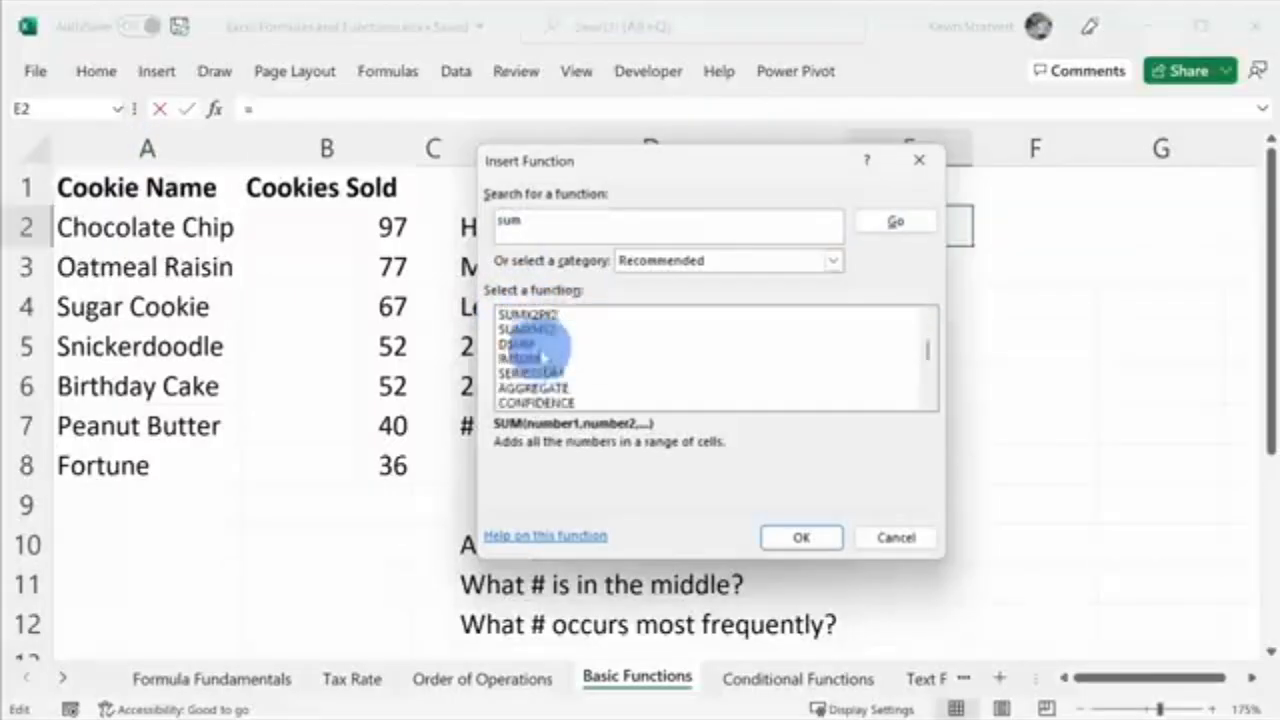
scroll(535, 375, "up", 5)
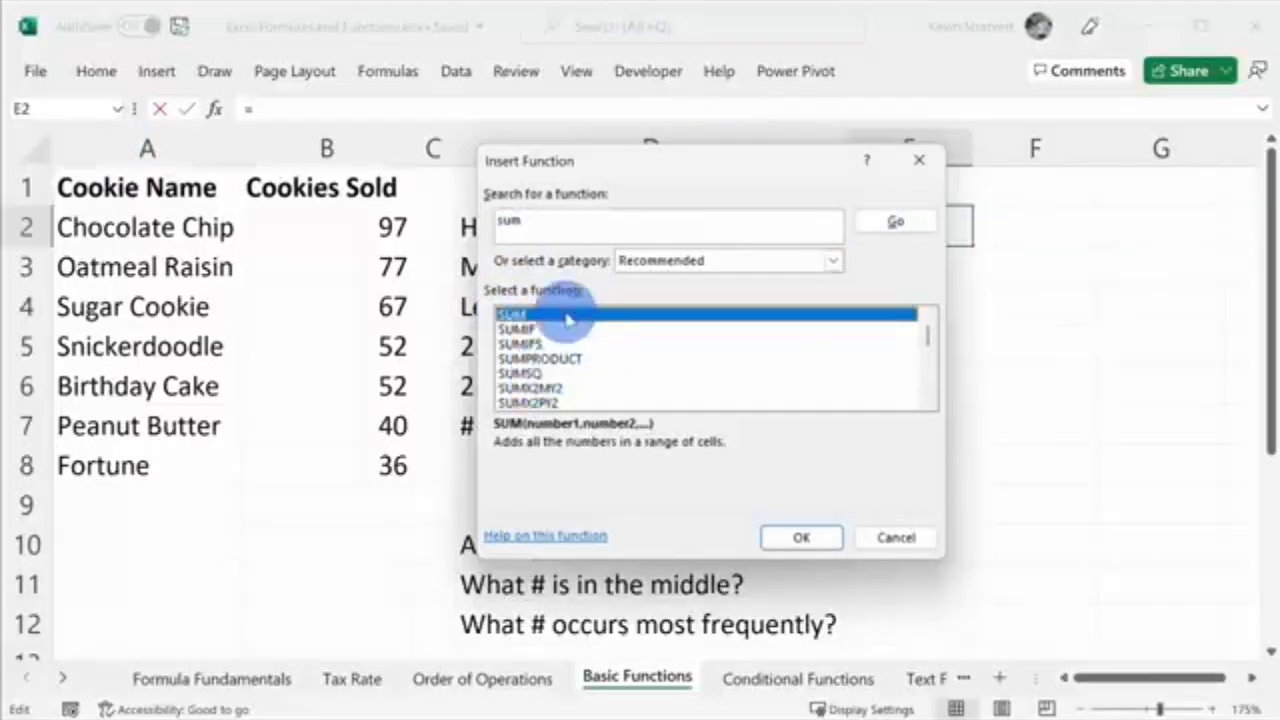
left_click(825, 541)
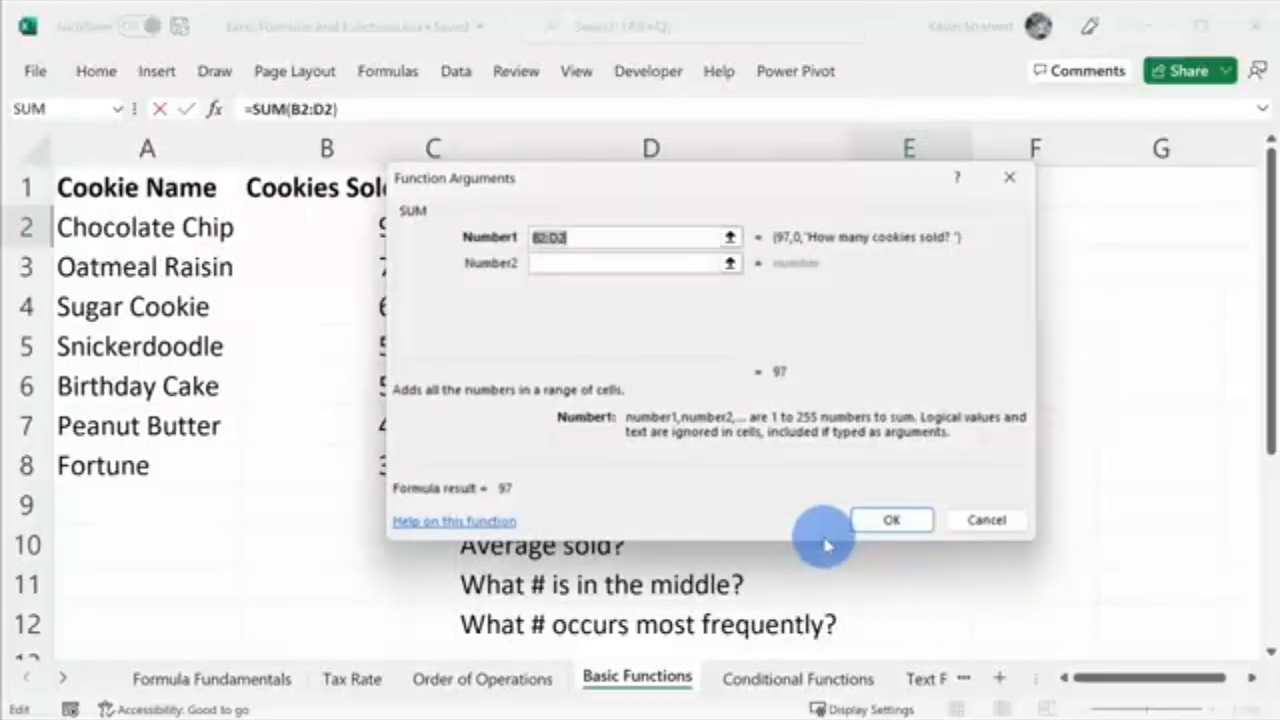
Replace the proposed SUM range with the separate cells B2, B3 and B4 as the first three arguments
left_click_drag(709, 180, 841, 266)
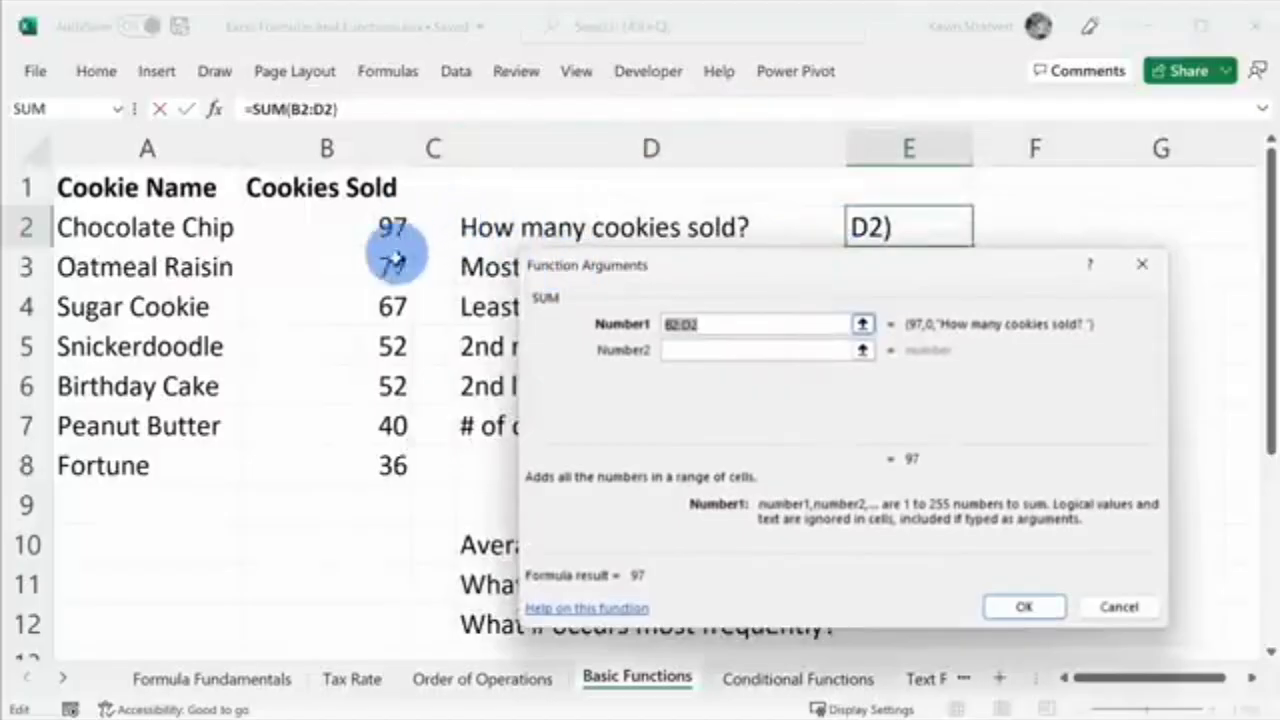
left_click(712, 326)
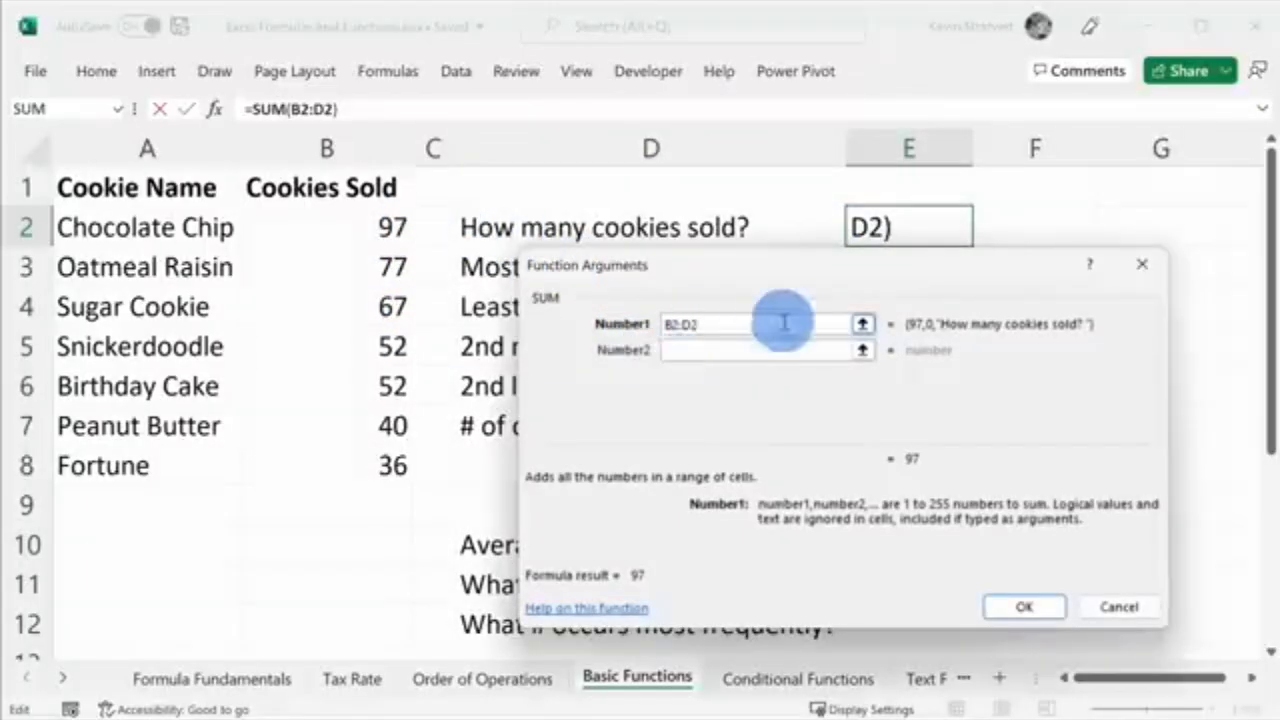
left_click_drag(727, 328, 600, 316)
key("BackSpace")
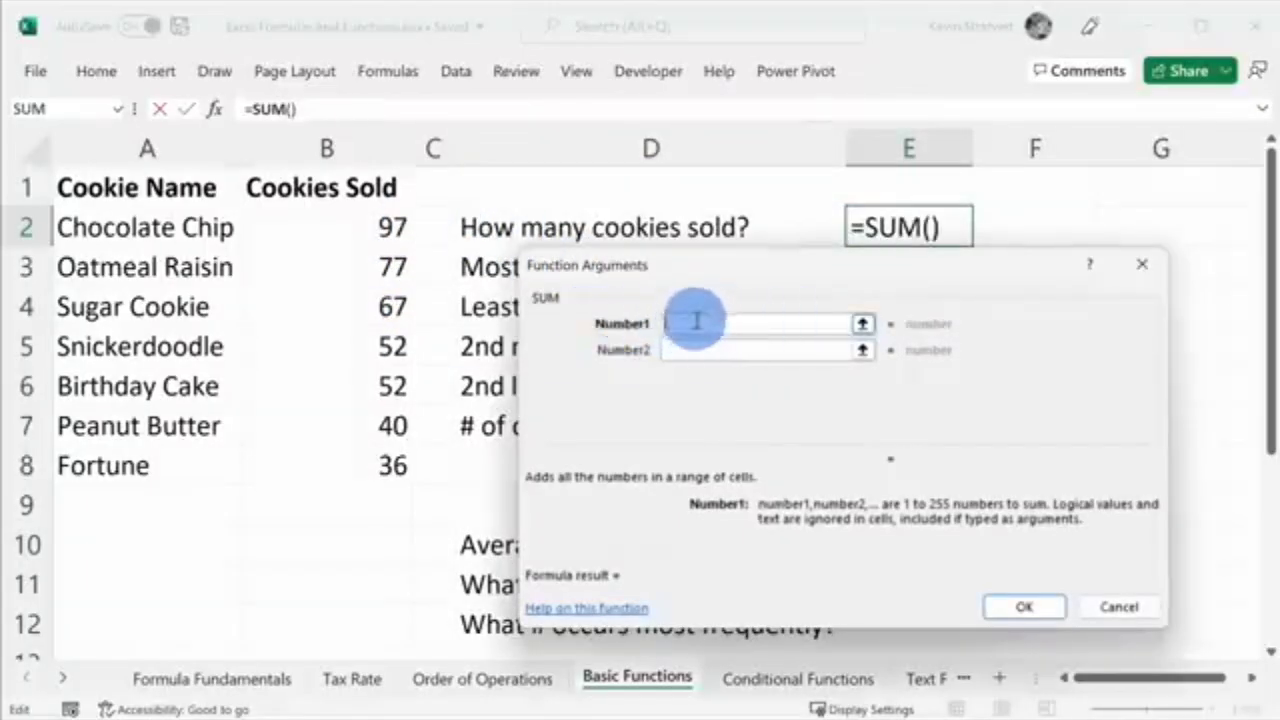
left_click(360, 229)
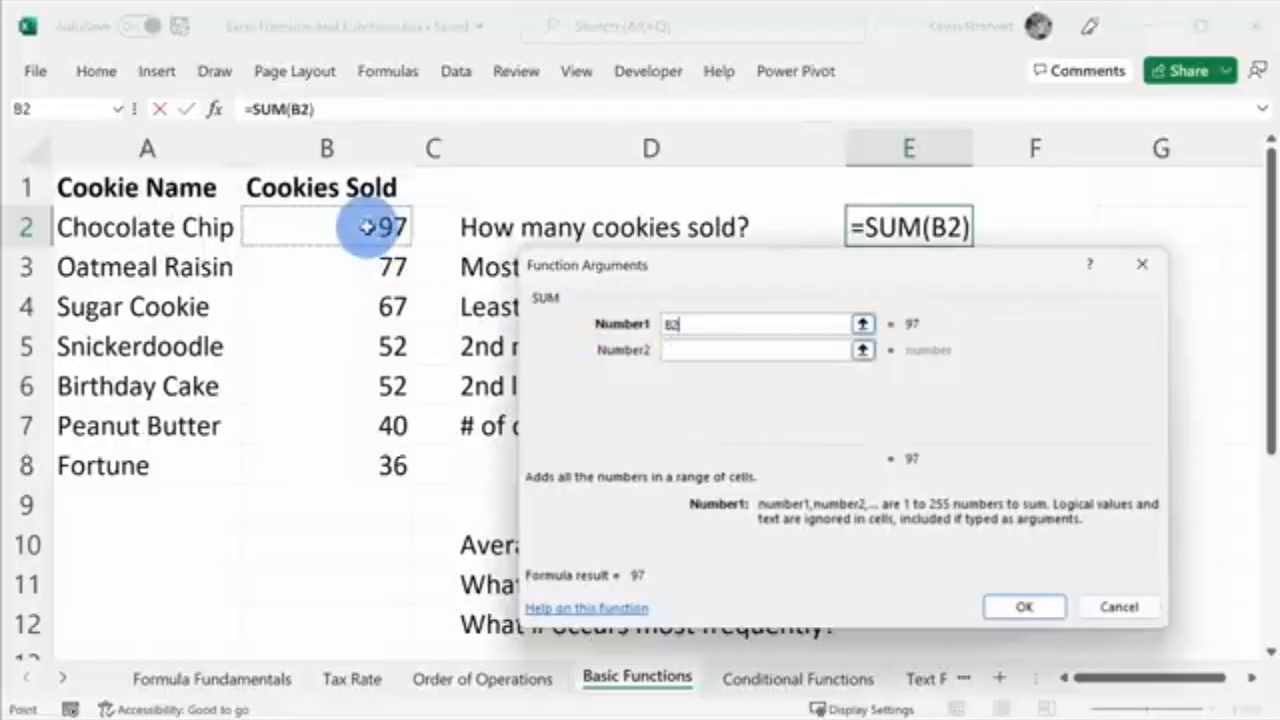
left_click(700, 349)
left_click(380, 266)
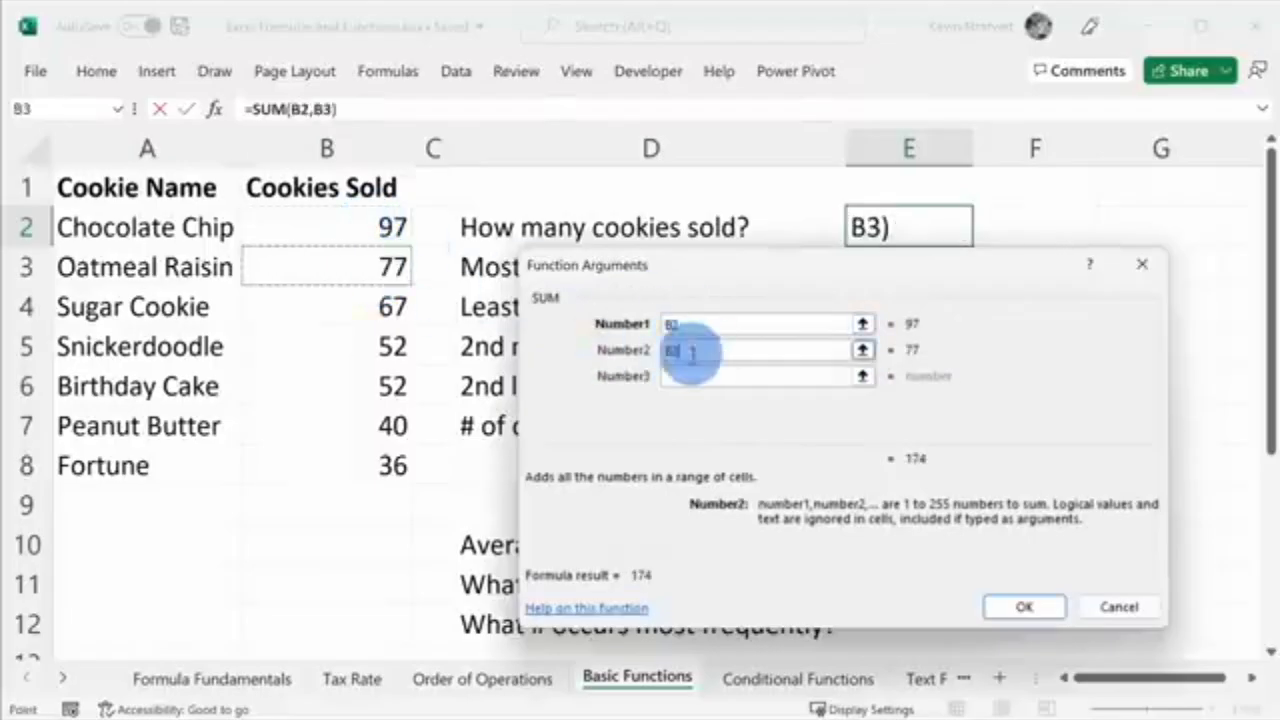
left_click(700, 375)
left_click(341, 298)
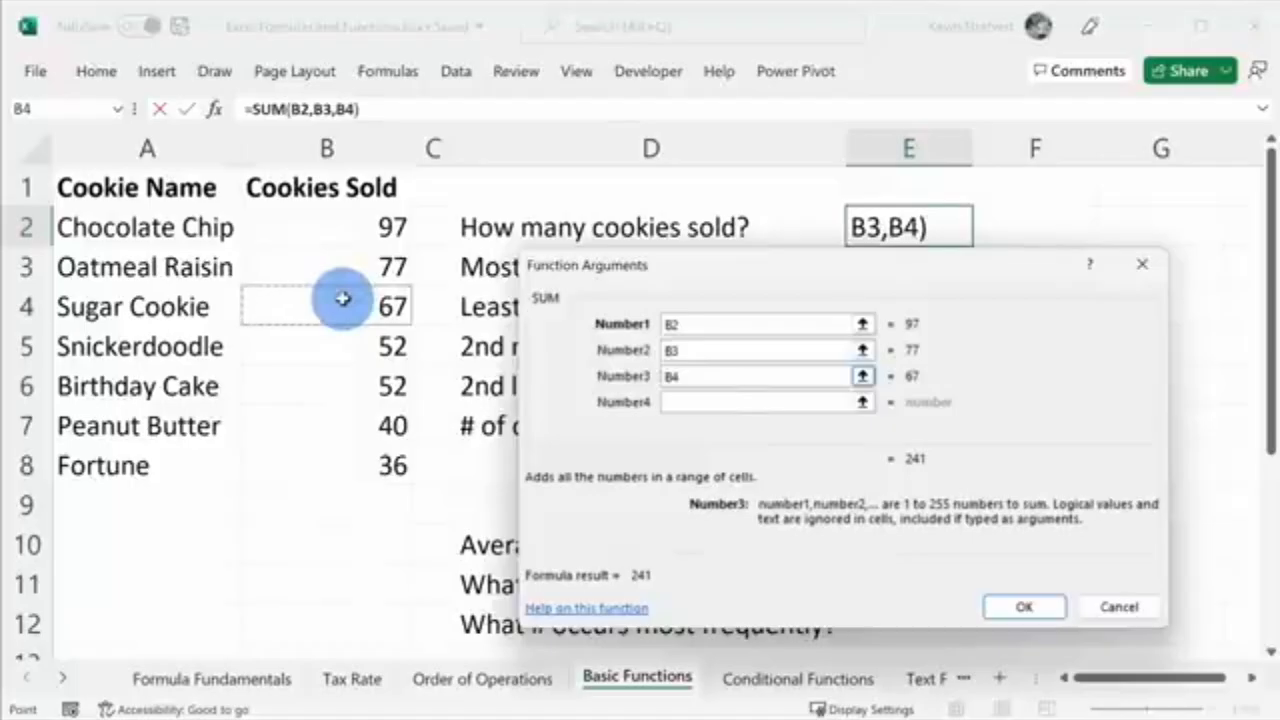
Clear the separate cell arguments and total the cookies sold in E2 with the single range B2:B8
key("BackSpace")
key("BackSpace")
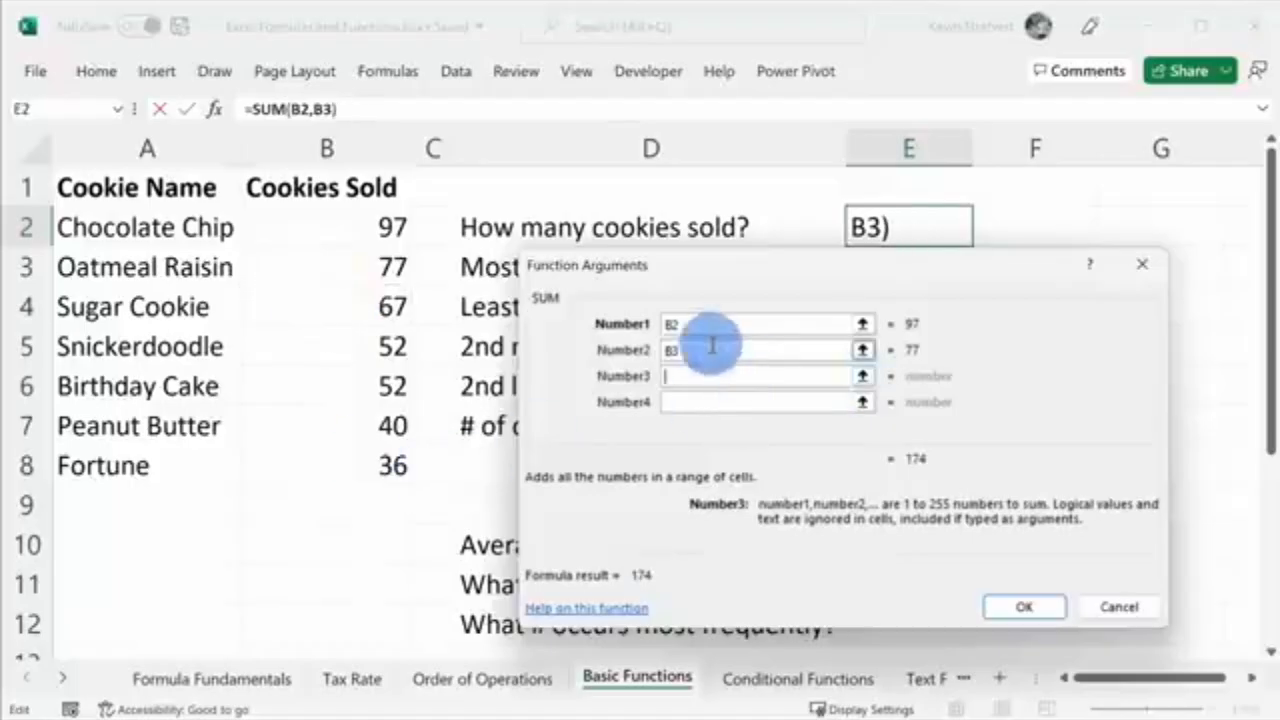
double_click(705, 346)
key("BackSpace")
double_click(695, 325)
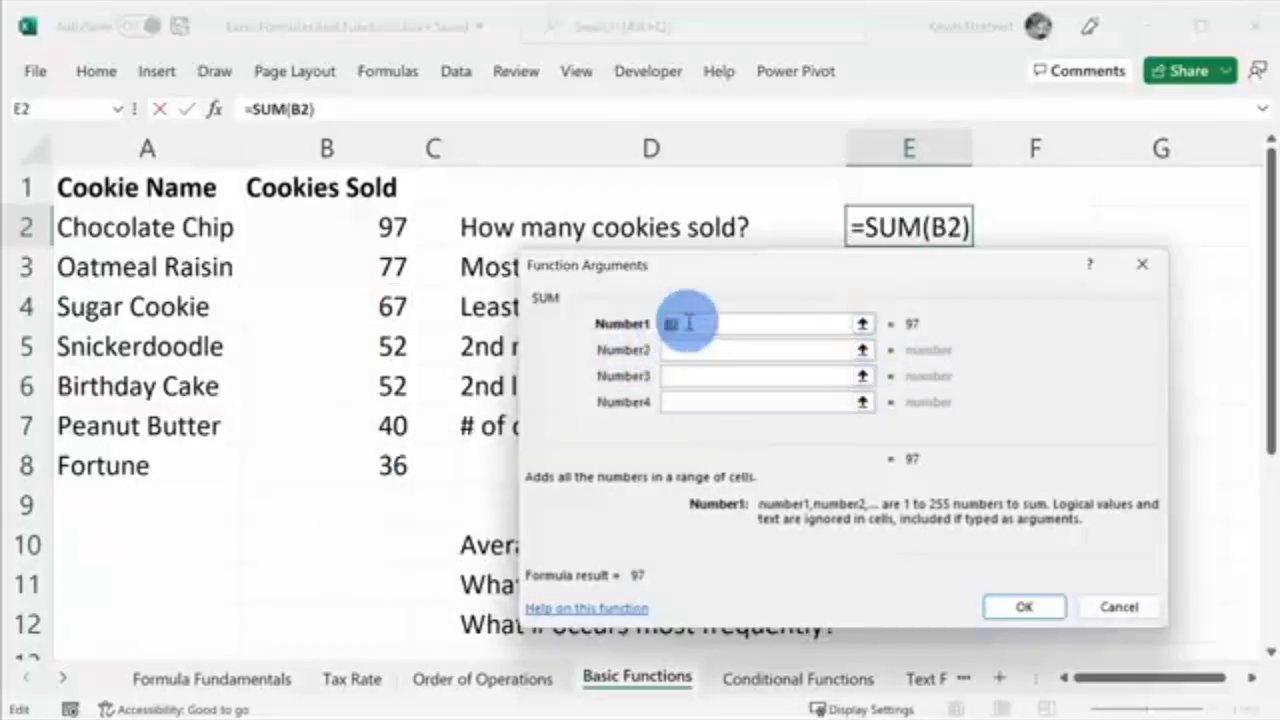
key("BackSpace")
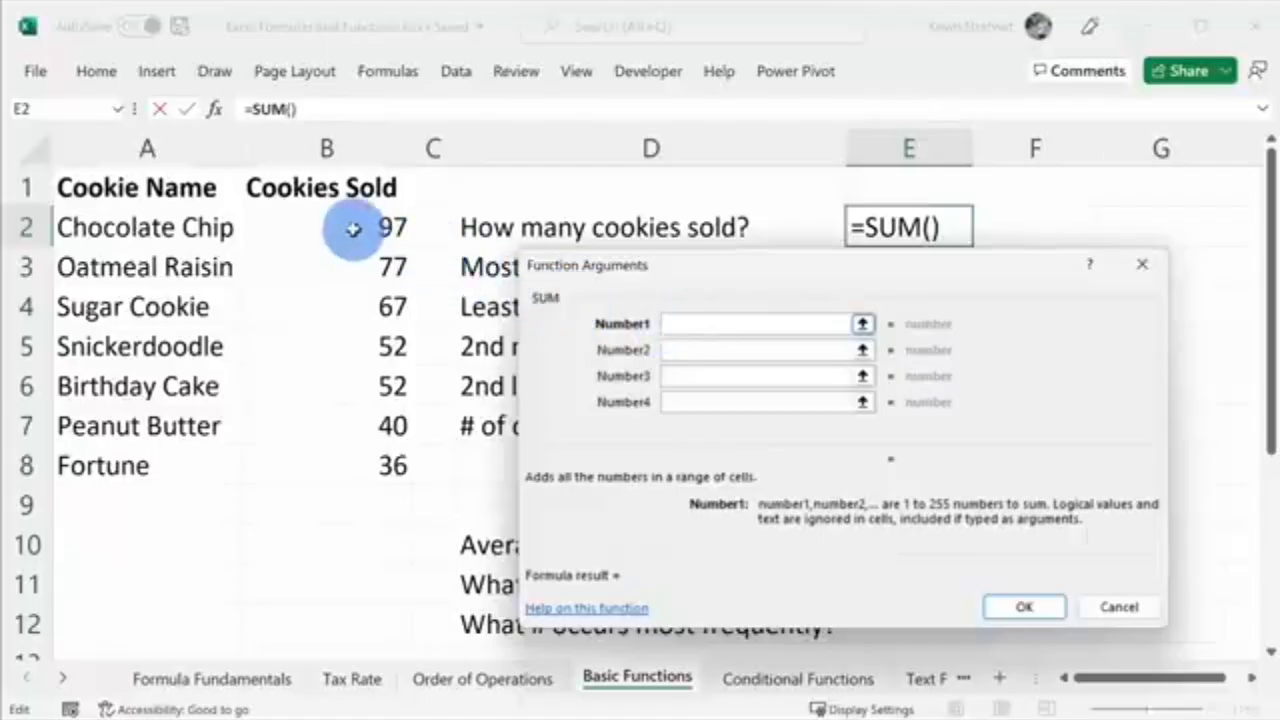
left_click_drag(352, 224, 354, 457)
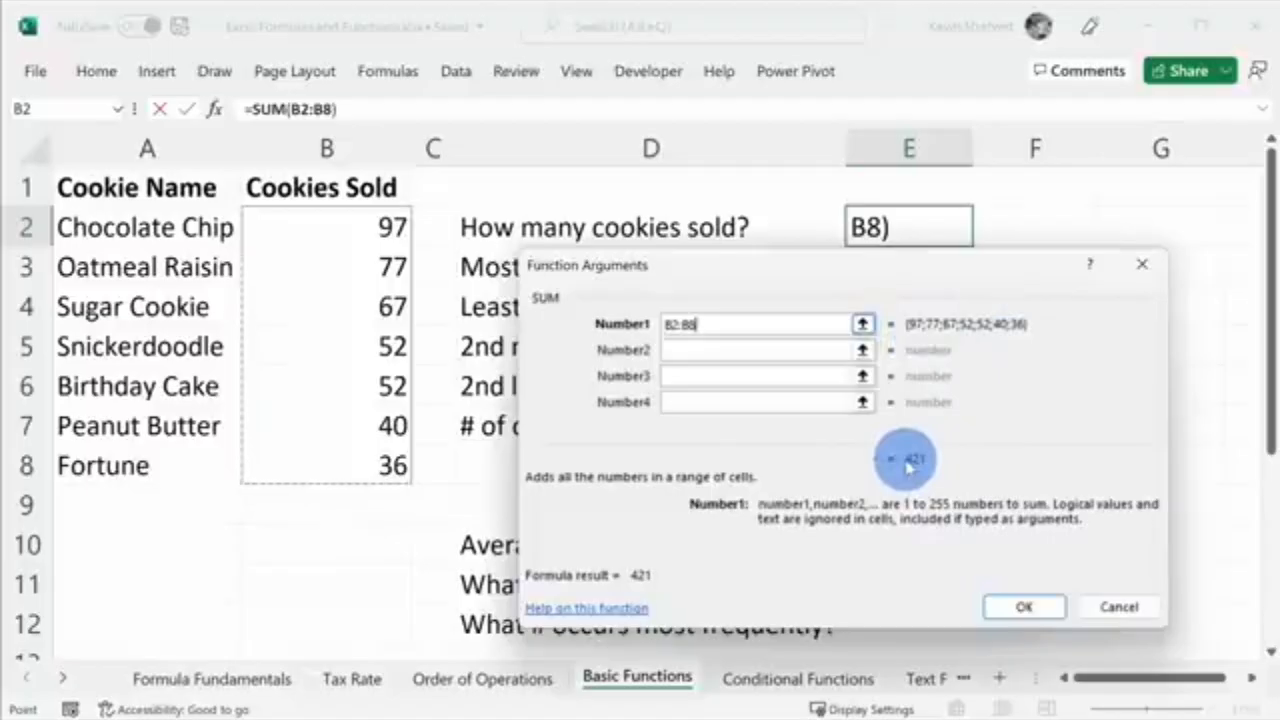
left_click(1047, 606)
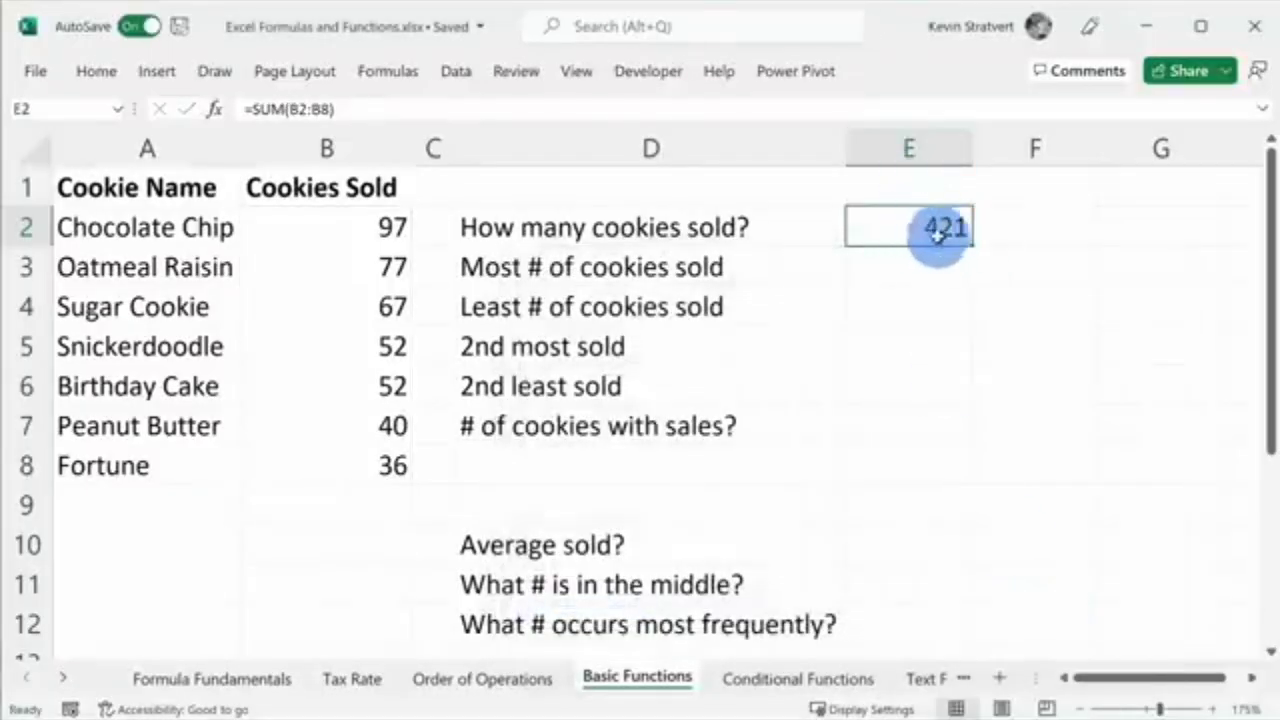
Examine the sales values in B2:B8 and the parts of E2's SUM formula: equals sign, function name and arguments in parentheses
left_click_drag(351, 223, 346, 463)
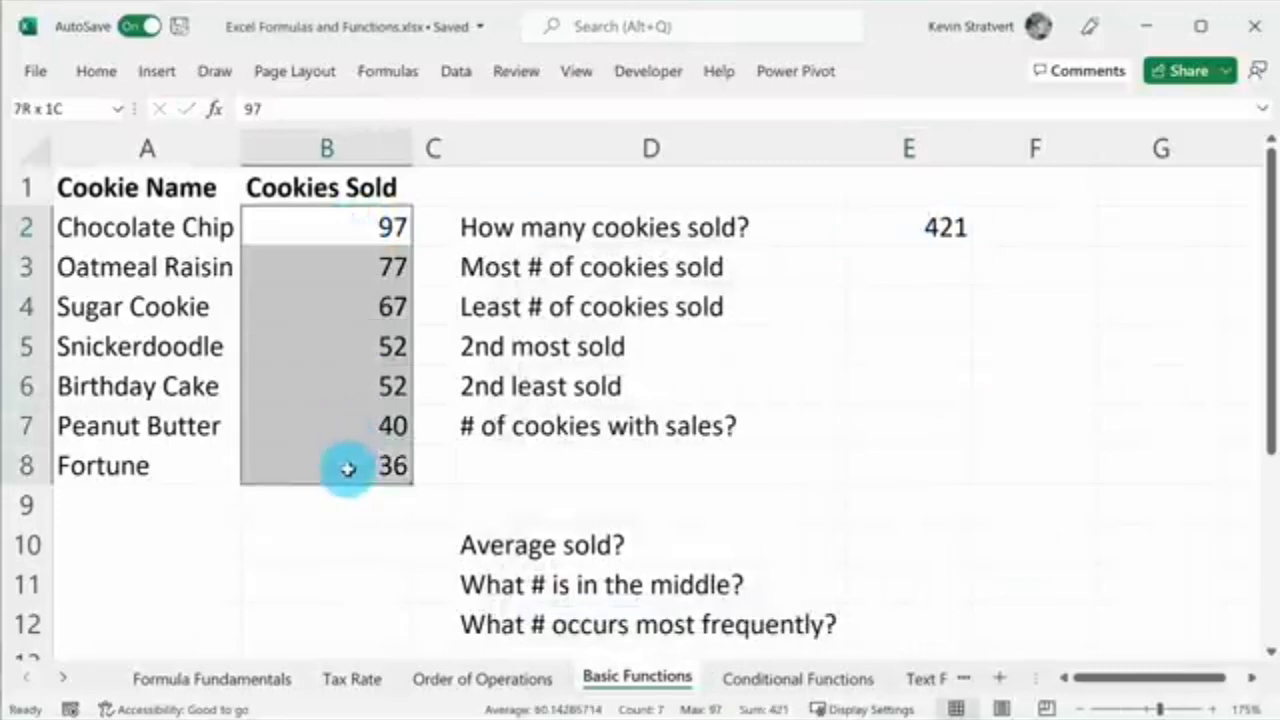
left_click(874, 214)
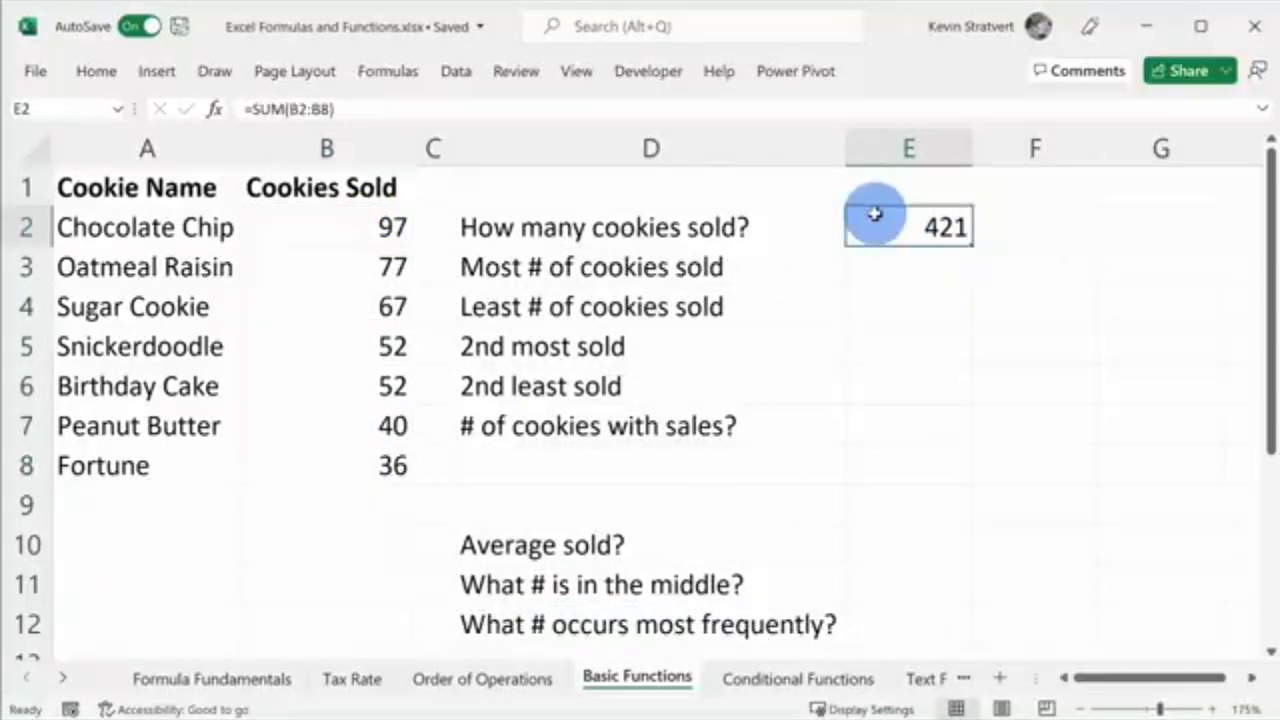
double_click(874, 214)
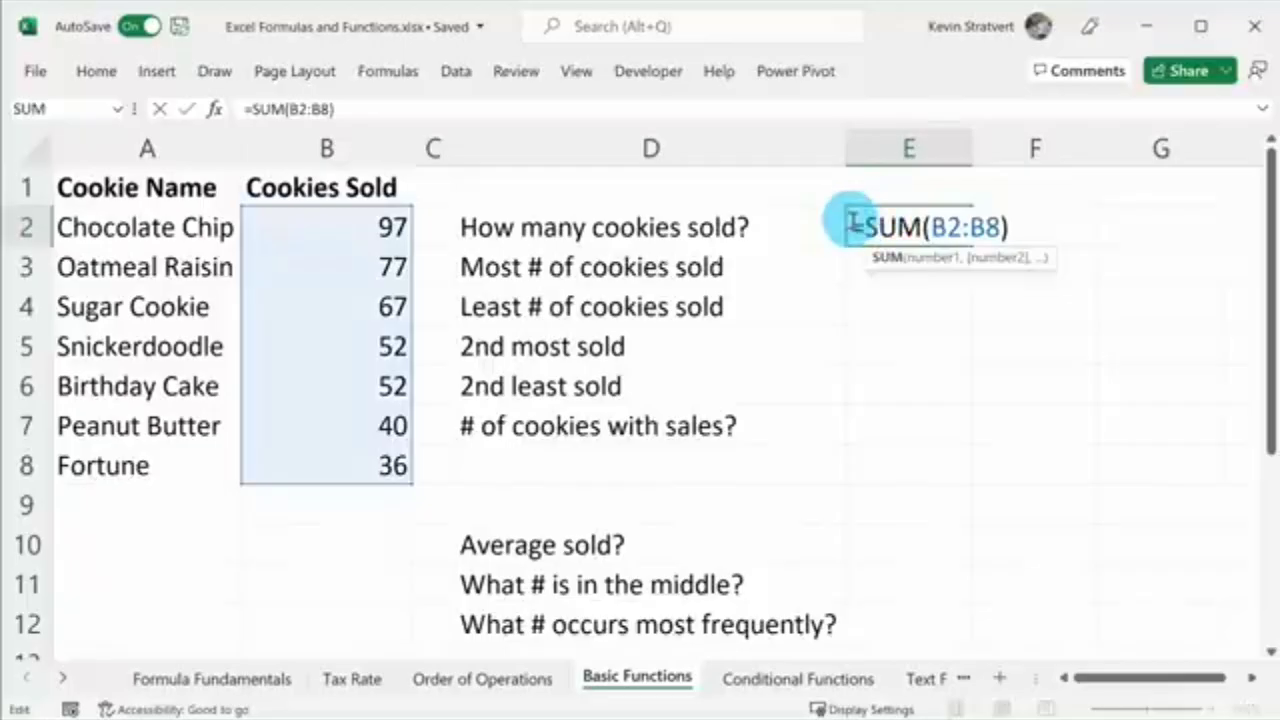
left_click(858, 224)
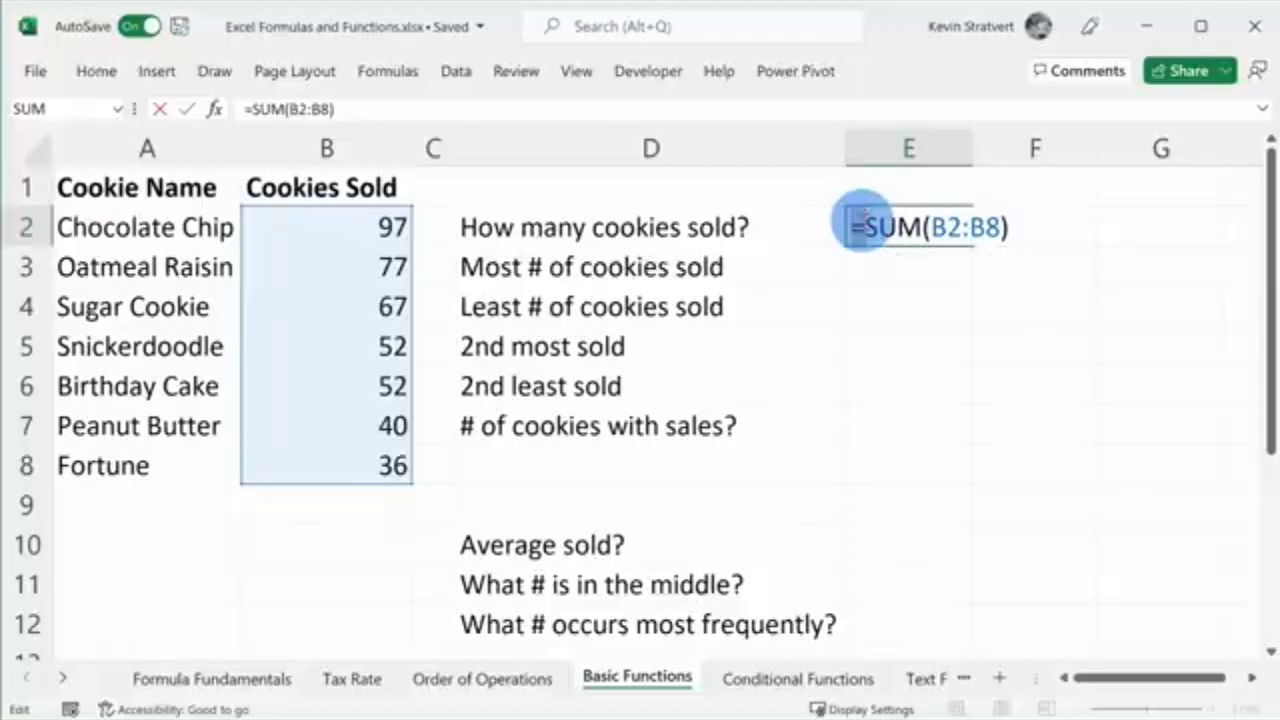
left_click_drag(858, 224, 1000, 228)
left_click(940, 228)
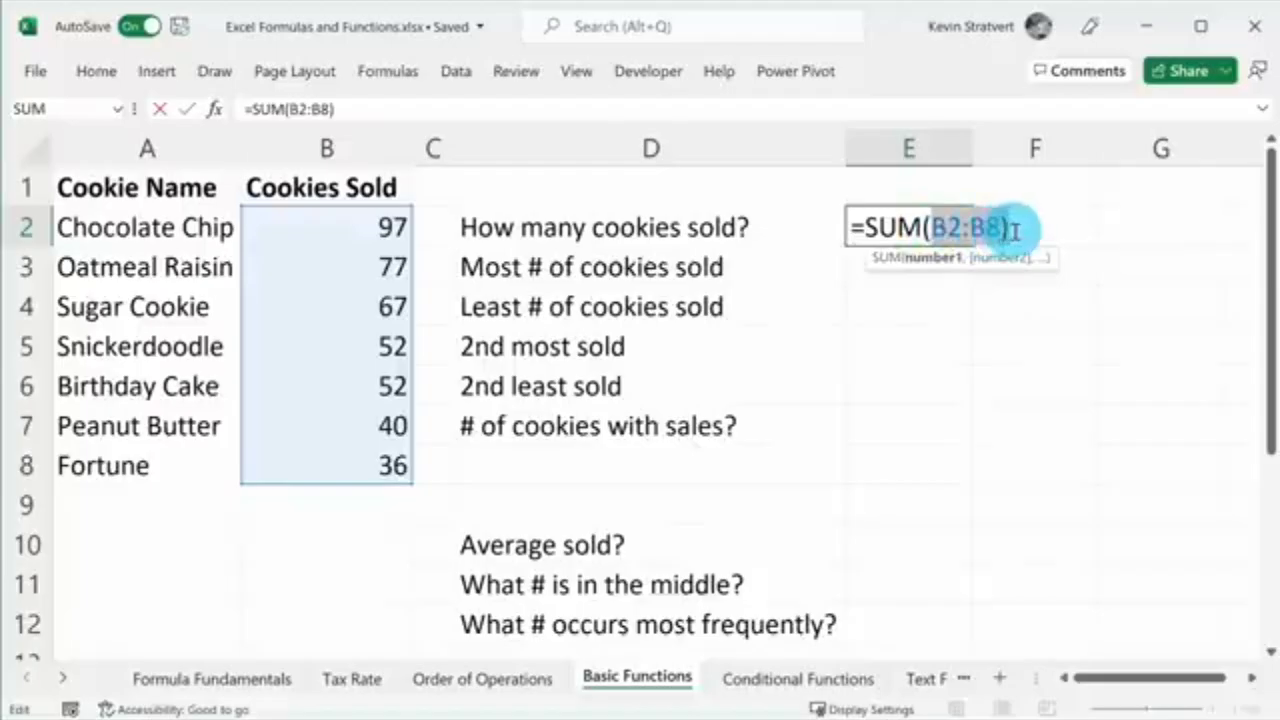
left_click(1014, 231)
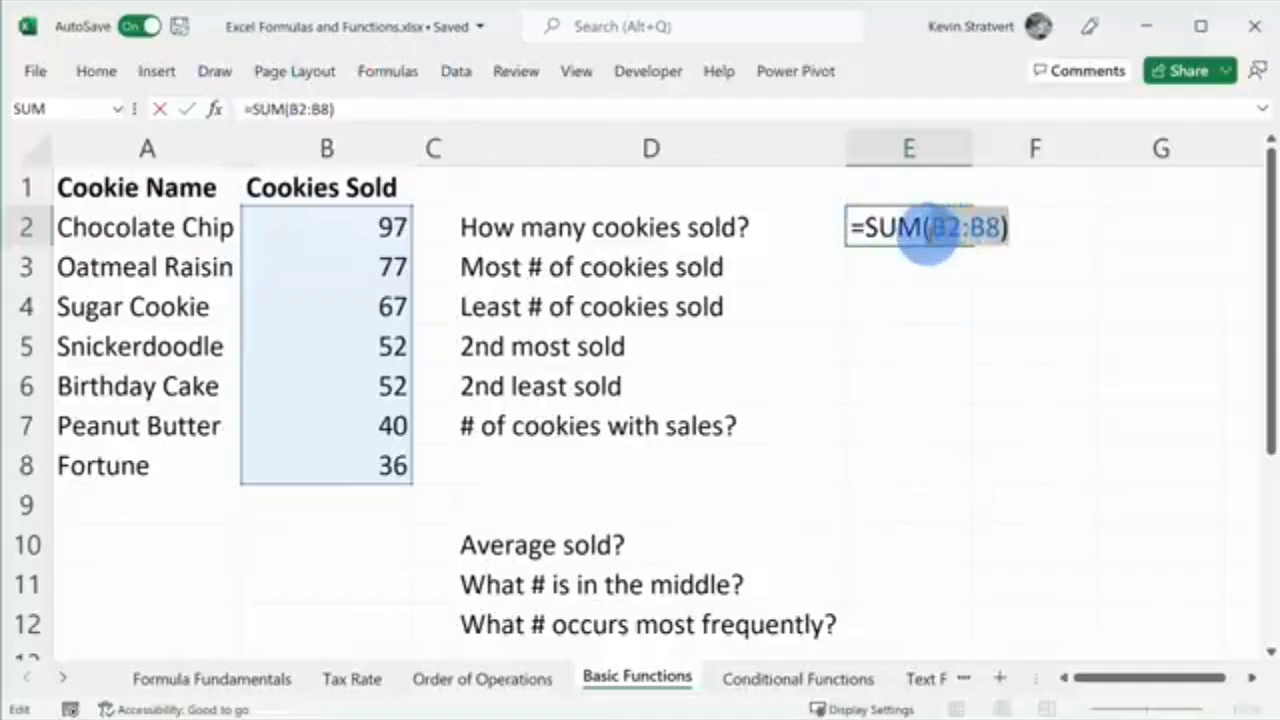
left_click(1060, 228)
left_click(1046, 277)
Show the text of E2's formula in F2 with =FORMULATEXT(E2)
left_click(1046, 229)
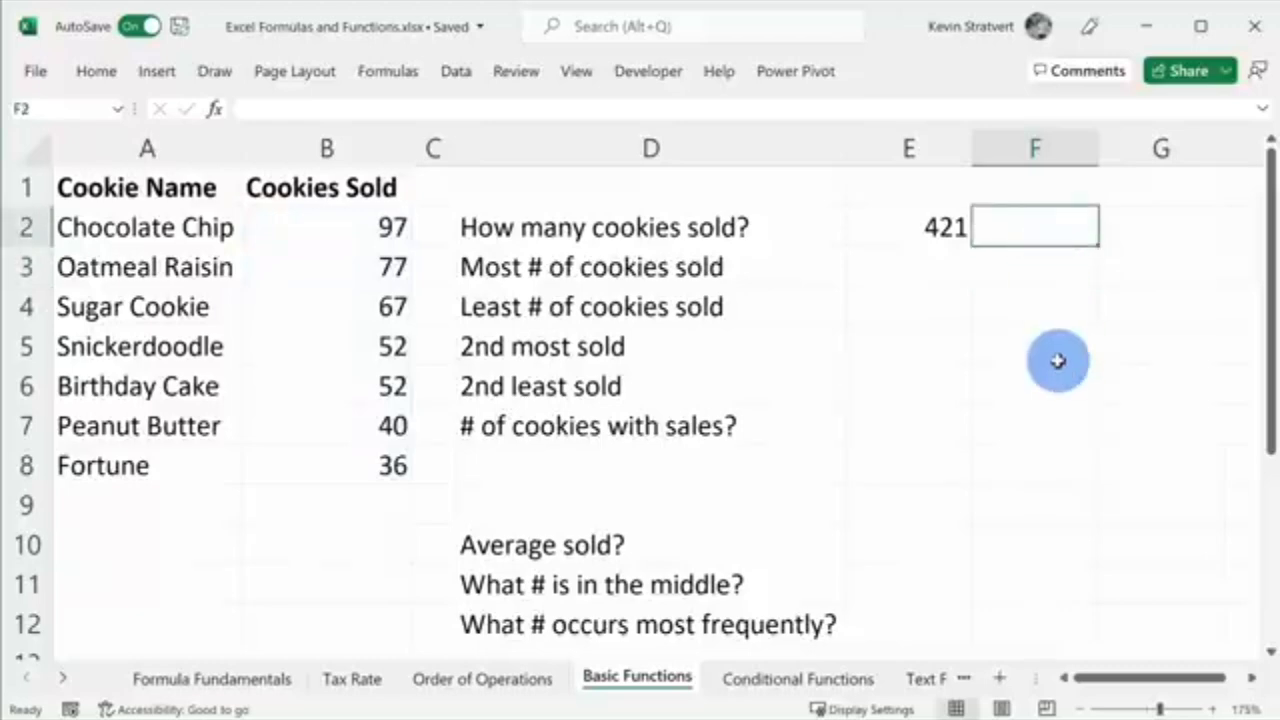
type("=")
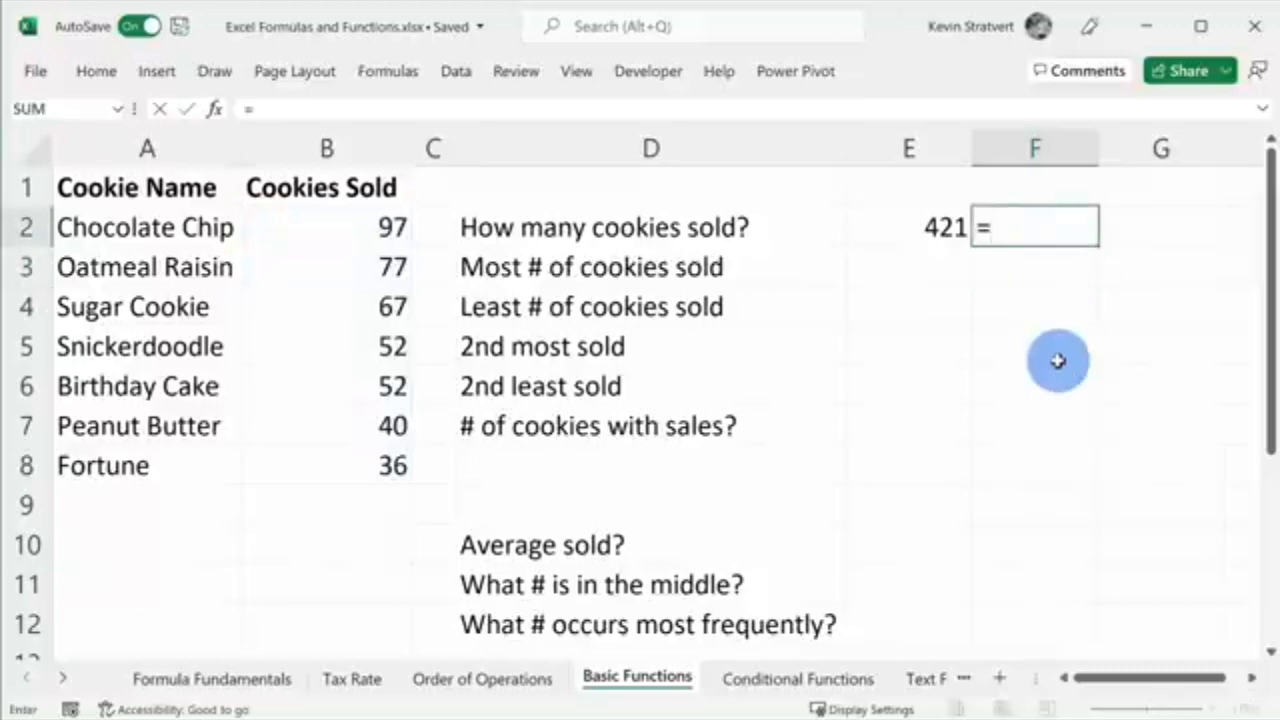
type("formula")
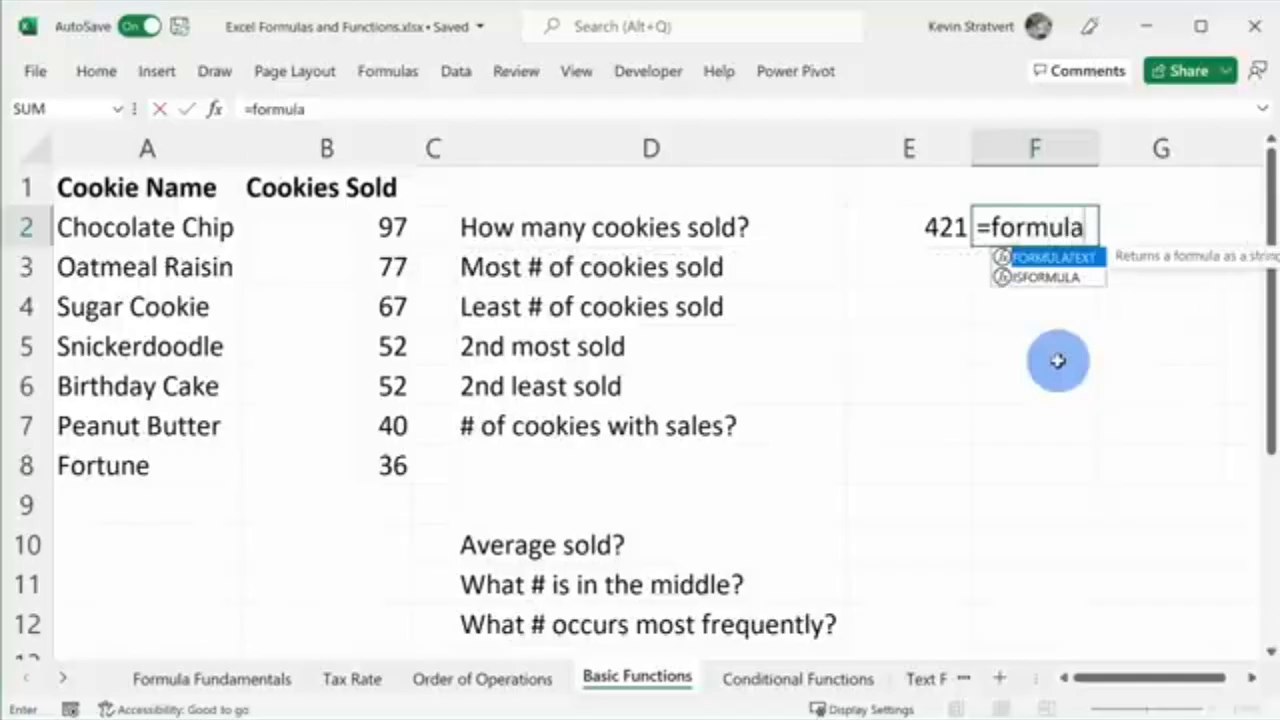
type("text(")
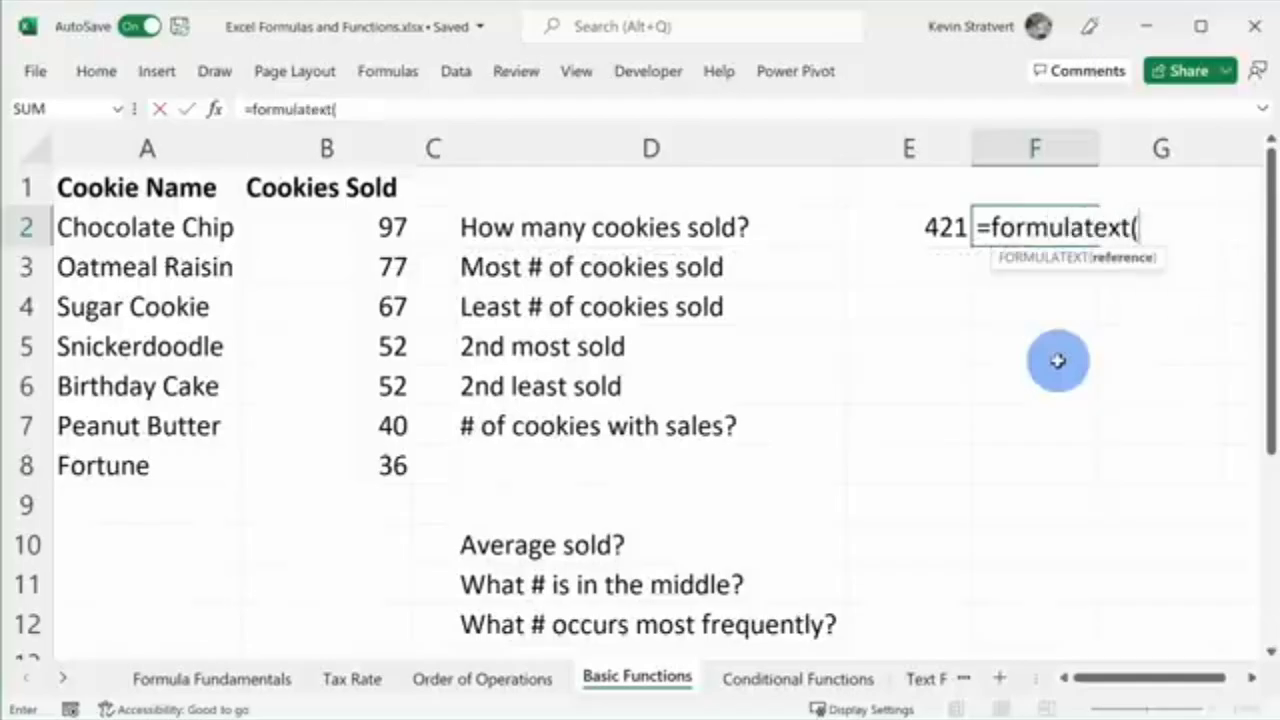
left_click(889, 242)
type(")")
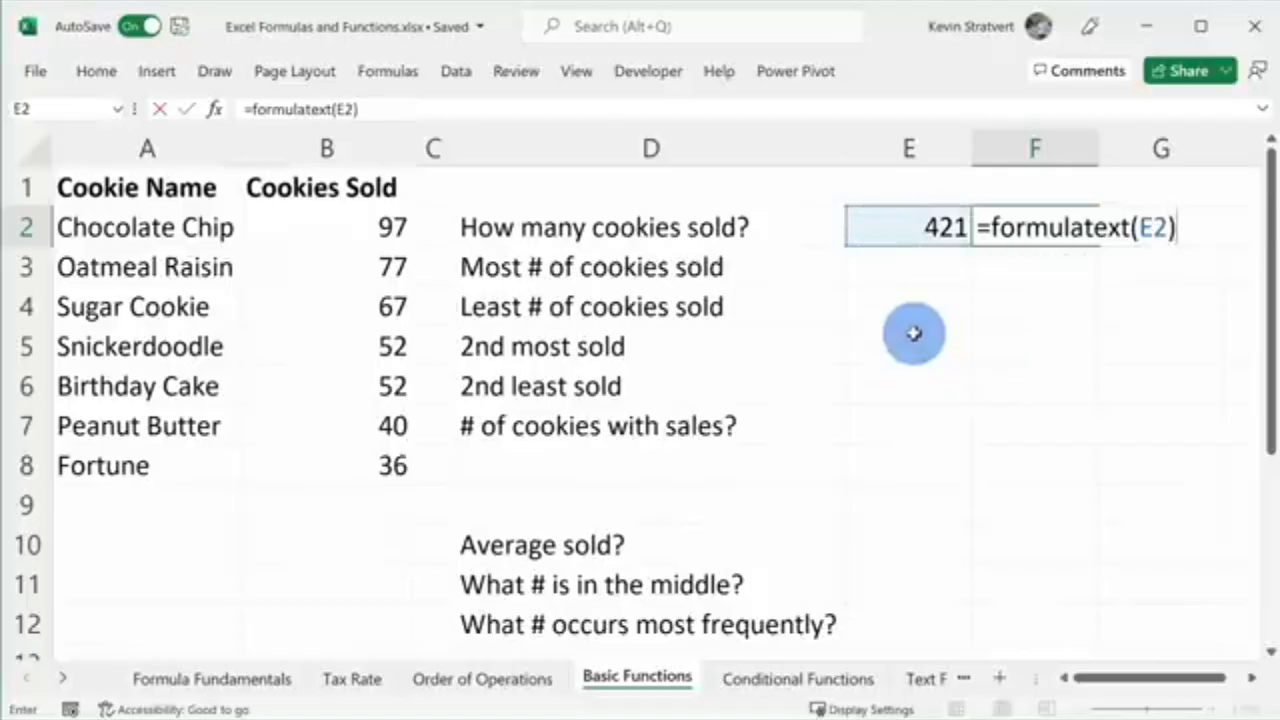
key("Return")
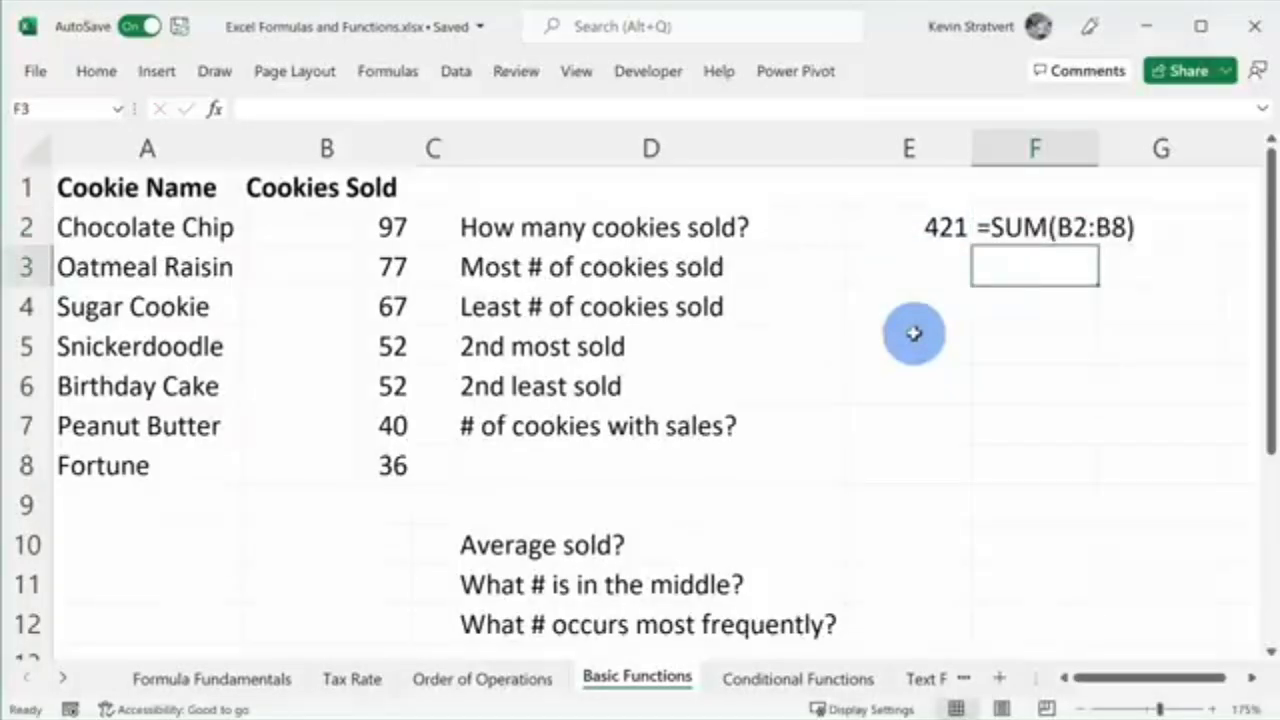
Compare the FORMULATEXT formula in F2 with the SUM formula in E2
key("Up")
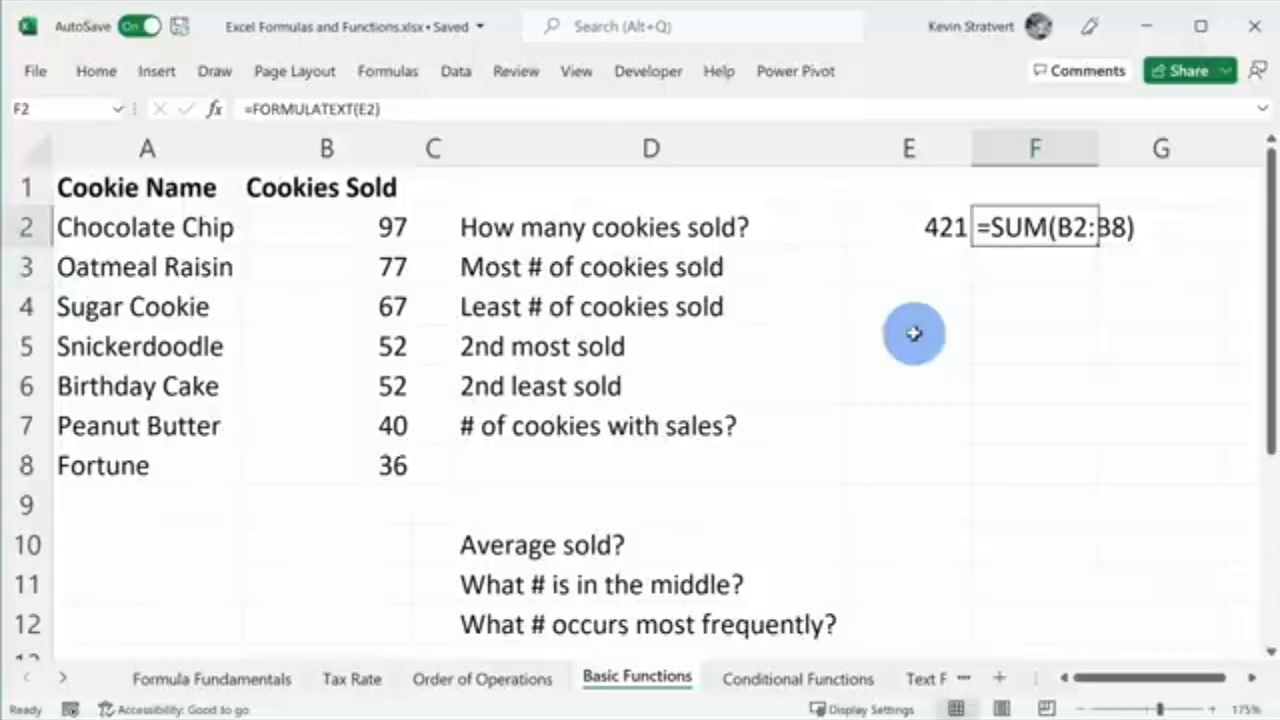
left_click(883, 223)
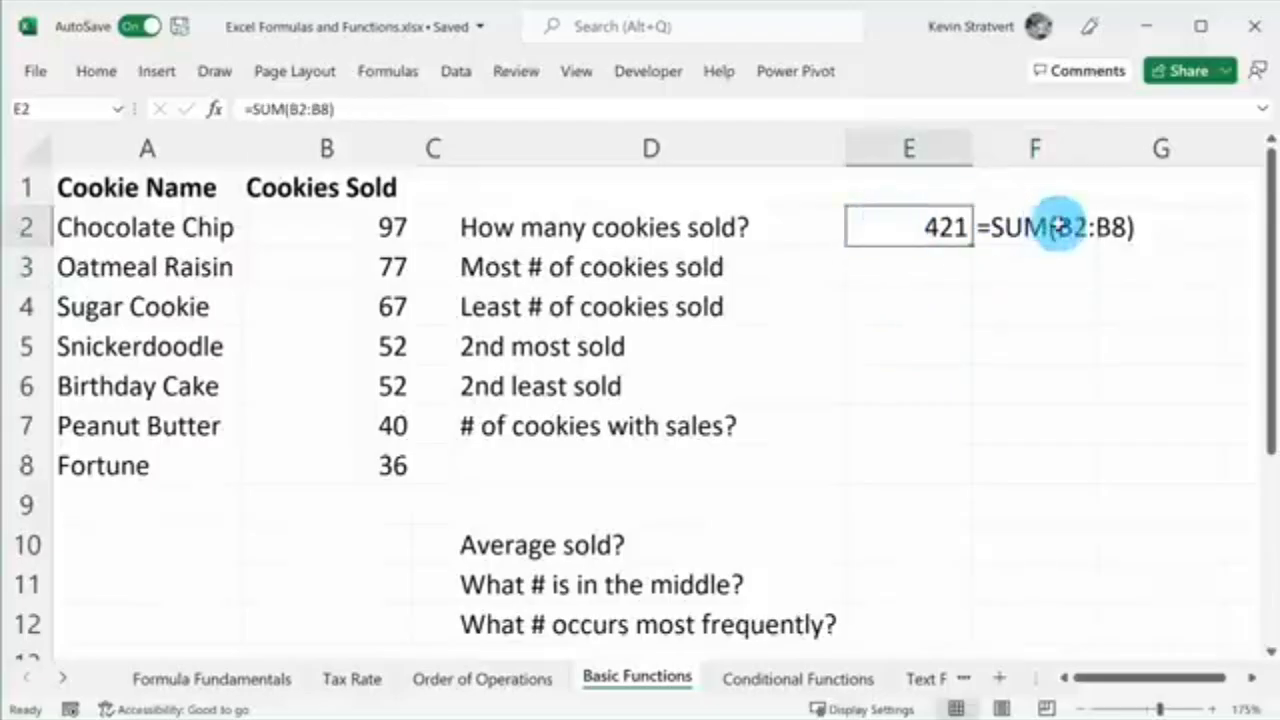
left_click(1057, 223)
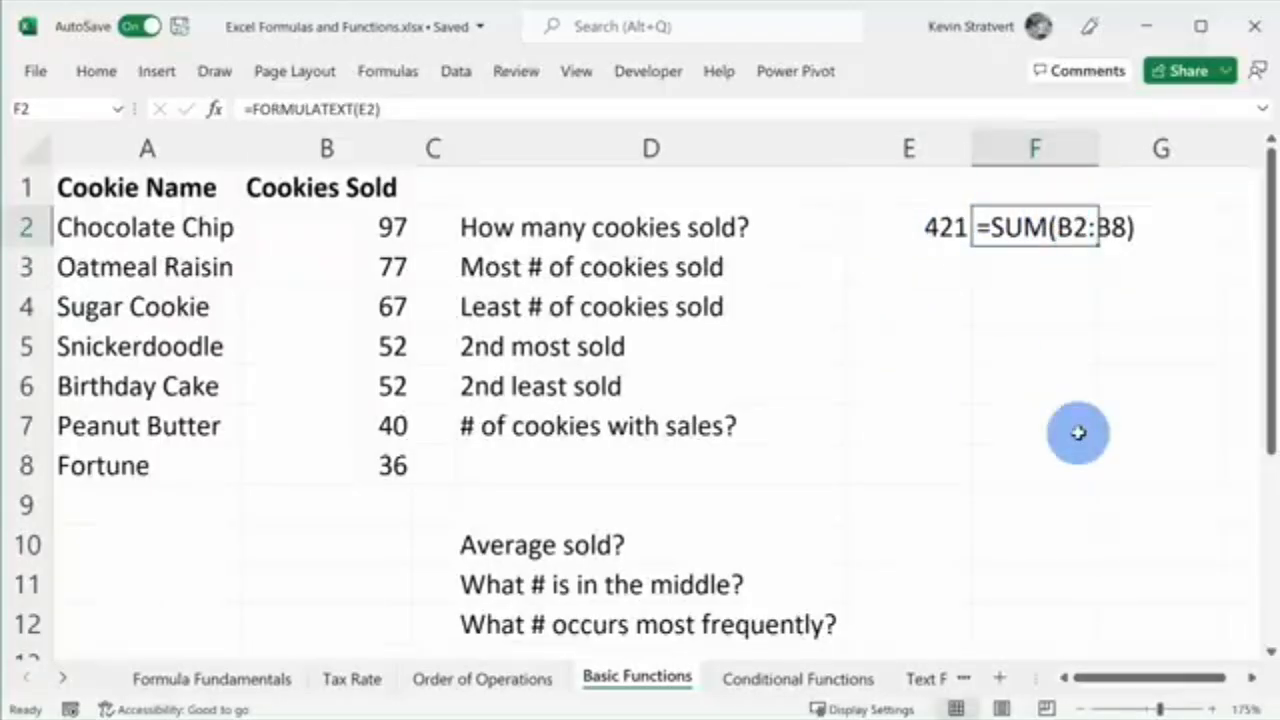
left_click(908, 236)
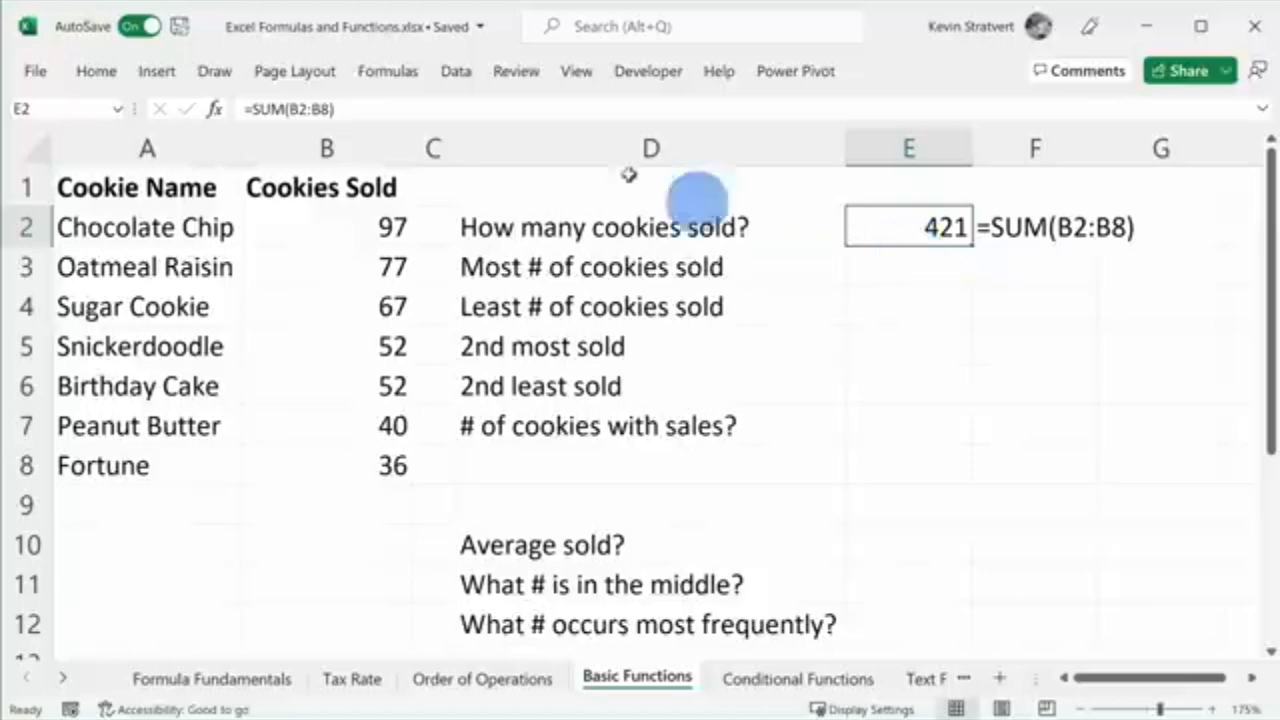
Examine the function library's Financial, Logical and Text categories and the functions offered under AutoSum
left_click(385, 70)
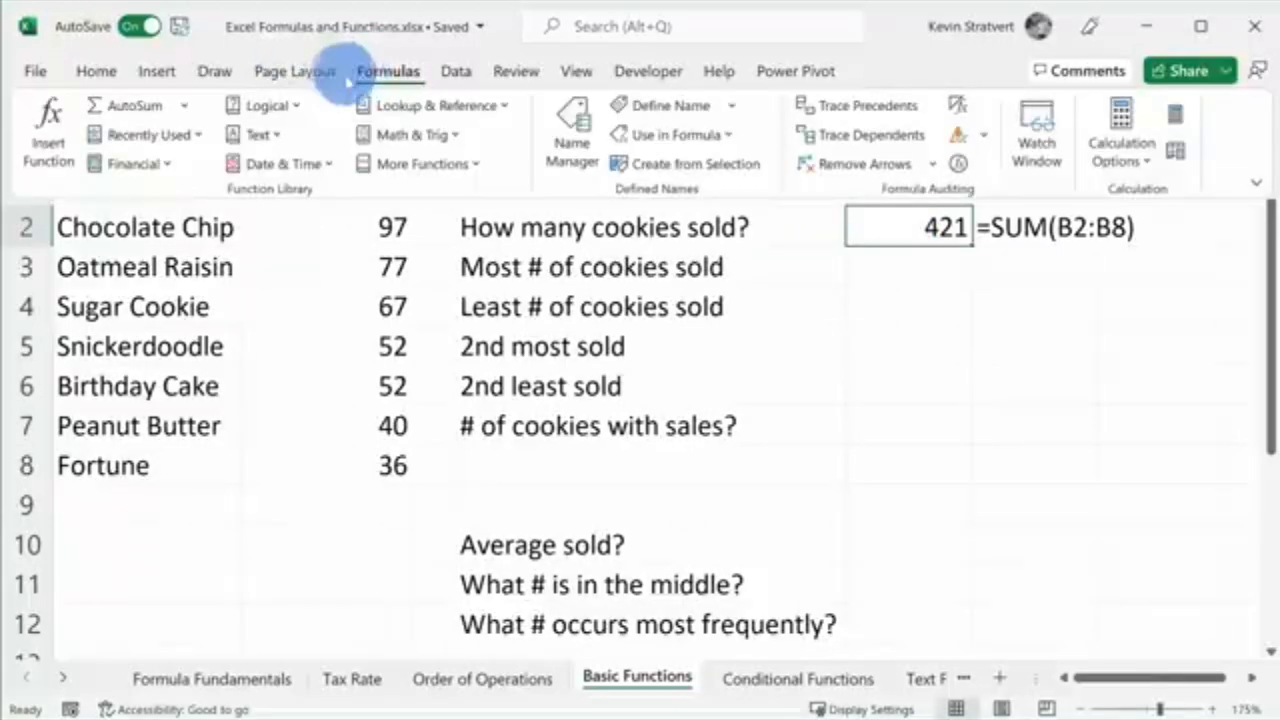
left_click(160, 164)
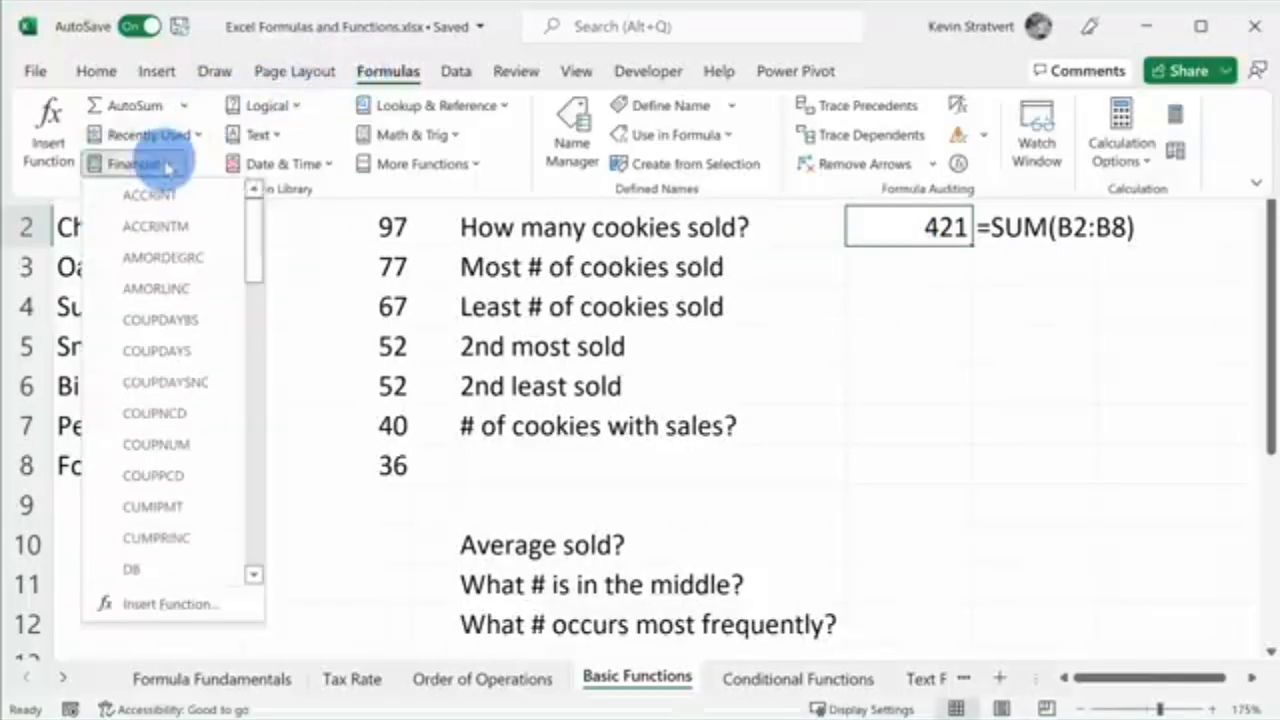
scroll(163, 251, "down", 5)
scroll(163, 251, "up", 5)
left_click(290, 105)
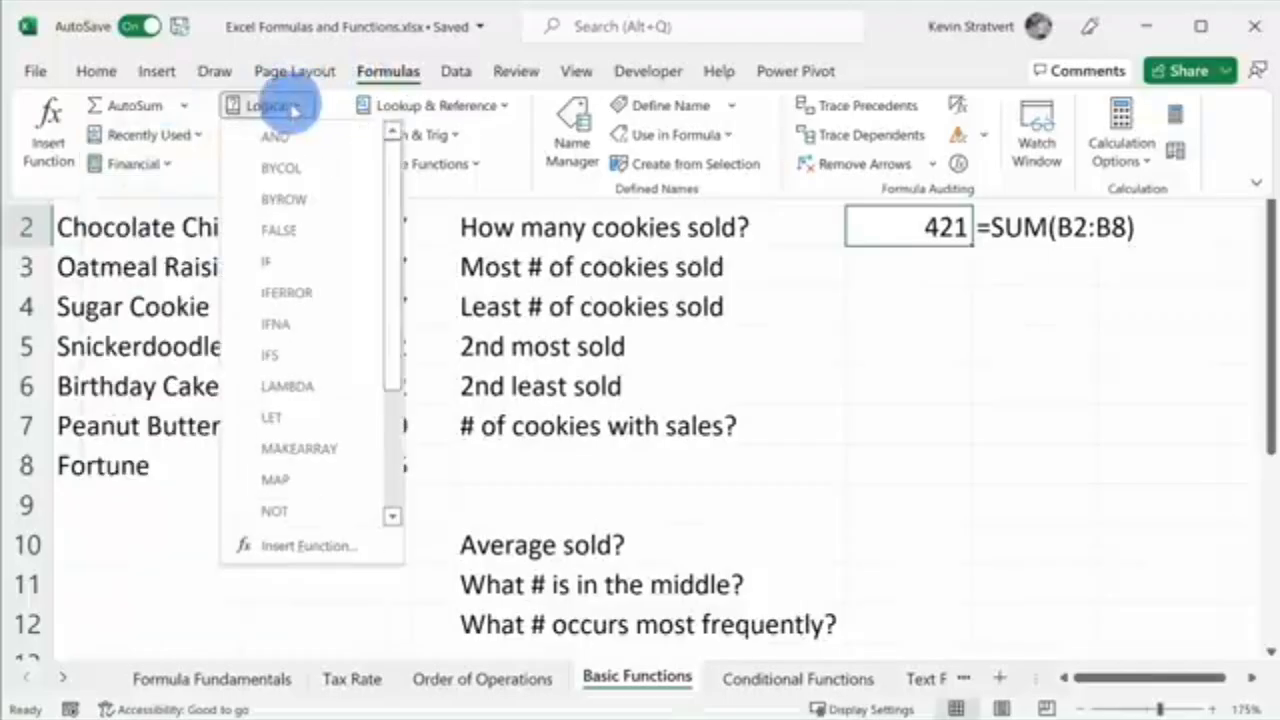
left_click(290, 105)
left_click(263, 134)
scroll(265, 258, "down", 7)
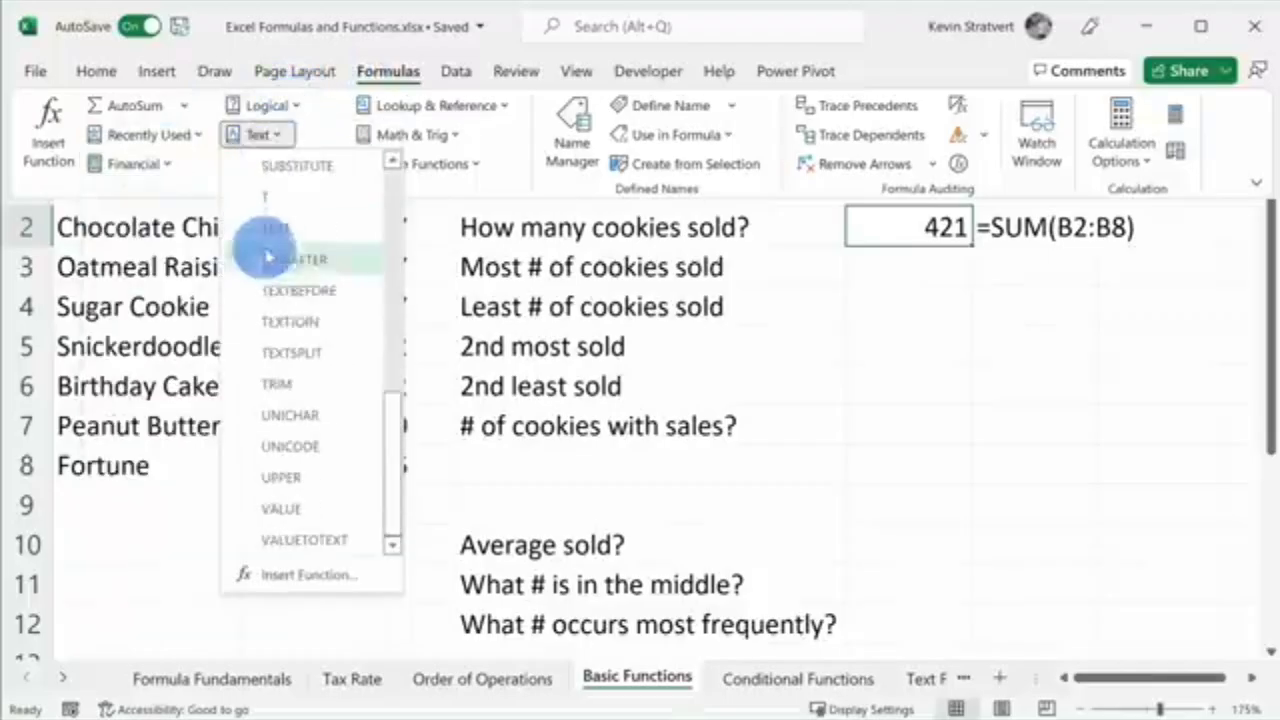
scroll(268, 257, "up", 7)
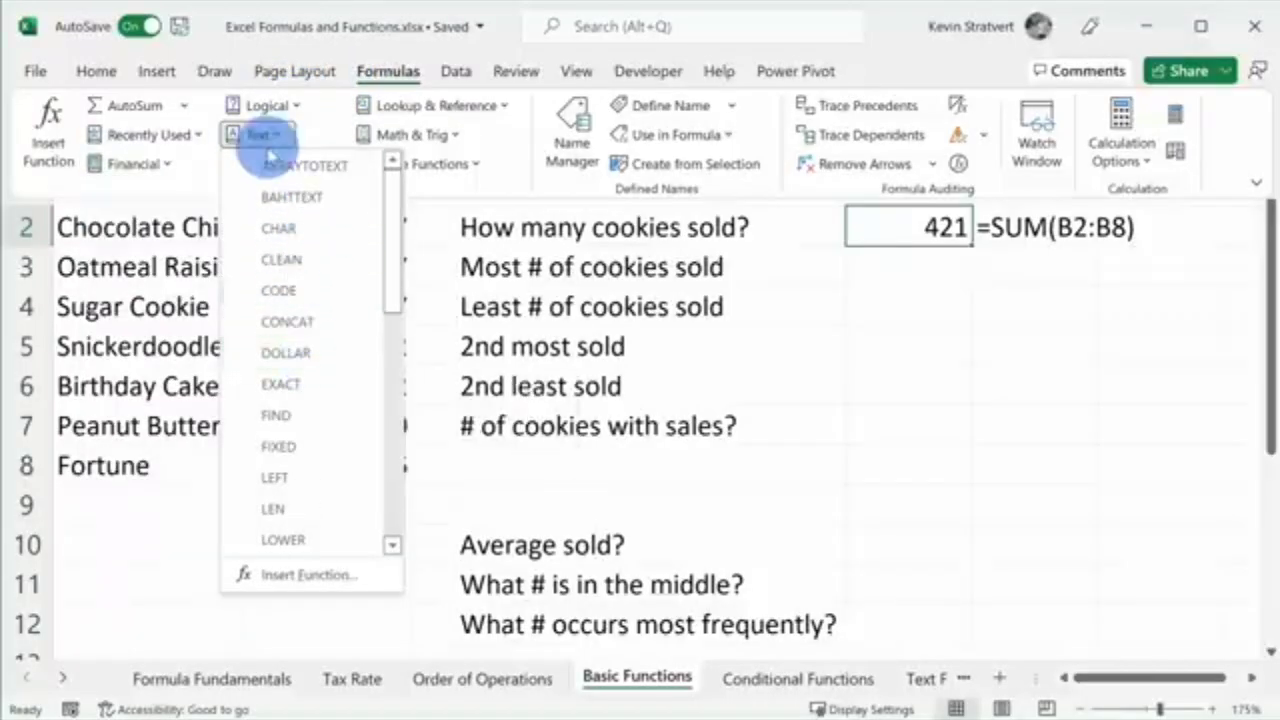
left_click(276, 136)
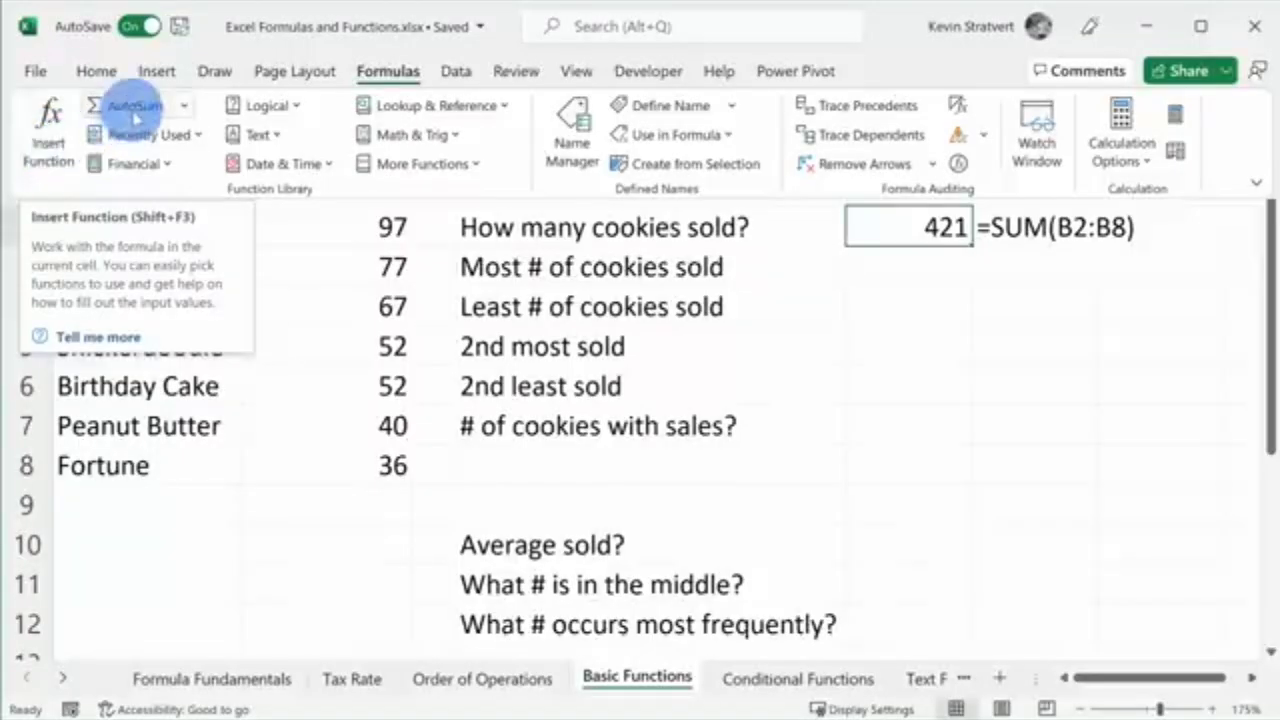
left_click(186, 105)
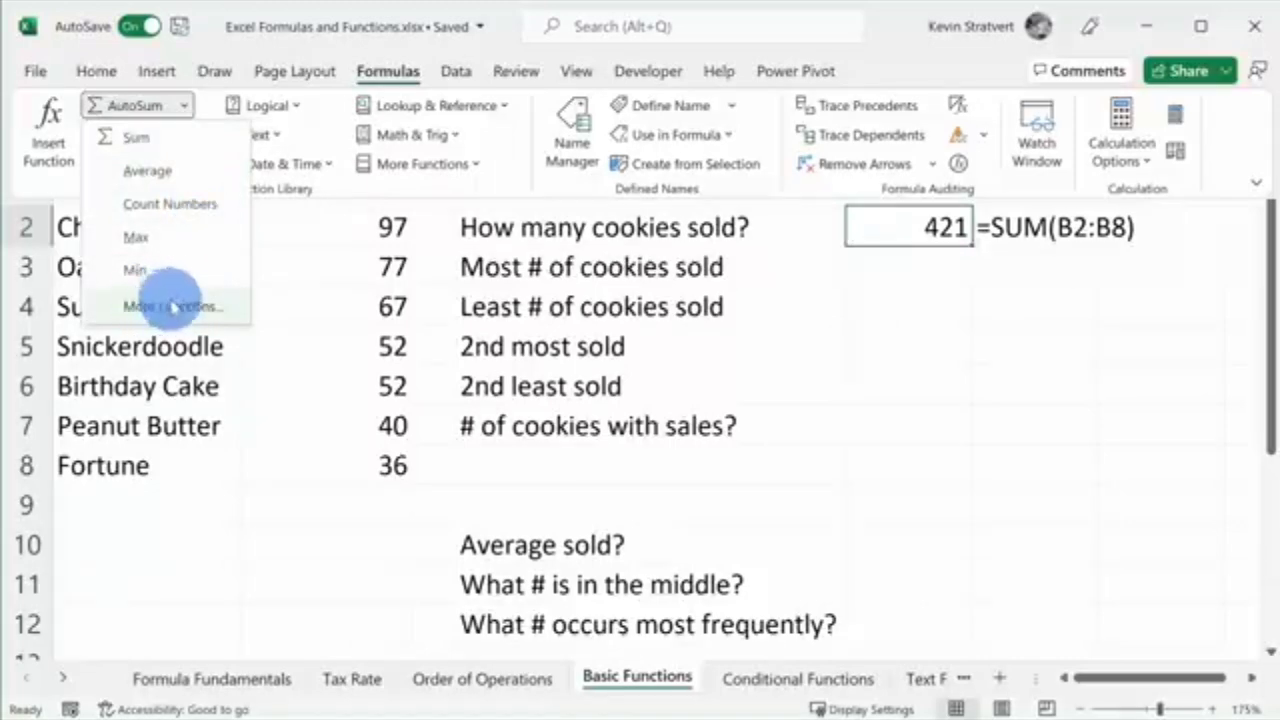
left_click(384, 527)
left_click(362, 505)
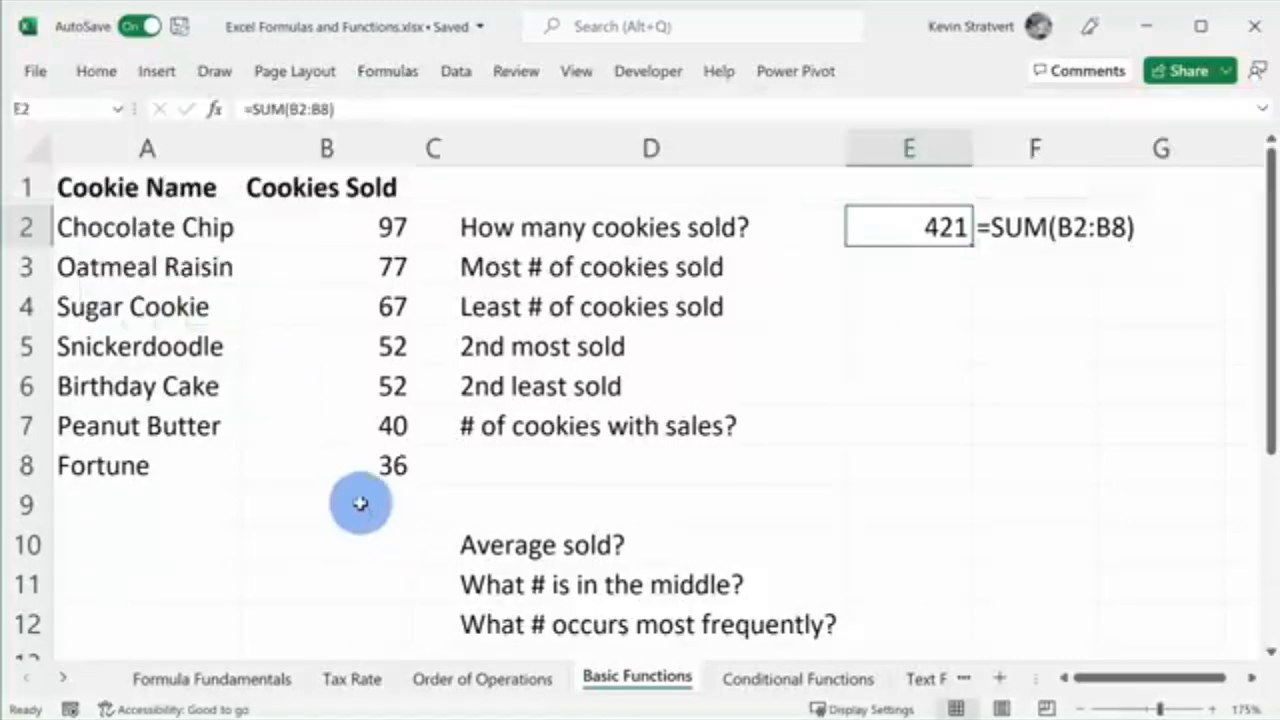
Total the cookies sold with AutoSum in B9, below the sales values, and clear that cell again
left_click(361, 507)
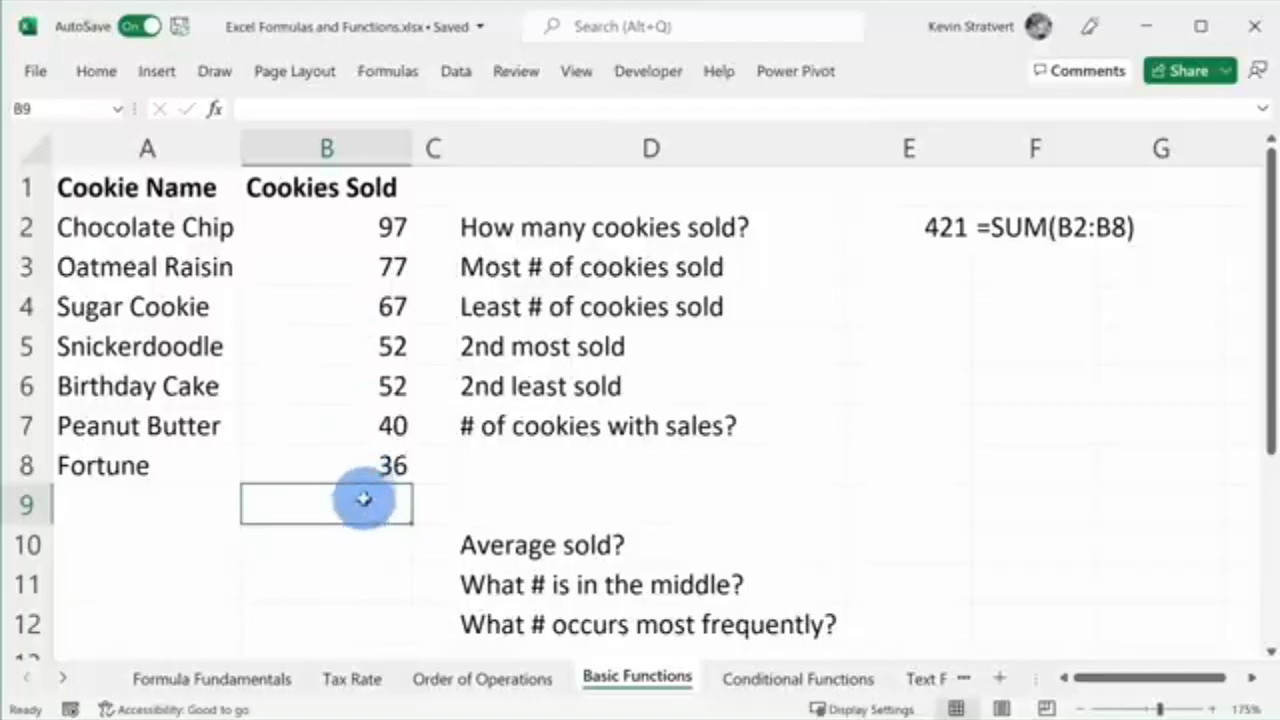
left_click(387, 71)
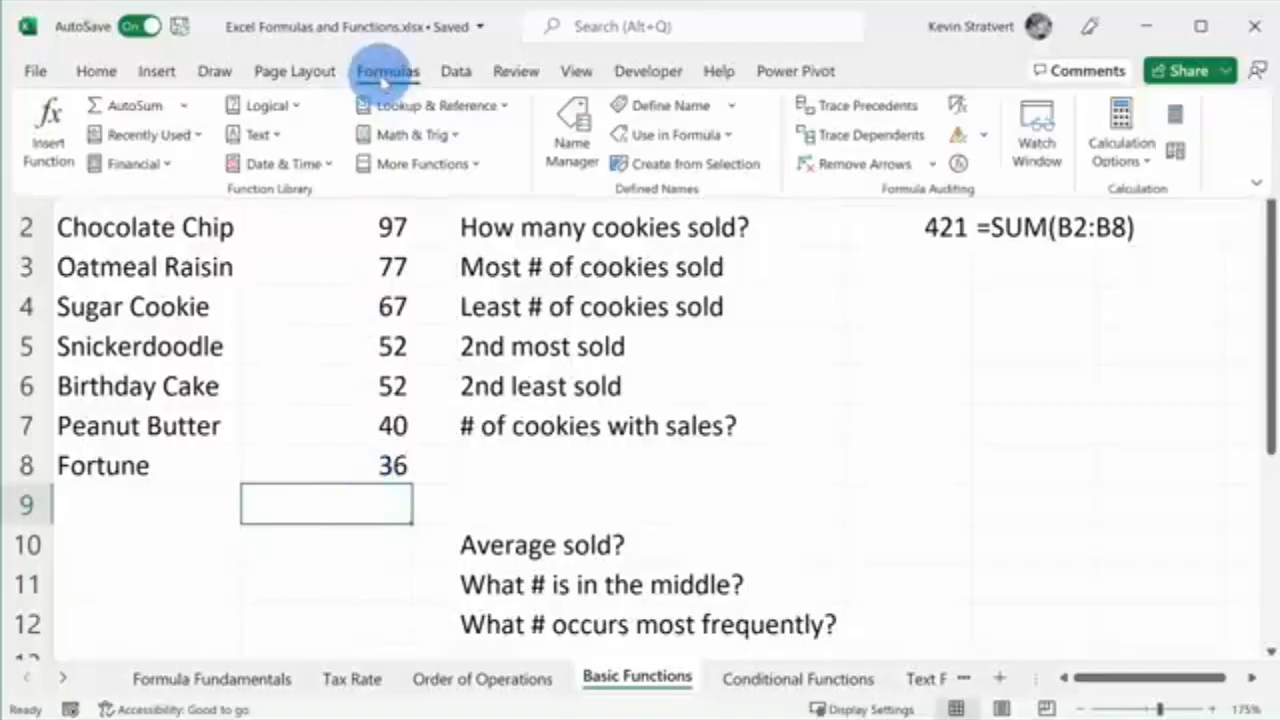
left_click(124, 106)
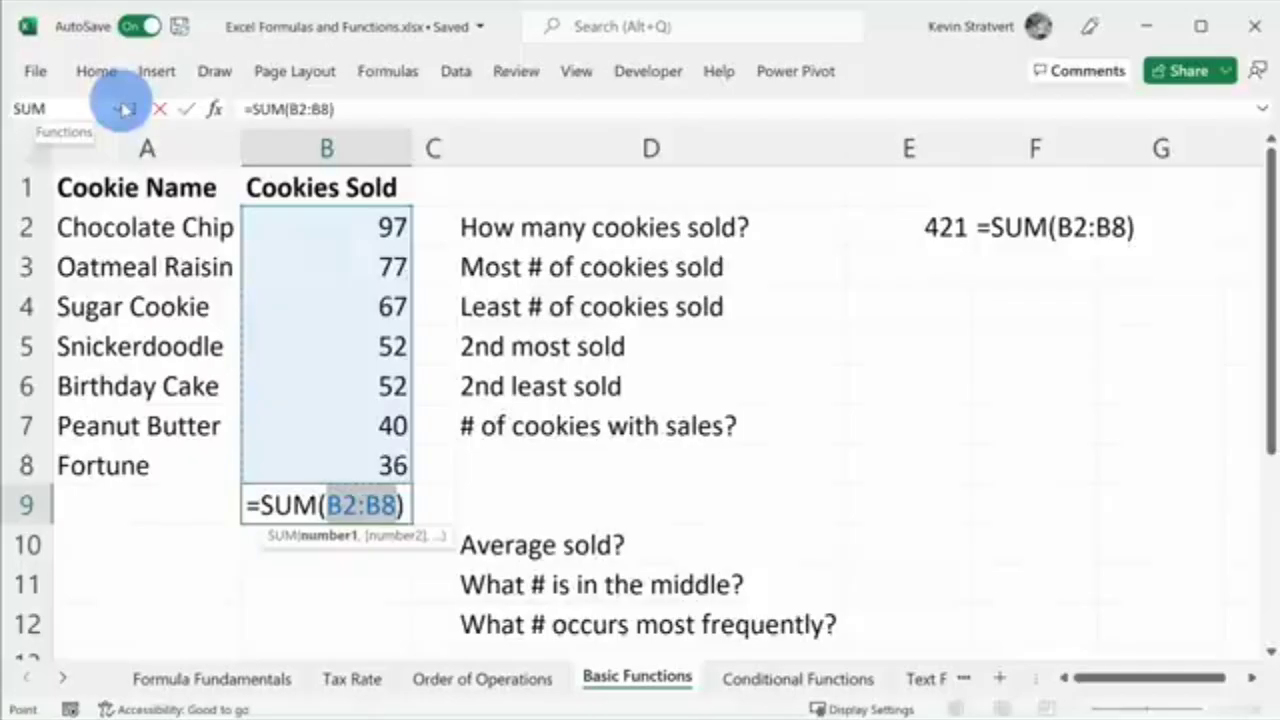
key("Return")
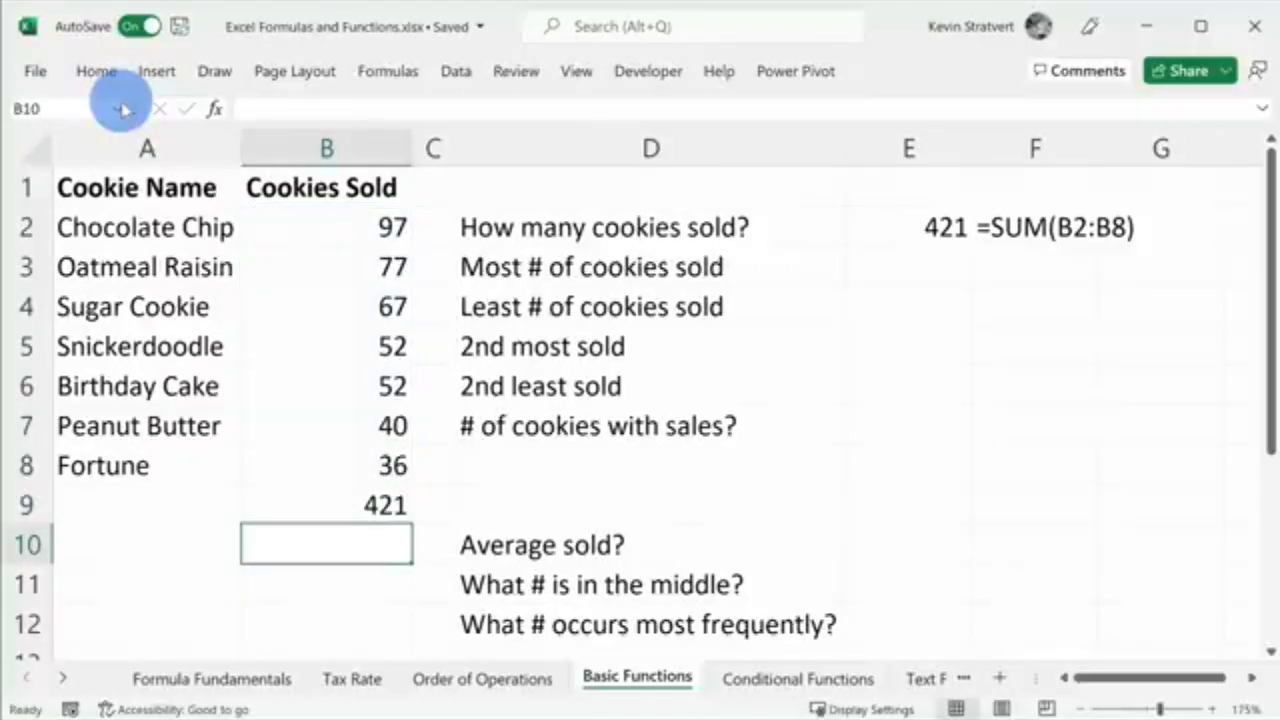
key("Up")
key("Delete")
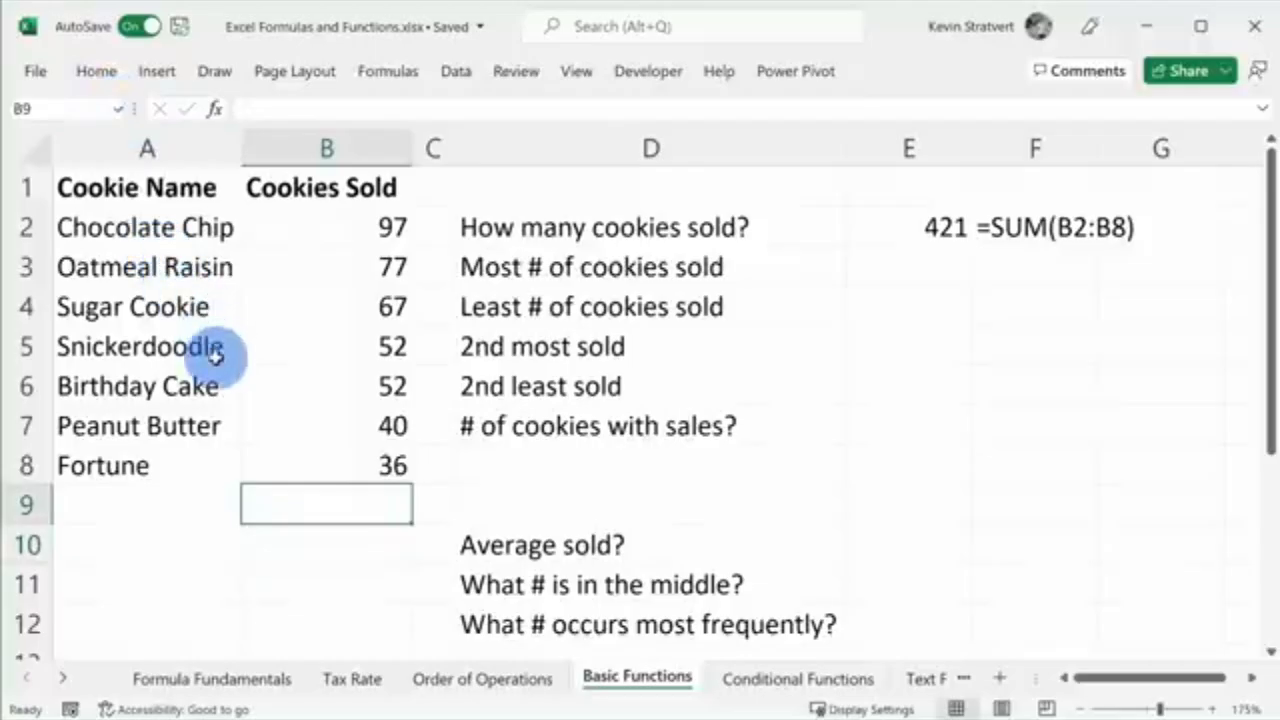
Check the AutoSum option among the editing commands and total B2:B8 in B9 with =SUM(B2:B8)
left_click(97, 72)
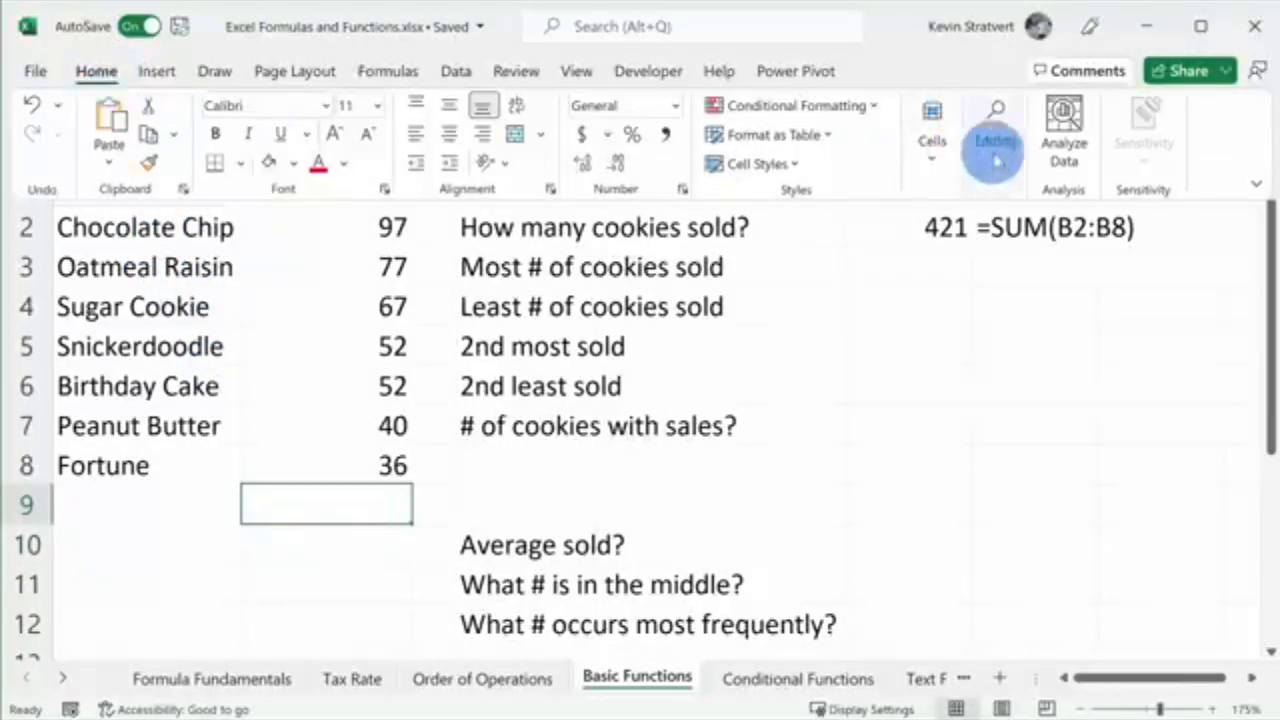
left_click(997, 158)
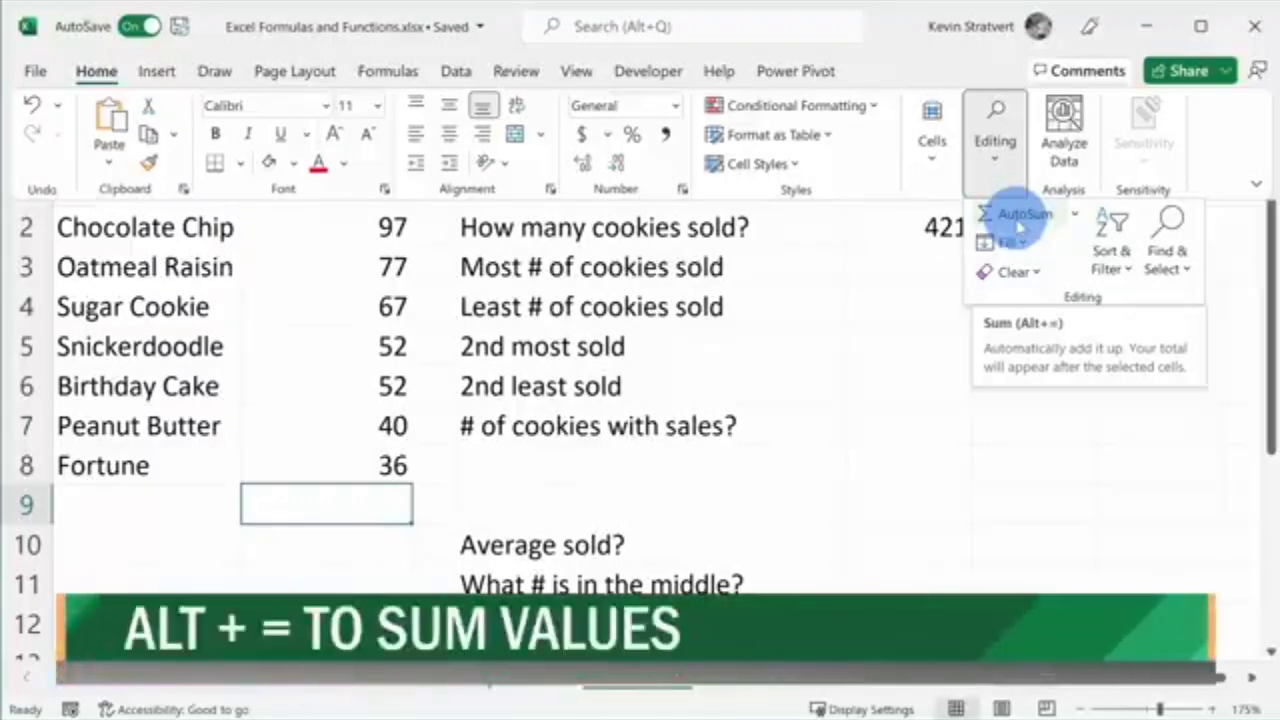
left_click(357, 500)
left_click(380, 500)
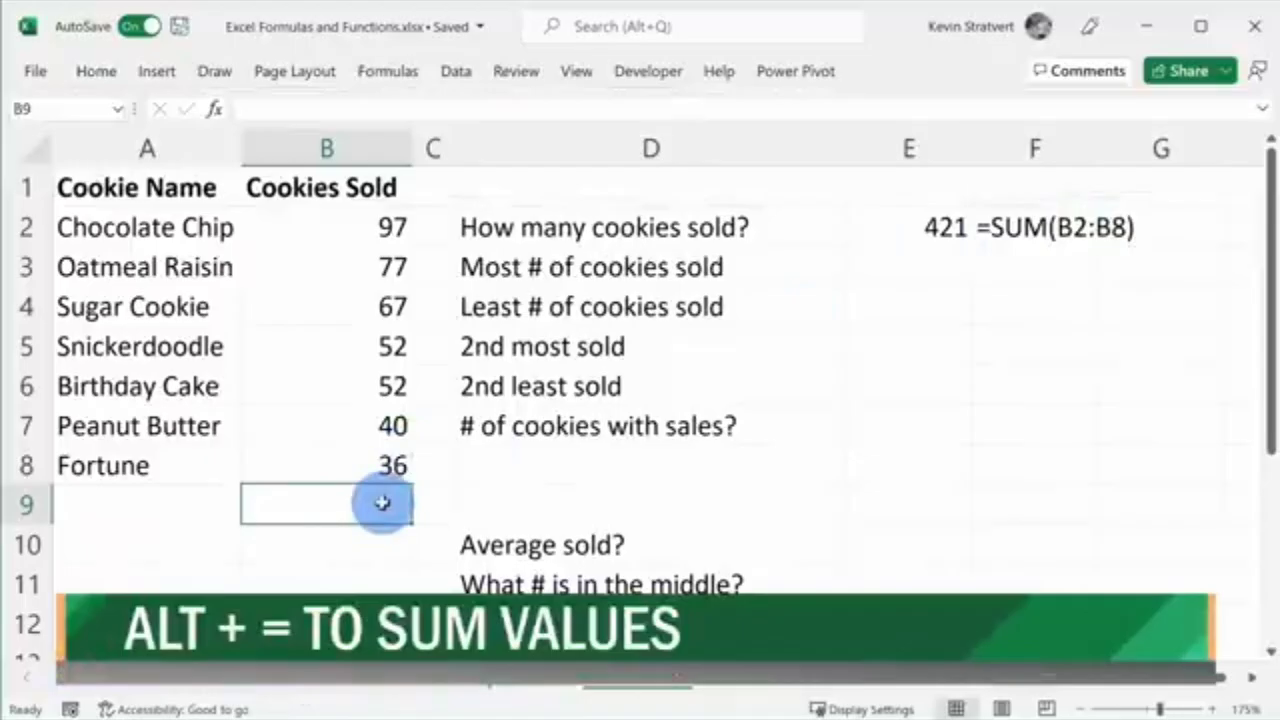
key("alt+equal")
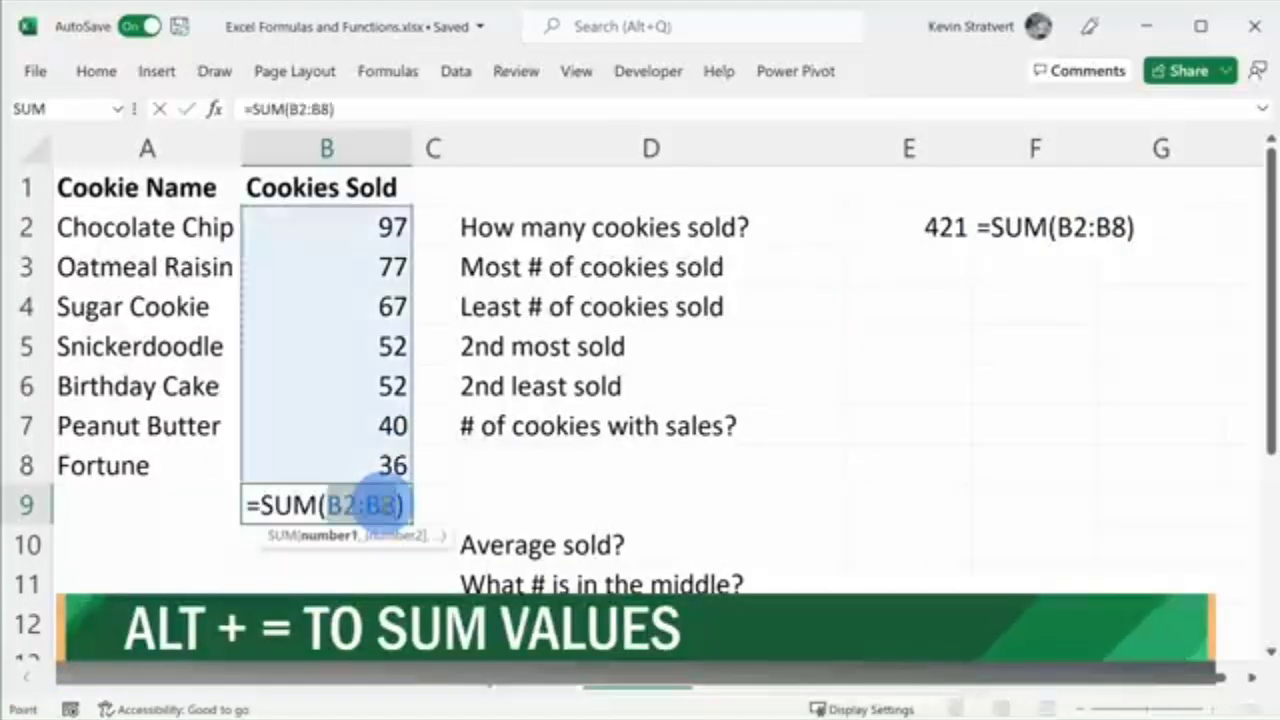
key("Return")
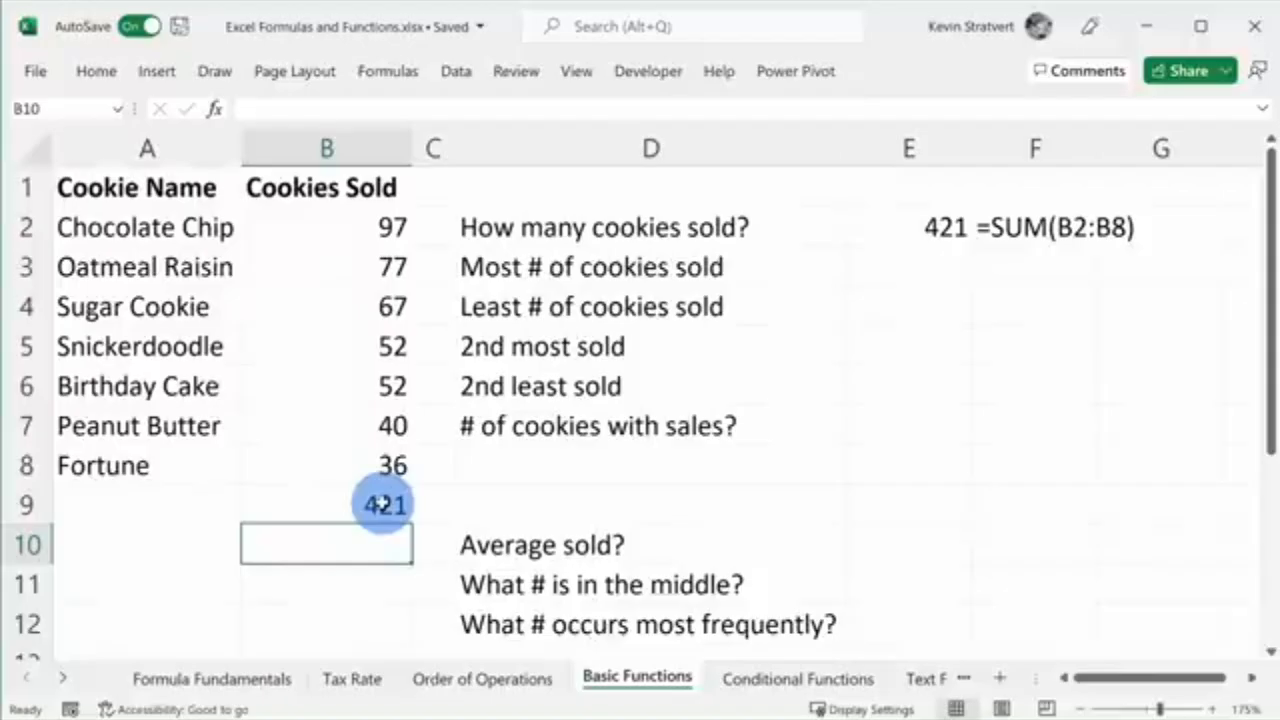
Find the most cookies sold in E3 with the AutoSum Max function over B2:B8
left_click(932, 254)
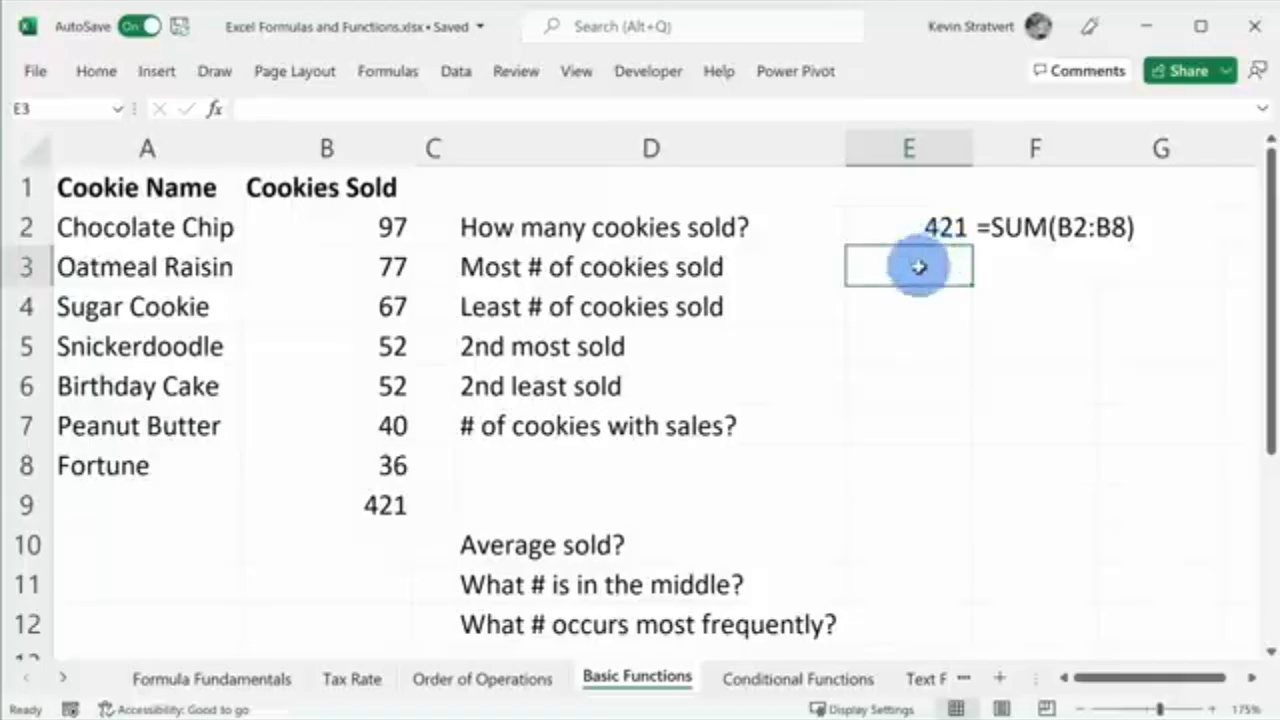
left_click(400, 72)
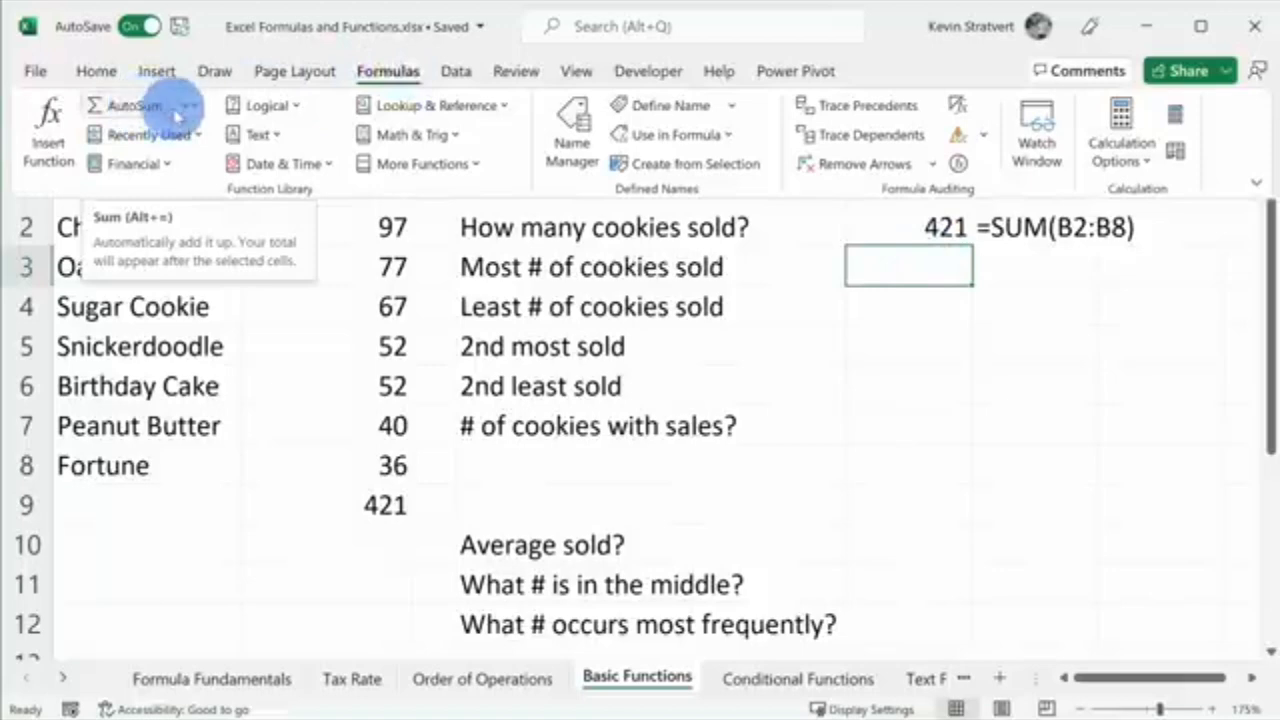
left_click(183, 107)
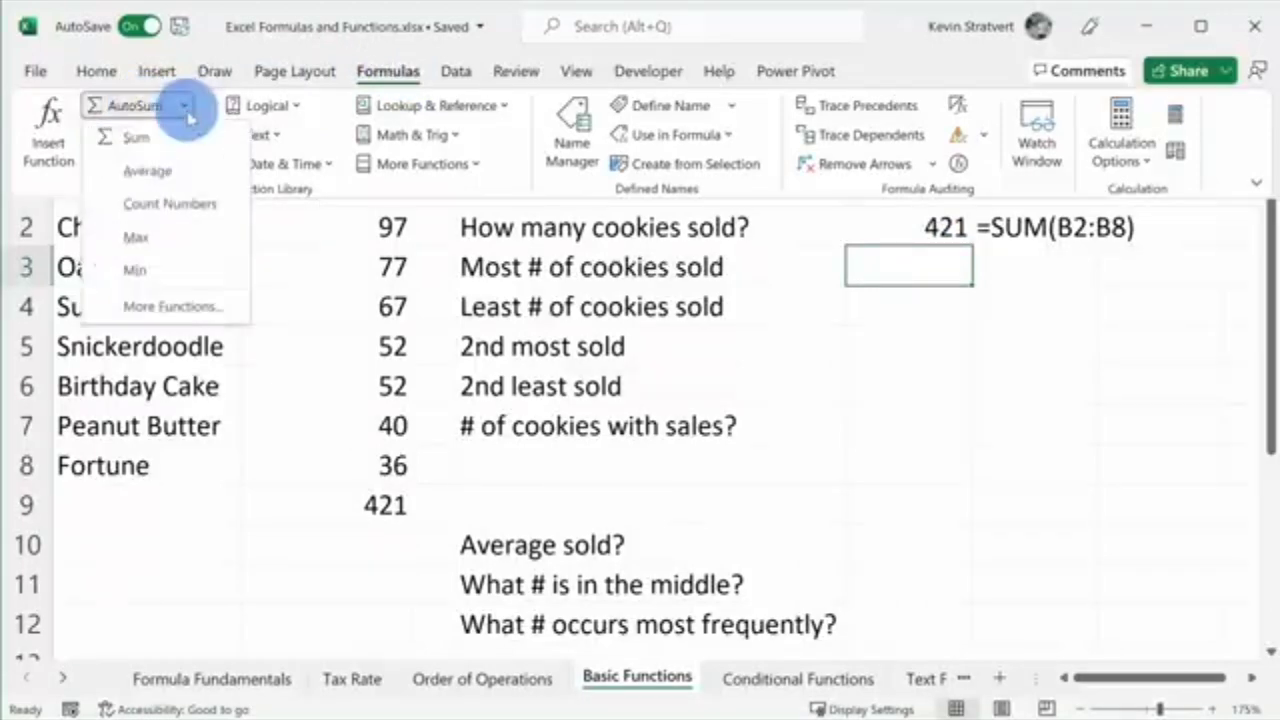
left_click(168, 245)
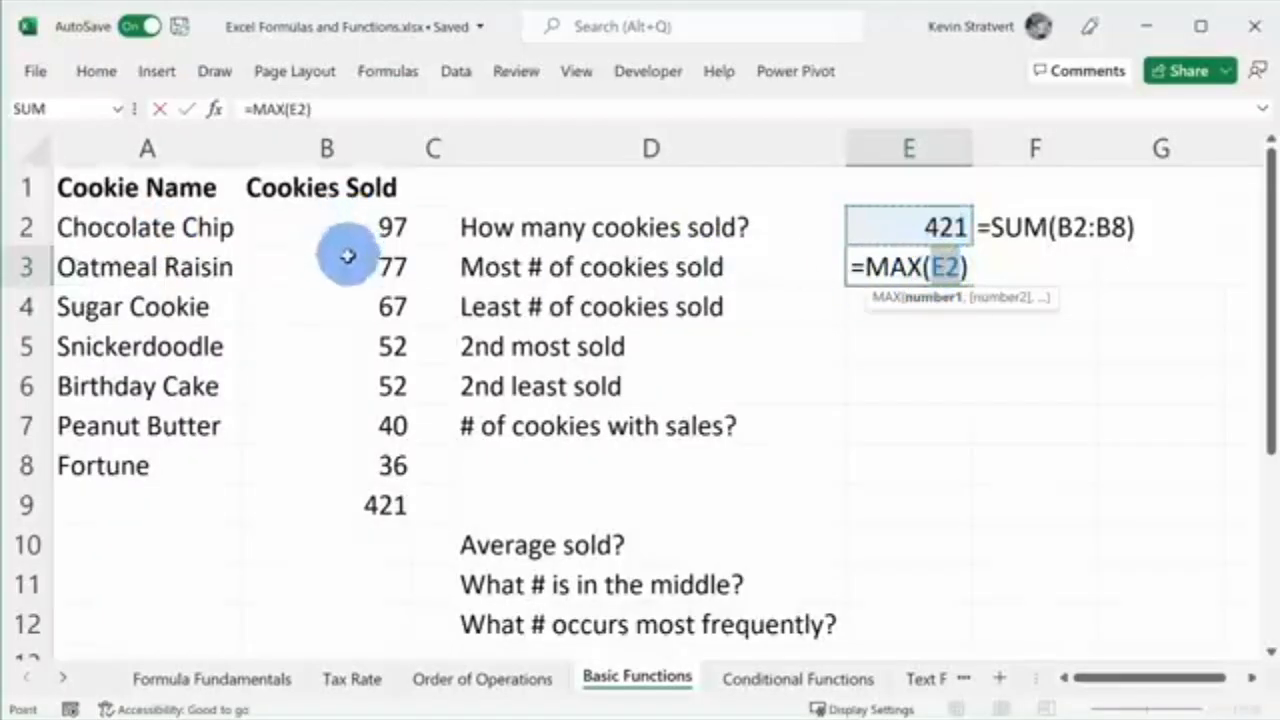
left_click_drag(371, 217, 368, 466)
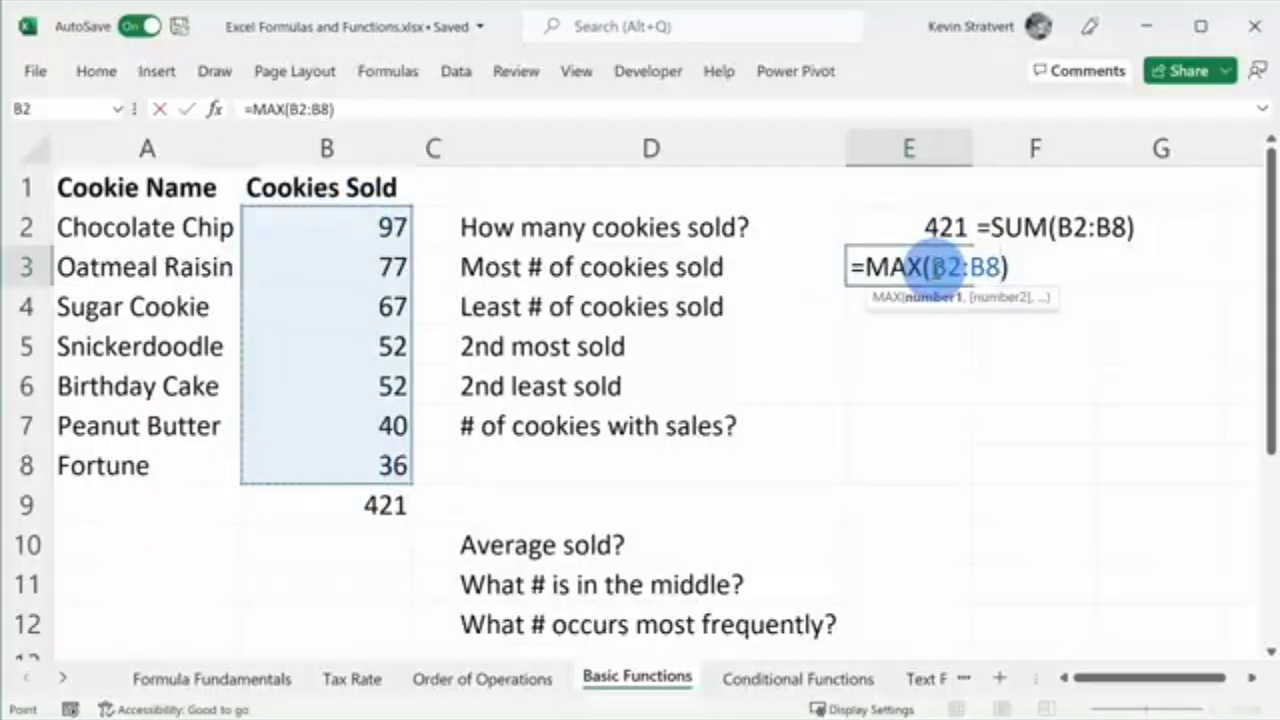
key("Return")
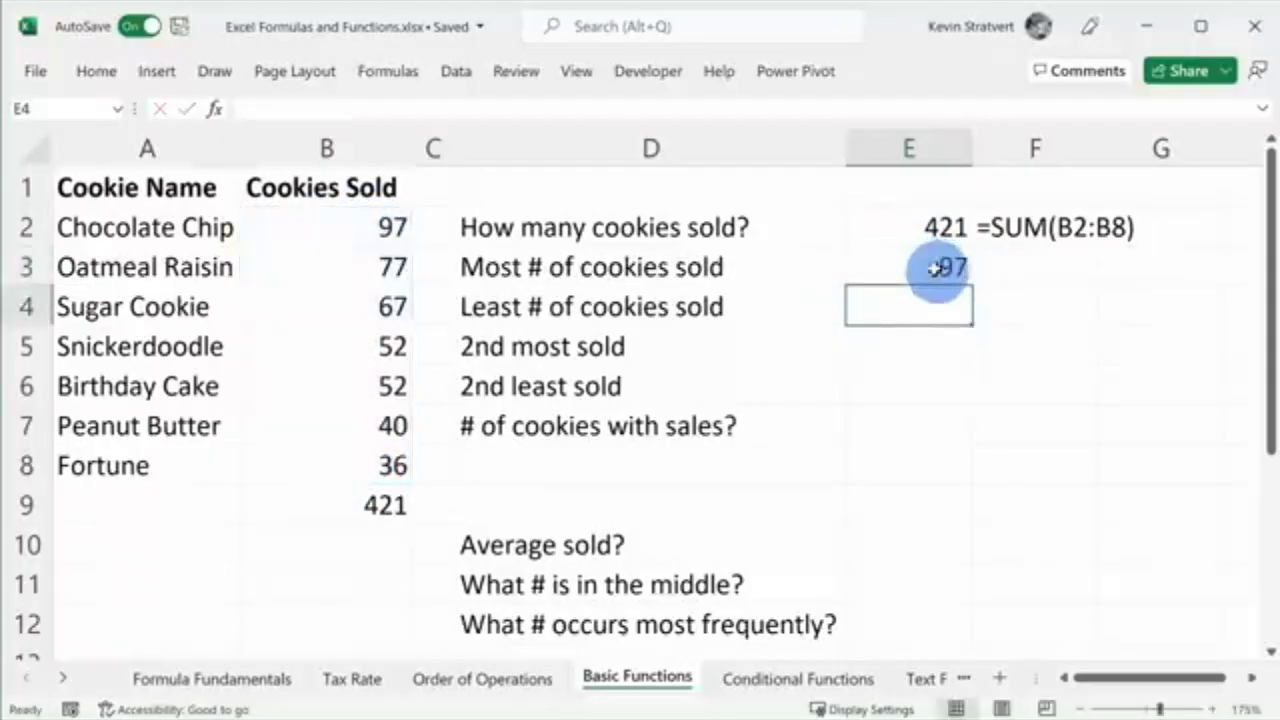
Check E3's MAX formula against the sales values in B2:B8 and clear the extra total from B9
left_click(935, 268)
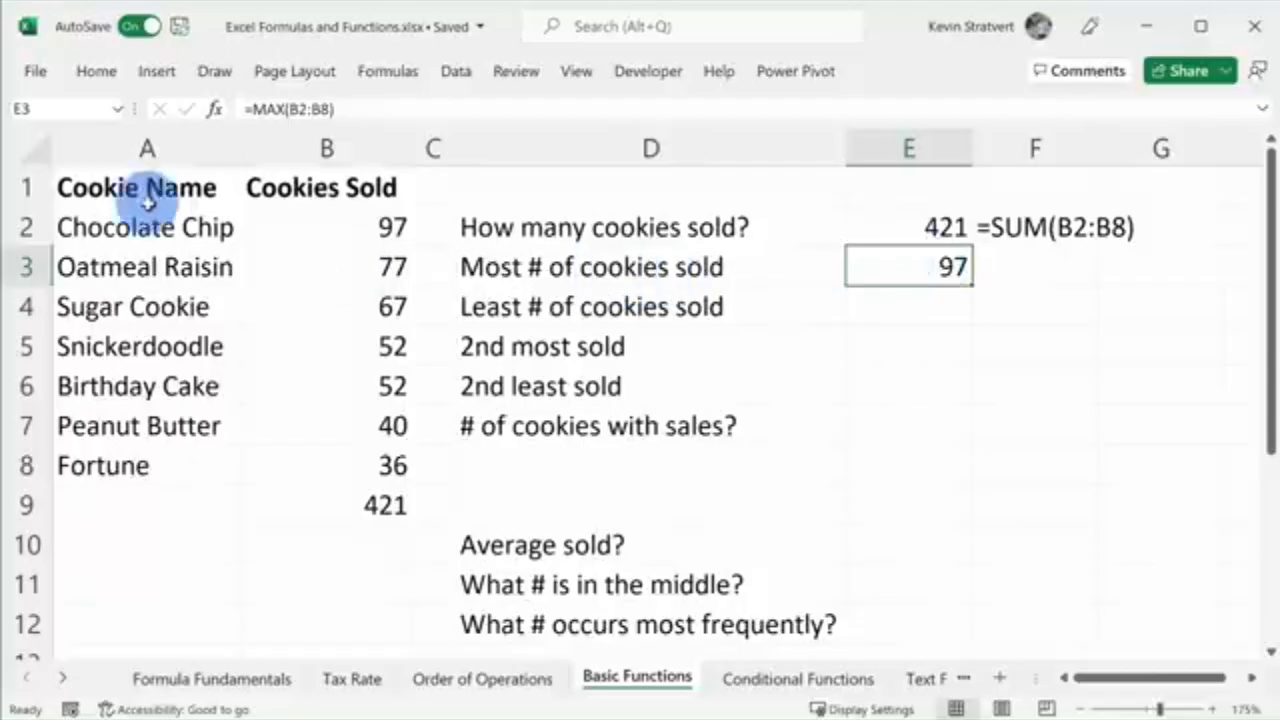
left_click(350, 228)
left_click_drag(366, 240, 383, 447)
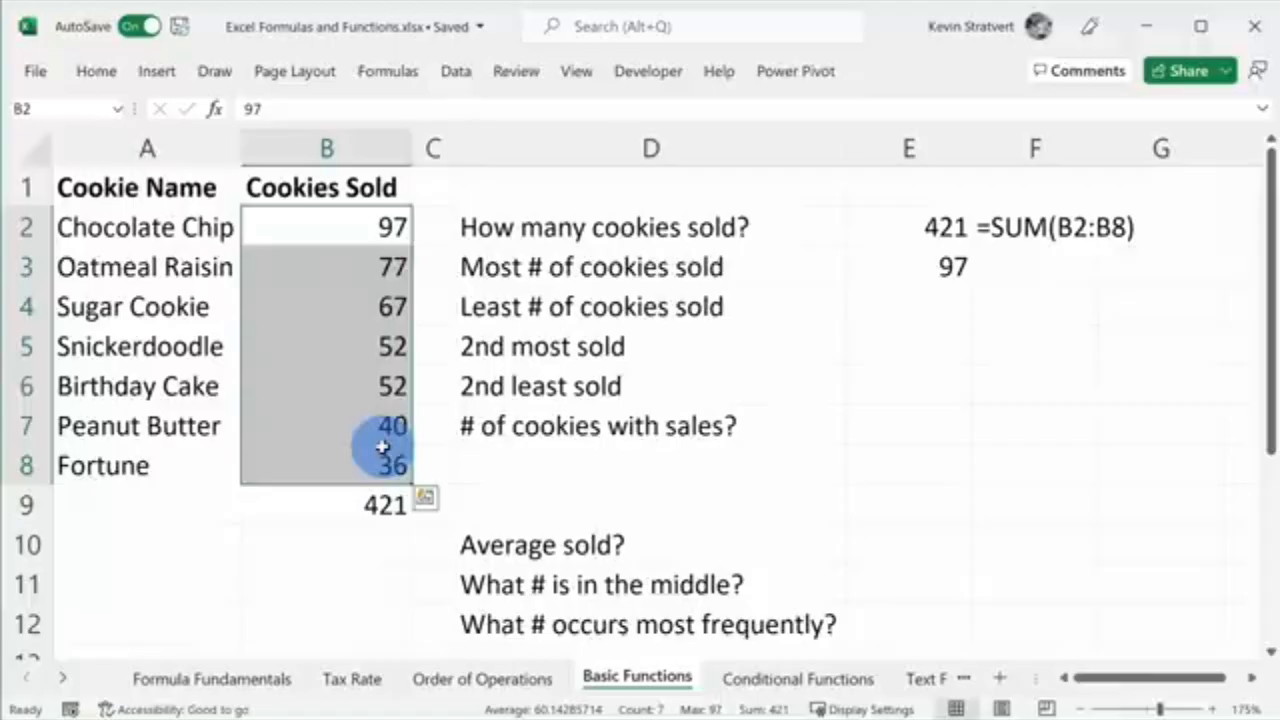
left_click(386, 506)
key("Delete")
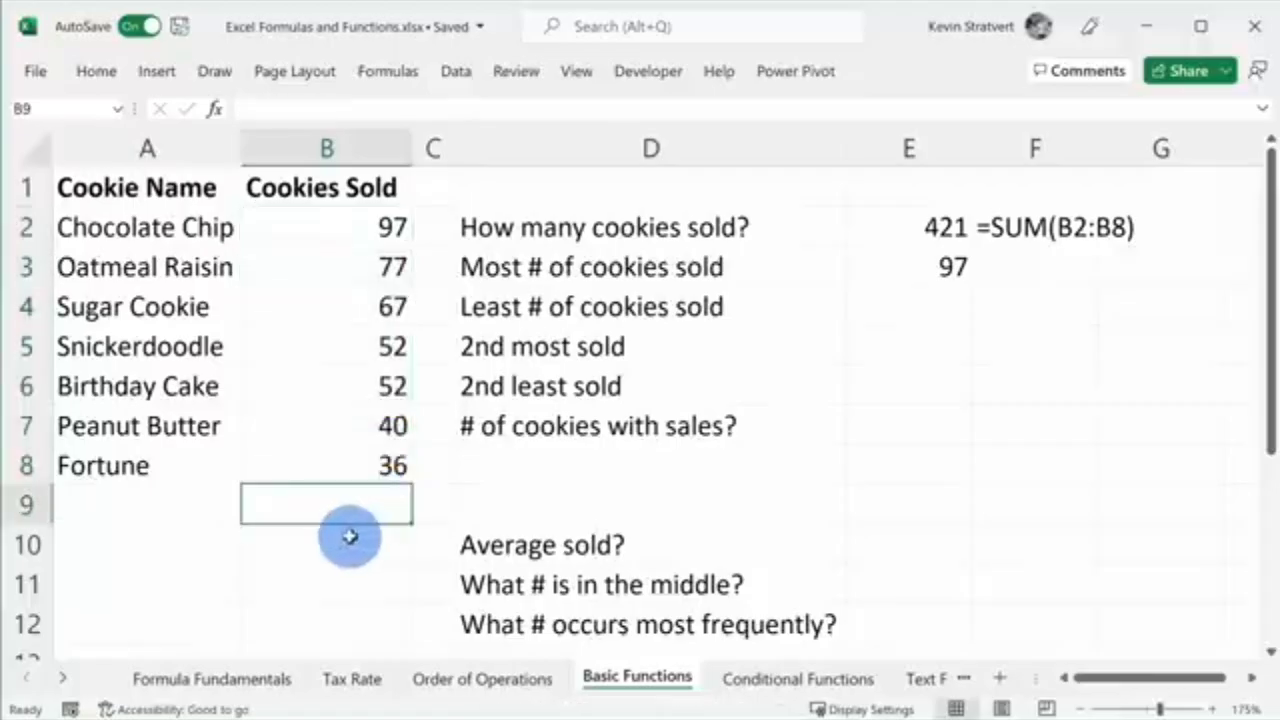
left_click(946, 306)
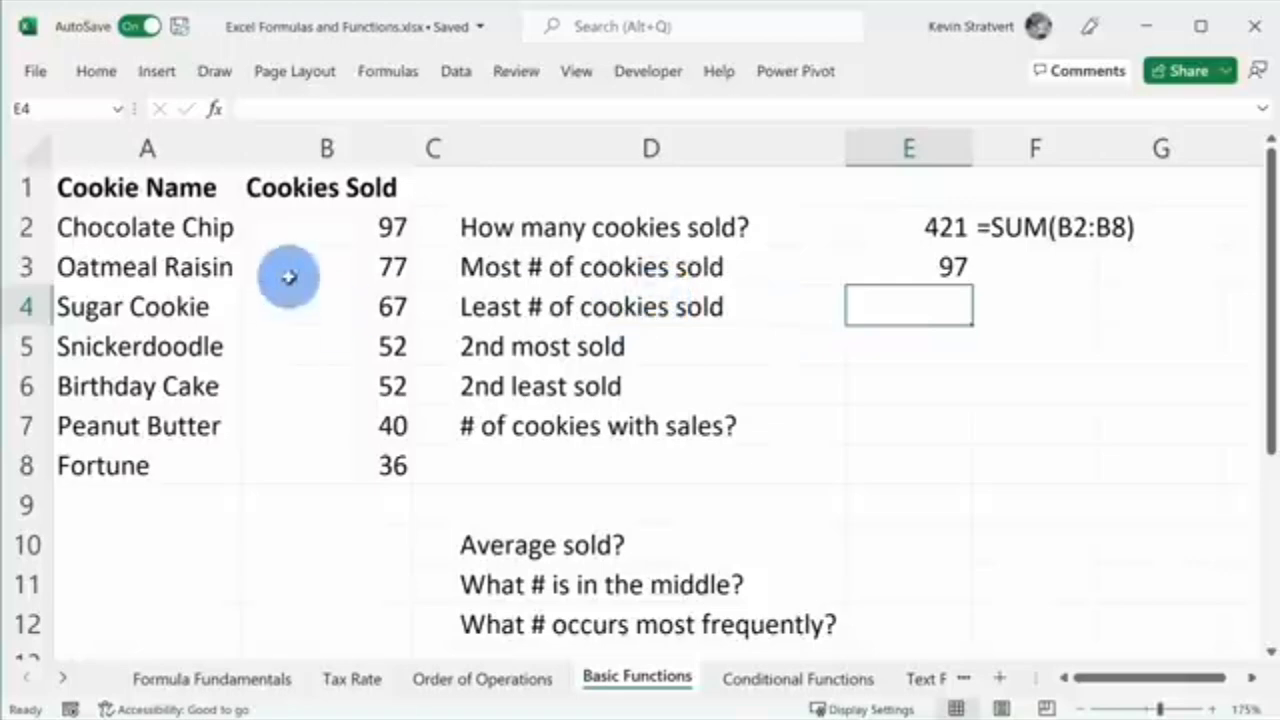
left_click(350, 462)
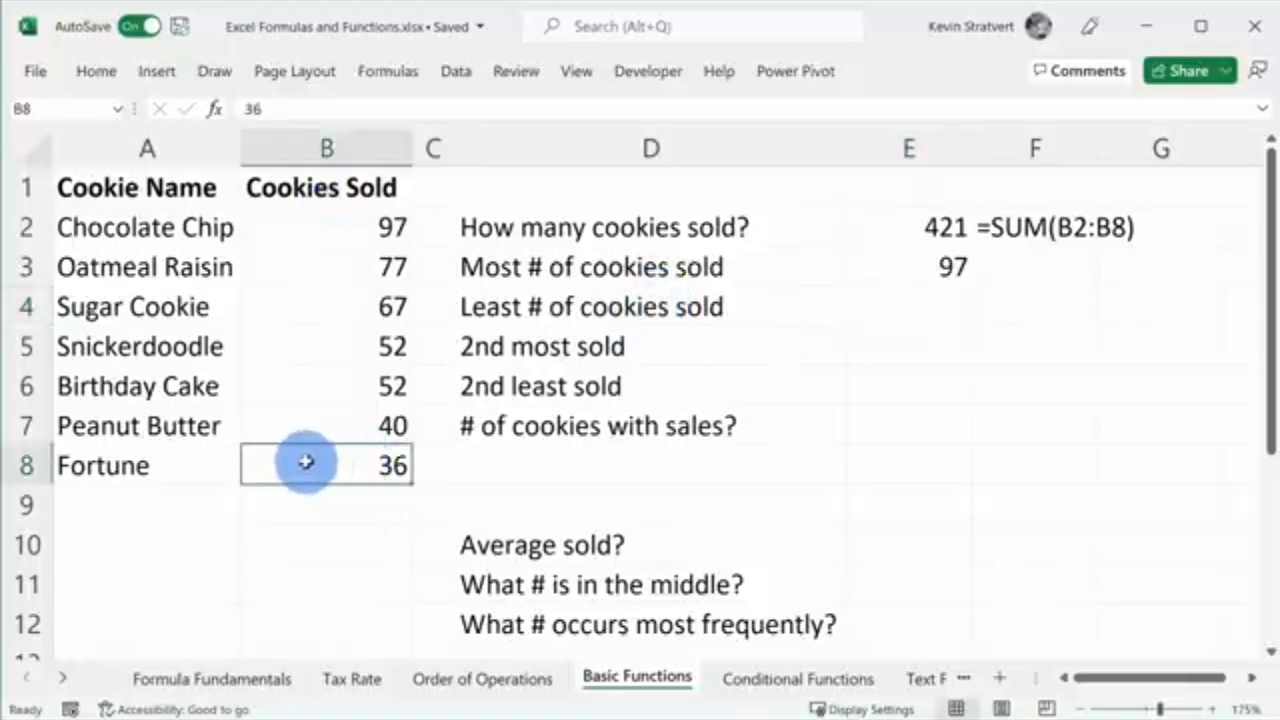
left_click(936, 305)
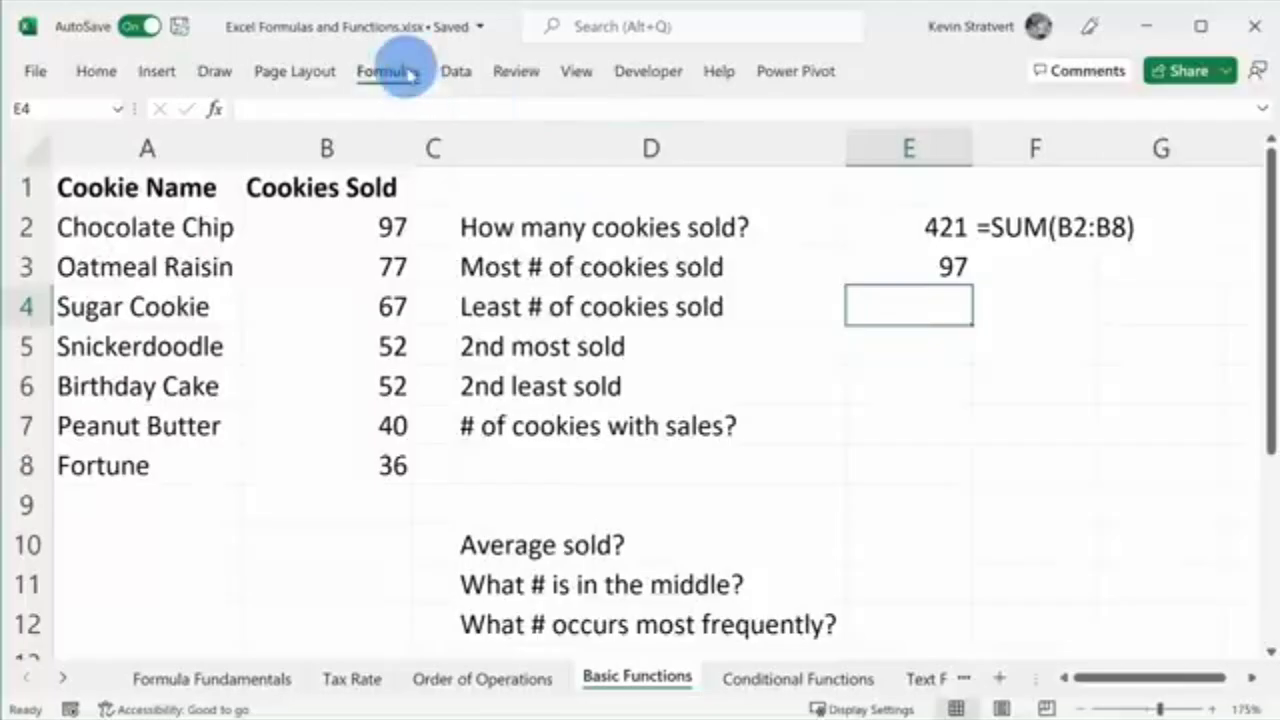
left_click(405, 75)
left_click(188, 106)
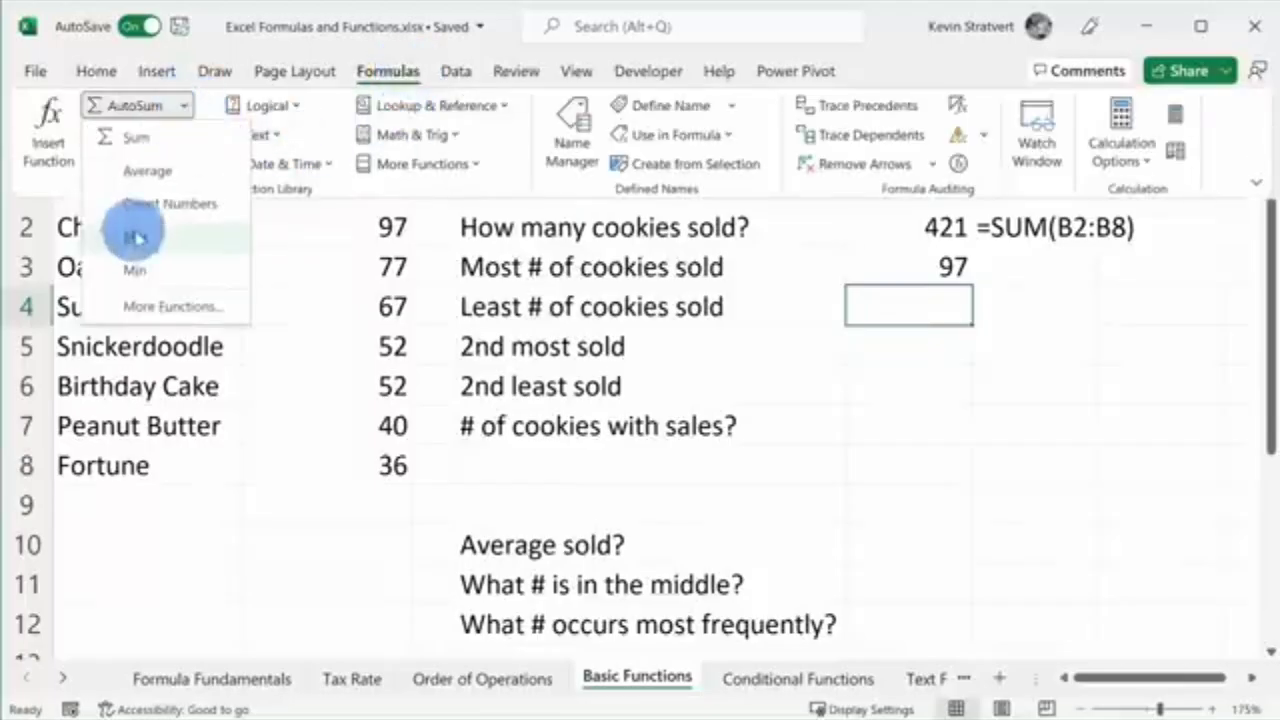
left_click(910, 310)
Find the least number of cookies sold in E4 with =MIN(B2:B8)
left_click(910, 310)
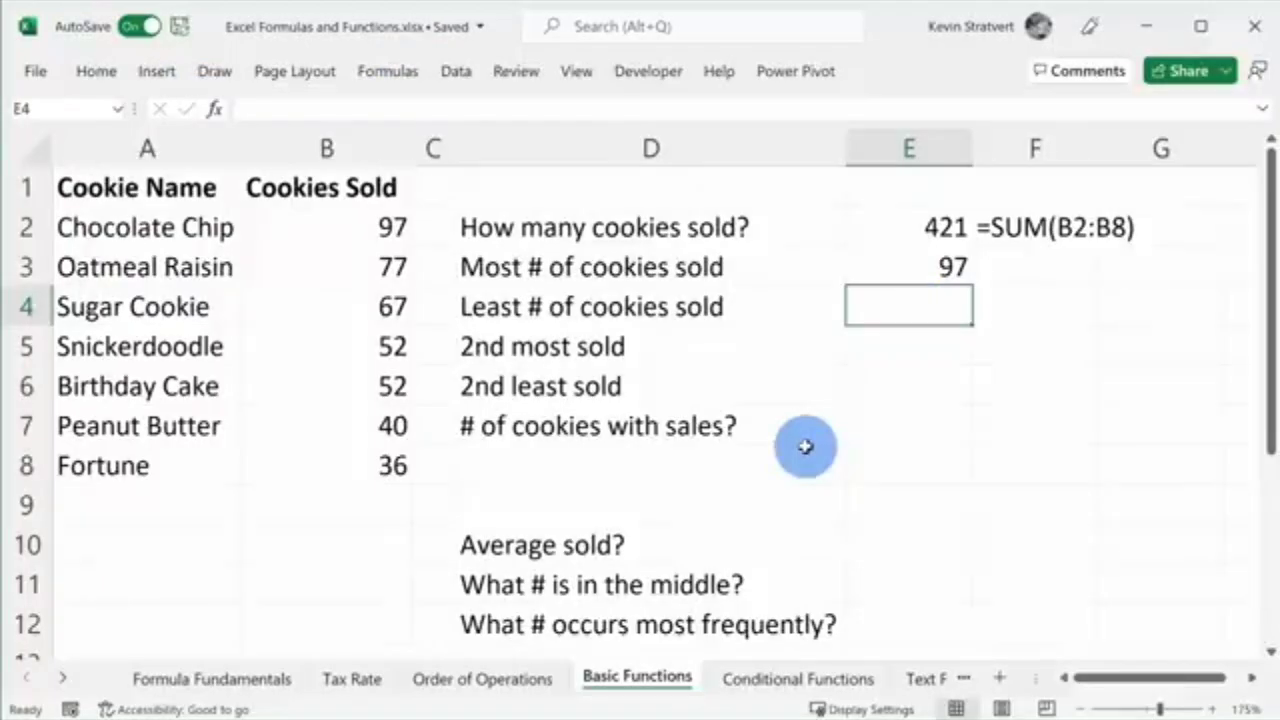
type("=")
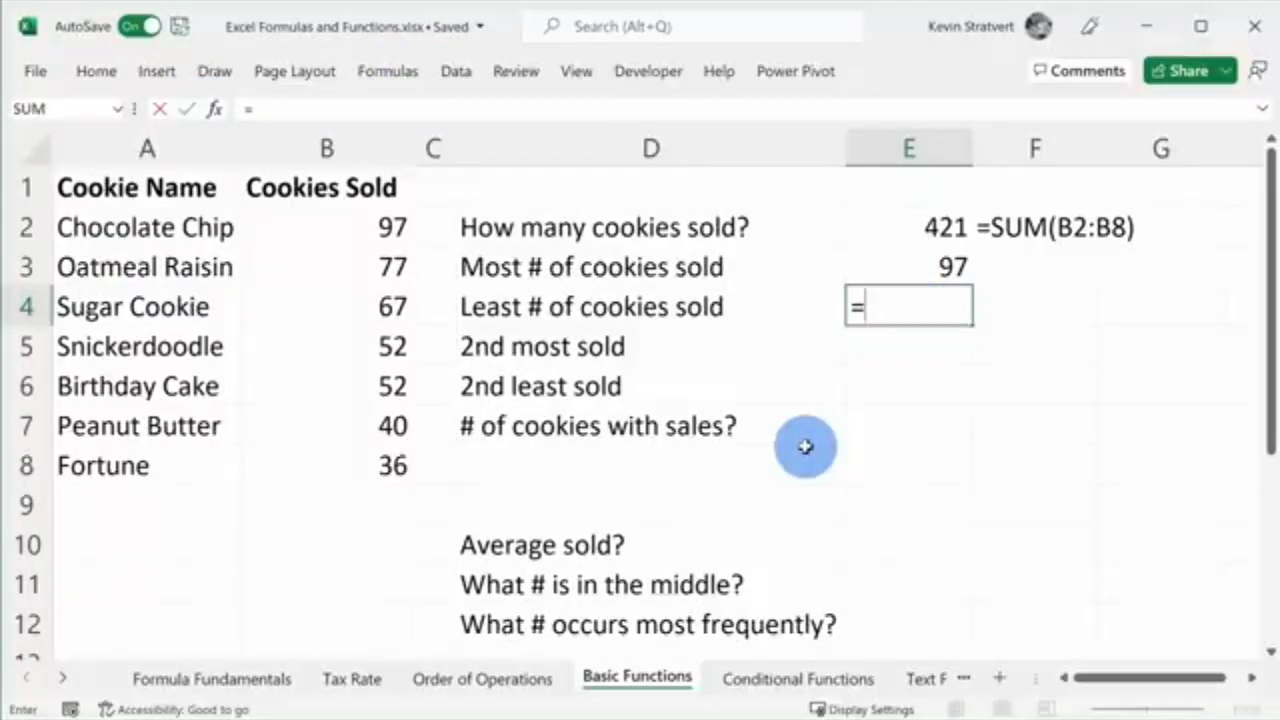
type("min")
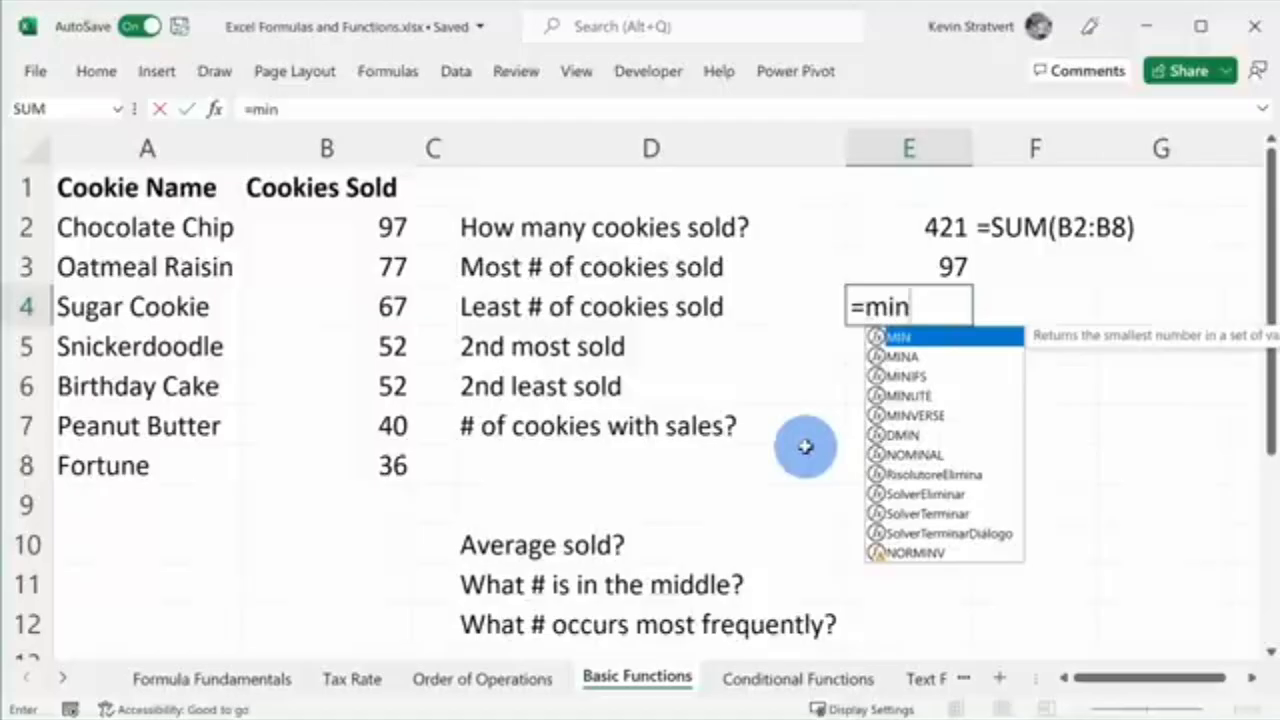
type("(")
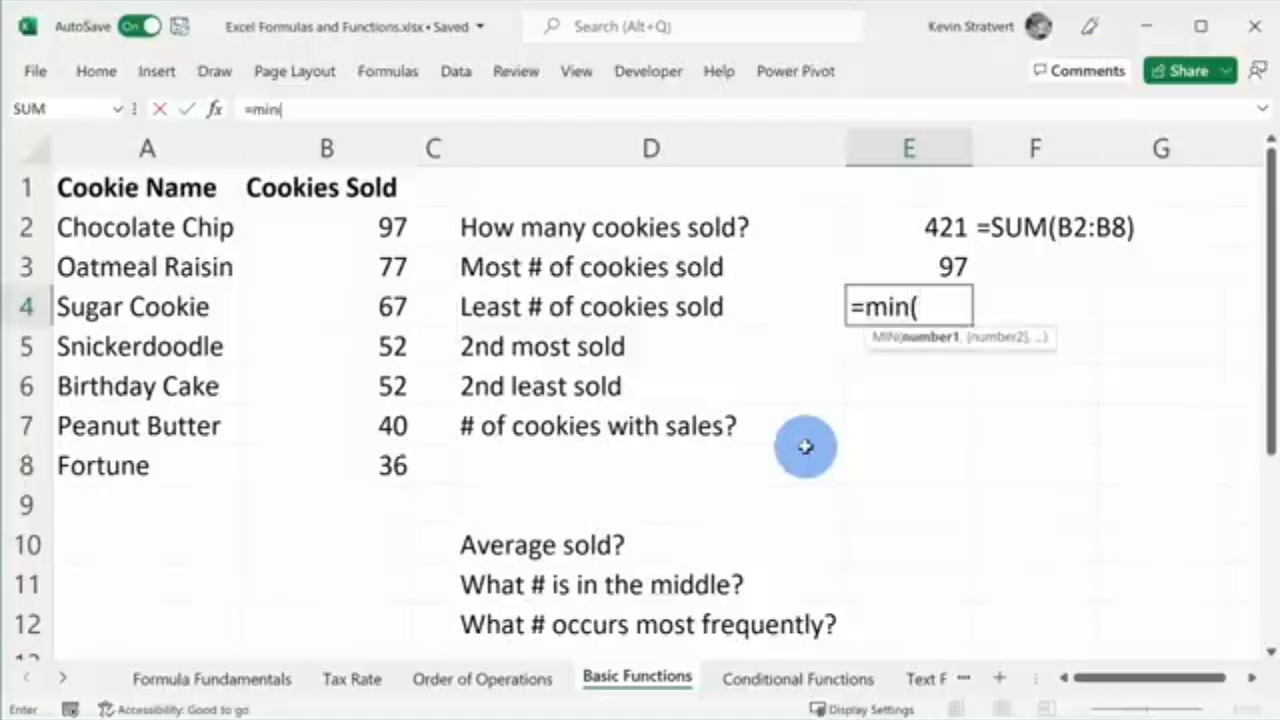
left_click(368, 218)
left_click_drag(368, 218, 372, 458)
type(")")
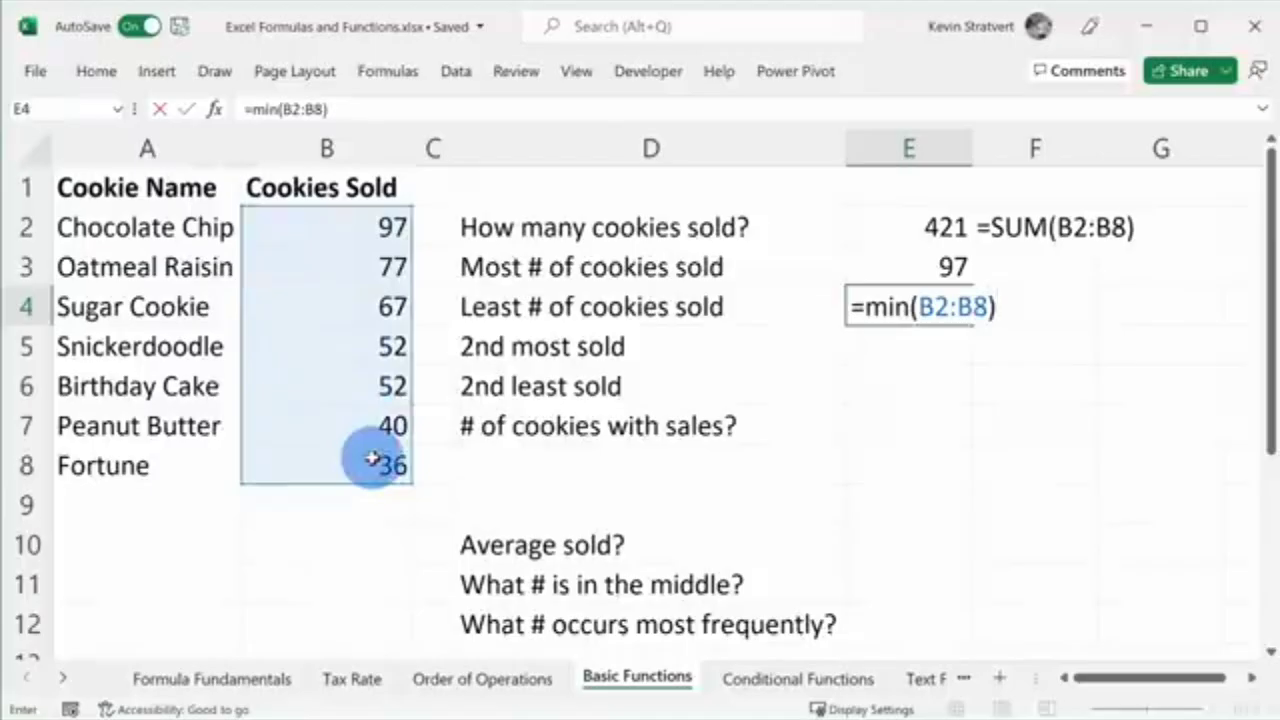
key("Return")
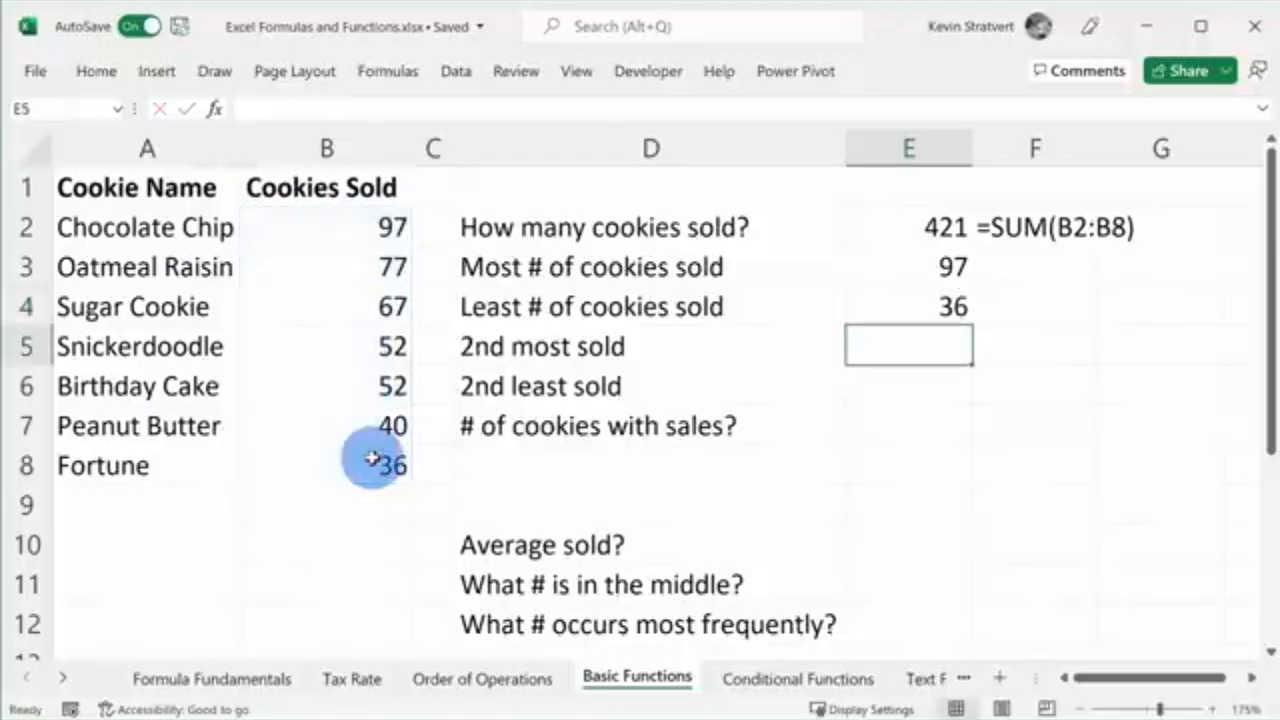
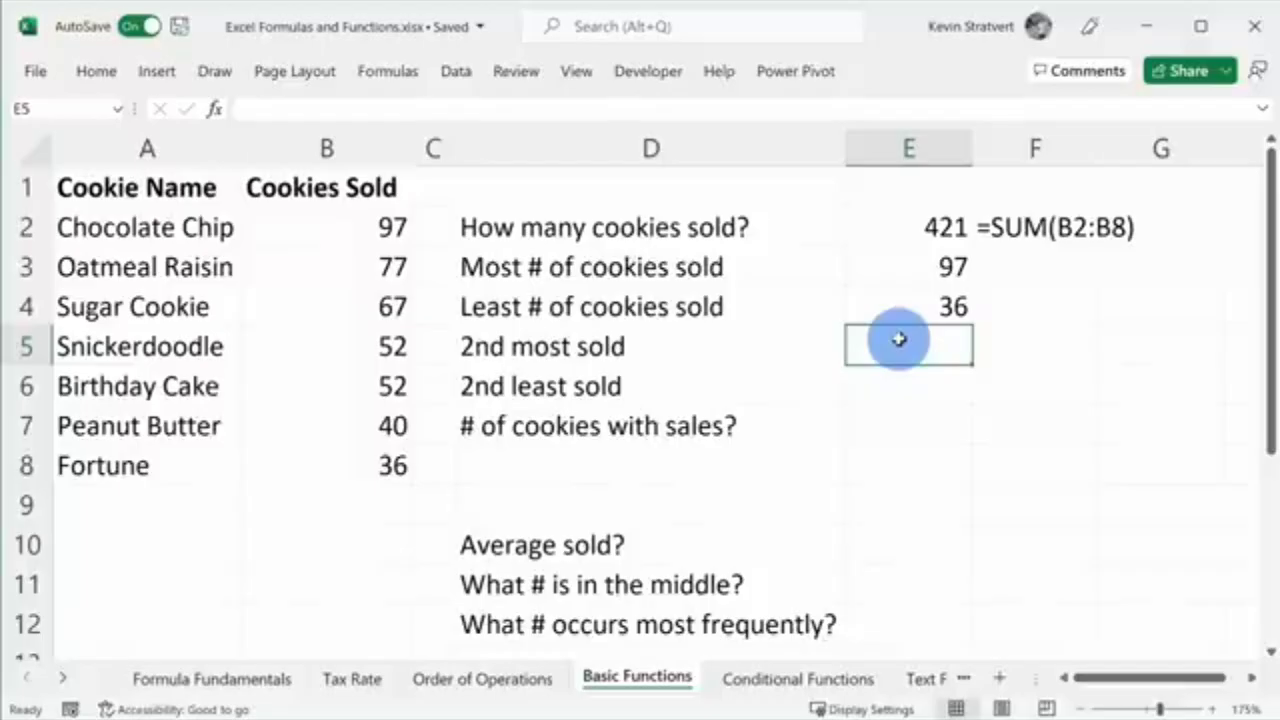
Find the second most sold in E5 with the LARGE function, using B2:B8 as the array and 2 as K in the function arguments
type("=large(")
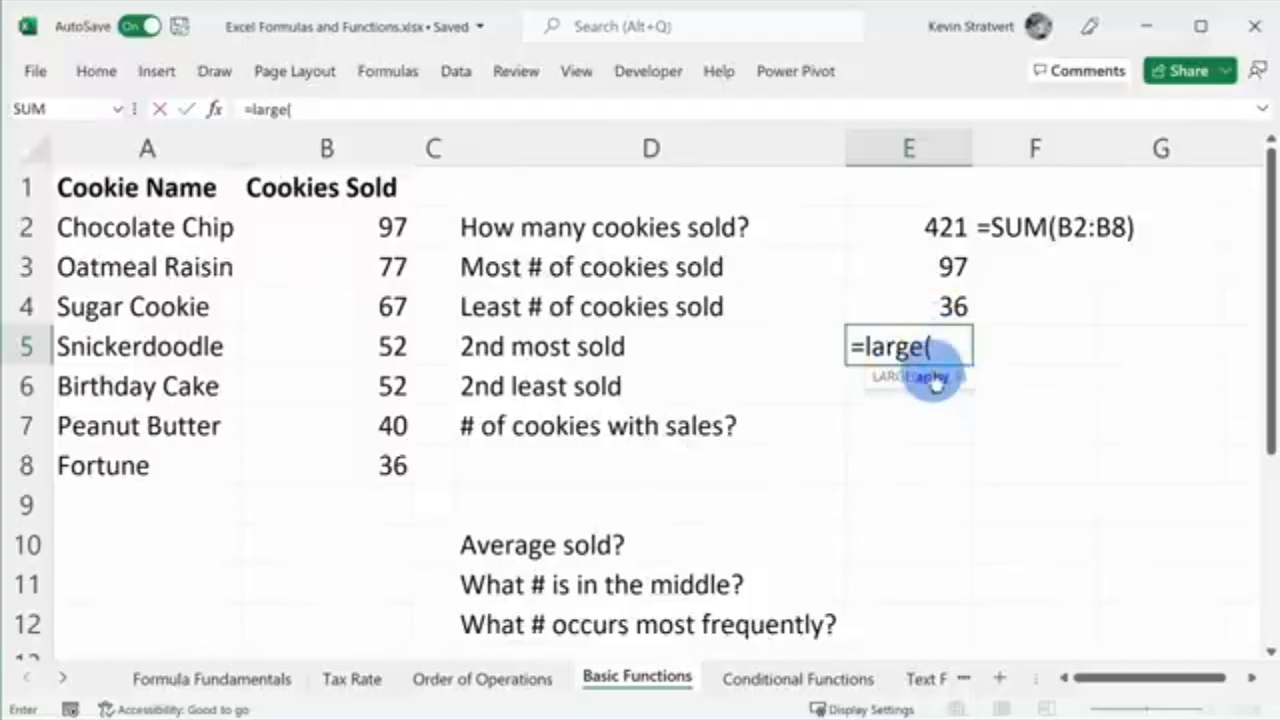
left_click(215, 113)
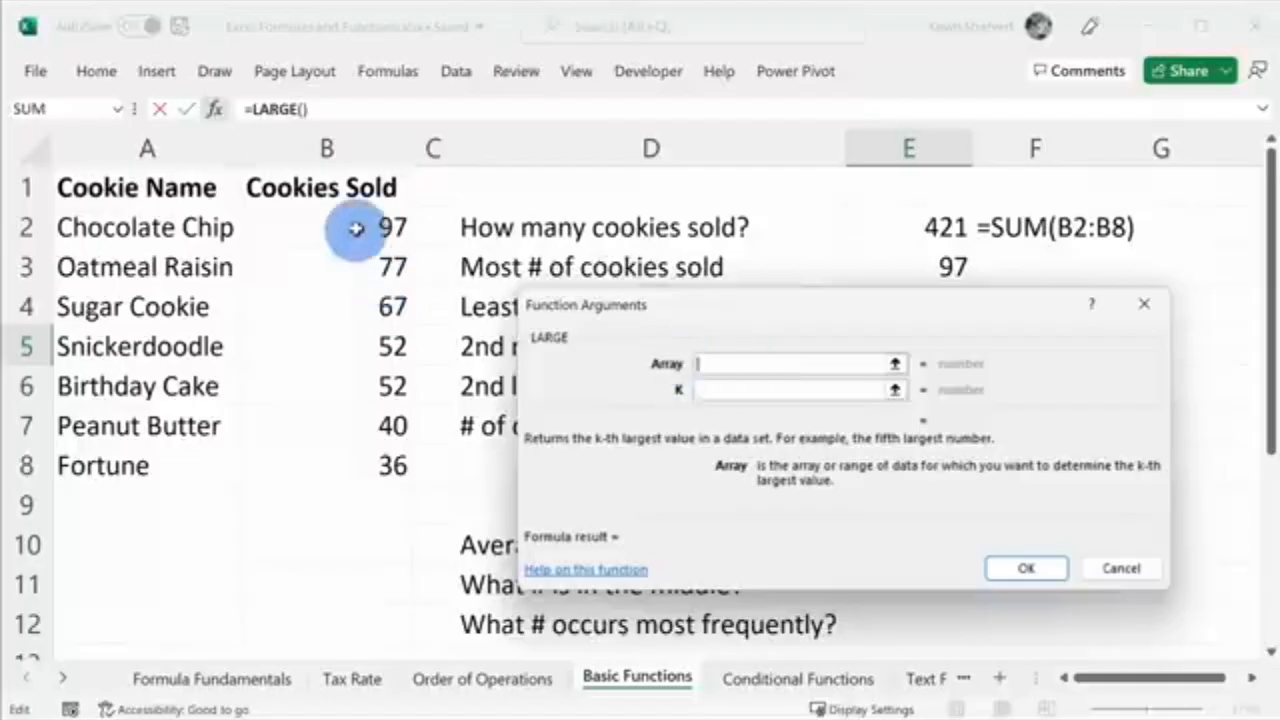
left_click_drag(355, 229, 372, 463)
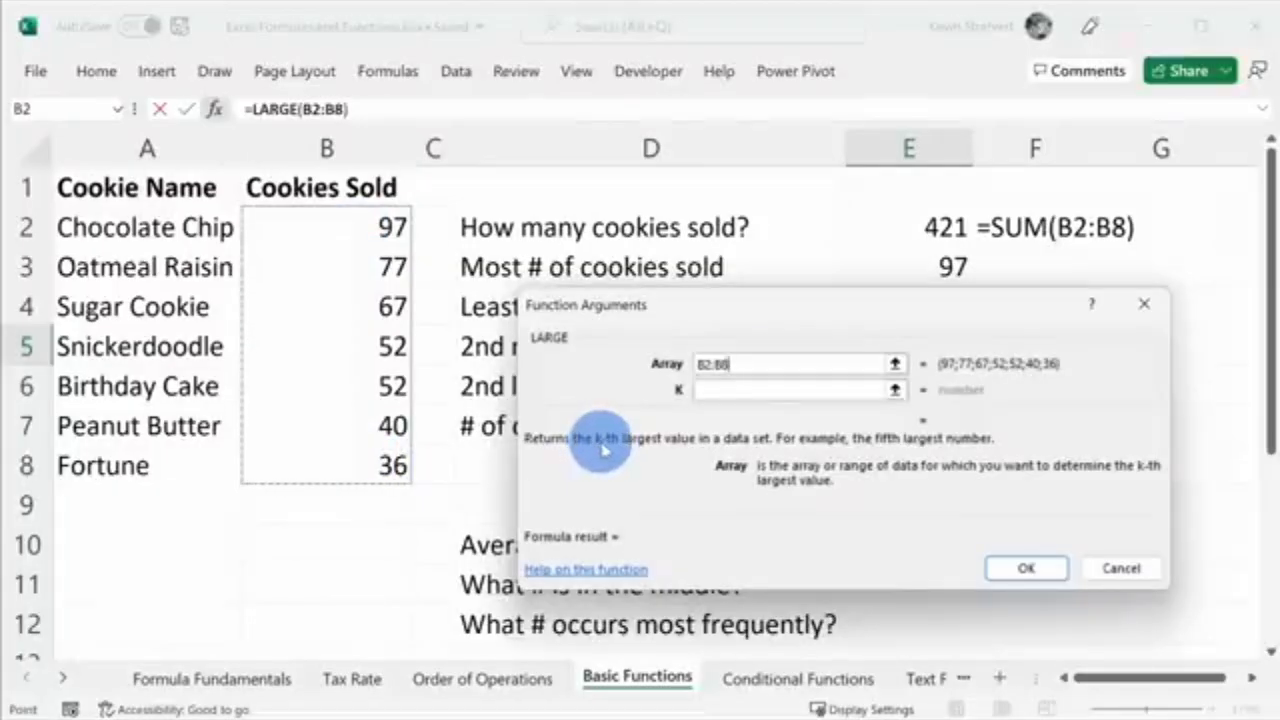
left_click(750, 390)
type("2")
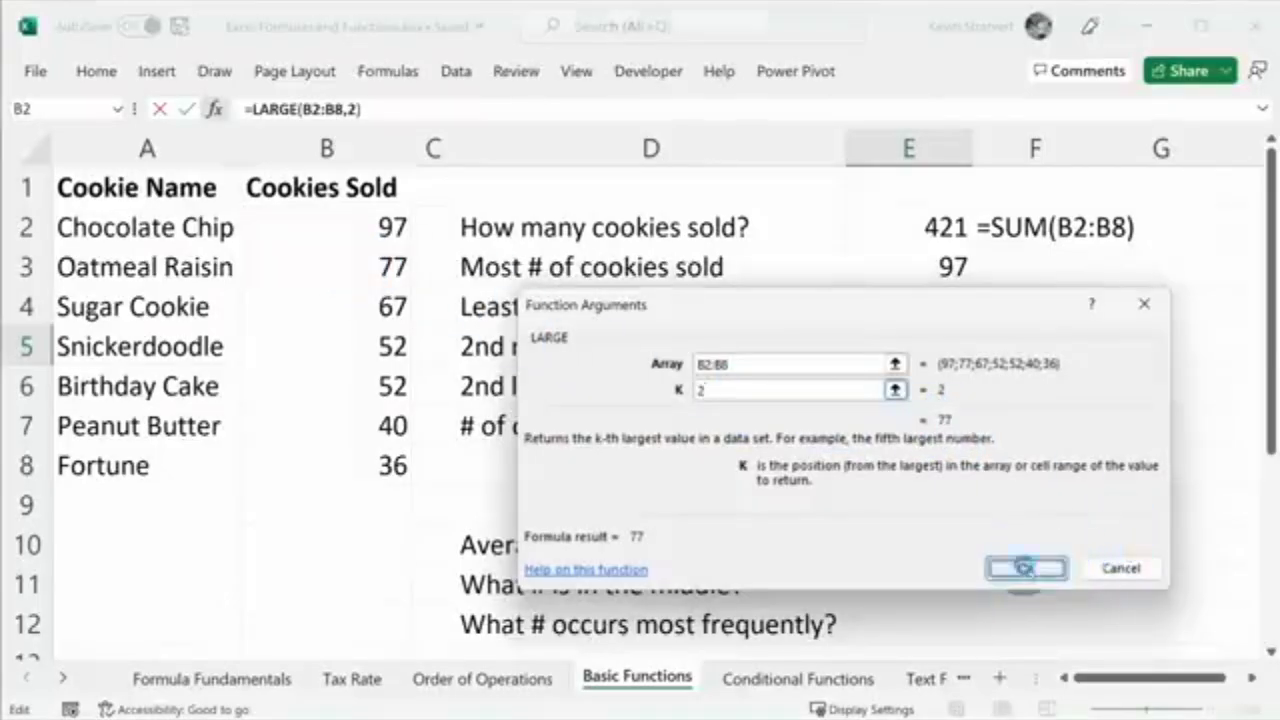
left_click(1022, 566)
Review the LARGE formula in E5 and its function arguments without changing them
double_click(921, 340)
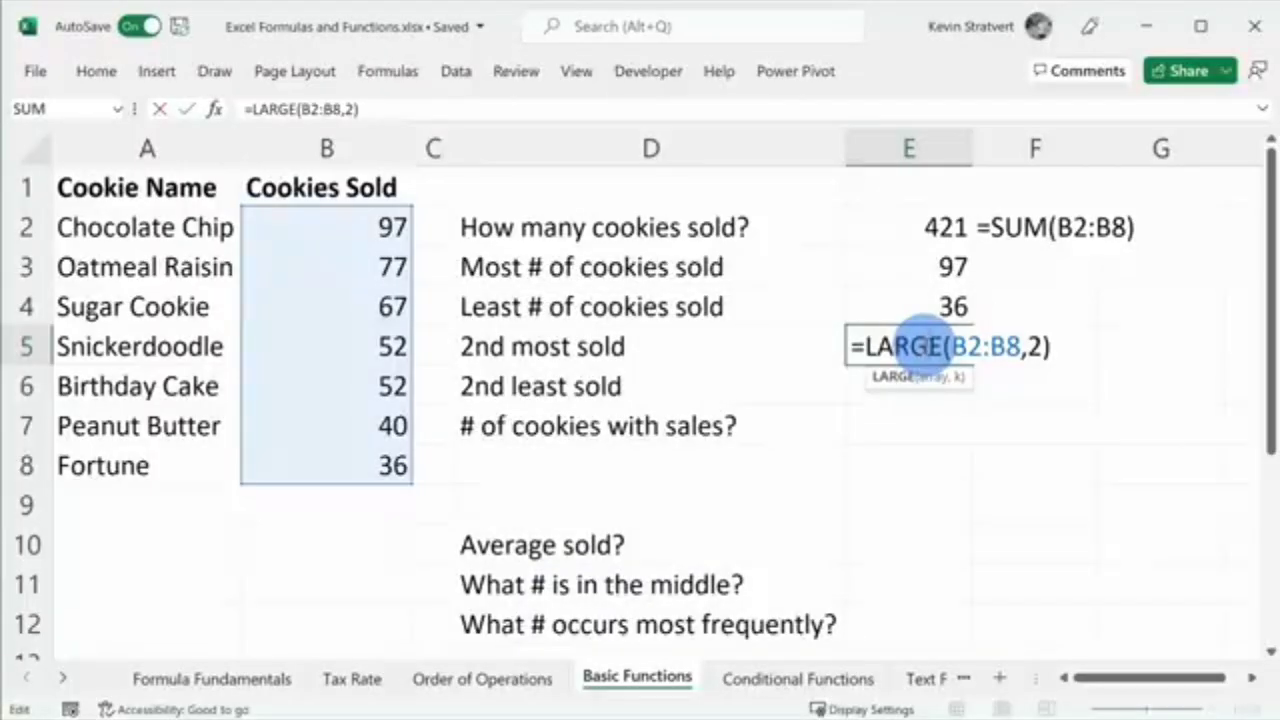
left_click(213, 111)
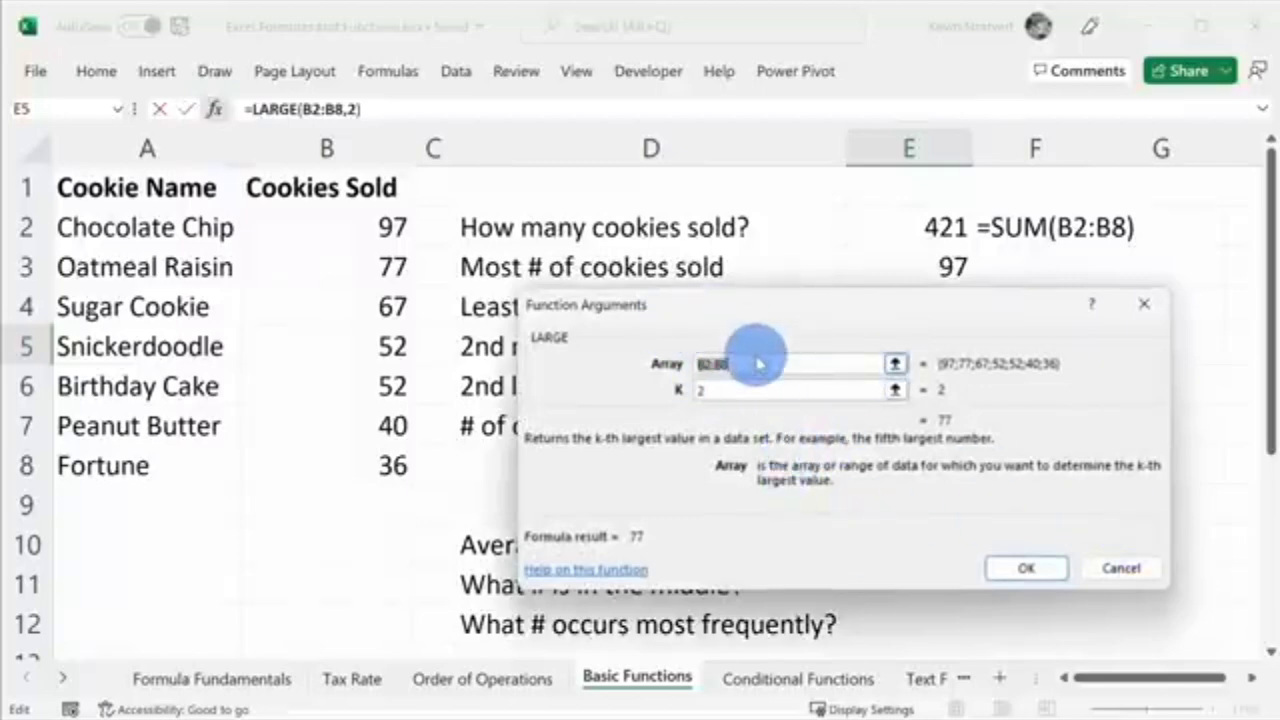
left_click(1120, 568)
Find the second least sold in E6 with =SMALL(B2:B8,2)
left_click(914, 380)
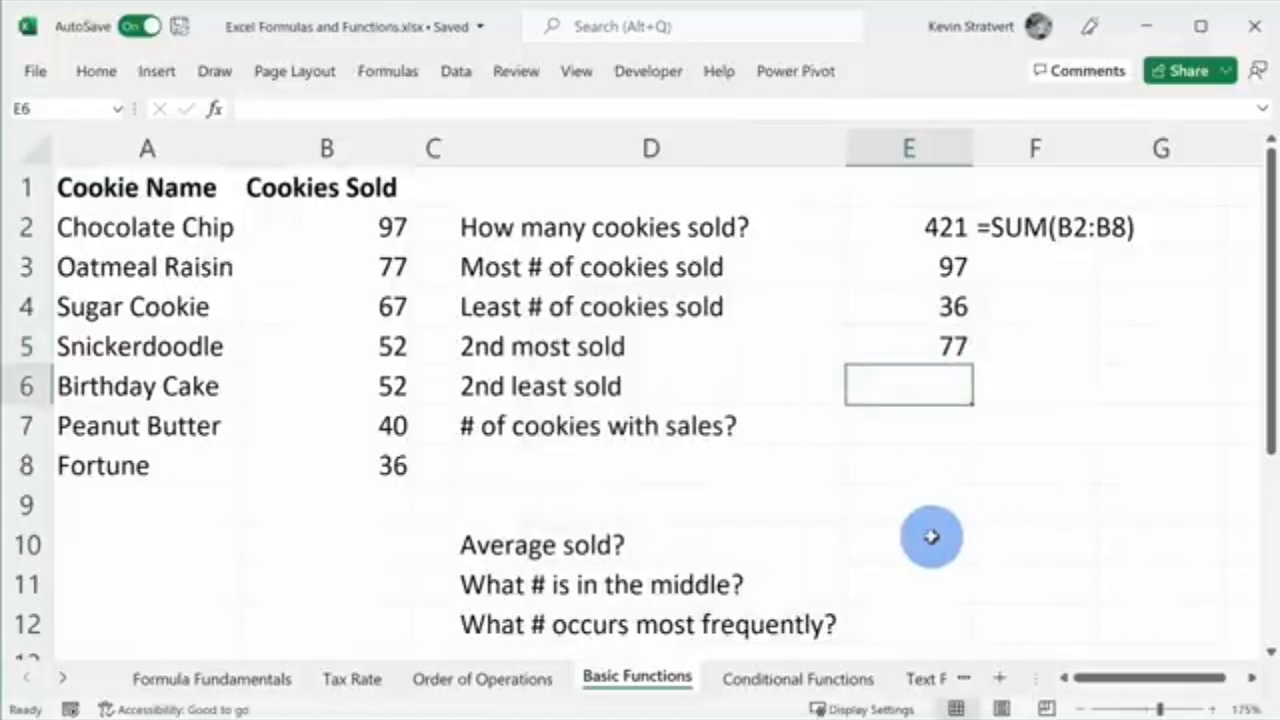
type("=")
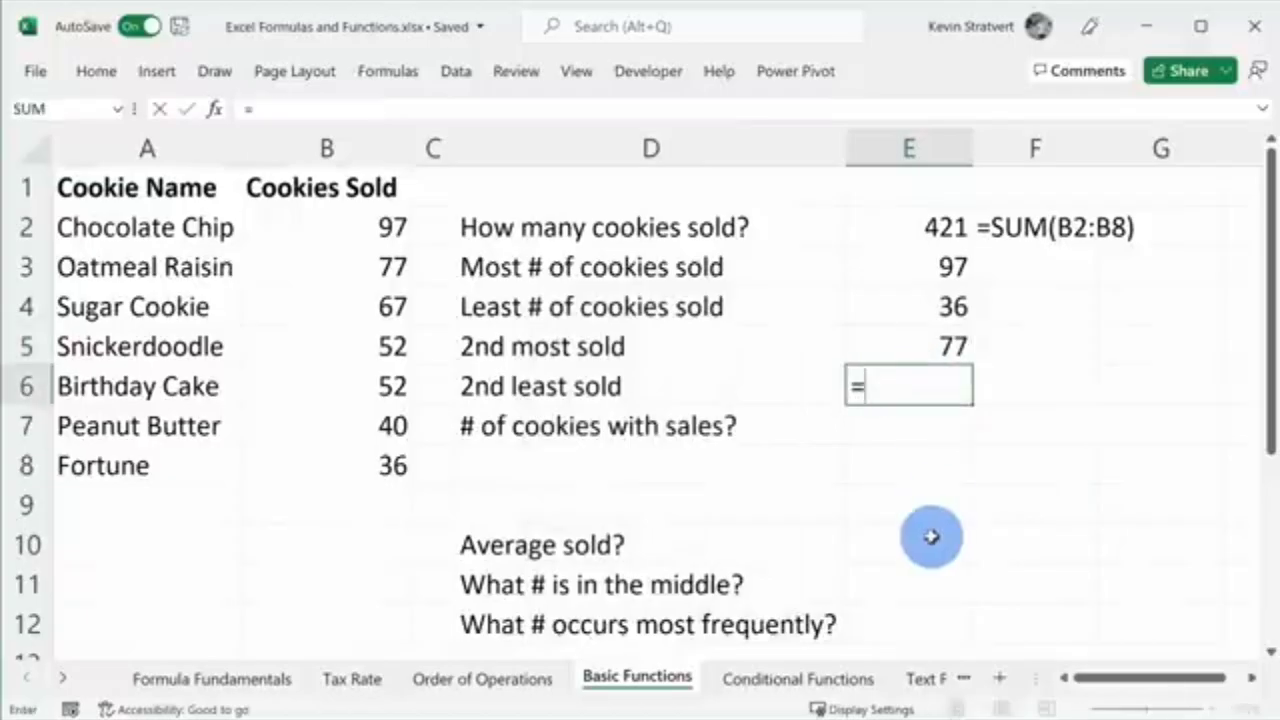
type("small")
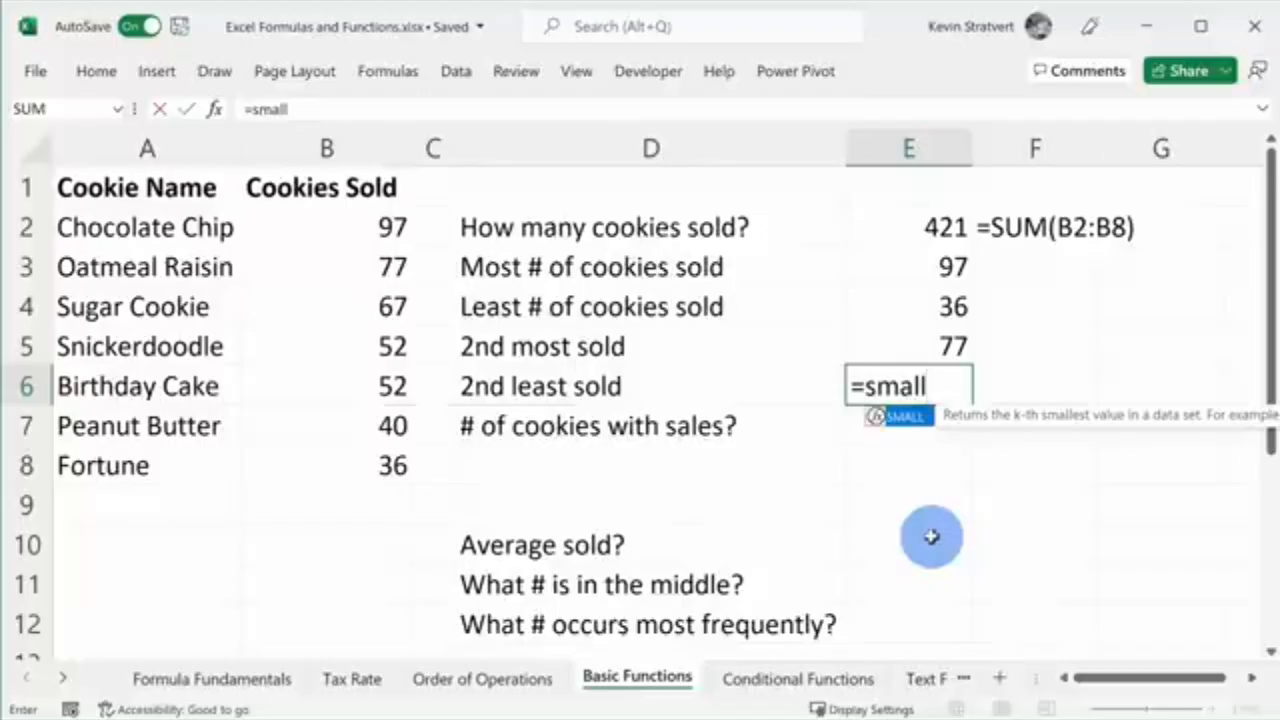
type("(")
left_click_drag(314, 225, 334, 477)
type(",")
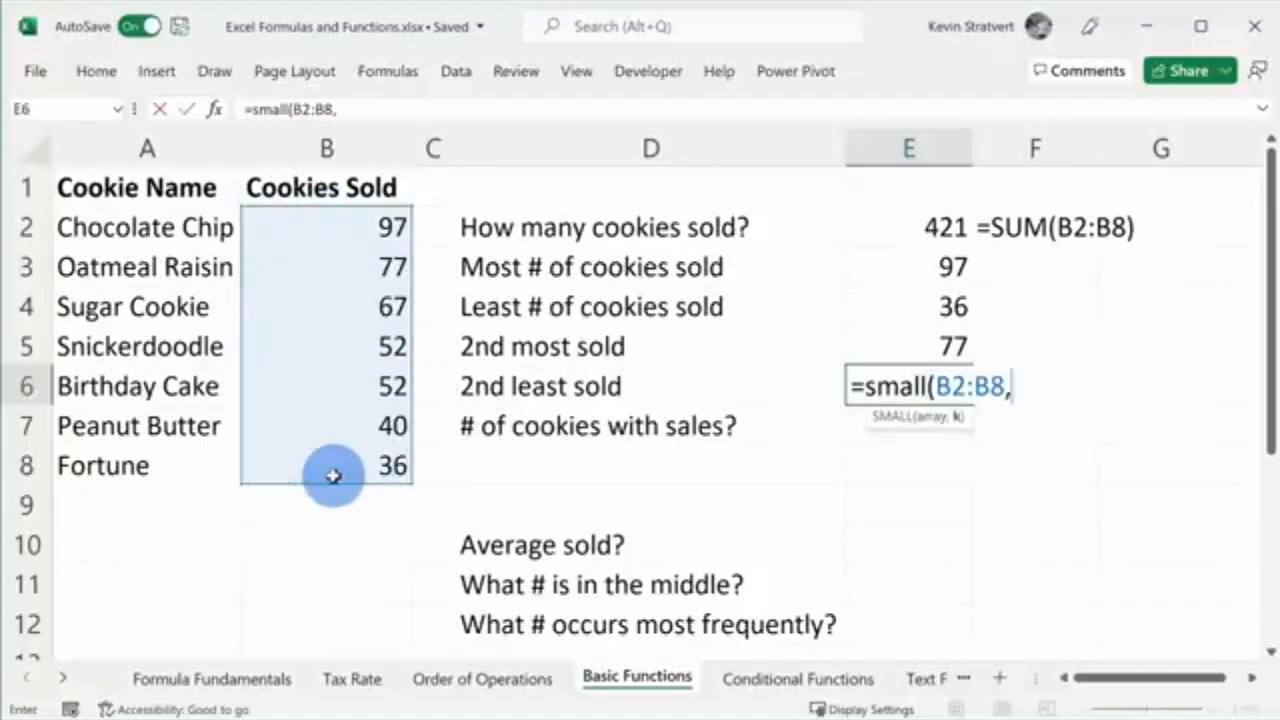
type("2)")
key("Return")
key("Up")
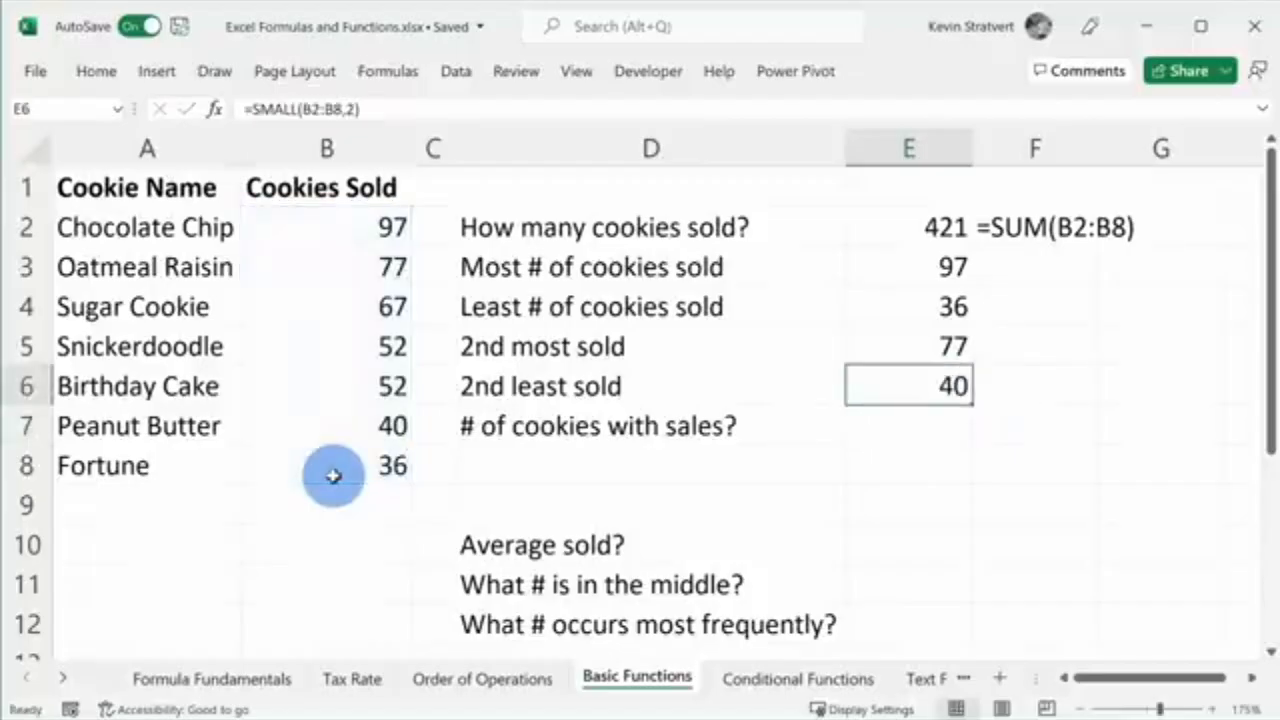
Compare E6 with the Peanut Butter sales value and review the function arguments of its SMALL formula
left_click(374, 425)
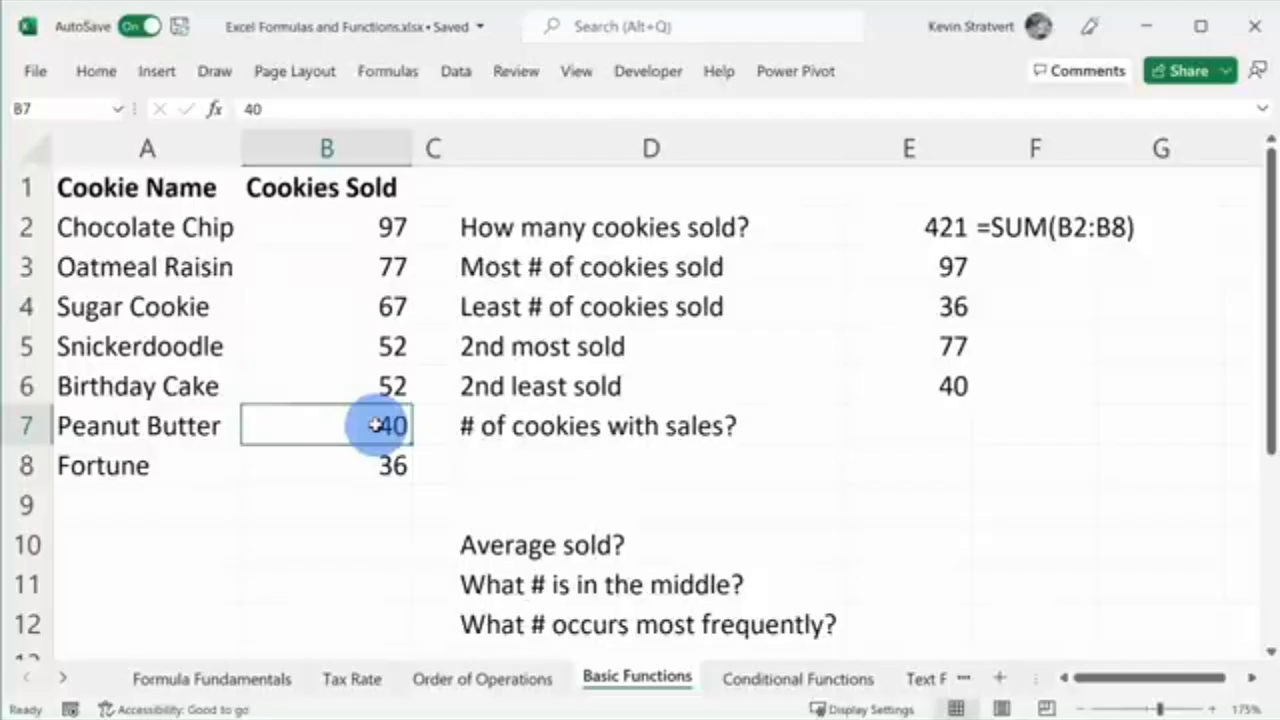
left_click(953, 386)
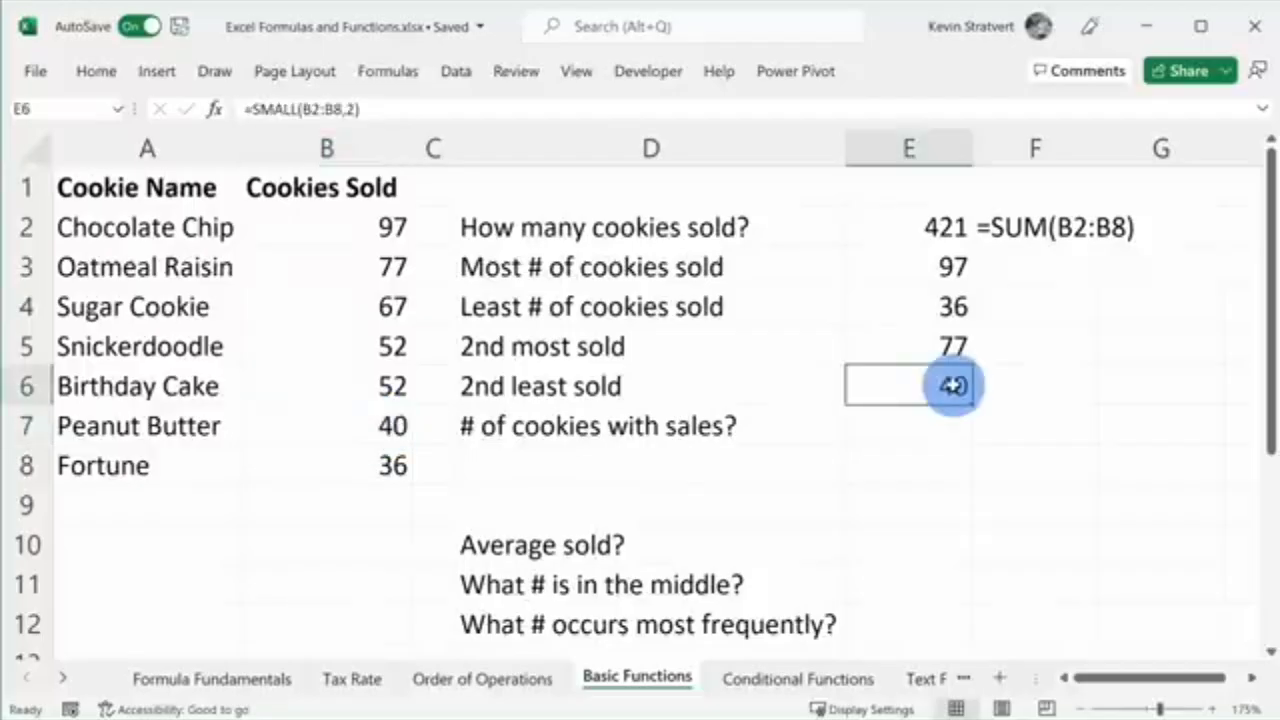
left_click(214, 108)
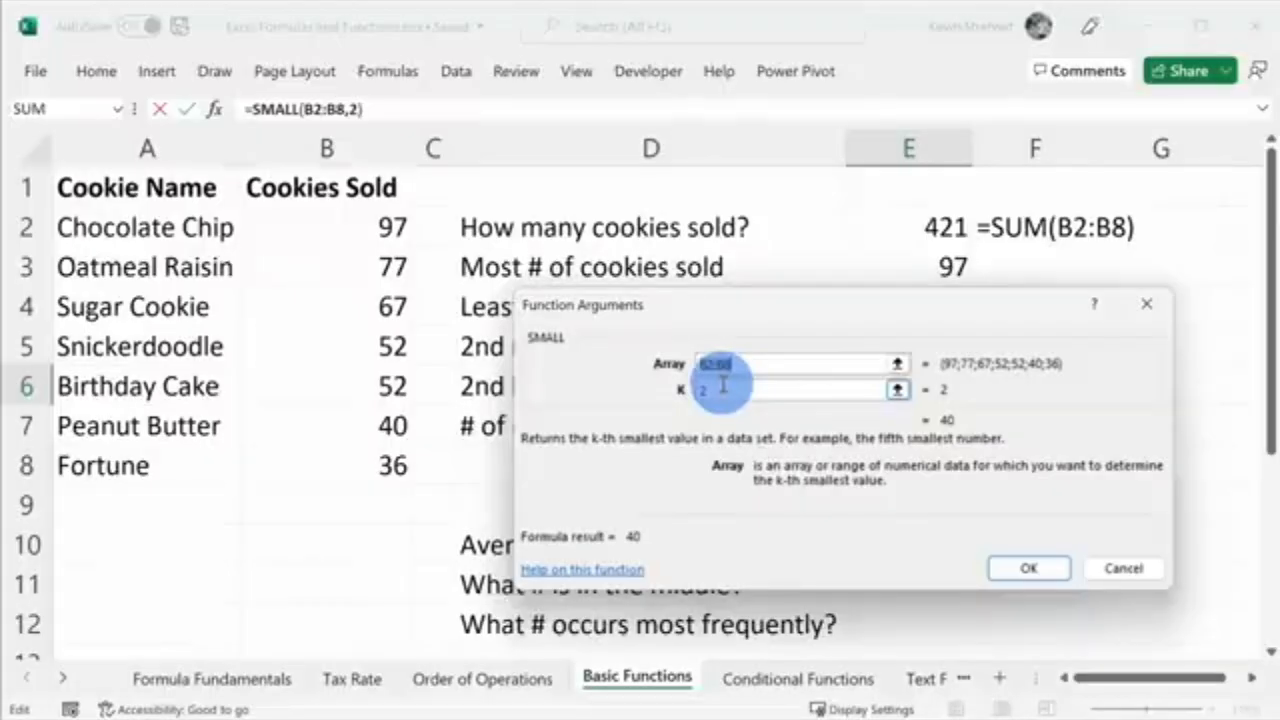
key("Return")
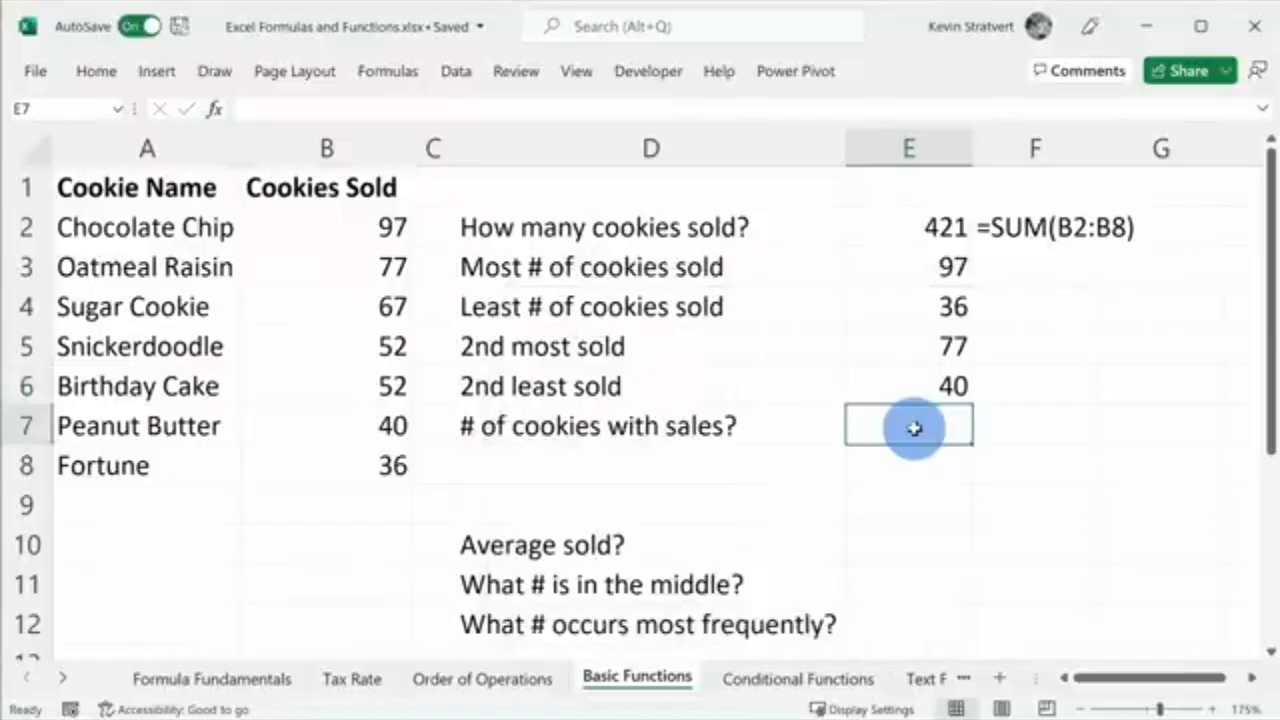
Count the cookies with sales in E7 with =COUNT(B2:B8) and check the resulting formula
type("=")
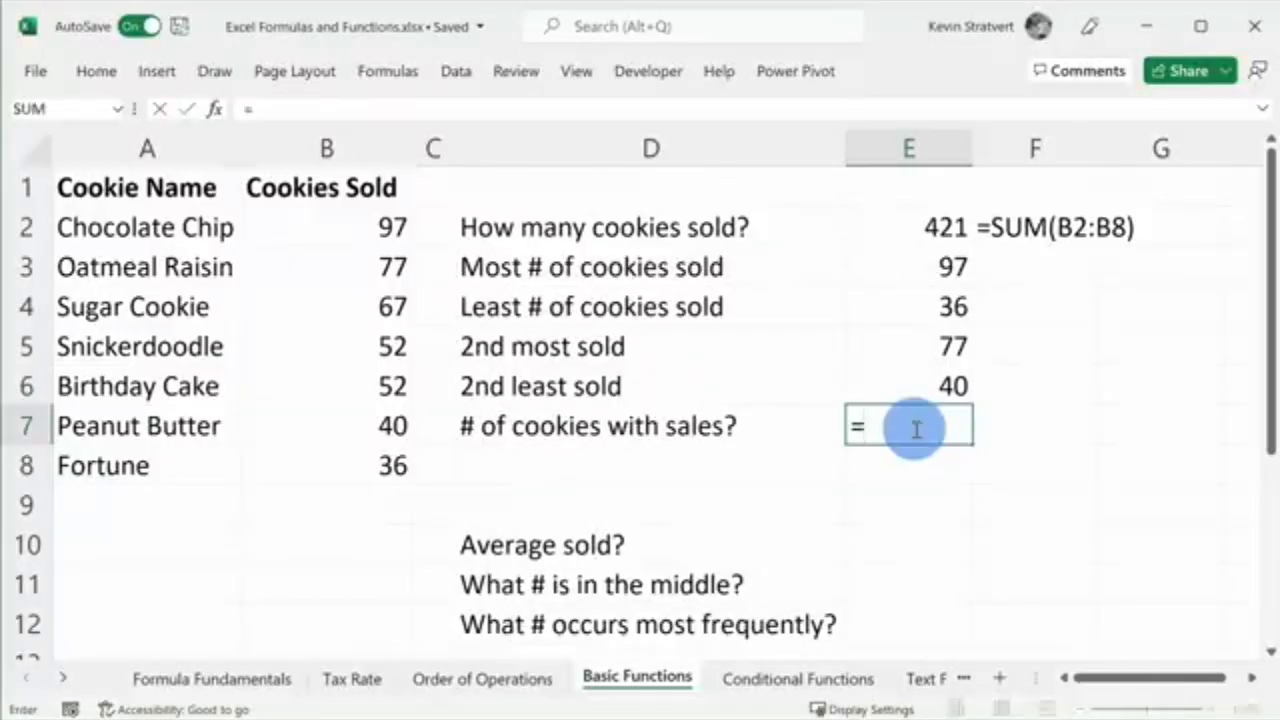
type("count")
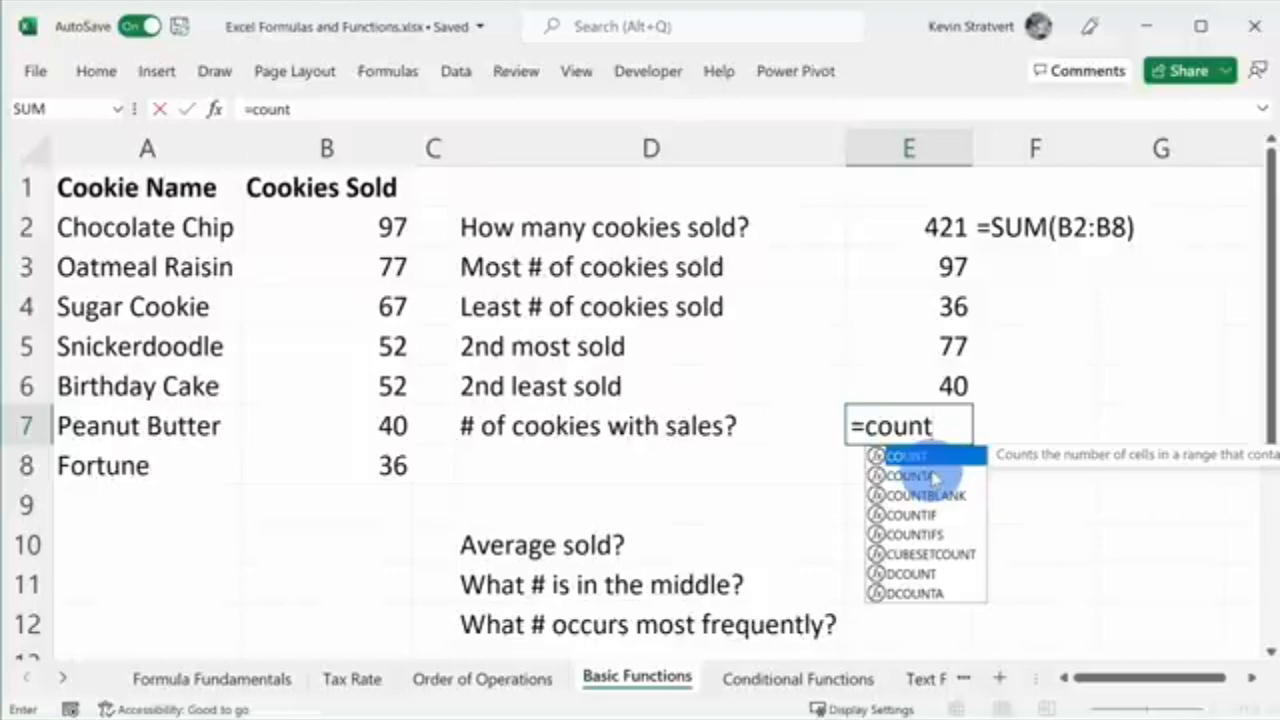
type("(")
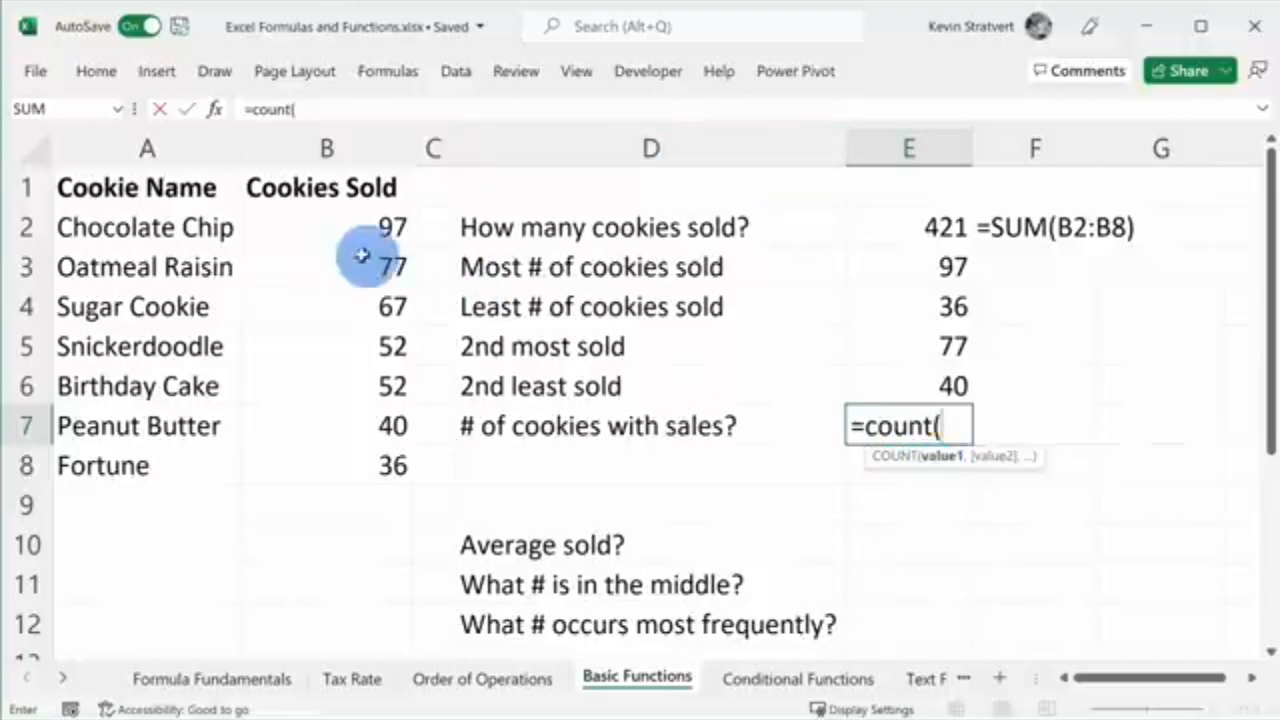
left_click_drag(349, 223, 358, 451)
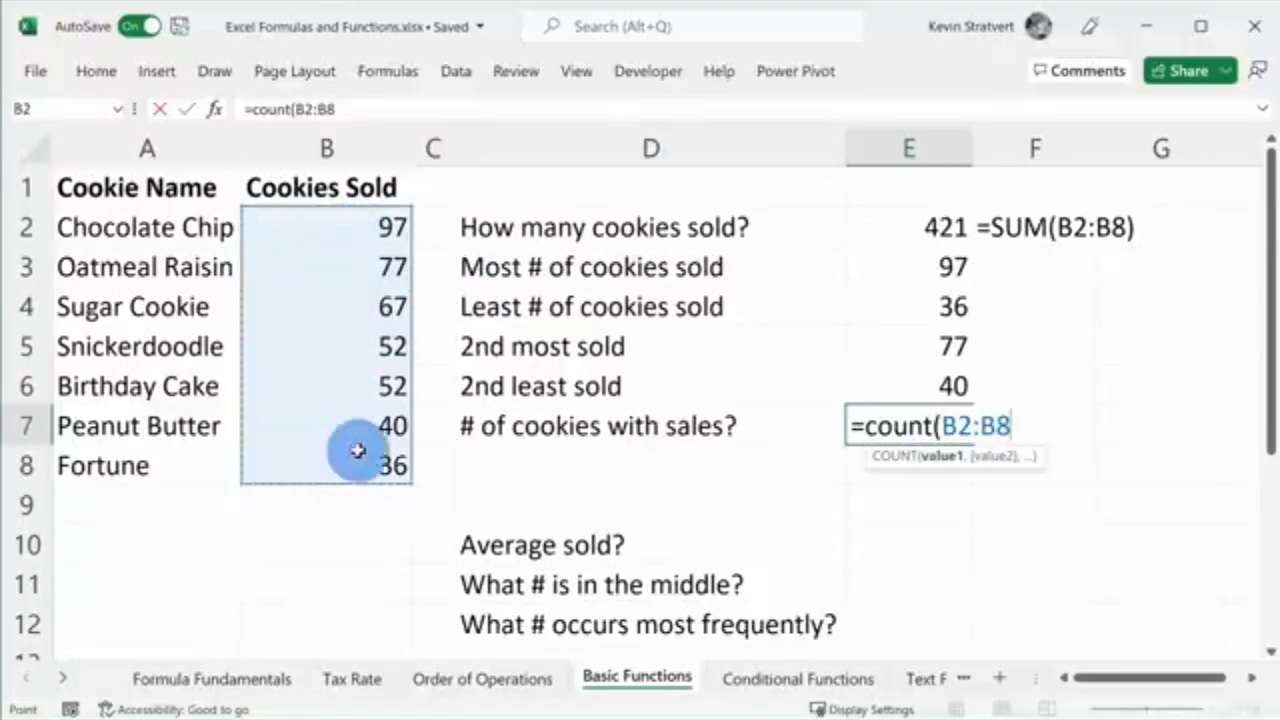
type(")")
key("ctrl+Return")
key("Return")
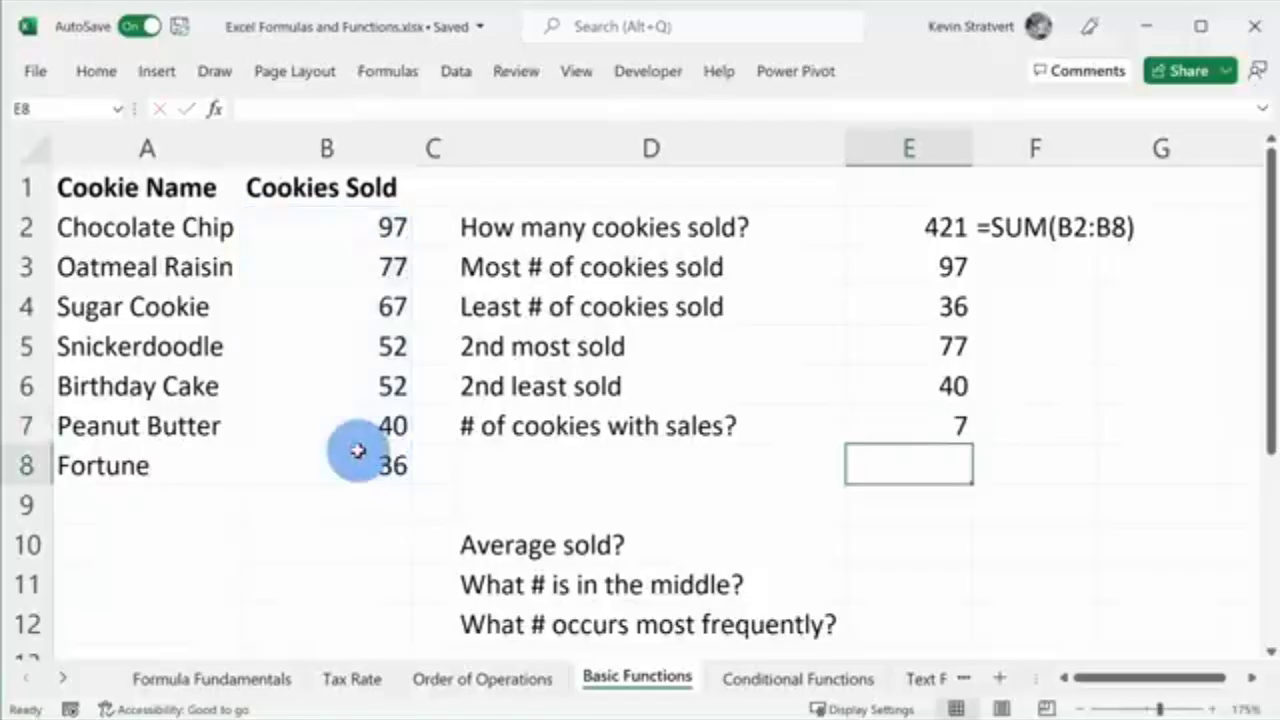
left_click(912, 412)
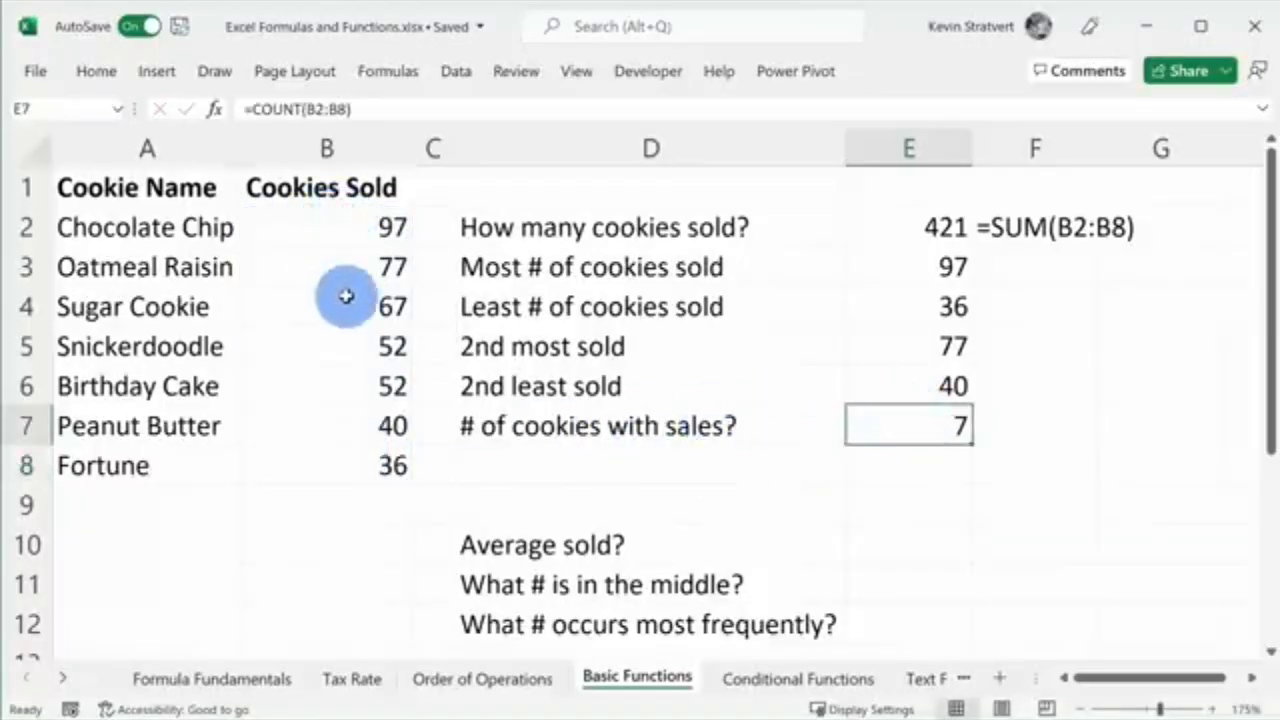
Try COUNT on the cookie names in E8 with =COUNT(A2:A8) and compare it with the formula in E7
left_click(952, 468)
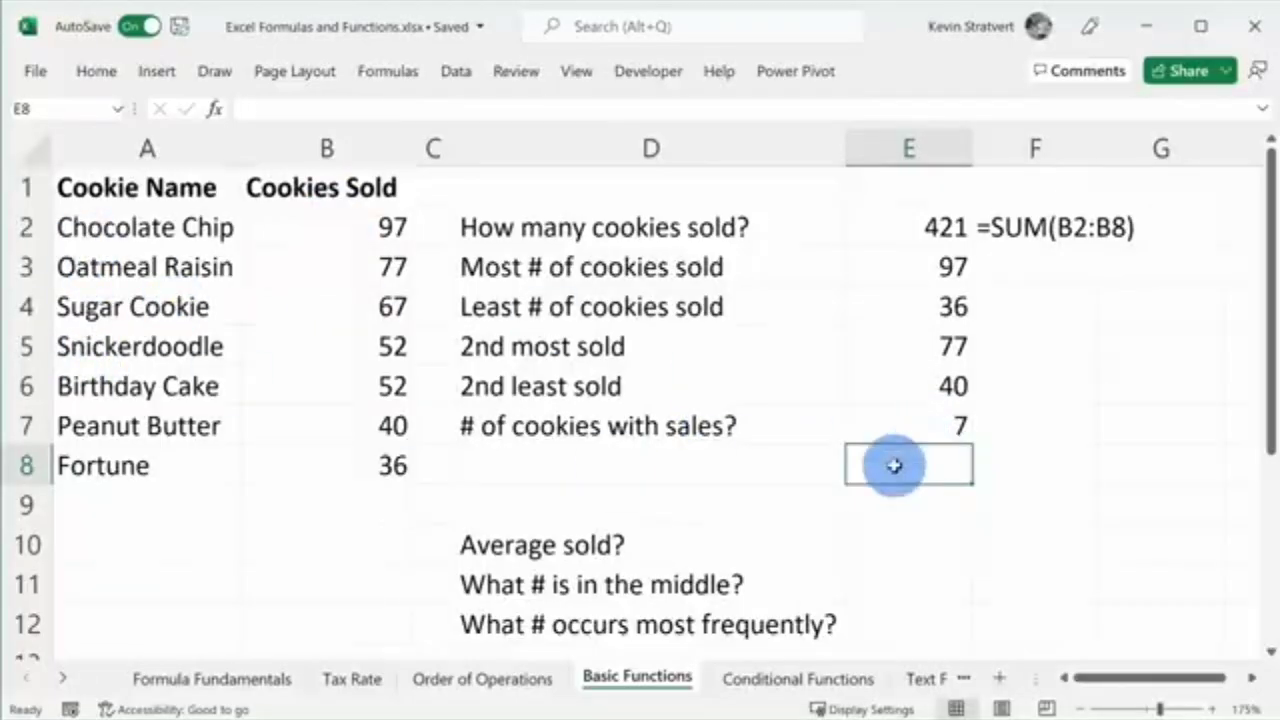
type("=count(")
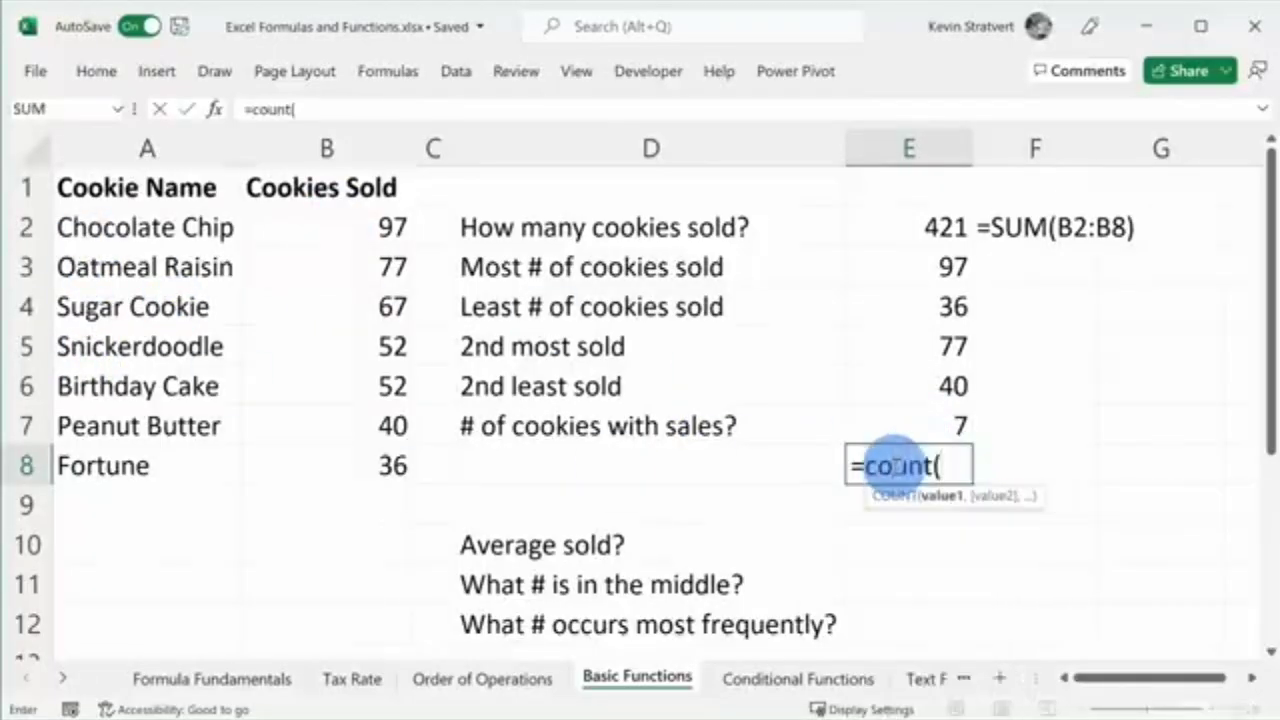
left_click_drag(130, 230, 148, 470)
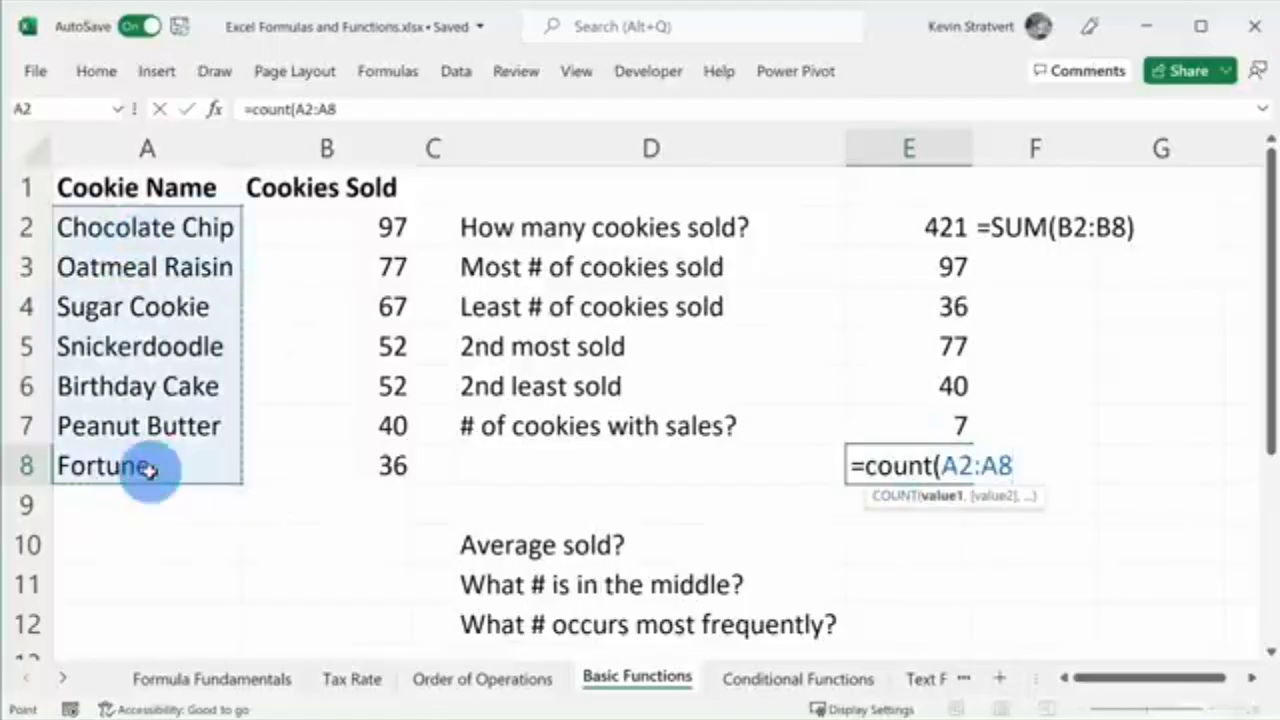
type(")")
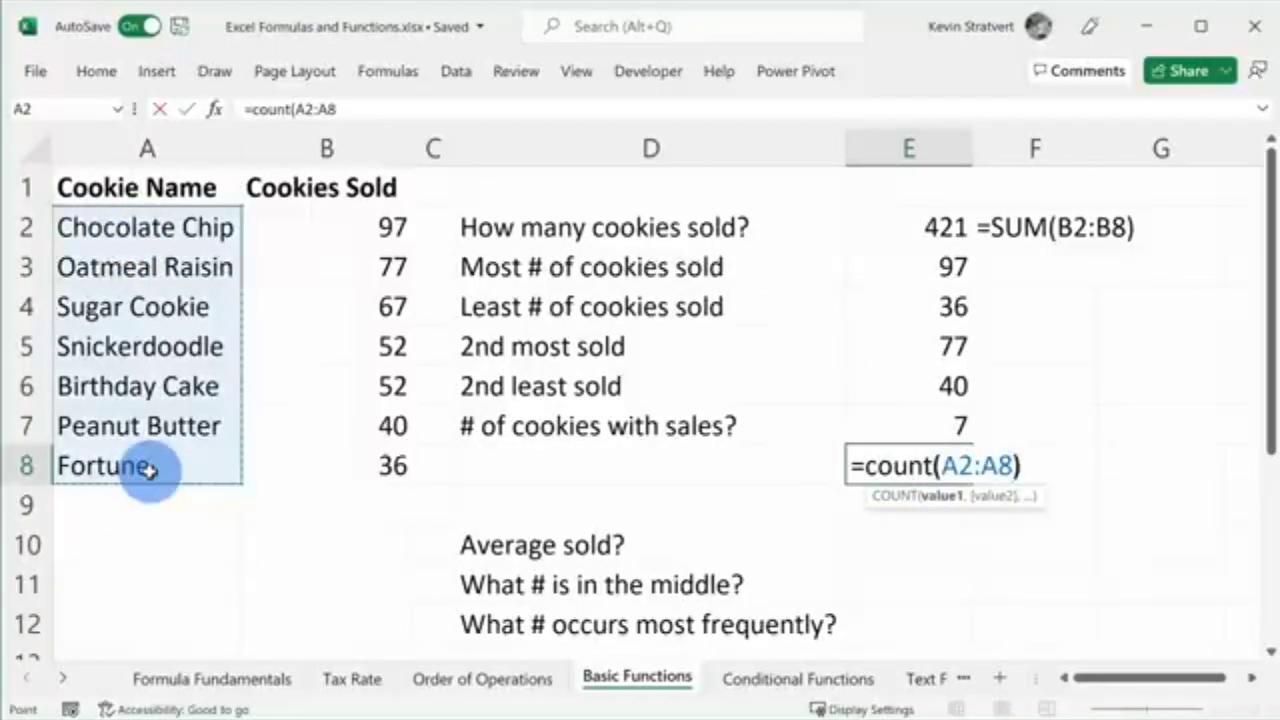
key("Return")
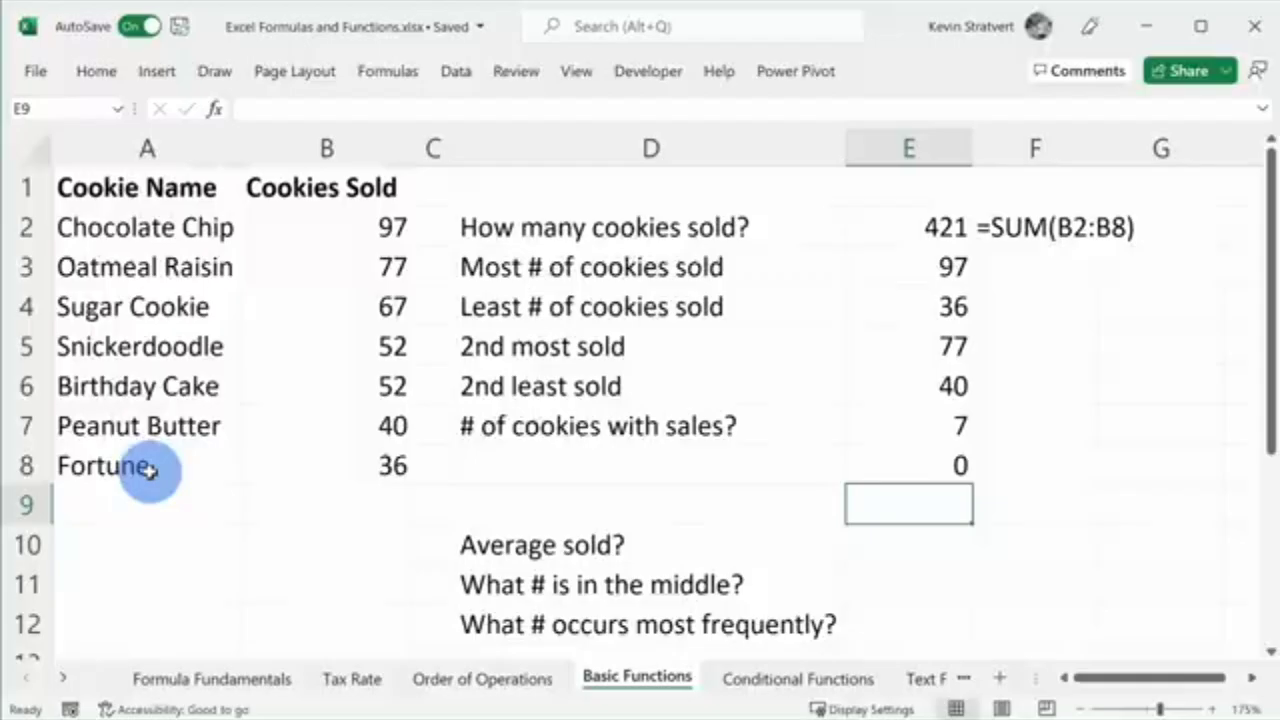
left_click(925, 425)
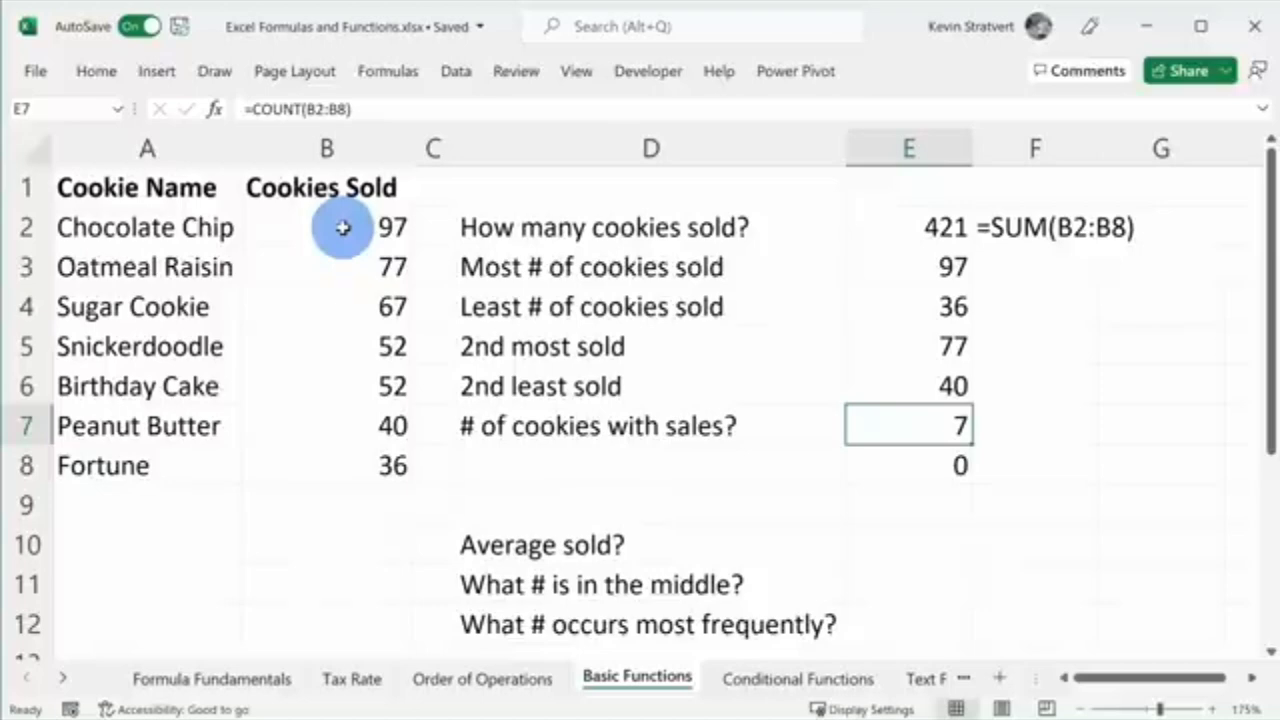
left_click(900, 460)
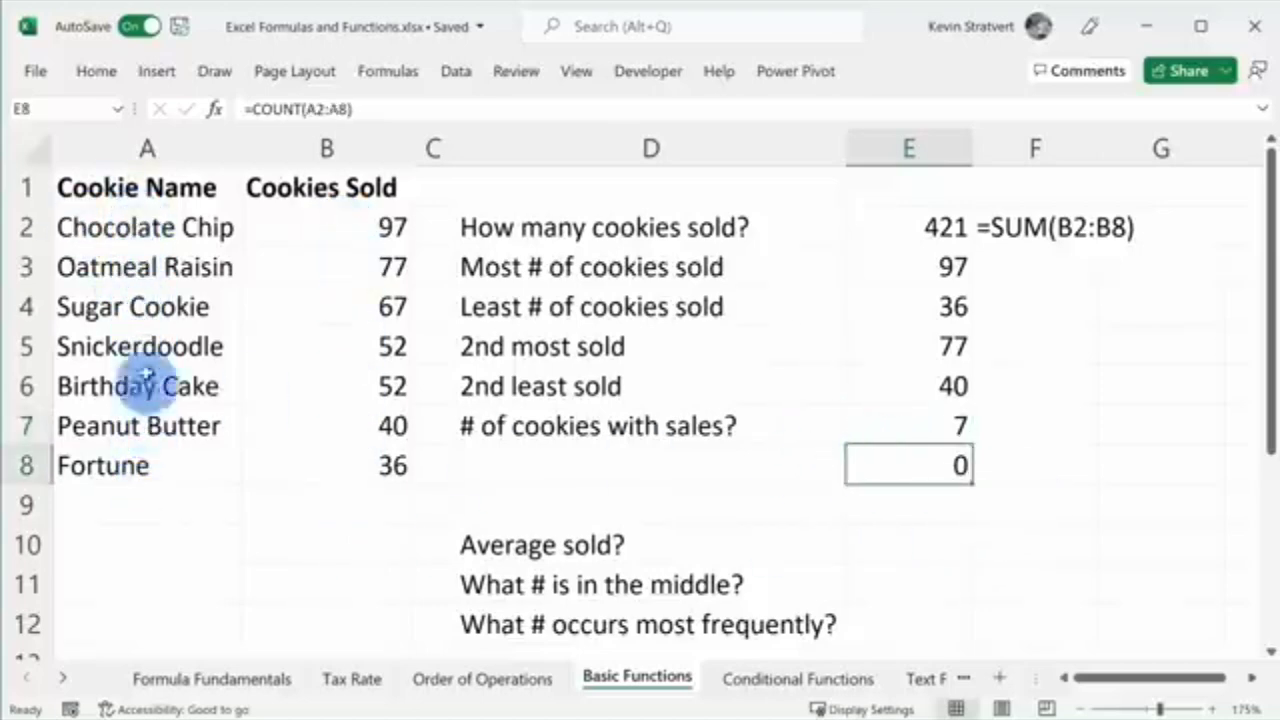
Replace the COUNT formula in E8 with =COUNTA(A2:A8) to count the cookie names, and check it against the counted range
double_click(923, 466)
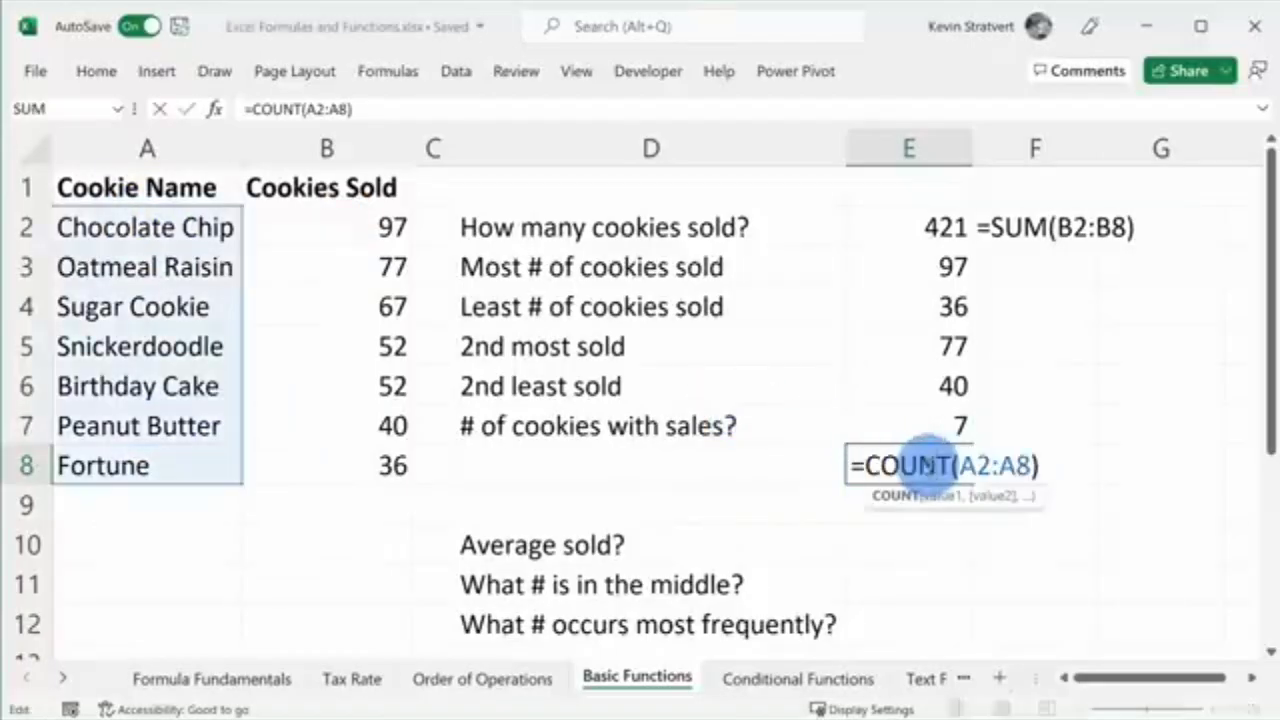
key("BackSpace")
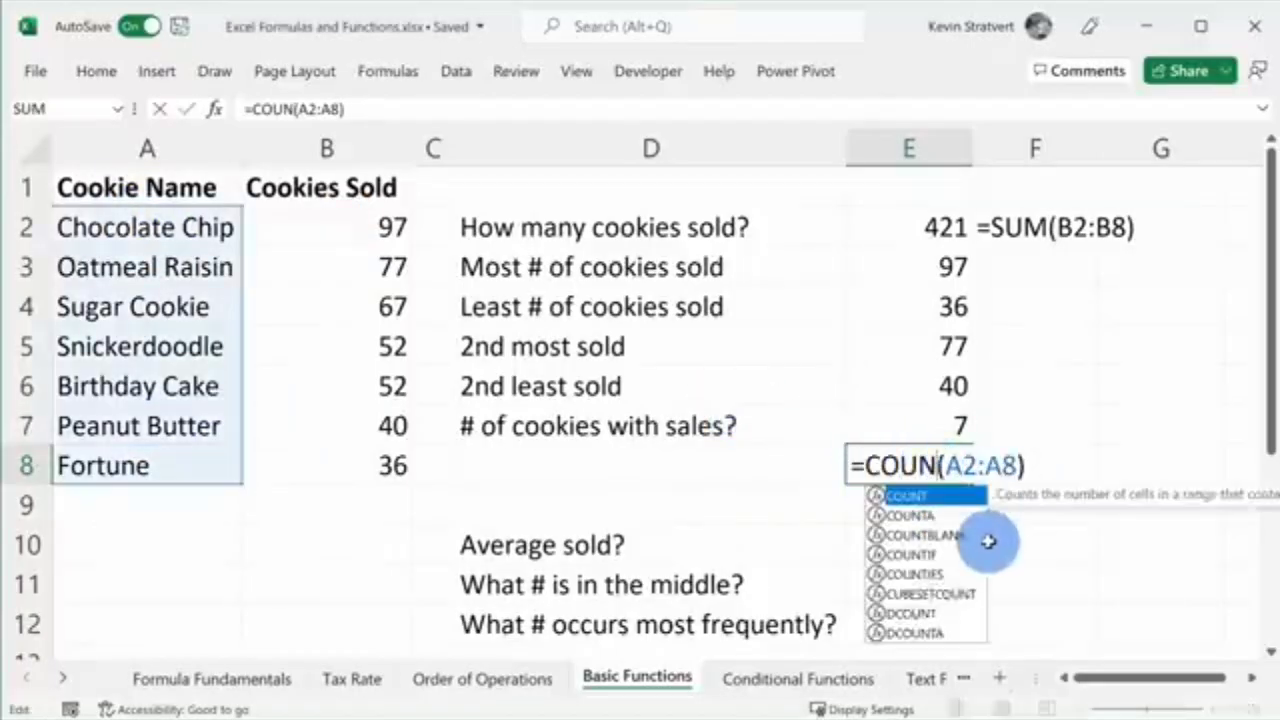
key("BackSpace")
key("BackSpace")
key("BackSpace")
key("BackSpace")
key("BackSpace")
key("BackSpace")
key("BackSpace")
key("BackSpace")
key("BackSpace")
key("BackSpace")
key("BackSpace")
key("BackSpace")
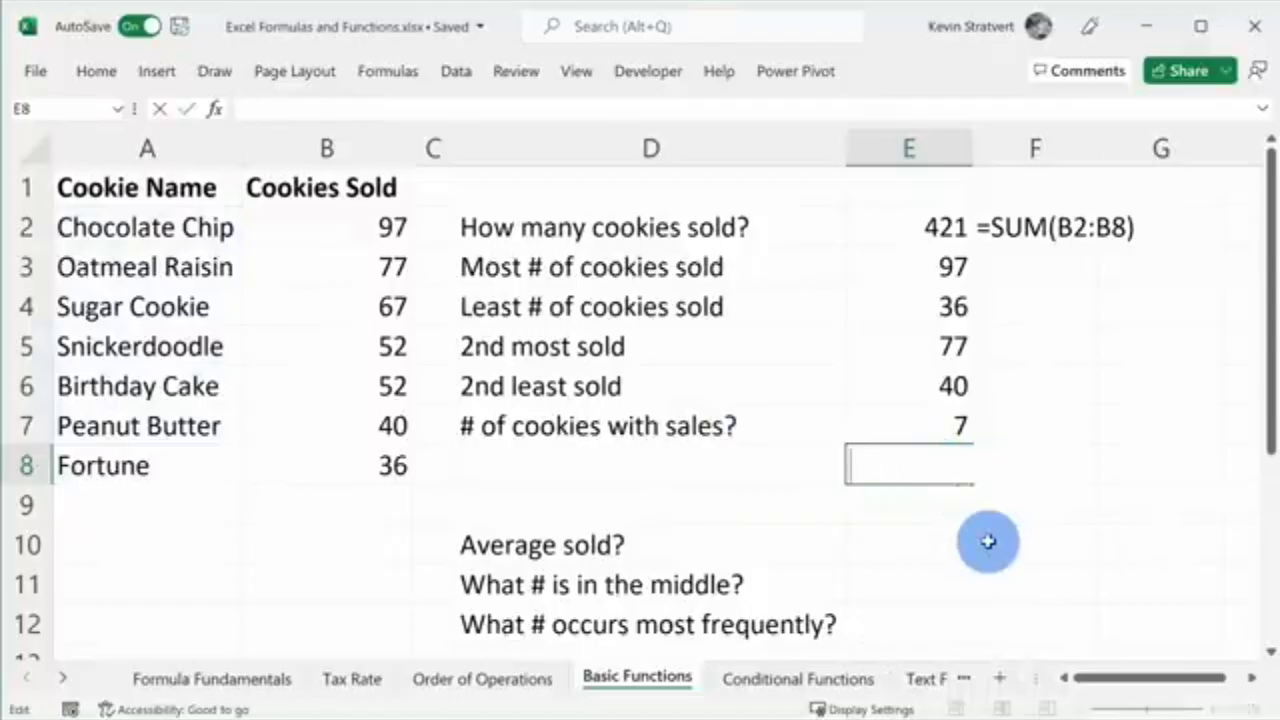
type("=count")
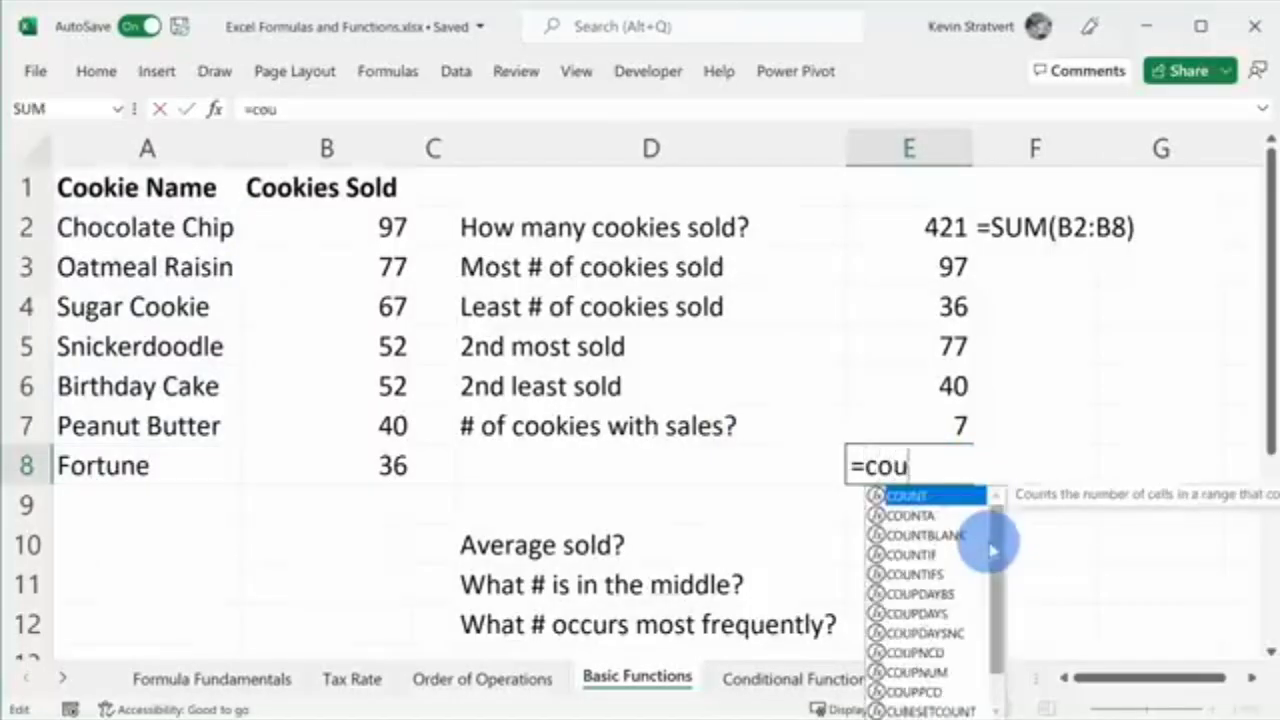
left_click(938, 515)
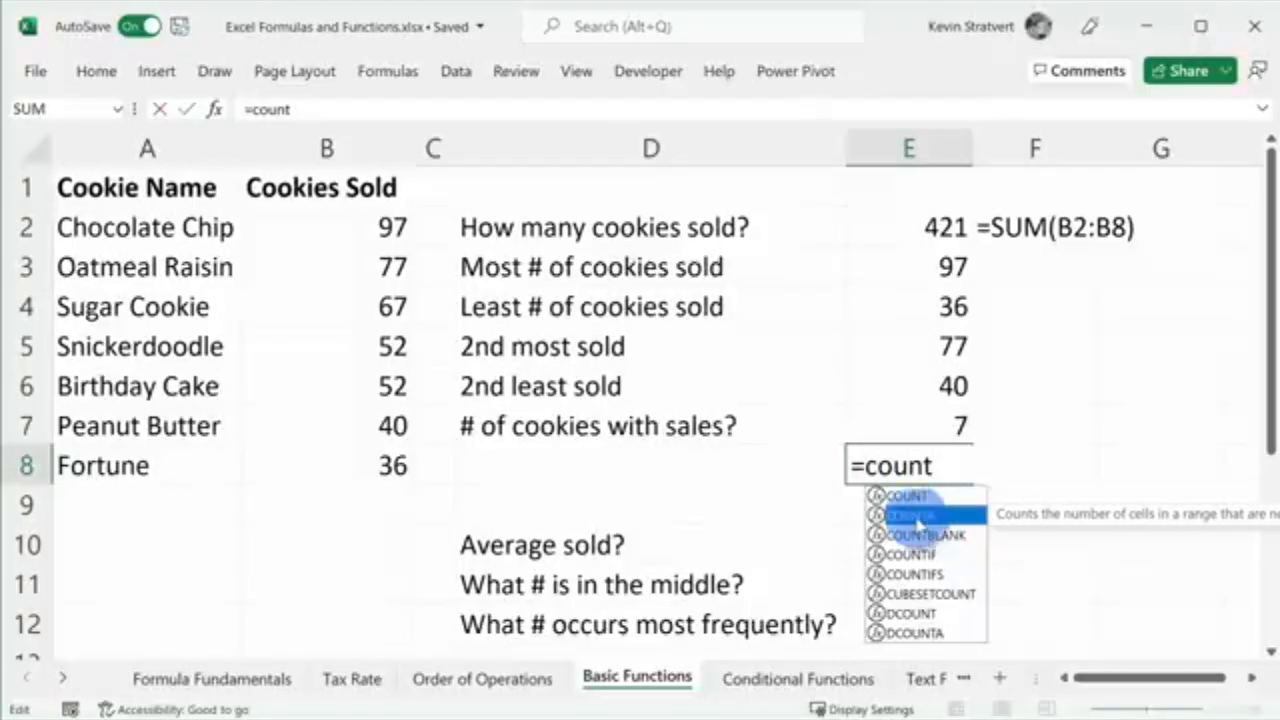
double_click(916, 515)
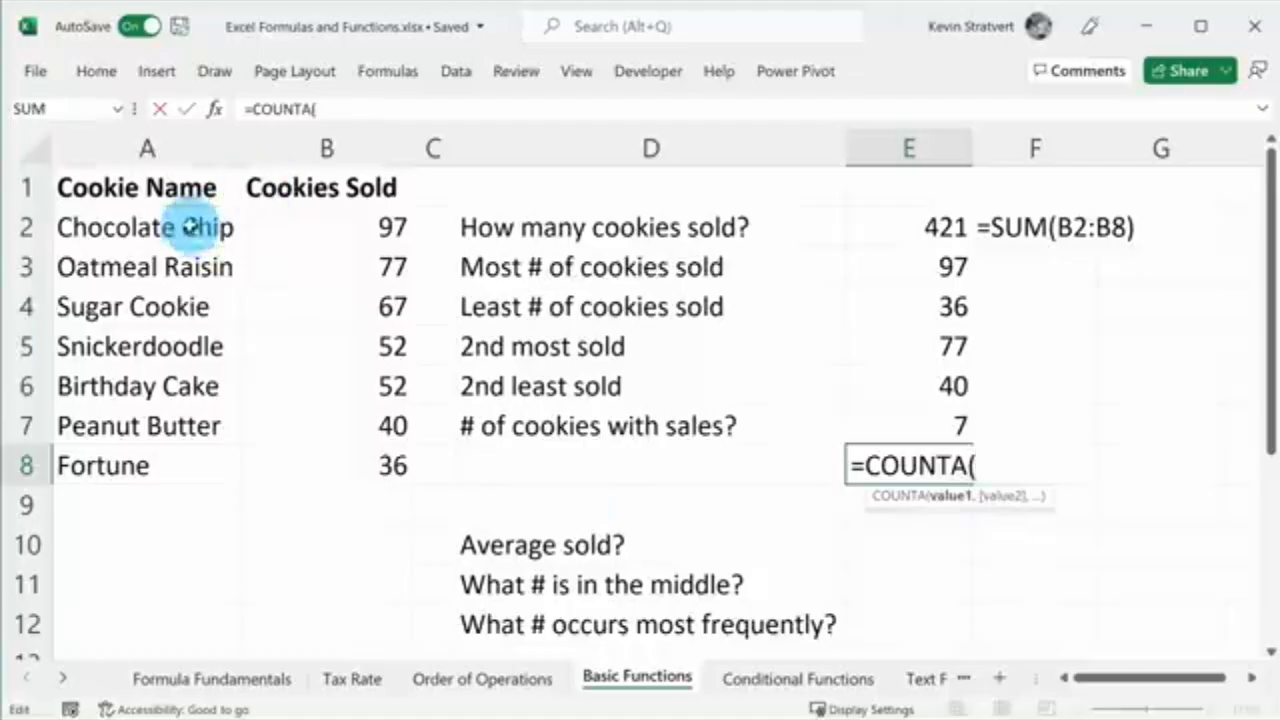
left_click_drag(189, 228, 150, 462)
type(")")
key("Return")
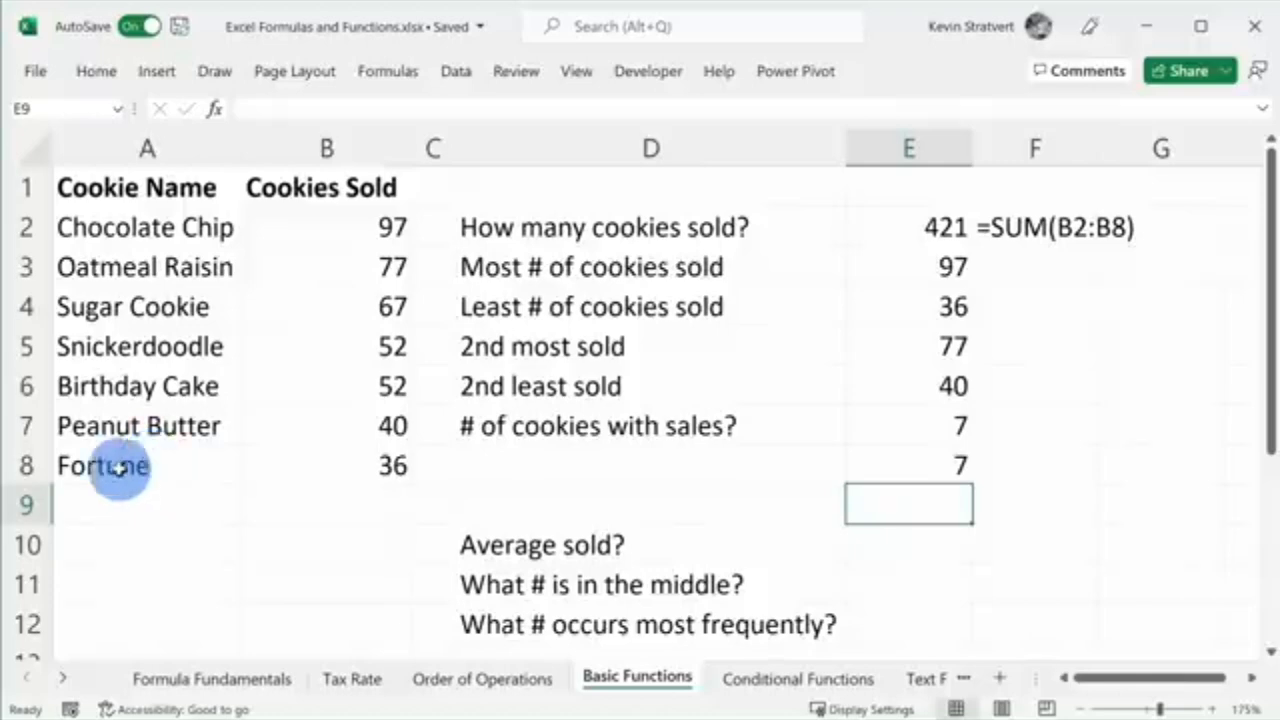
left_click_drag(177, 229, 207, 457)
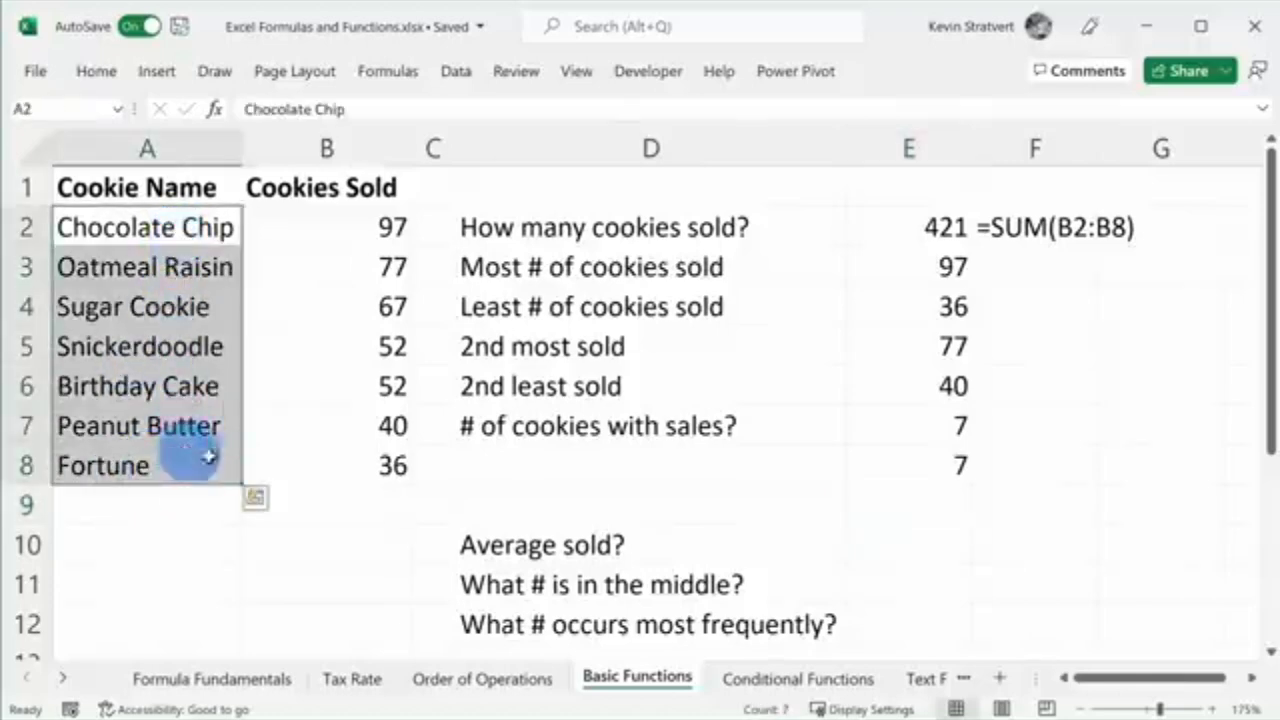
Count the empty cells in the cookie name column in E9 with =COUNTBLANK(A2:A9) and check the resulting formula
left_click(914, 502)
type("=count")
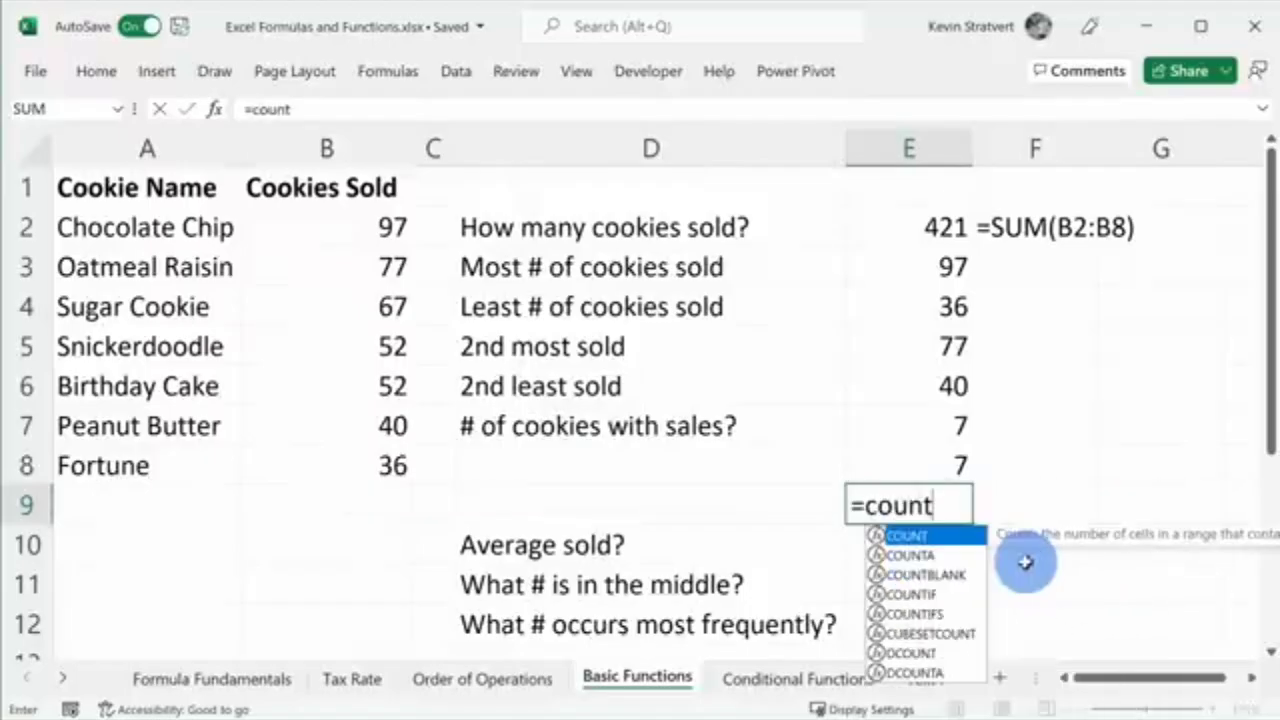
type("blank(")
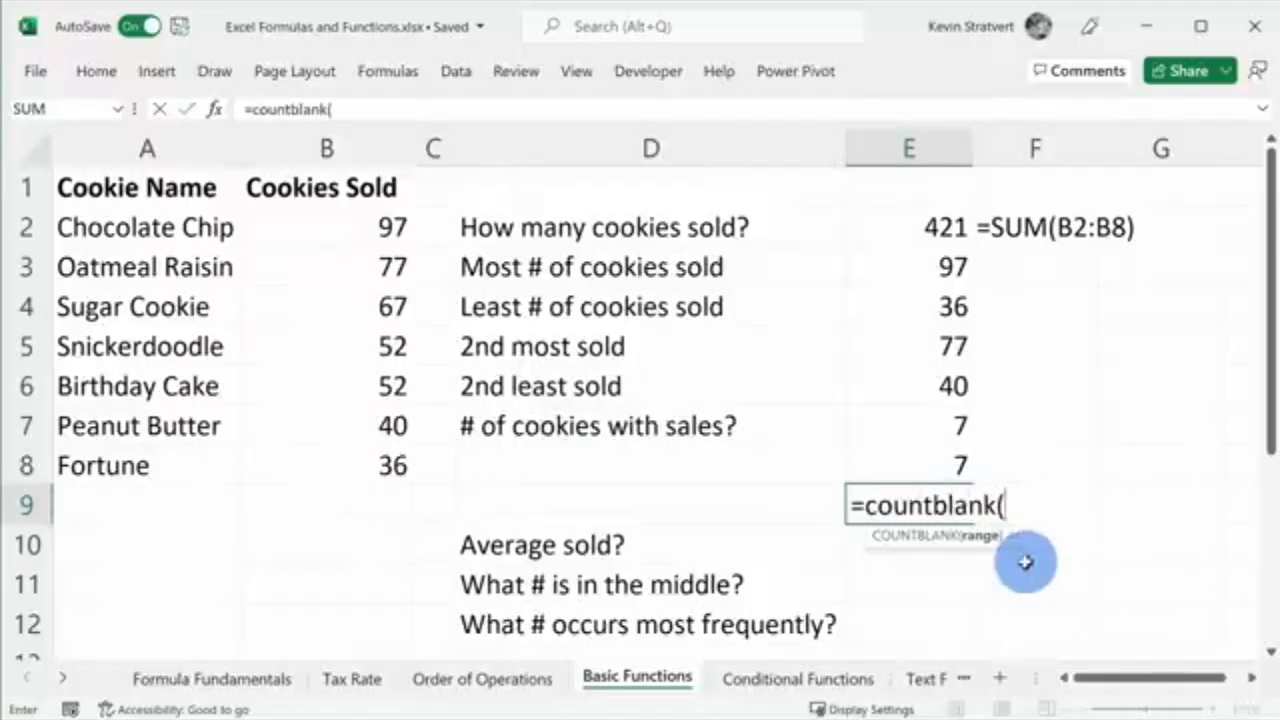
left_click_drag(180, 228, 177, 509)
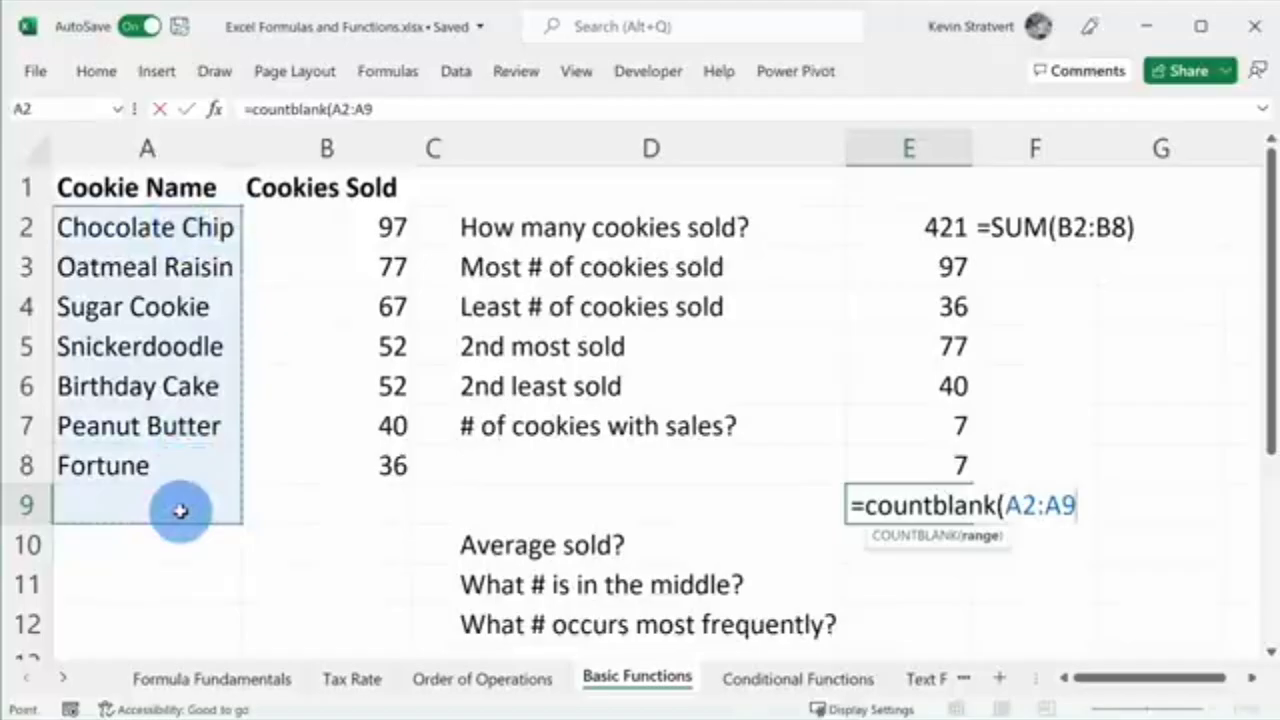
type(")")
key("Return")
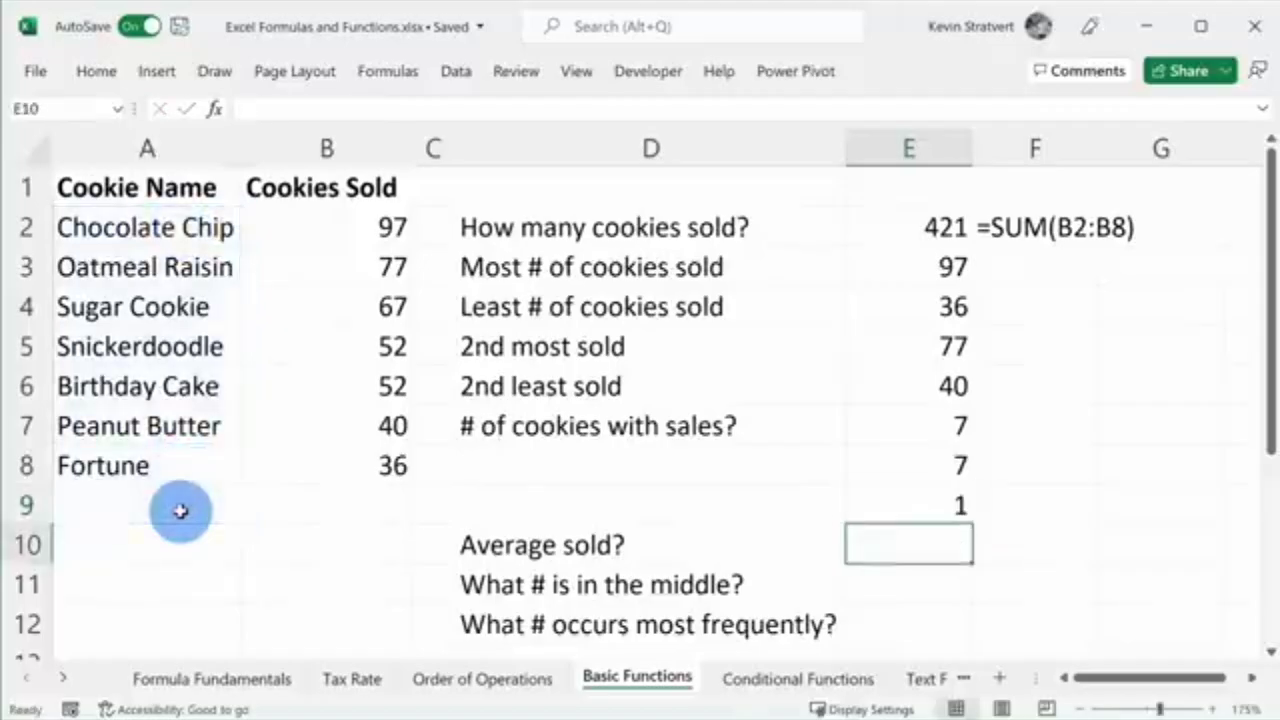
left_click(915, 506)
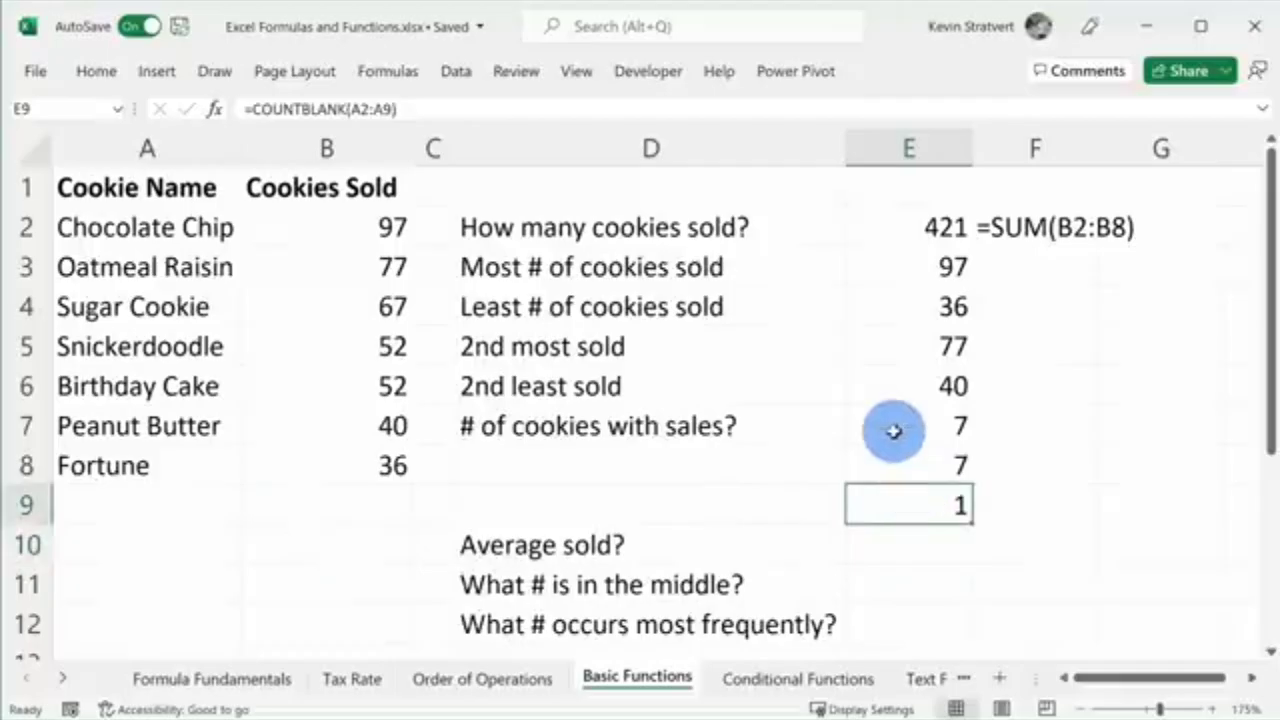
Calculate the average number of cookies sold in E10 with =AVERAGE(B2:B8) and check the resulting formula
left_click(926, 540)
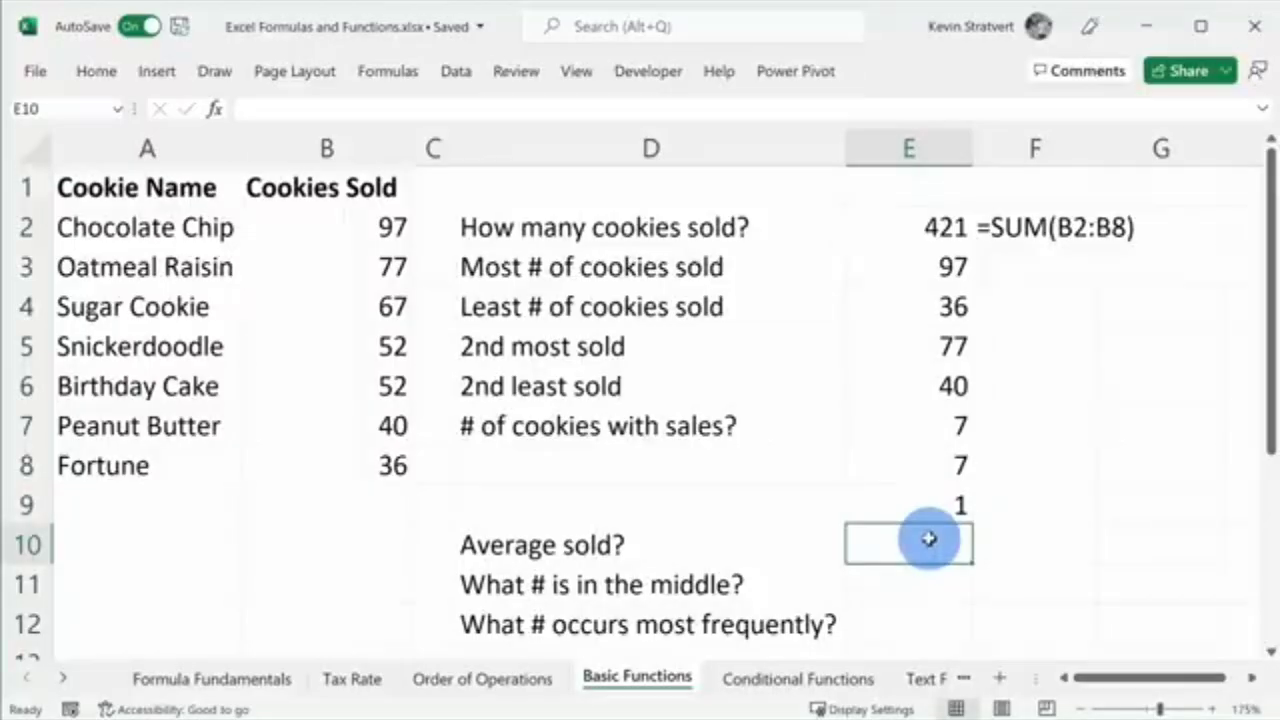
left_click_drag(345, 240, 363, 463)
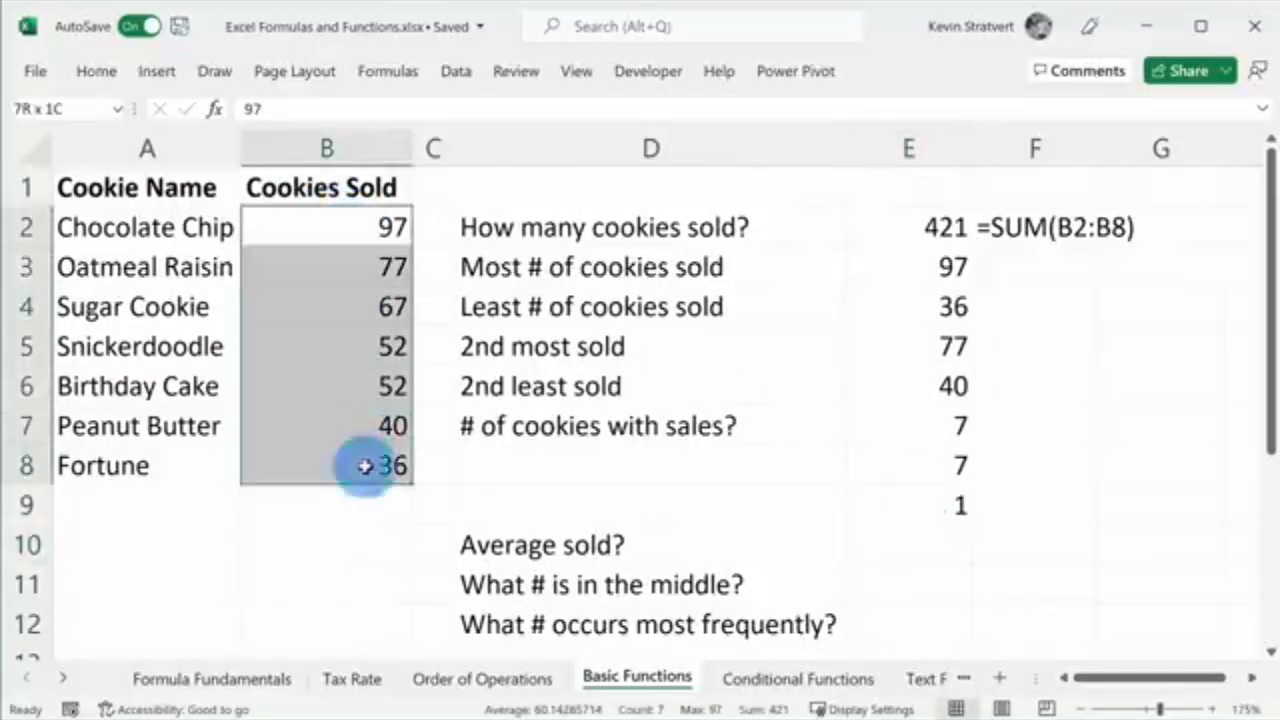
left_click(975, 535)
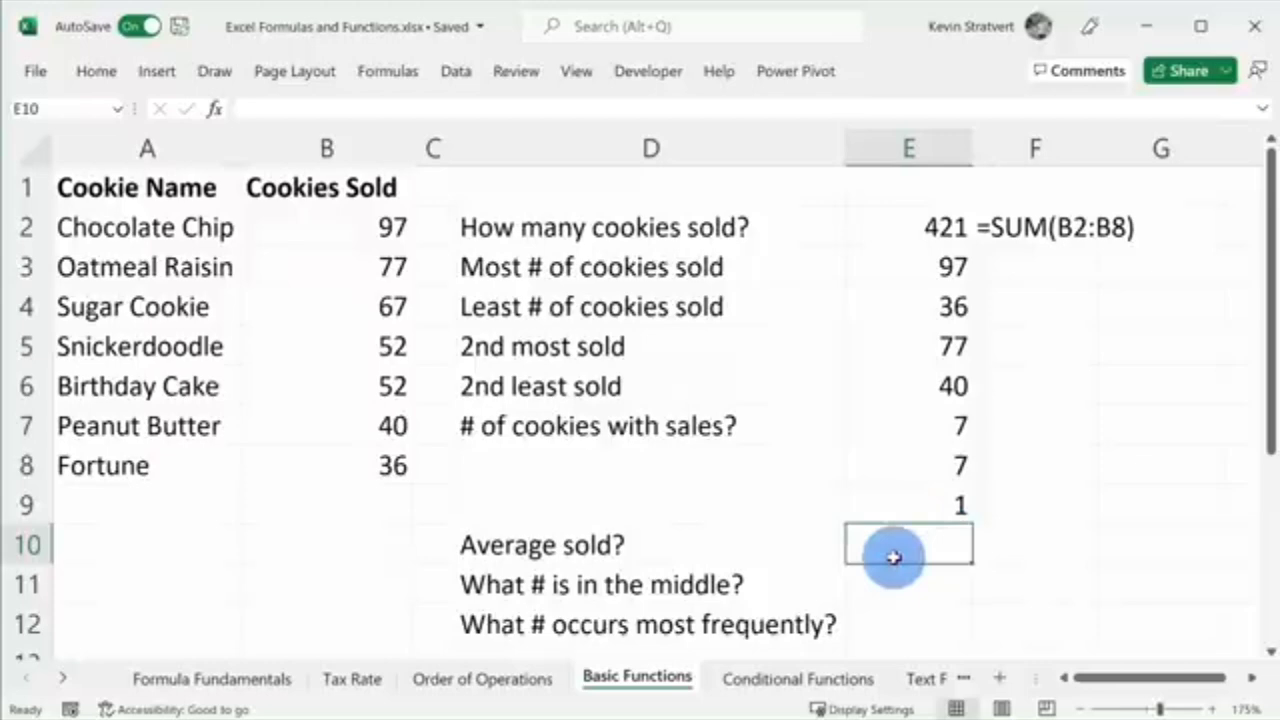
type("=")
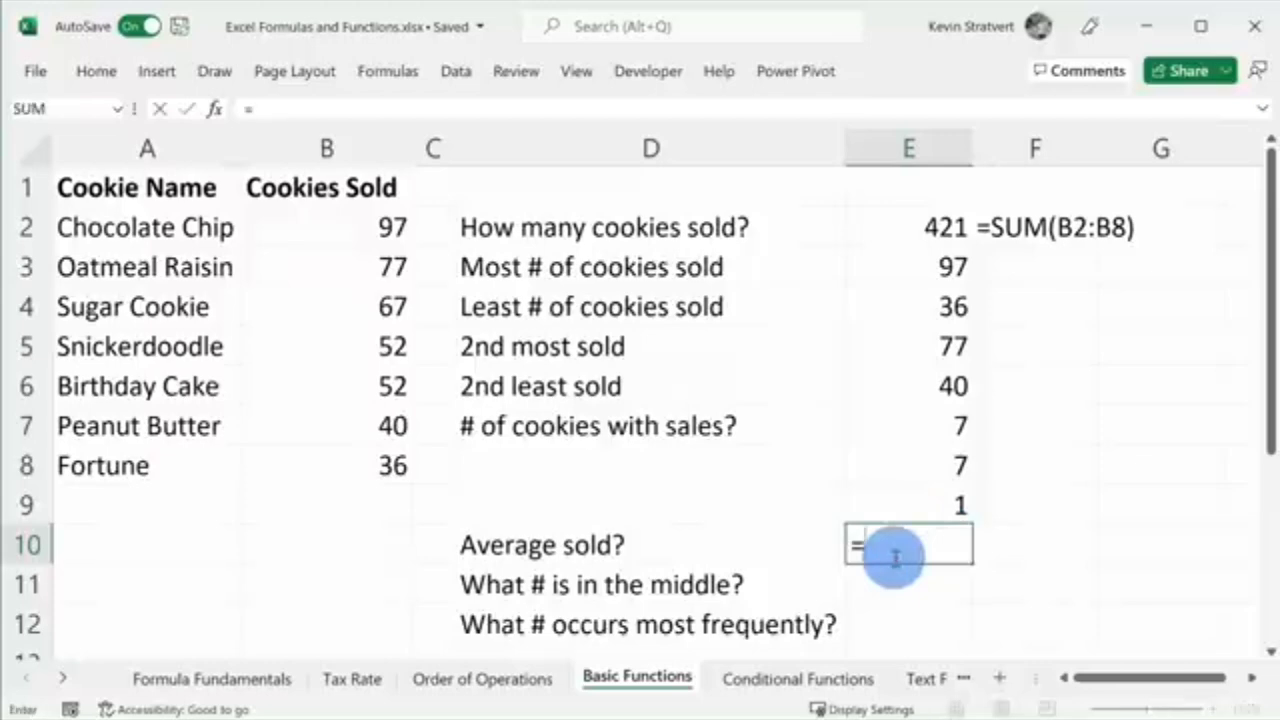
type("average")
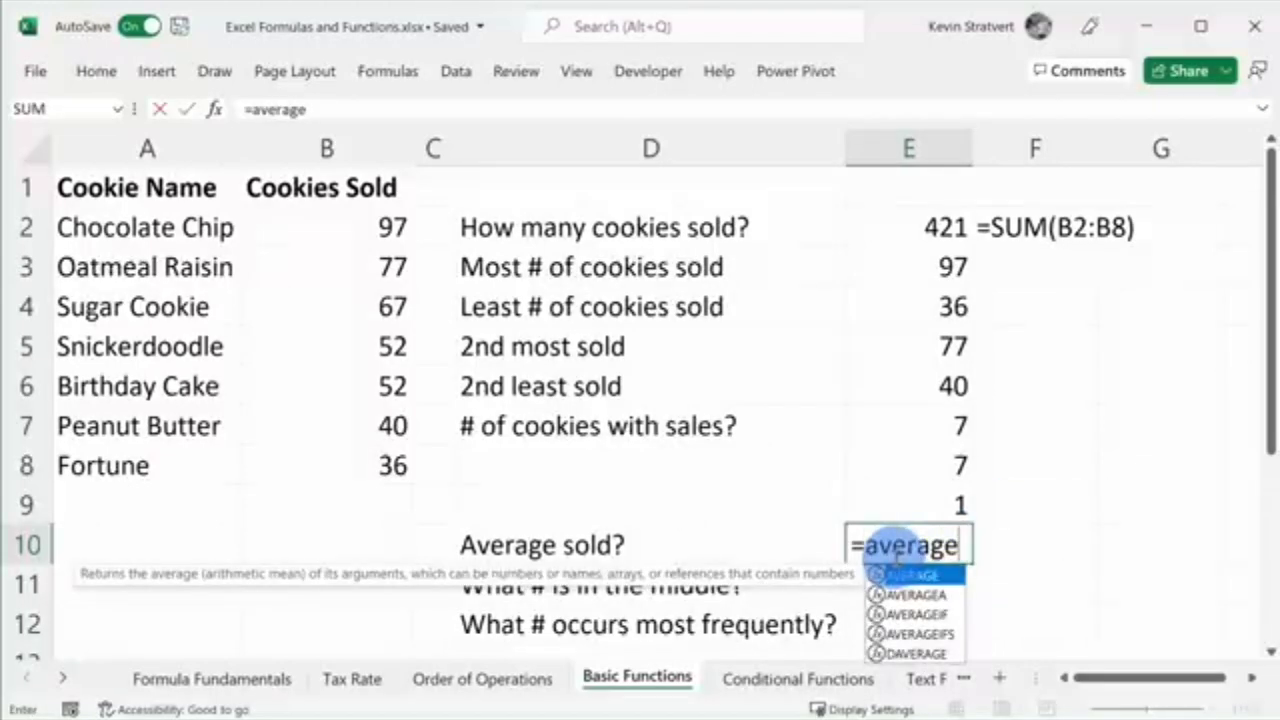
left_click(386, 74)
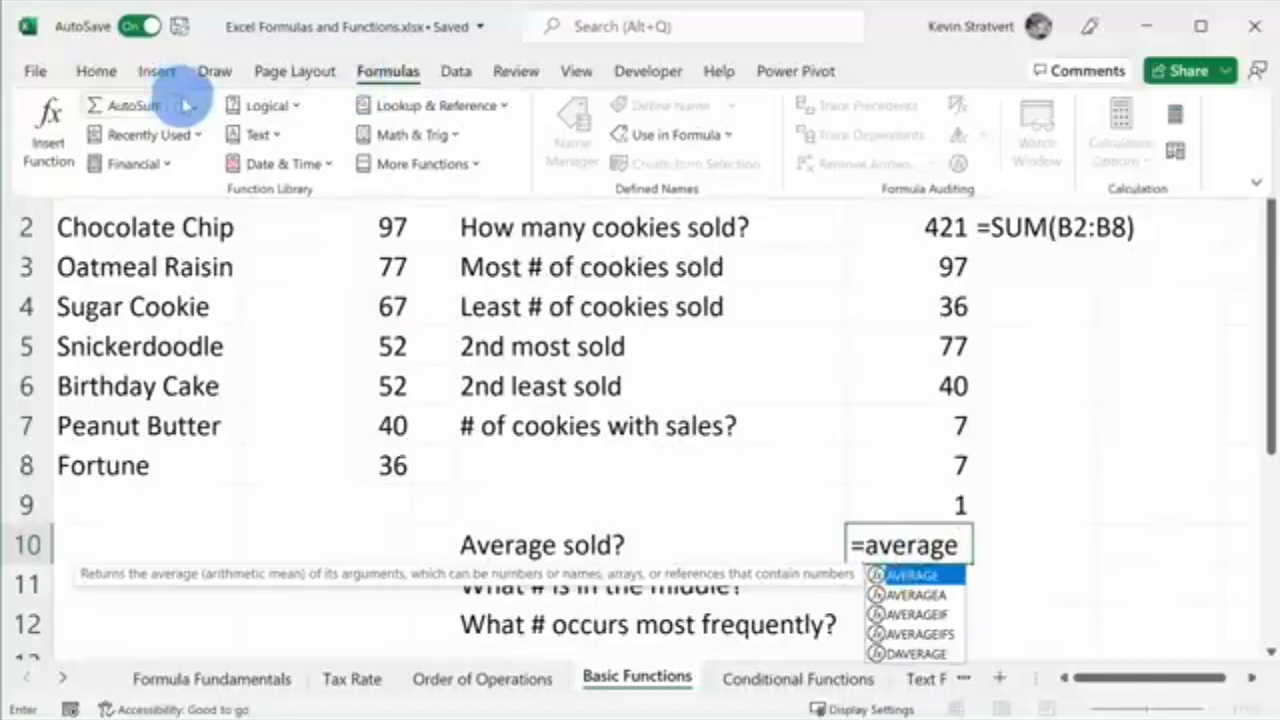
left_click(185, 105)
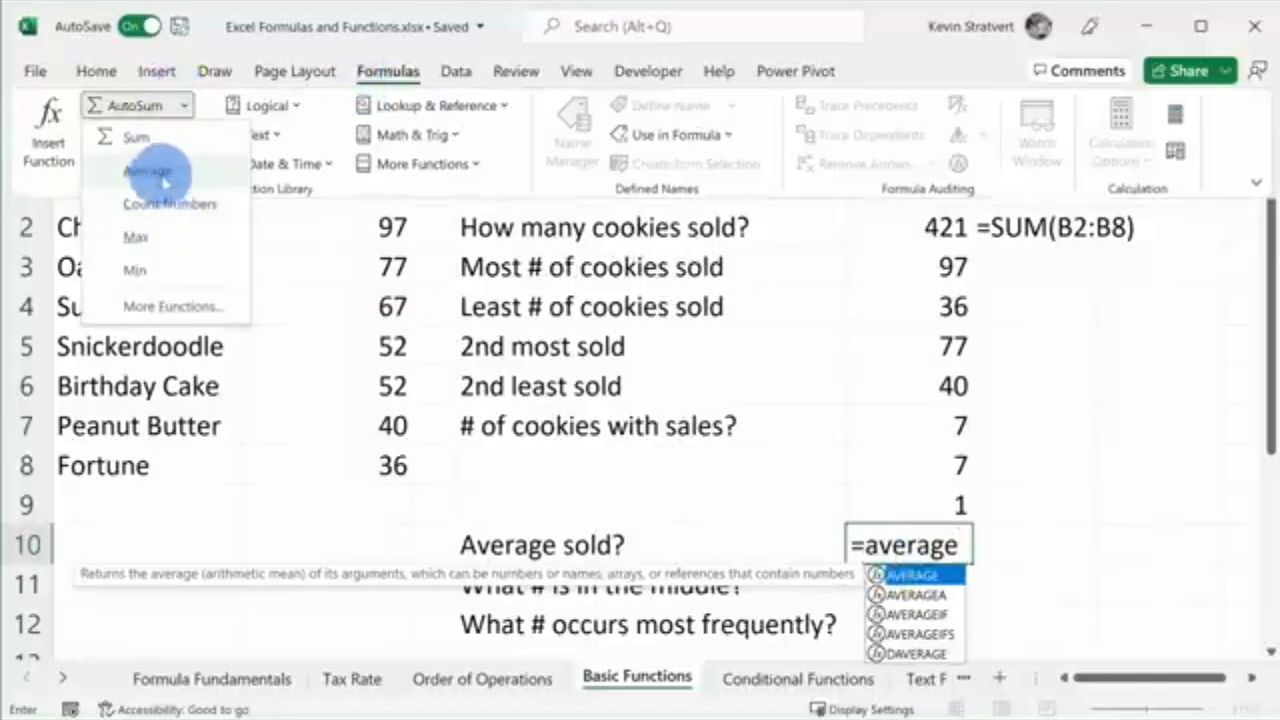
left_click(932, 577)
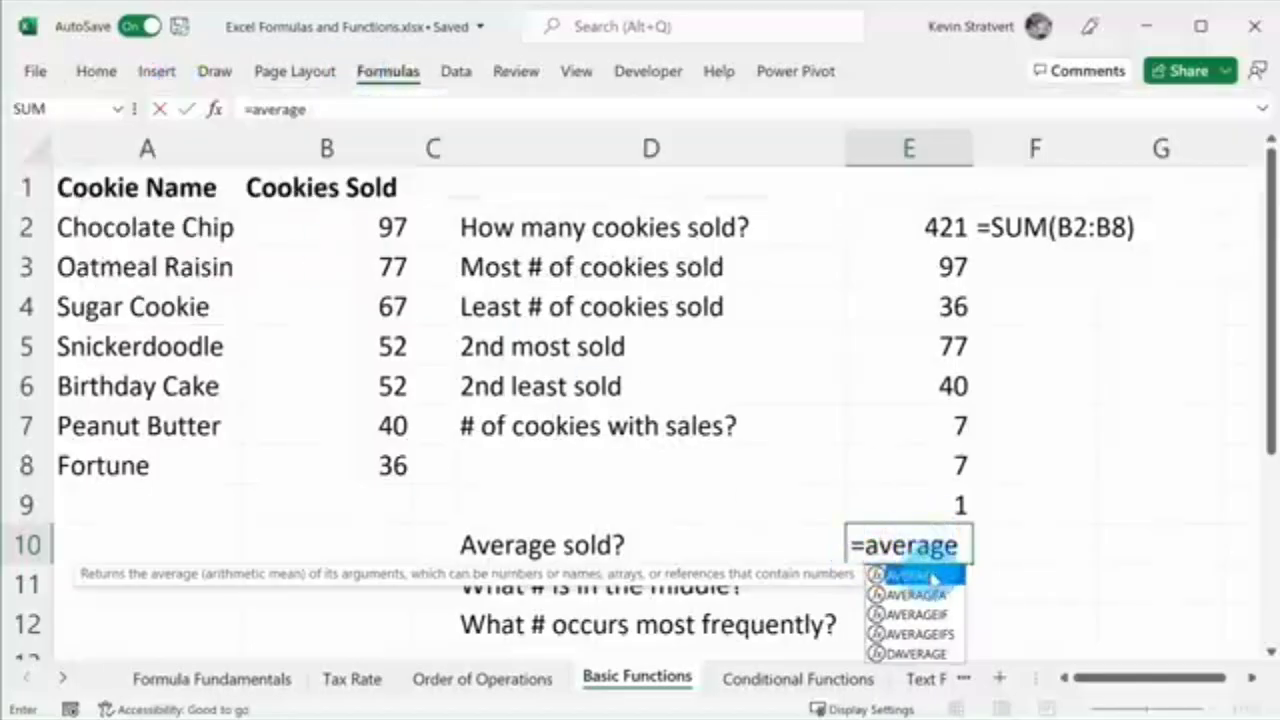
double_click(932, 577)
left_click_drag(296, 226, 304, 448)
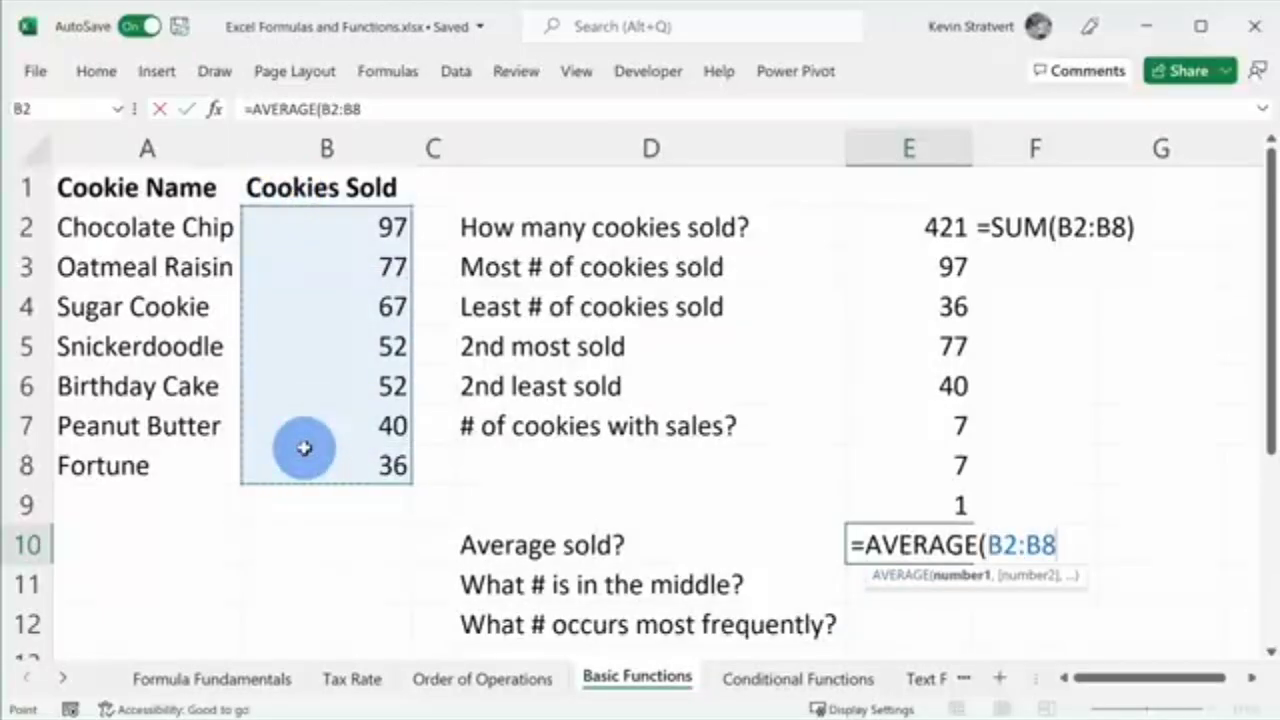
key("Return")
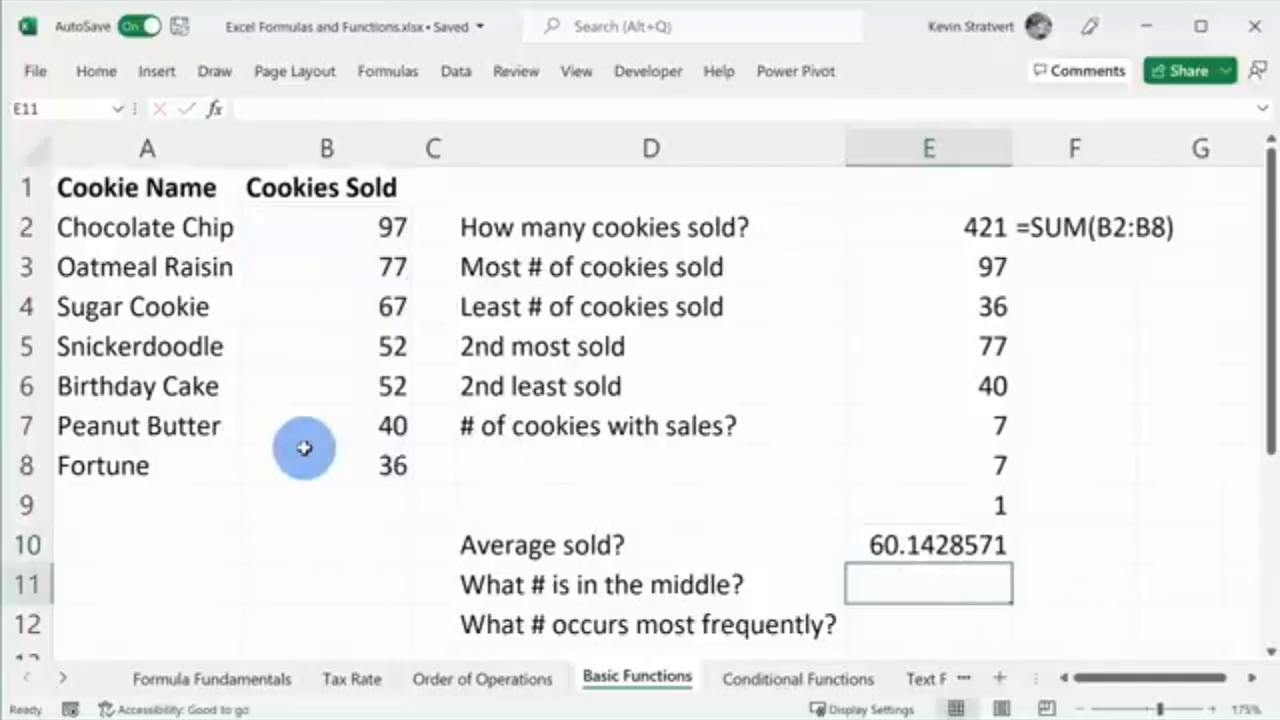
left_click(935, 530)
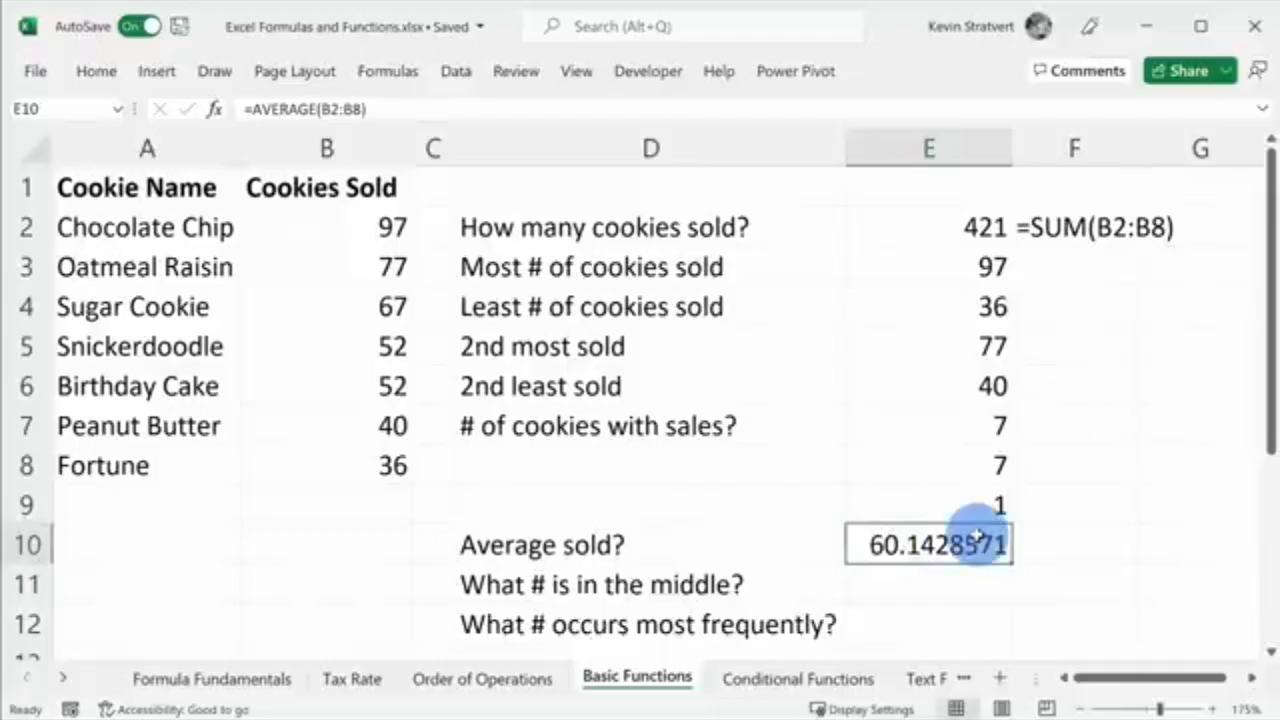
Find the middle number of the Cookies Sold values in E11 with the MEDIAN function and locate it in the sales list
left_click(895, 581)
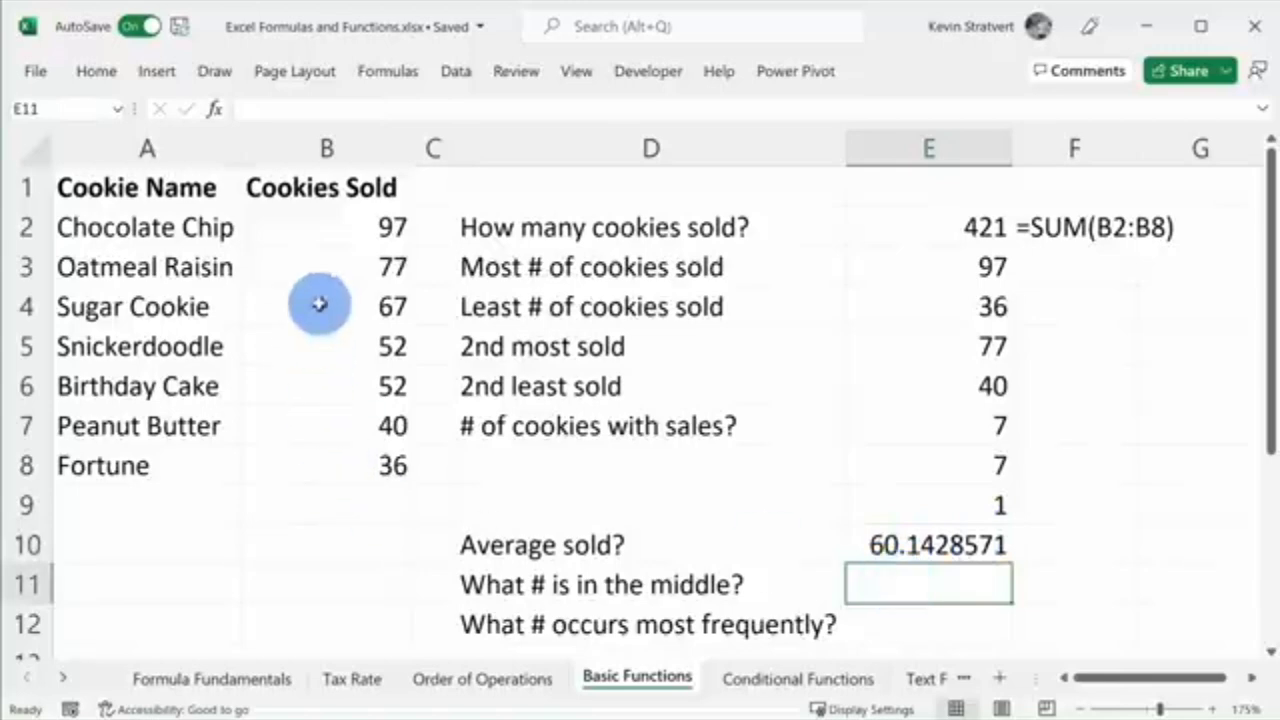
left_click_drag(350, 225, 346, 457)
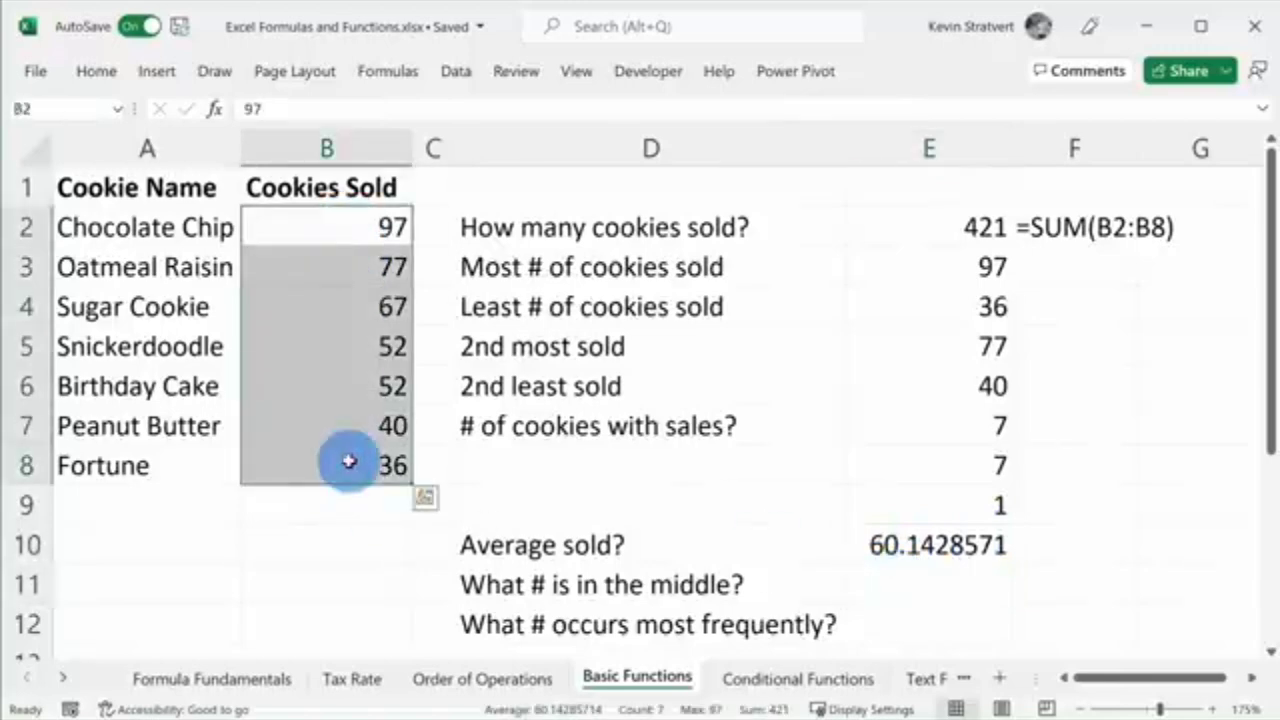
left_click(357, 343)
left_click(938, 598)
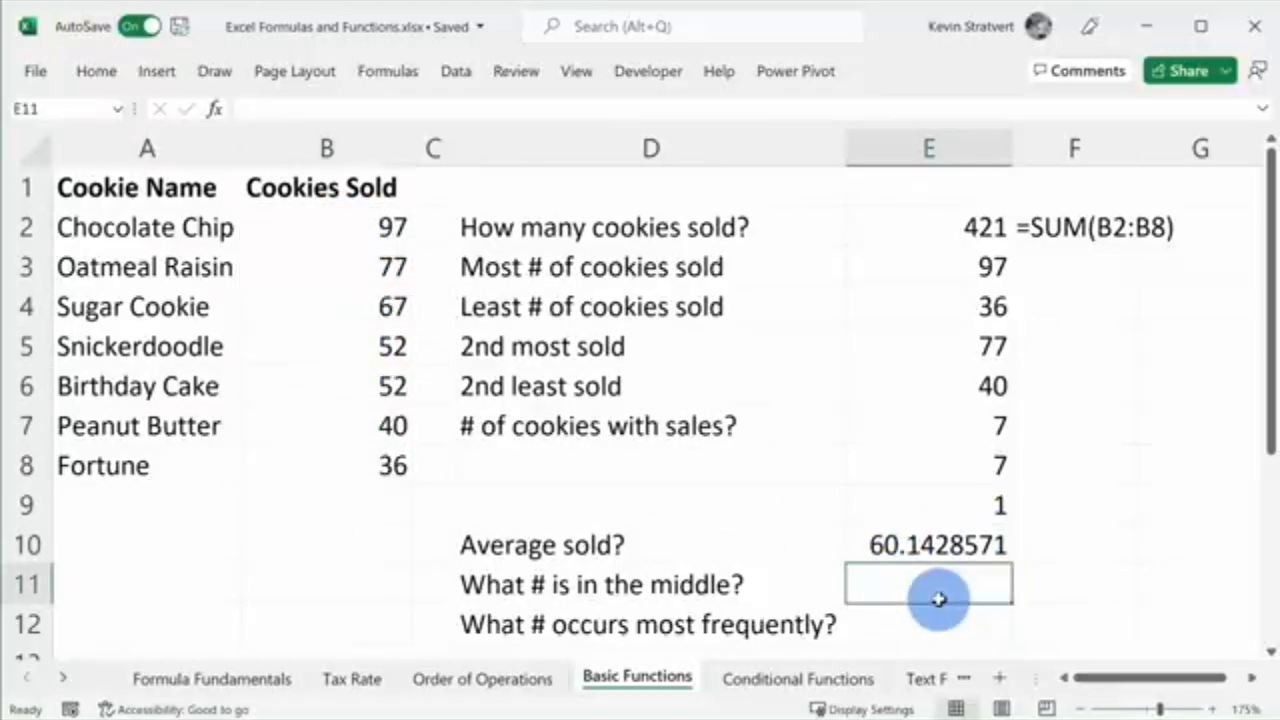
type("=median")
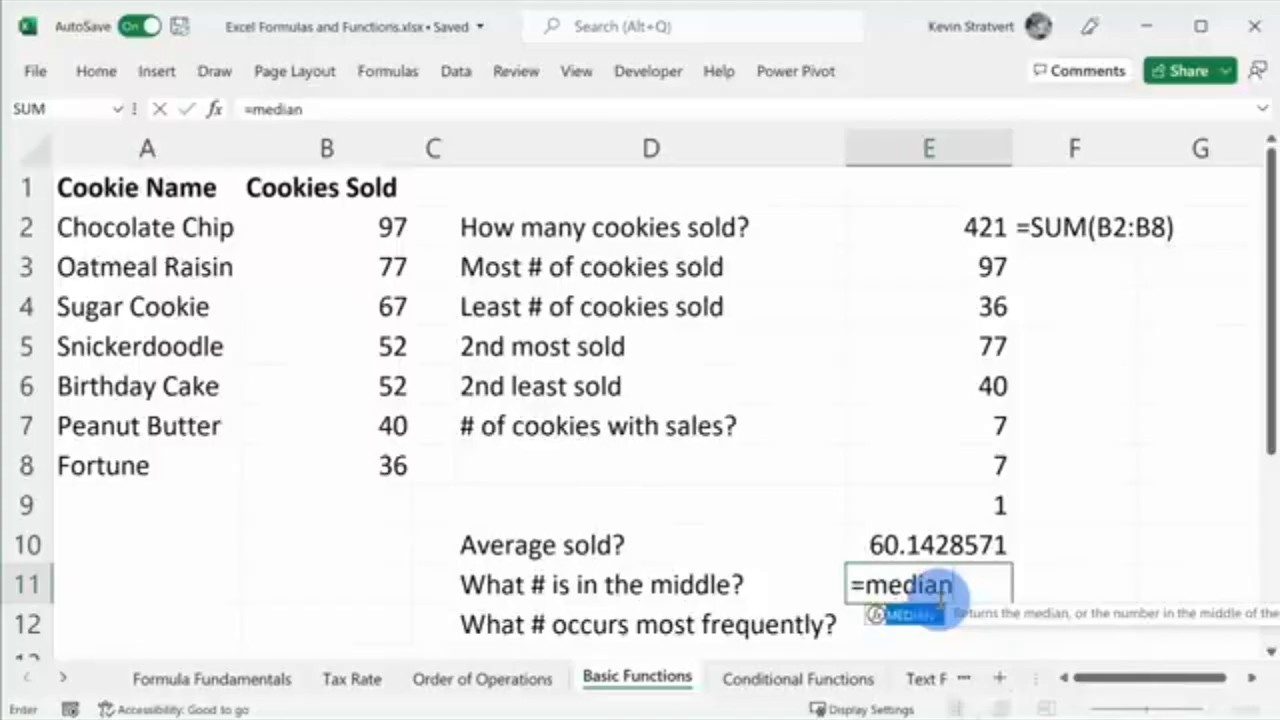
type("(")
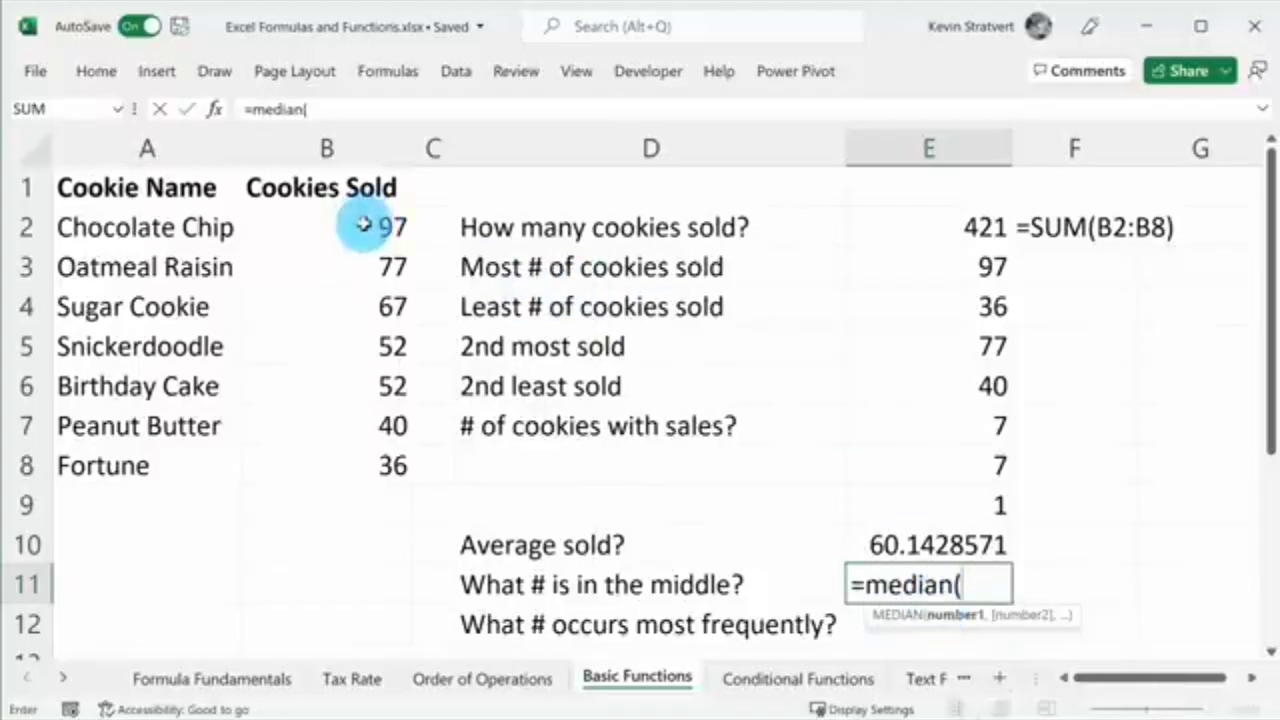
left_click_drag(357, 222, 335, 487)
key("Return")
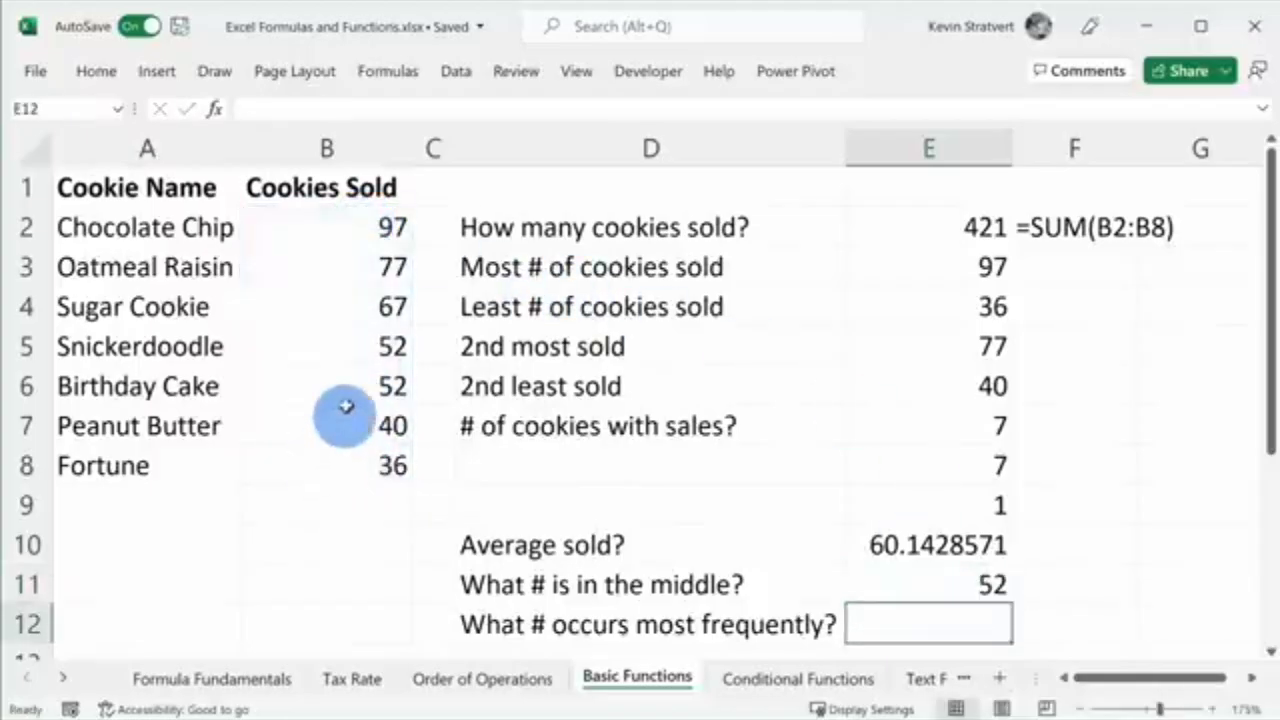
left_click(355, 346)
Find the most frequently occurring Cookies Sold value in E12 with =MODE(B2:B8) and check the resulting formula
left_click(958, 624)
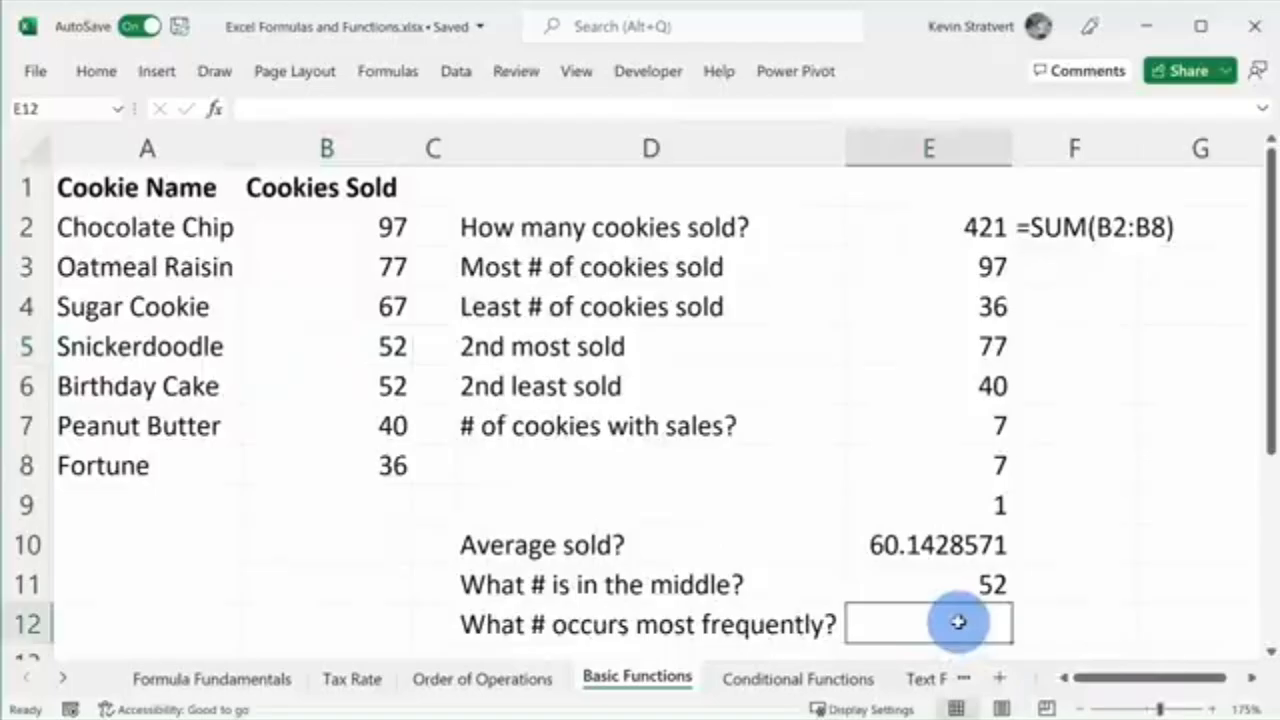
left_click_drag(294, 218, 348, 451)
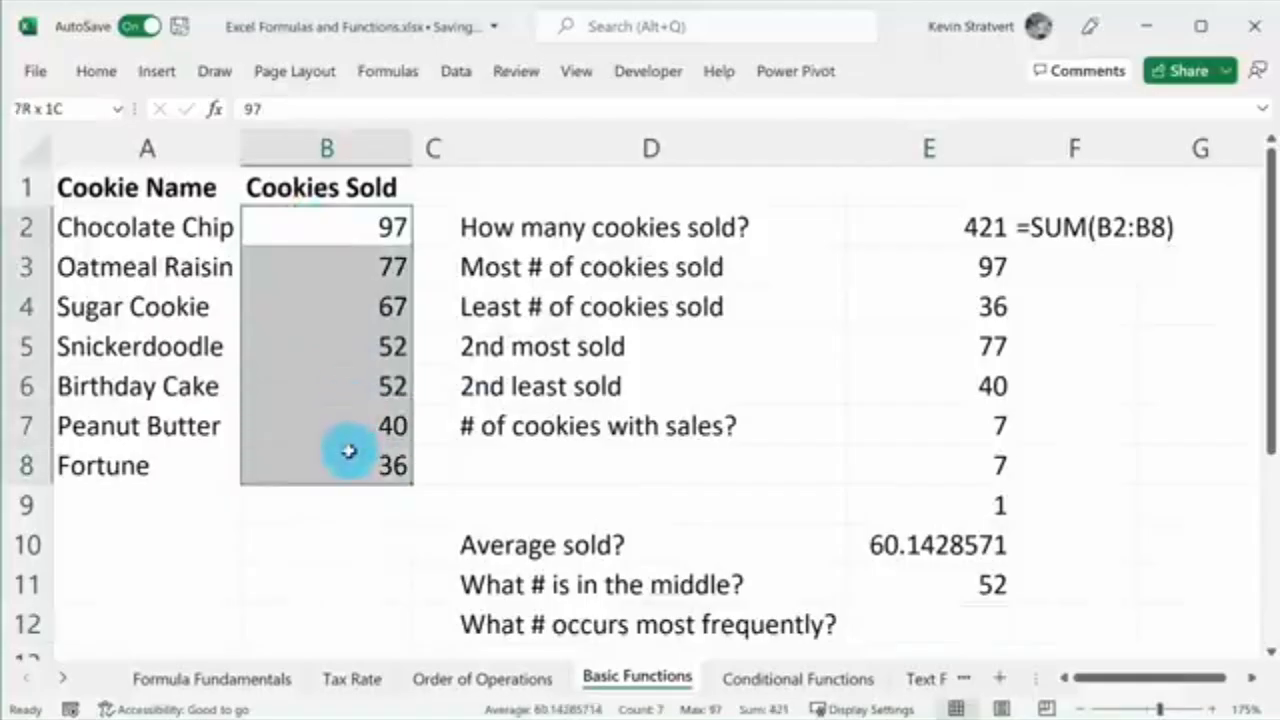
left_click(324, 227)
left_click(348, 264)
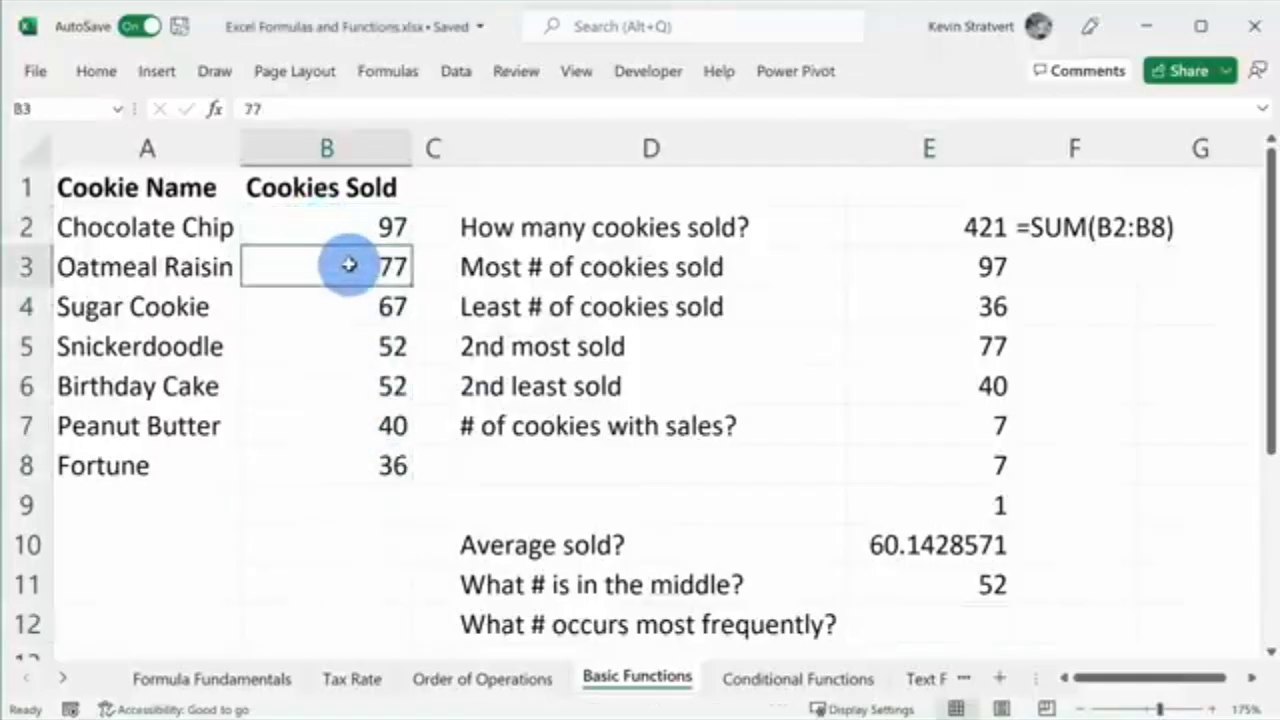
left_click_drag(354, 343, 354, 371)
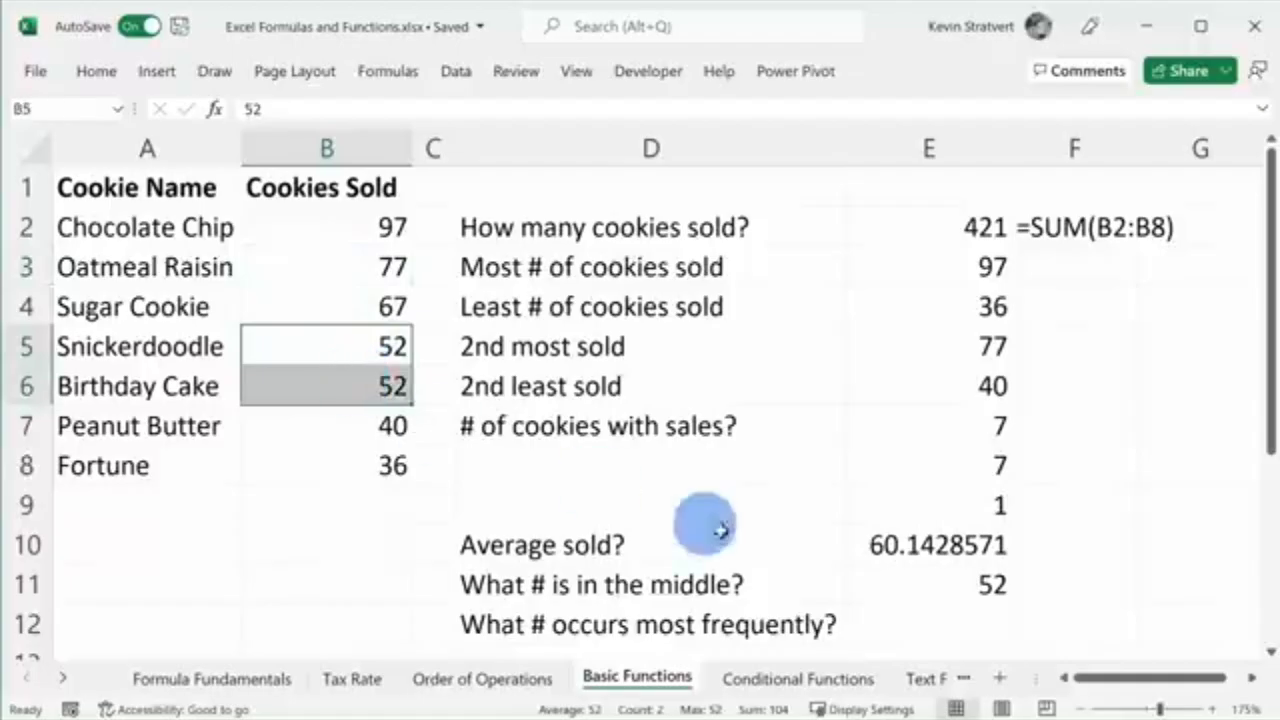
left_click(881, 619)
type("=mode(")
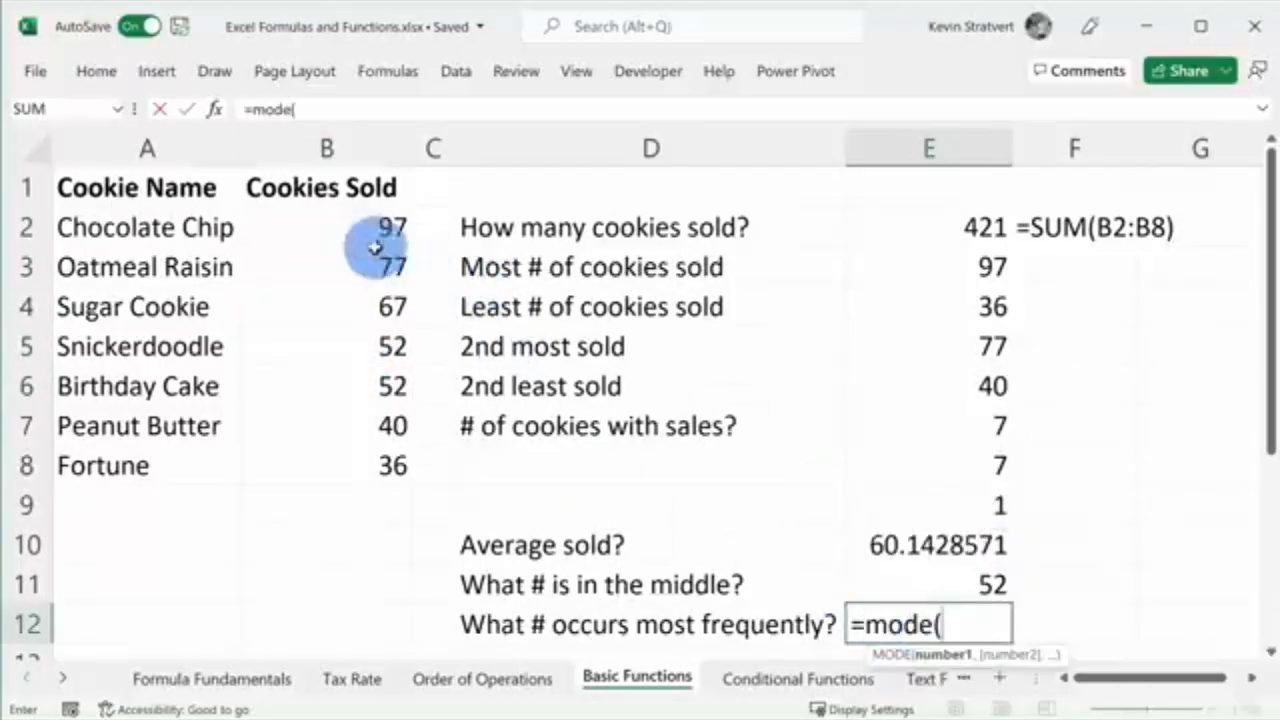
left_click_drag(386, 251, 370, 460)
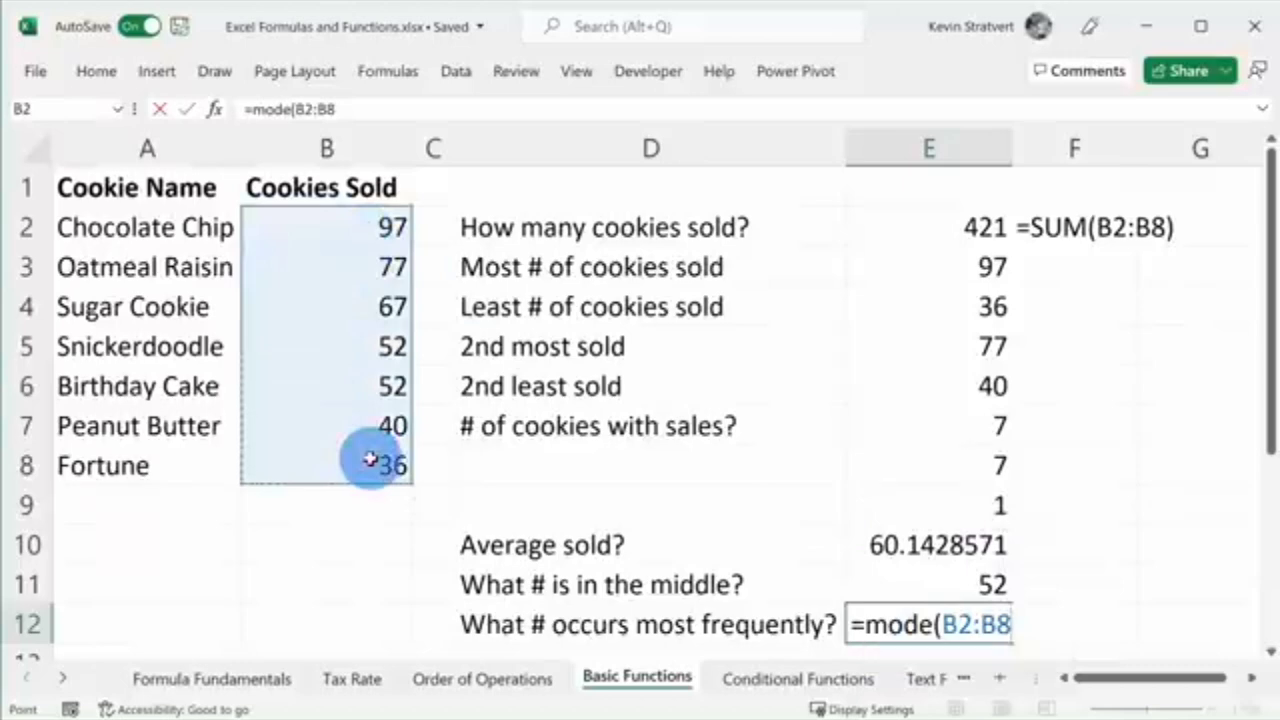
key("Return")
left_click(938, 585)
scroll(938, 585, "up", 1)
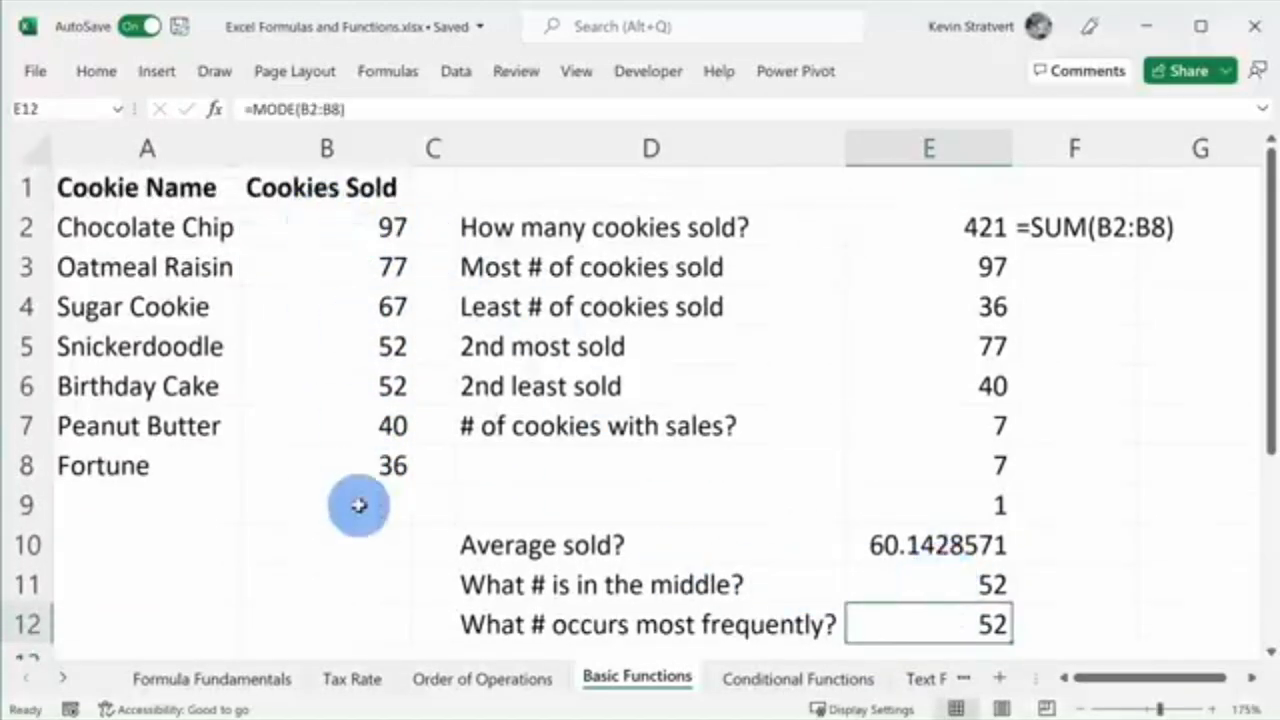
Open the Conditional Functions sheet and examine the Cookies Sold figures belonging to the United States rows
key("ctrl+Page_Down")
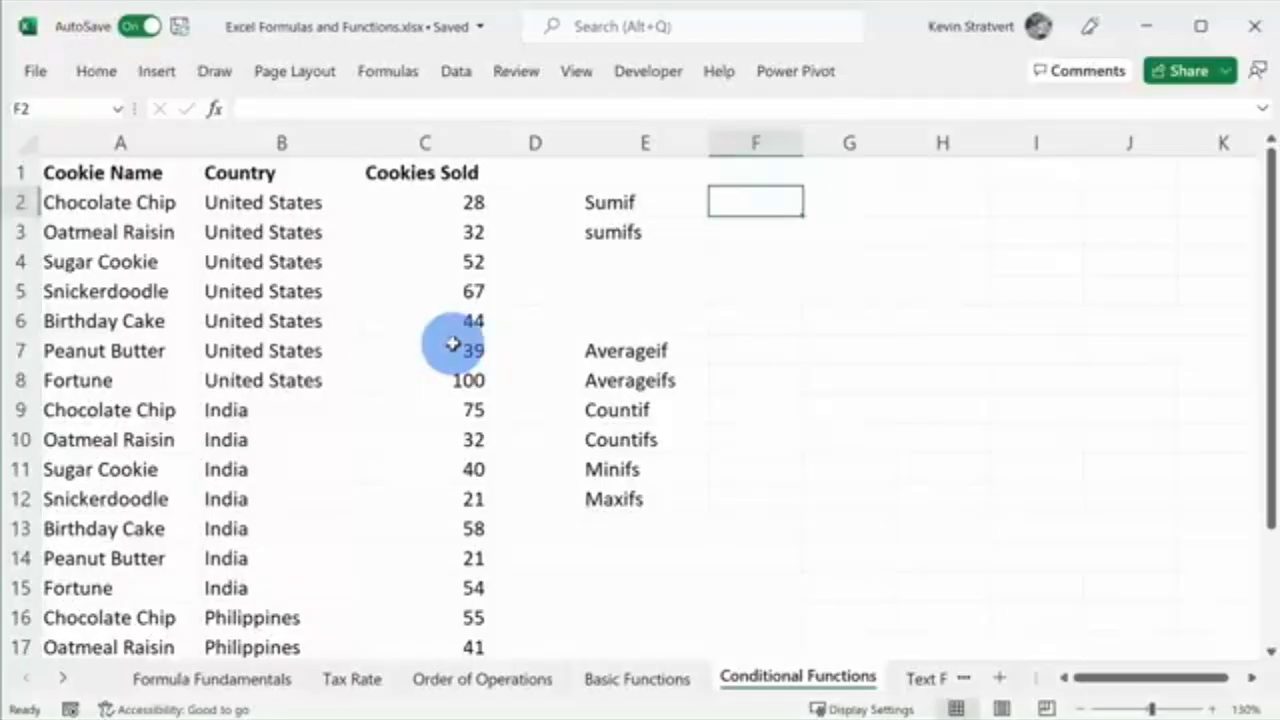
left_click(650, 205)
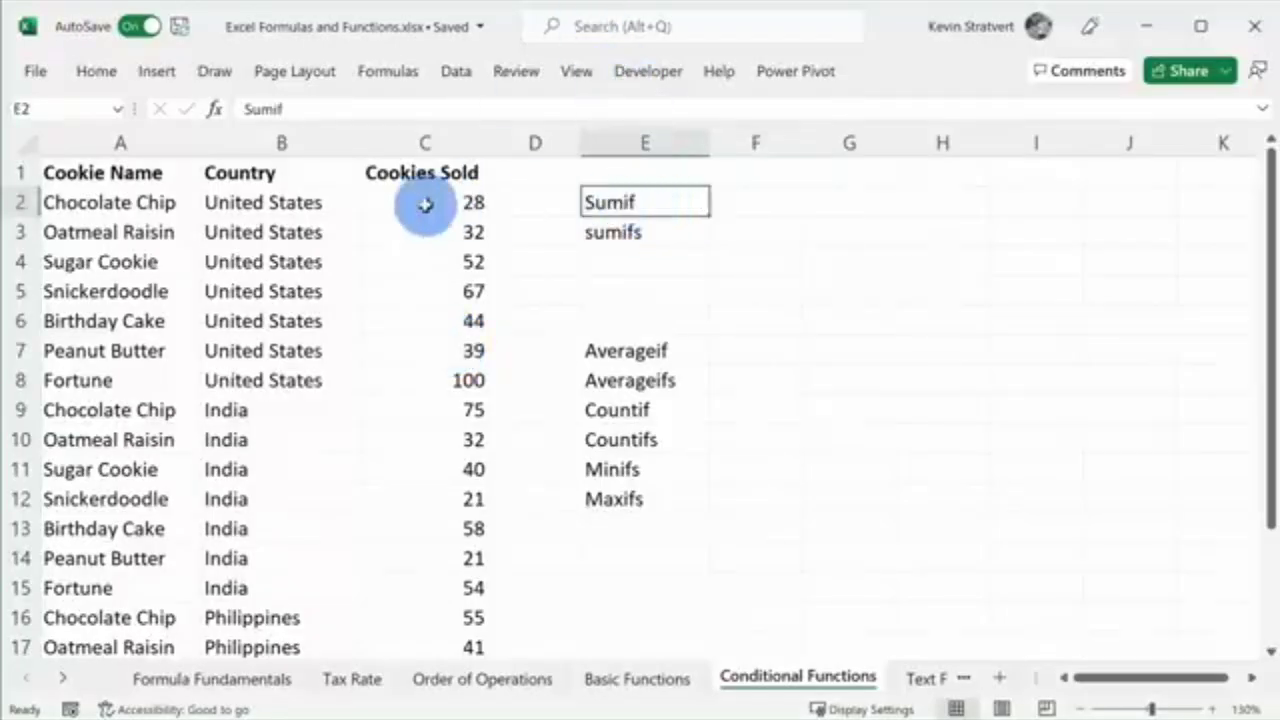
left_click_drag(424, 202, 420, 503)
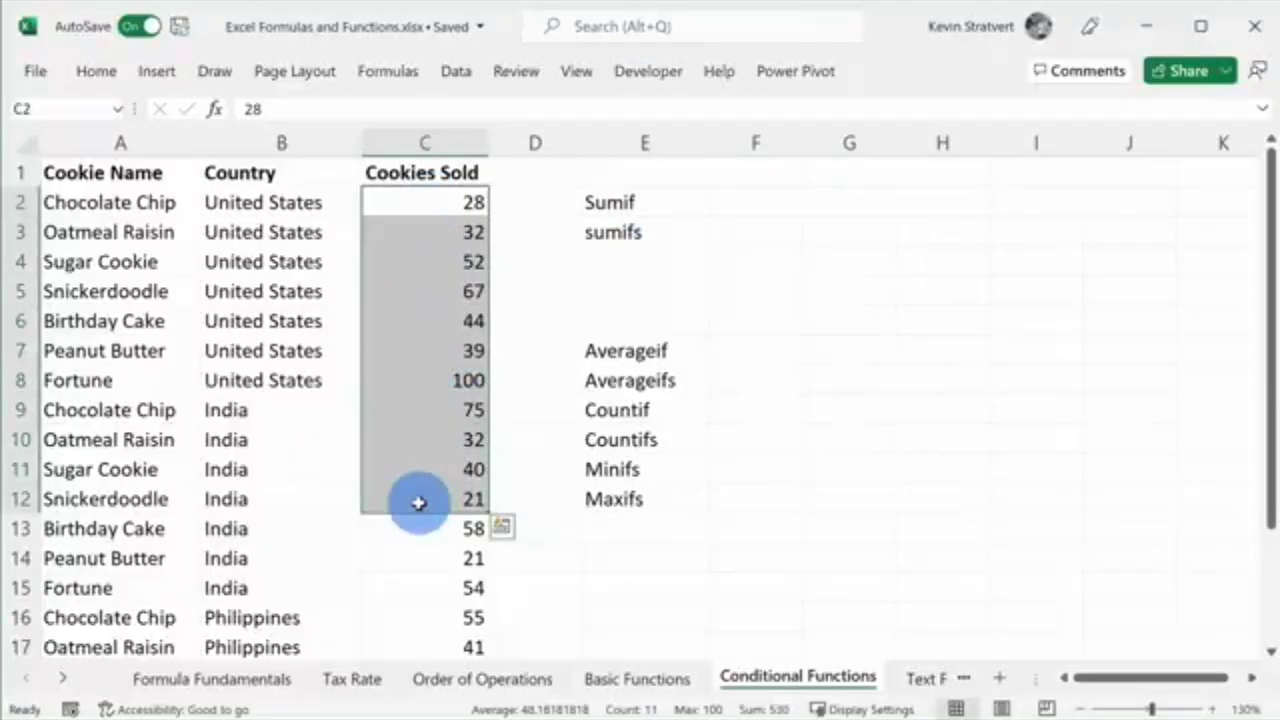
left_click(438, 212)
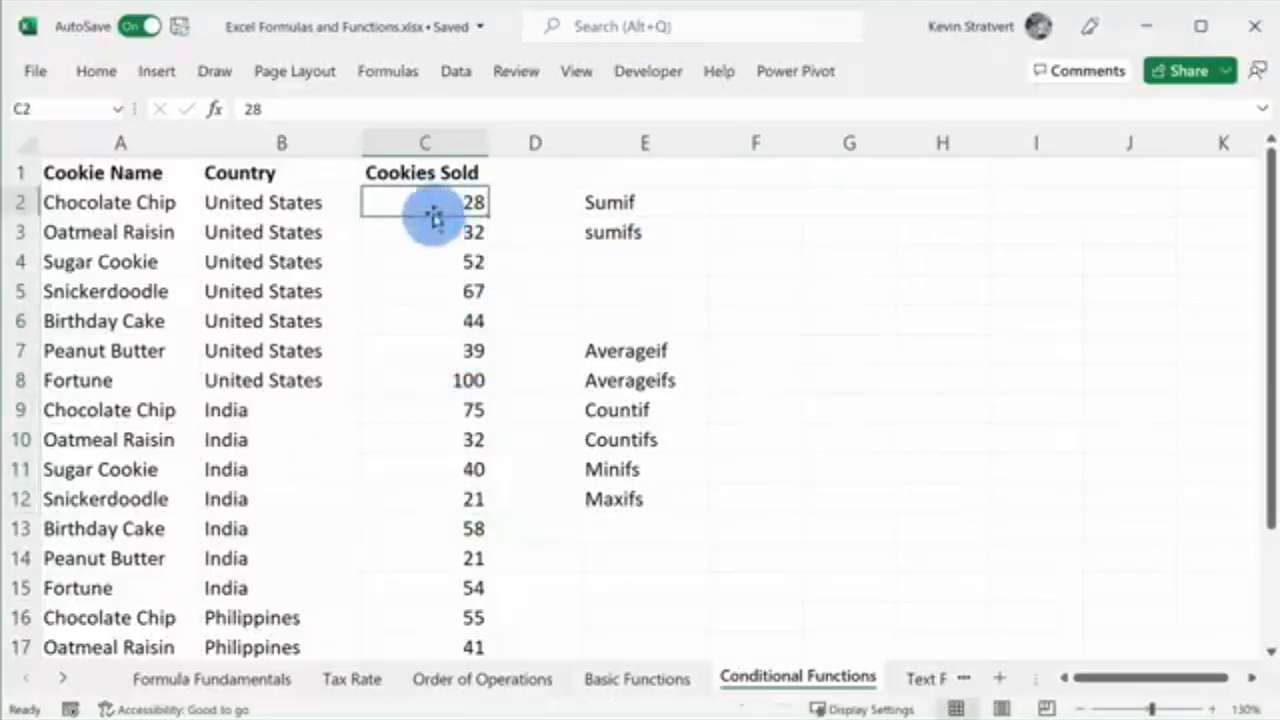
left_click_drag(432, 202, 441, 377)
left_click(305, 375)
left_click_drag(305, 375, 312, 212)
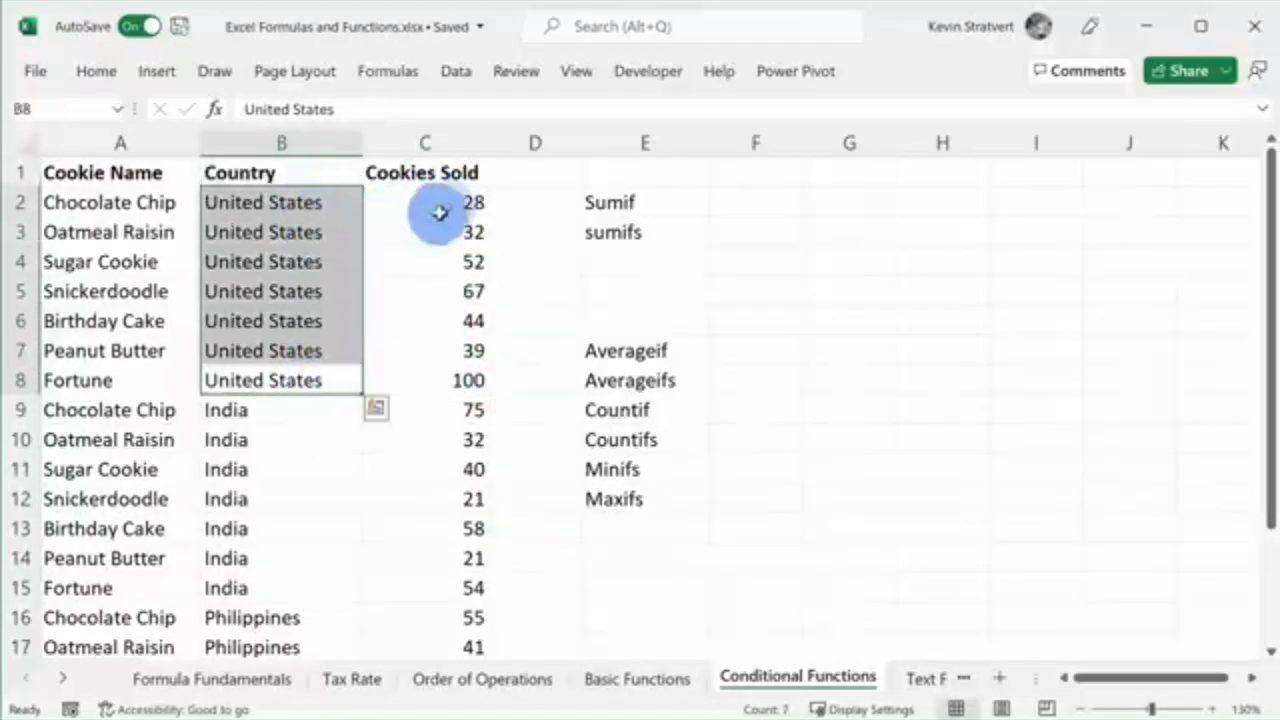
left_click_drag(437, 214, 447, 383)
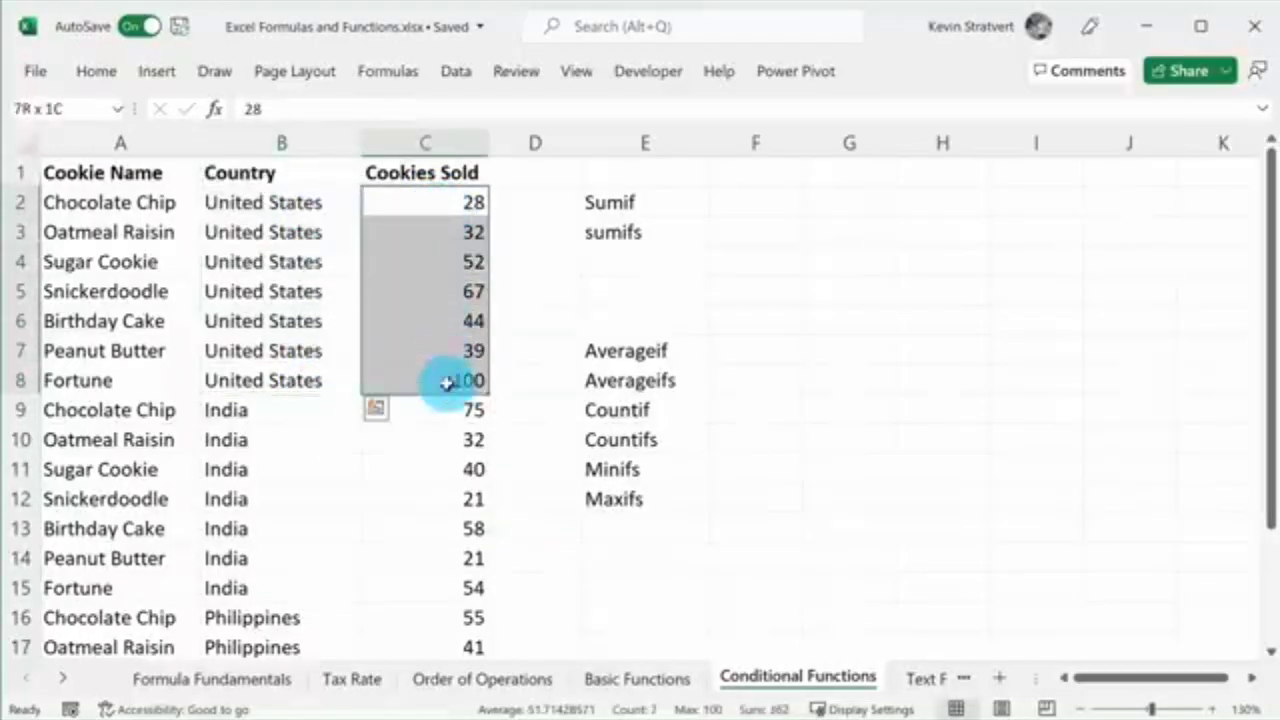
Search the function library for sumif and insert the SUMIF function into F2 beside the Sumif label
left_click(639, 202)
left_click(793, 199)
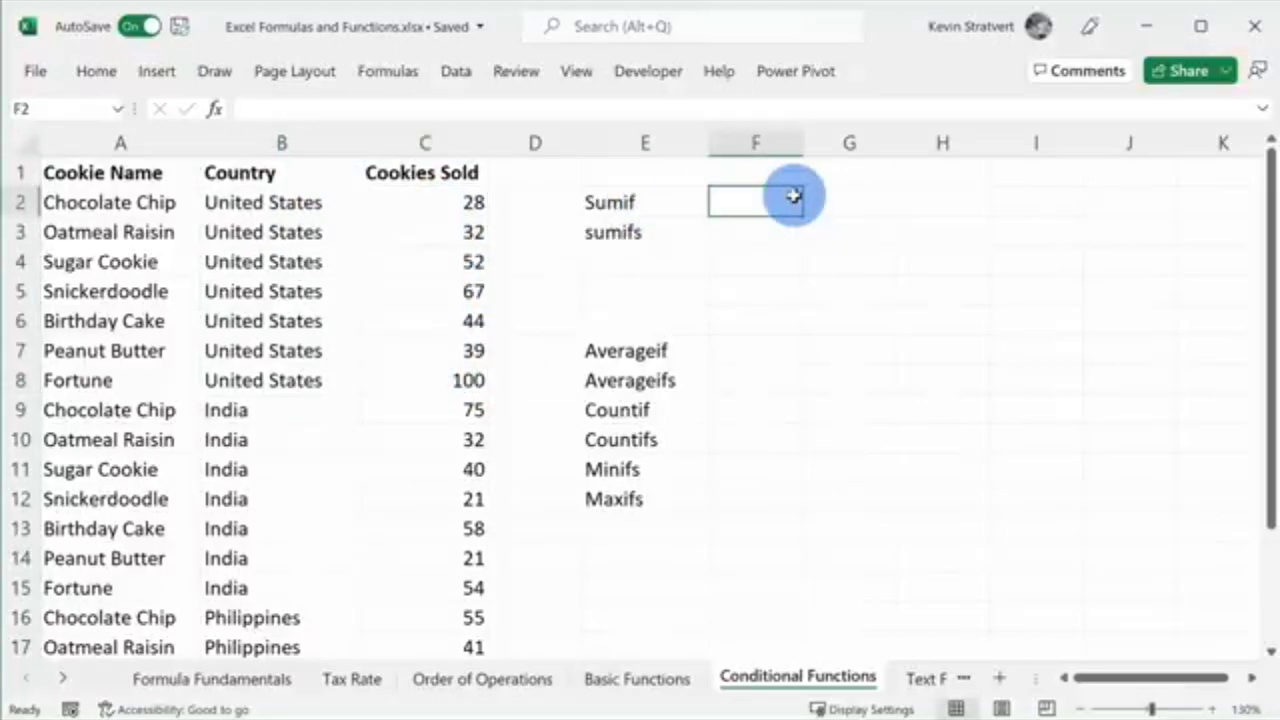
left_click(213, 110)
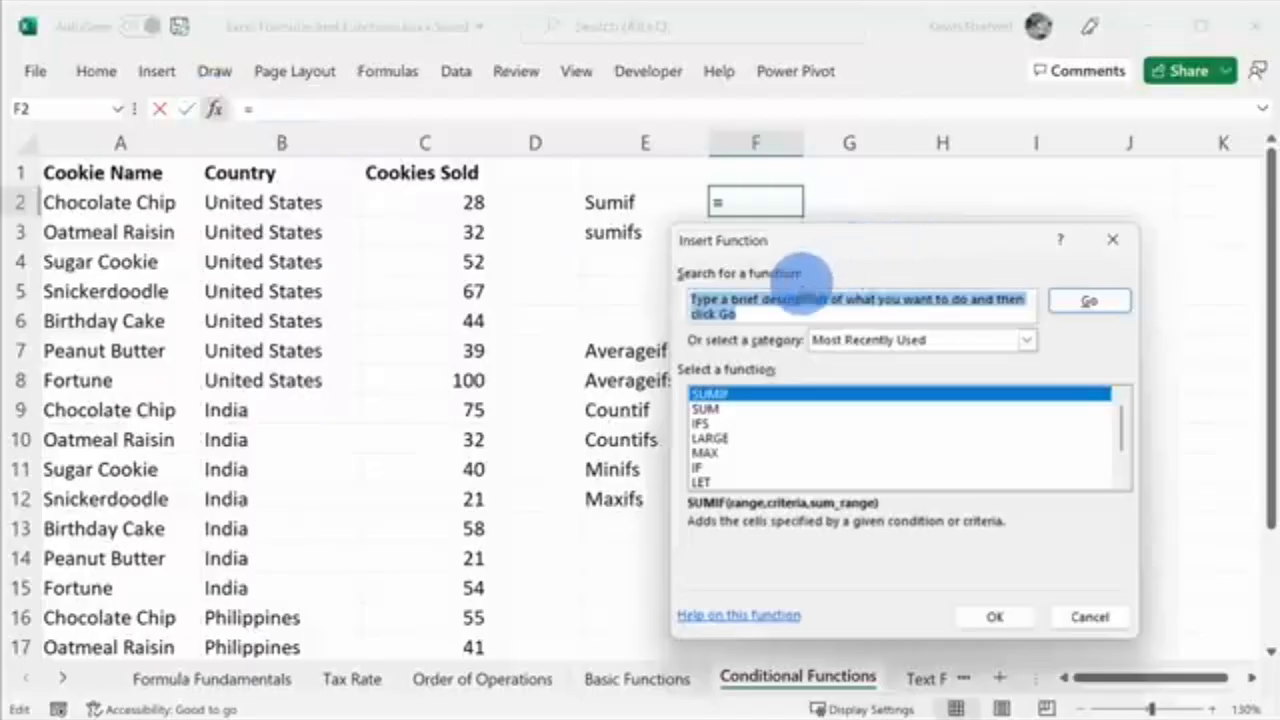
type("sumif")
left_click(1090, 300)
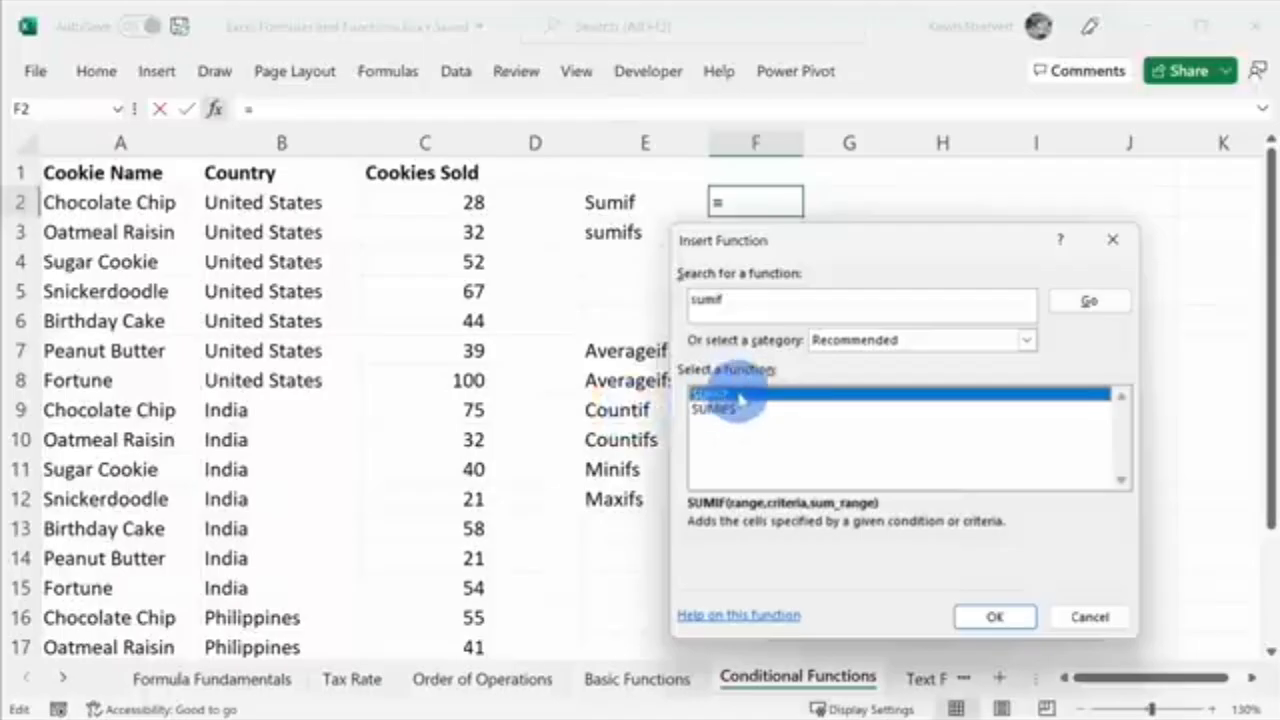
double_click(740, 396)
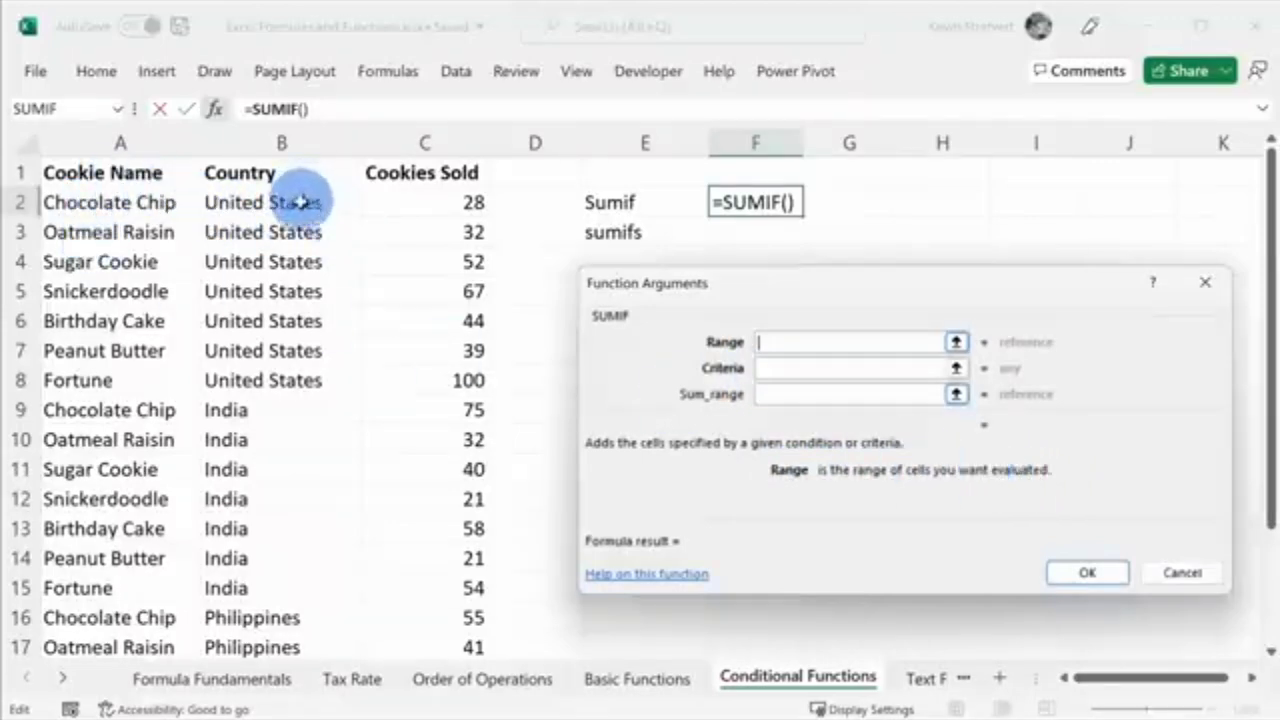
Set the SUMIF arguments to range B:B, criteria B2 and sum range C:C, and check the result against the United States sales
left_click(315, 143)
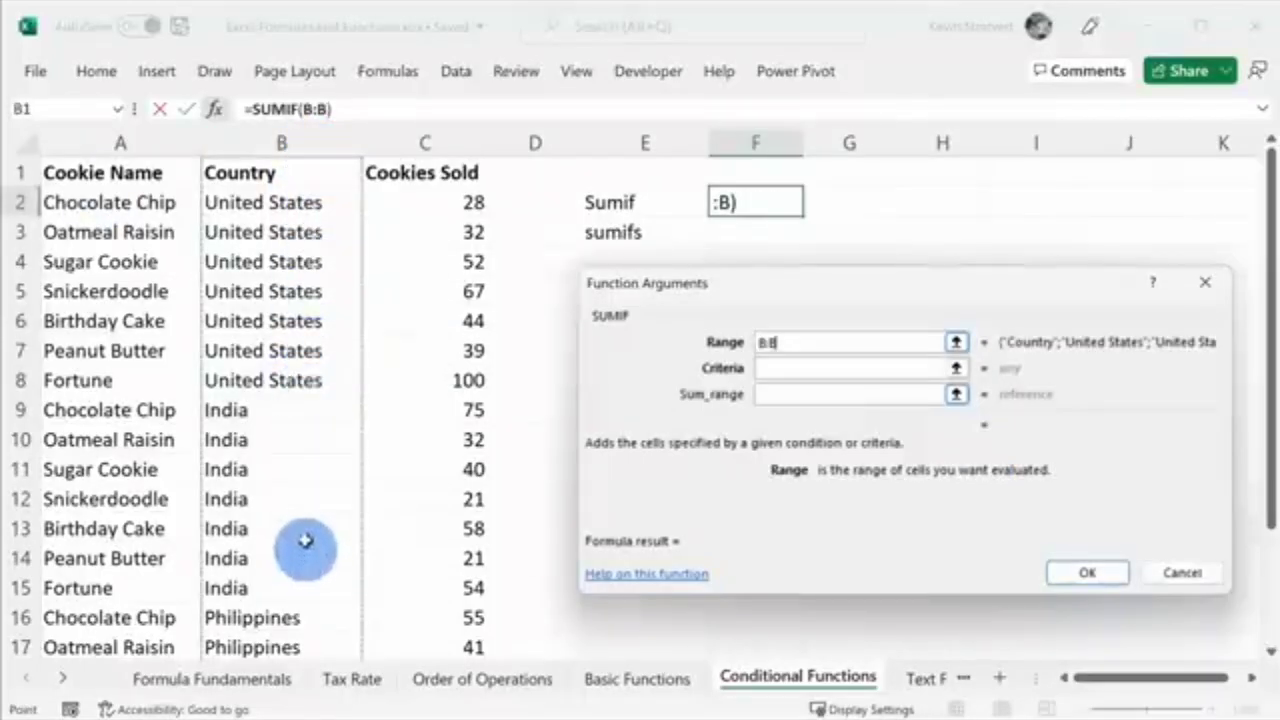
left_click(786, 370)
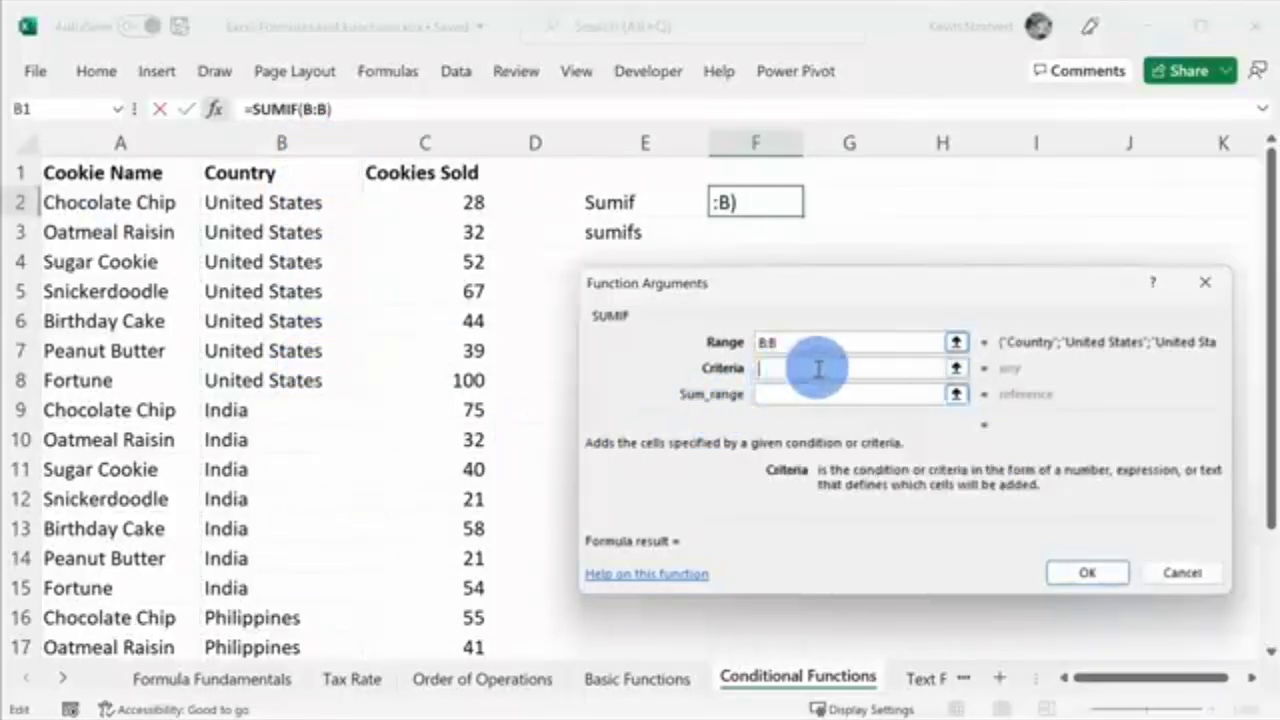
left_click(318, 206)
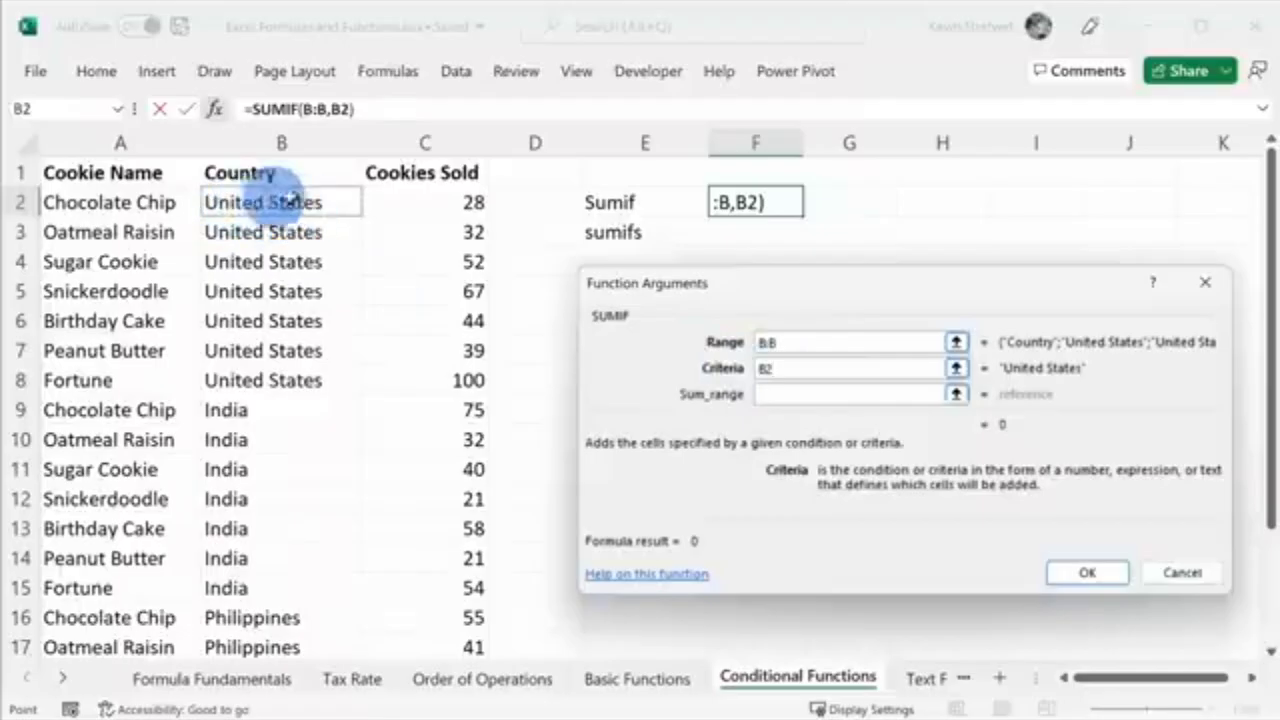
left_click(797, 395)
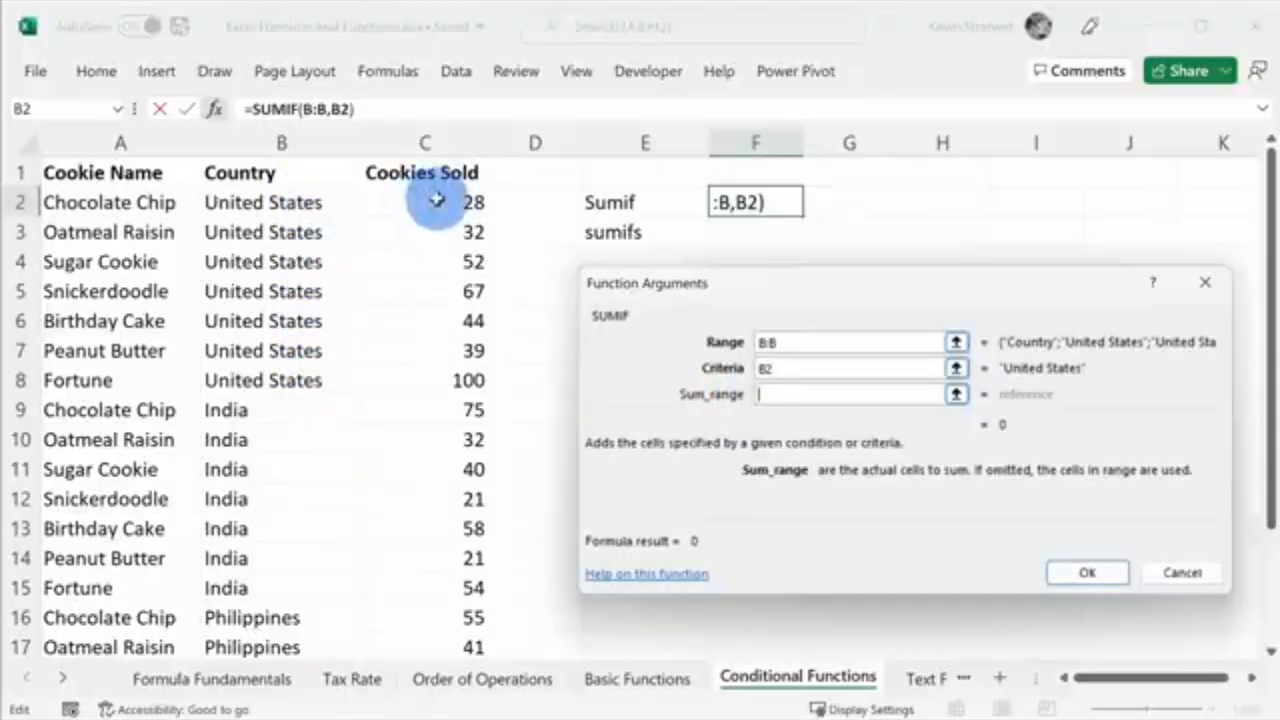
left_click(440, 142)
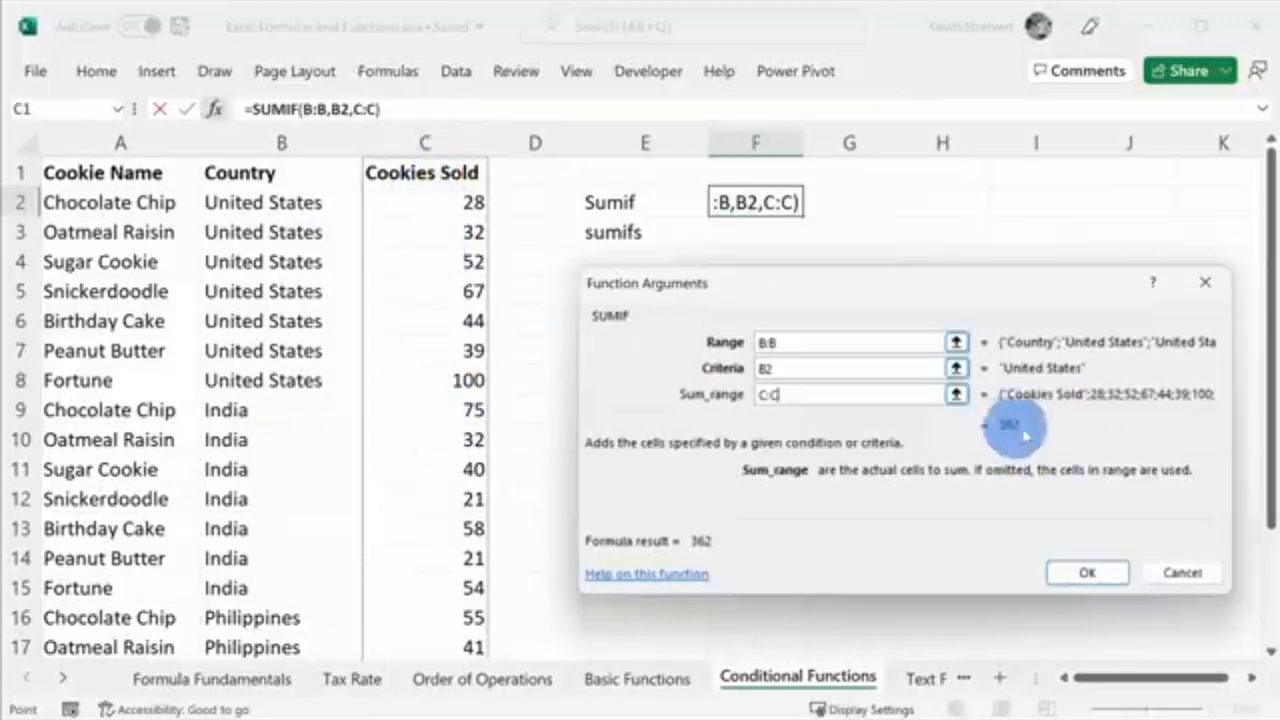
left_click(1090, 574)
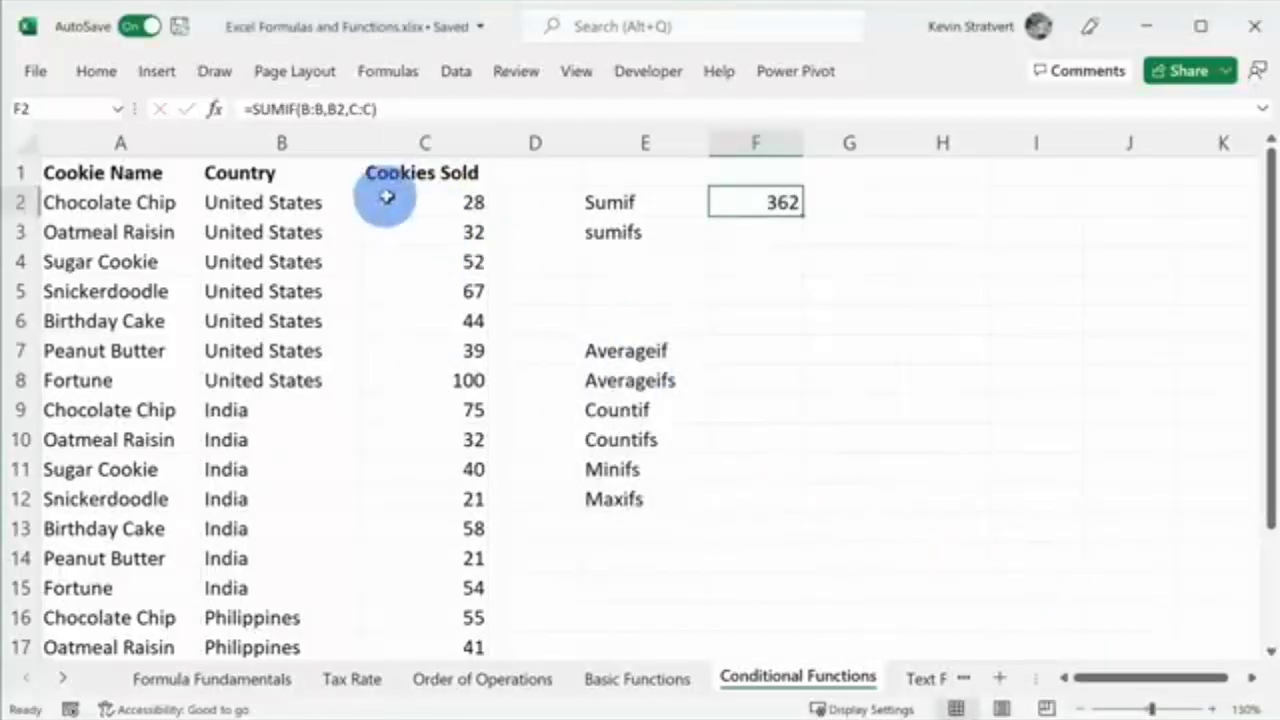
left_click_drag(404, 199, 426, 378)
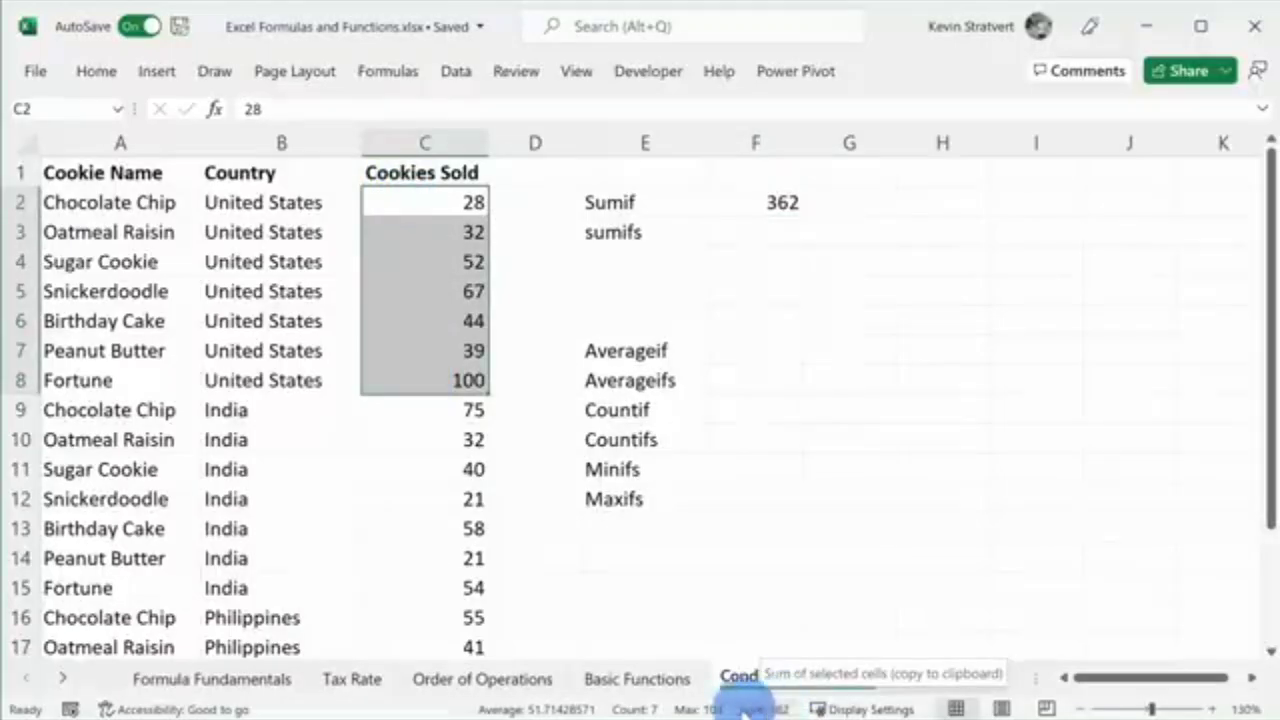
left_click(749, 203)
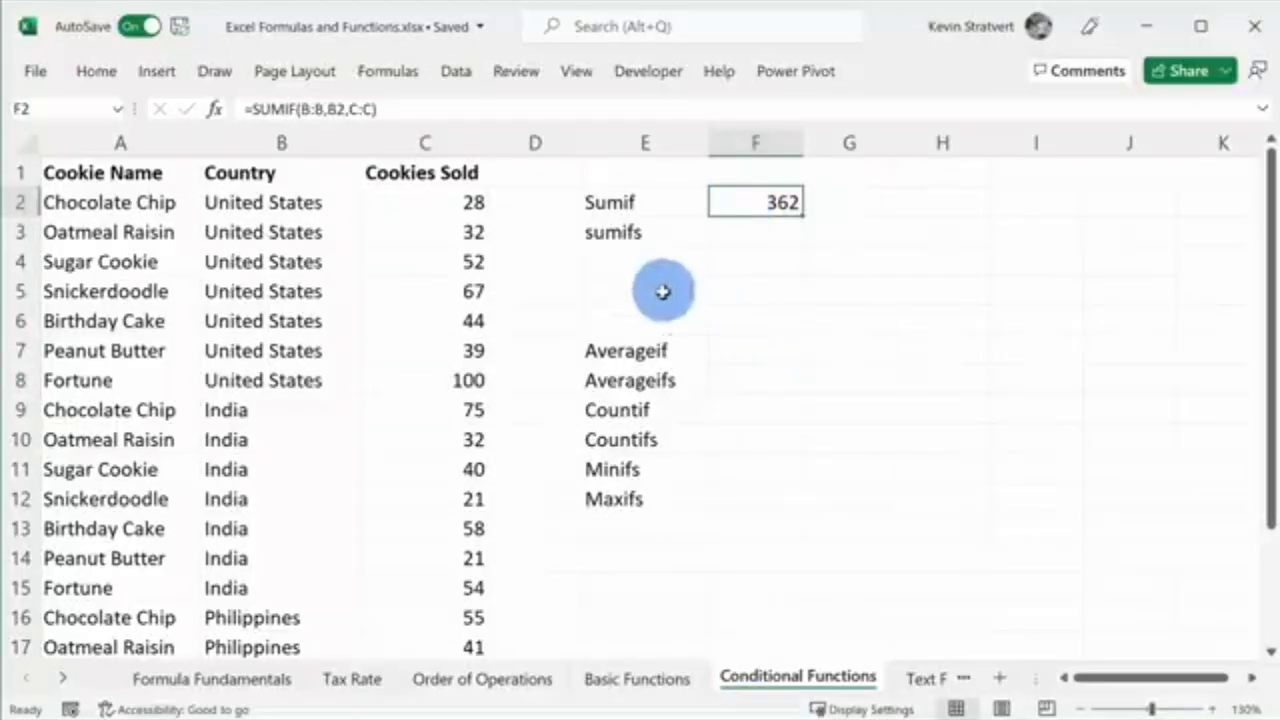
Compare the Averageif and Countif entries with Sumif in the list of conditional functions in column E
left_click(620, 350)
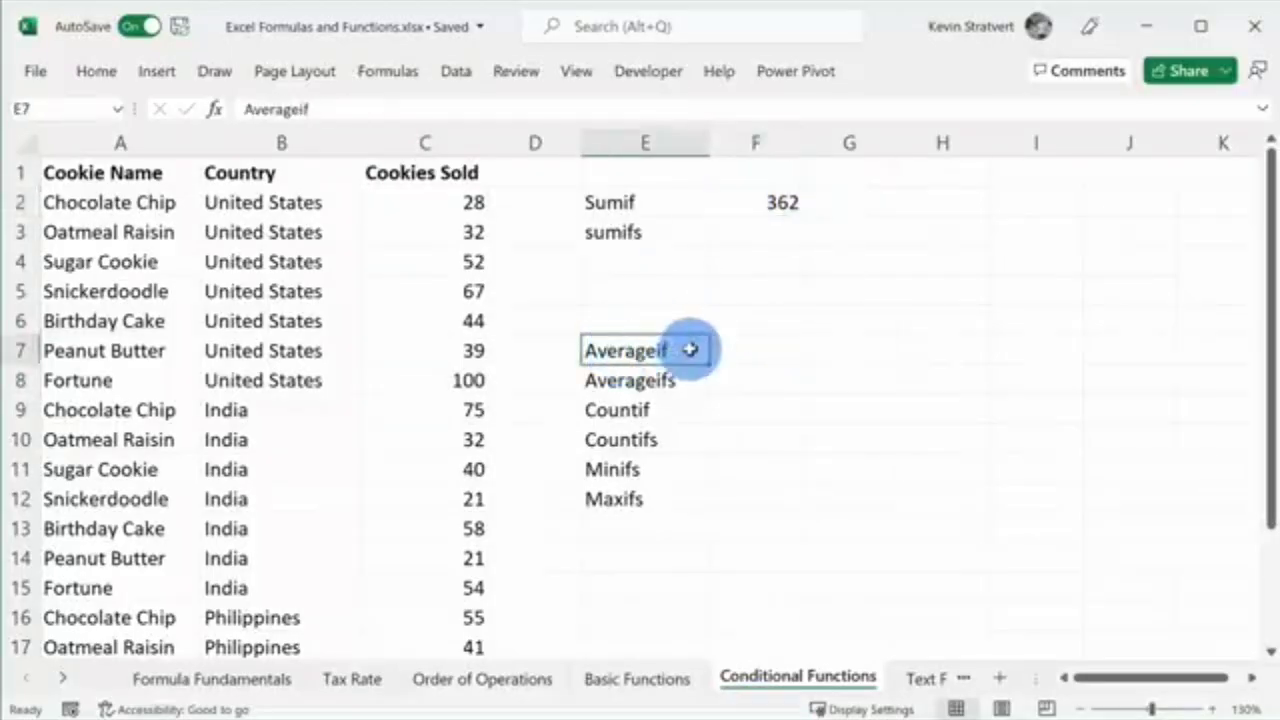
left_click(643, 408)
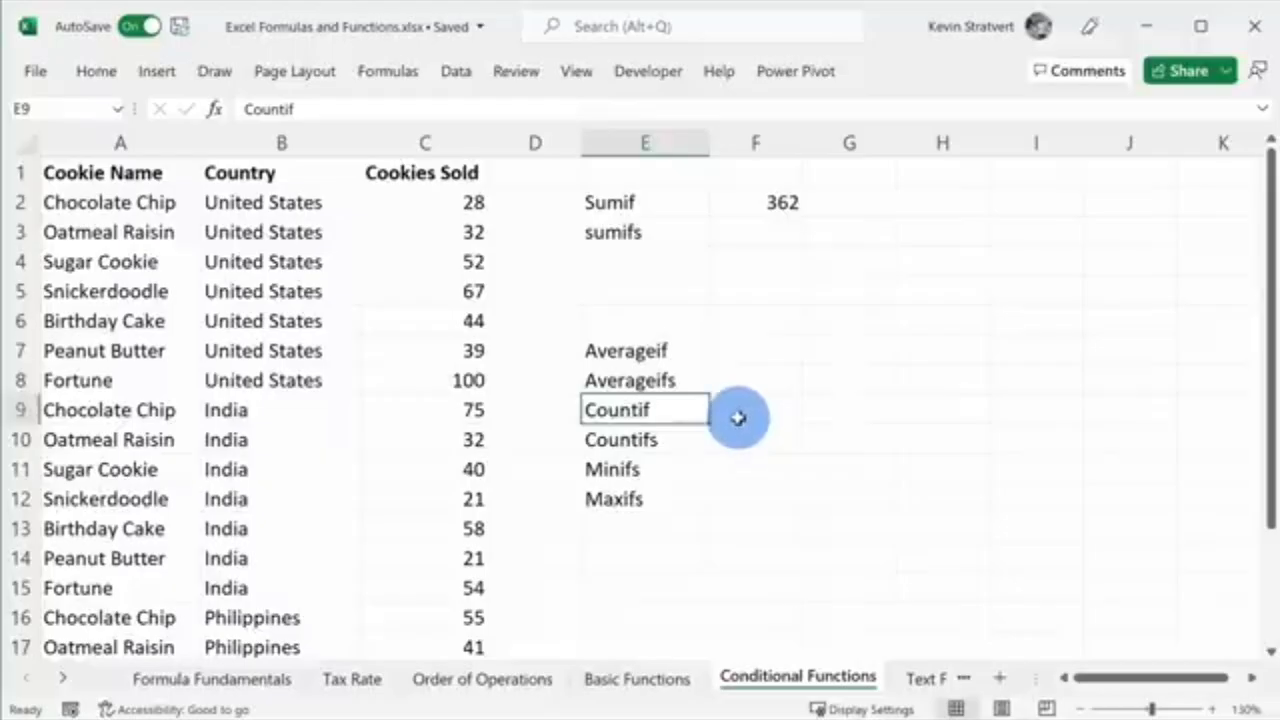
left_click(646, 207)
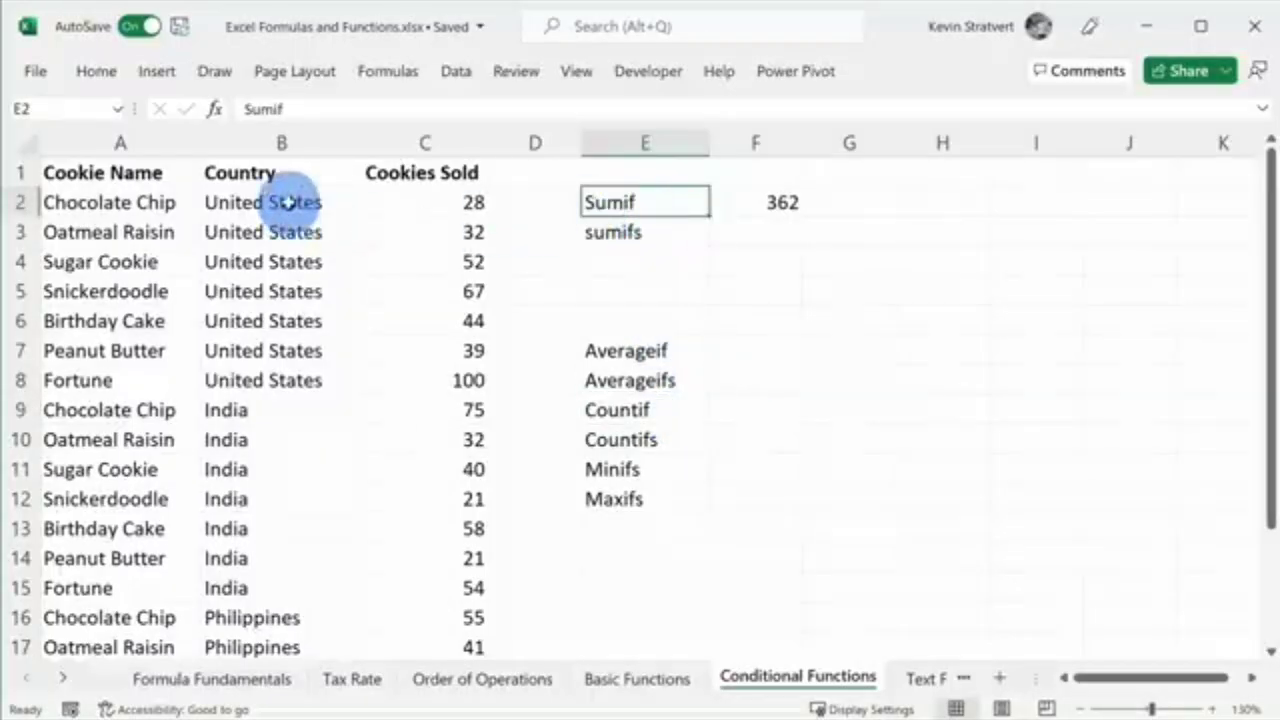
left_click(608, 345)
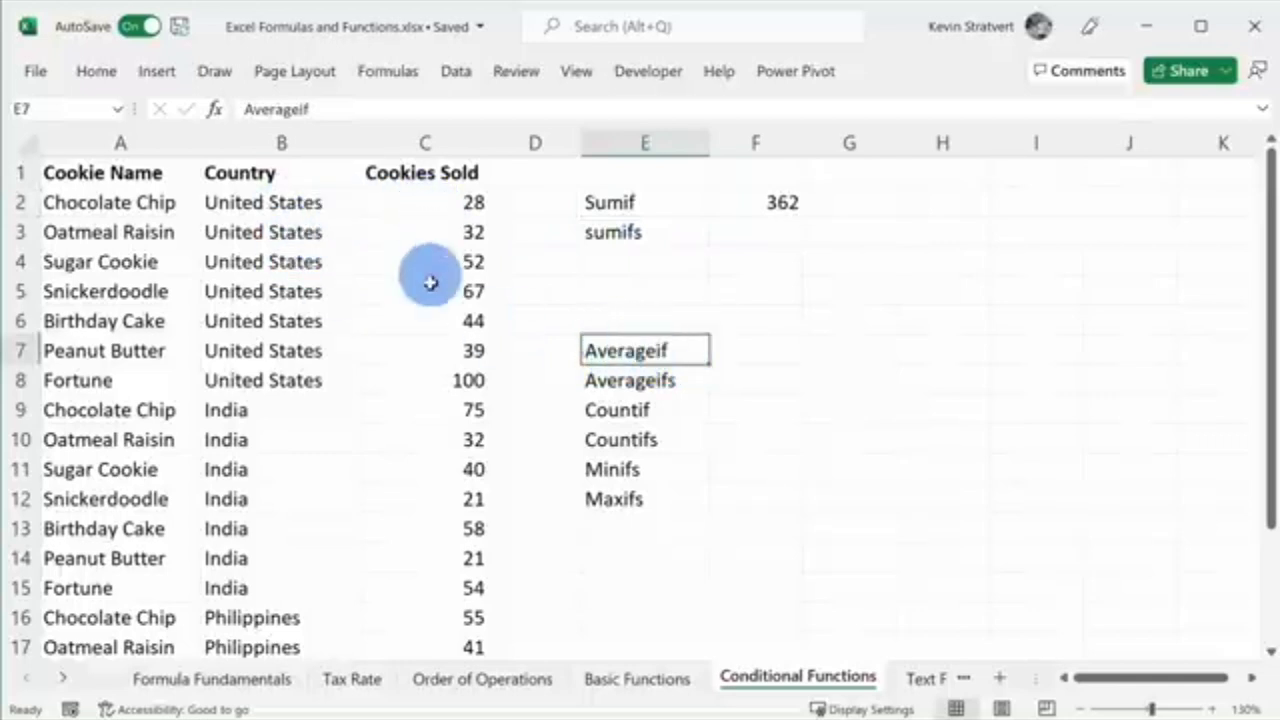
left_click(663, 406)
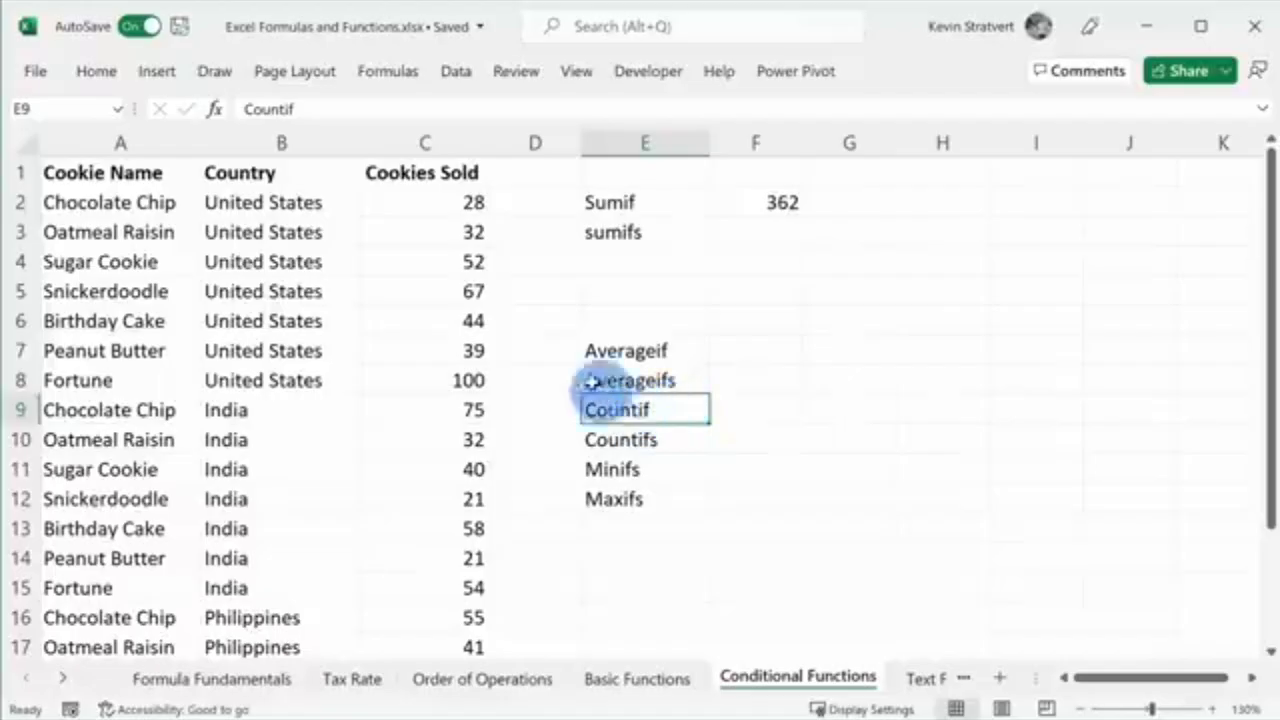
left_click(670, 204)
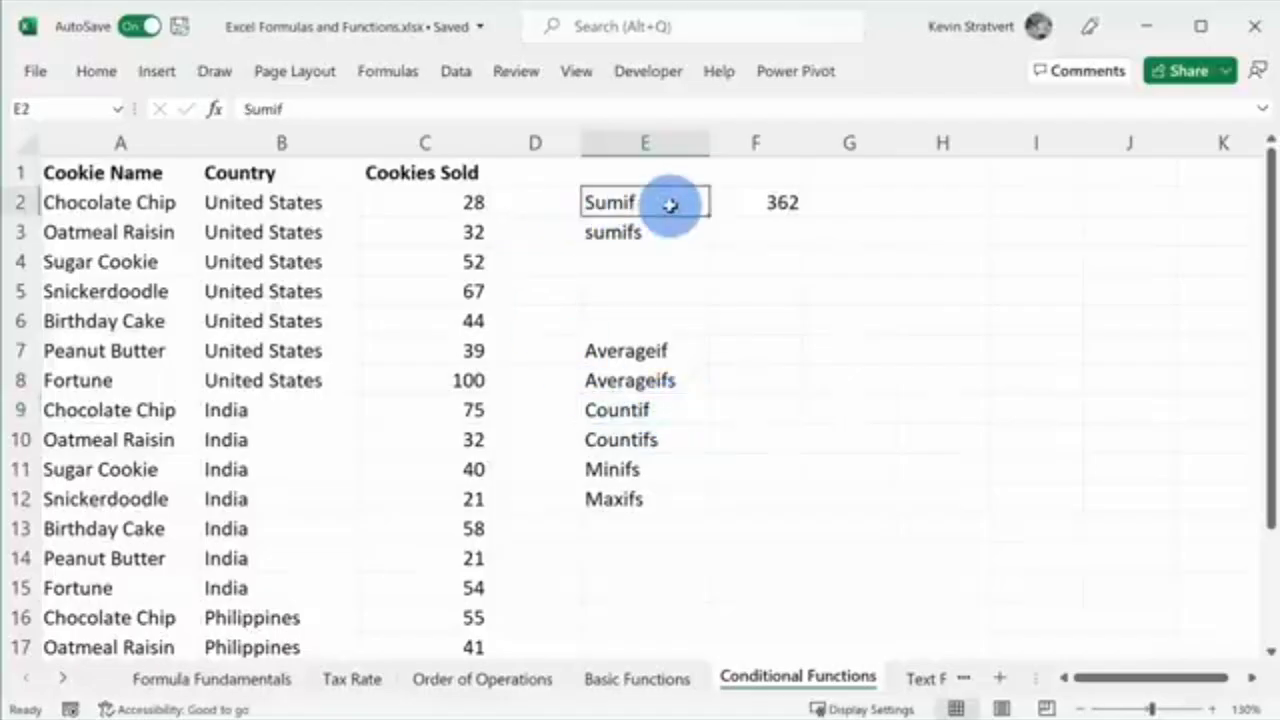
left_click(676, 350)
left_click(668, 414)
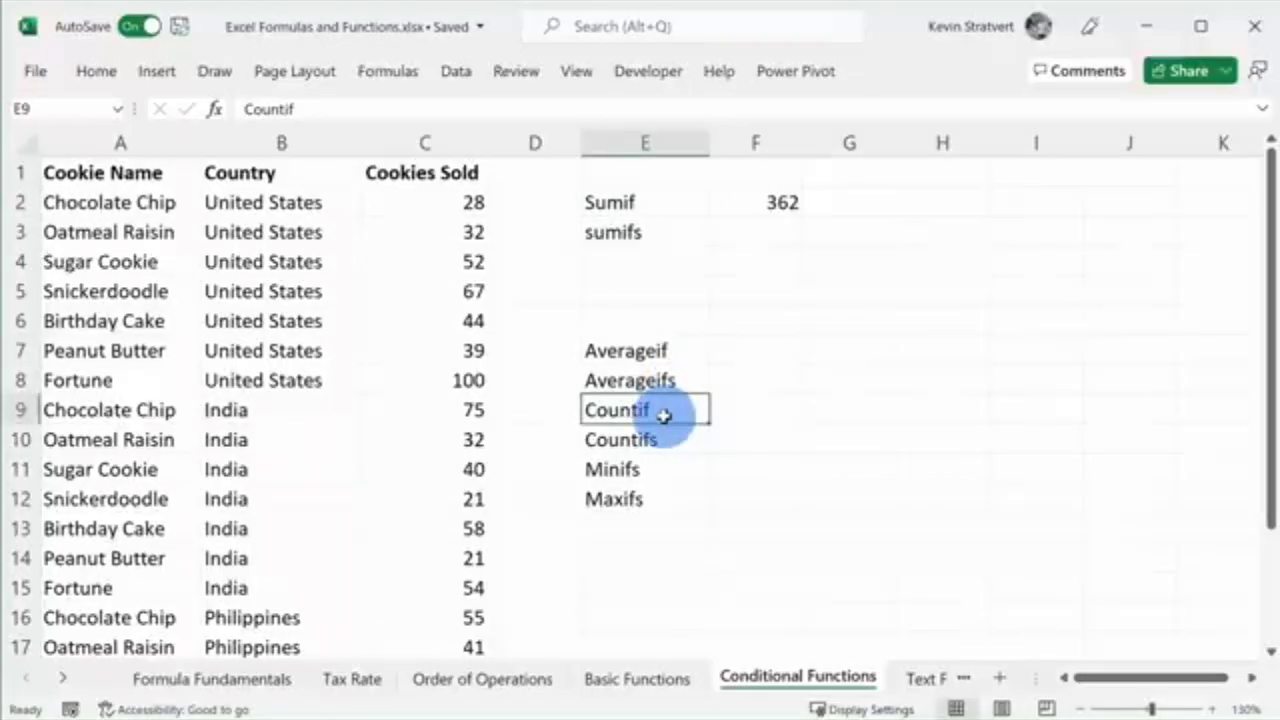
Replace the cell reference in the criteria of the SUMIF function in F2 with the text "United States"
left_click(738, 206)
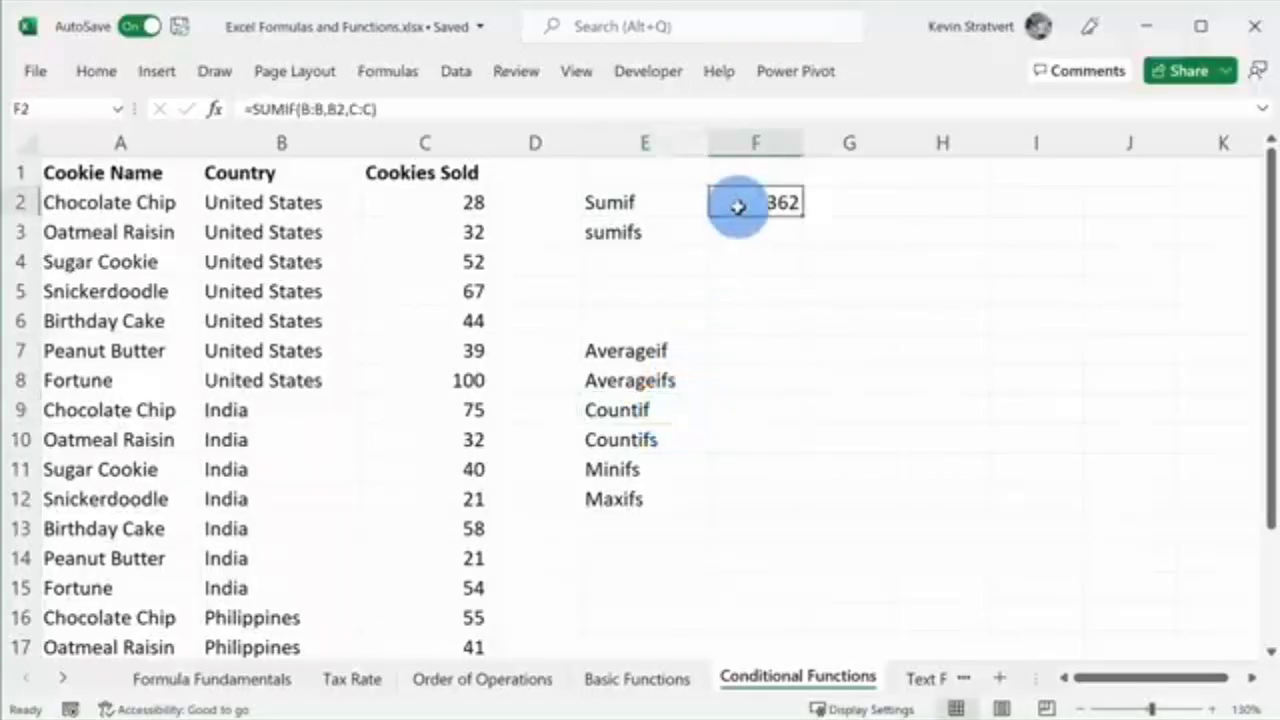
left_click(214, 109)
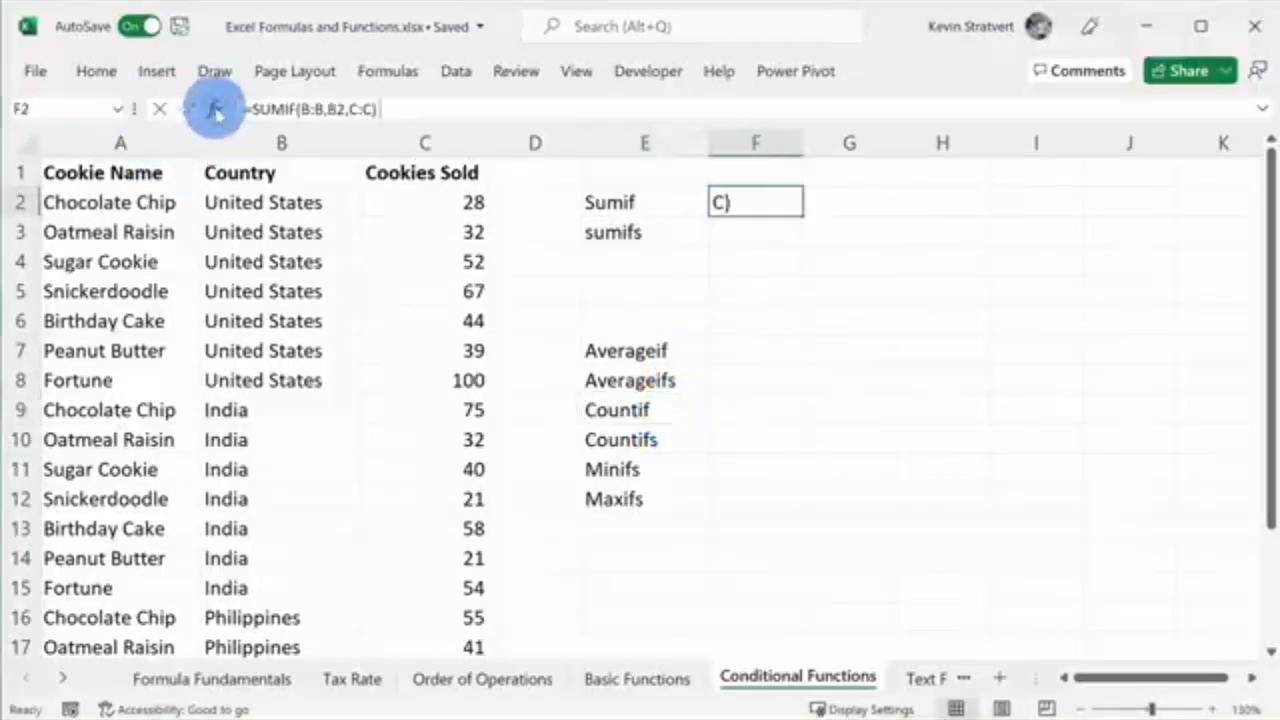
left_click(805, 368)
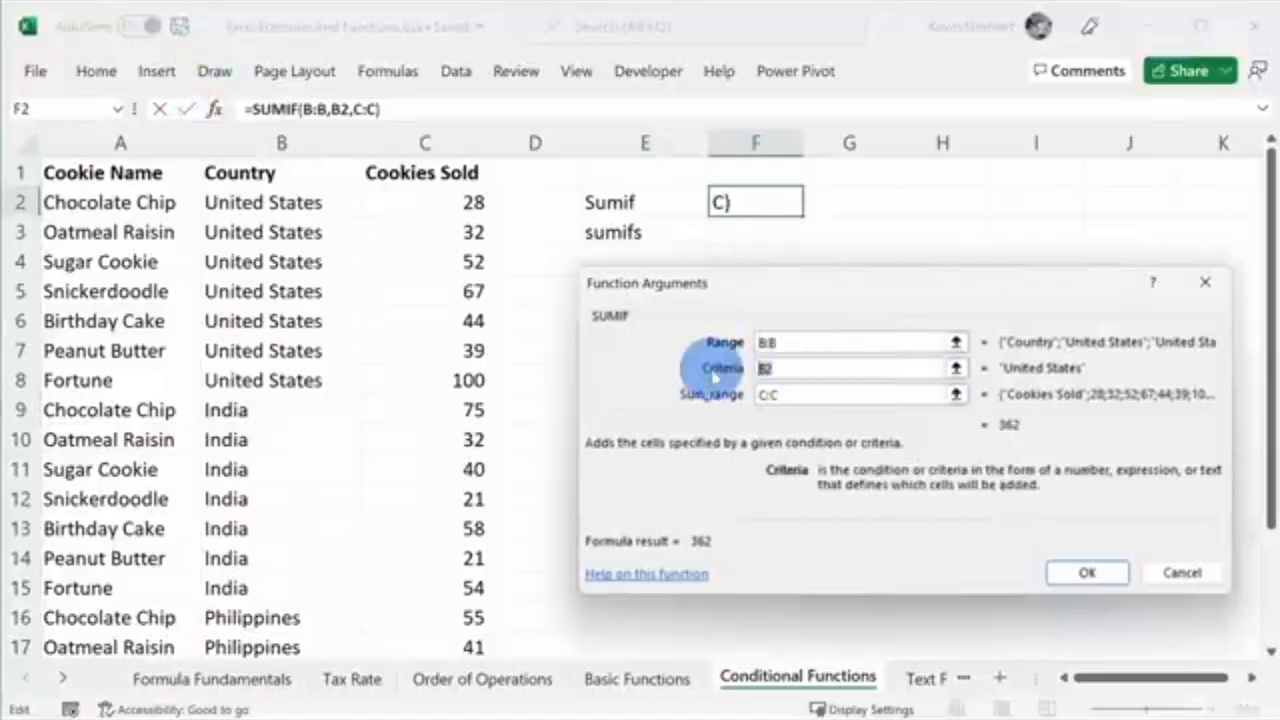
type("\"United States")
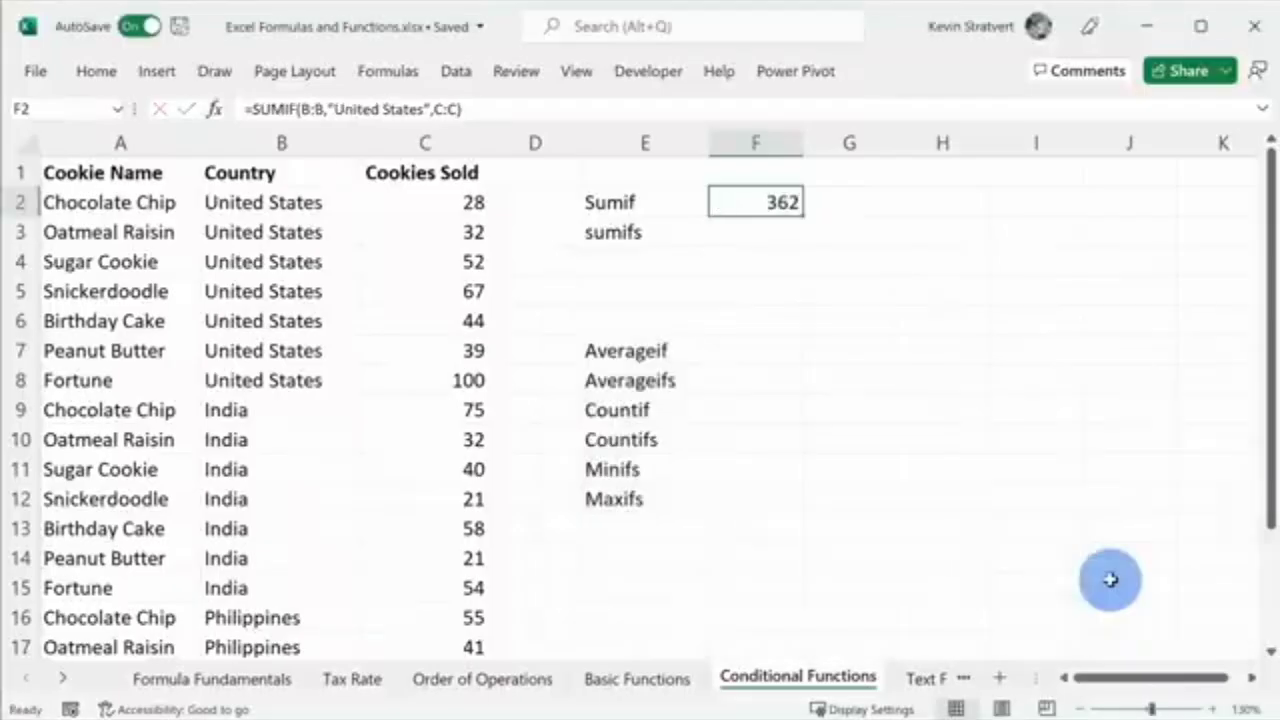
left_click(1087, 572)
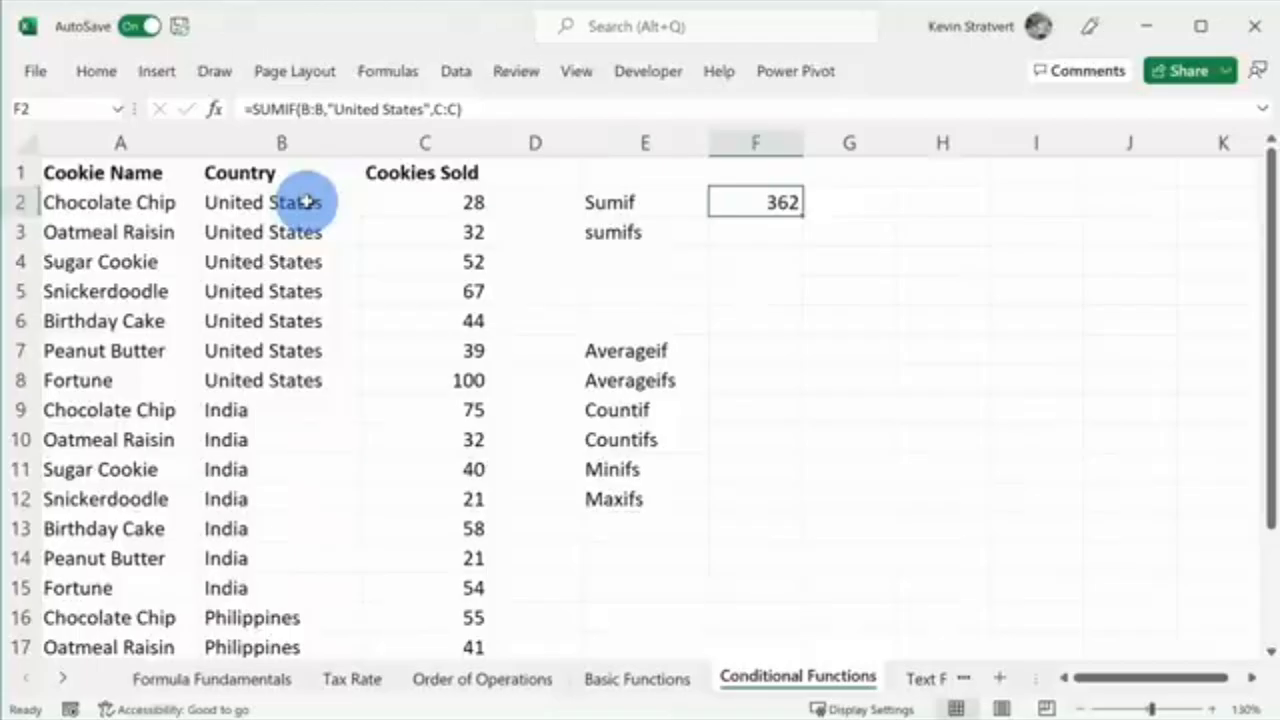
Change the SUMIF criteria in F2 to the wildcard "*s" so it matches every country ending in s
left_click_drag(334, 109, 420, 110)
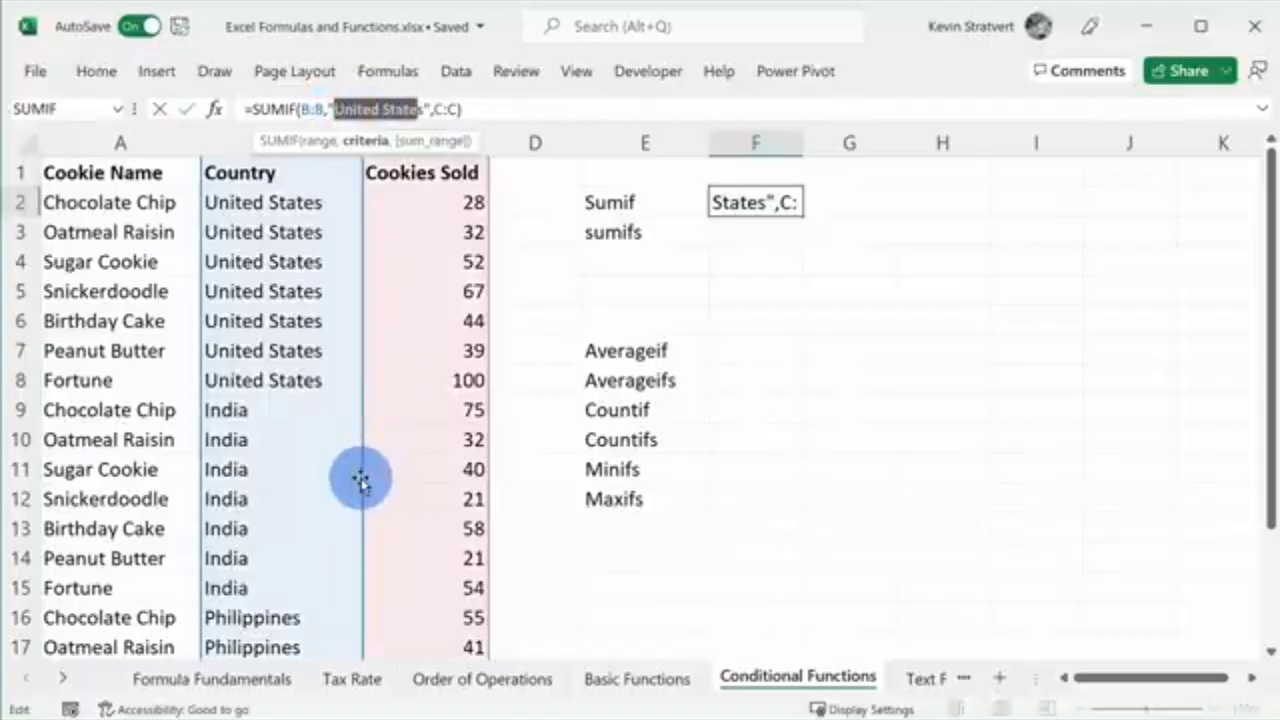
type("*")
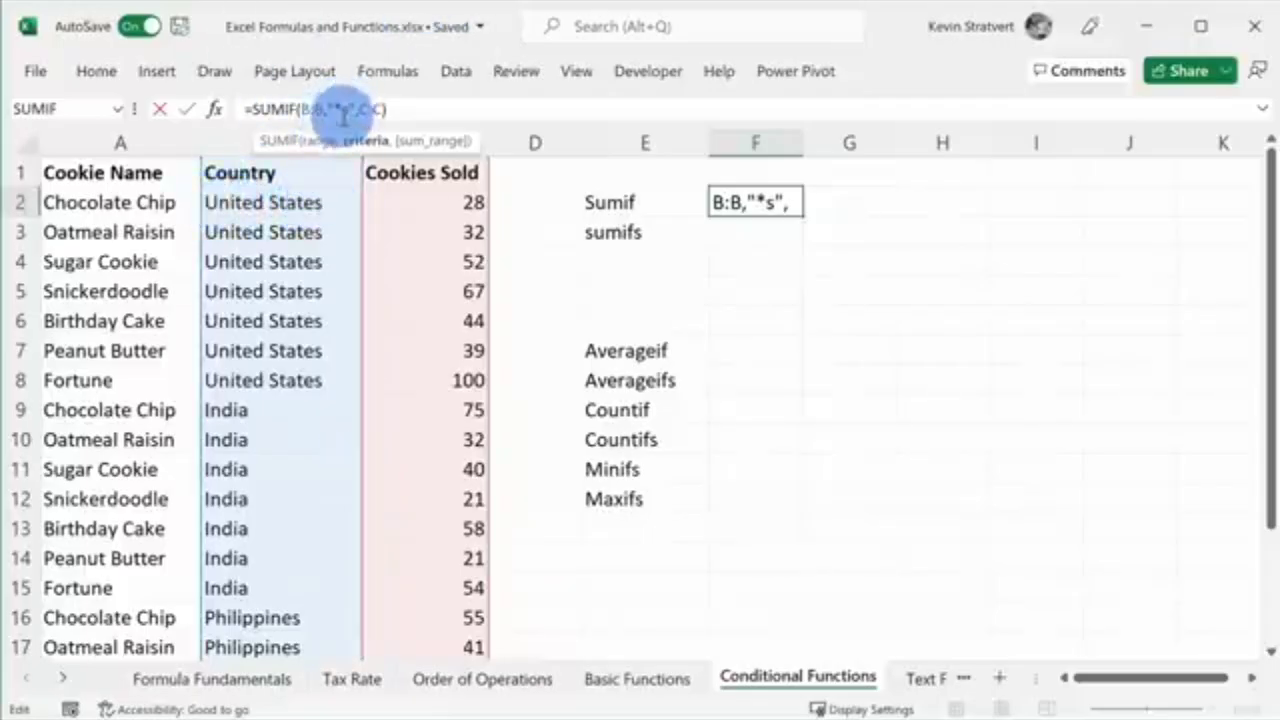
key("Return")
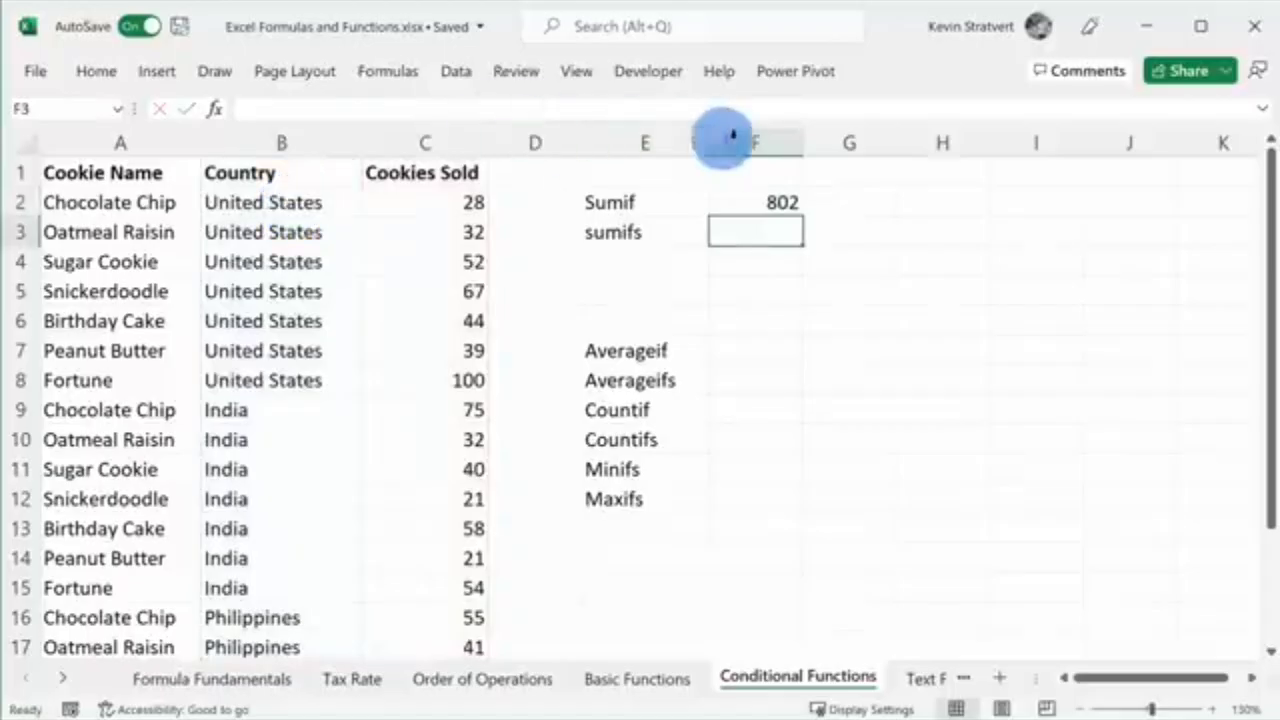
Check the F2 wildcard result against the combined Cookies Sold figures of the United States and Philippines rows
left_click(745, 203)
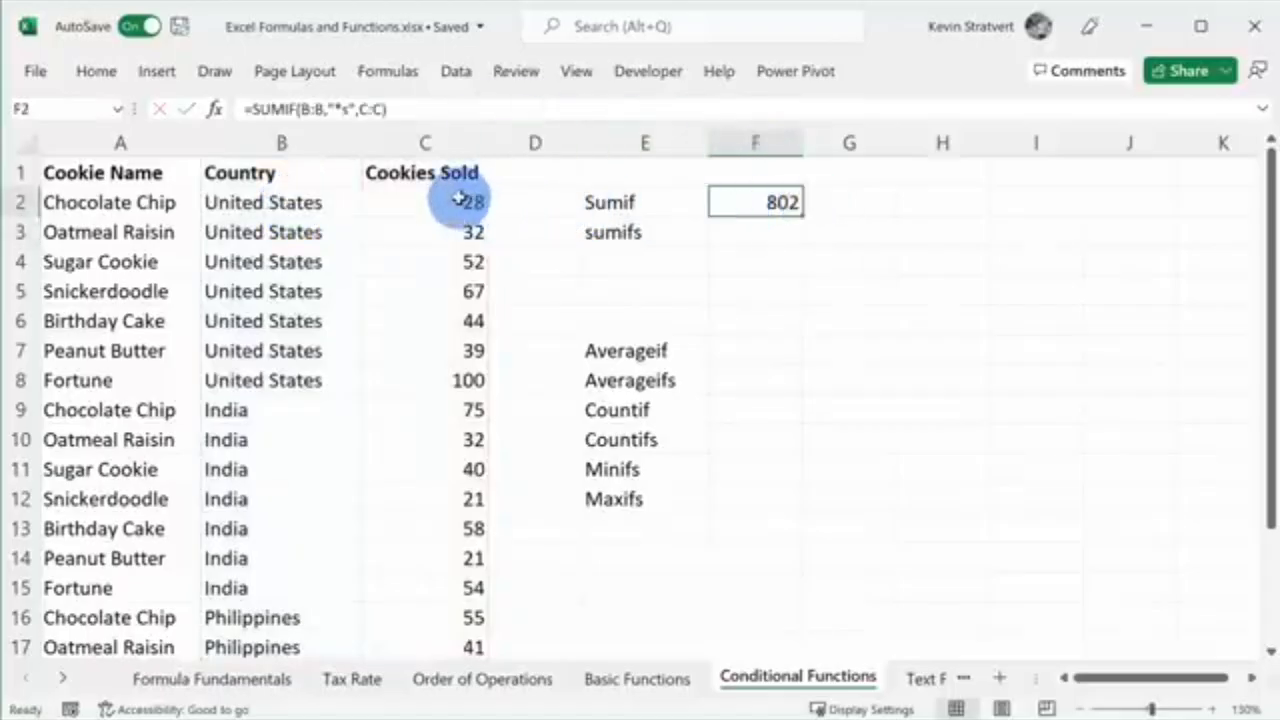
left_click_drag(458, 198, 466, 378)
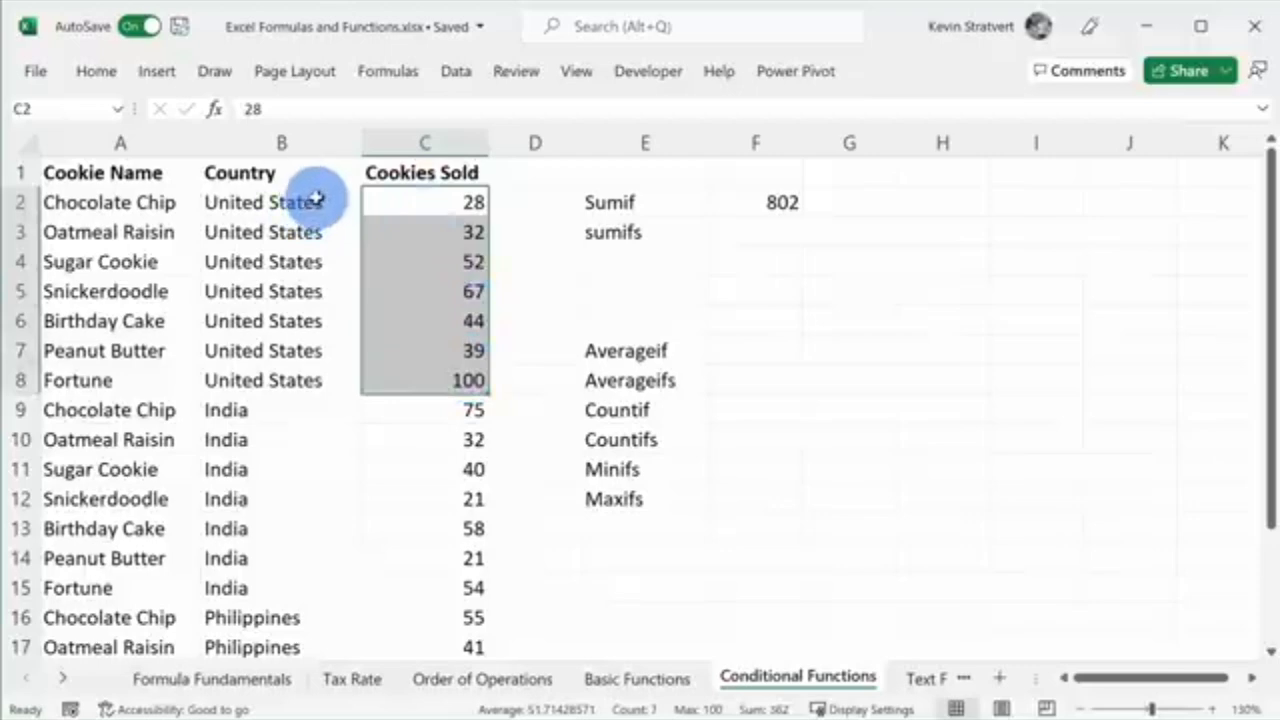
scroll(320, 371, "down", 3)
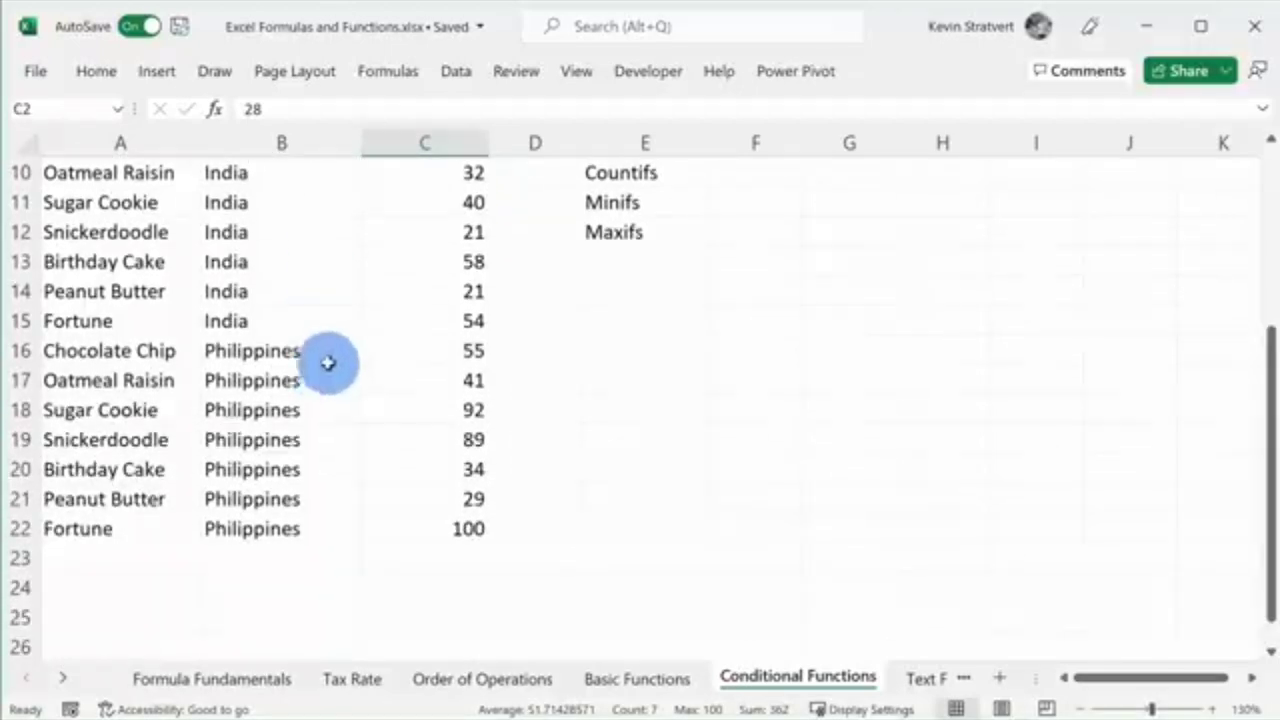
left_click_drag(404, 344, 414, 522)
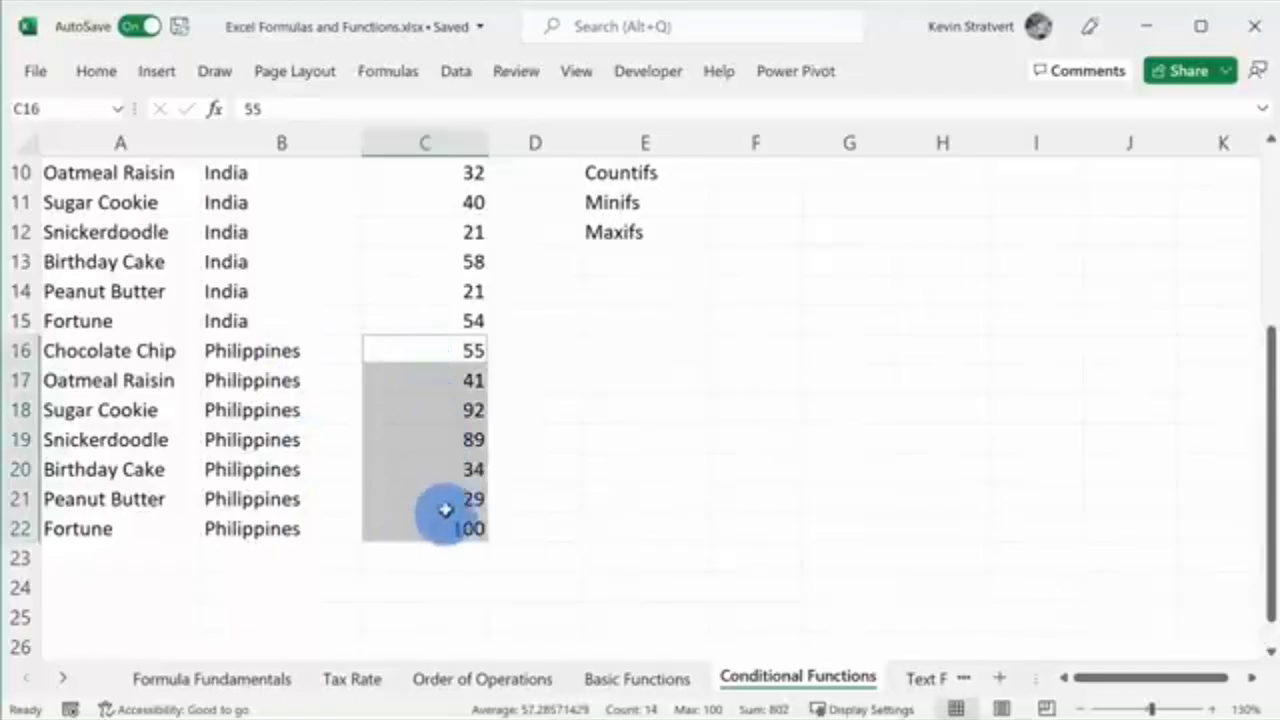
scroll(455, 500, "up", 3)
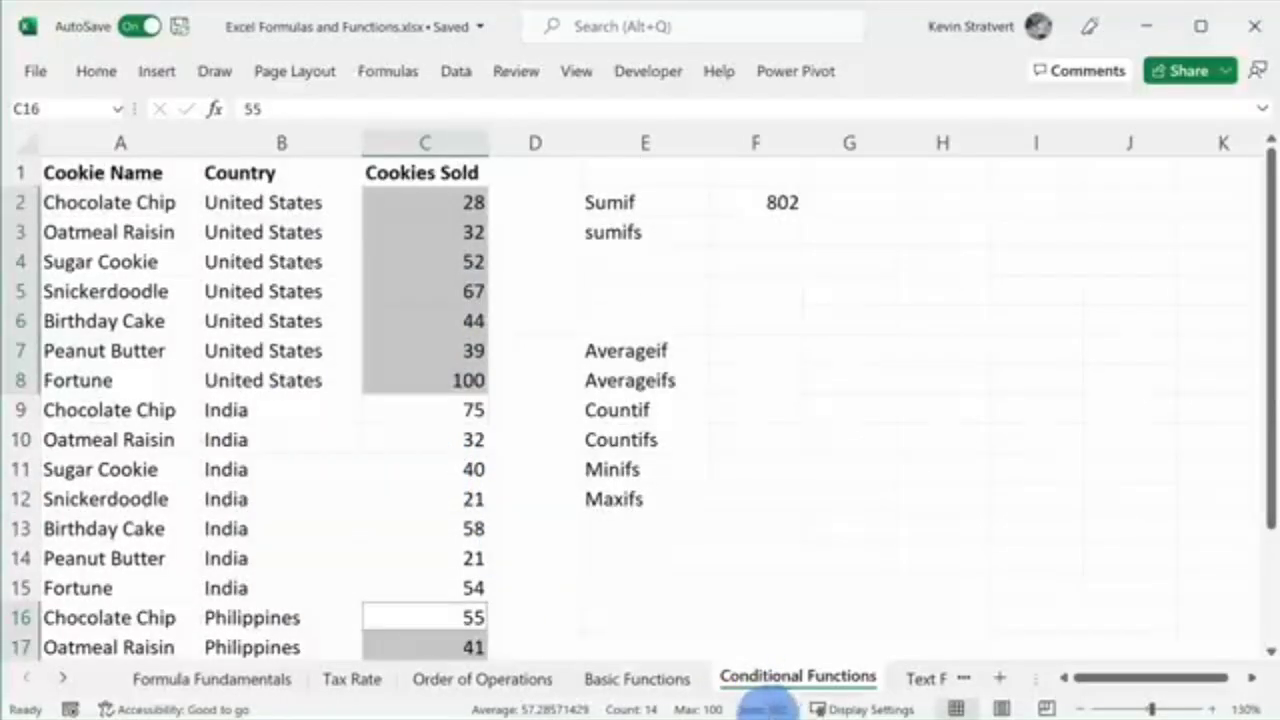
left_click(765, 200)
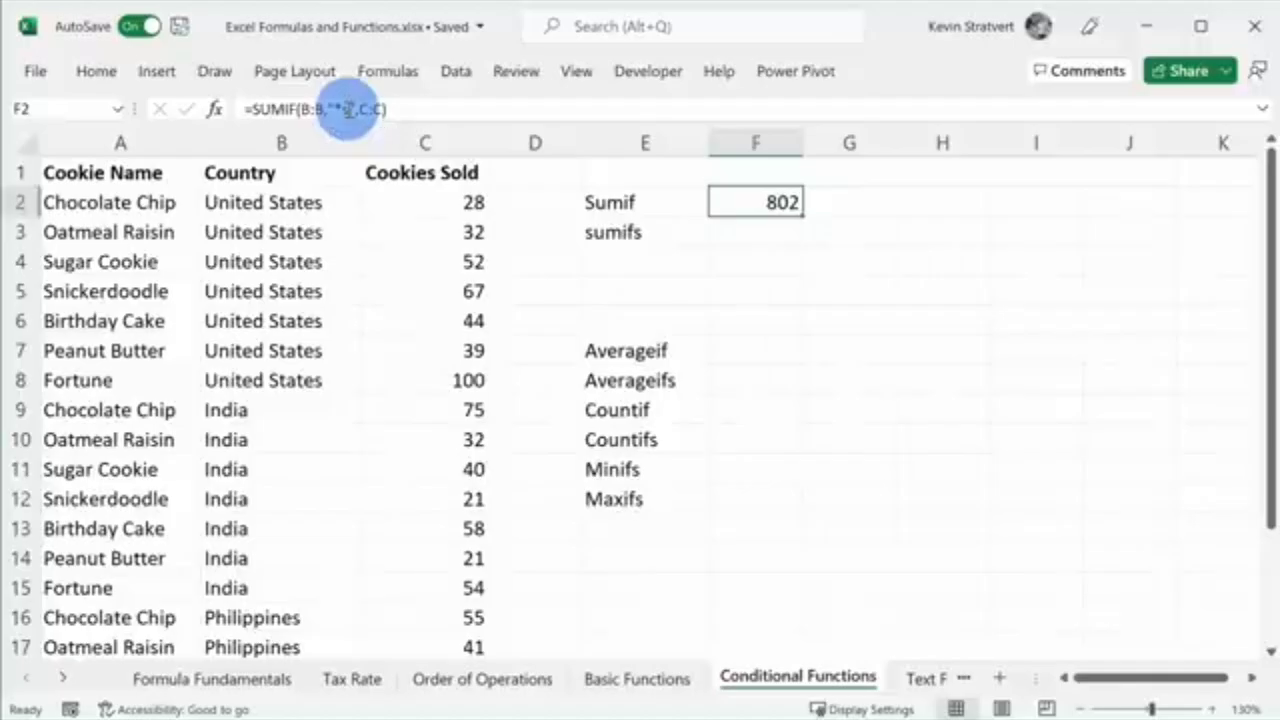
Compare the Sumif and sumifs entries in column E
left_click(651, 231)
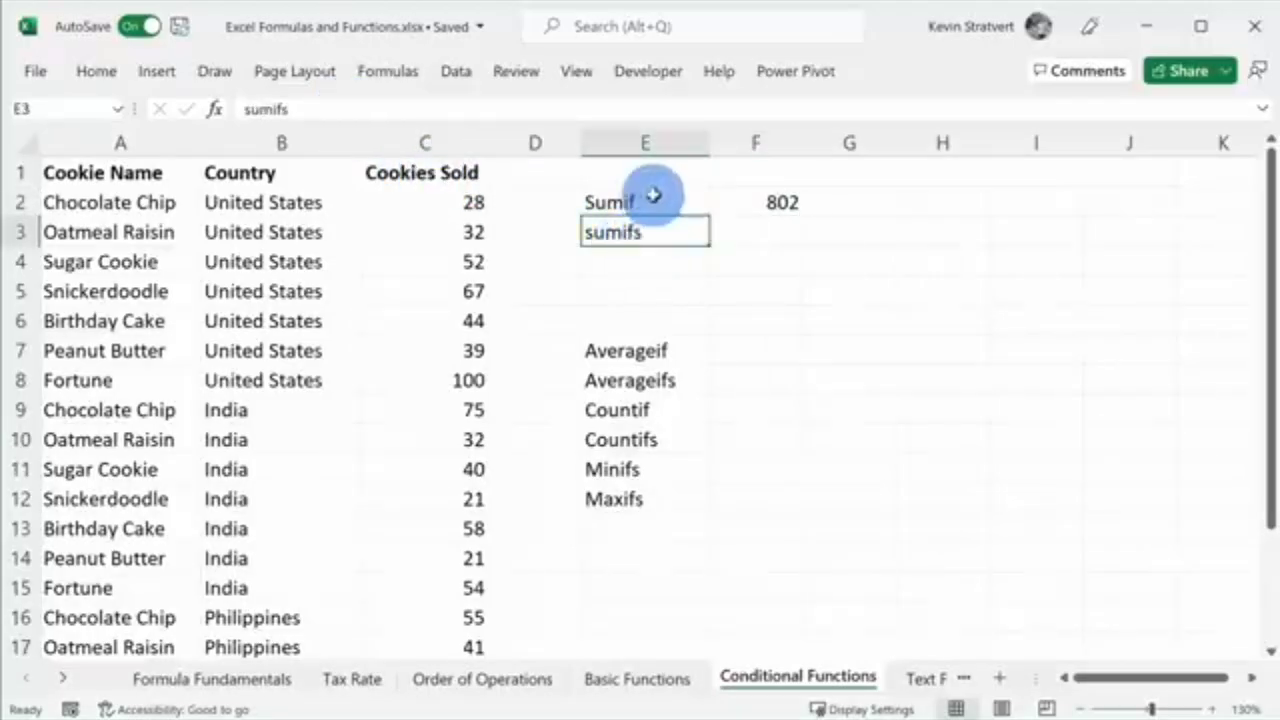
left_click(657, 200)
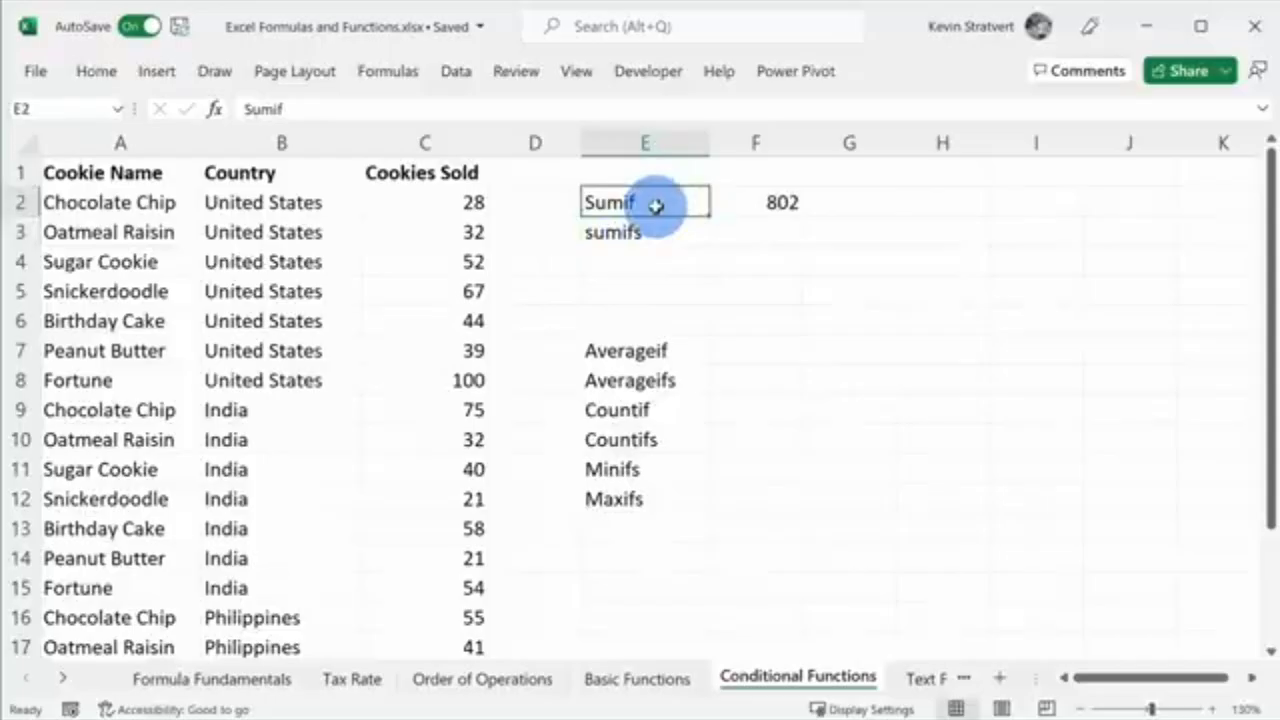
left_click(638, 231)
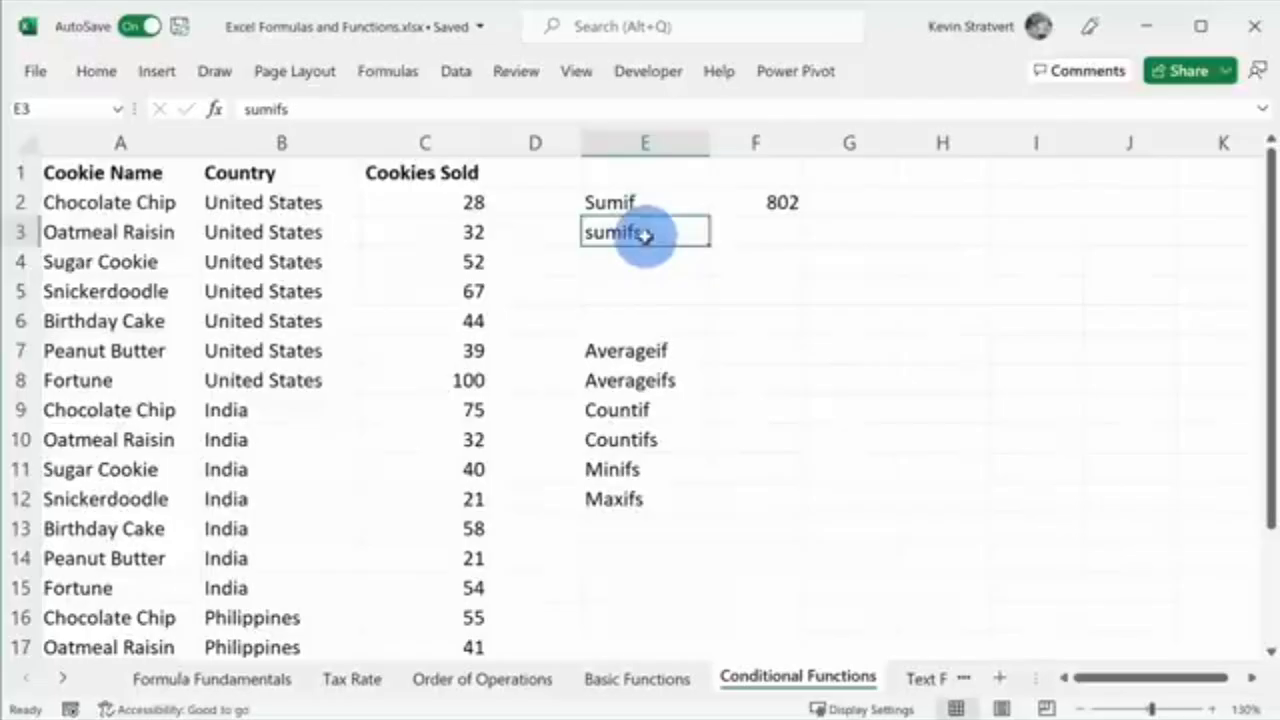
Search the function library for sumifs and insert the SUMIFS function into F3 beside its label
left_click(766, 232)
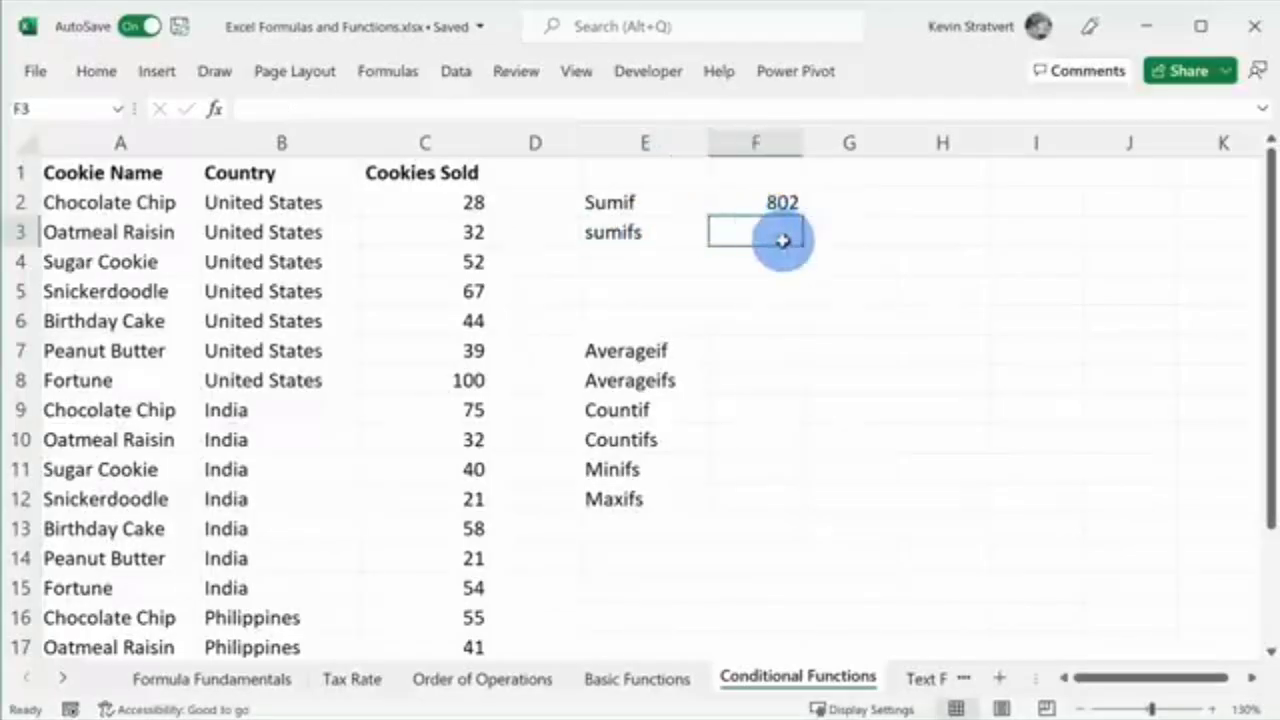
left_click(215, 108)
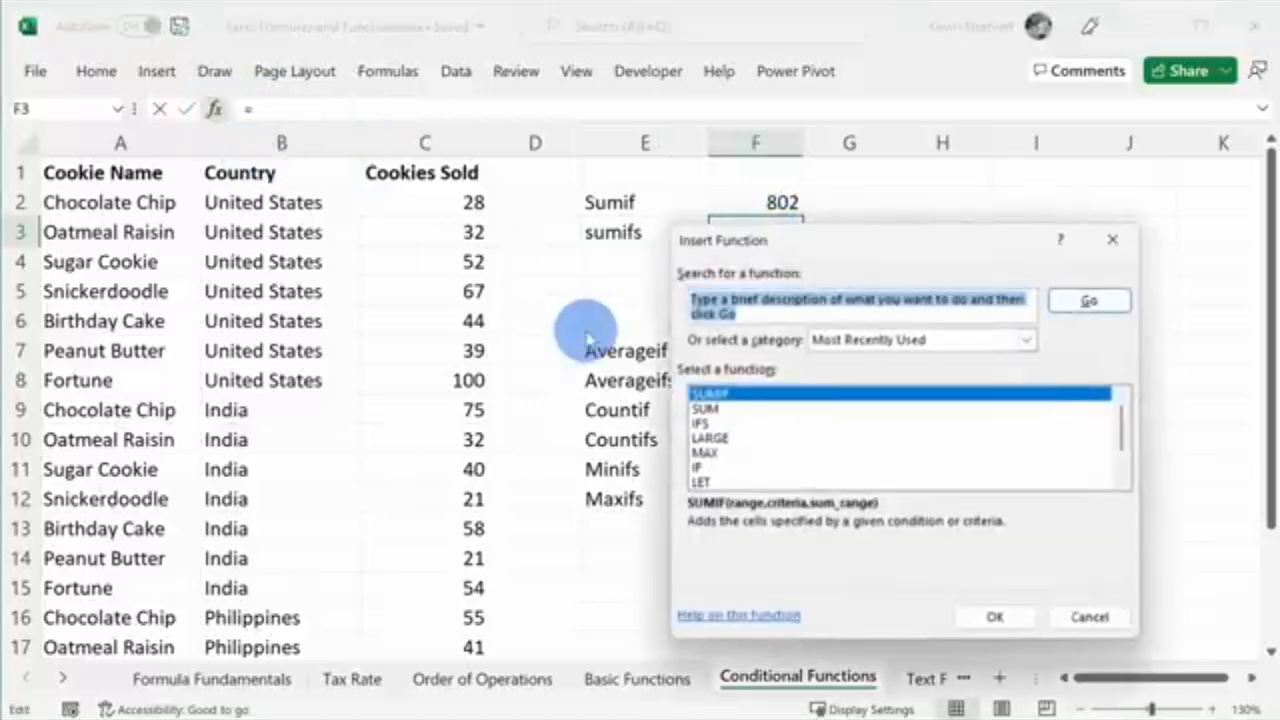
type("sumifs")
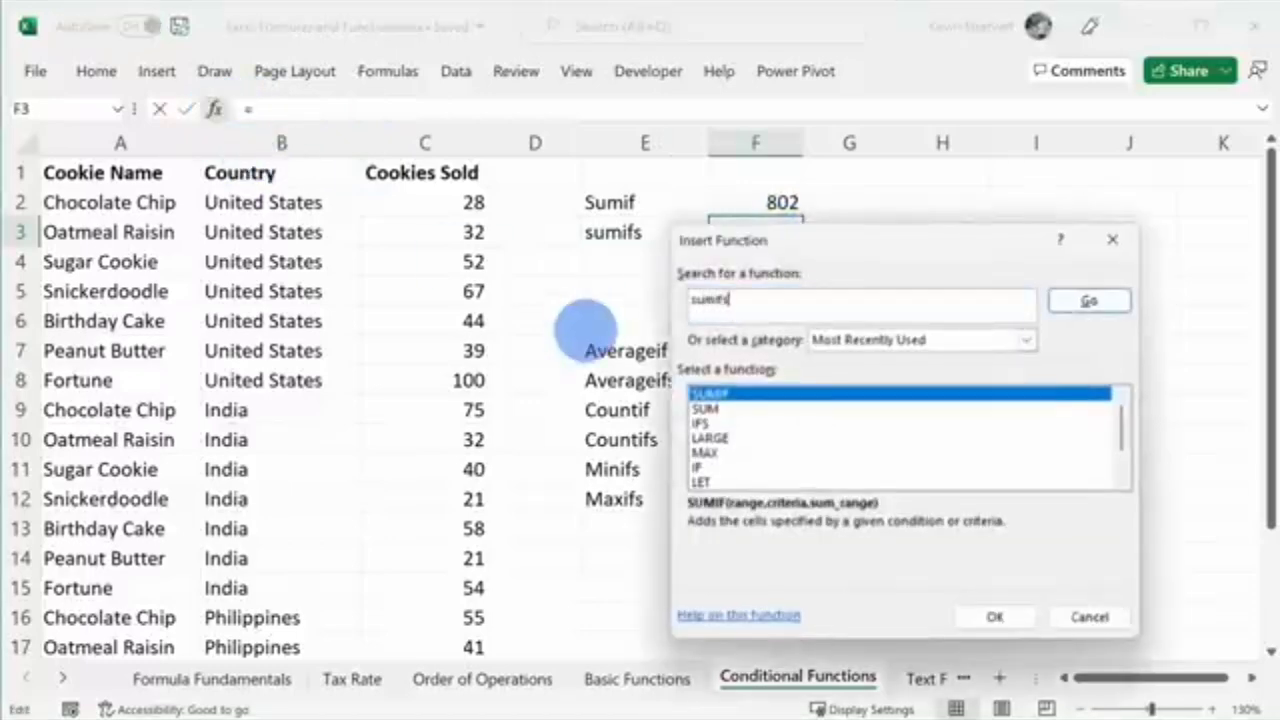
left_click(1075, 300)
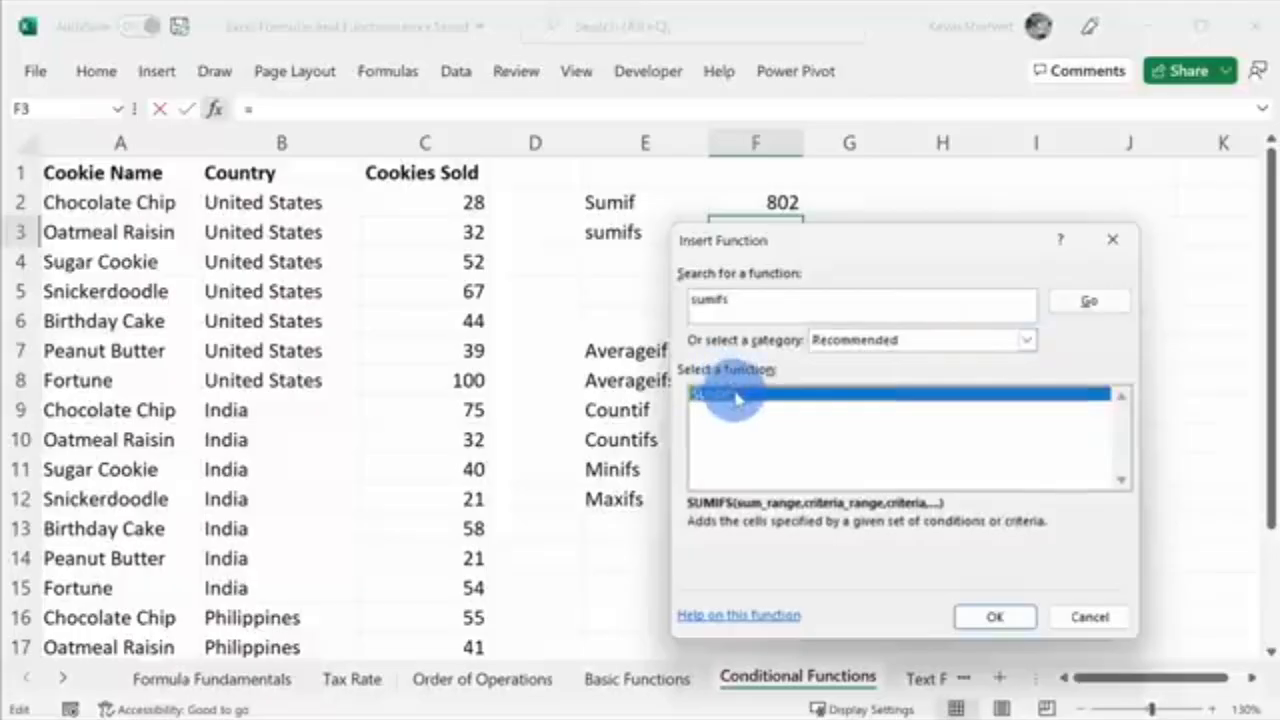
left_click(993, 617)
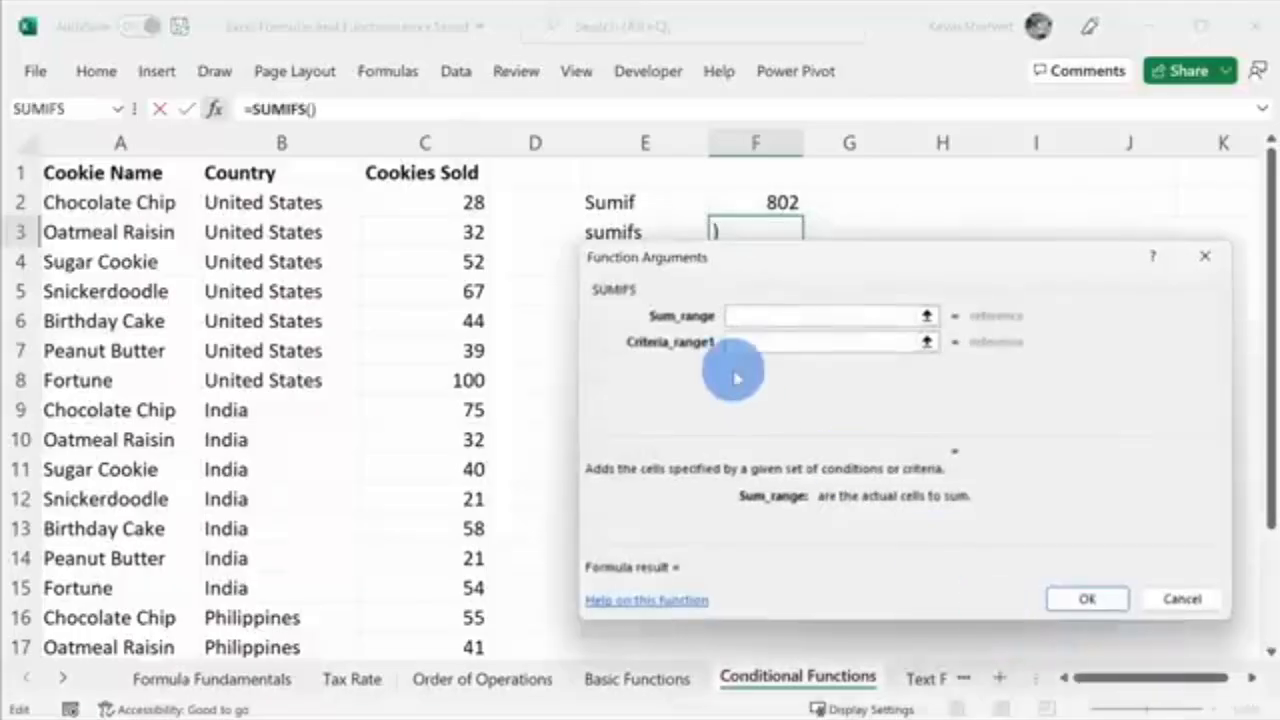
Set the SUMIFS sum range to C:C, with first criteria range B:B and first criteria B2
left_click(745, 317)
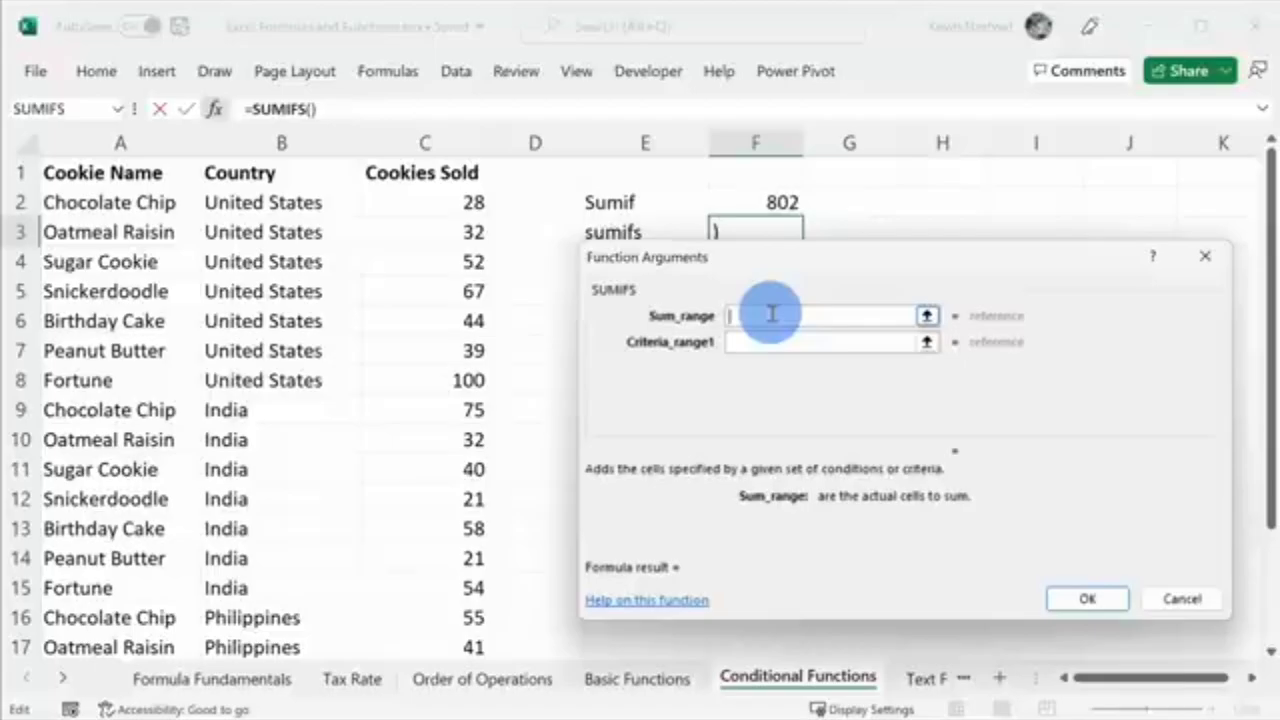
left_click(429, 143)
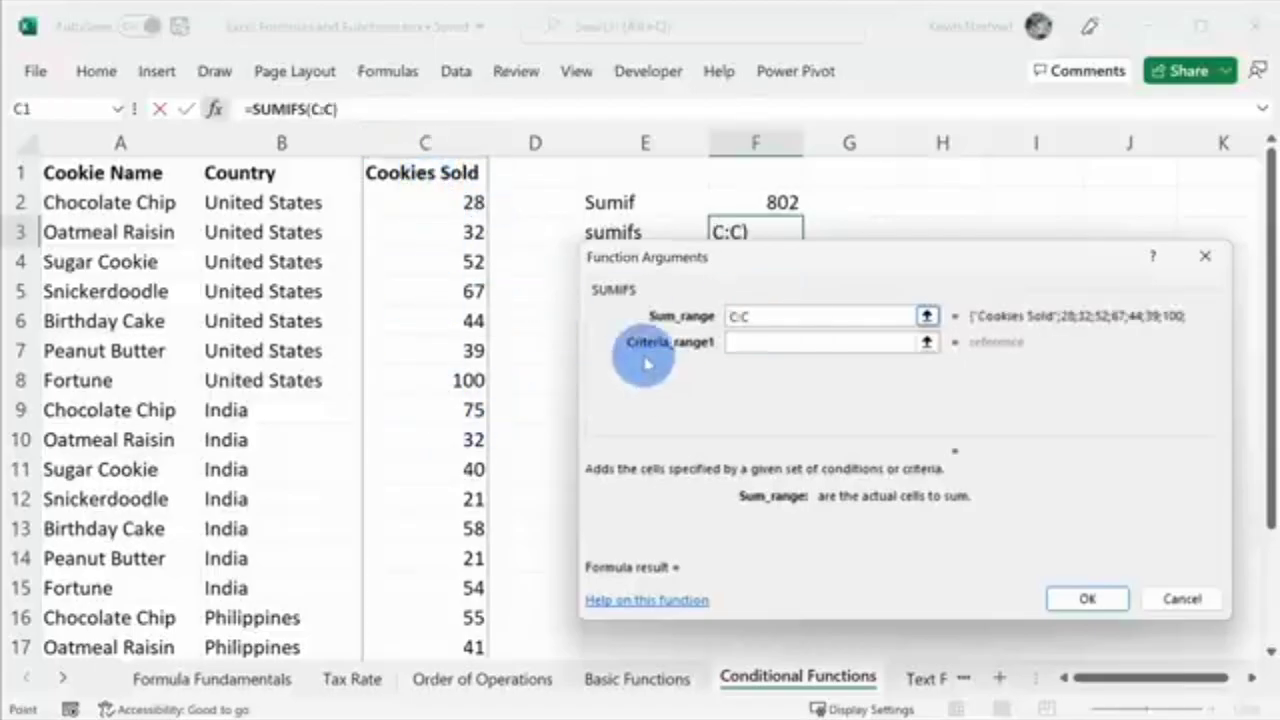
left_click(752, 342)
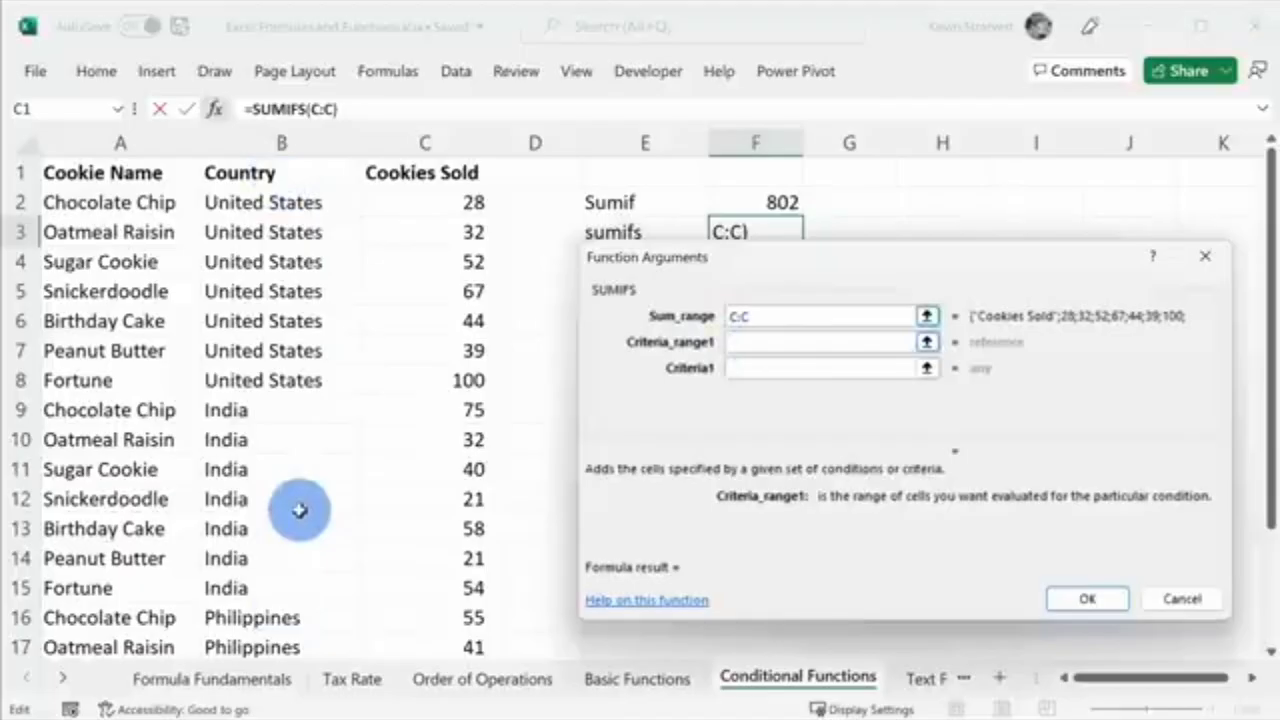
left_click(316, 137)
left_click(752, 365)
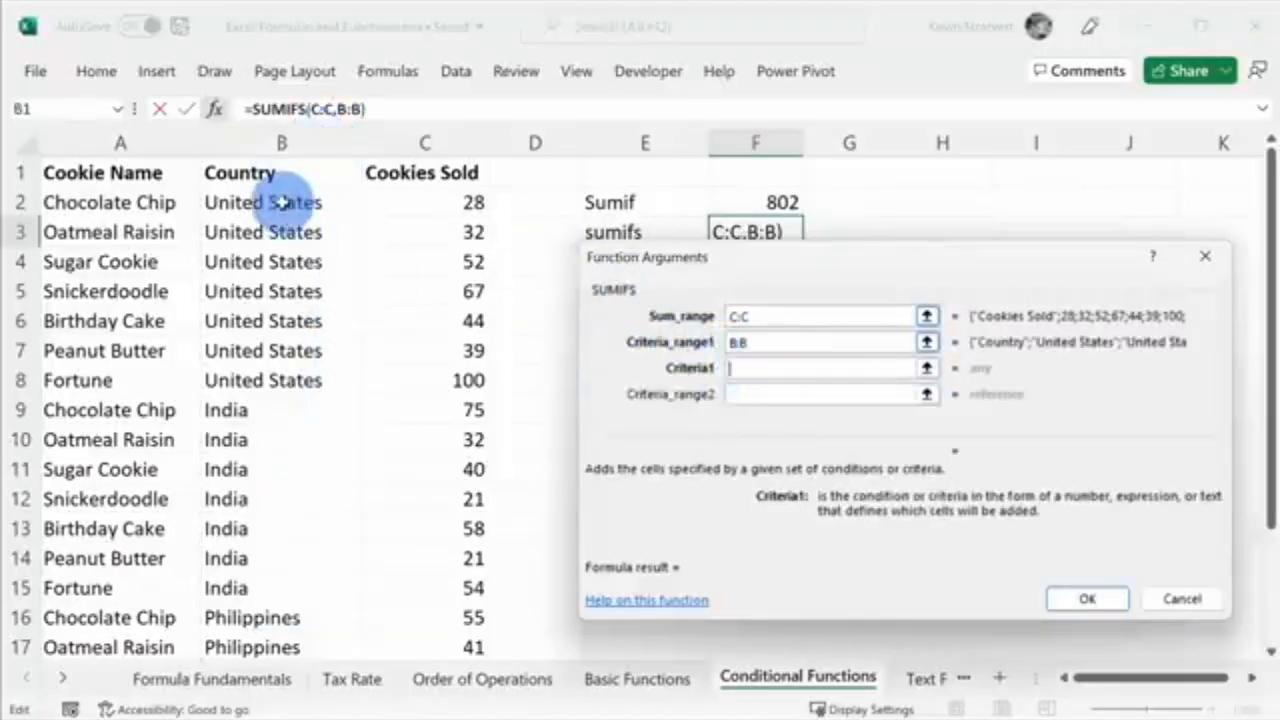
left_click(282, 202)
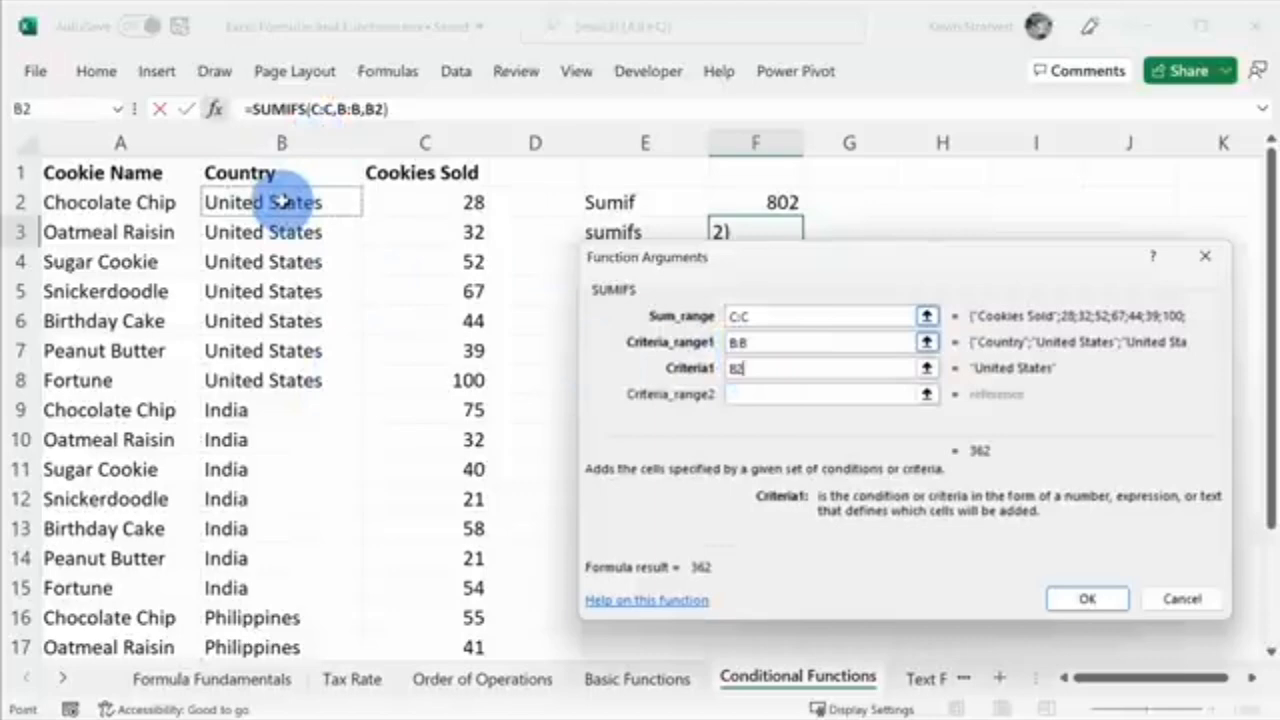
Add a second SUMIFS condition with criteria range A:A and criteria A2, and enter the function in F3
left_click(746, 394)
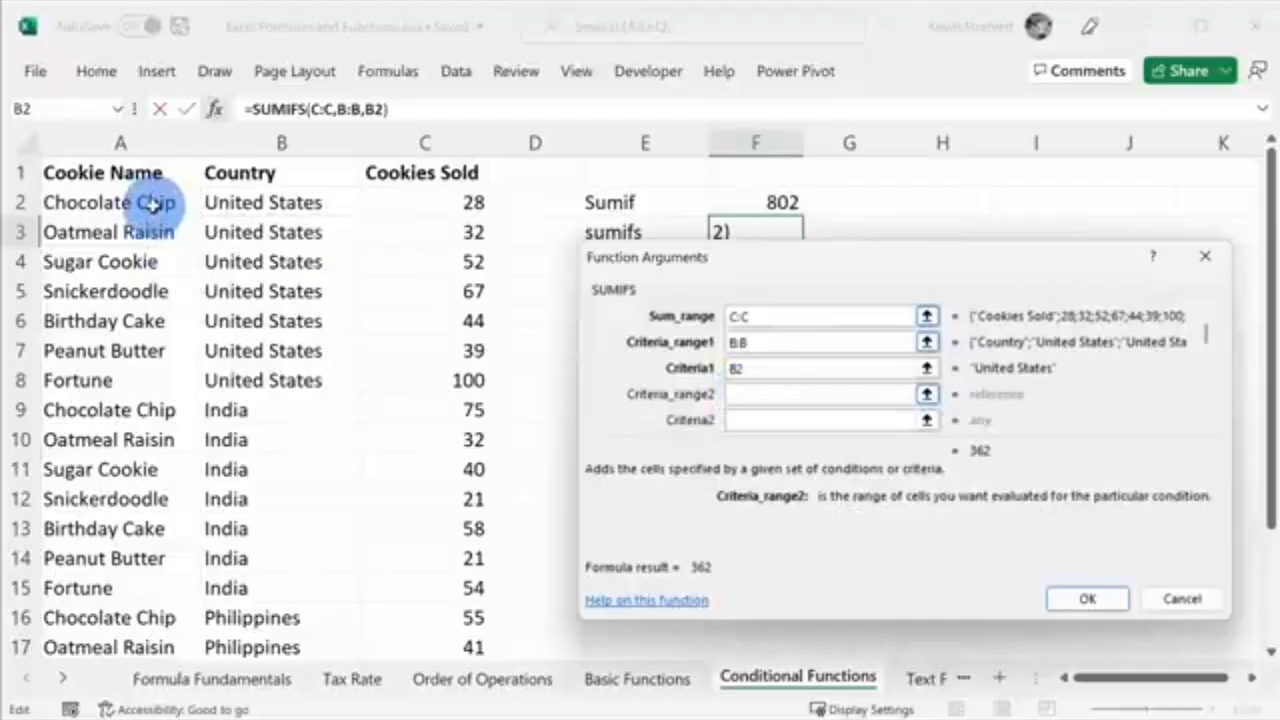
left_click(114, 143)
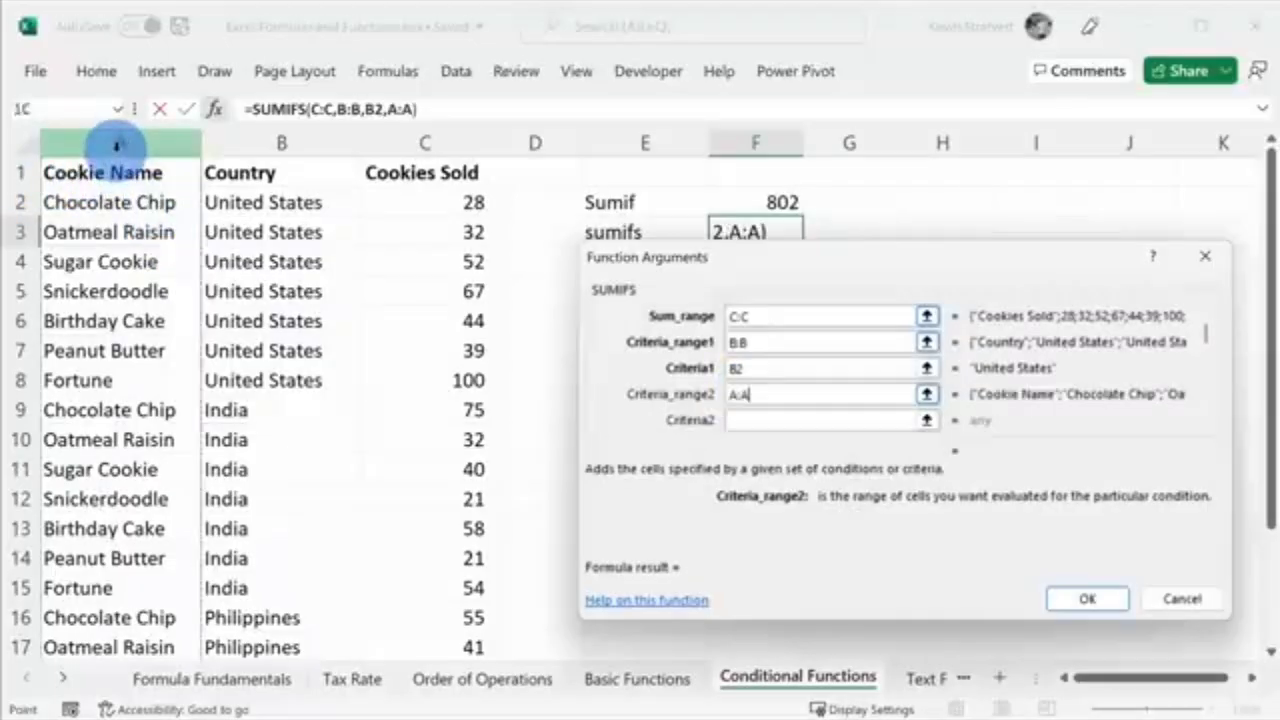
left_click(777, 420)
left_click(98, 203)
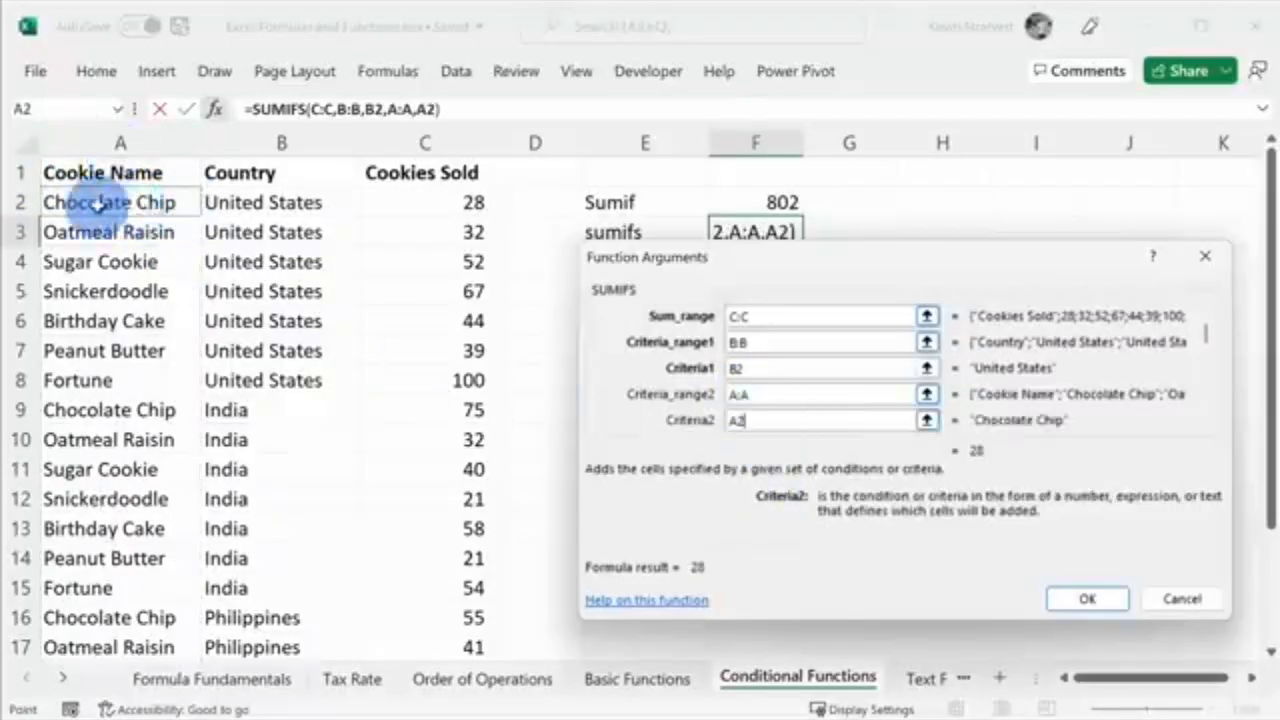
left_click(1085, 599)
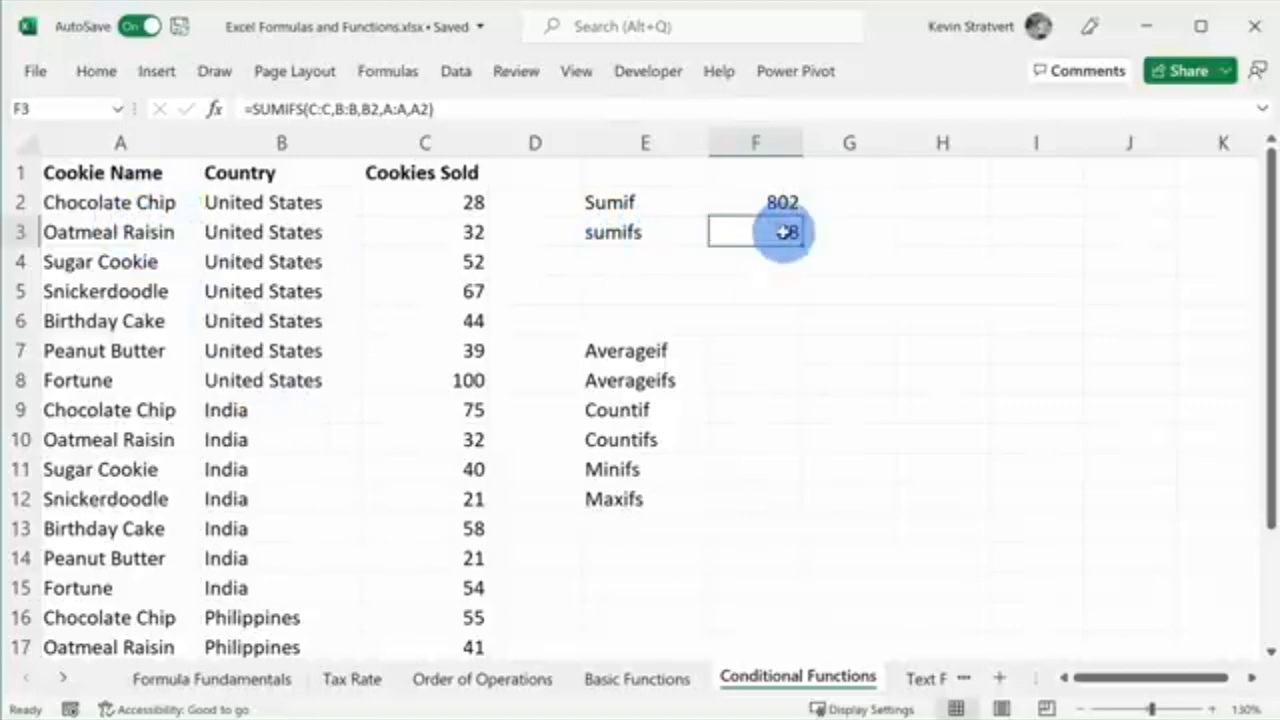
Reopen the arguments of the SUMIFS function in F3 and select the Criteria2 entry for editing
left_click(216, 110)
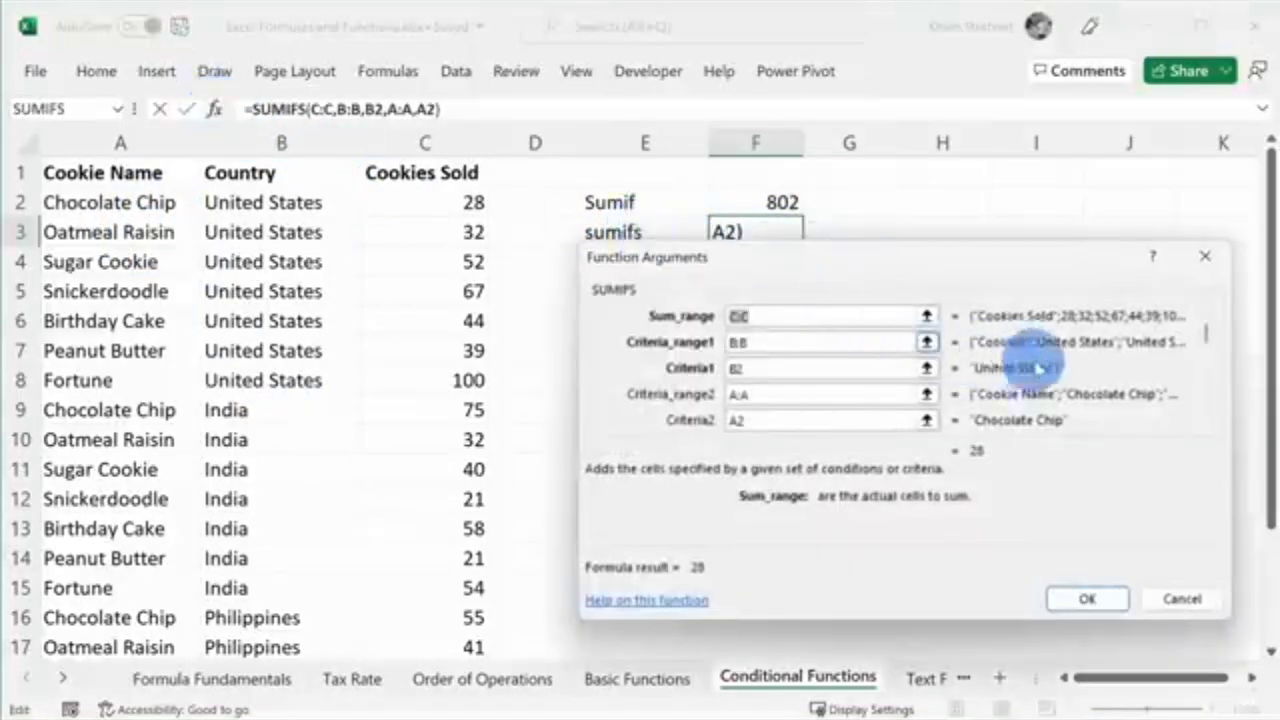
left_click(763, 421)
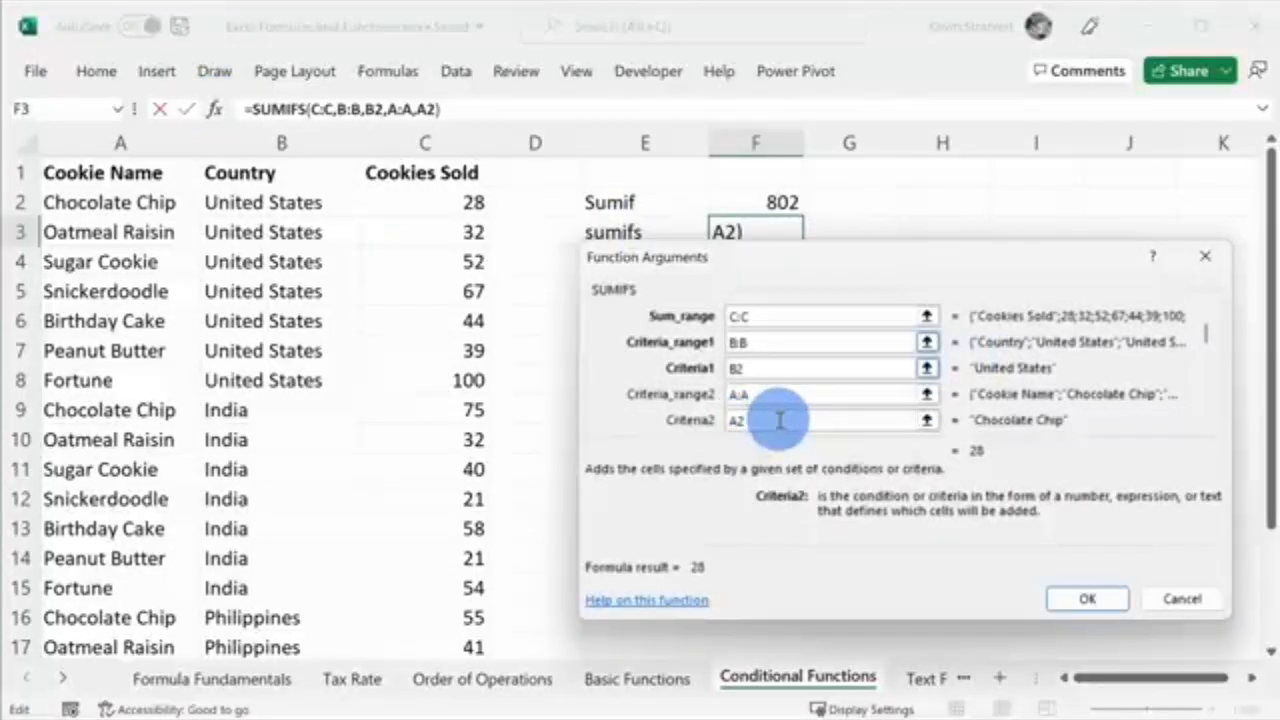
left_click_drag(780, 420, 686, 423)
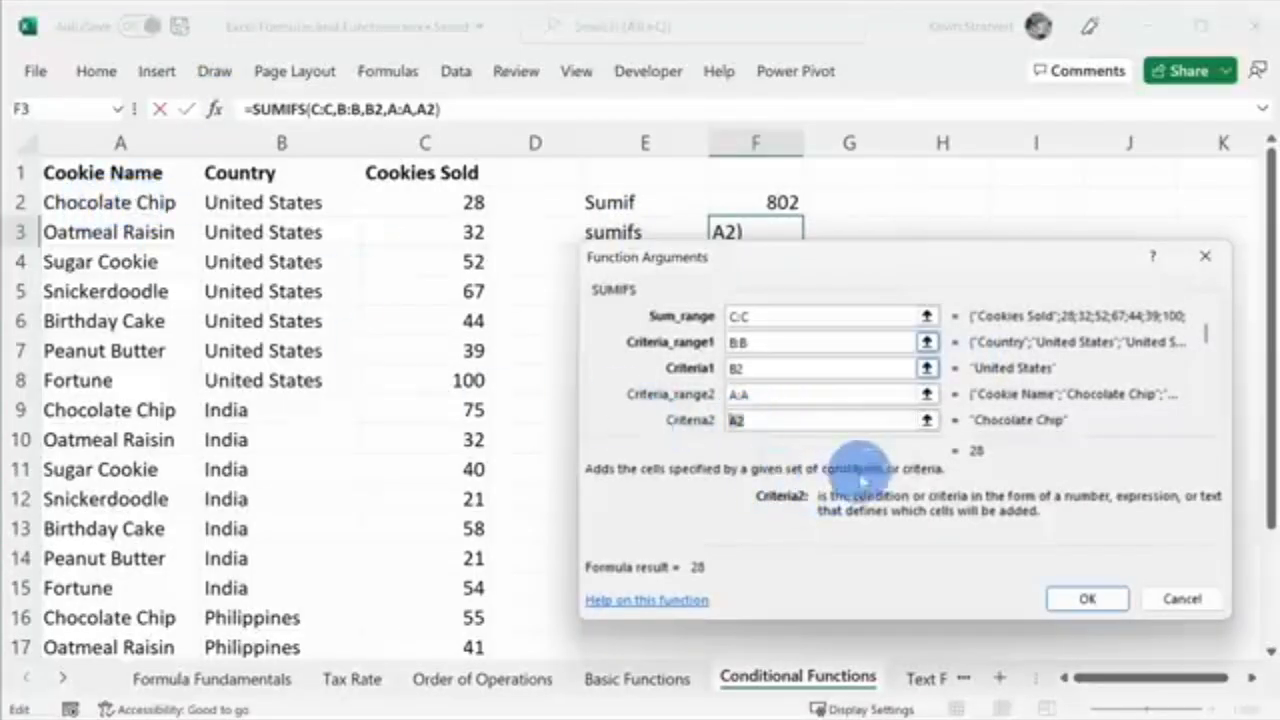
Set the second criteria of the SUMIFS formula in F3 to A2:A3 and apply the function arguments
key("BackSpace")
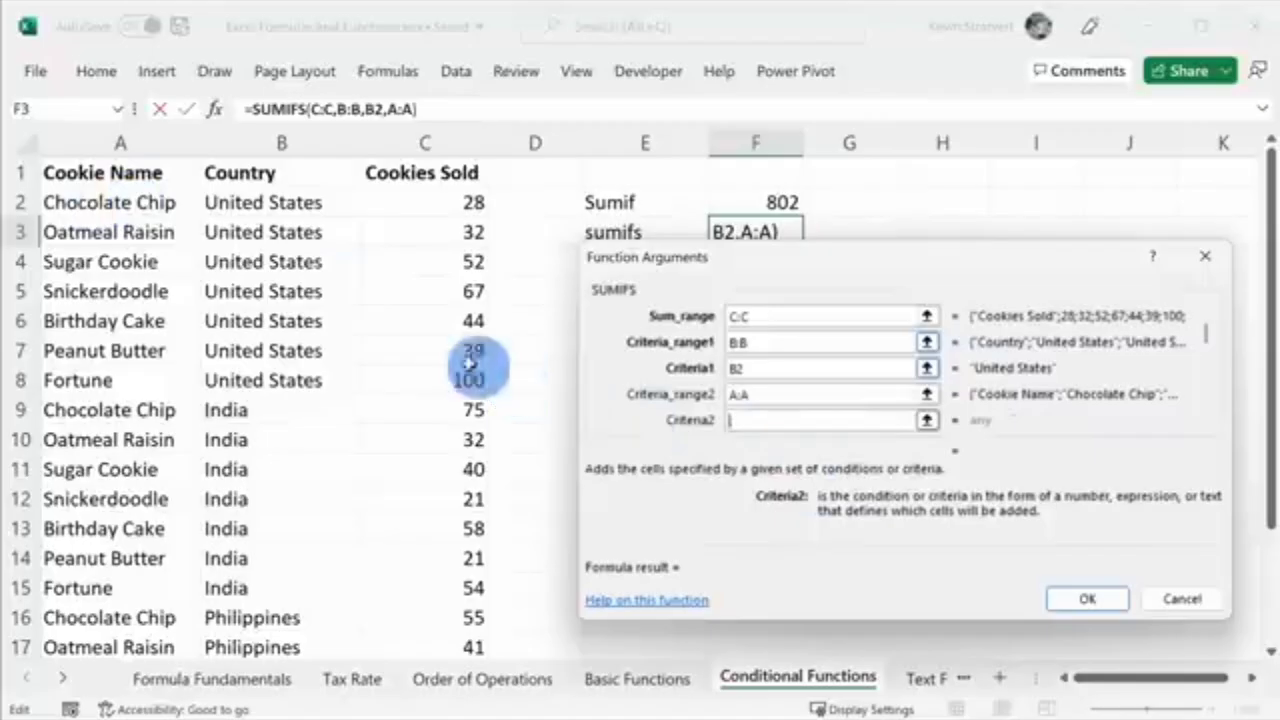
left_click(116, 200)
left_click_drag(116, 200, 150, 240)
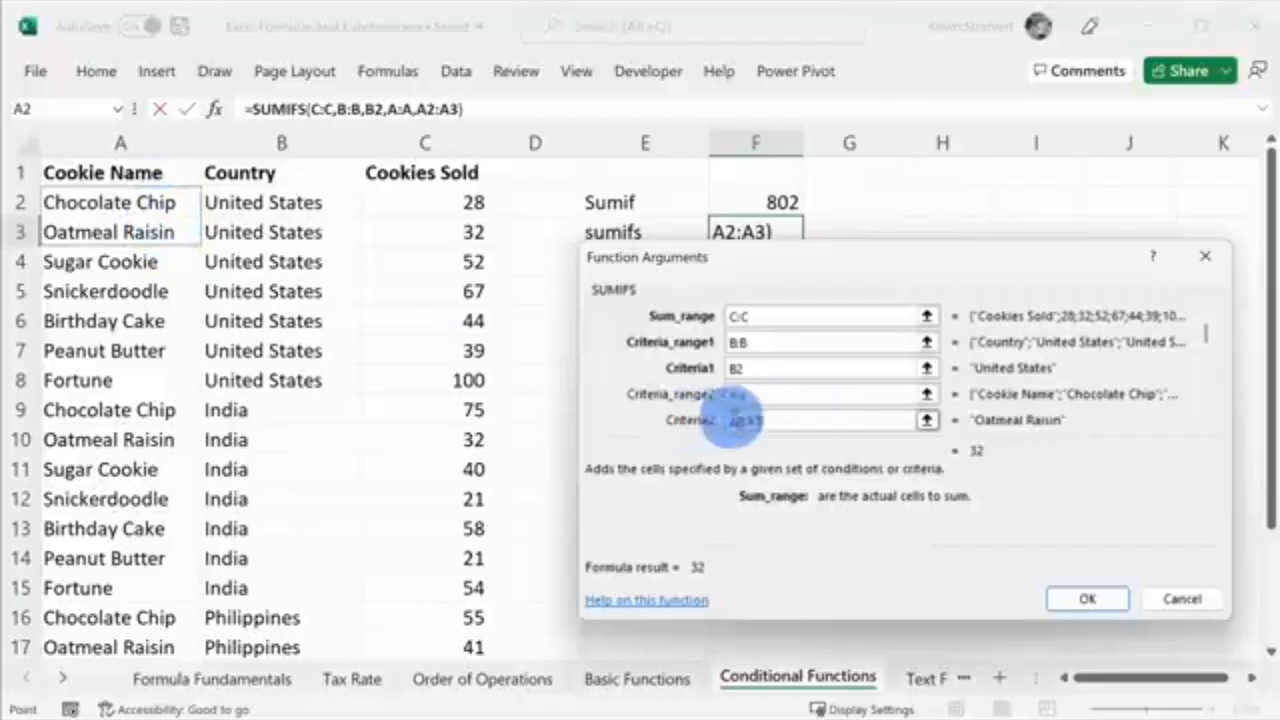
left_click(1093, 598)
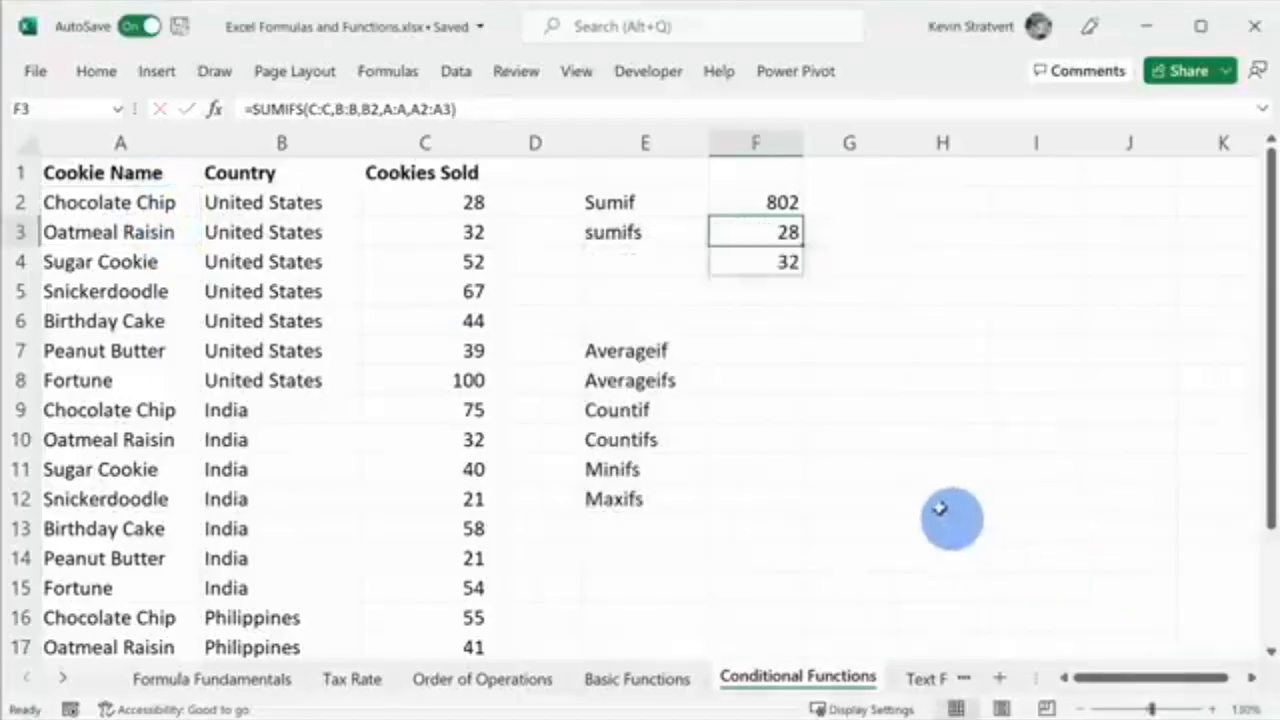
Compare the two SUMIFS results in F3:F4 with the United States Chocolate Chip and Oatmeal Raisin rows
left_click_drag(778, 232, 771, 257)
left_click(749, 231)
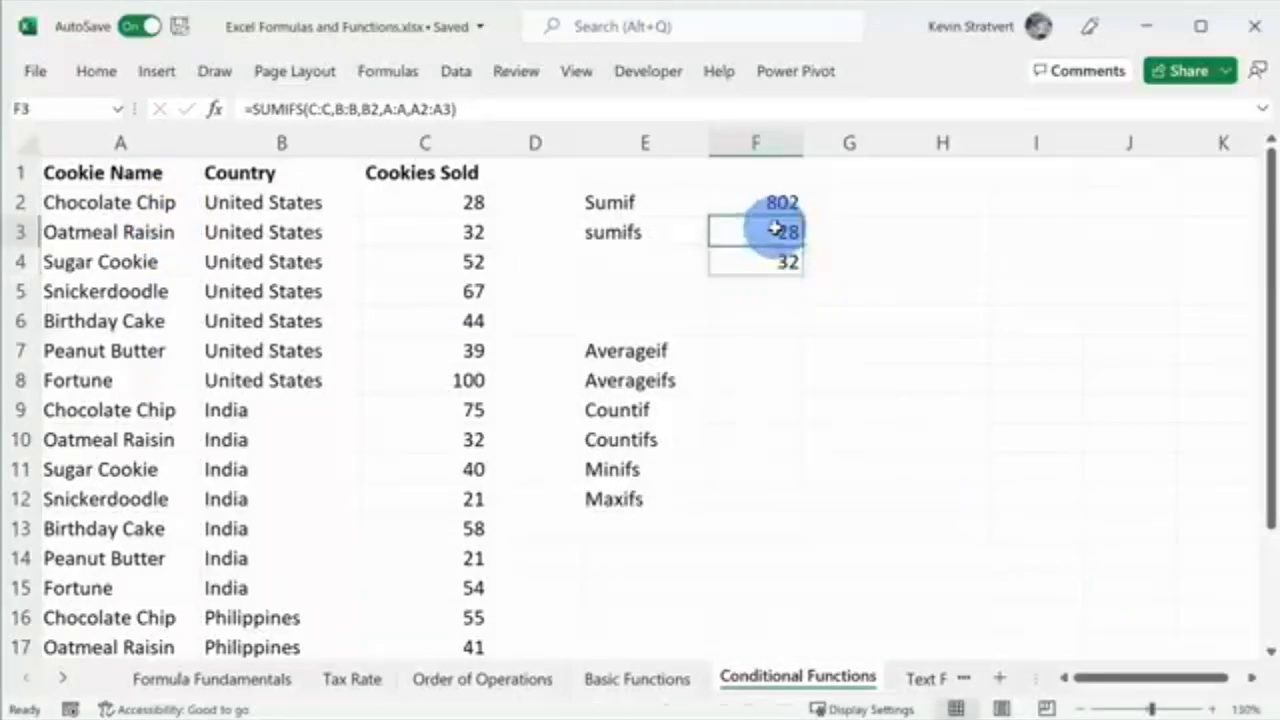
left_click_drag(186, 197, 492, 196)
left_click(768, 258)
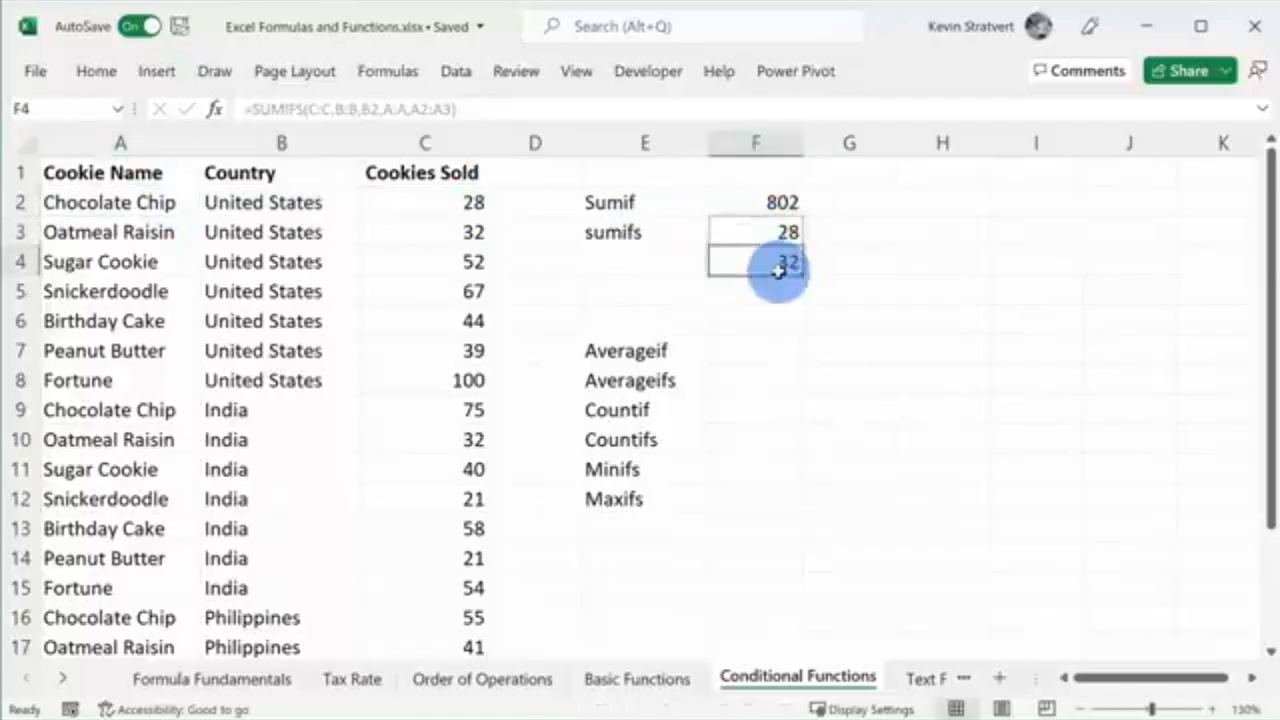
left_click_drag(114, 230, 448, 226)
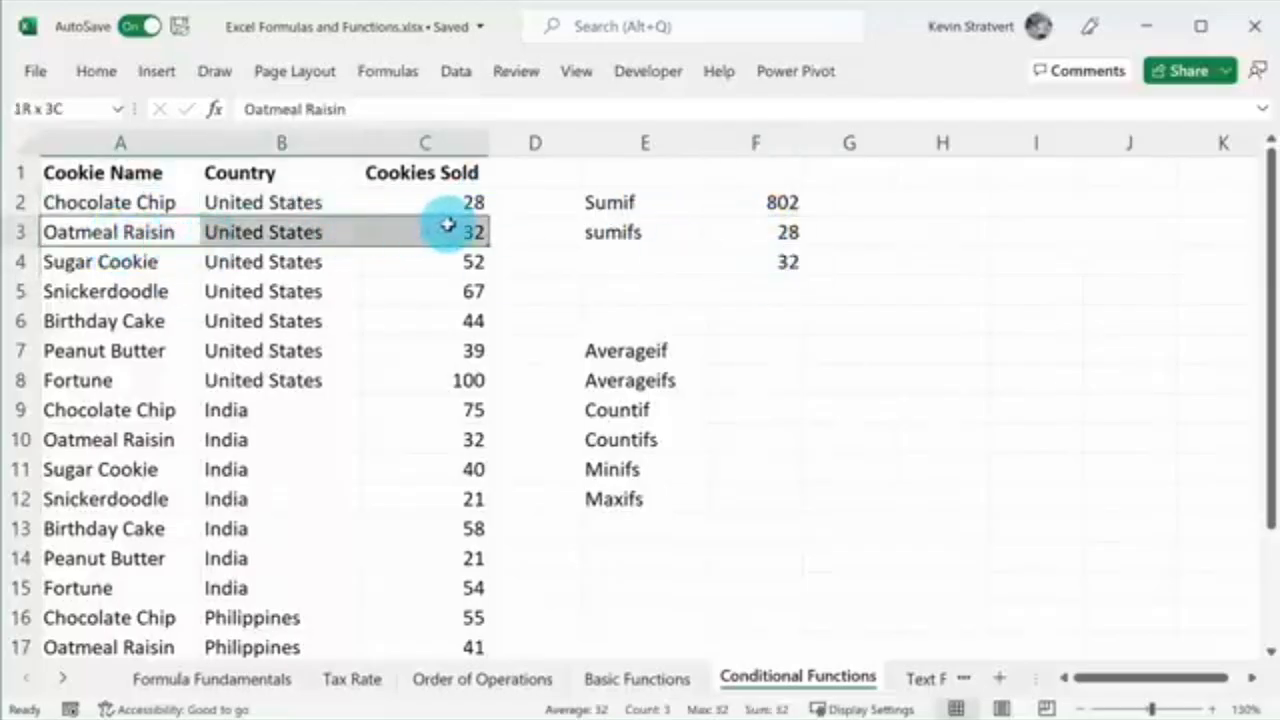
left_click(760, 257)
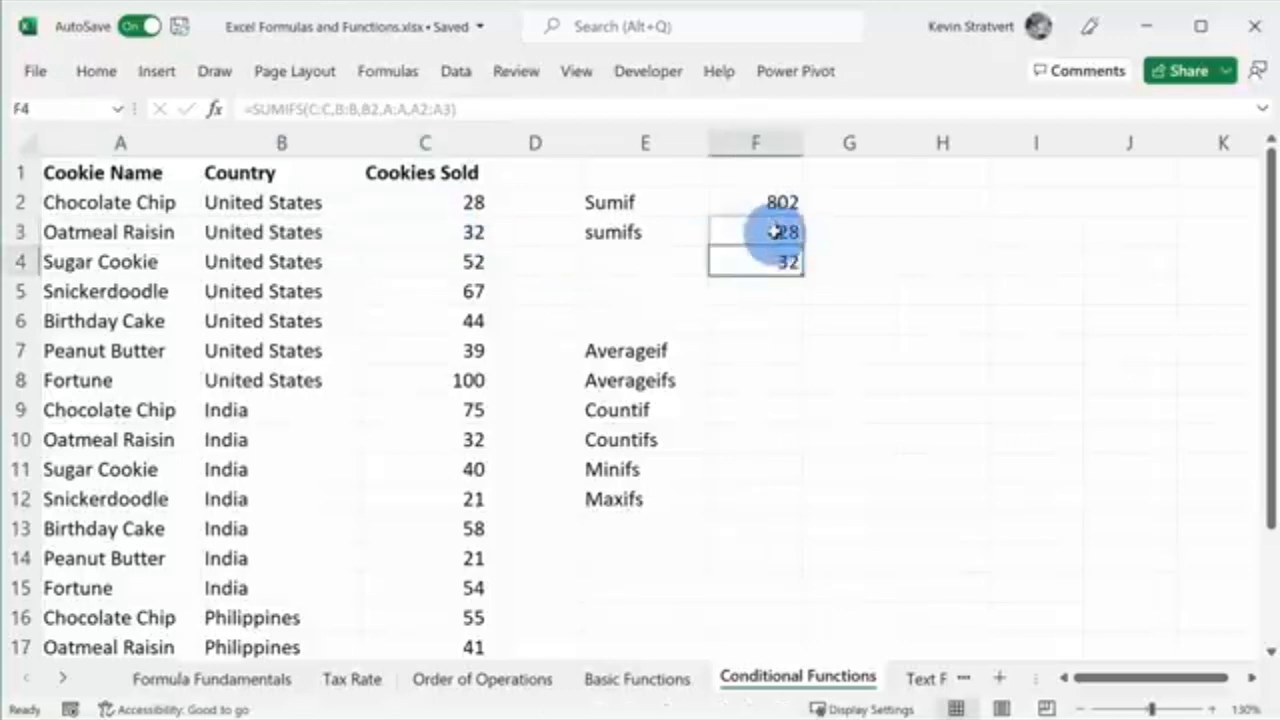
left_click(772, 234)
left_click(775, 256)
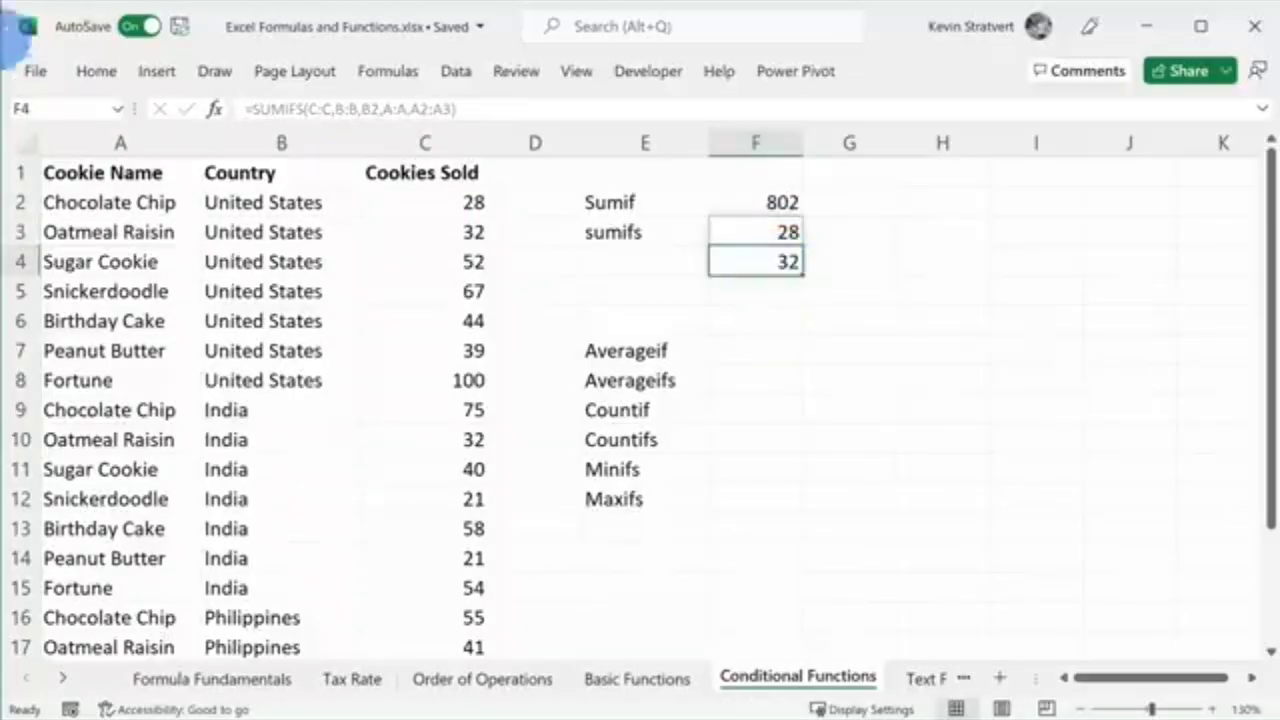
Wrap the formula in F3 in a SUM function so it reads =SUM(SUMIFS(C:C,B:B,B2,A:A,A2:A3))
key("BackSpace")
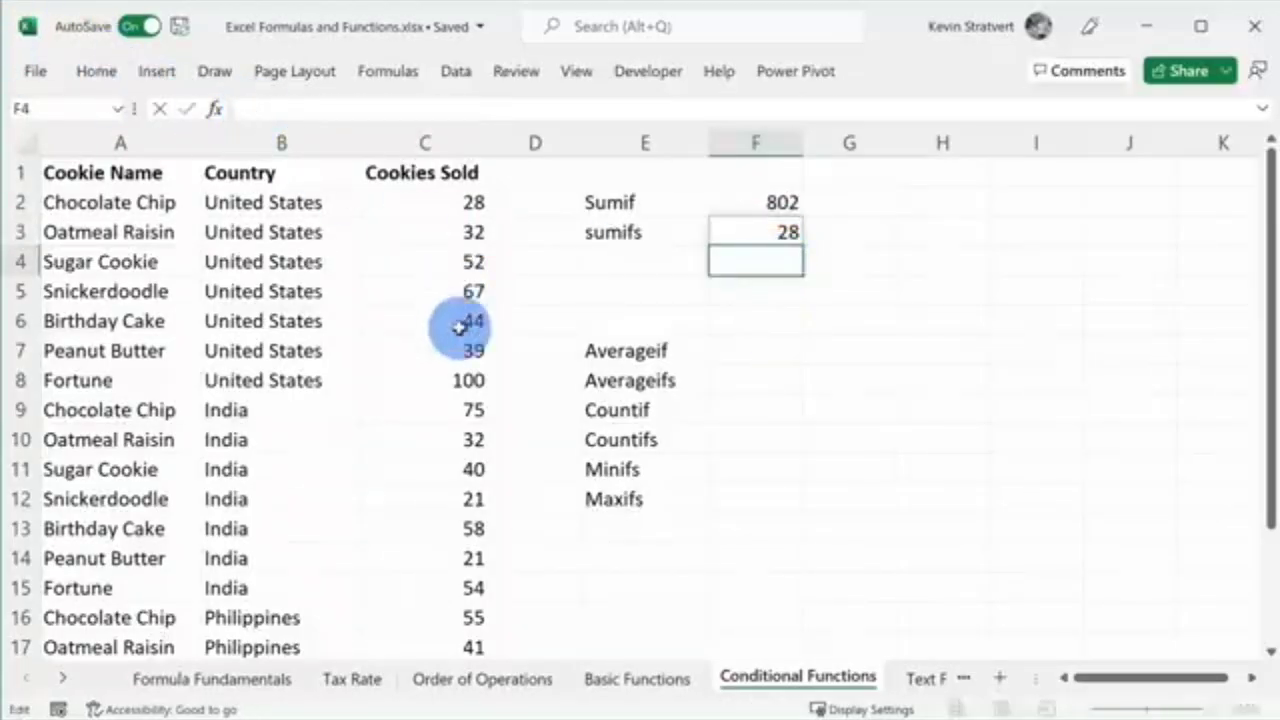
left_click(766, 229)
left_click(262, 108)
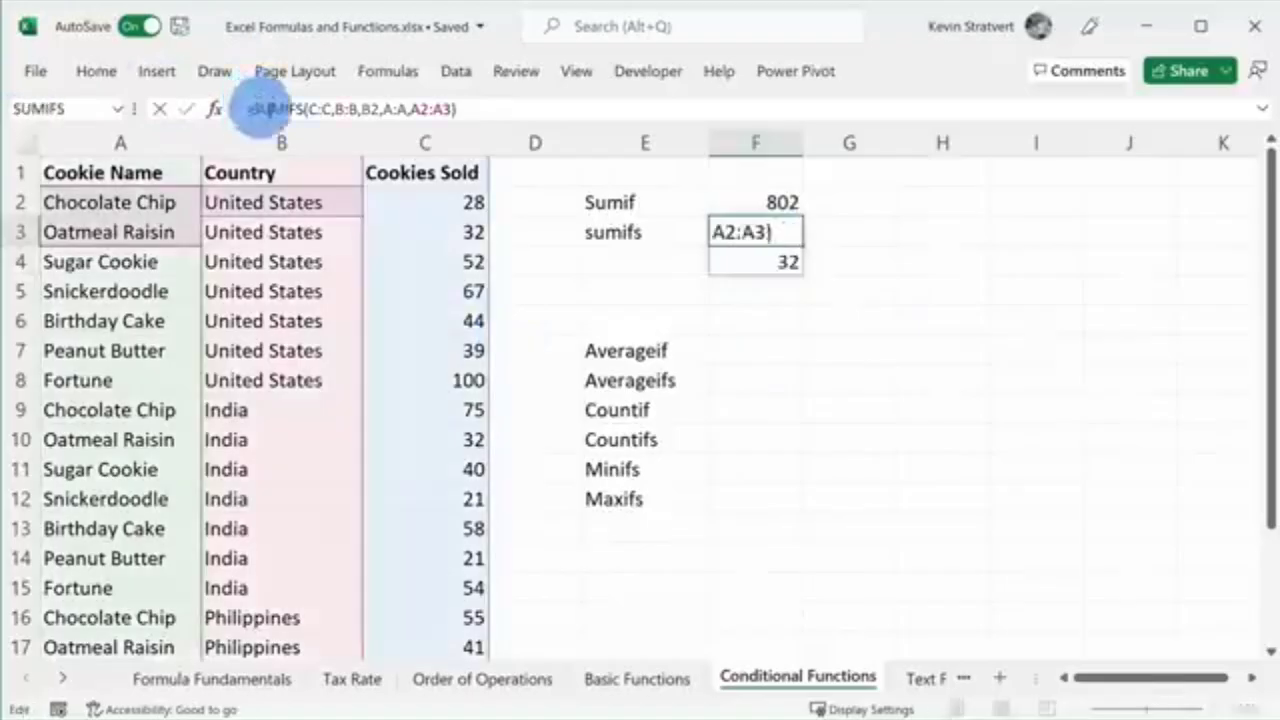
type("sum(")
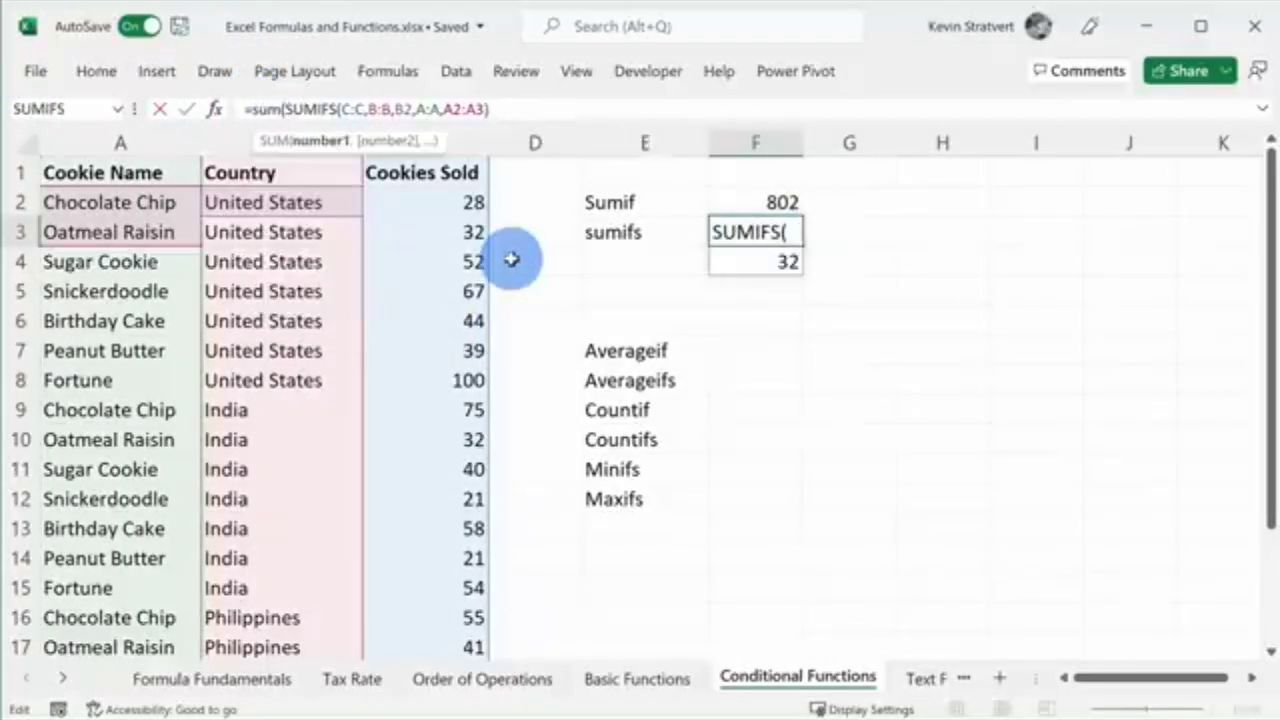
left_click(516, 107)
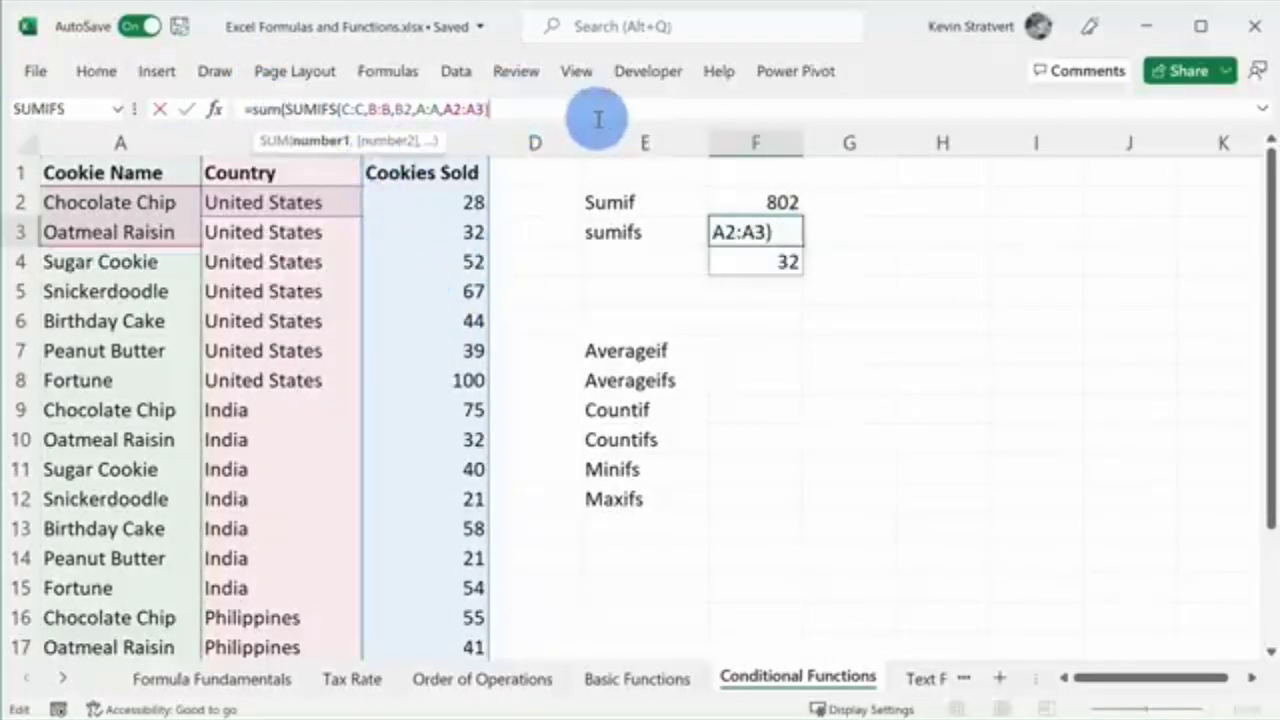
type(")")
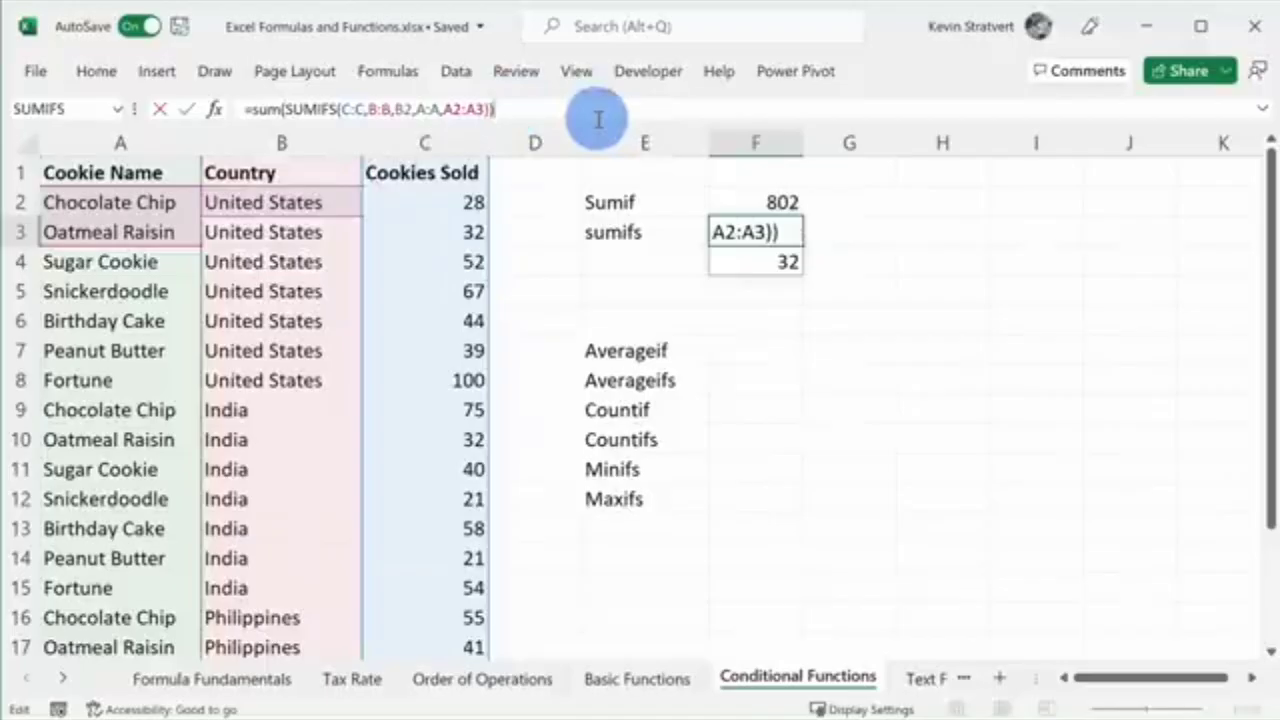
key("Return")
key("Up")
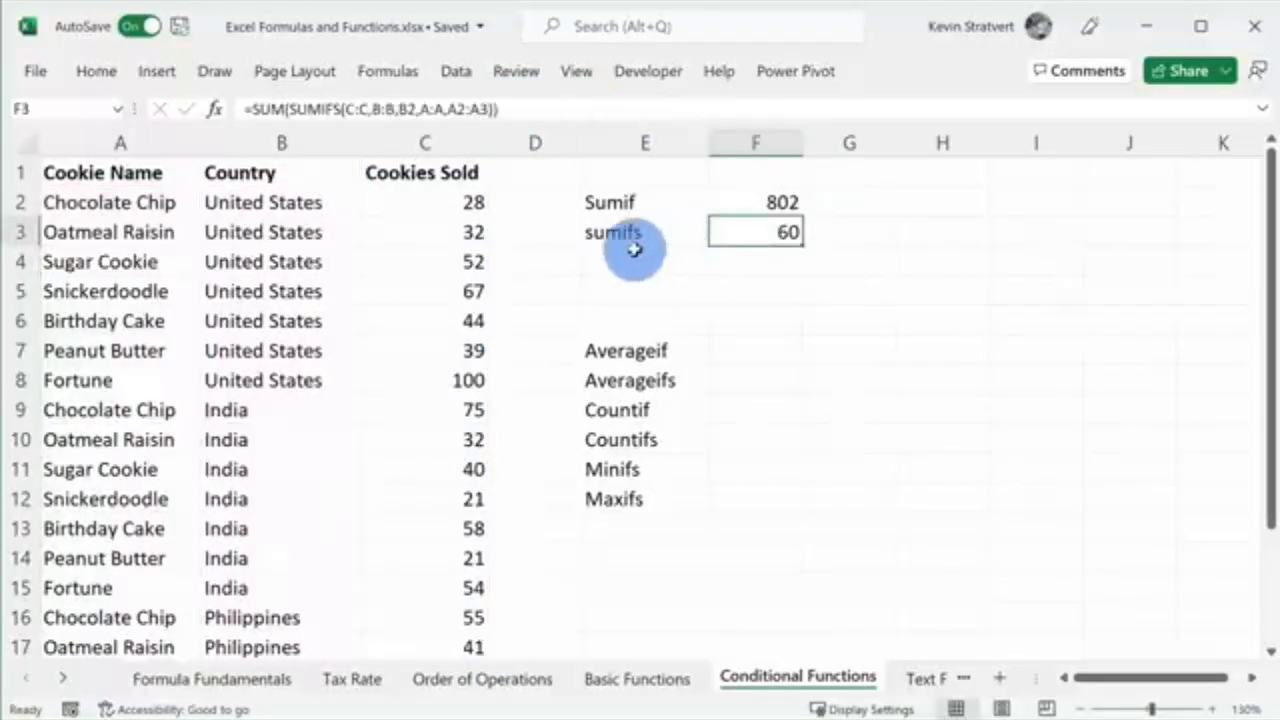
Check the summed result in F3 against the Chocolate Chip and Oatmeal Raisin rows in A2:C3, and review the Sumif and sumifs labels
left_click(177, 206)
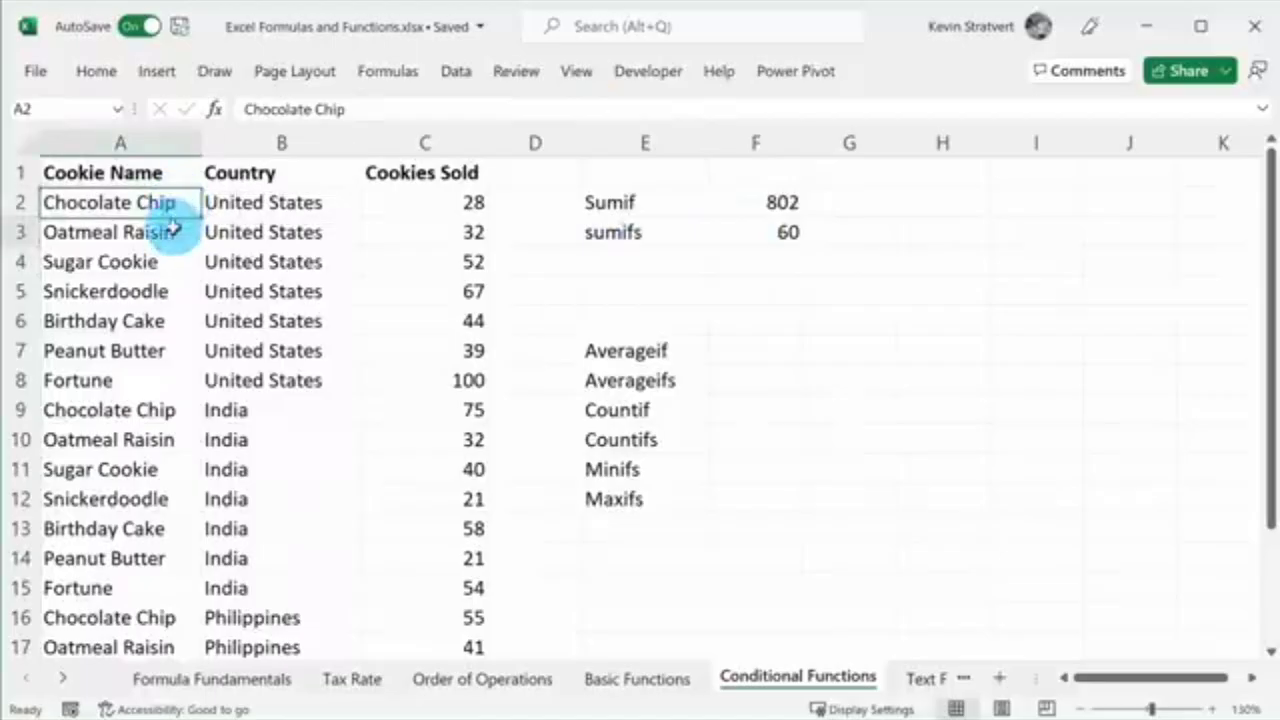
left_click(171, 229)
left_click_drag(250, 198, 290, 230)
left_click_drag(418, 206, 445, 232)
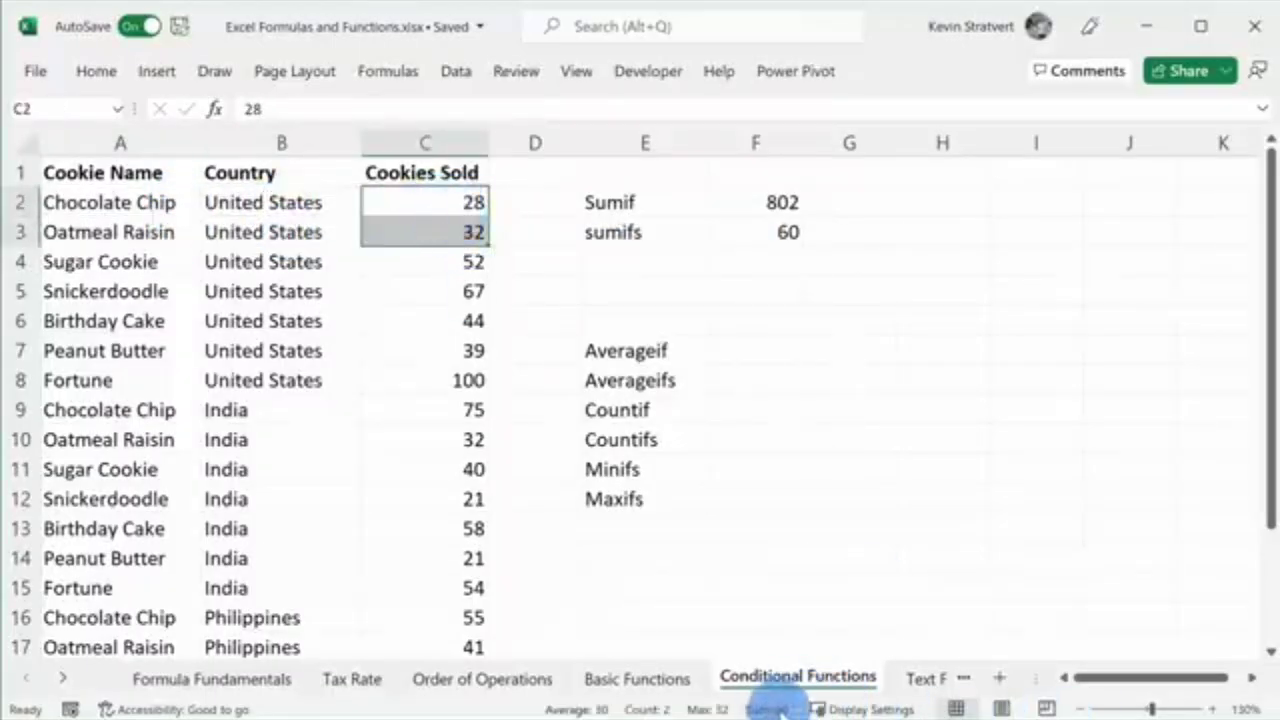
left_click(748, 231)
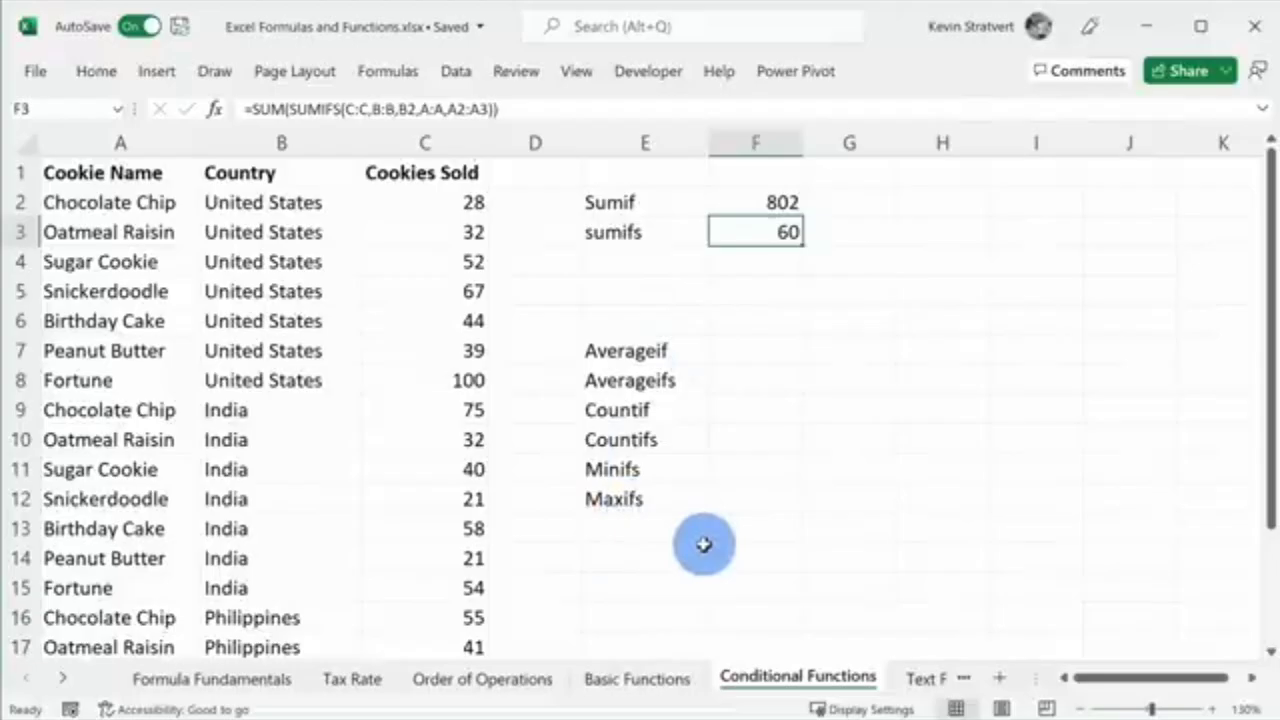
left_click(679, 231)
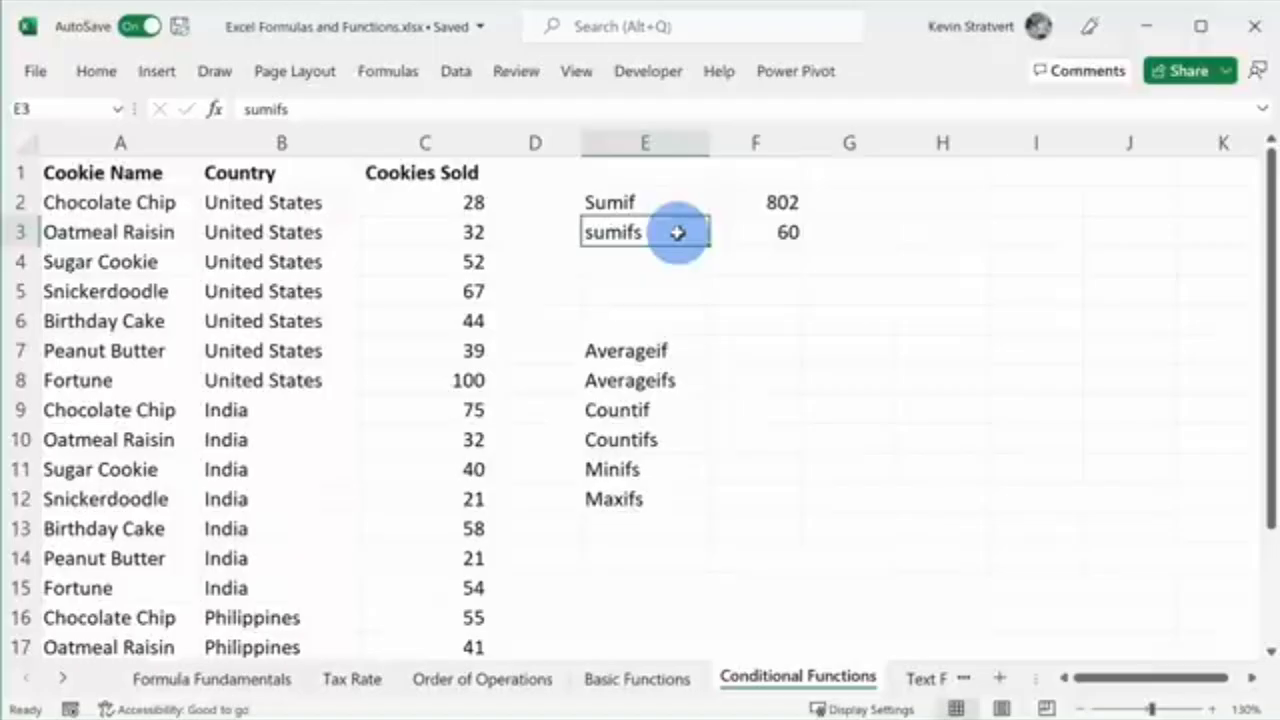
left_click(645, 206)
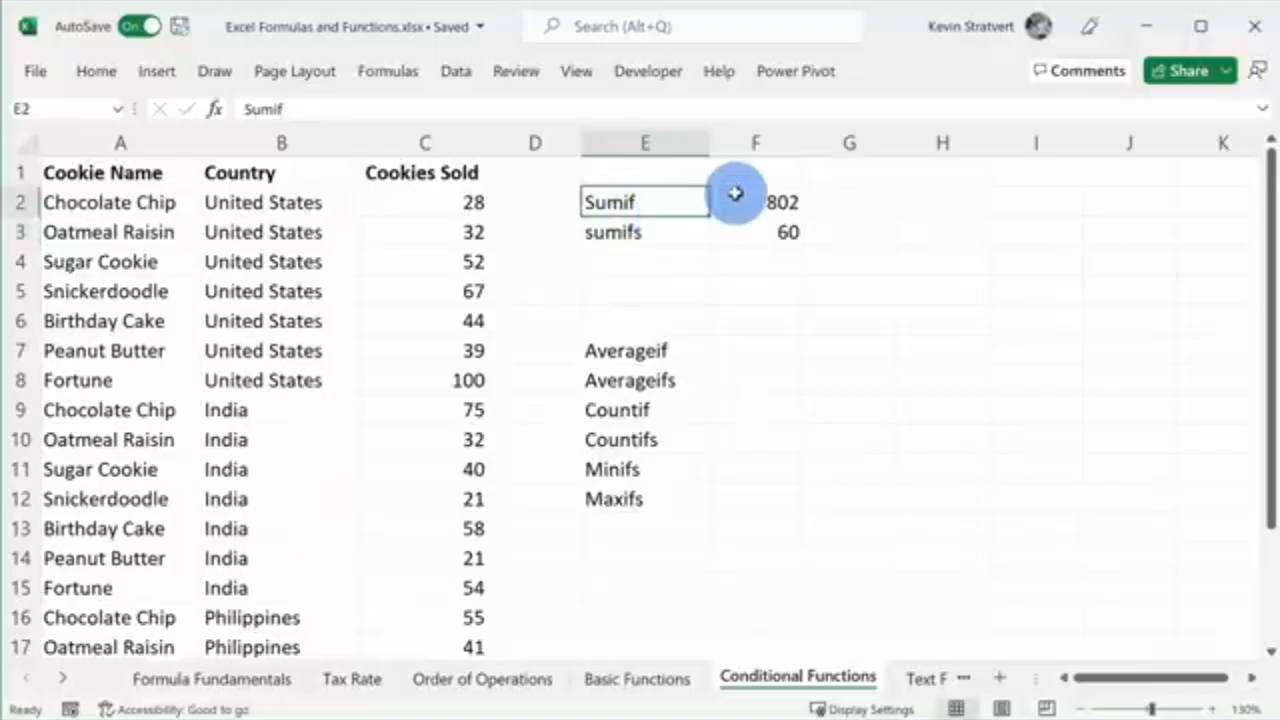
left_click(676, 224)
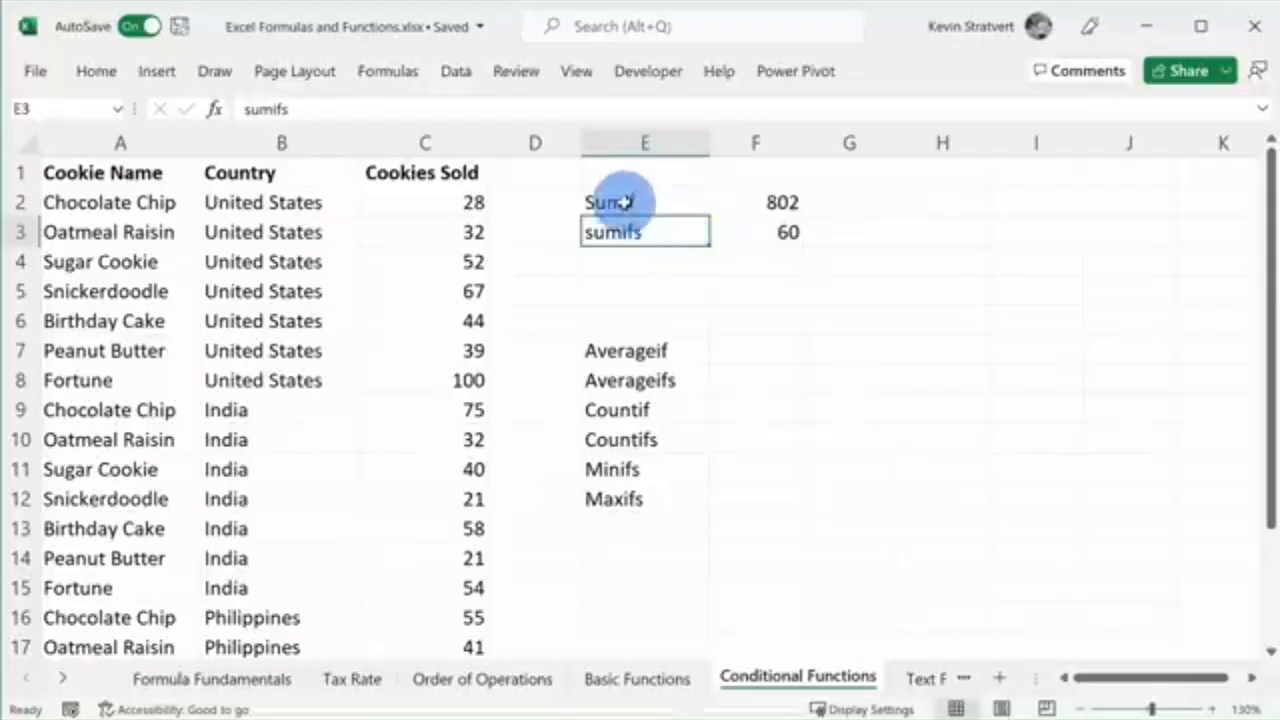
left_click(697, 202)
left_click(678, 236)
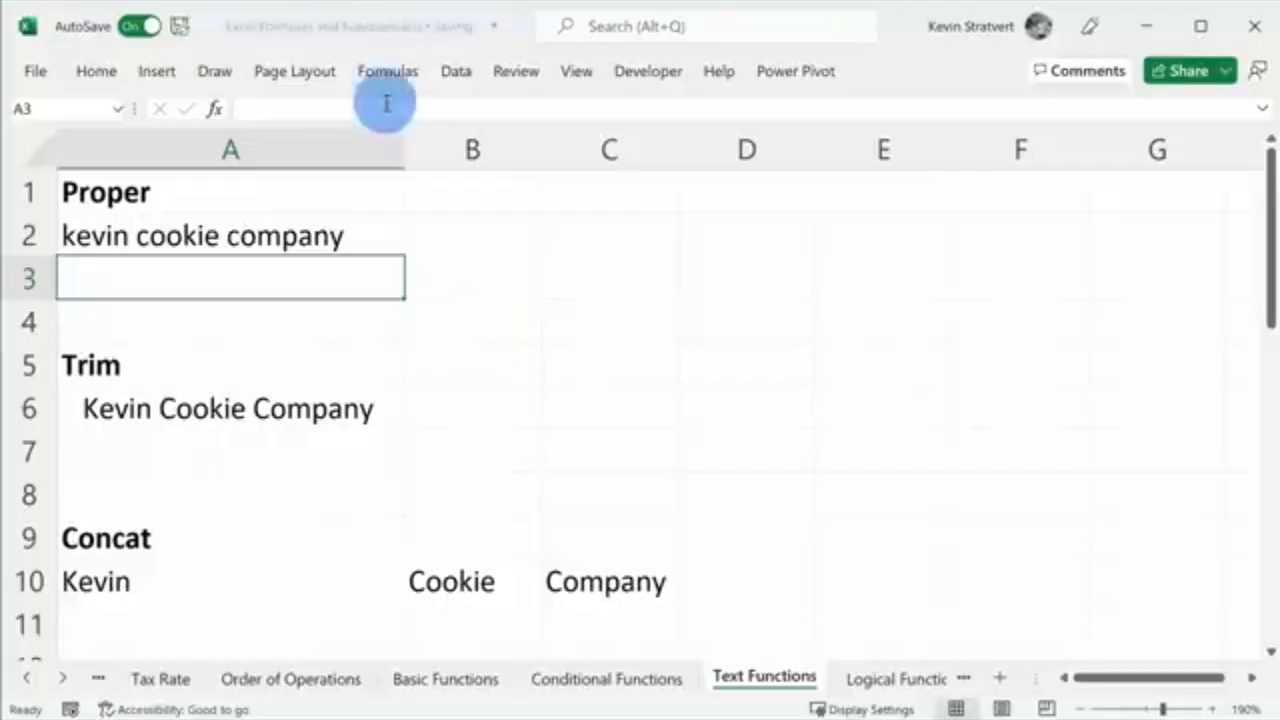
Enter =PROPER(A2) in A3 on the Text Functions sheet to capitalise each word of the company name
left_click(227, 237)
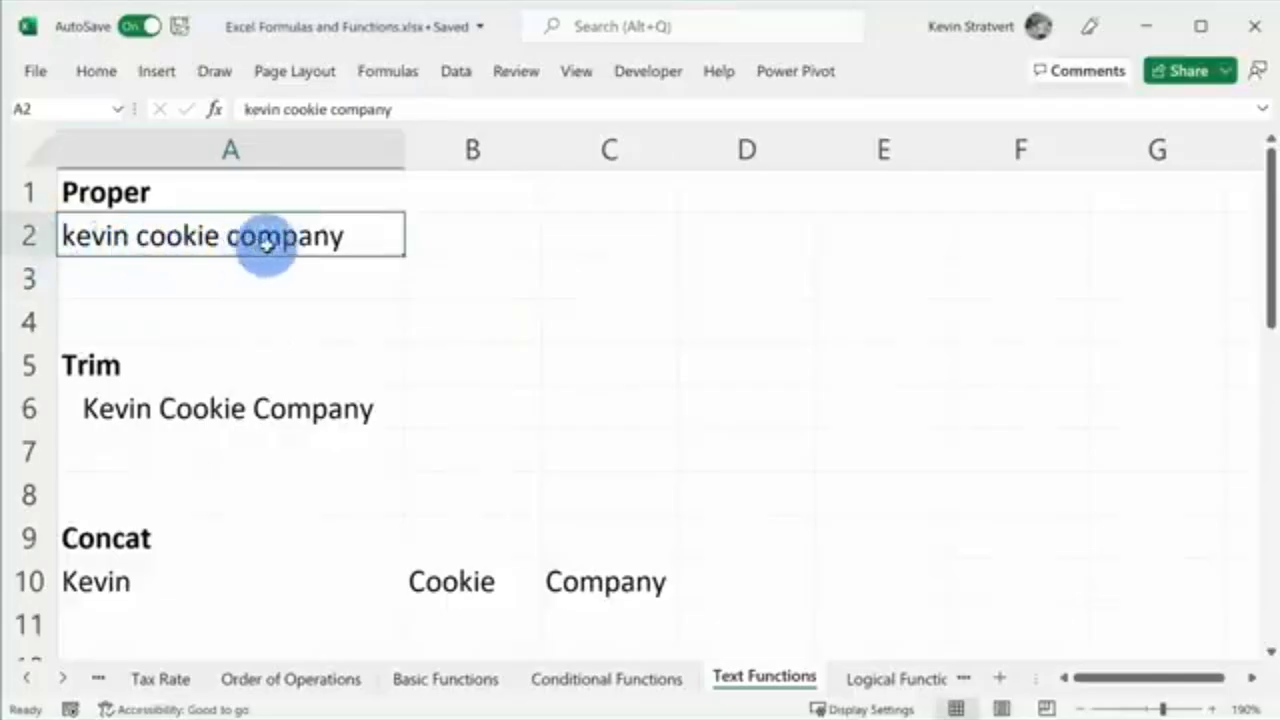
double_click(88, 240)
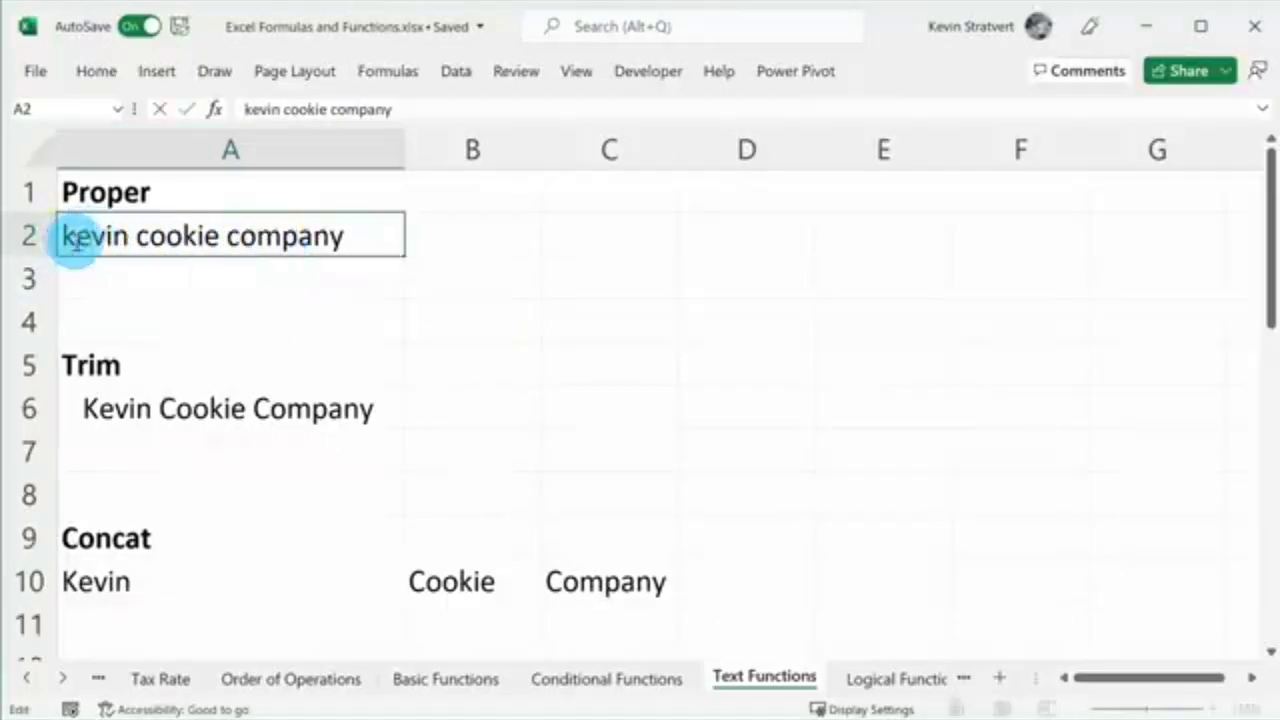
left_click_drag(77, 240, 63, 239)
left_click(174, 274)
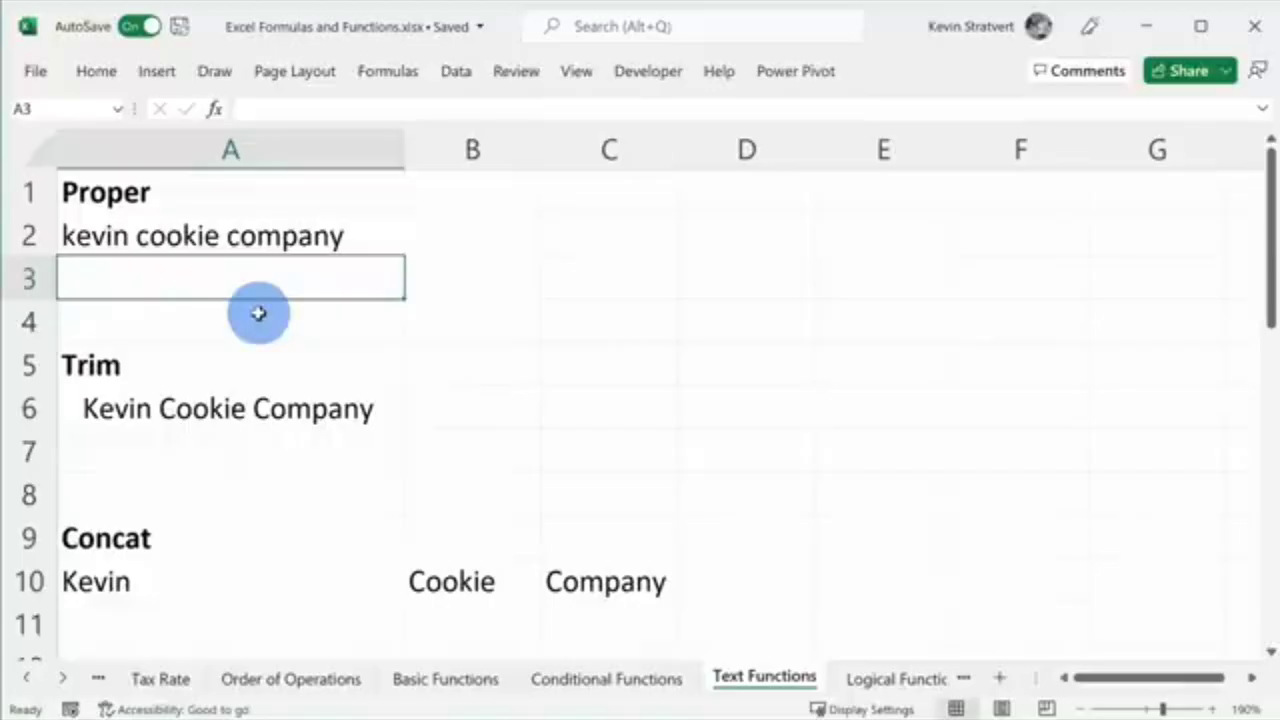
type("=pro")
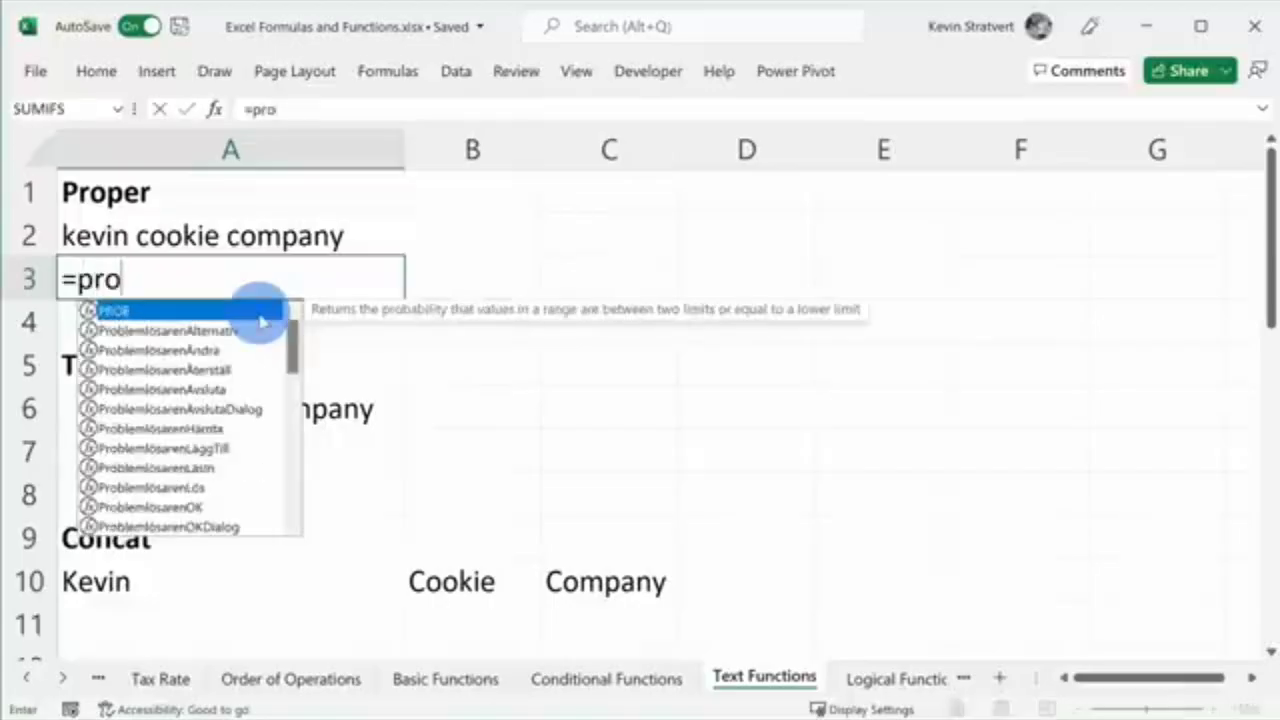
type("per(")
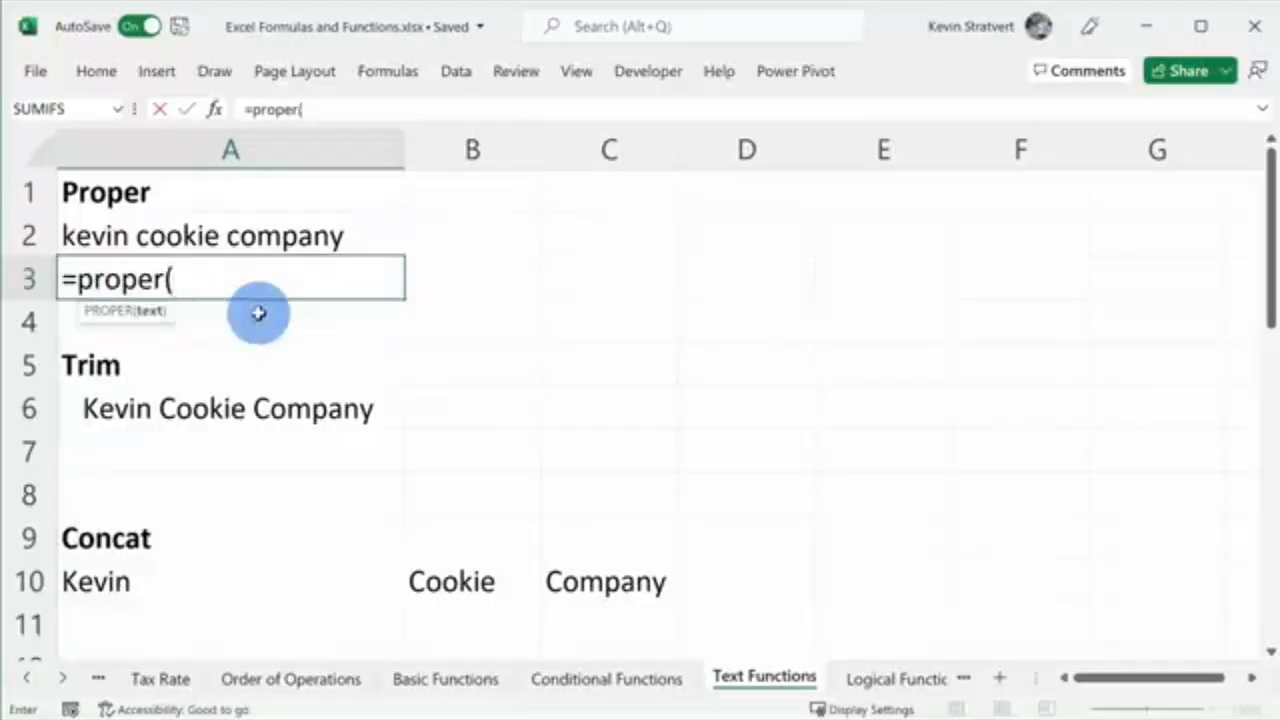
left_click(218, 240)
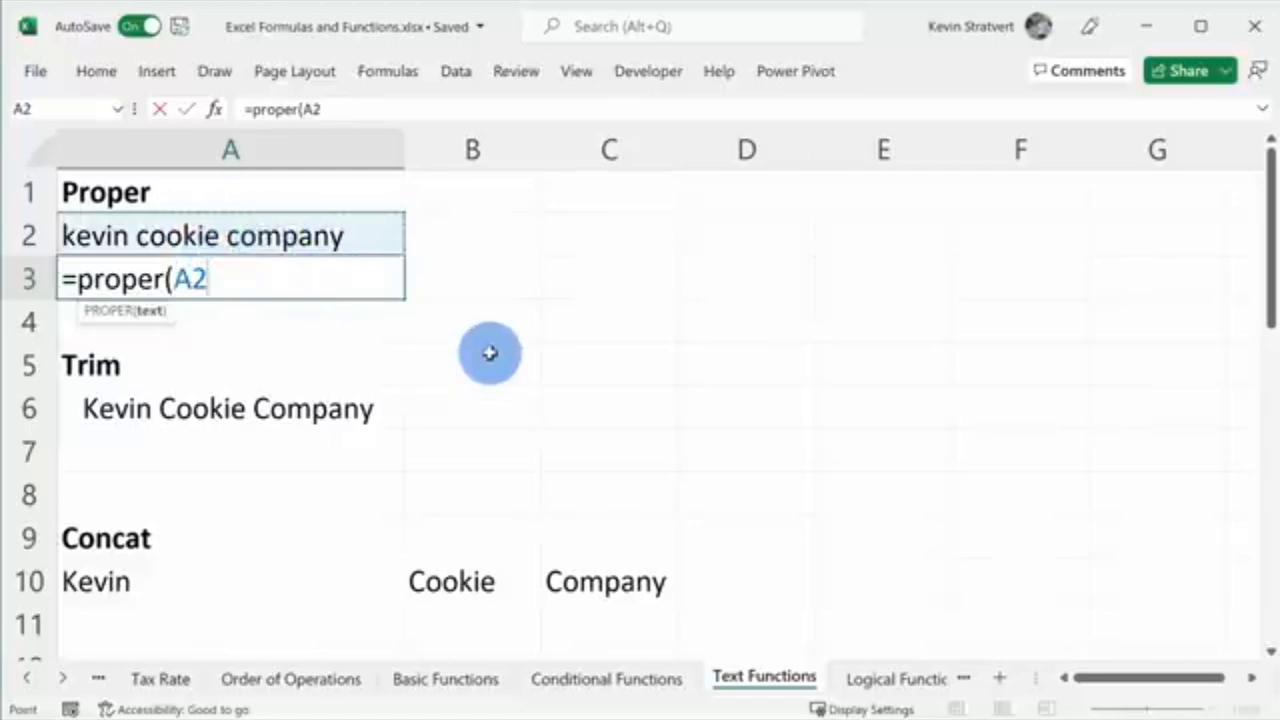
type(")")
key("Return")
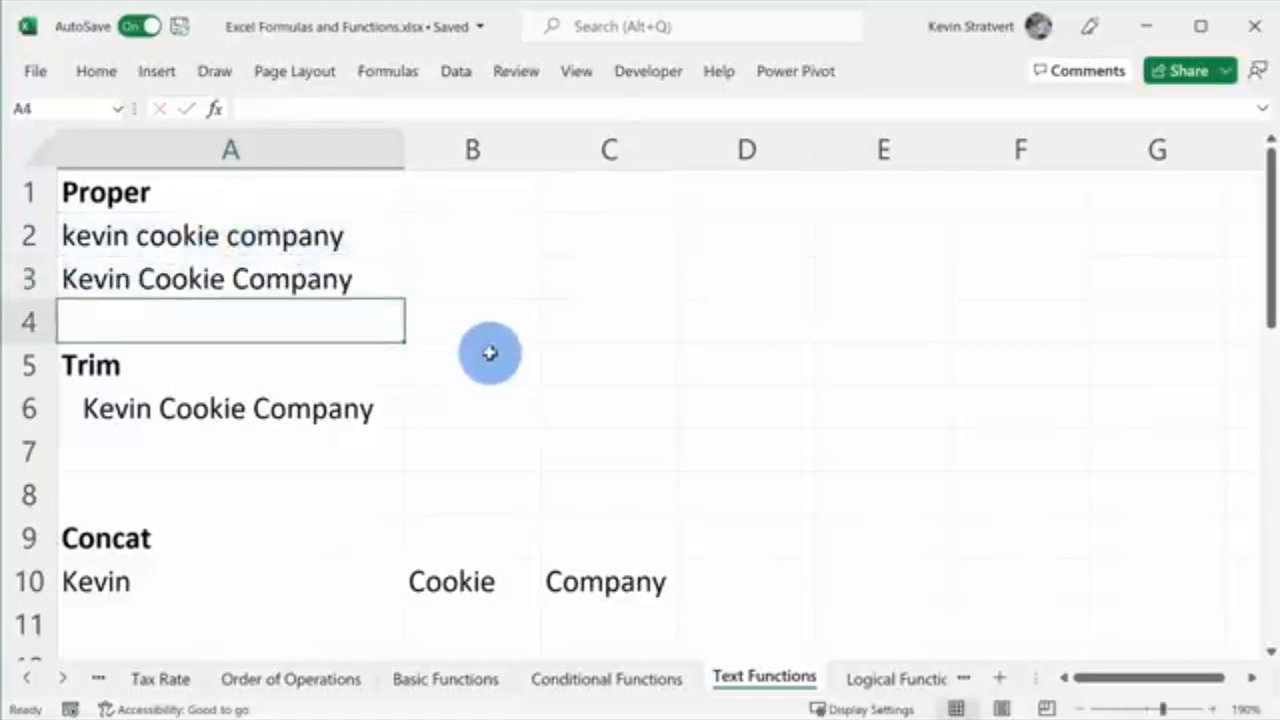
key("Up")
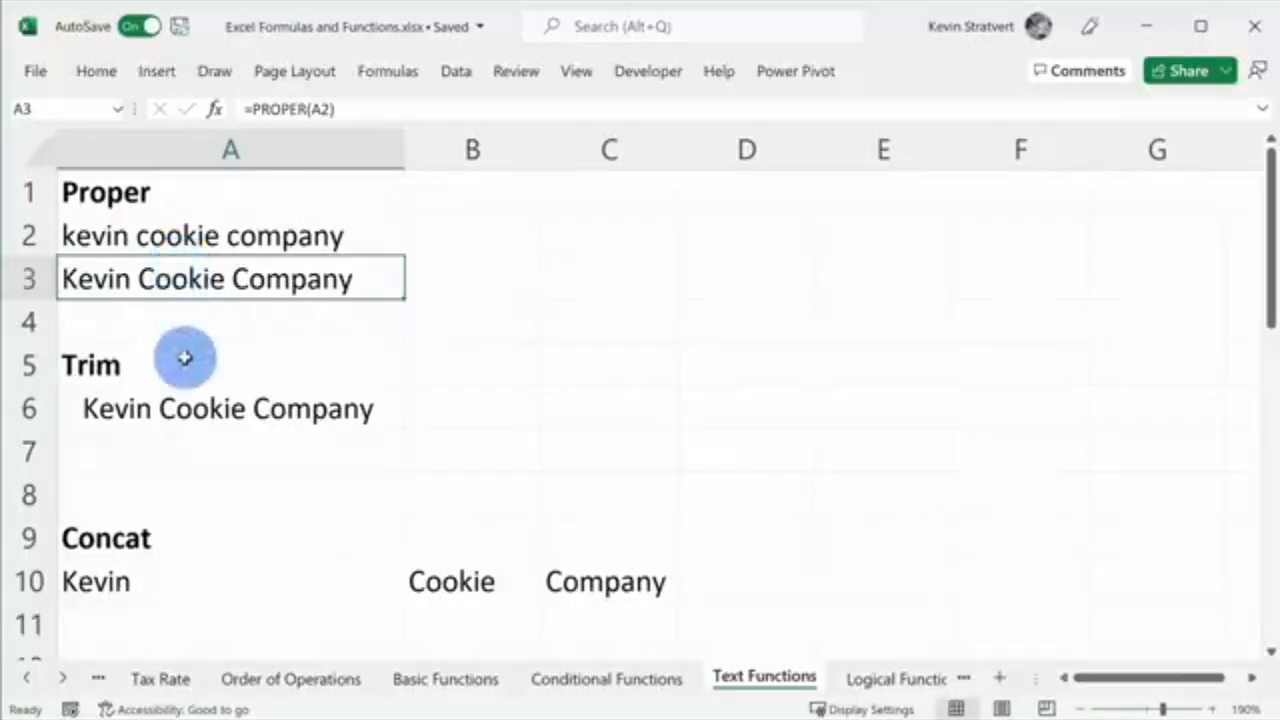
Examine the leading spaces in front of the company name in A6 under the Trim heading
left_click(203, 392)
scroll(208, 385, "down", 1)
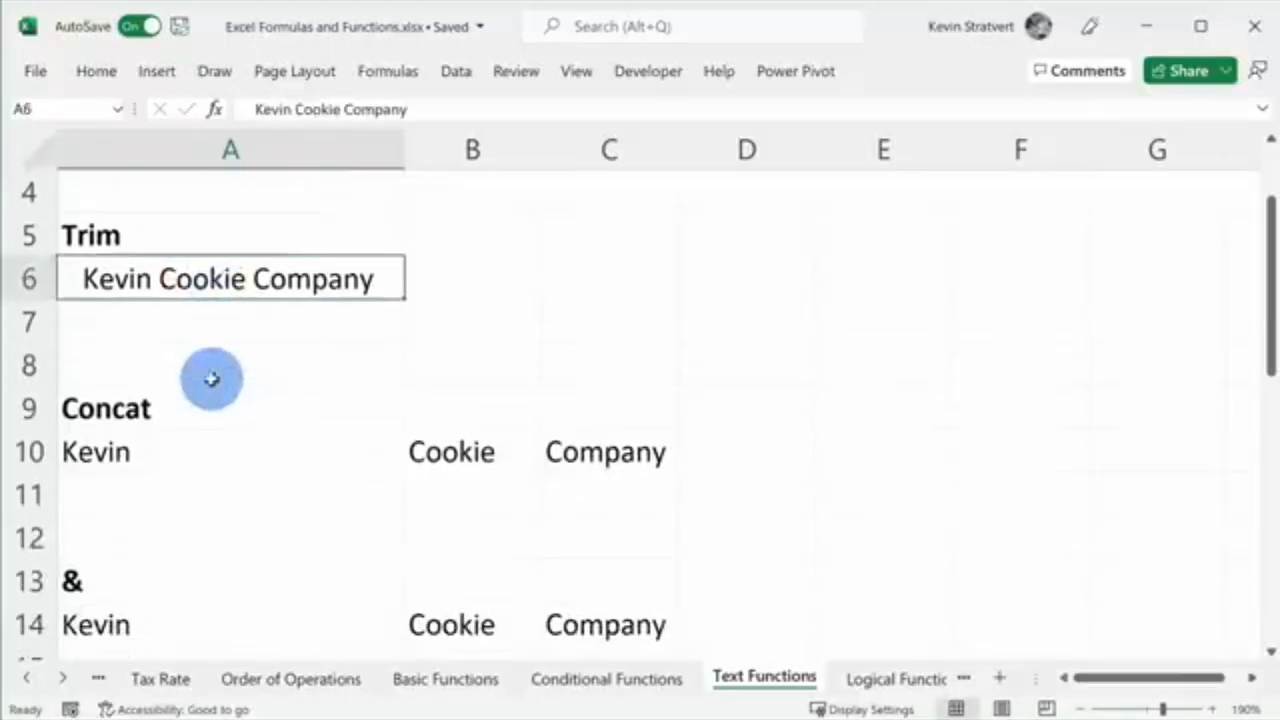
scroll(205, 305, "up", 1)
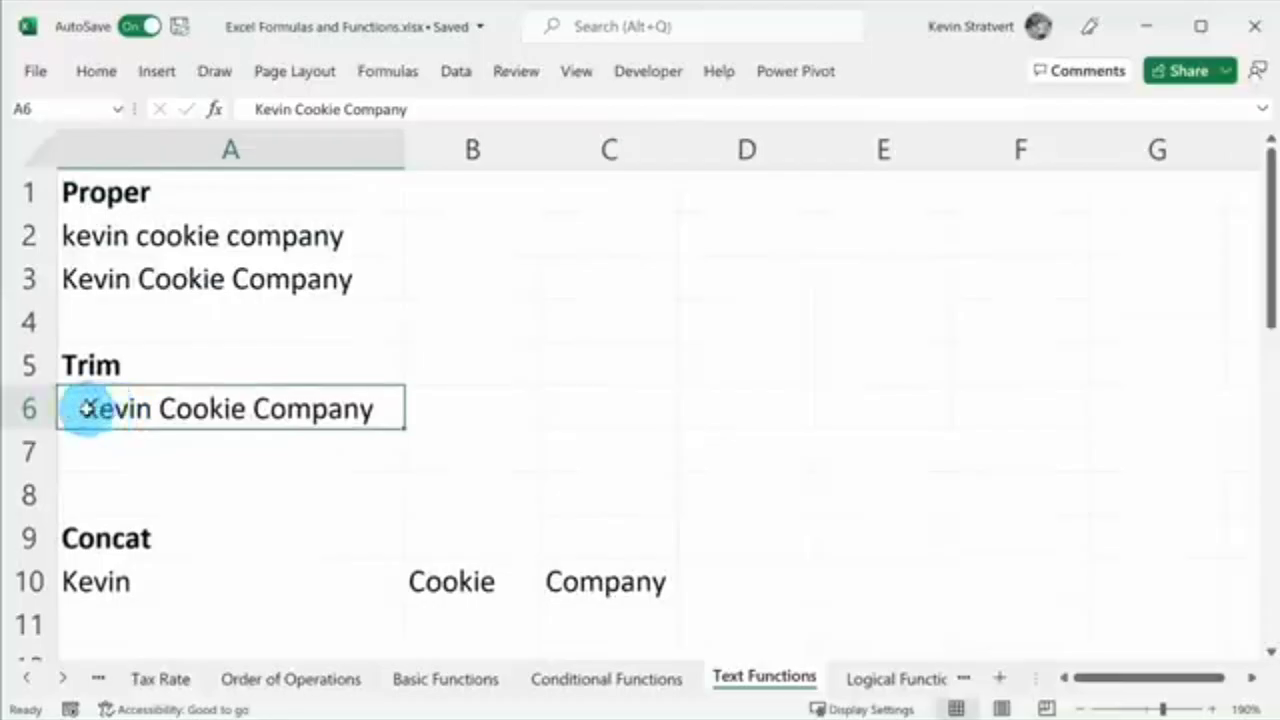
double_click(86, 412)
left_click(62, 415)
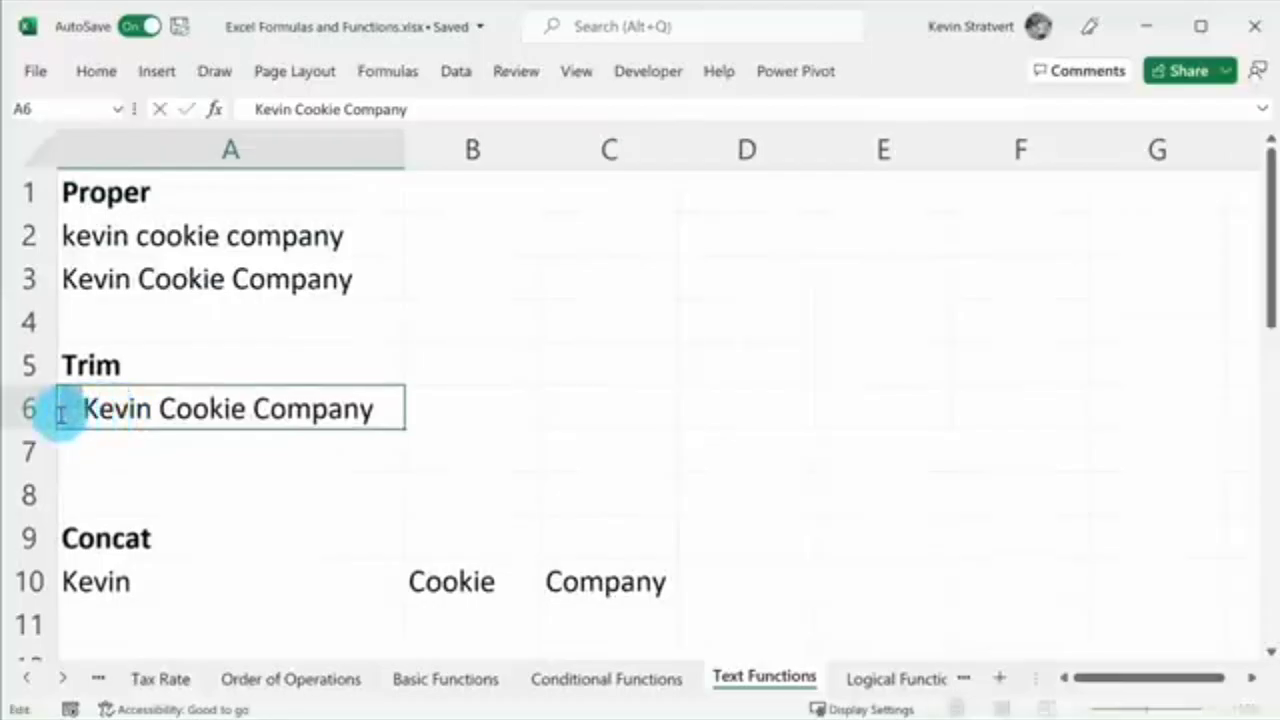
double_click(60, 414)
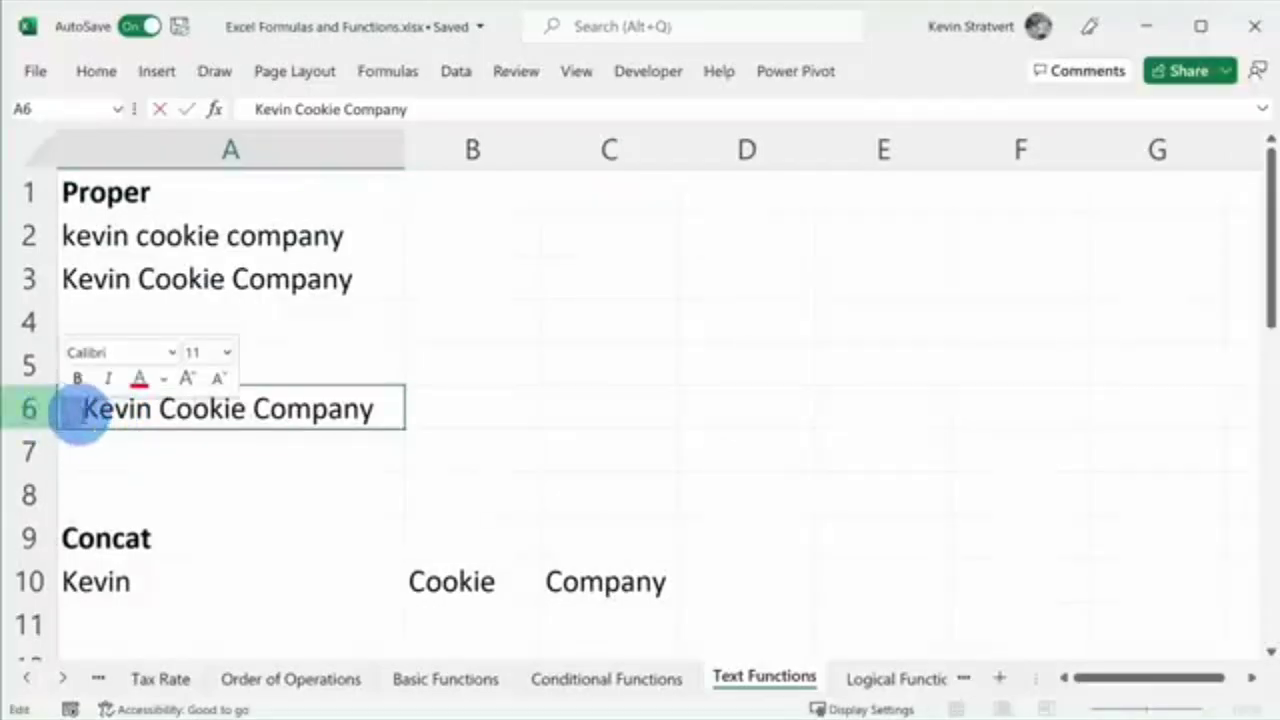
left_click_drag(86, 414, 46, 416)
Enter =TRIM(A6) in A7 to remove the extra spaces from the company name
left_click(120, 443)
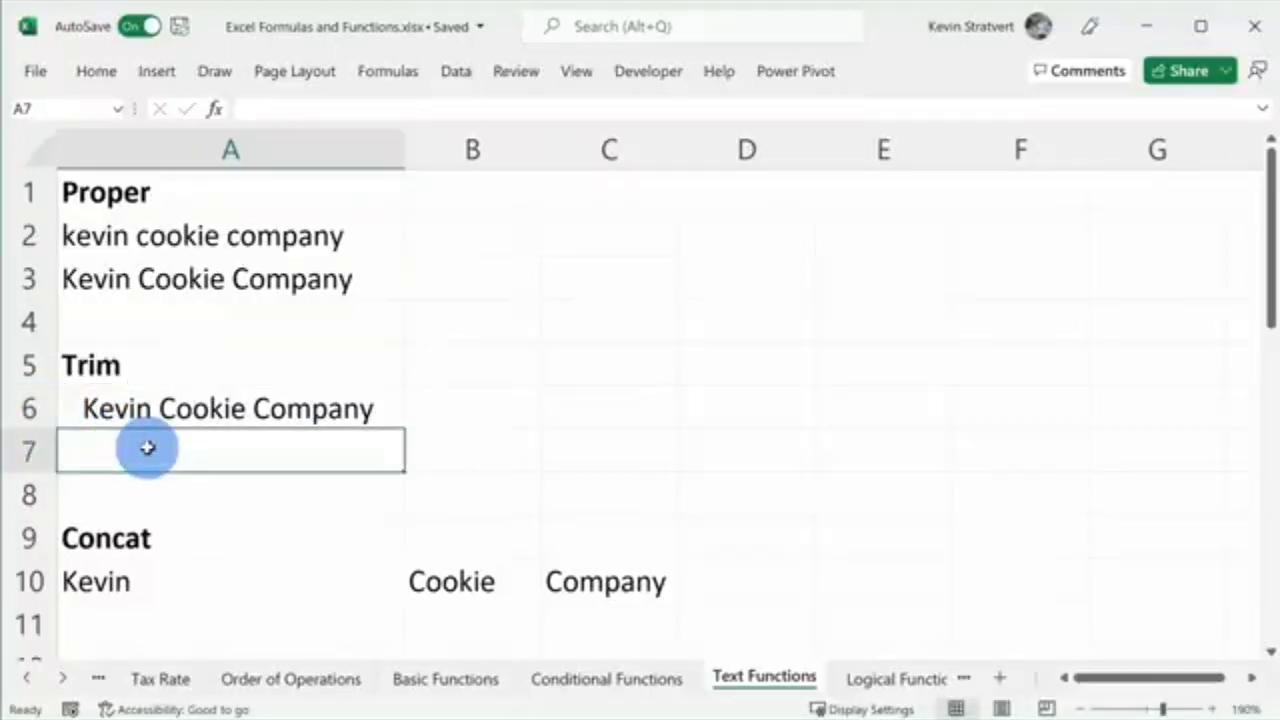
type("=trim(")
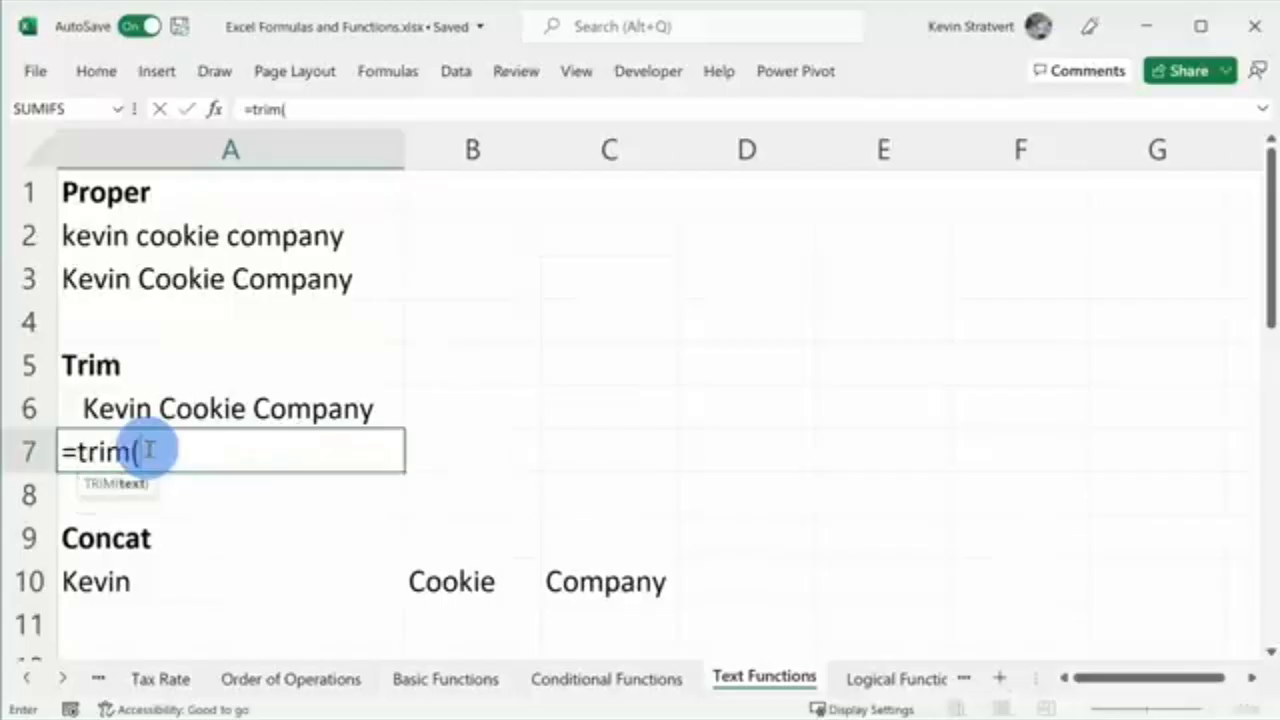
left_click(137, 409)
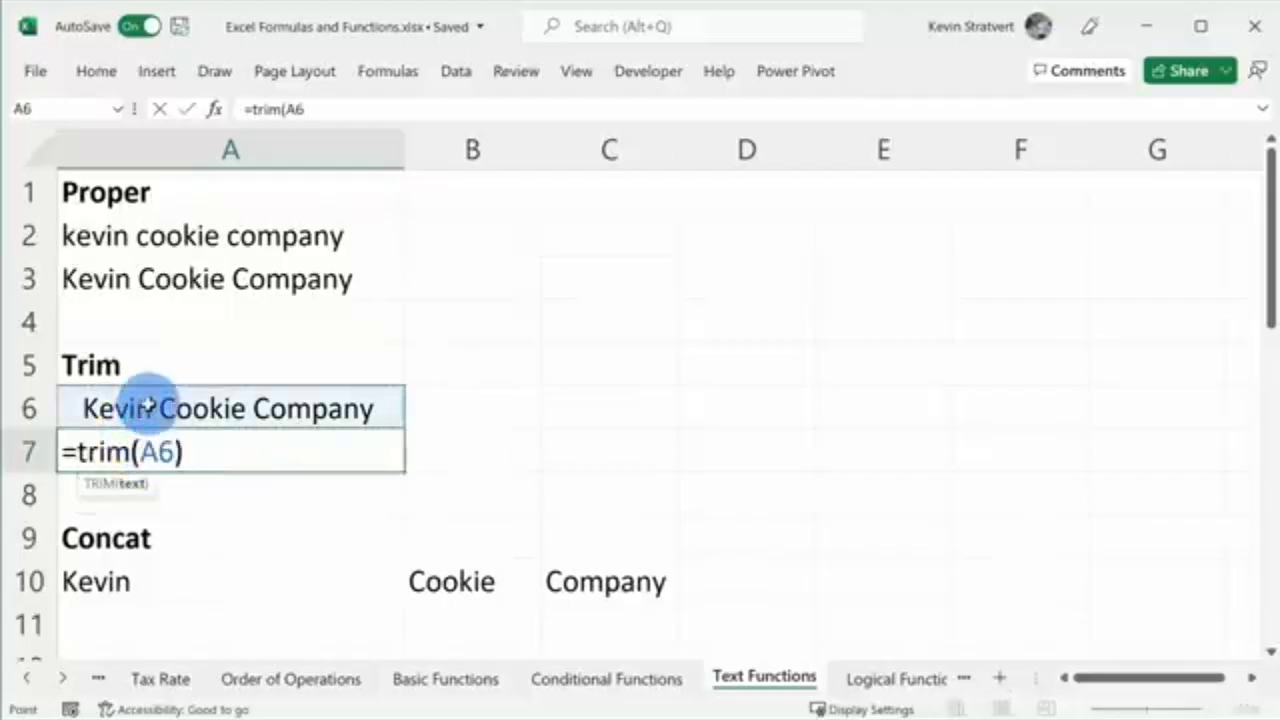
key("Return")
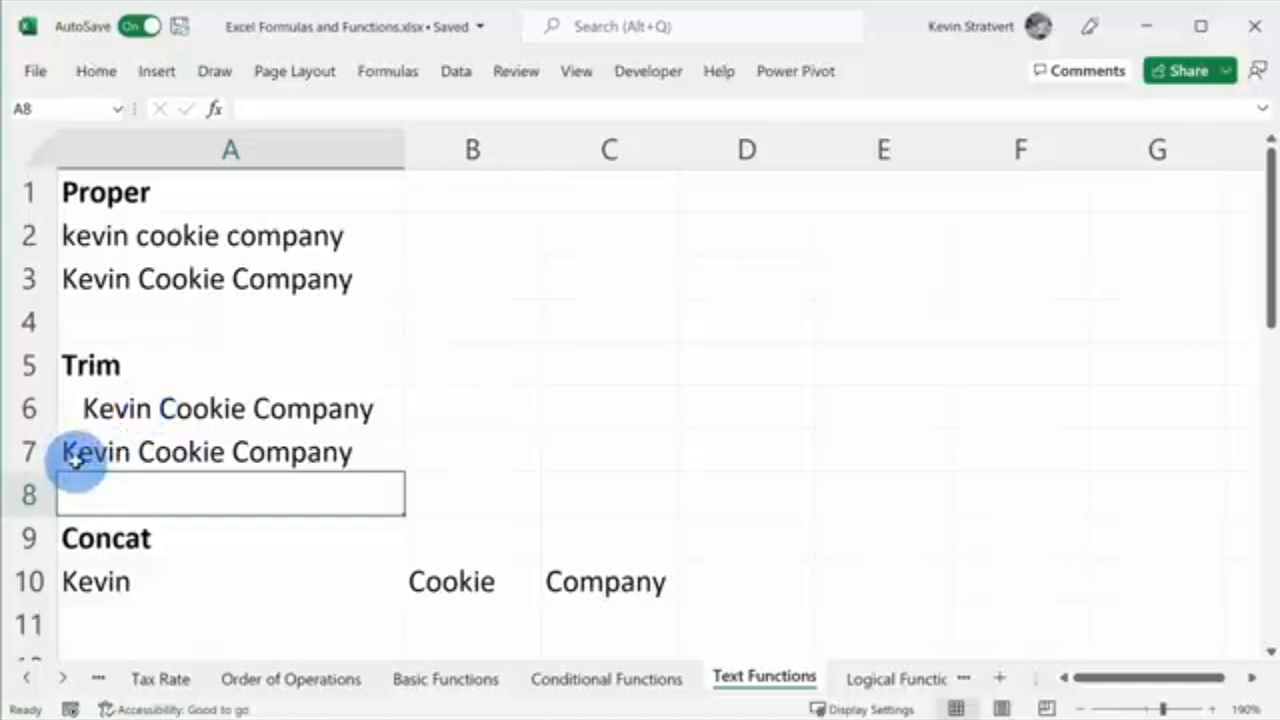
Review the separate words in A10, B10 and C10 under the Concat heading
scroll(149, 366, "down", 2)
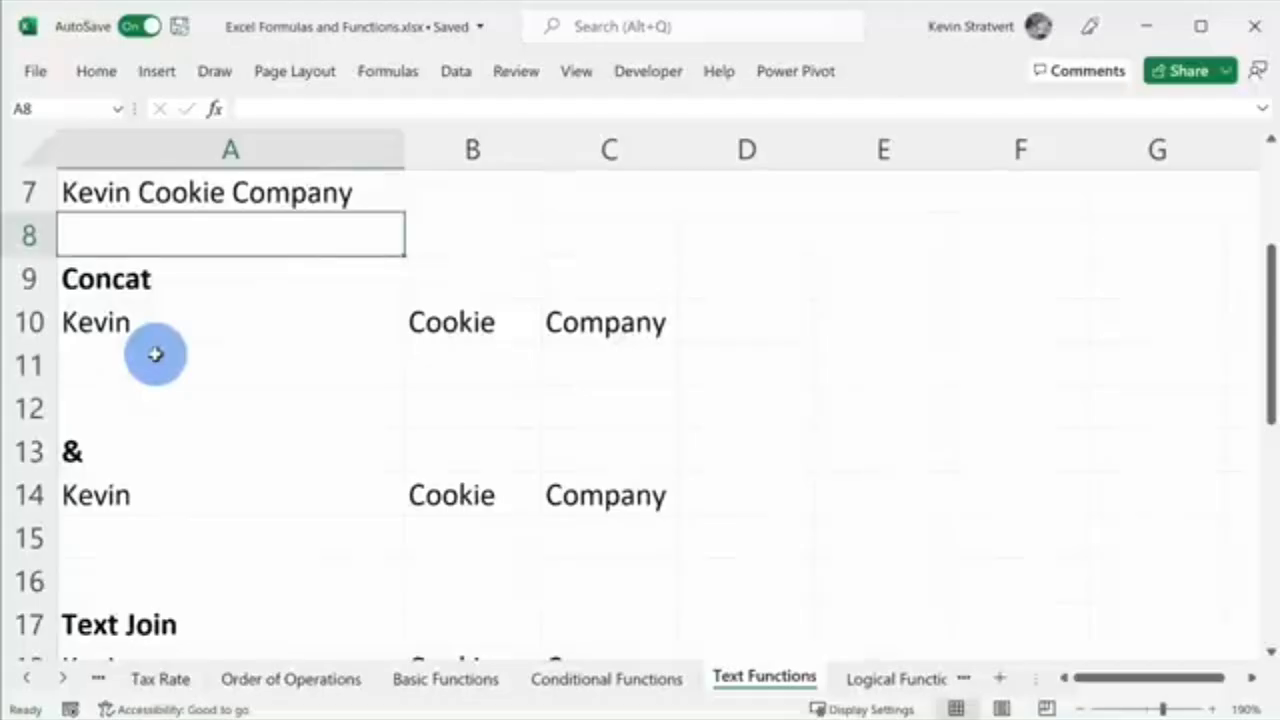
left_click(206, 312)
left_click(490, 316)
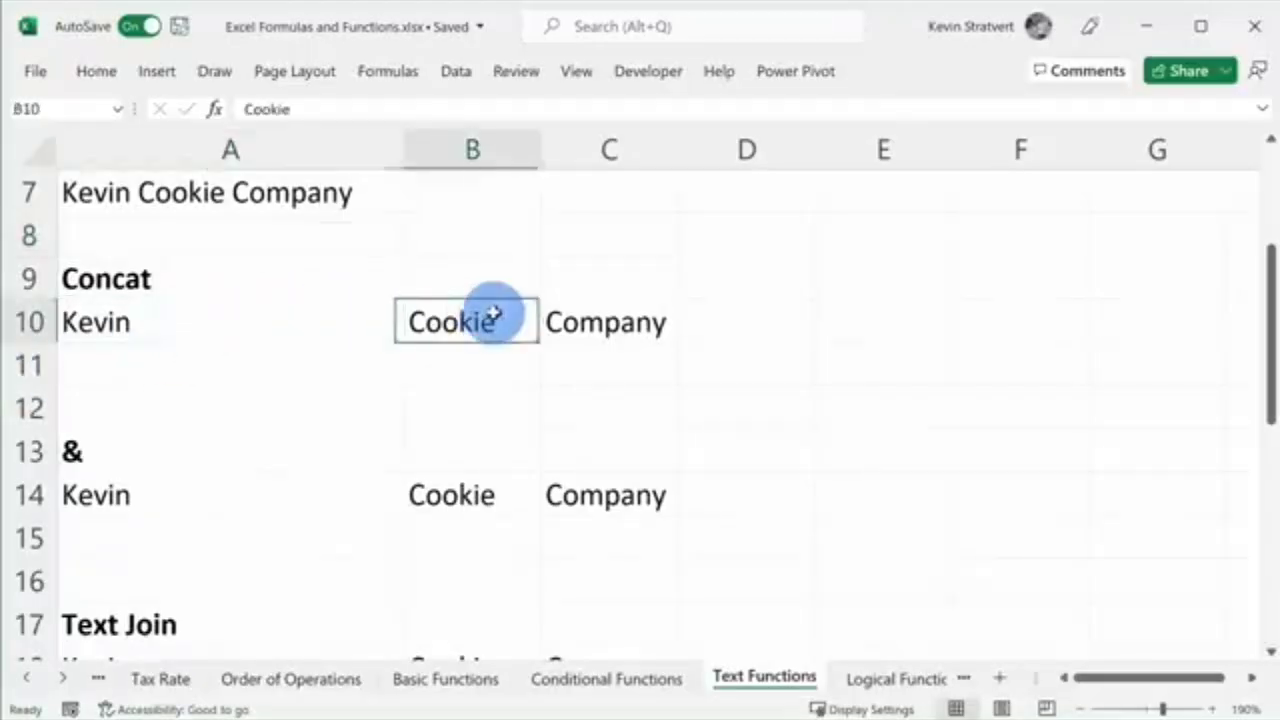
left_click(560, 326)
left_click(460, 325)
left_click(329, 323)
left_click(485, 322)
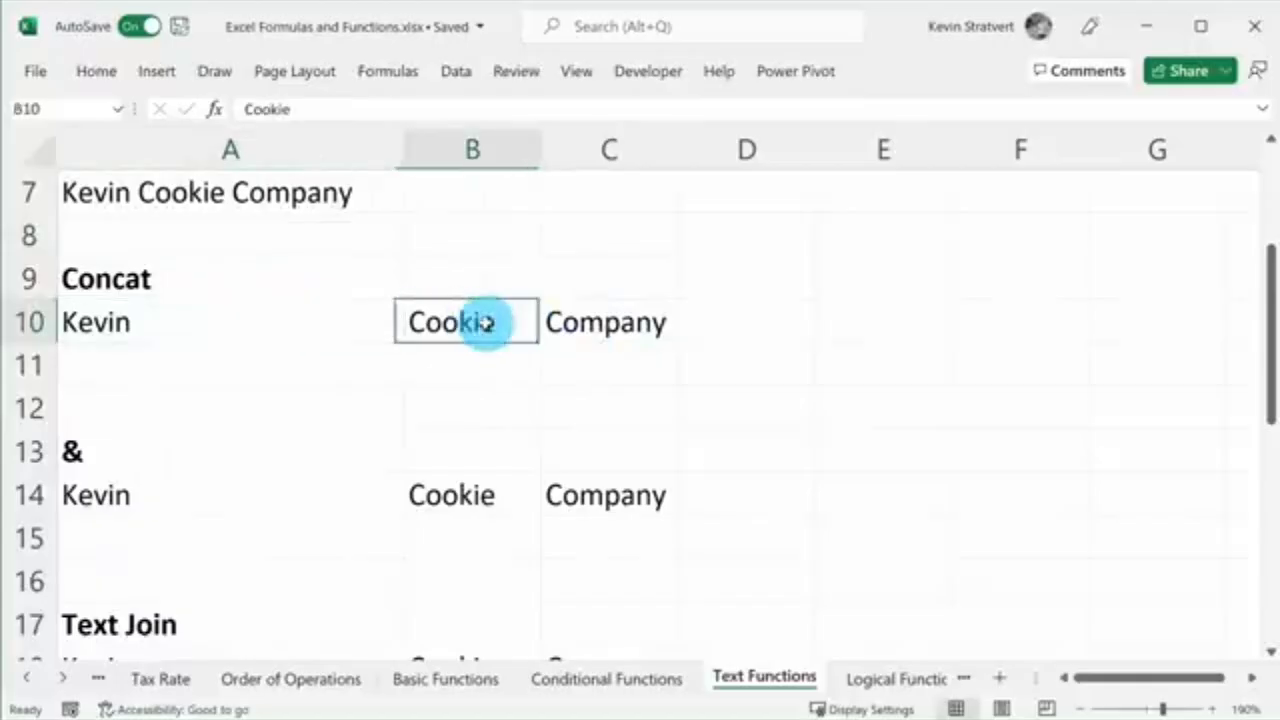
left_click(680, 323)
left_click(531, 316)
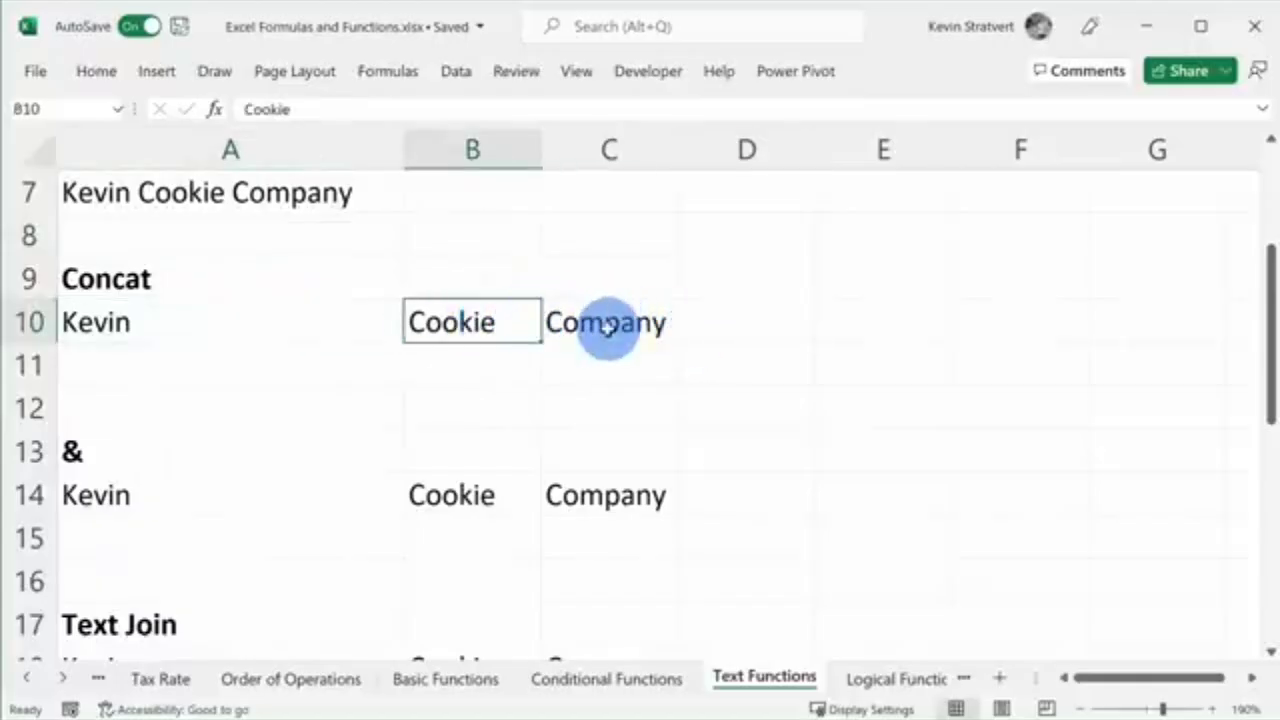
Enter =CONCAT(A10:C10) in A11 to join the three words in row 10
left_click(229, 360)
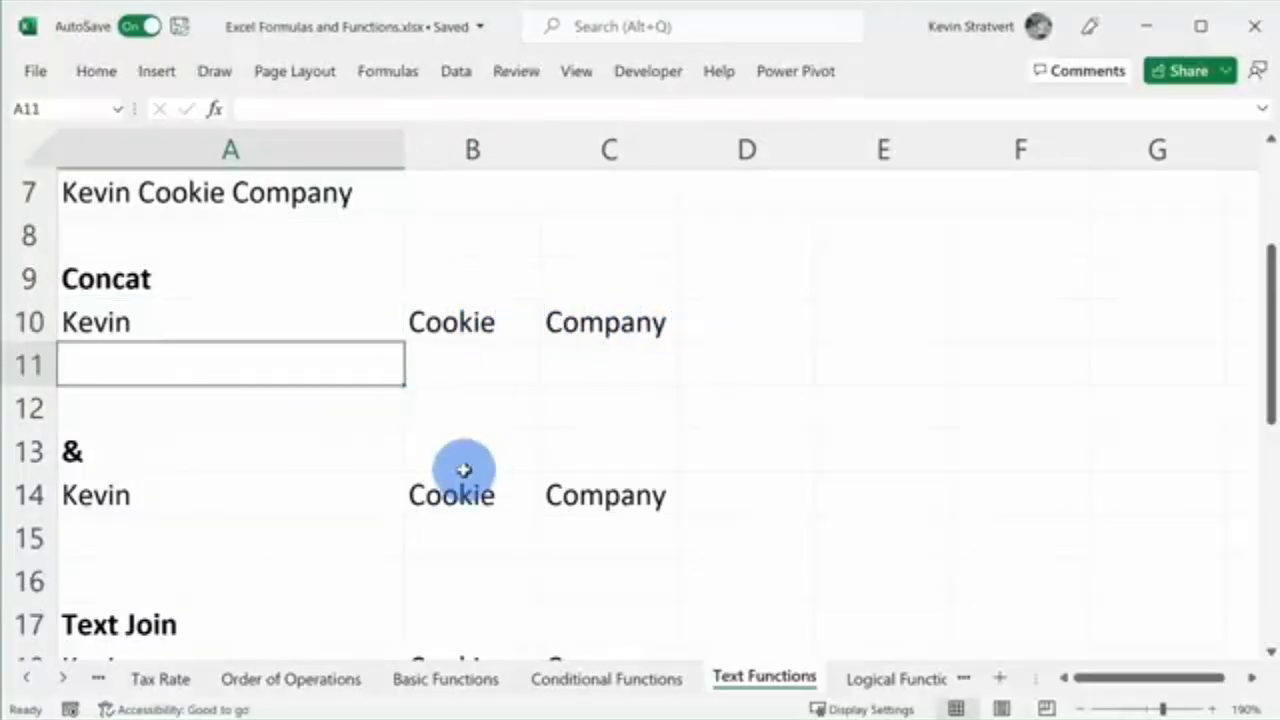
type("=")
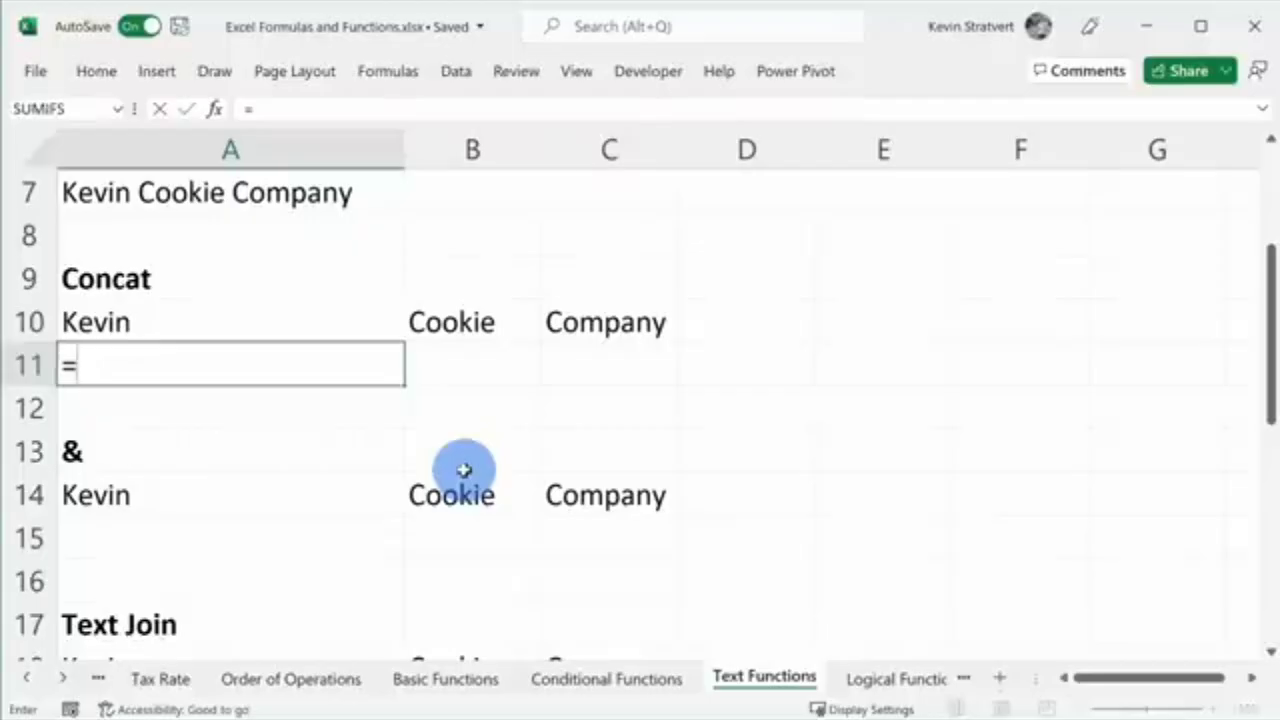
type("concat")
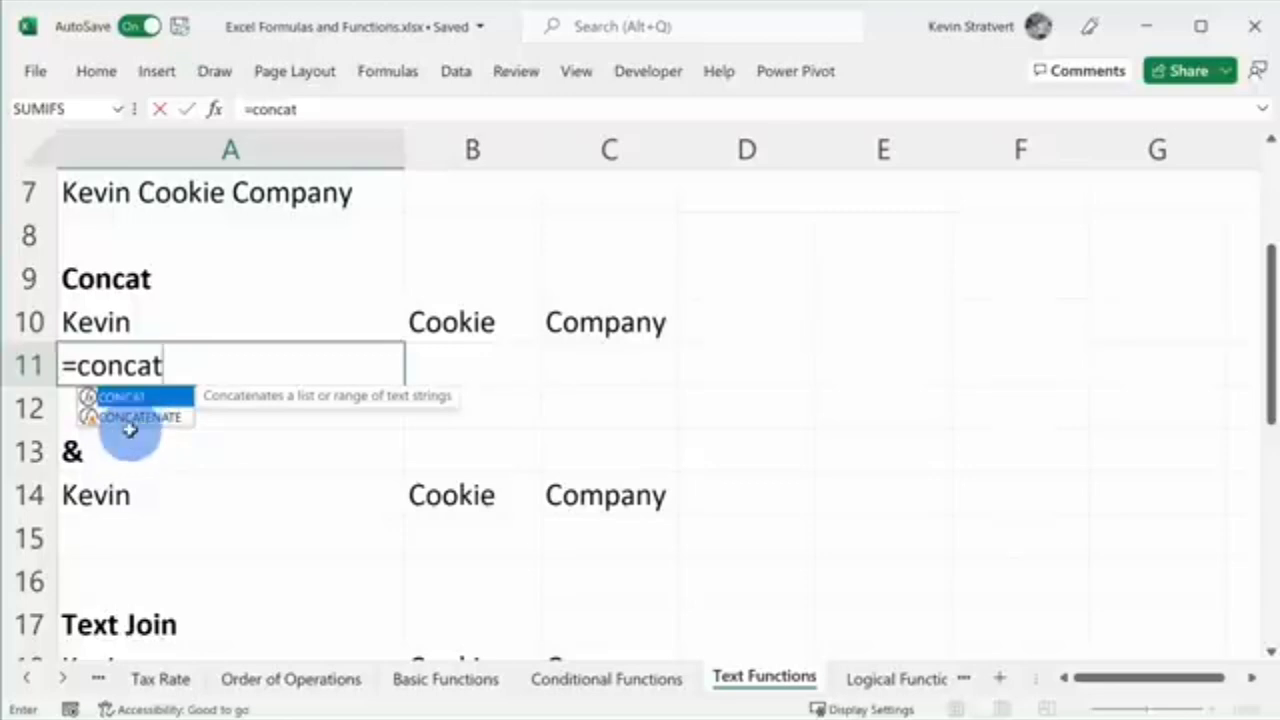
type("(")
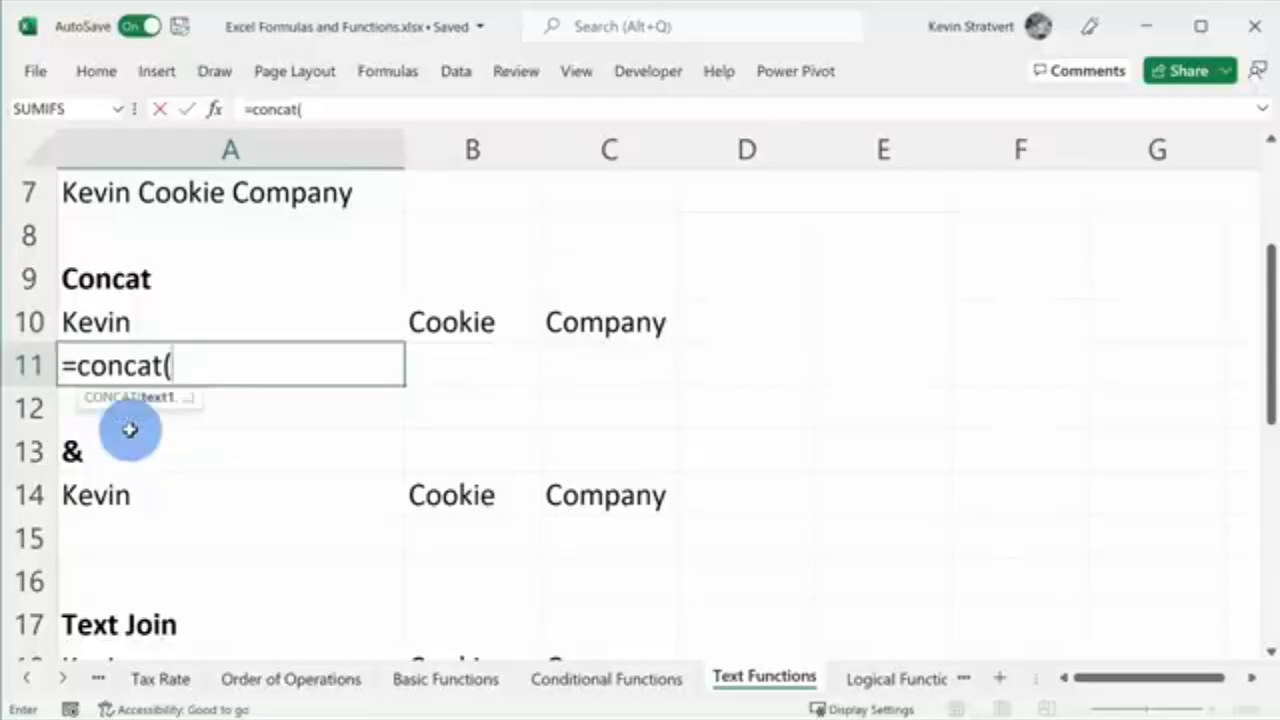
left_click_drag(148, 323, 600, 315)
type(")")
key("Return")
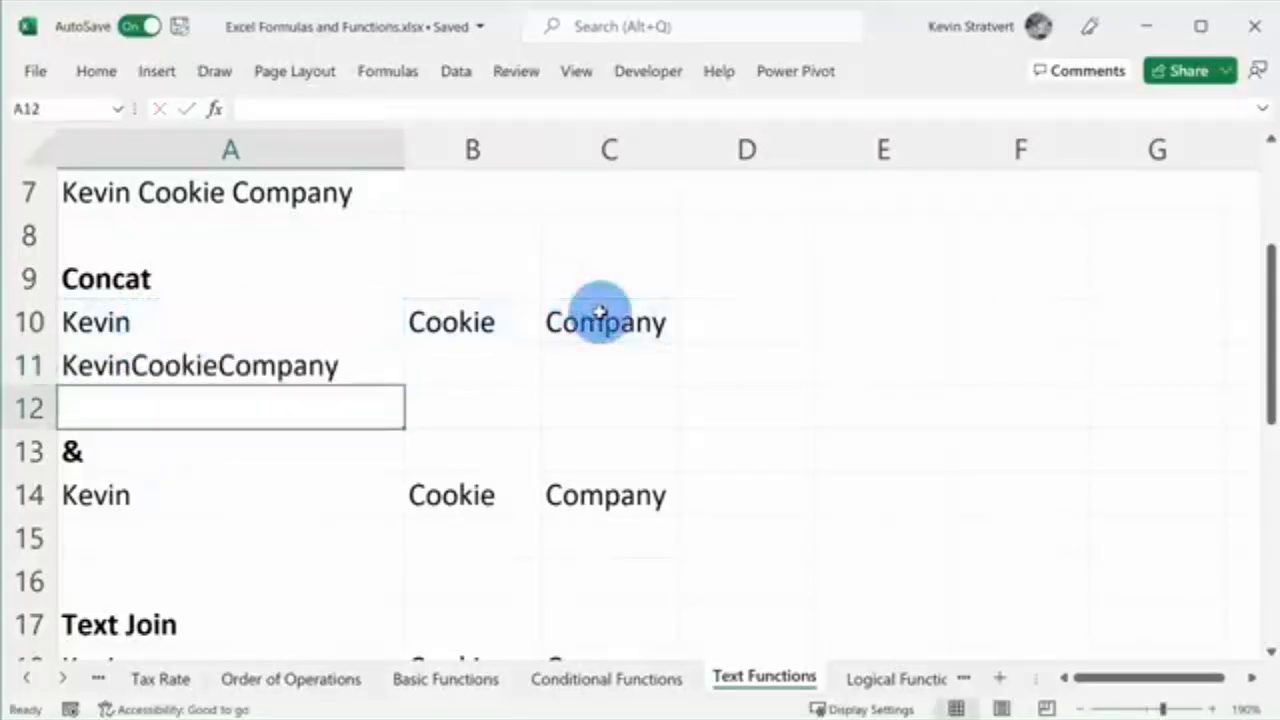
Replace the range argument in A11's formula so it reads =CONCAT(A10," ",B10), joining the first two words with a space
left_click(257, 363)
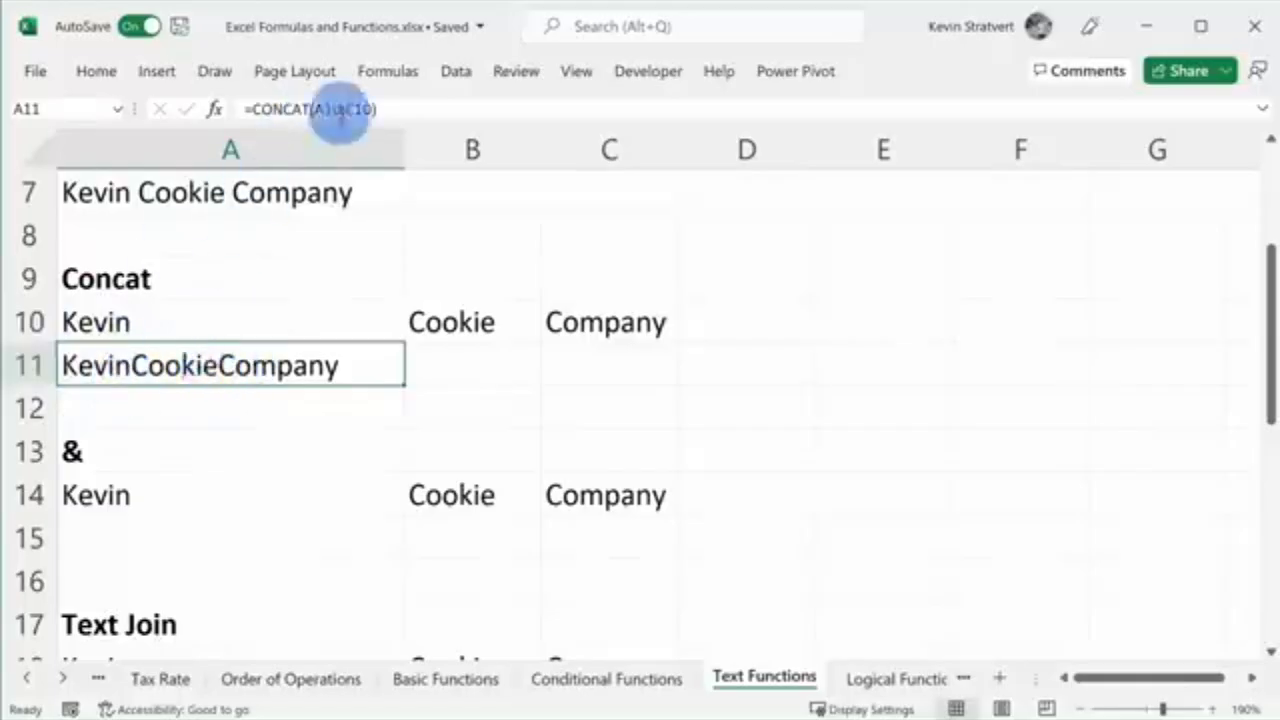
left_click(372, 108)
left_click_drag(372, 108, 310, 108)
key("BackSpace")
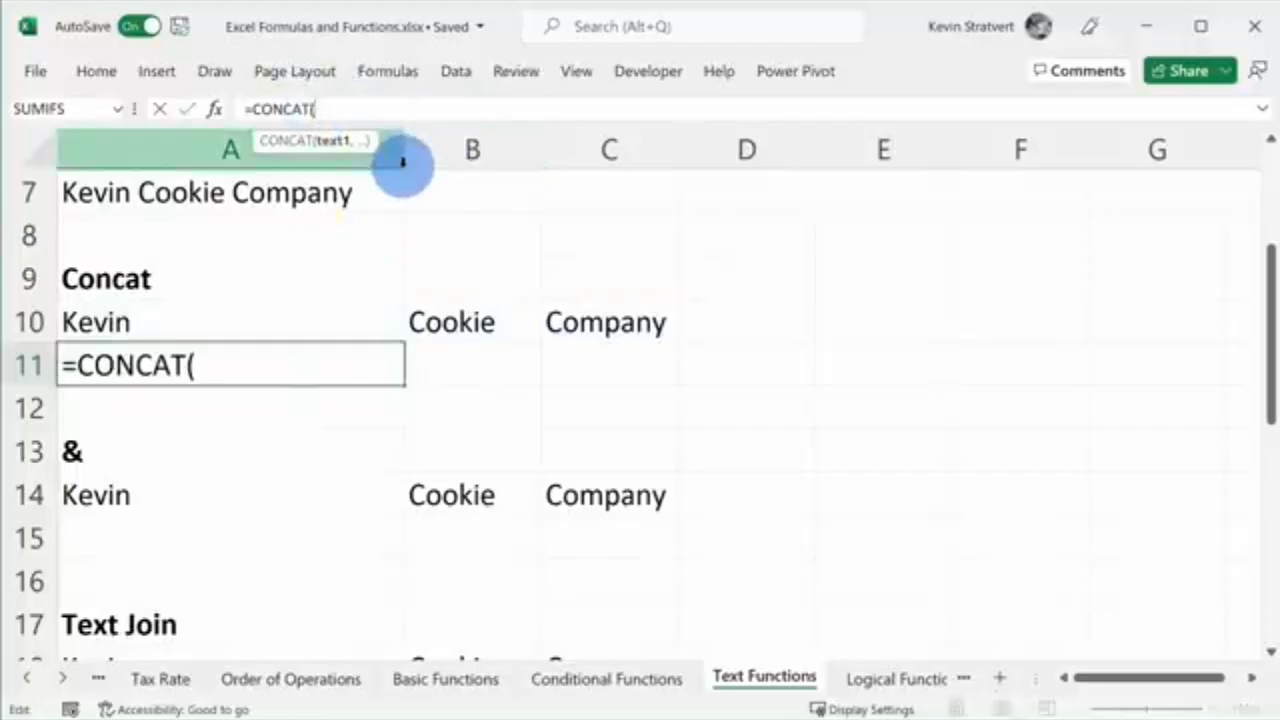
left_click(180, 318)
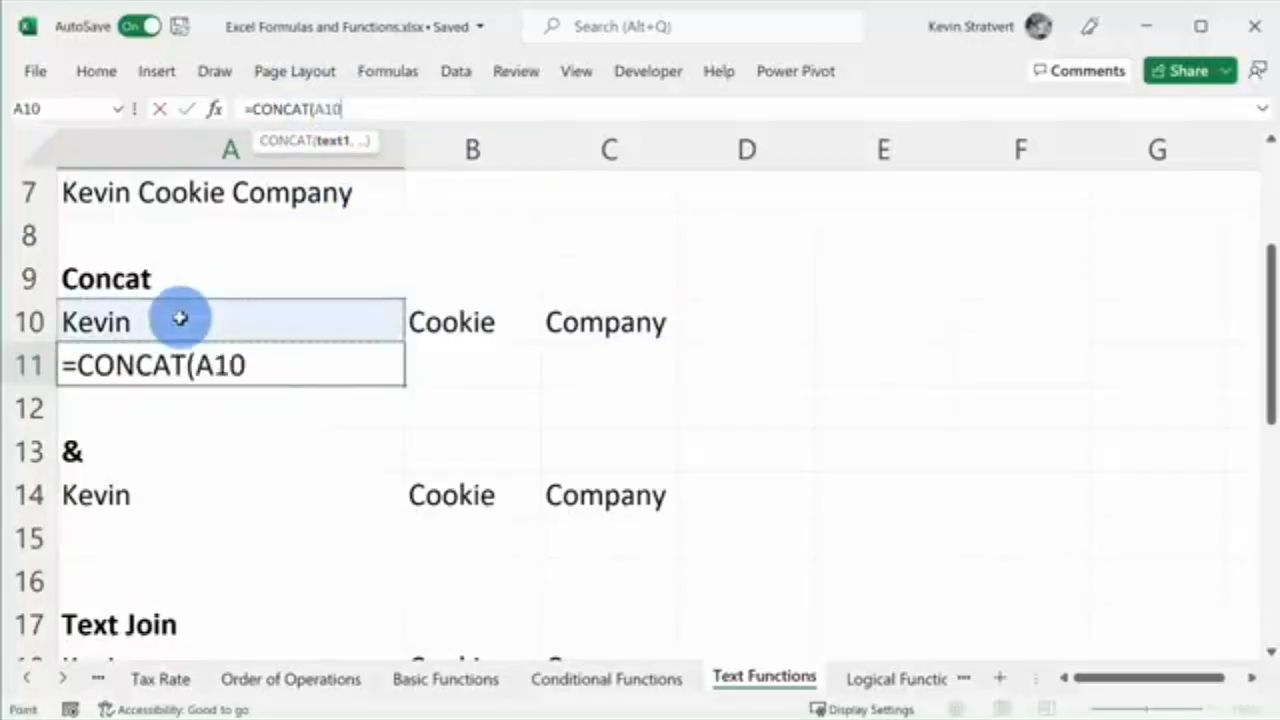
type(",")
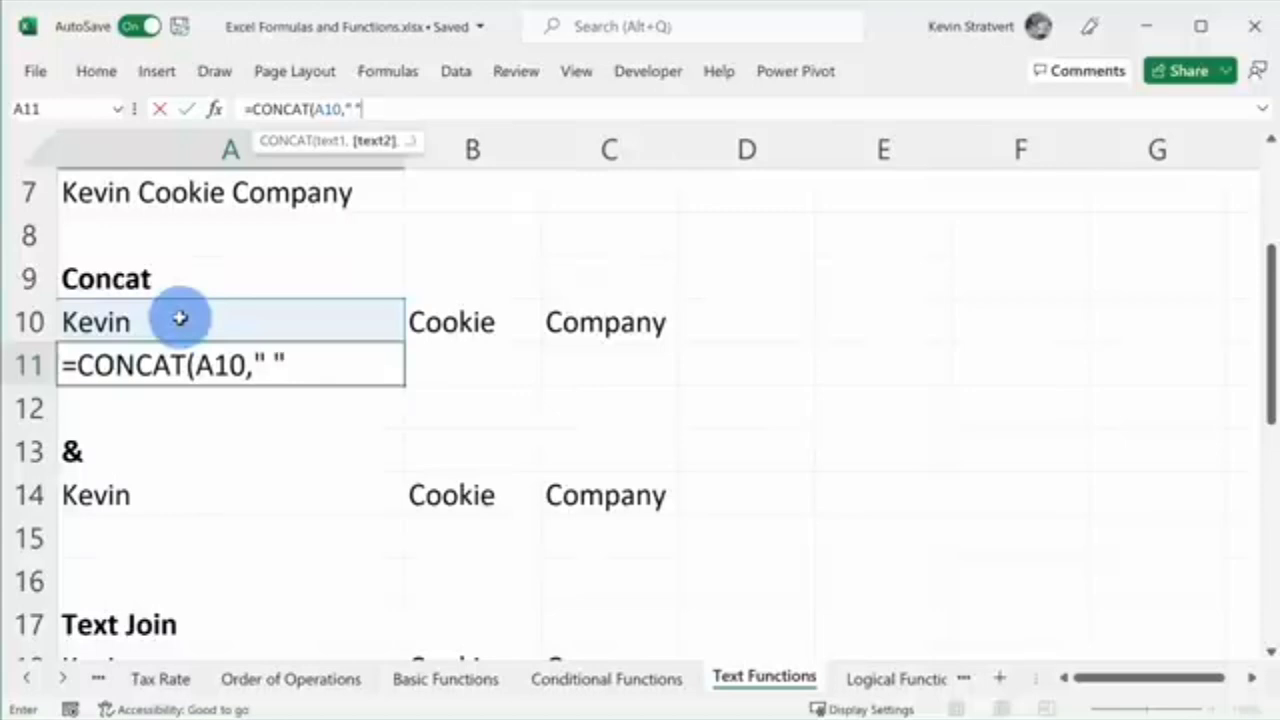
type("\" \",")
left_click(449, 320)
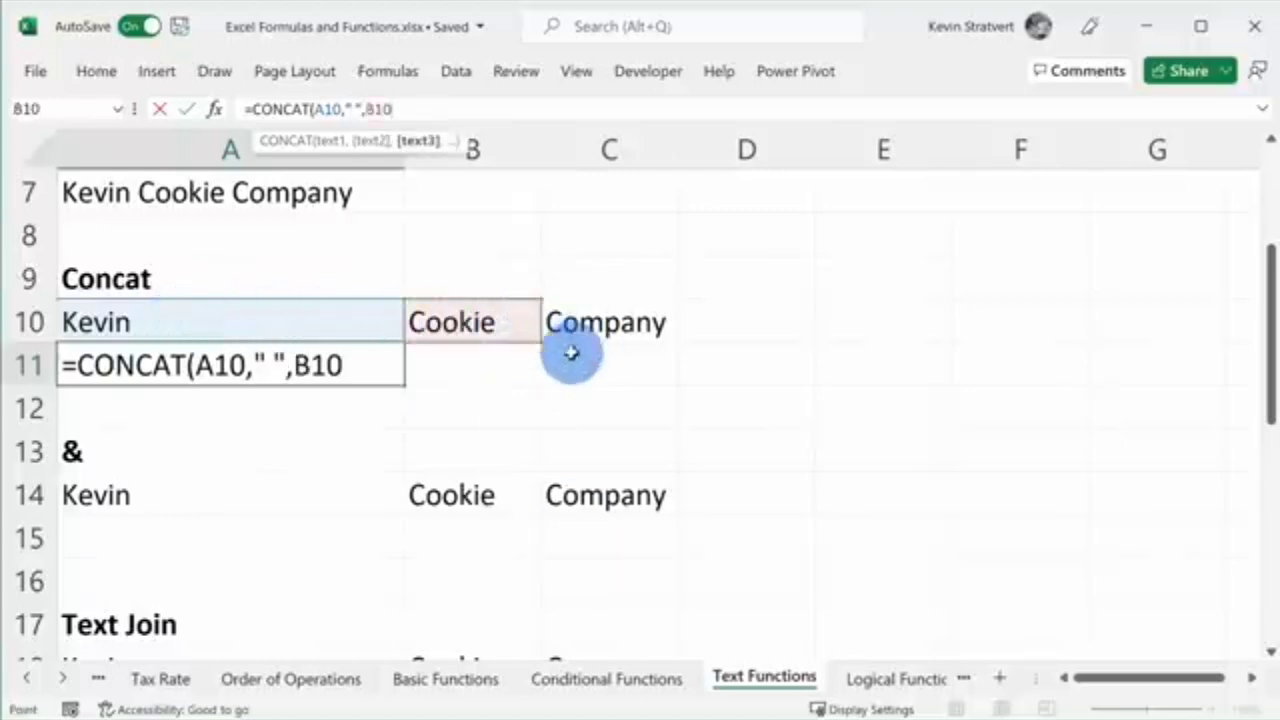
type(")")
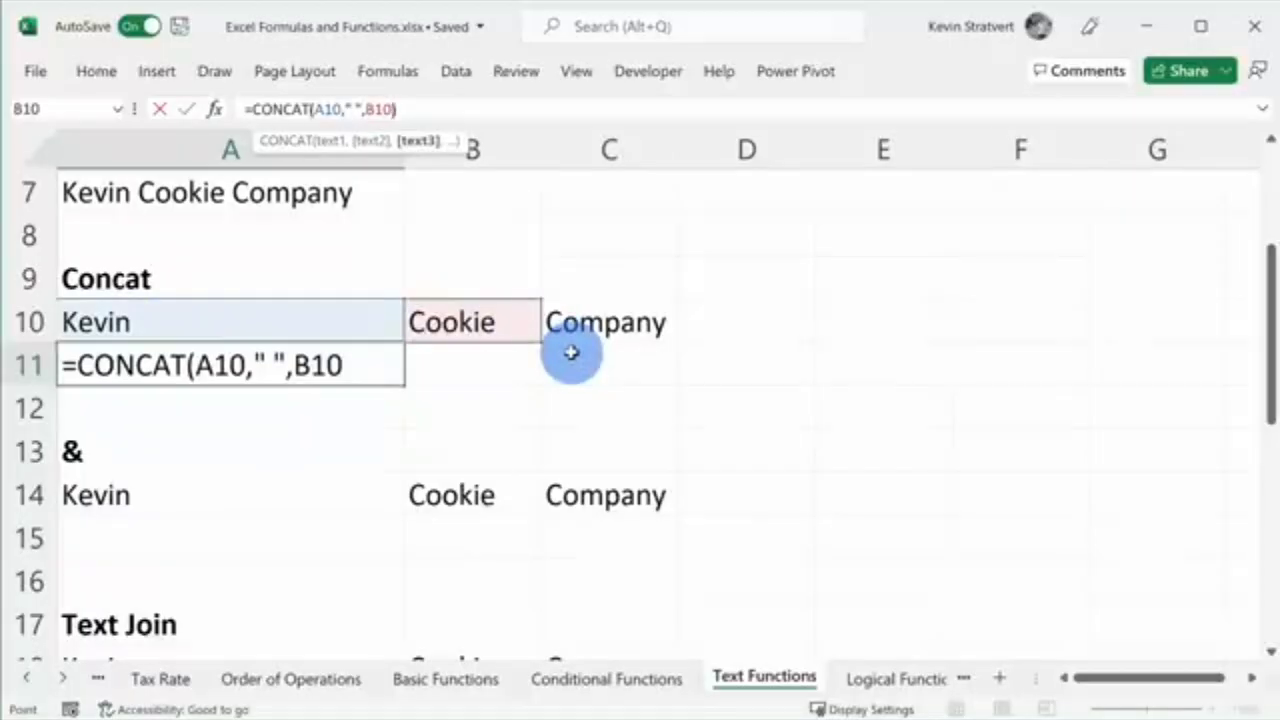
key("Return")
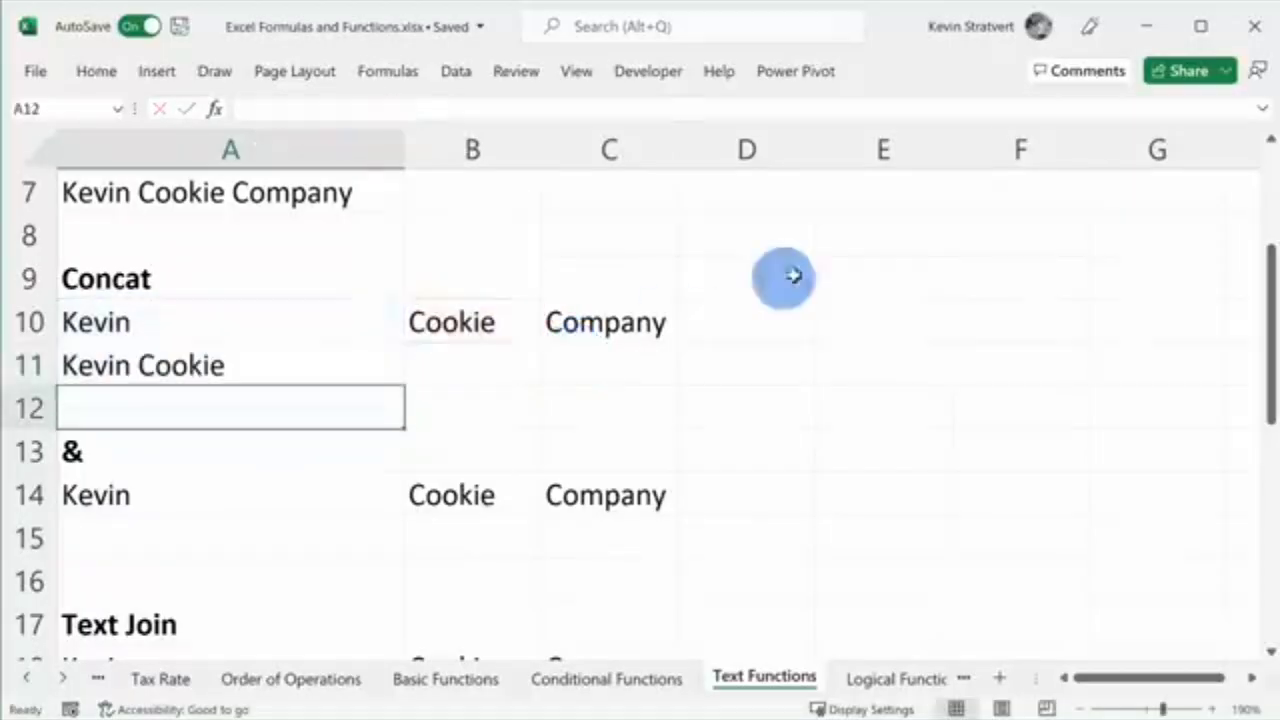
left_click(146, 363)
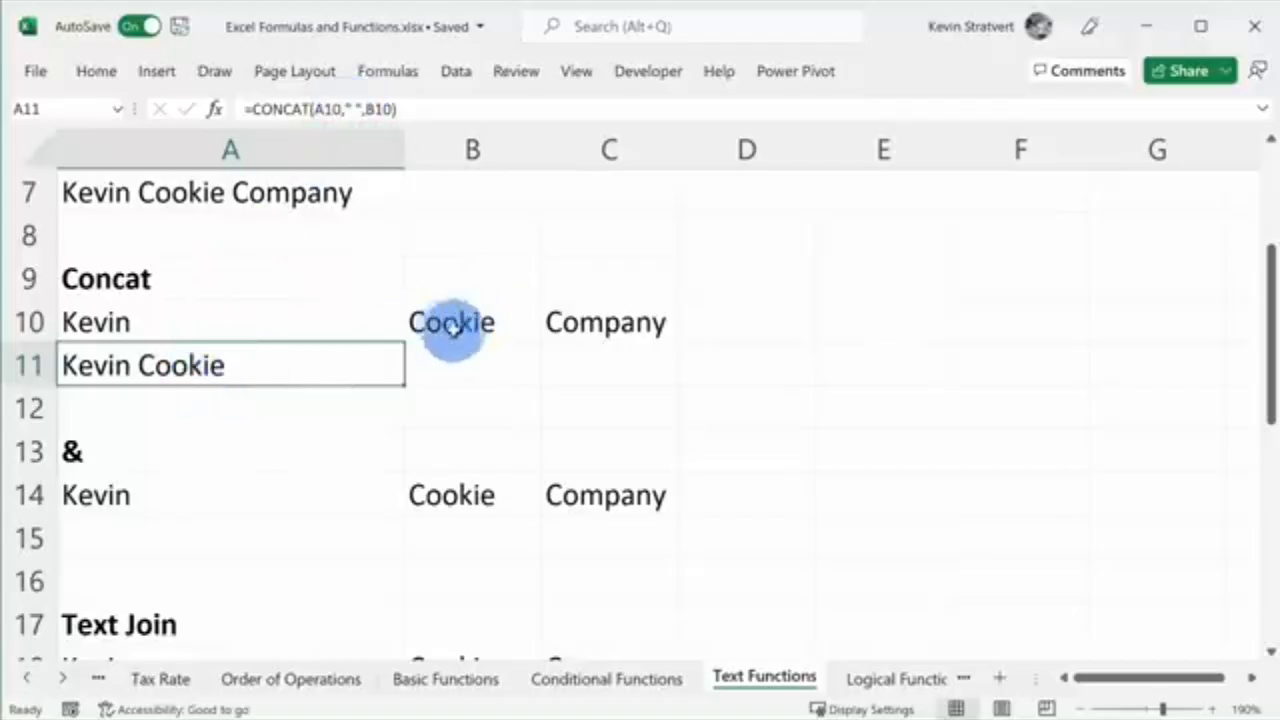
Enter =A14&B14&C14 in A15 to join the three words in row 14 with the ampersand operator
scroll(165, 395, "down", 1)
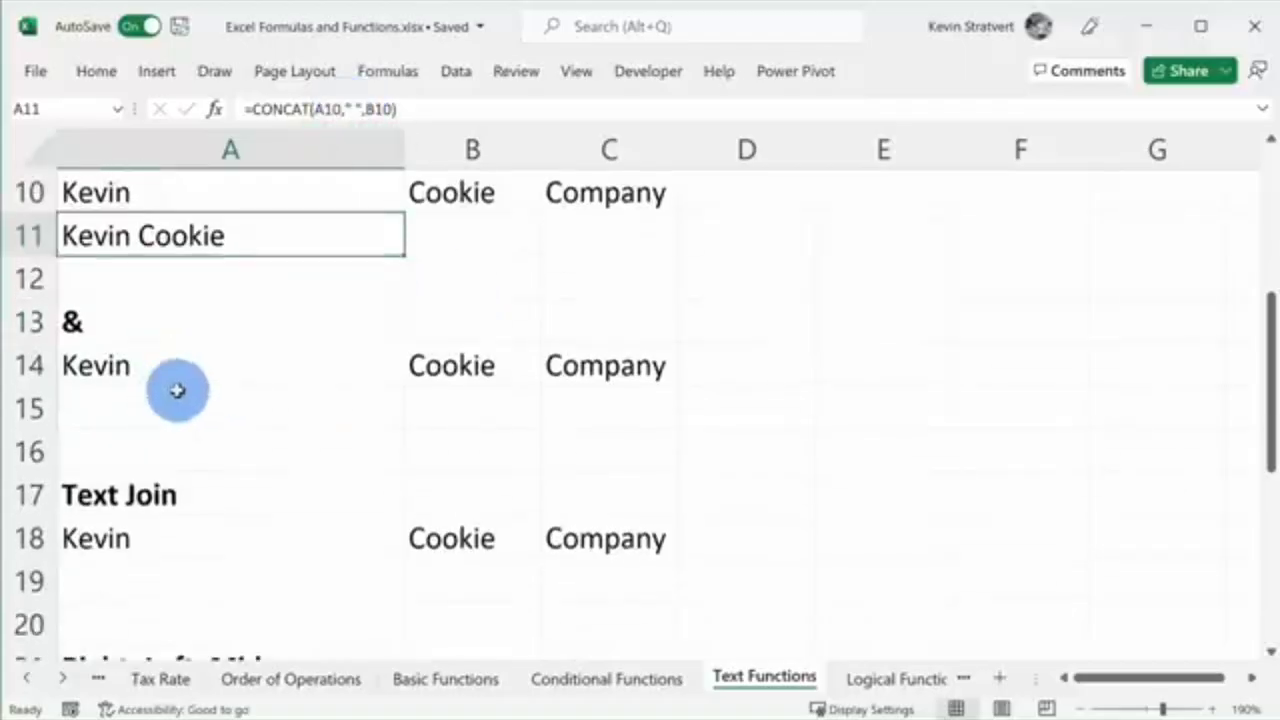
left_click(176, 395)
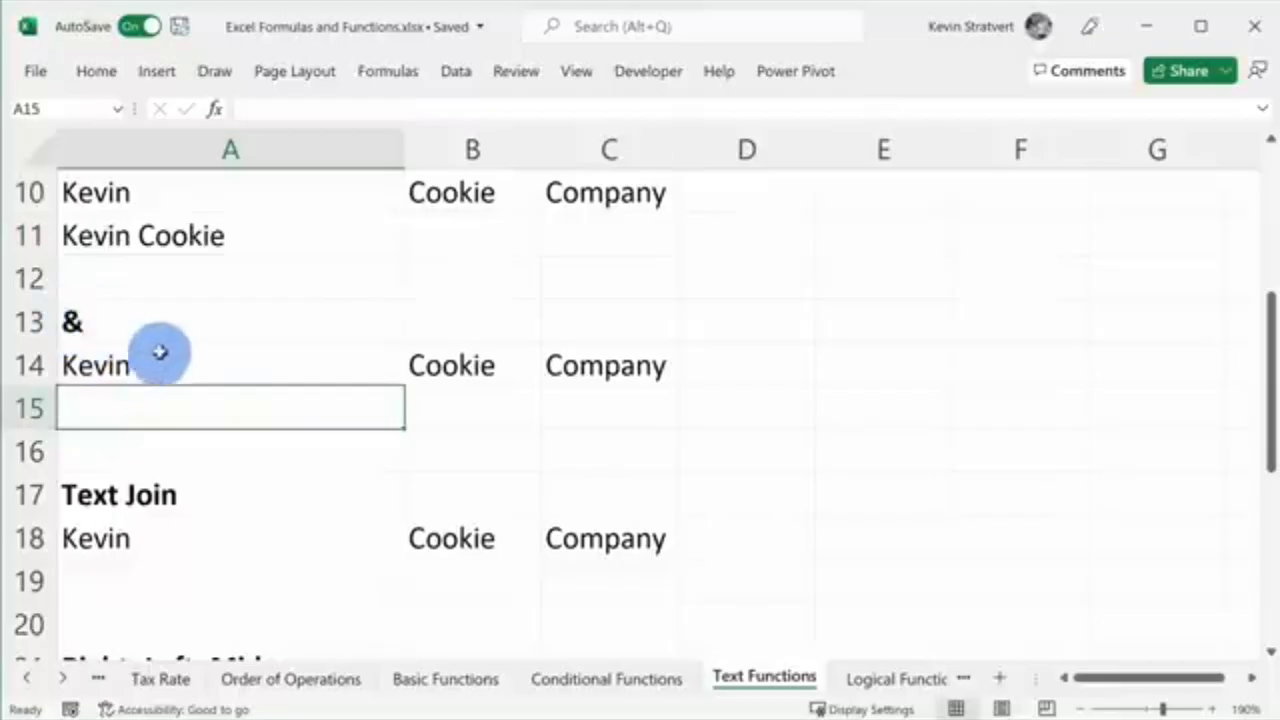
type("=")
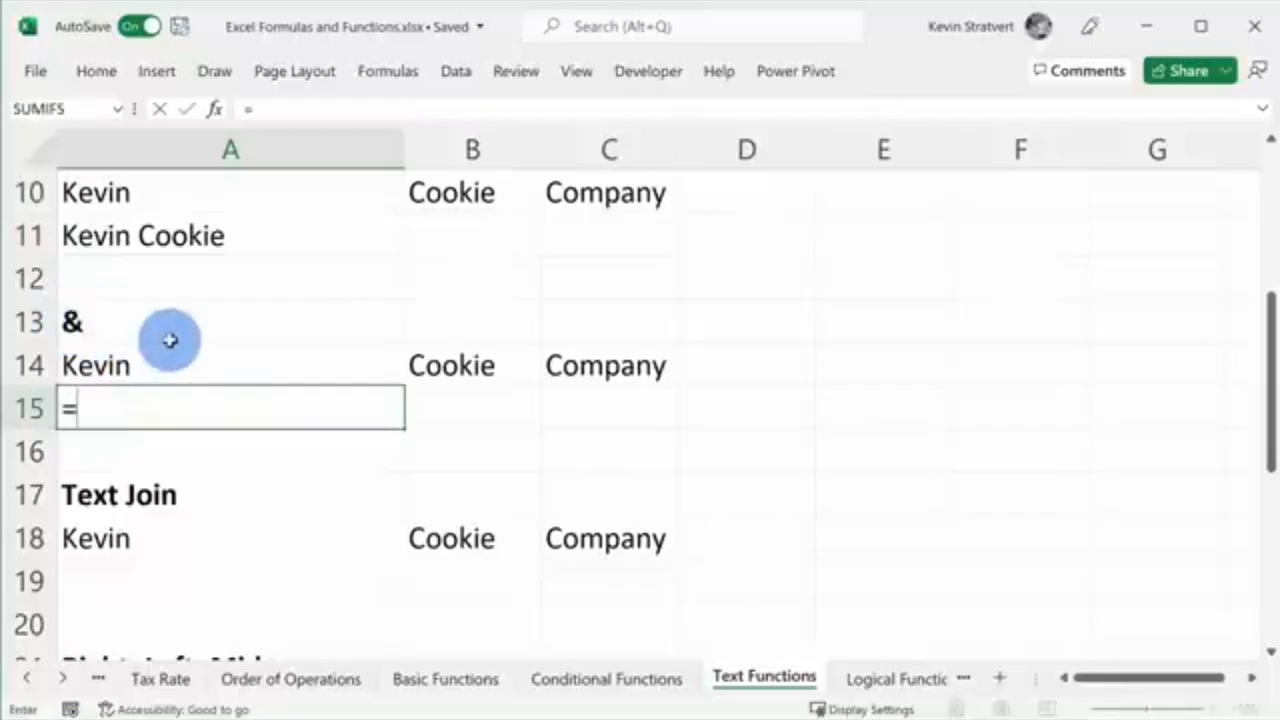
left_click(155, 365)
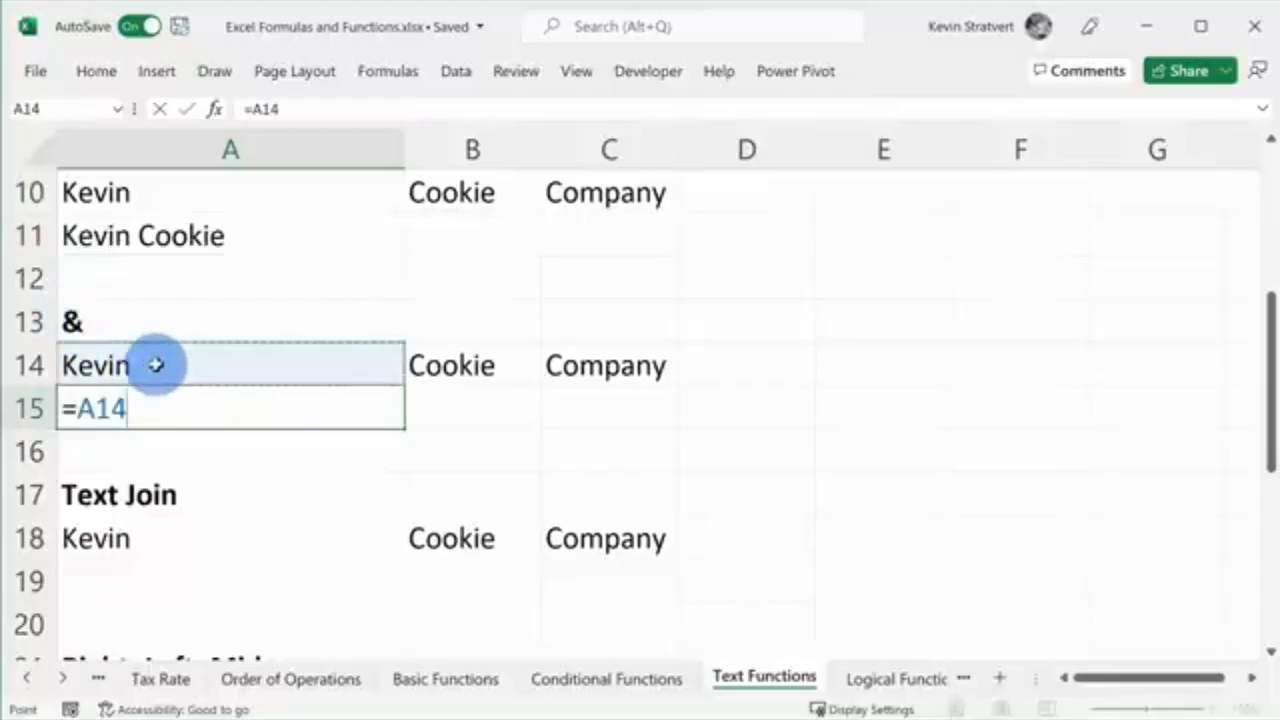
type("&")
left_click(447, 362)
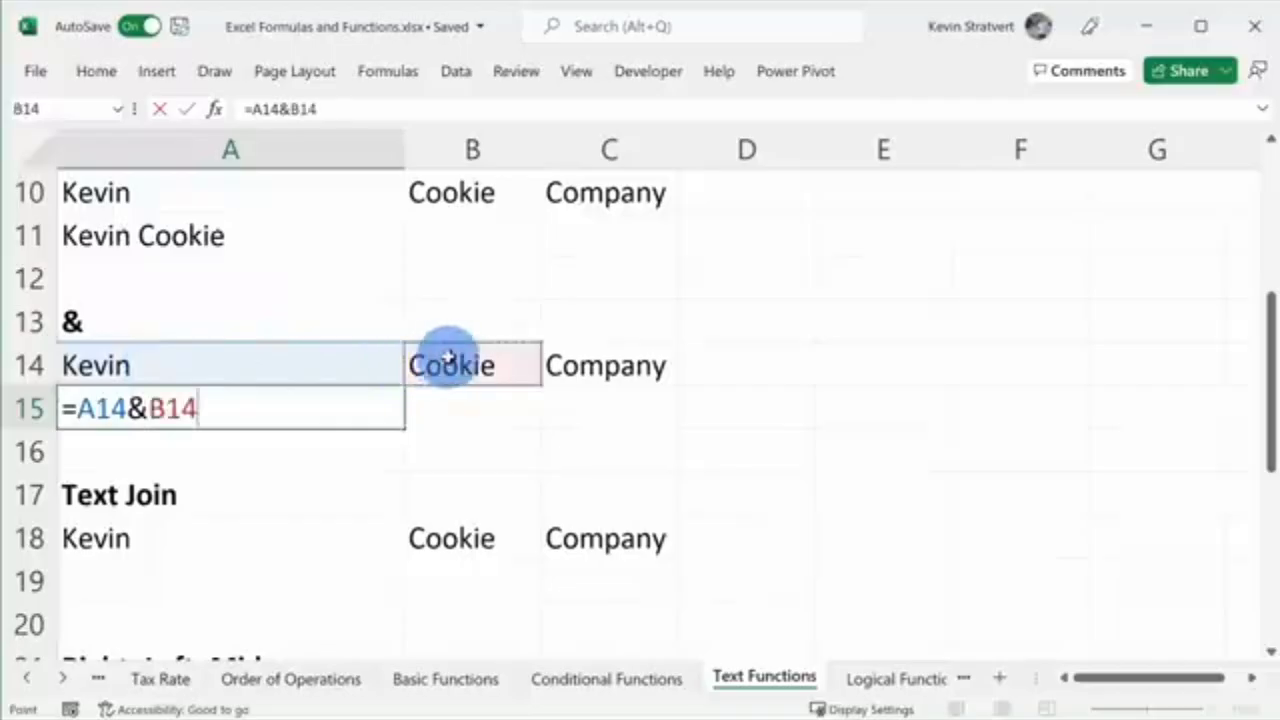
type("&")
left_click(631, 366)
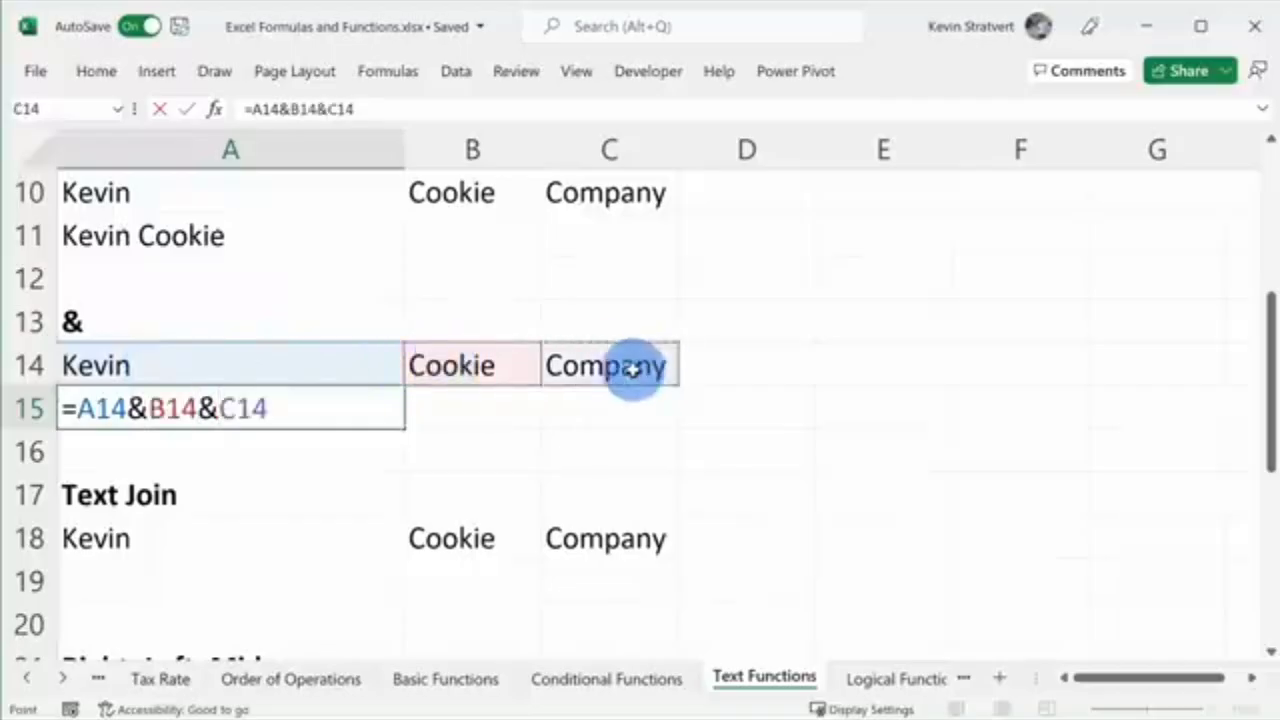
key("Return")
Insert a quoted space between the first two words in A15's formula so it reads =A14&" "&B14&C14
left_click(218, 405)
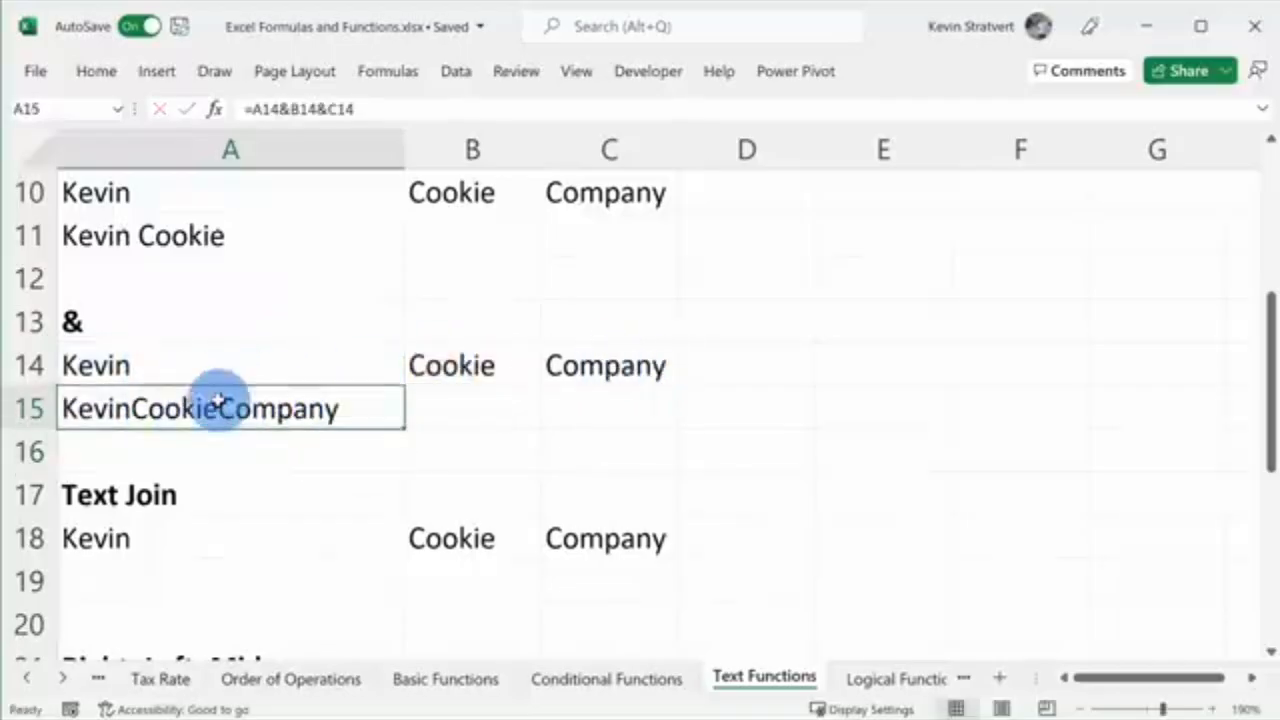
left_click(289, 107)
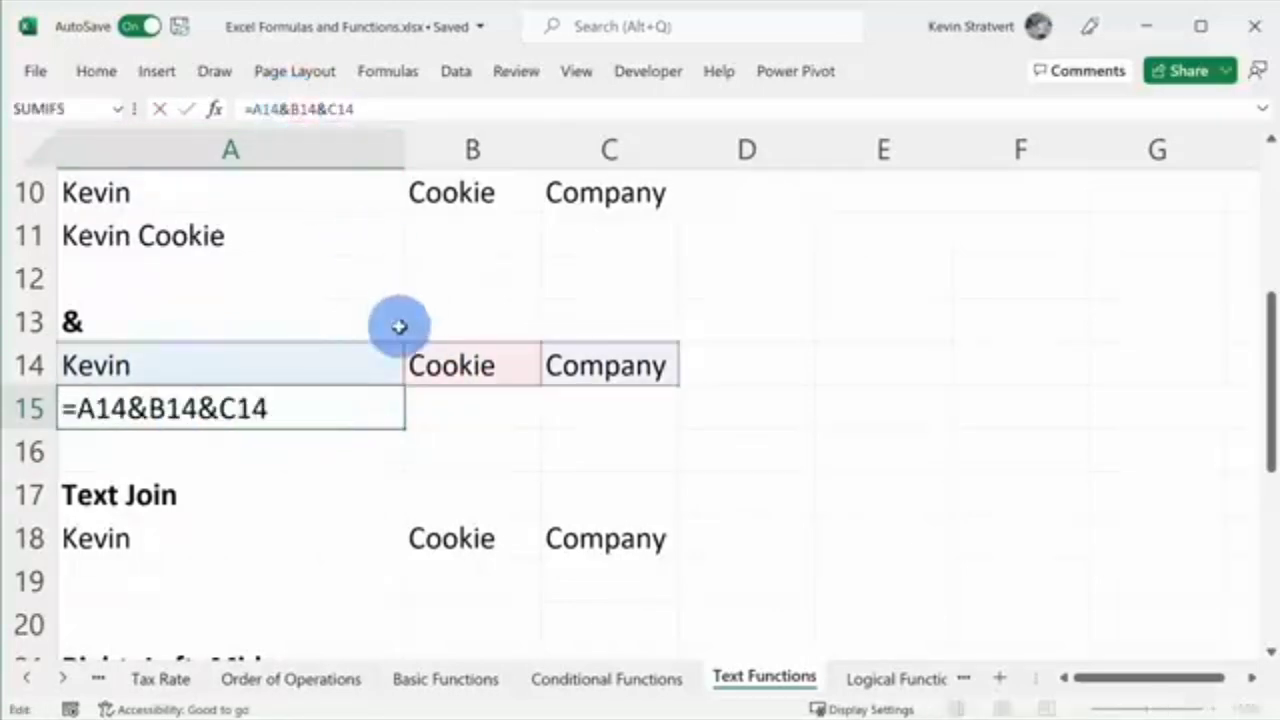
type("\" \"")
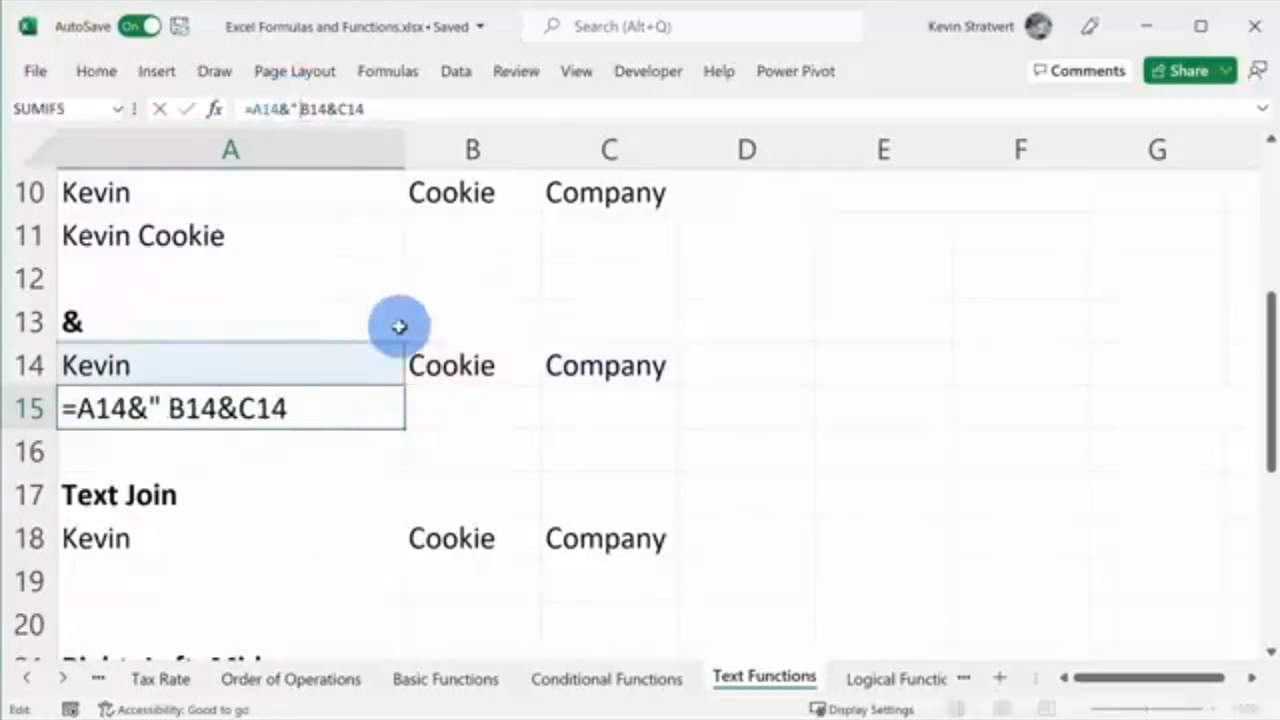
type("&")
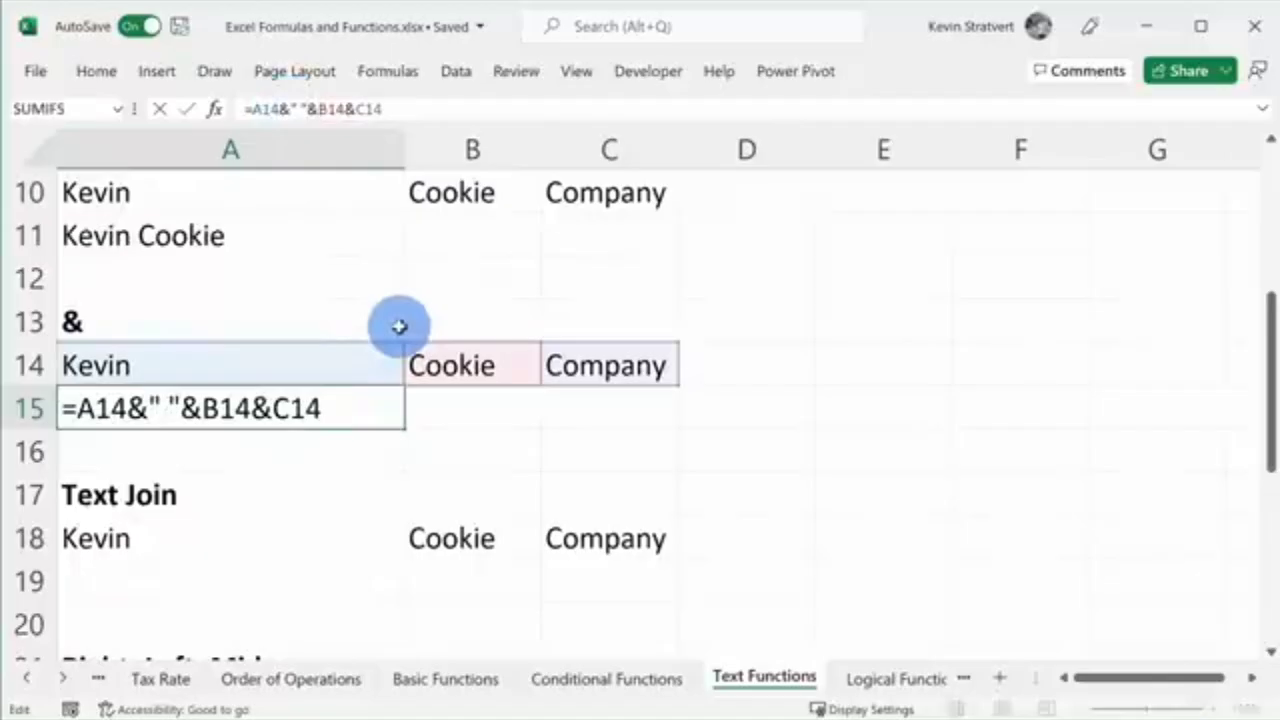
key("Return")
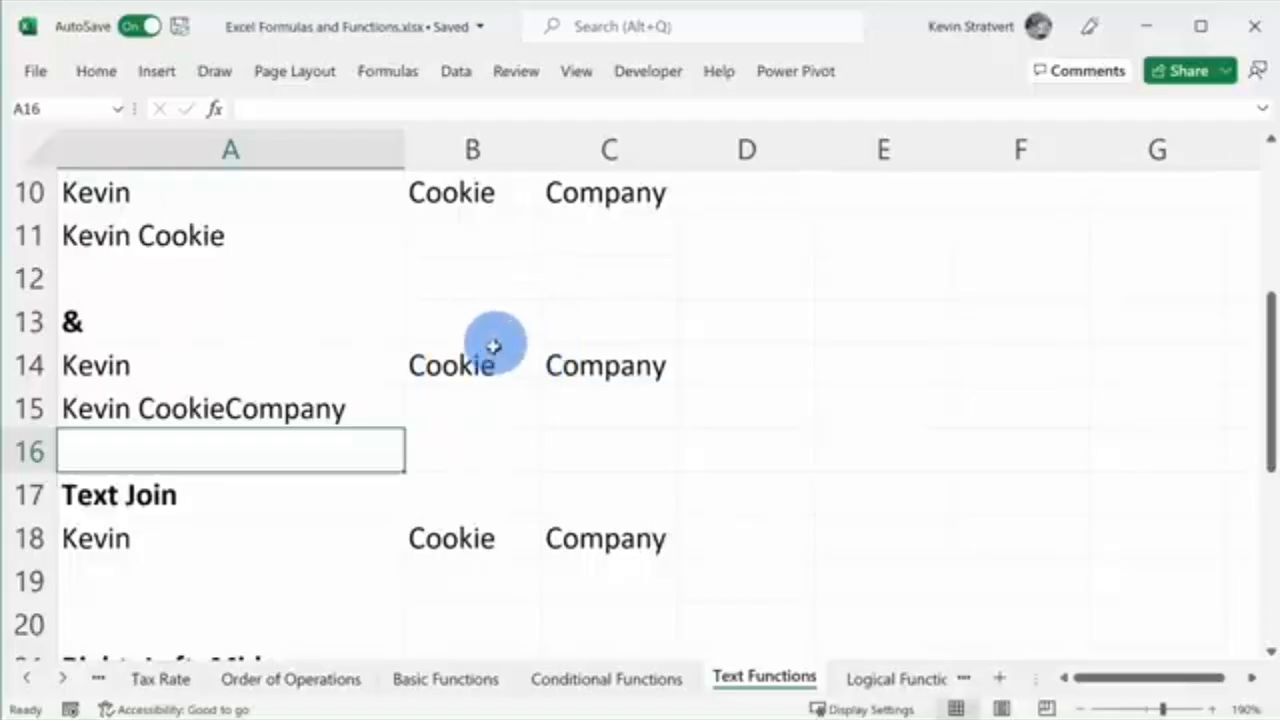
Enter =TEXTJOIN(" ",TRUE,A18:C18) in A19 to join the row 18 words with spaces, ignoring empty cells
scroll(490, 350, "down", 1)
left_click(277, 362)
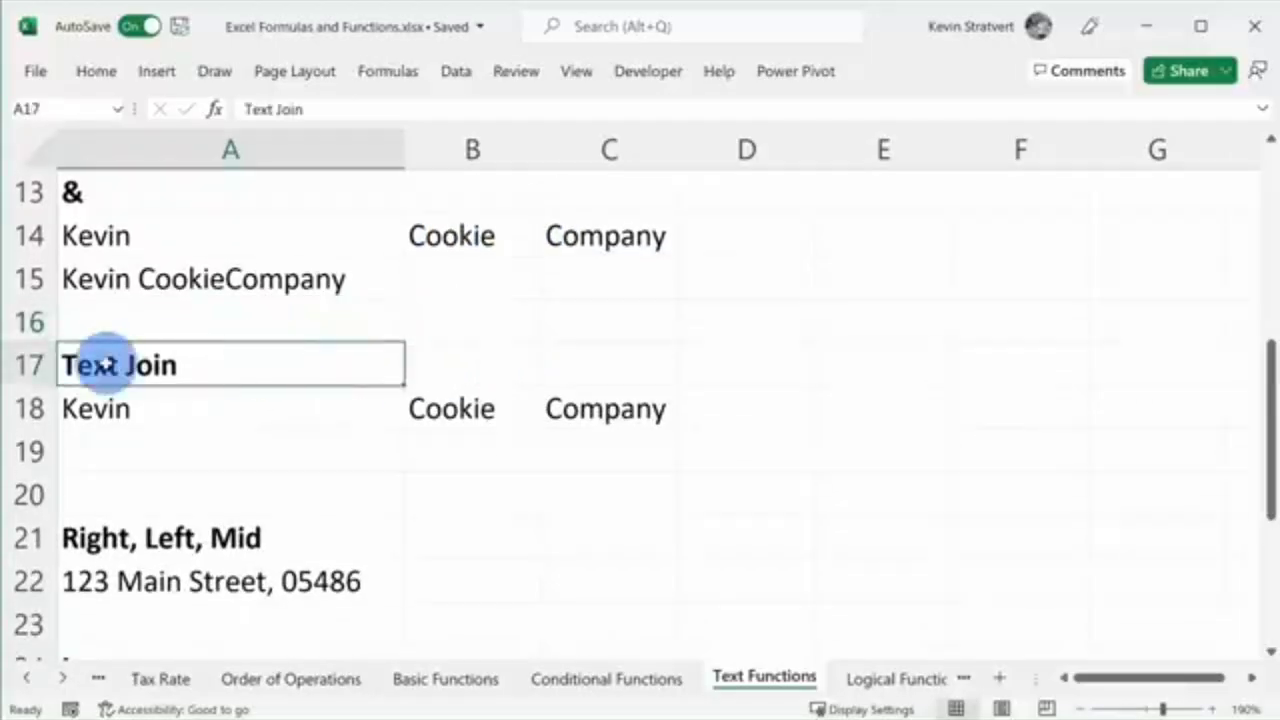
left_click(134, 451)
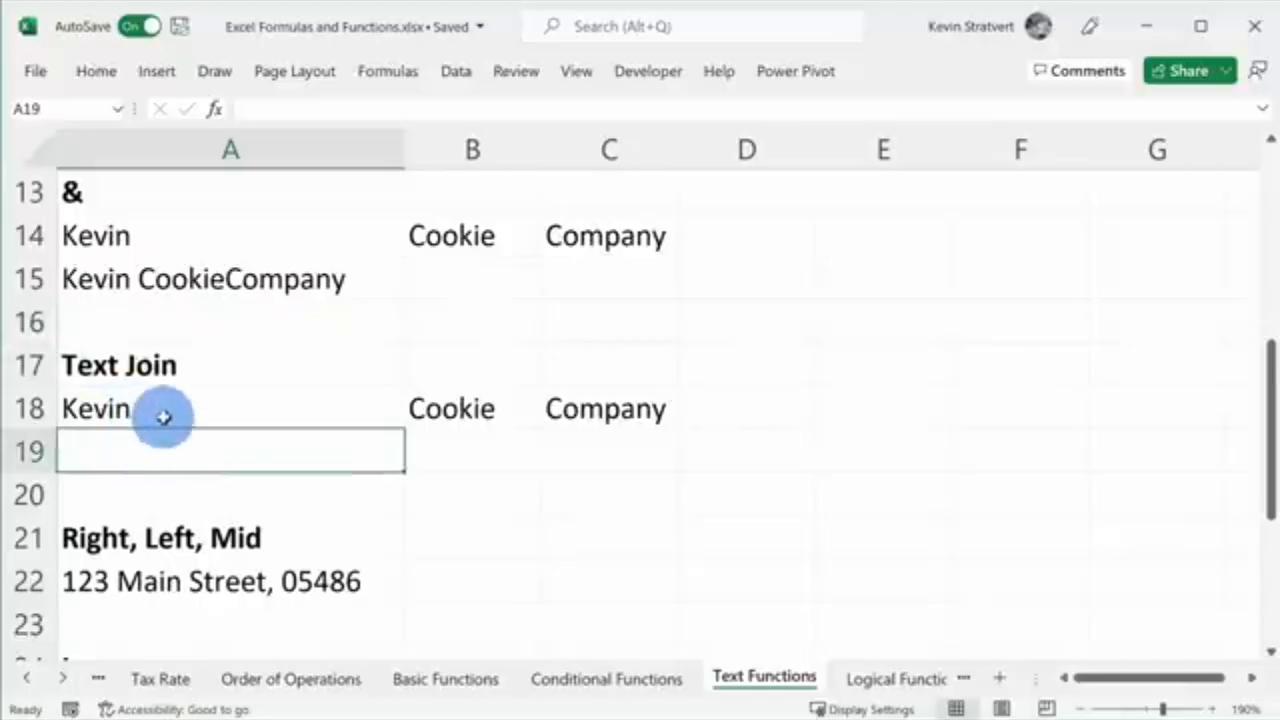
type("=textjoin")
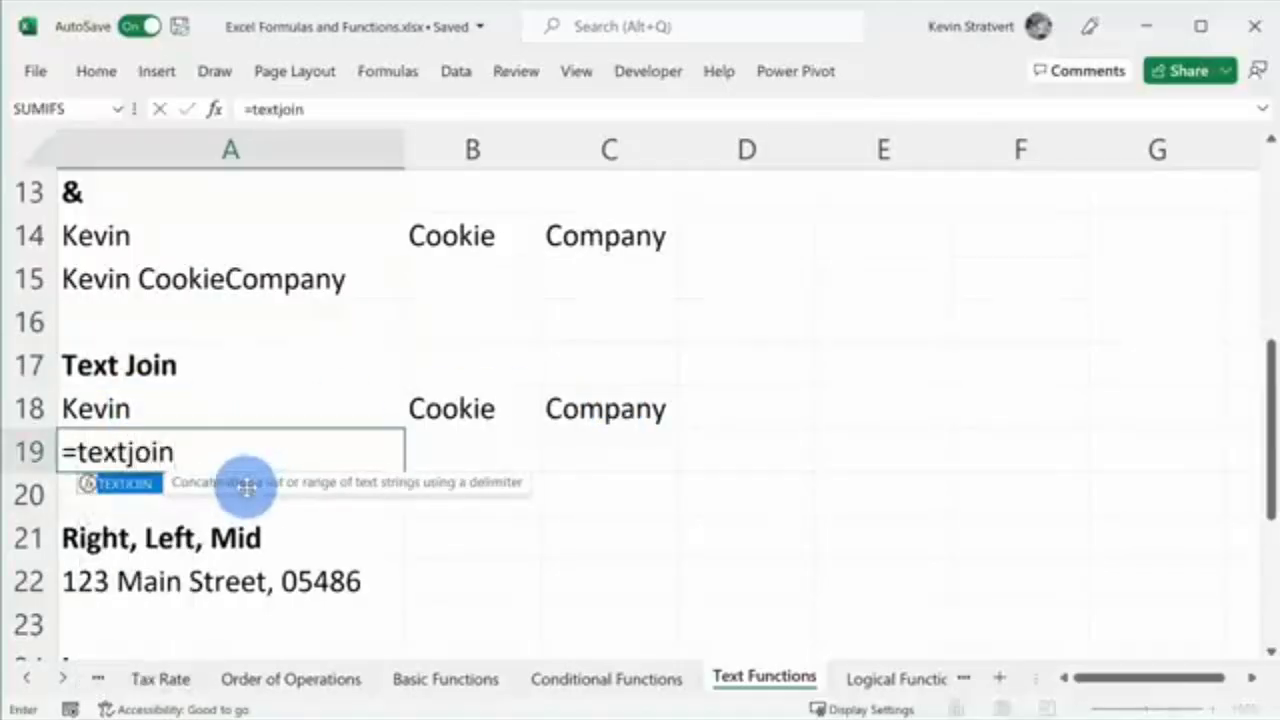
type("(")
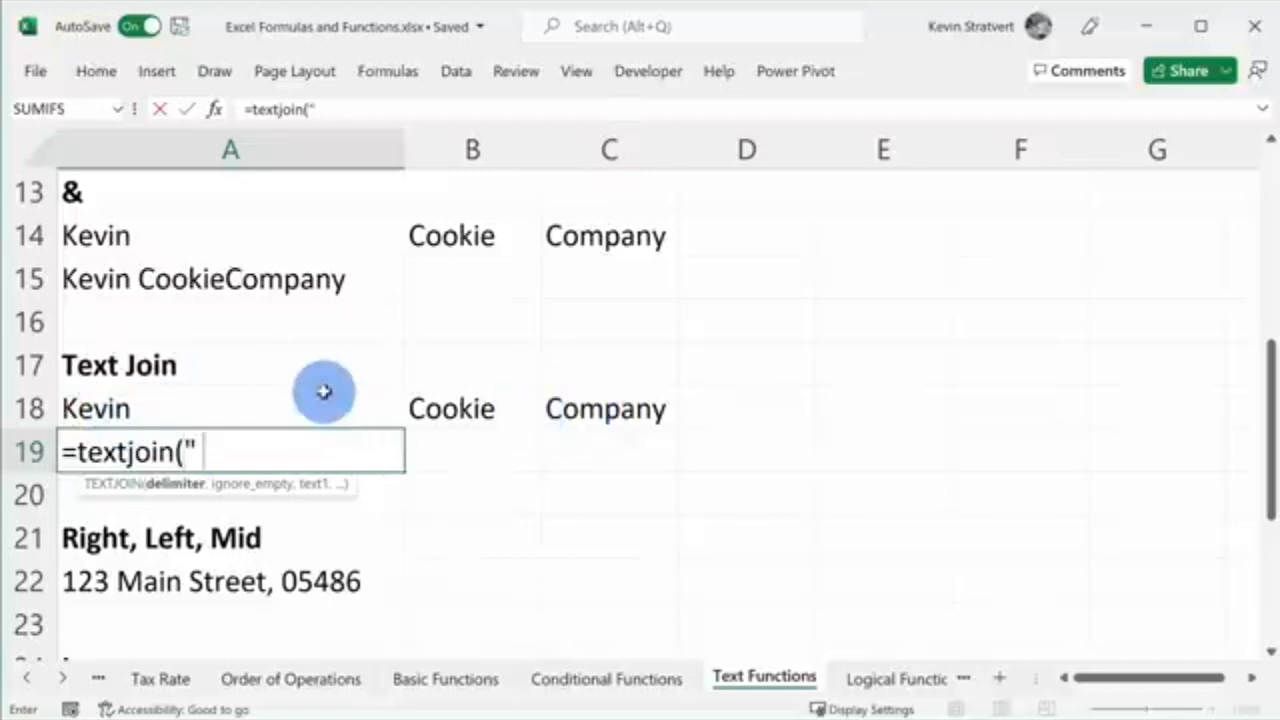
type(",")
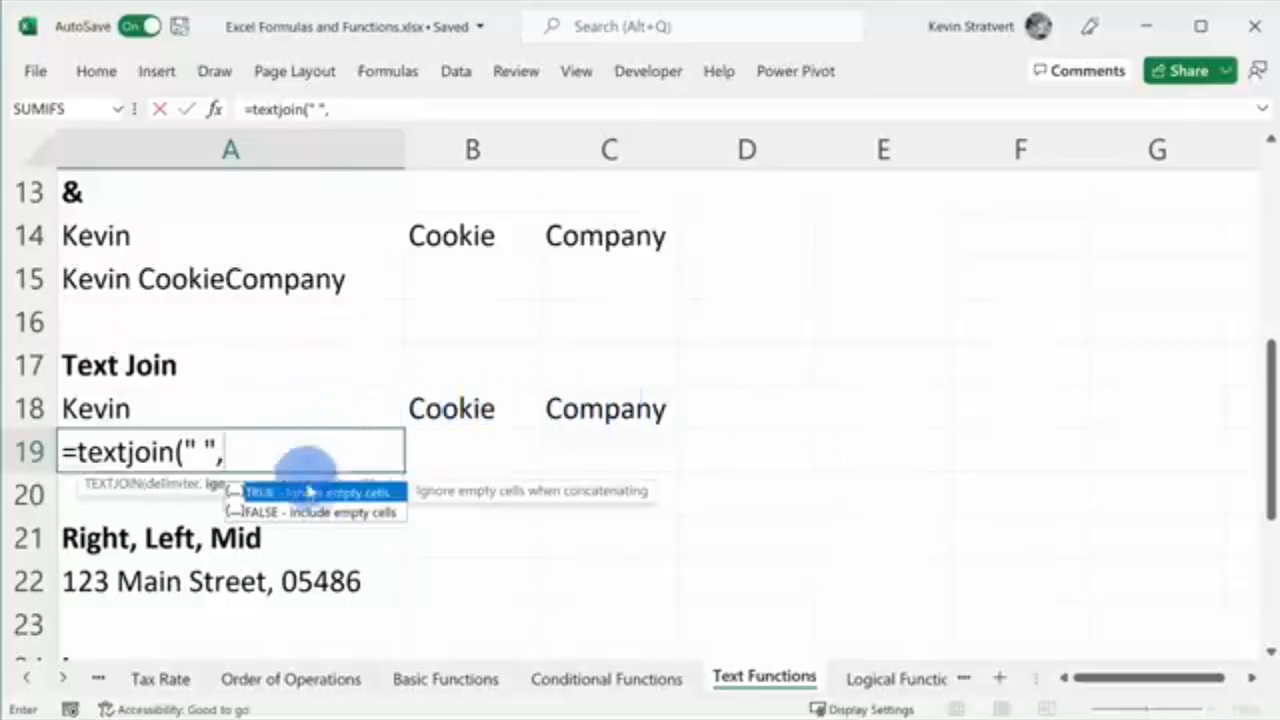
double_click(311, 493)
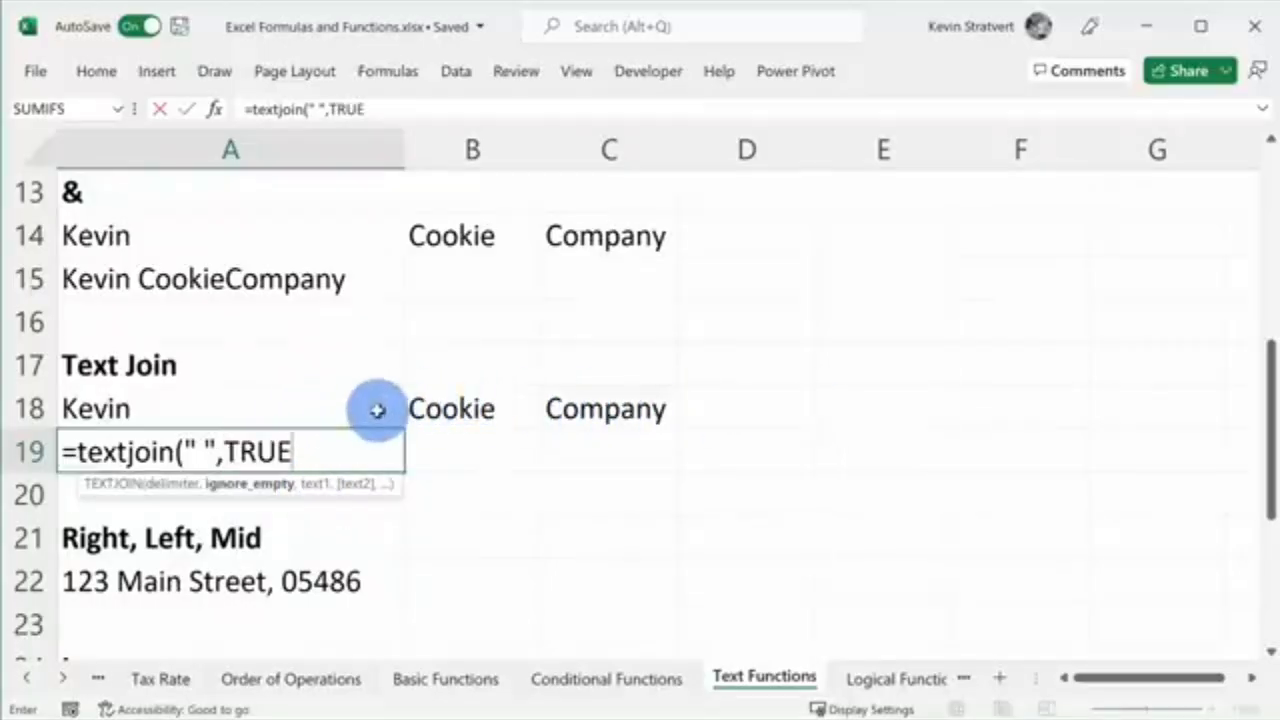
type(",")
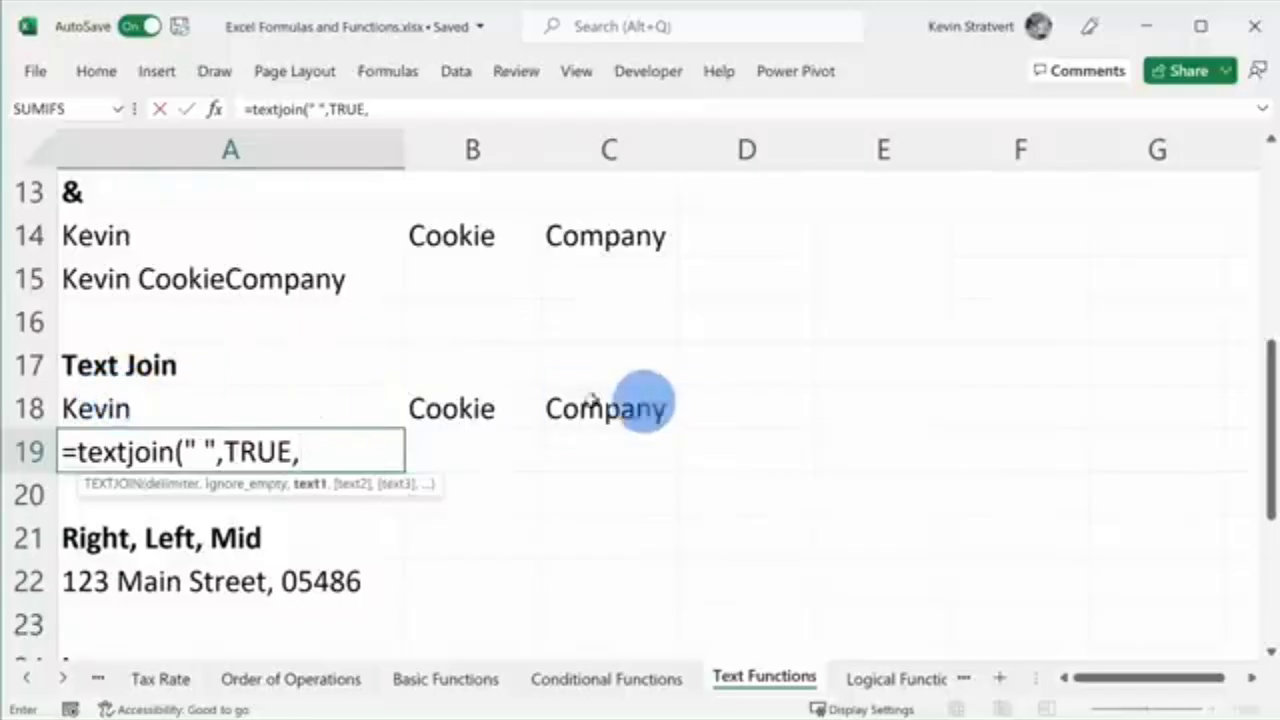
left_click_drag(220, 400, 583, 392)
key("Return")
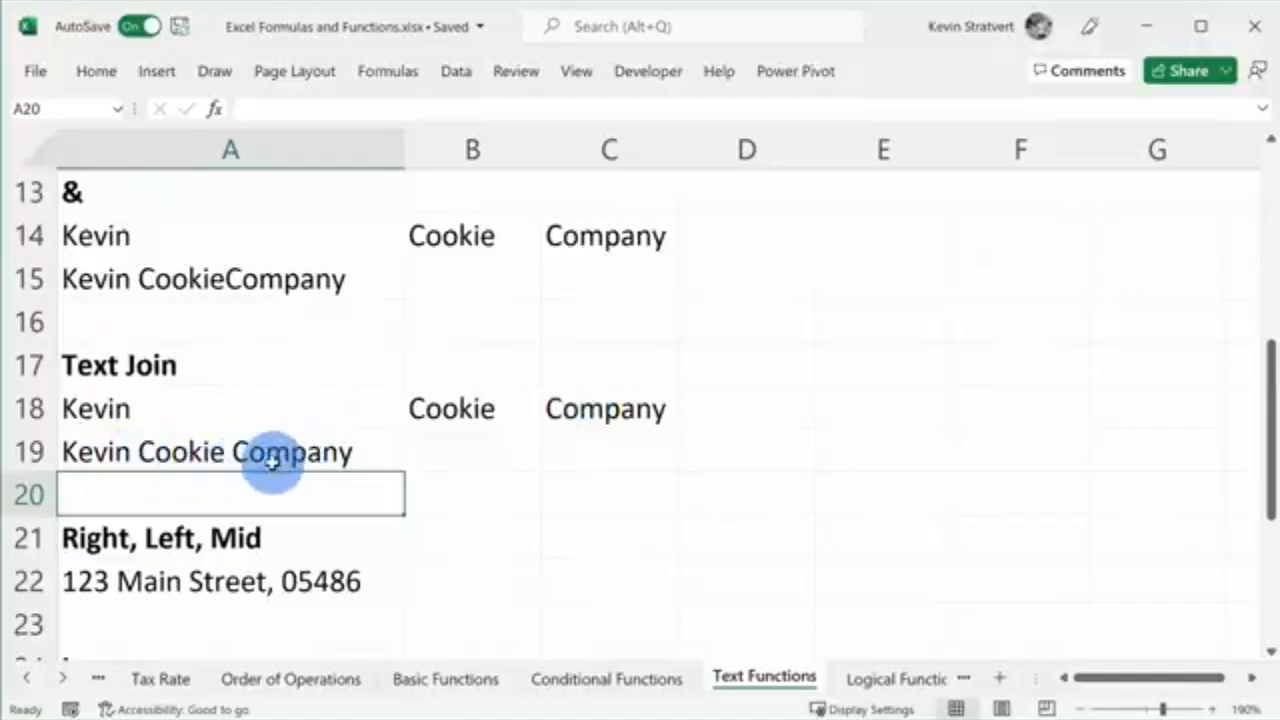
Enter =RIGHT(A22,5) in A23 to extract the last five characters of the address in A22
scroll(274, 460, "up", 2)
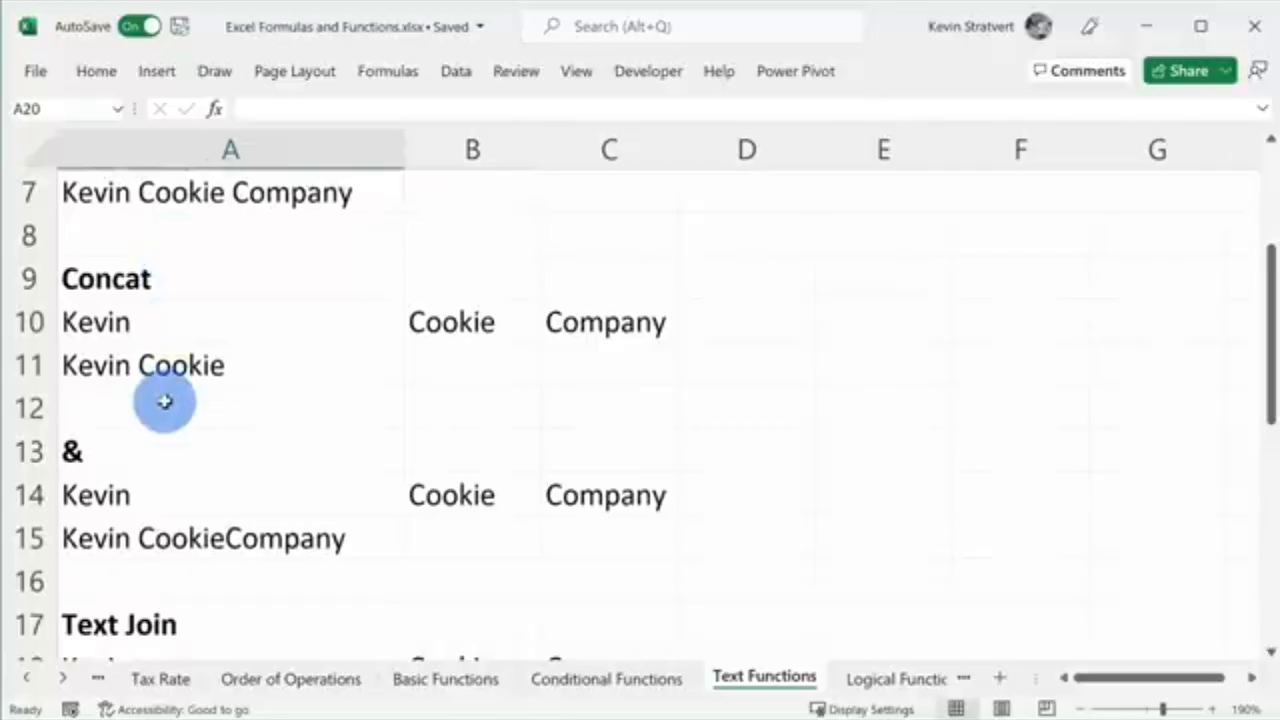
scroll(150, 402, "down", 2)
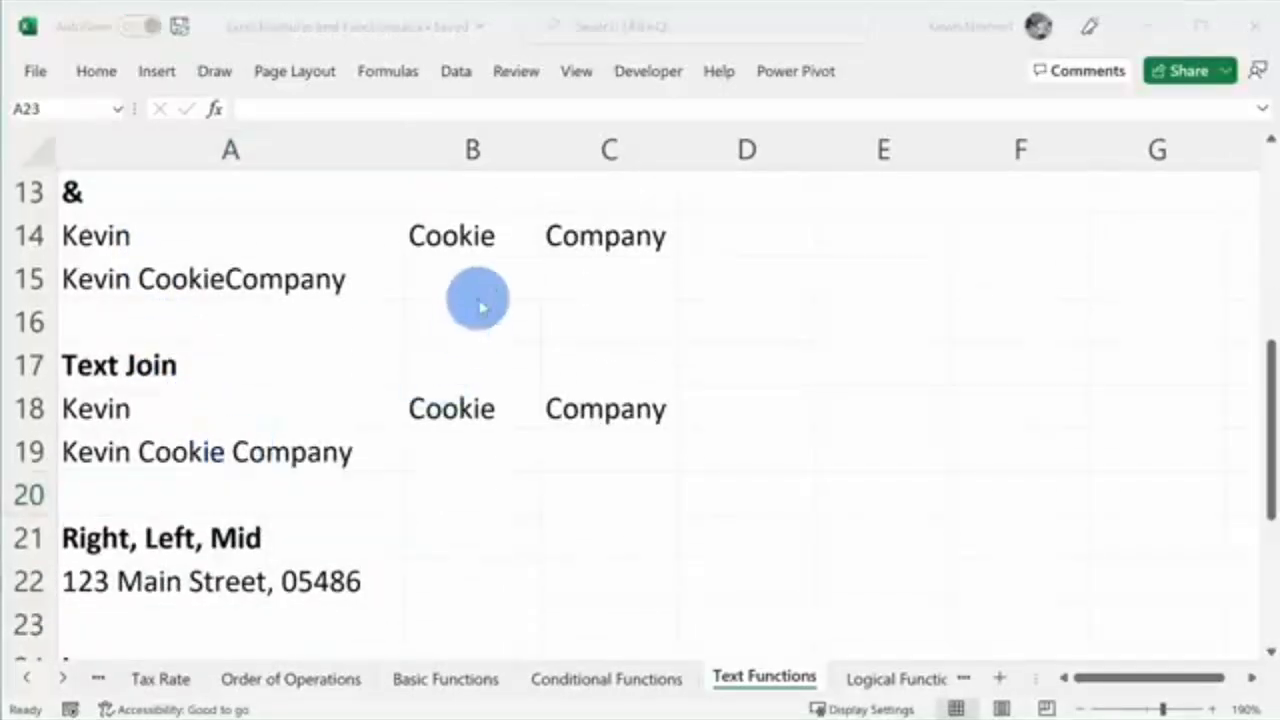
scroll(477, 297, "down", 2)
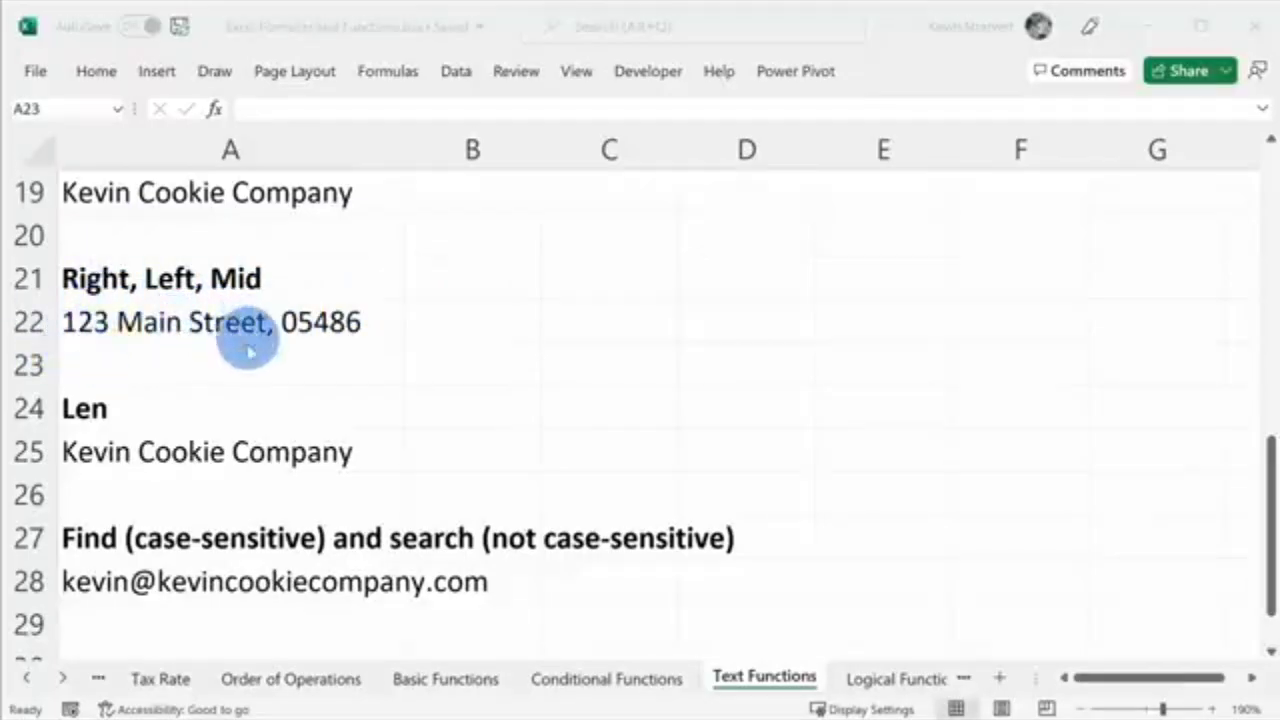
left_click(286, 365)
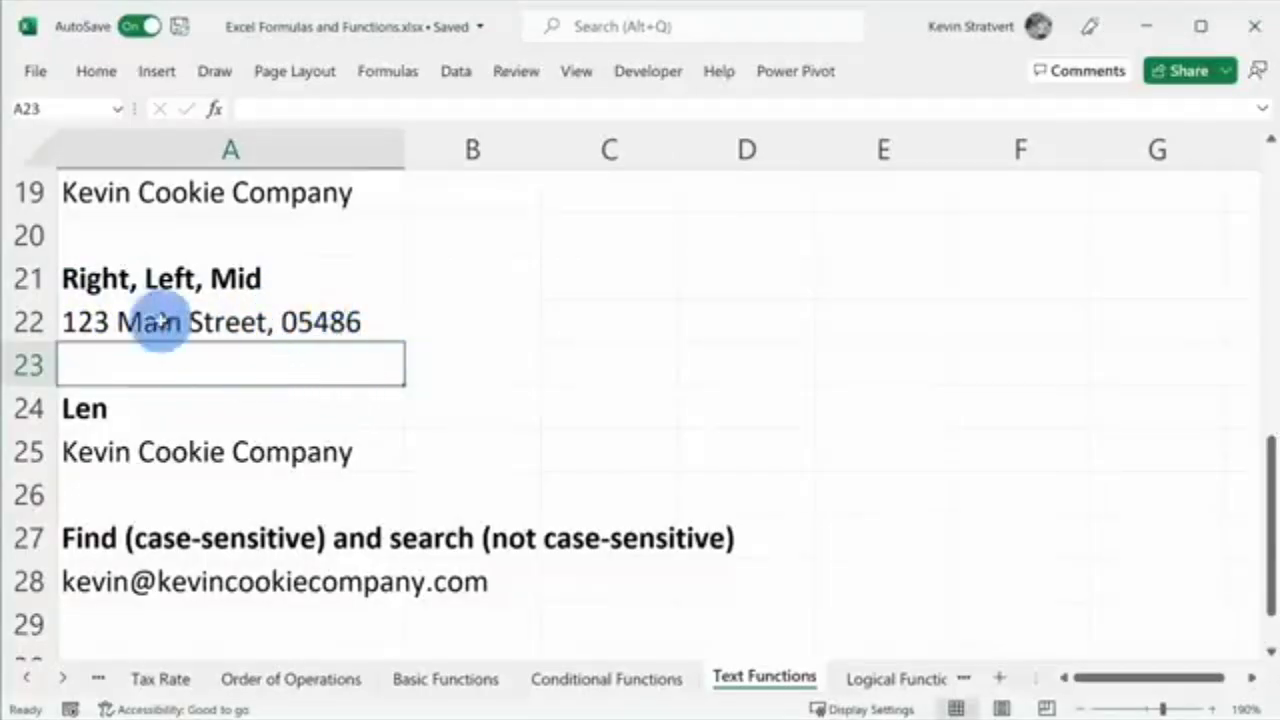
type("=")
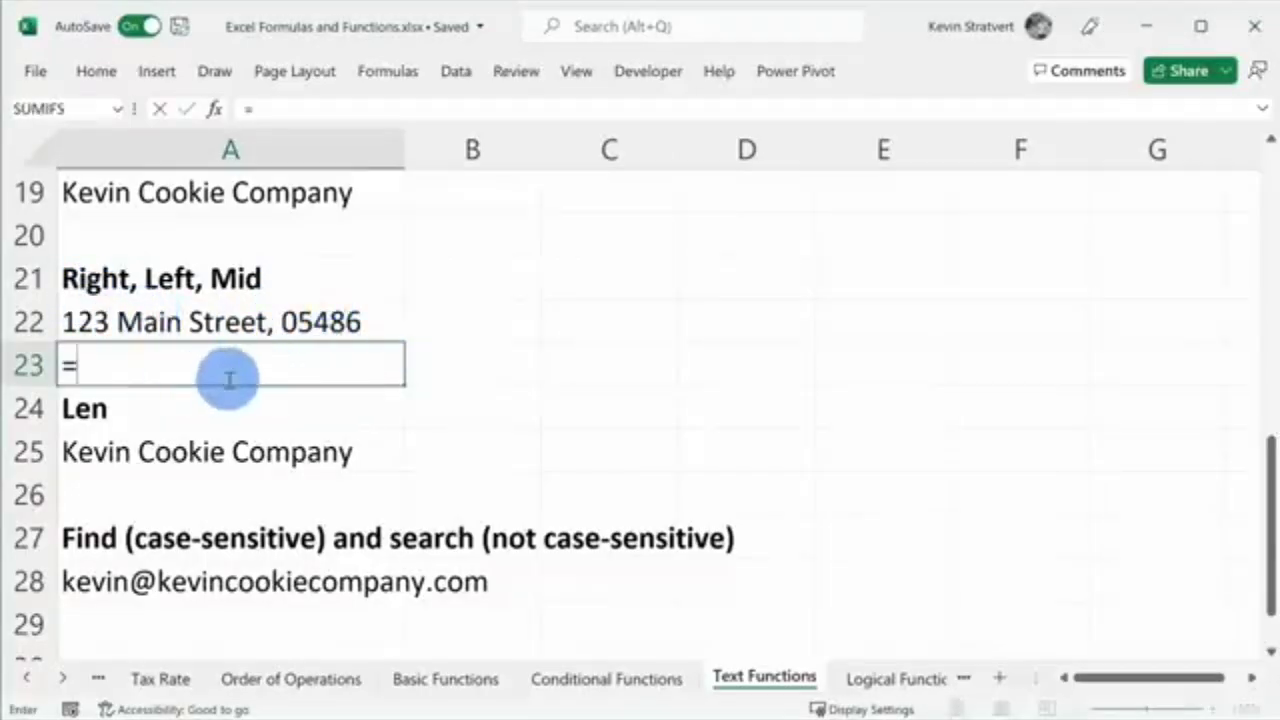
type("right(")
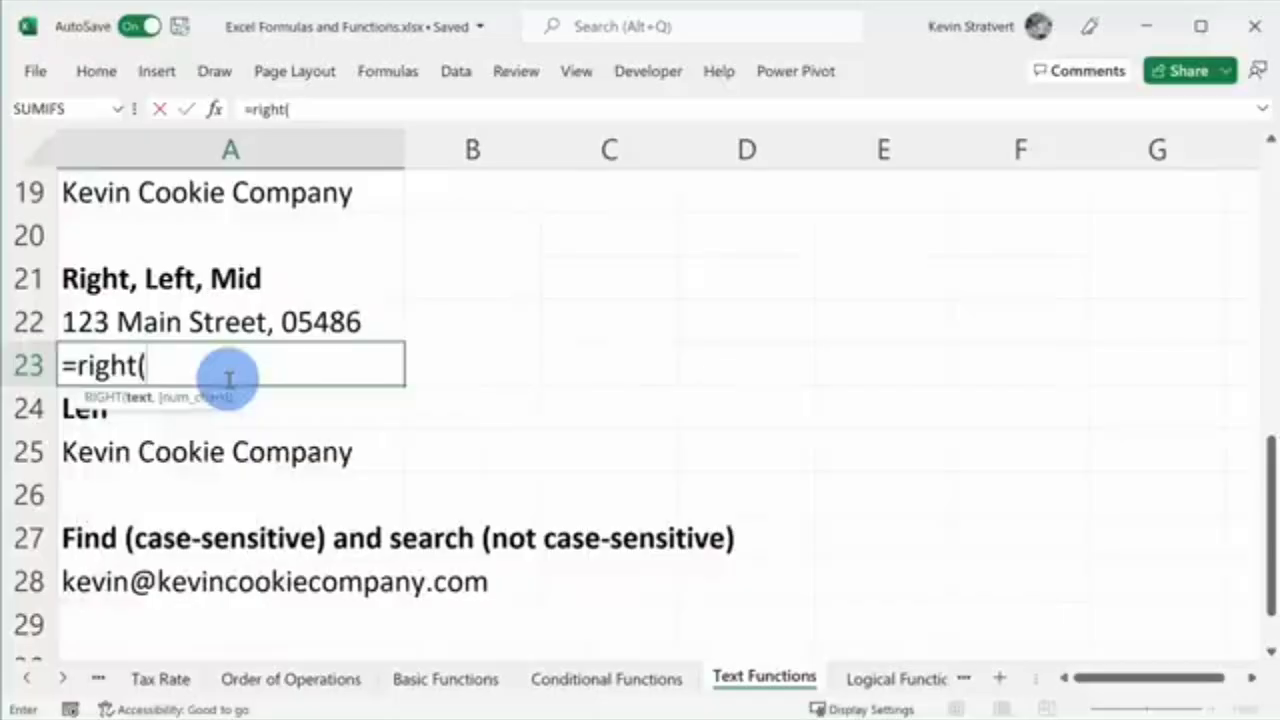
left_click(229, 320)
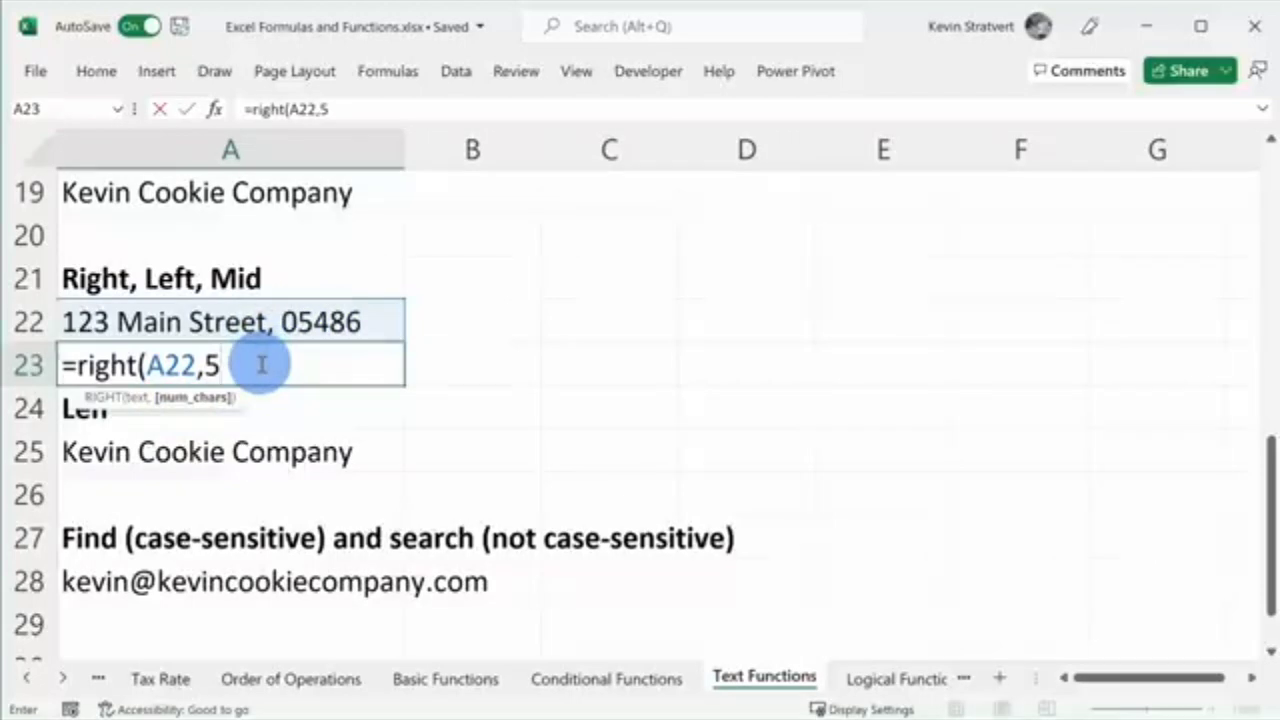
key("Return")
left_click(260, 364)
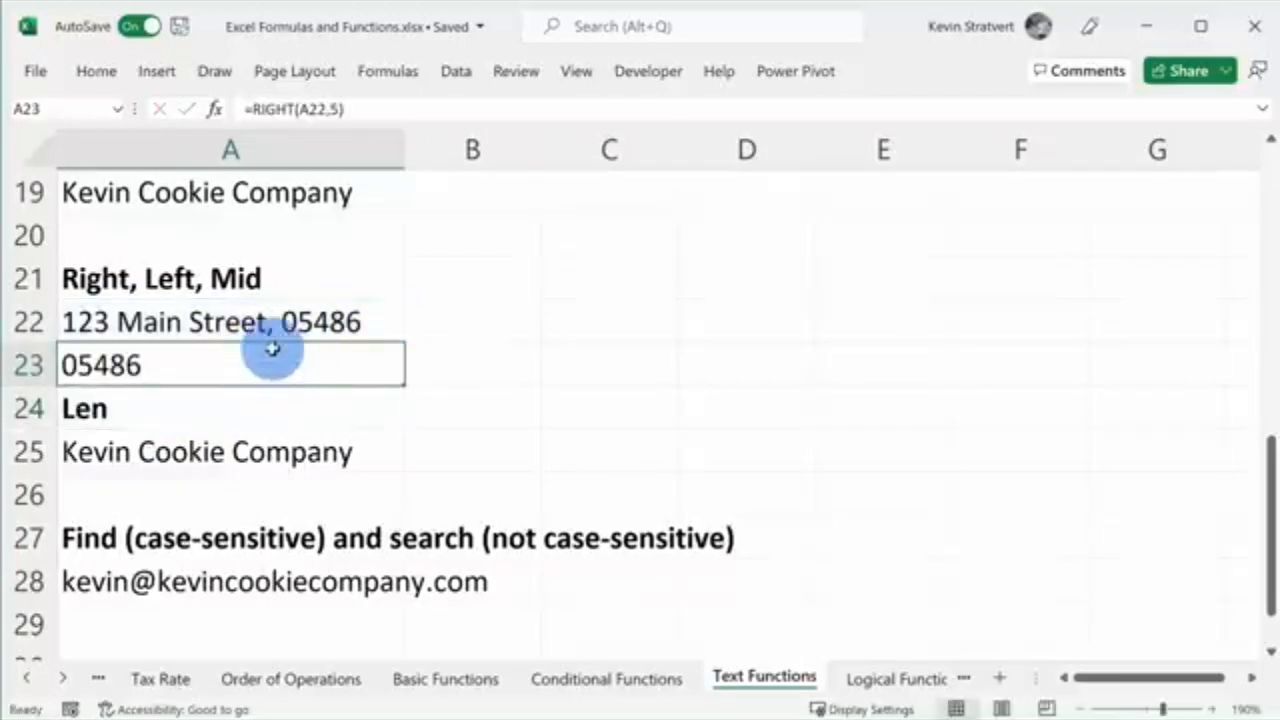
Enter =LEN(A25) in A26 to count the characters of the text under the Len heading
scroll(271, 343, "down", 1)
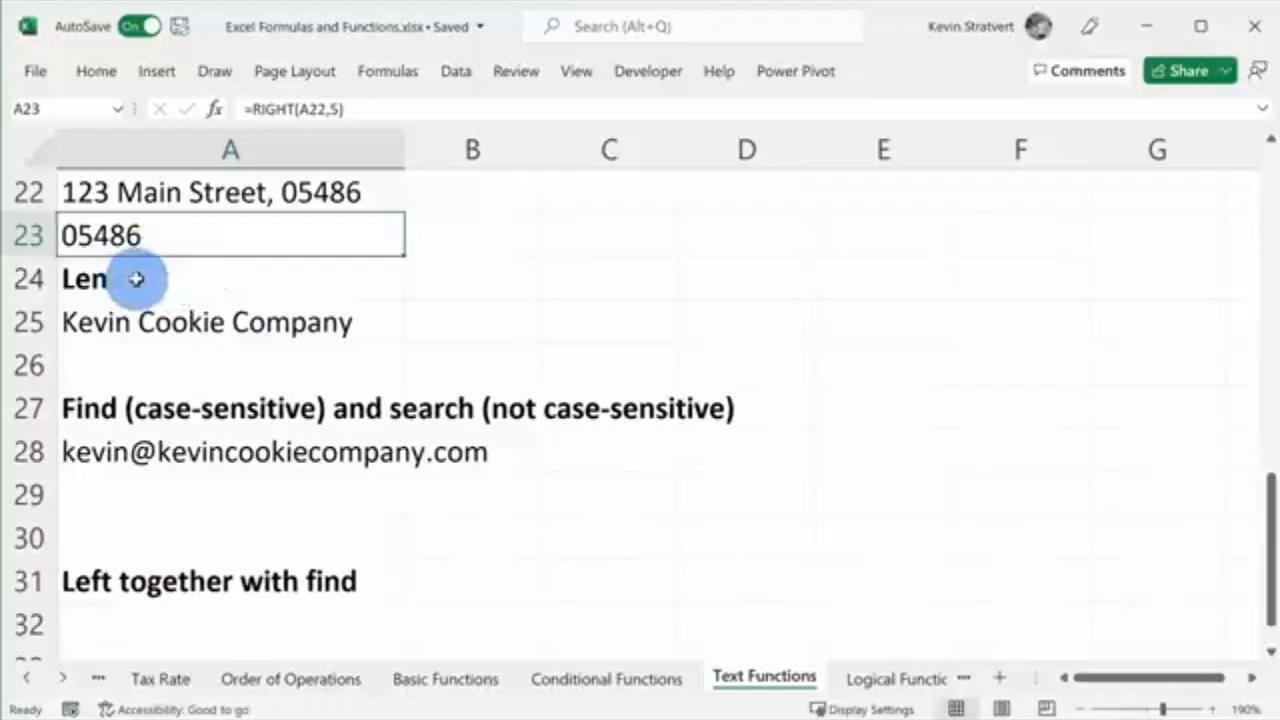
left_click(174, 365)
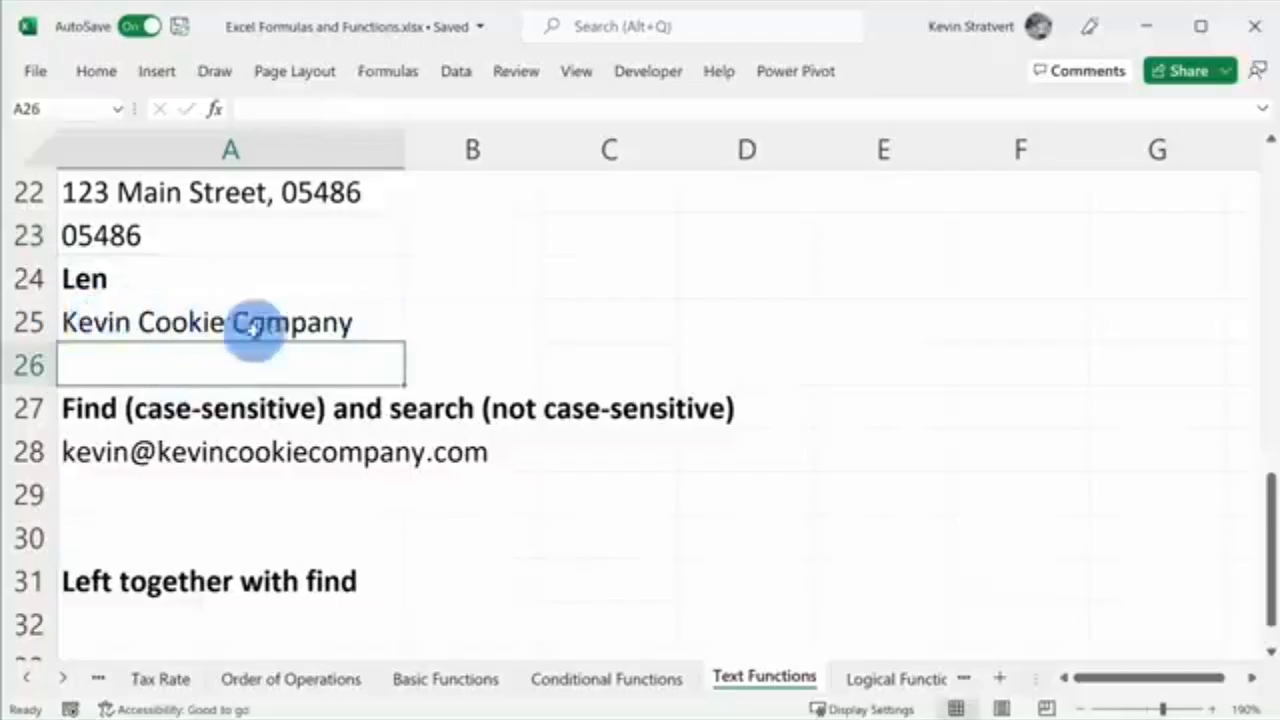
type("=")
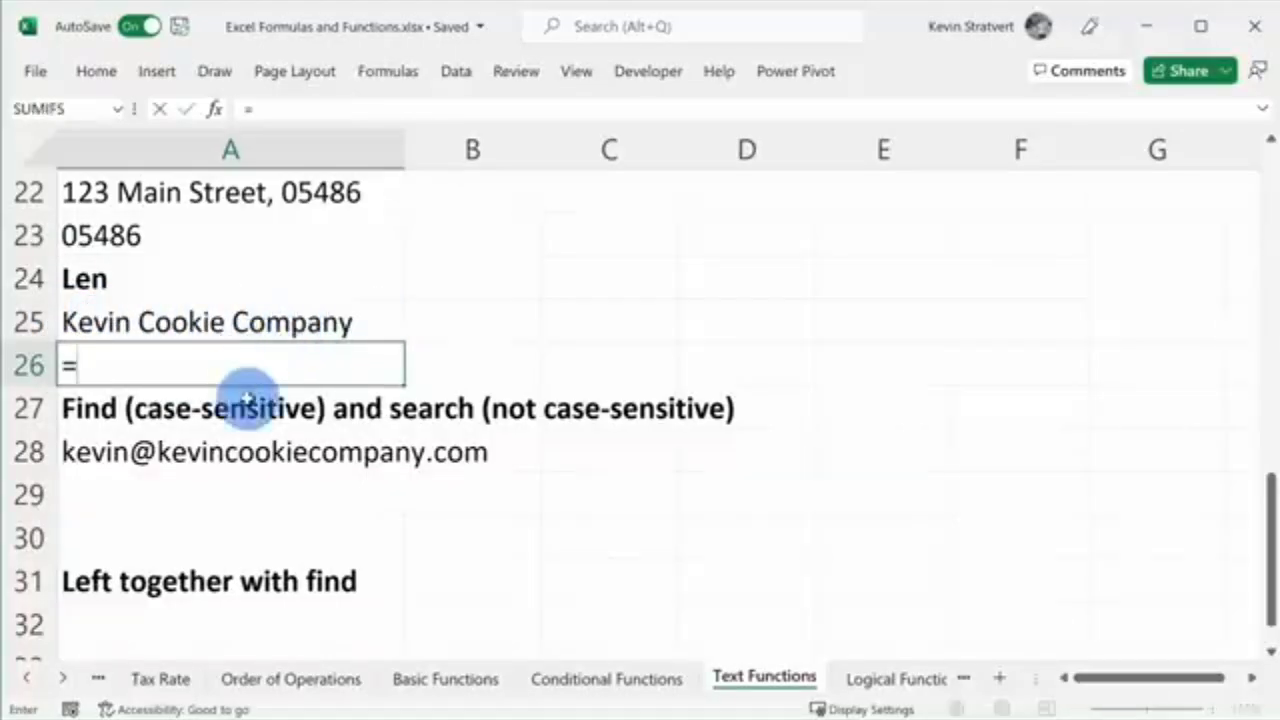
type("len(")
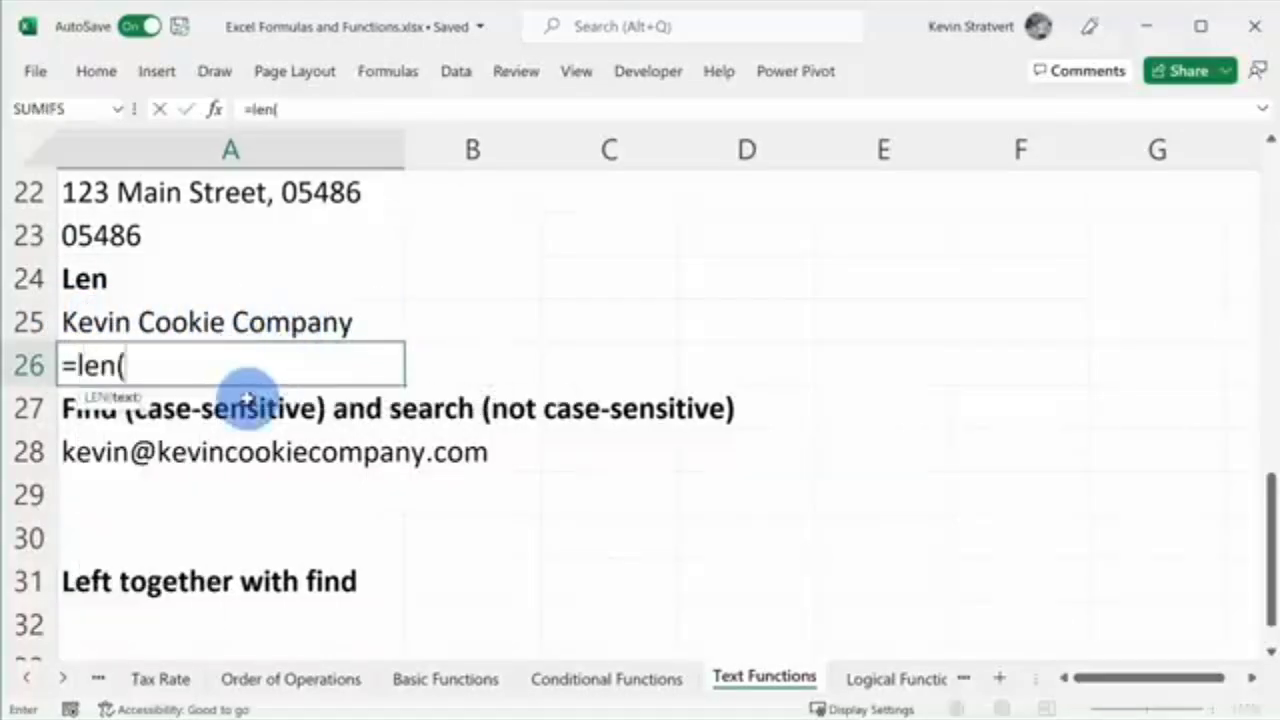
left_click(285, 311)
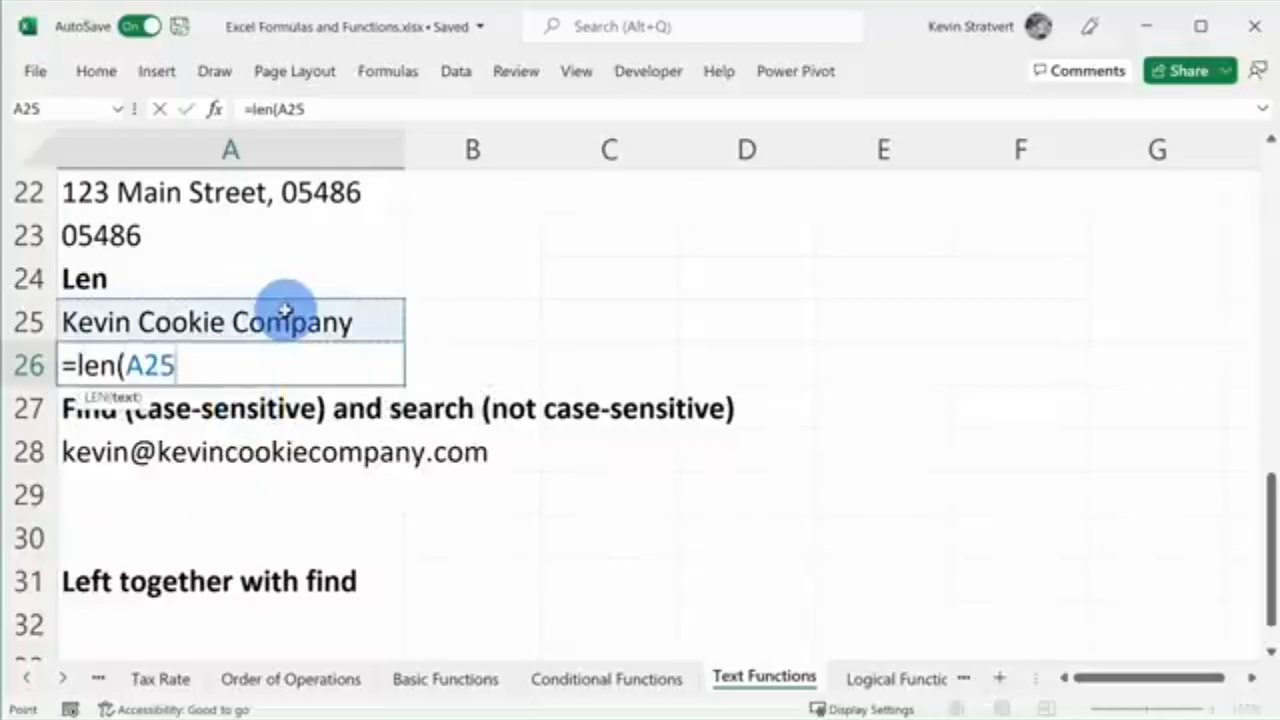
type(")")
key("Return")
left_click(337, 363)
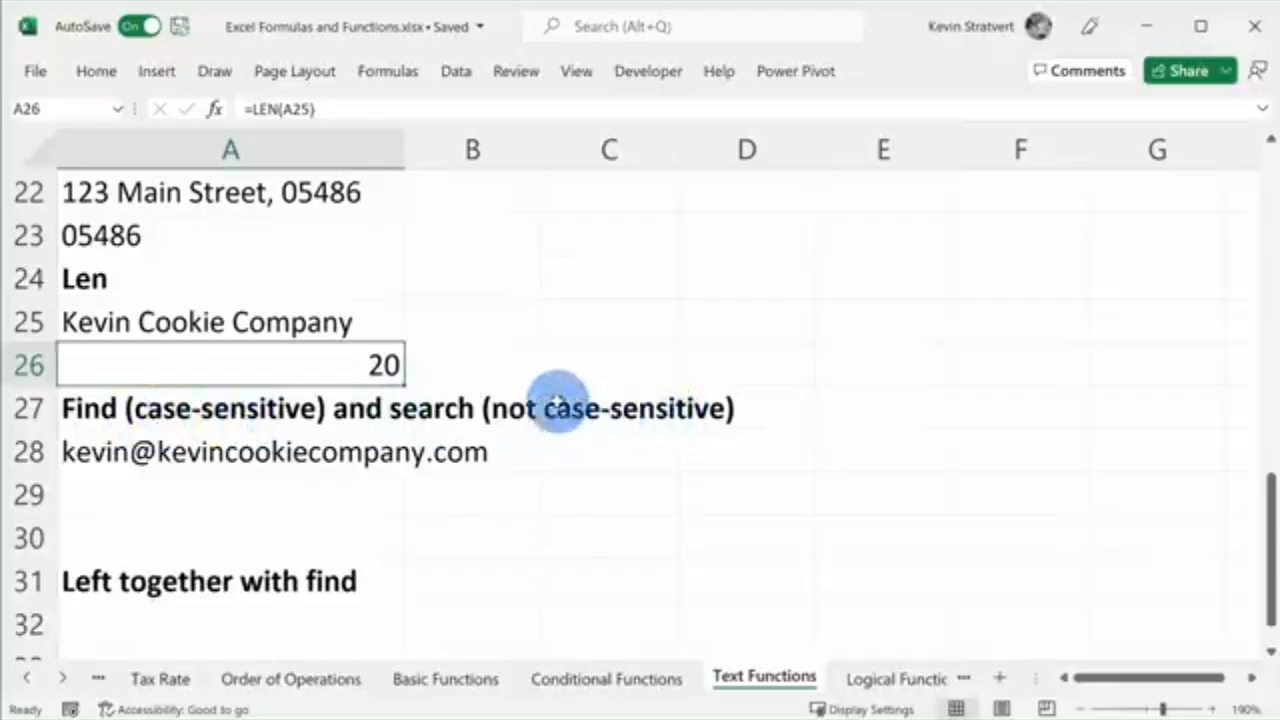
Enter =FIND("@",A28) in A29 to locate the @ sign within the e-mail address in A28
left_click(318, 436)
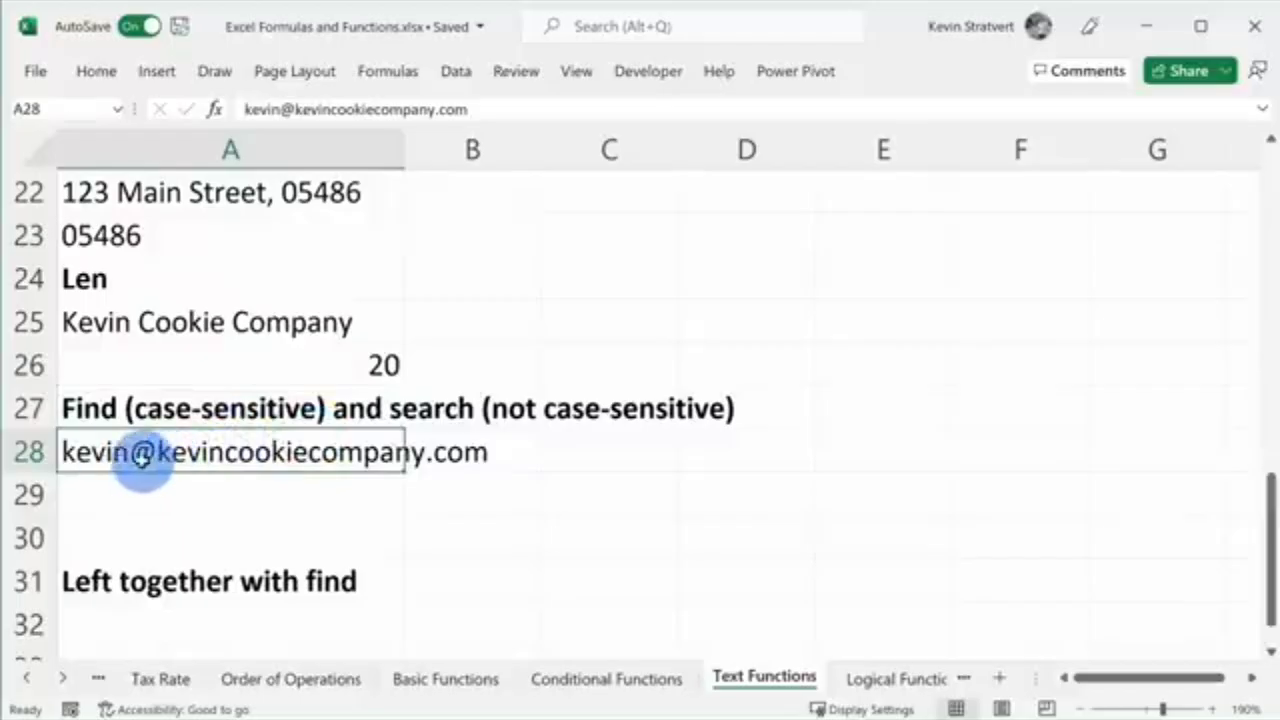
left_click(347, 487)
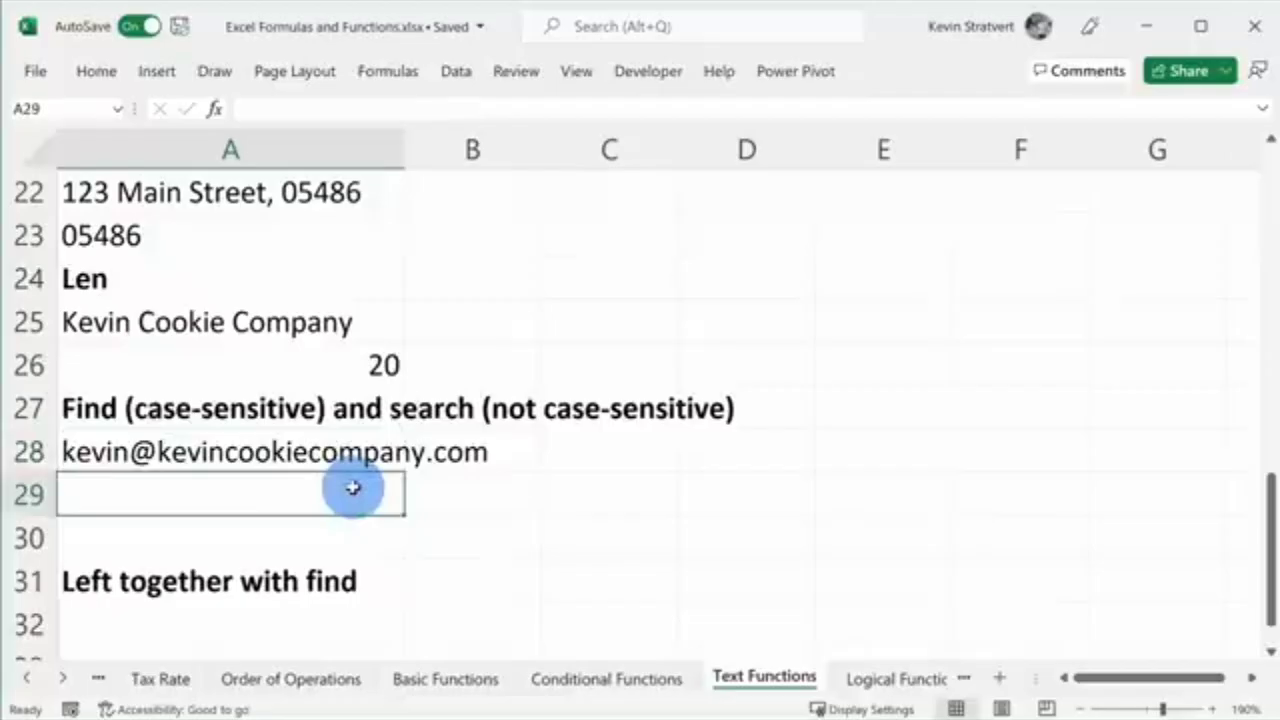
type("=")
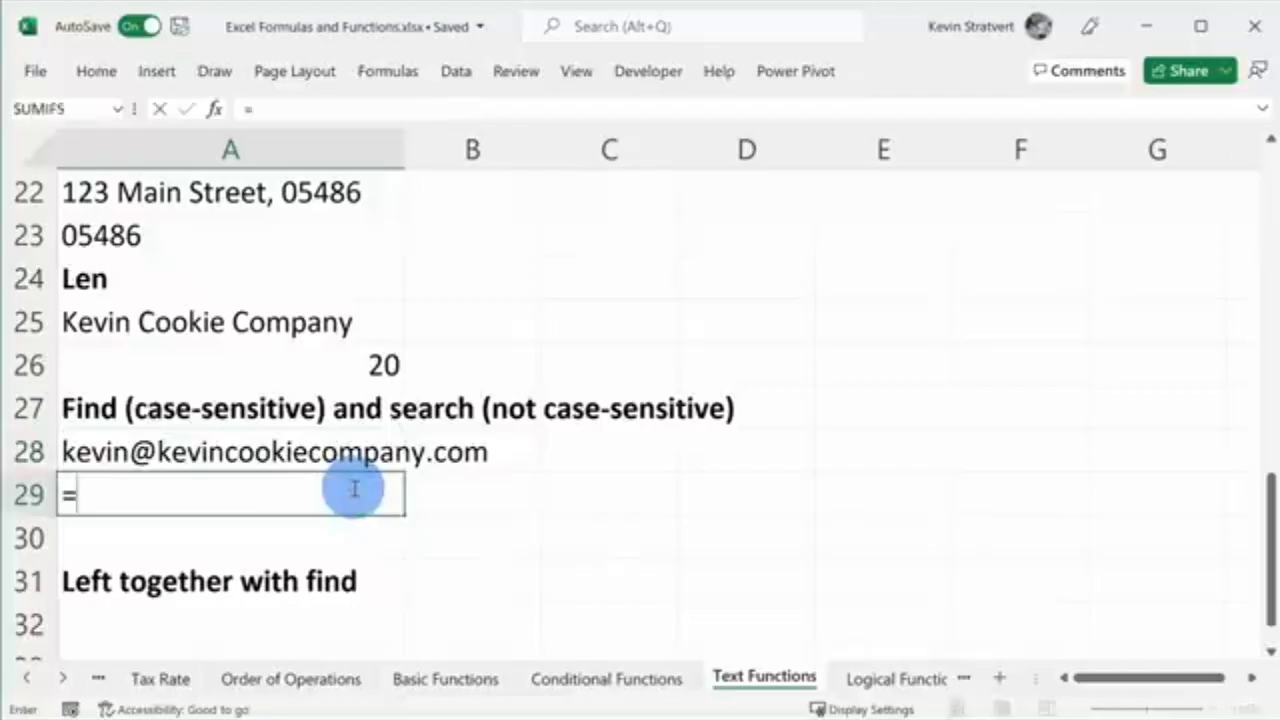
type("find")
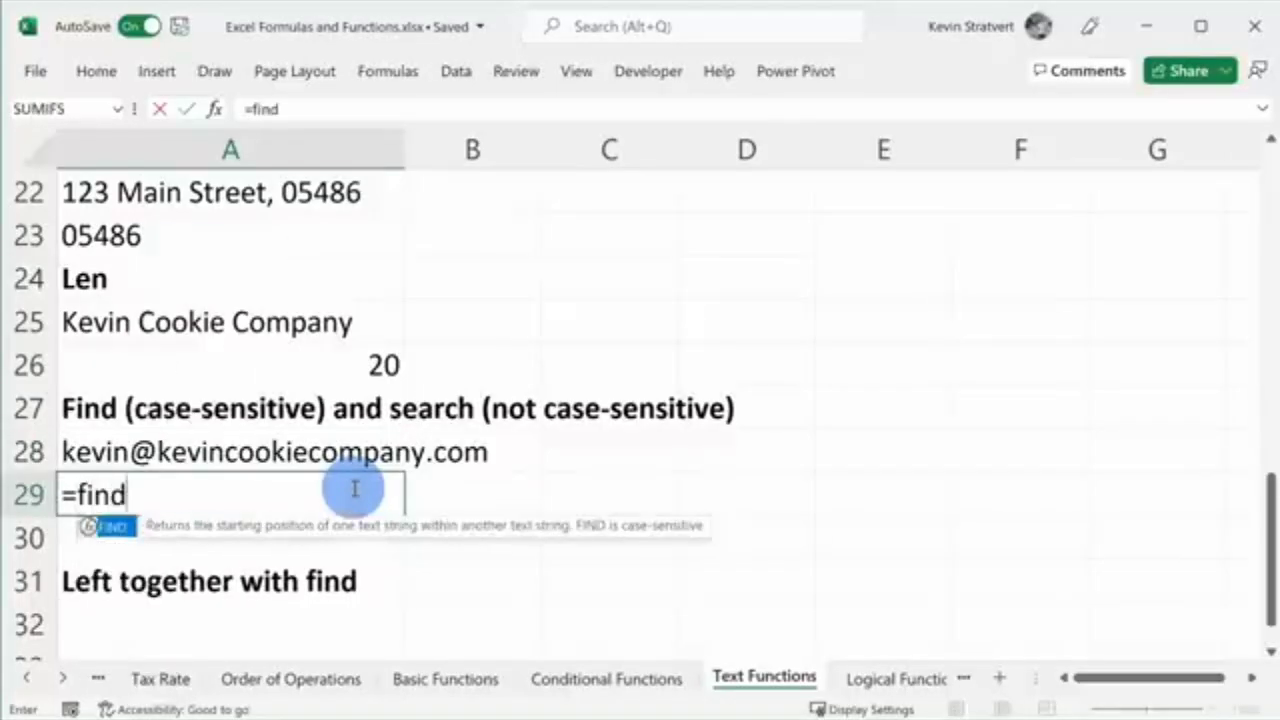
type("(\"@\",")
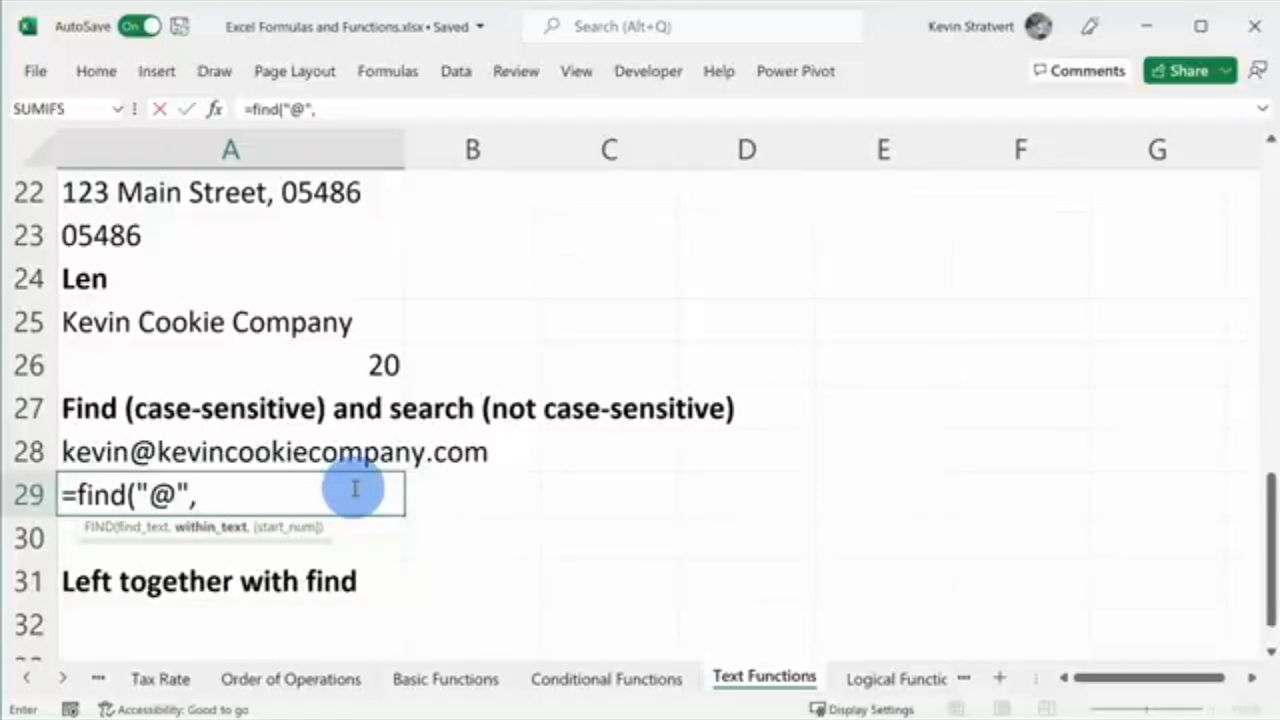
left_click(218, 456)
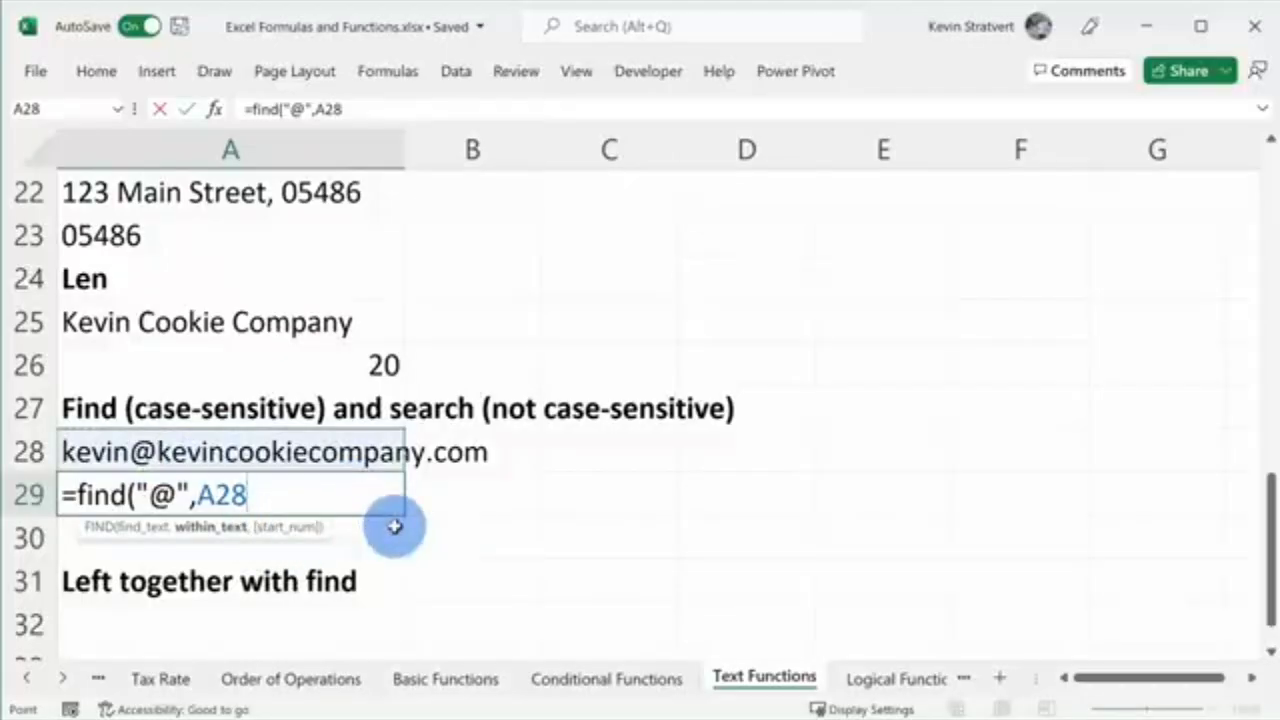
key("Return")
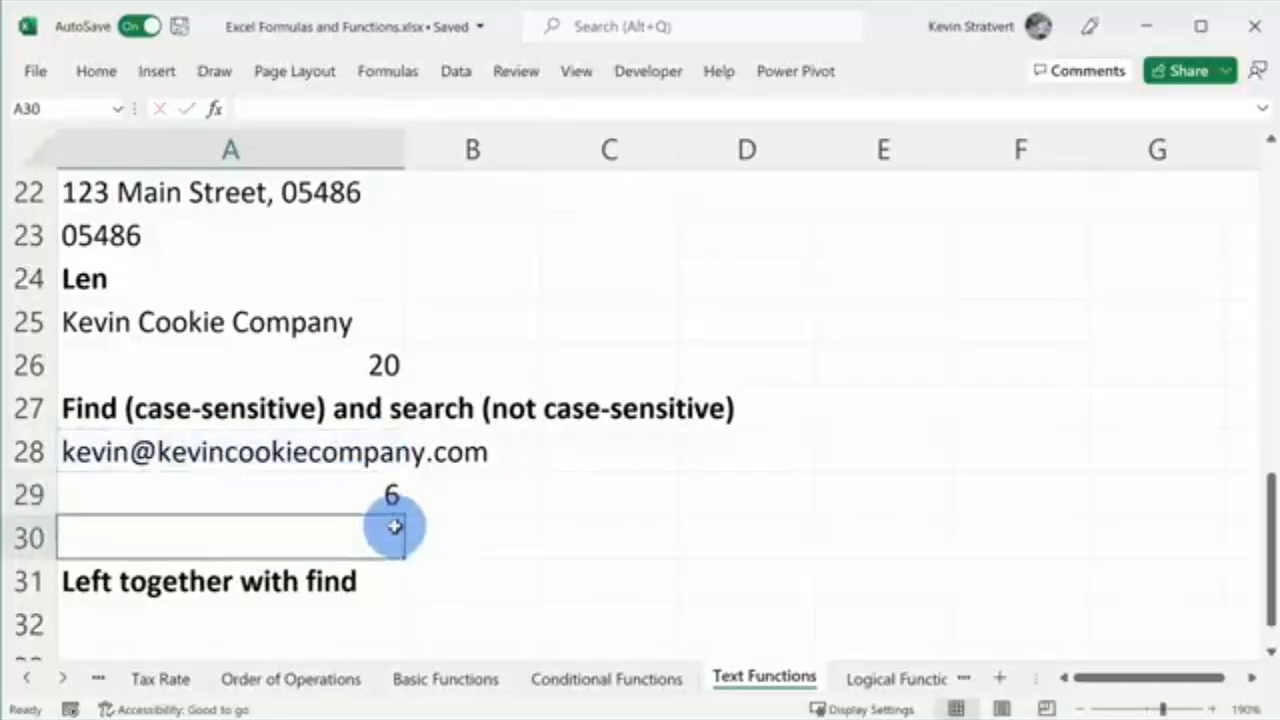
left_click(366, 497)
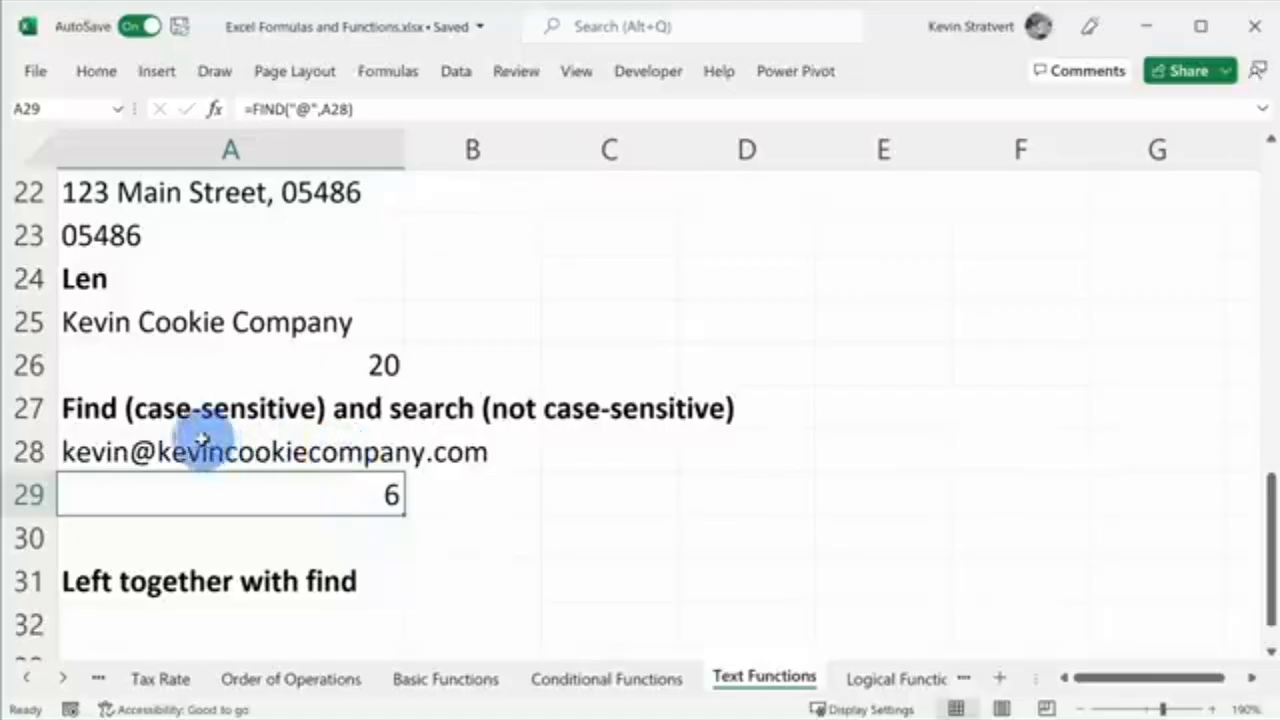
Enter =LEFT(A28,FIND("@",A28)) in A32 to extract the start of the e-mail address through the @ sign
scroll(157, 450, "down", 1)
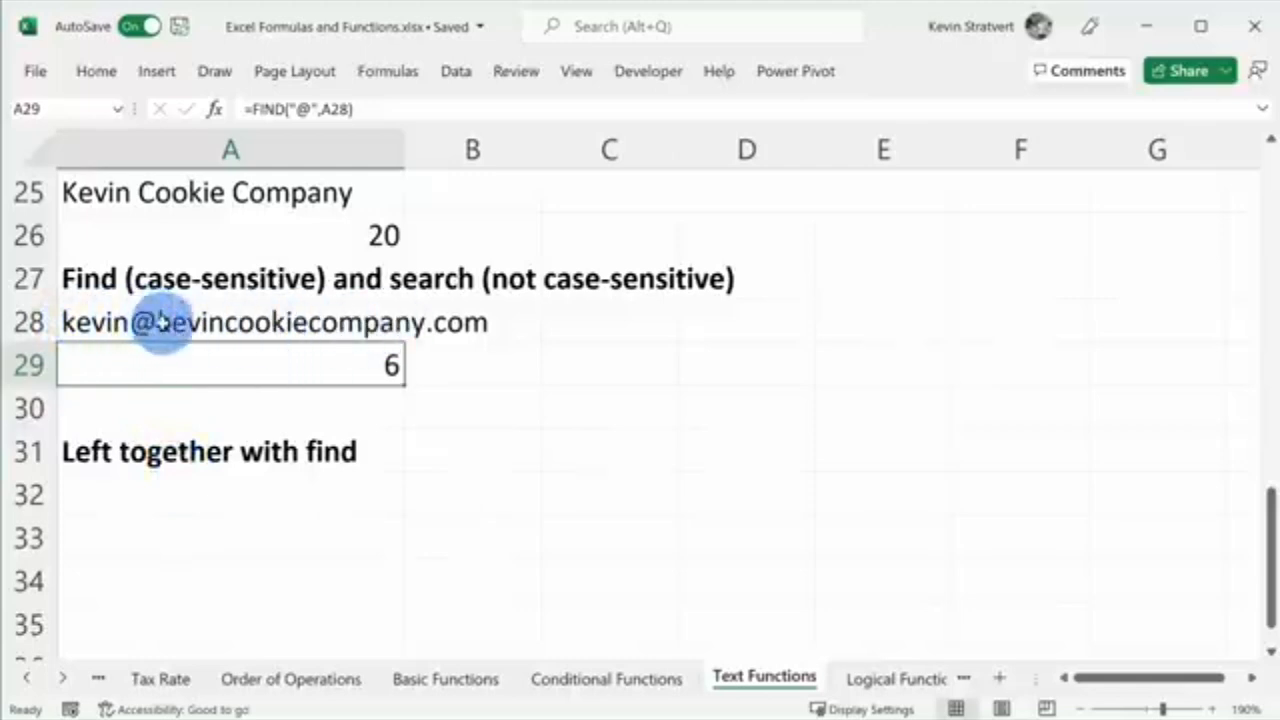
left_click(214, 491)
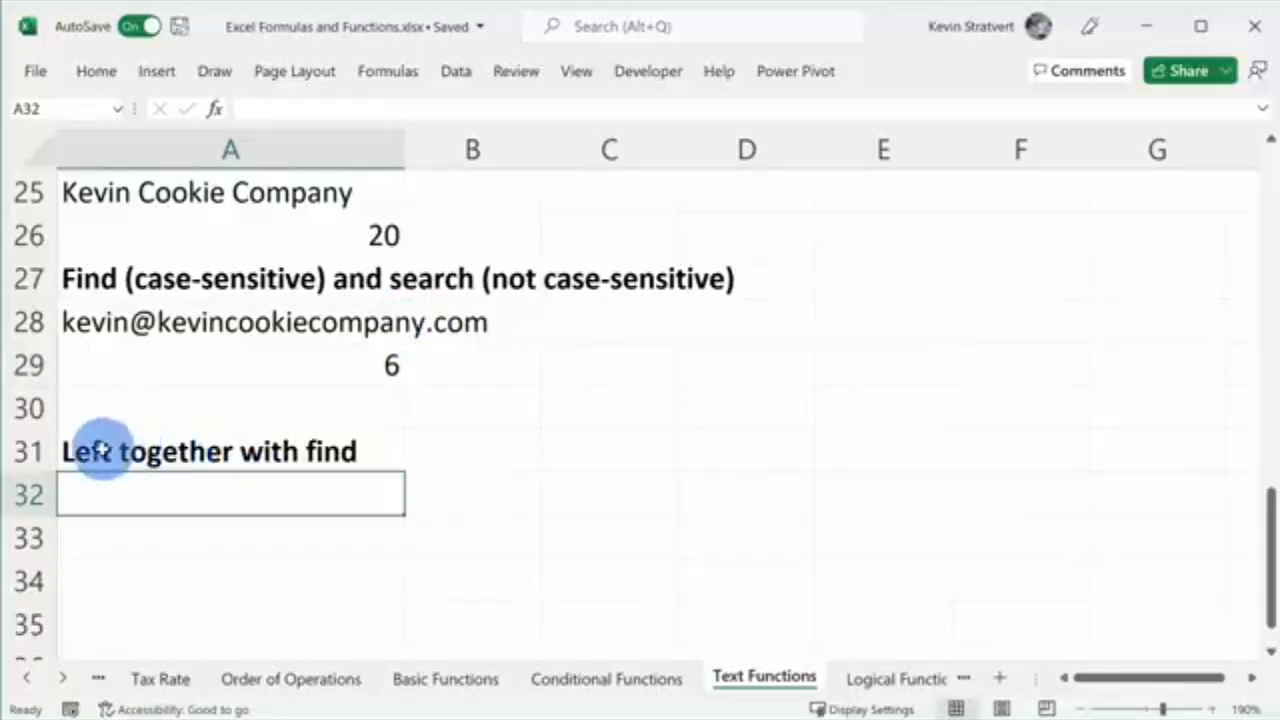
left_click(199, 447)
left_click(220, 486)
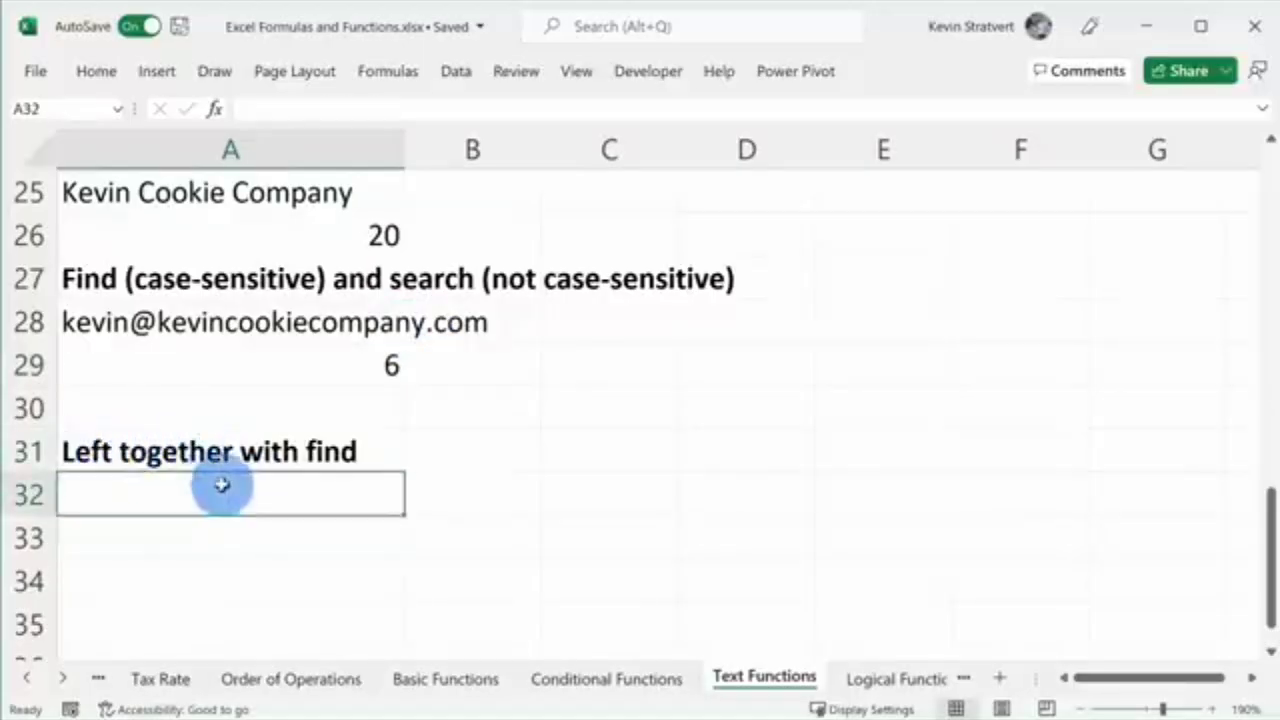
type("=")
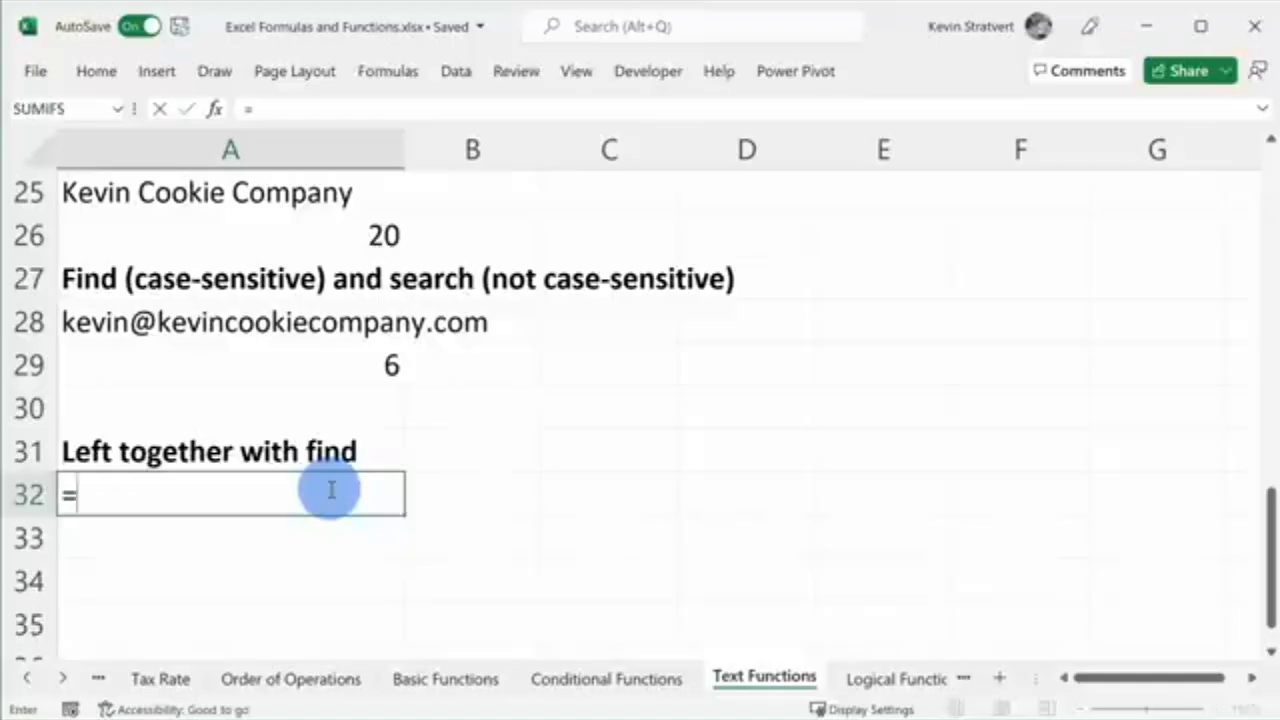
type("left(")
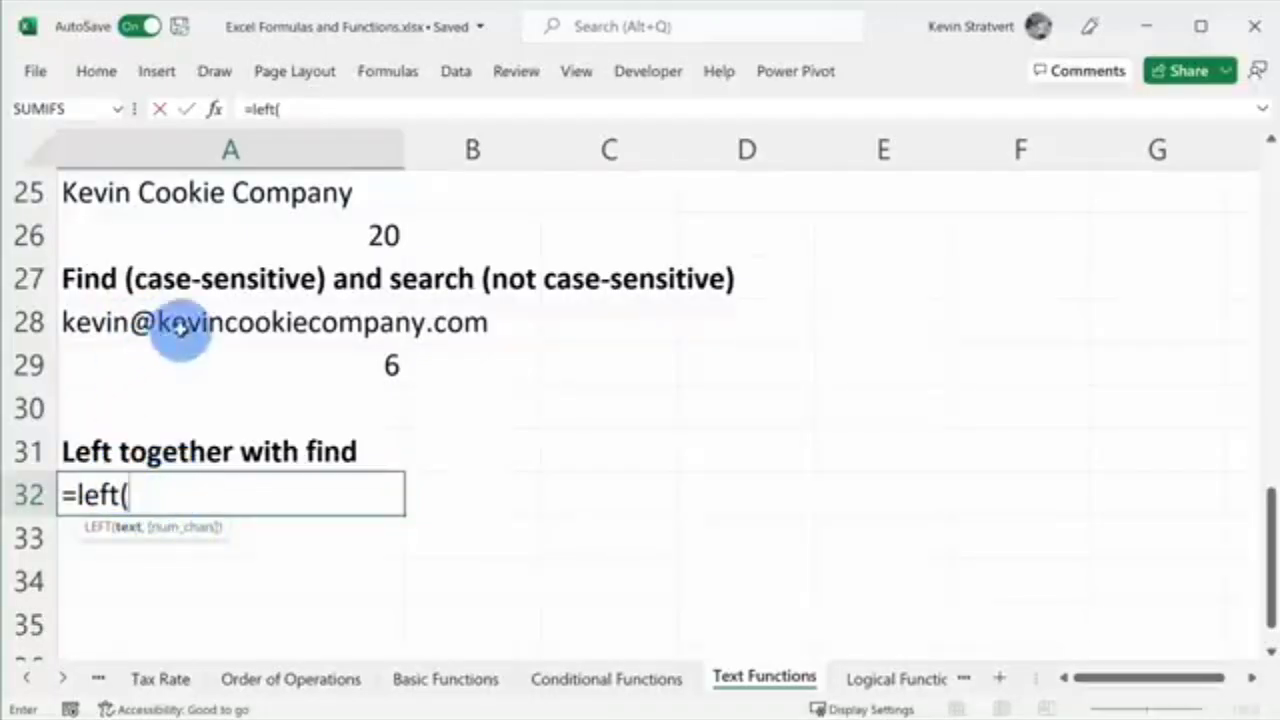
left_click(171, 323)
type(",")
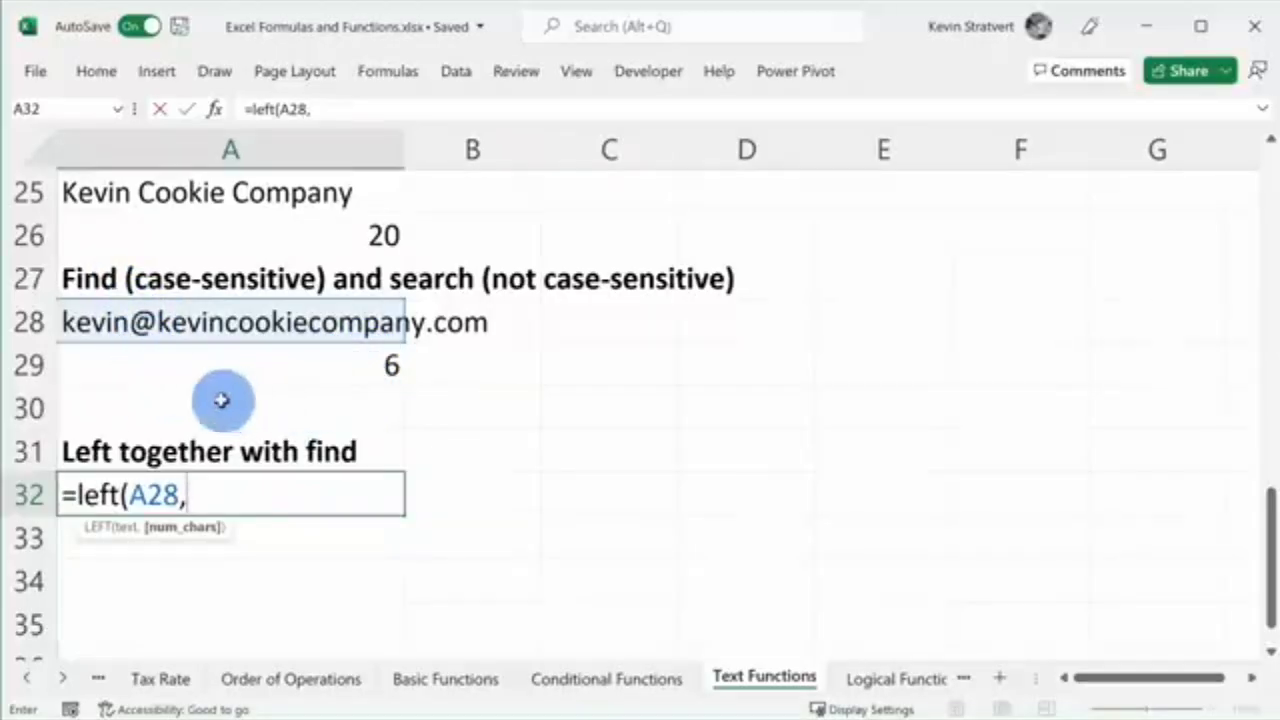
type("find(\"@")
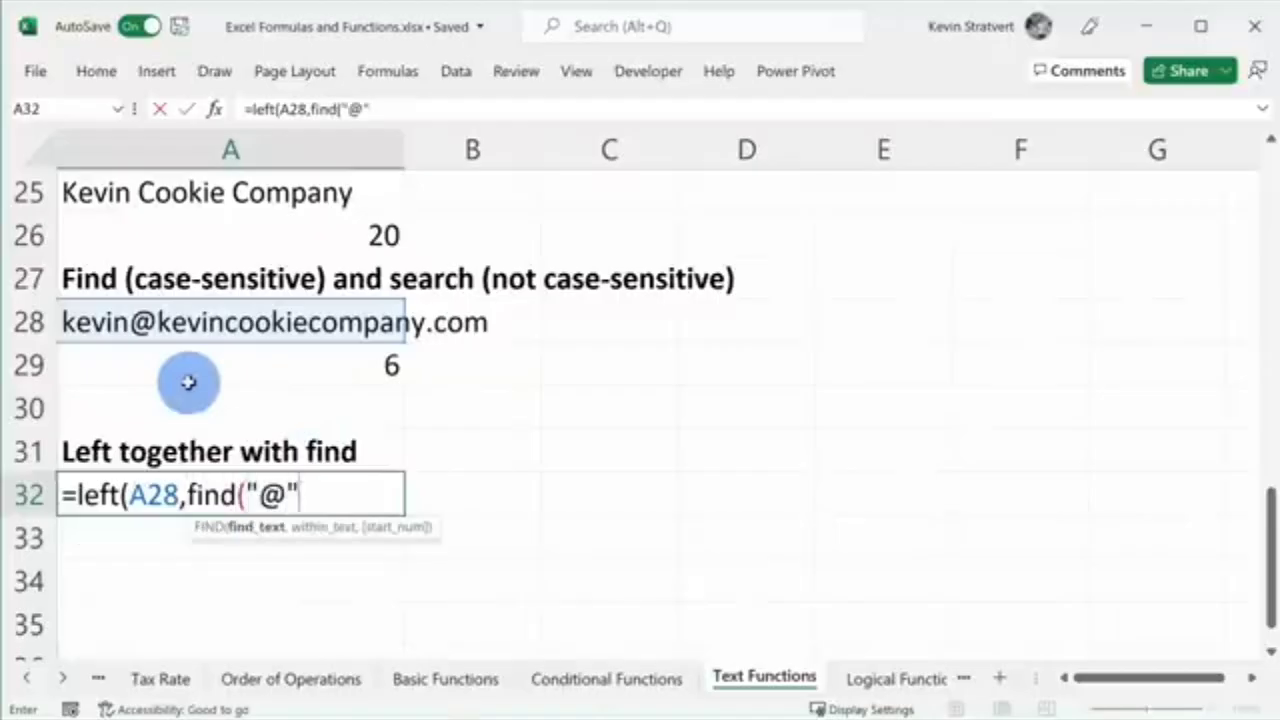
type(",")
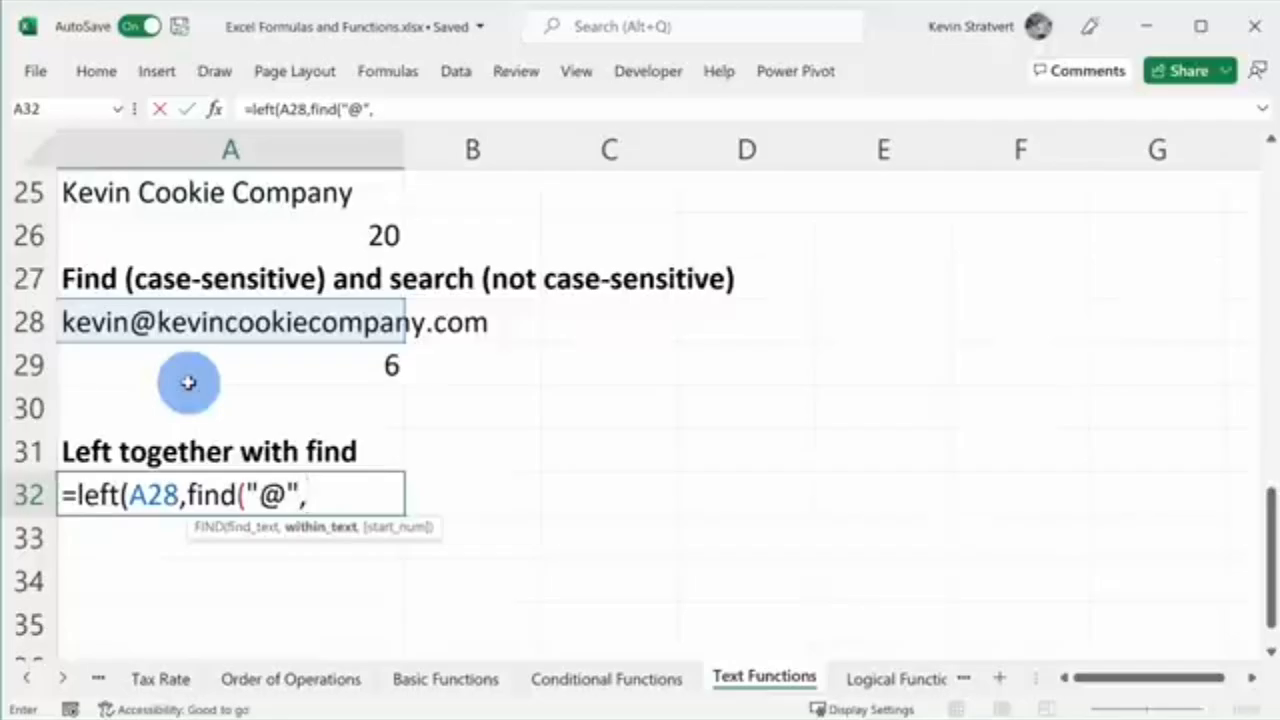
left_click(238, 322)
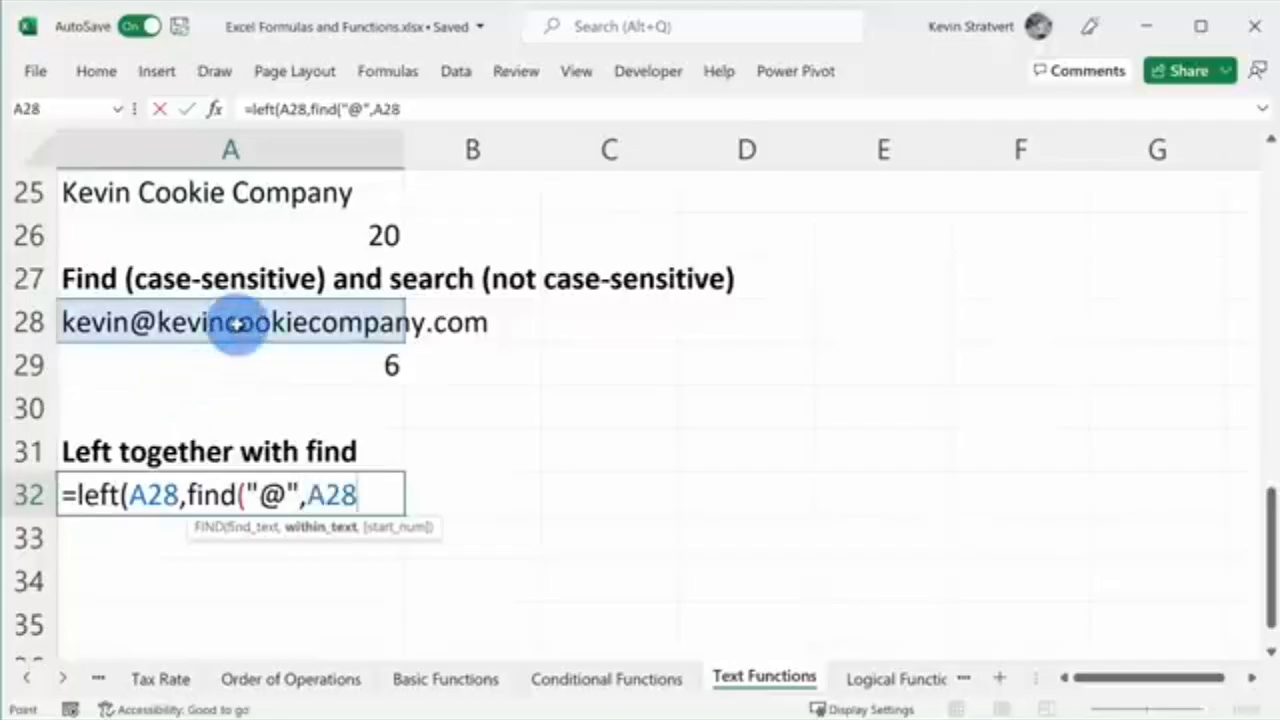
type(")")
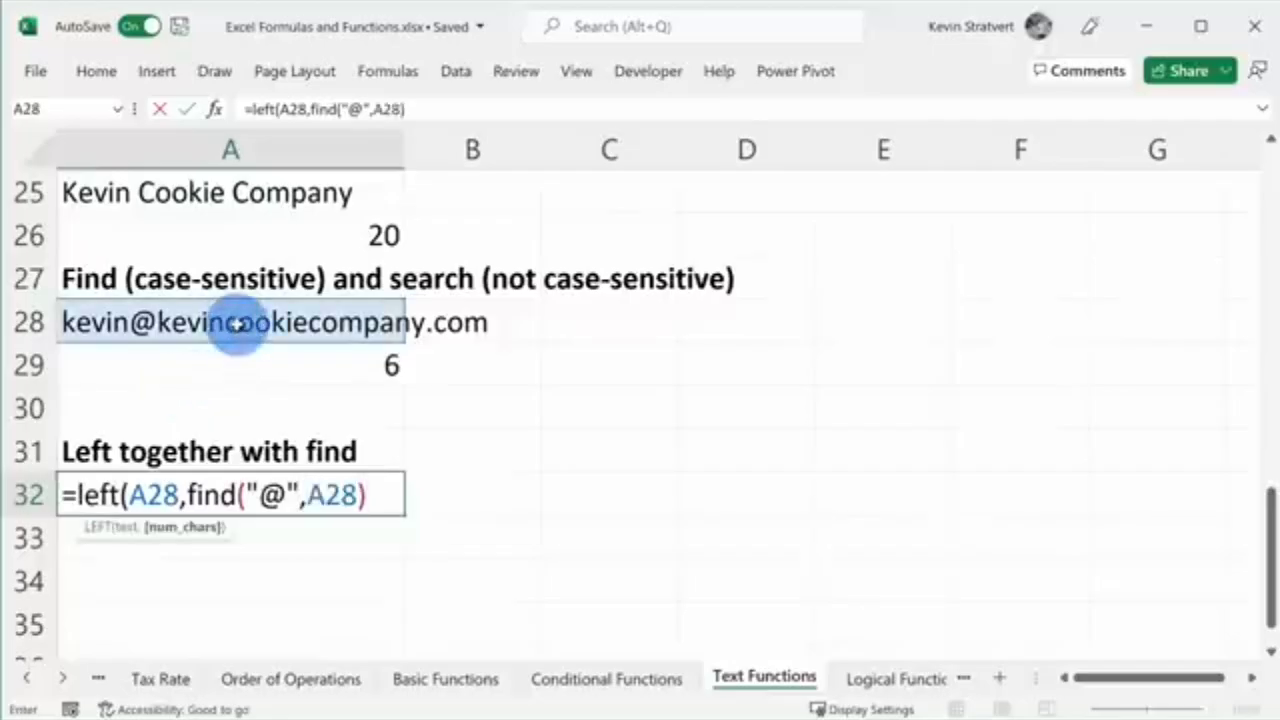
type(")")
key("Return")
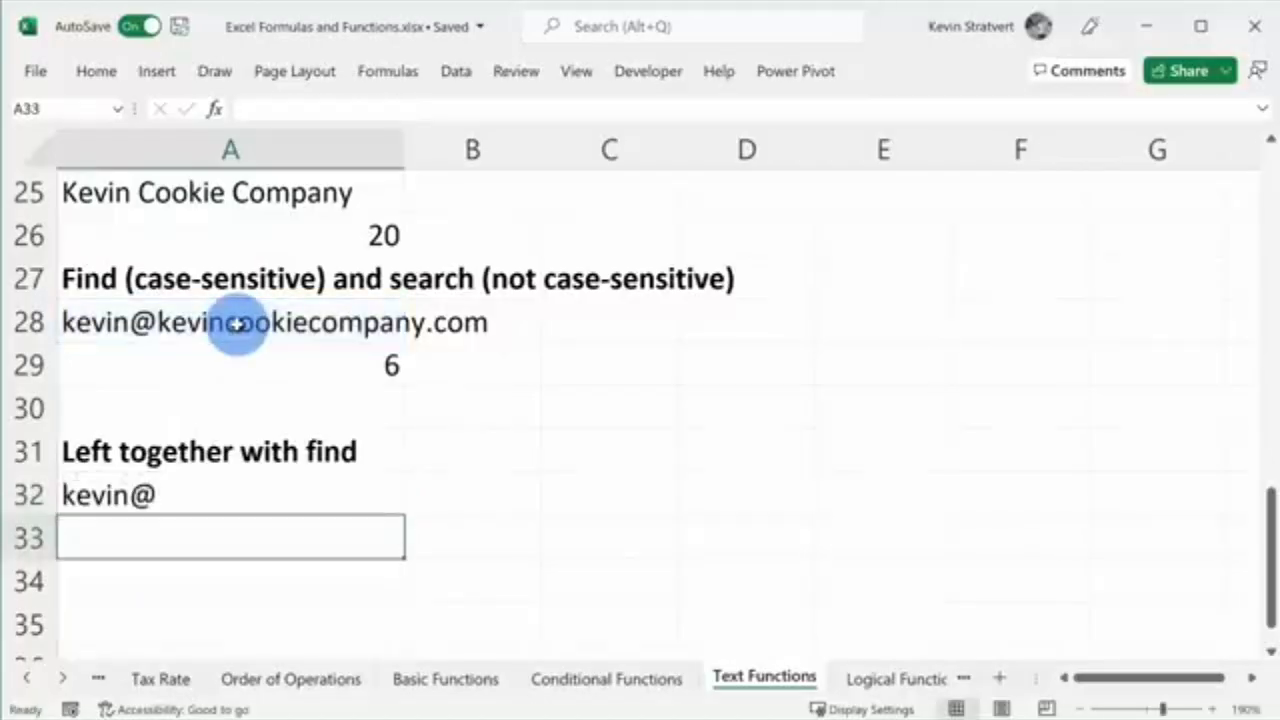
Subtract 1 from the FIND result in A32's formula so the extracted text excludes the @ sign
left_click(160, 496)
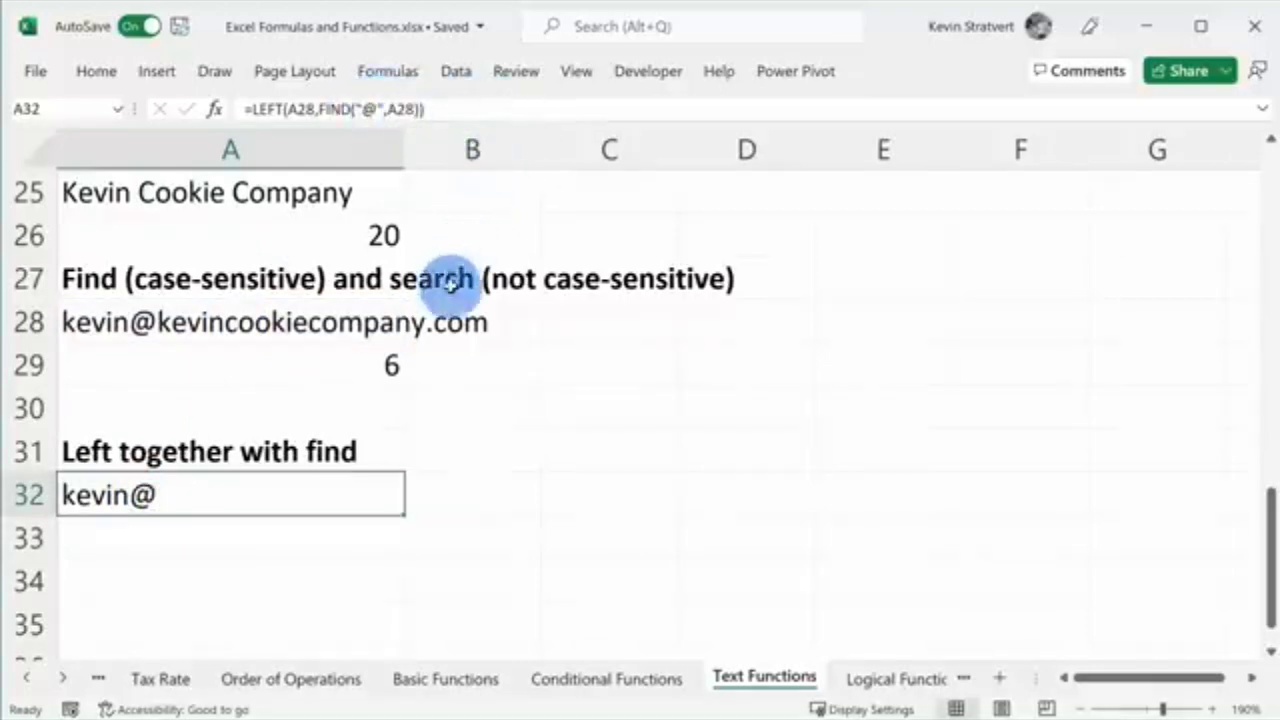
left_click(415, 108)
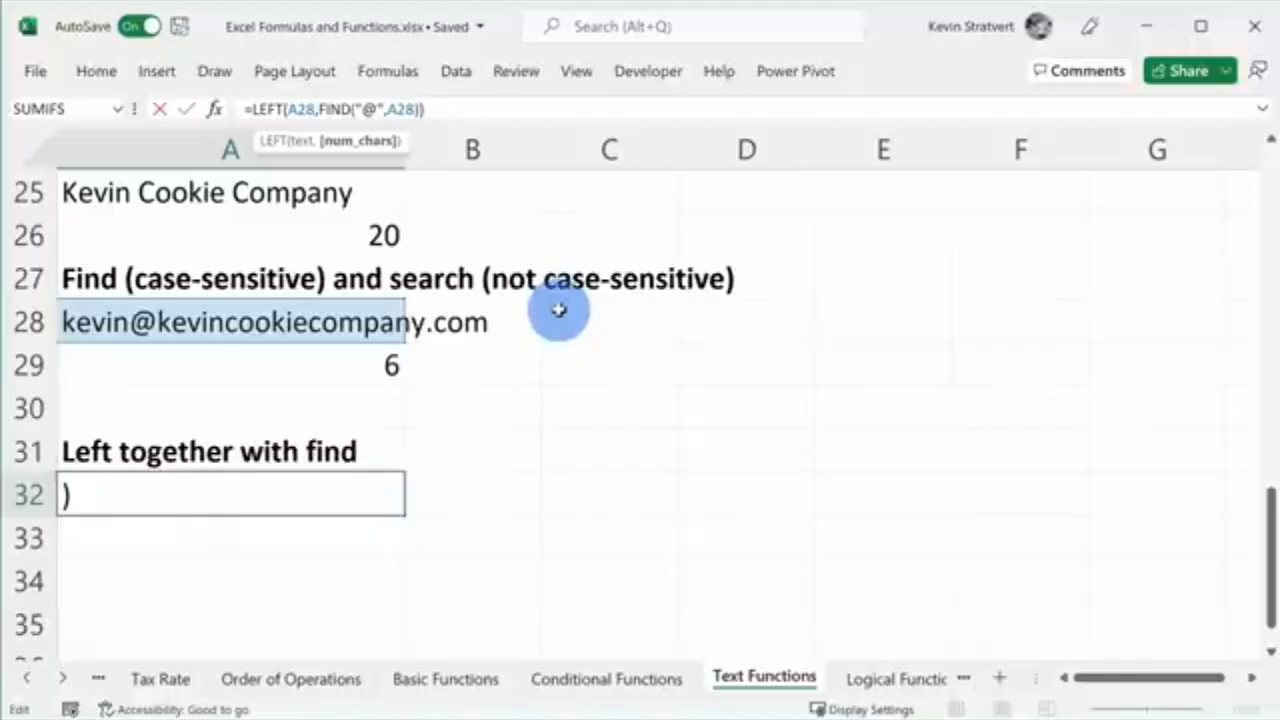
type("-1")
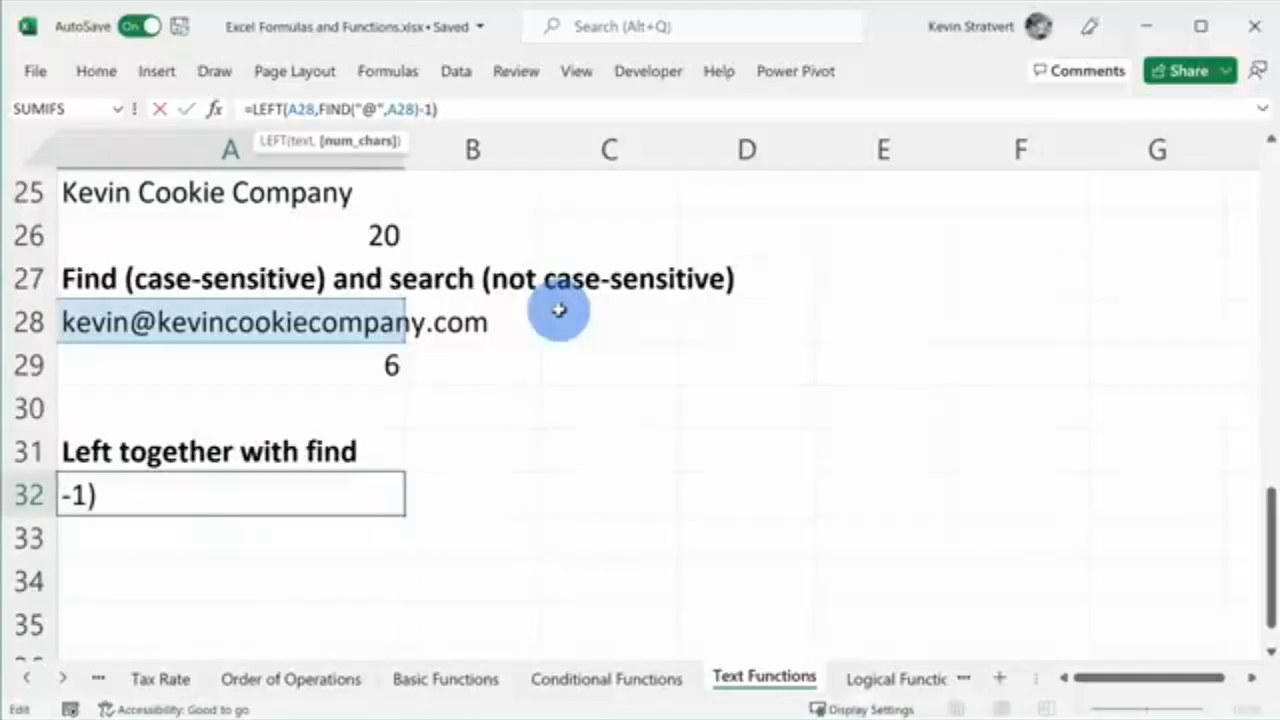
key("Return")
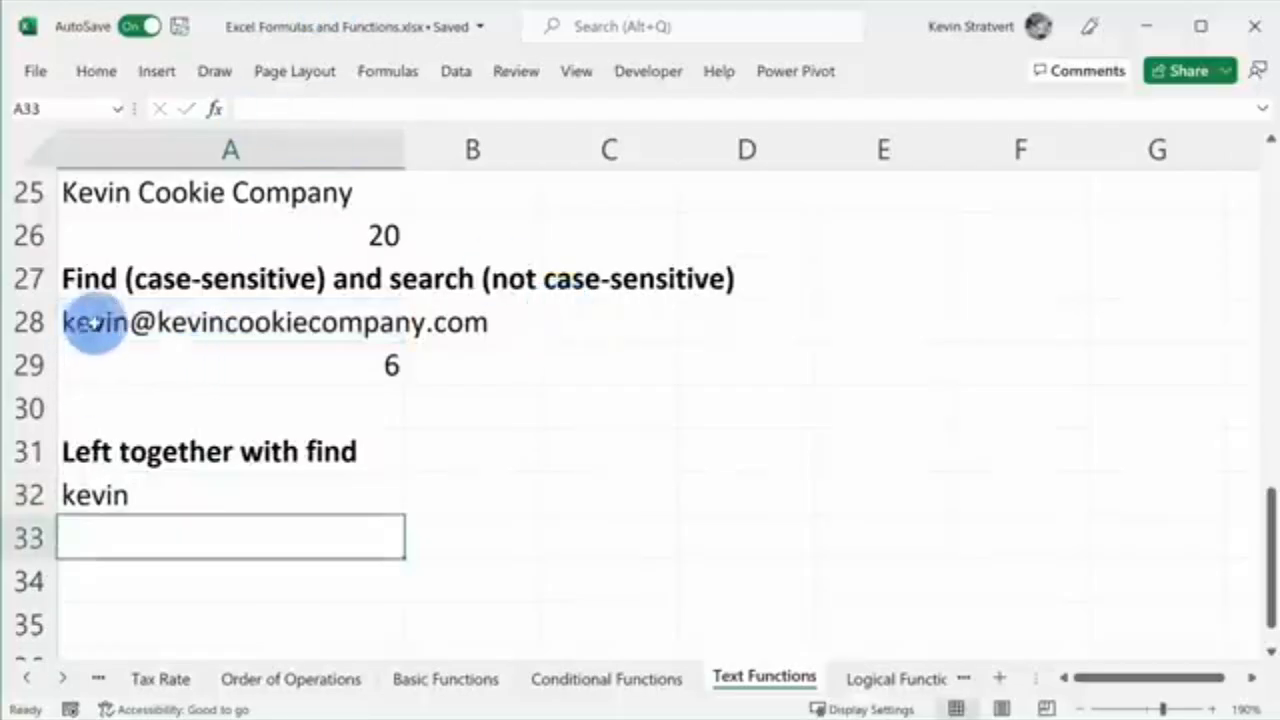
Replace the name before the @ sign in A28 with a different first name and check the formula in A32
left_click(124, 321)
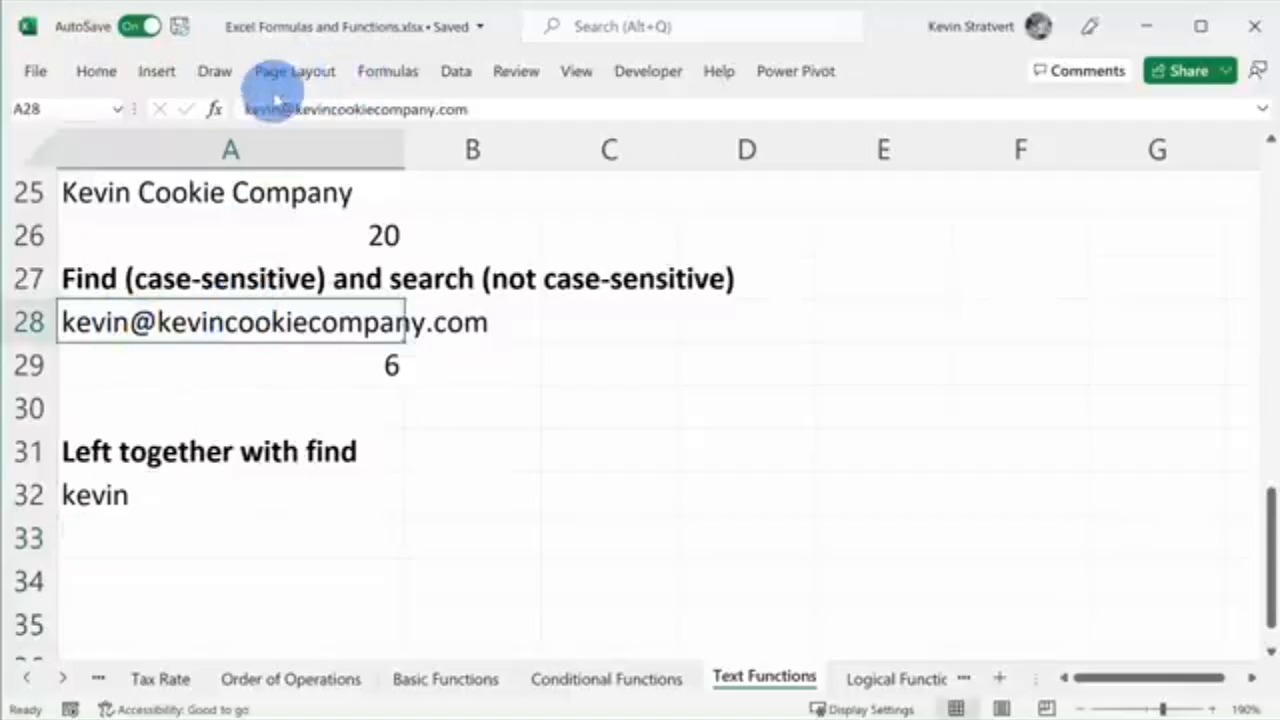
left_click_drag(280, 108, 220, 108)
type("sue")
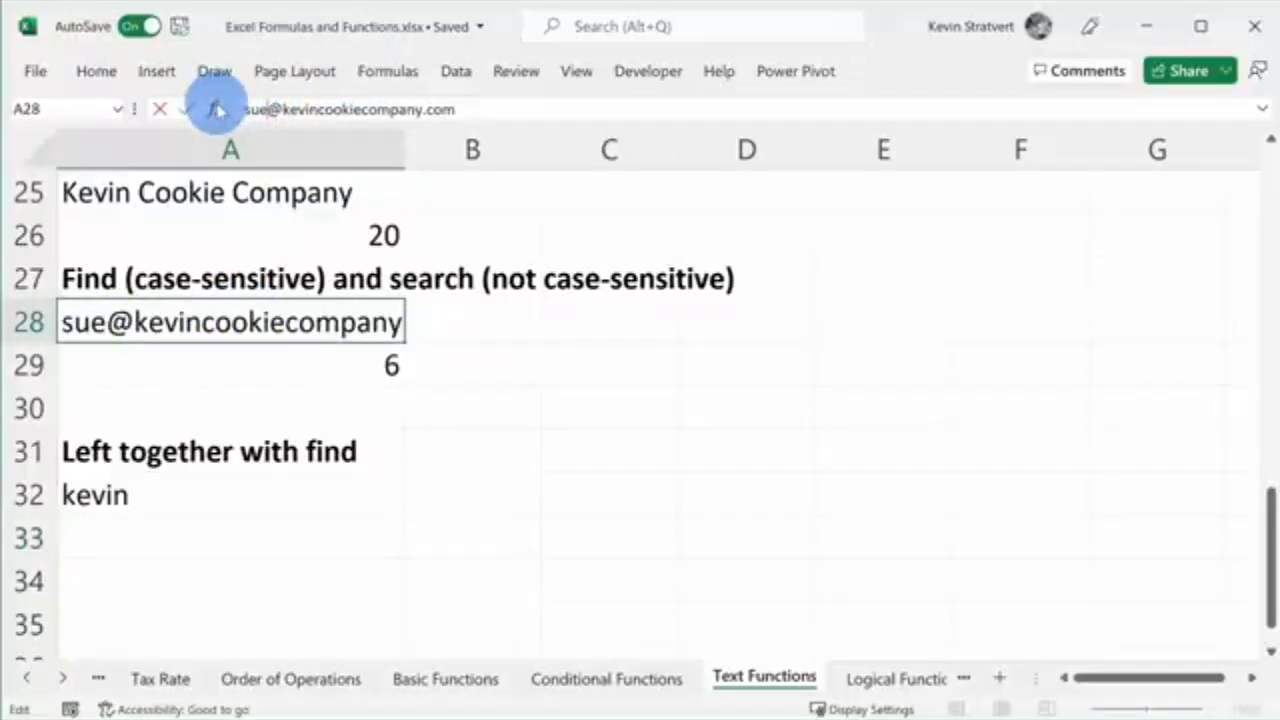
key("Return")
key("Down")
key("Down")
key("Down")
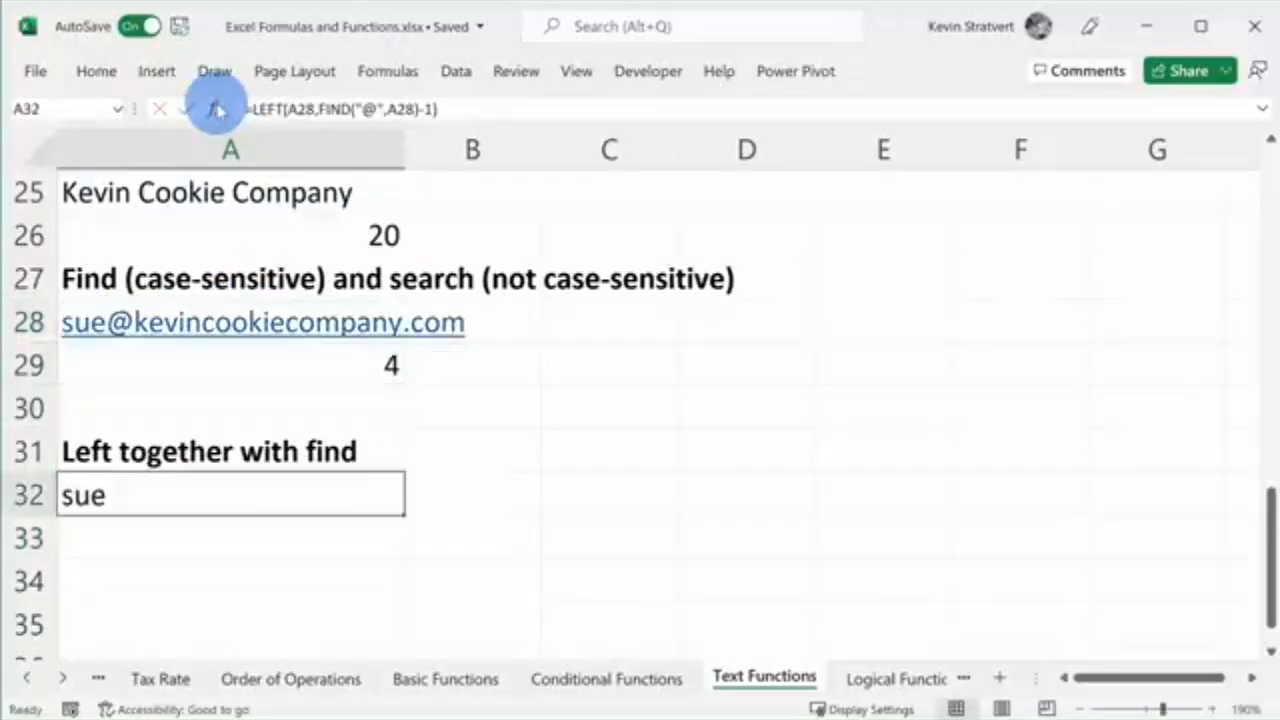
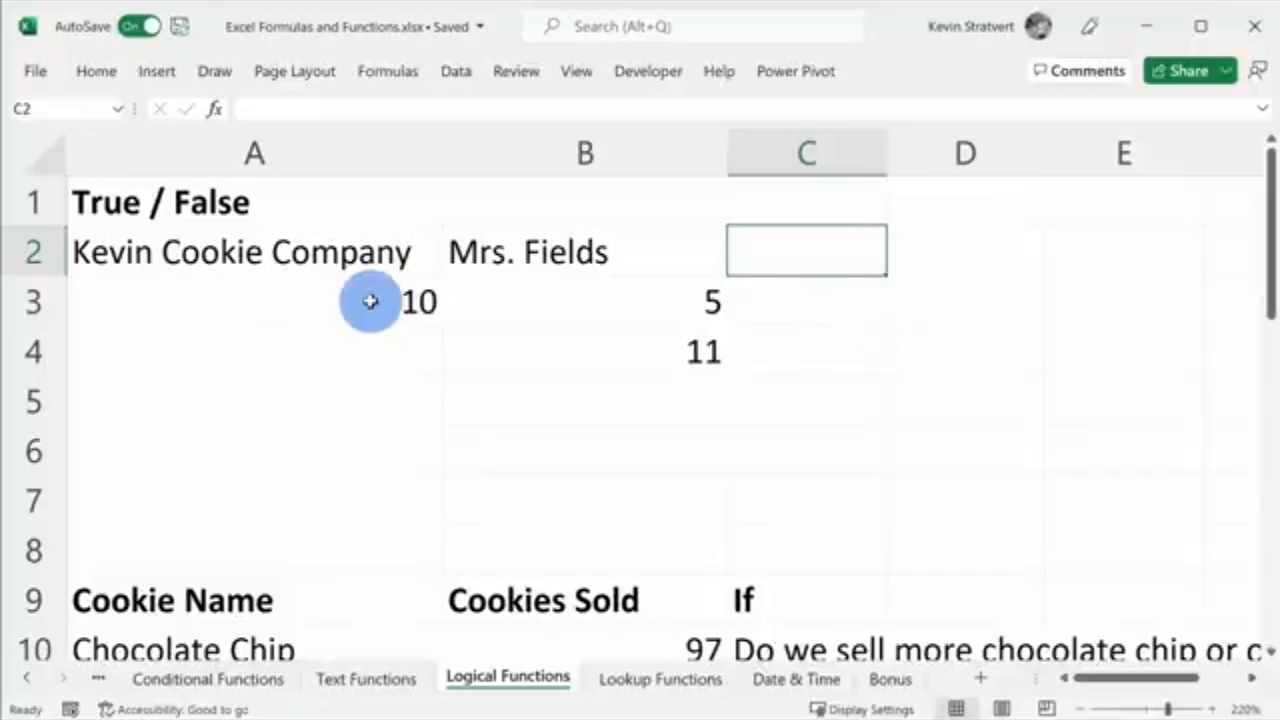
Enter =A2=B2 in C2 of the Logical Functions sheet to test whether the two company names match
type("=")
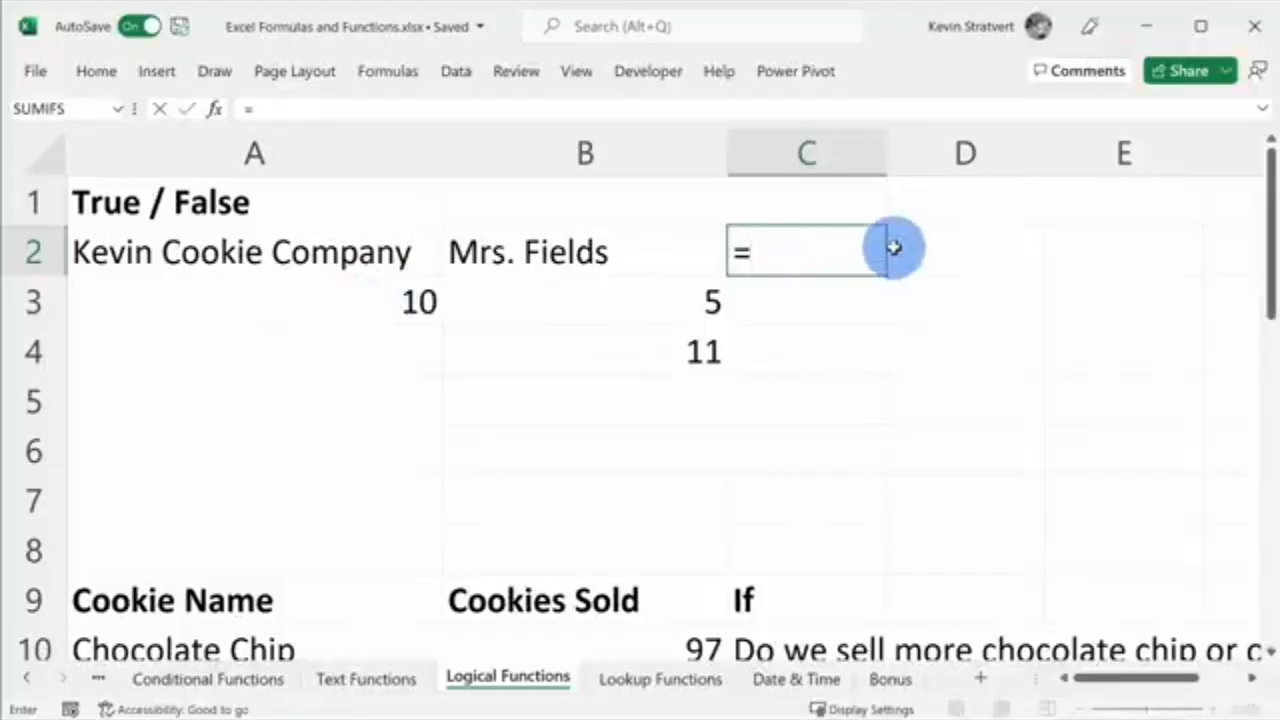
left_click(355, 250)
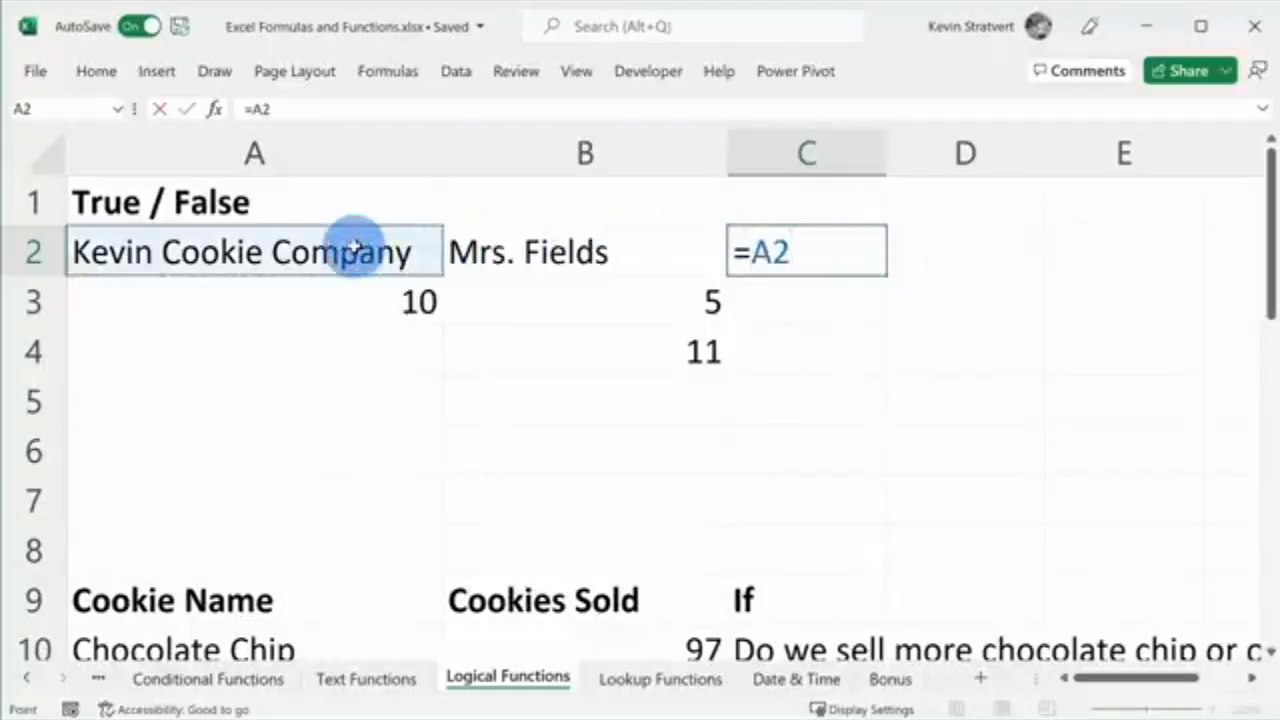
type("=")
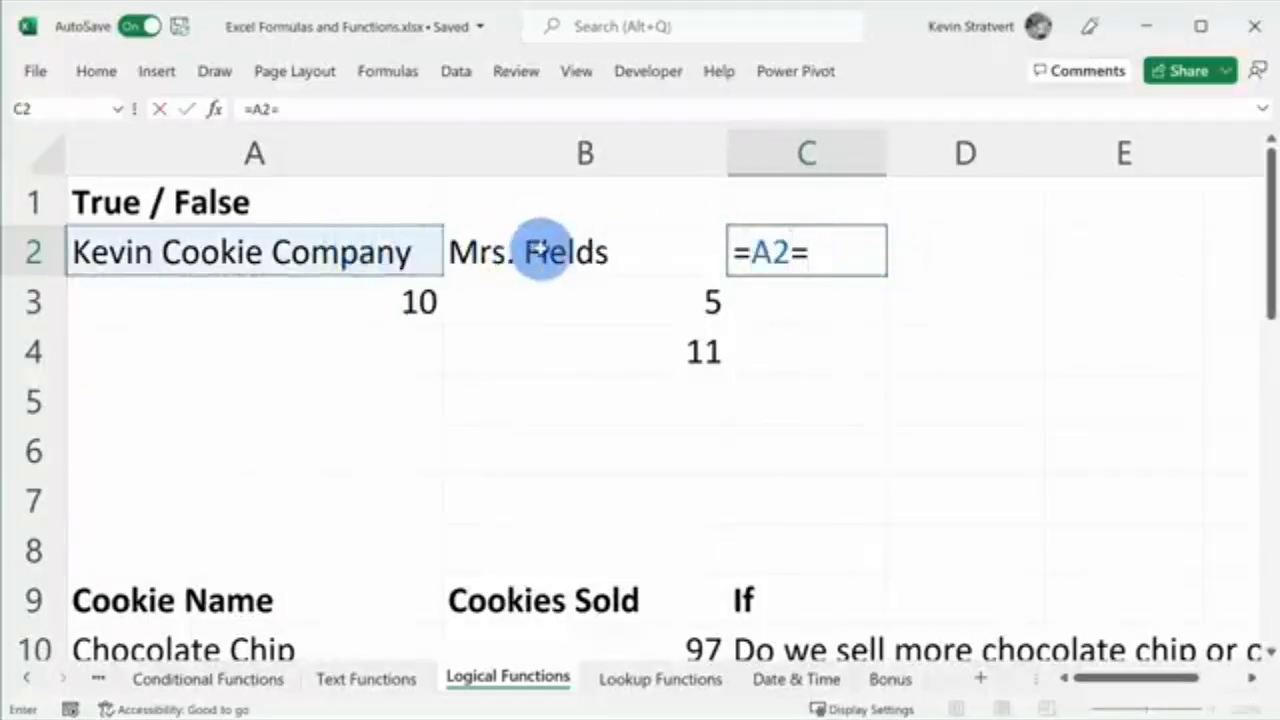
left_click(541, 251)
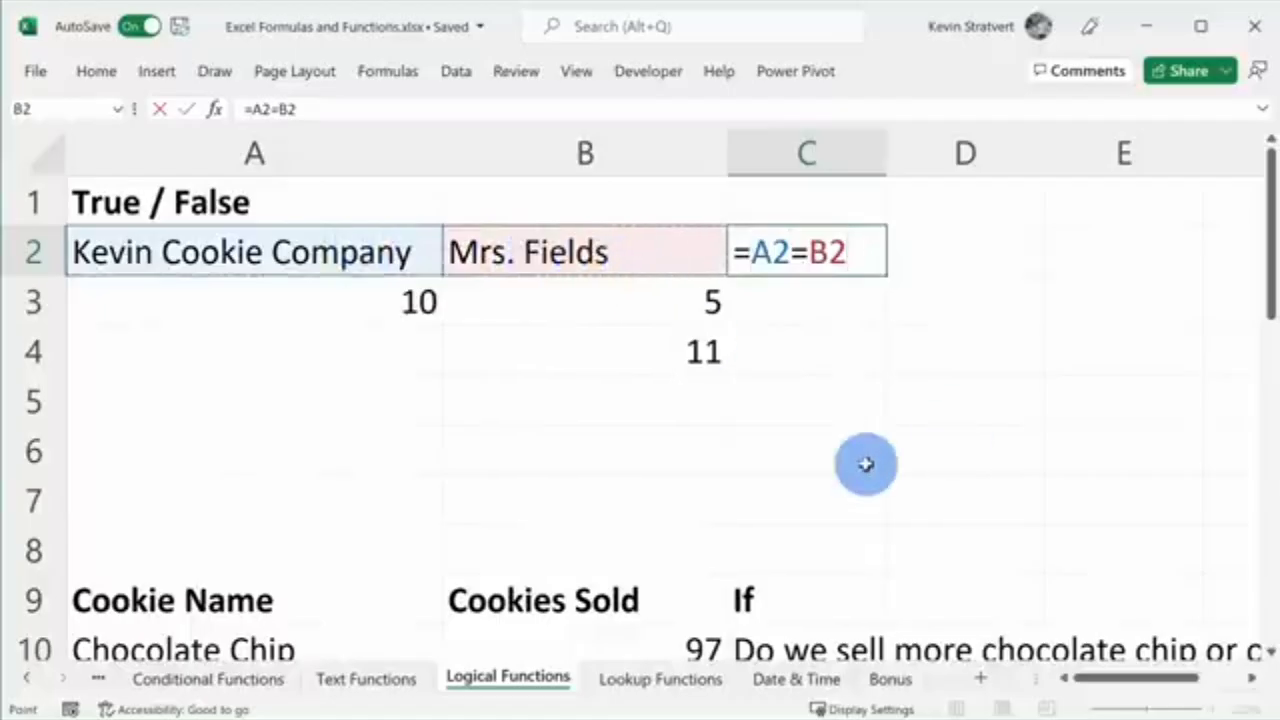
key("Return")
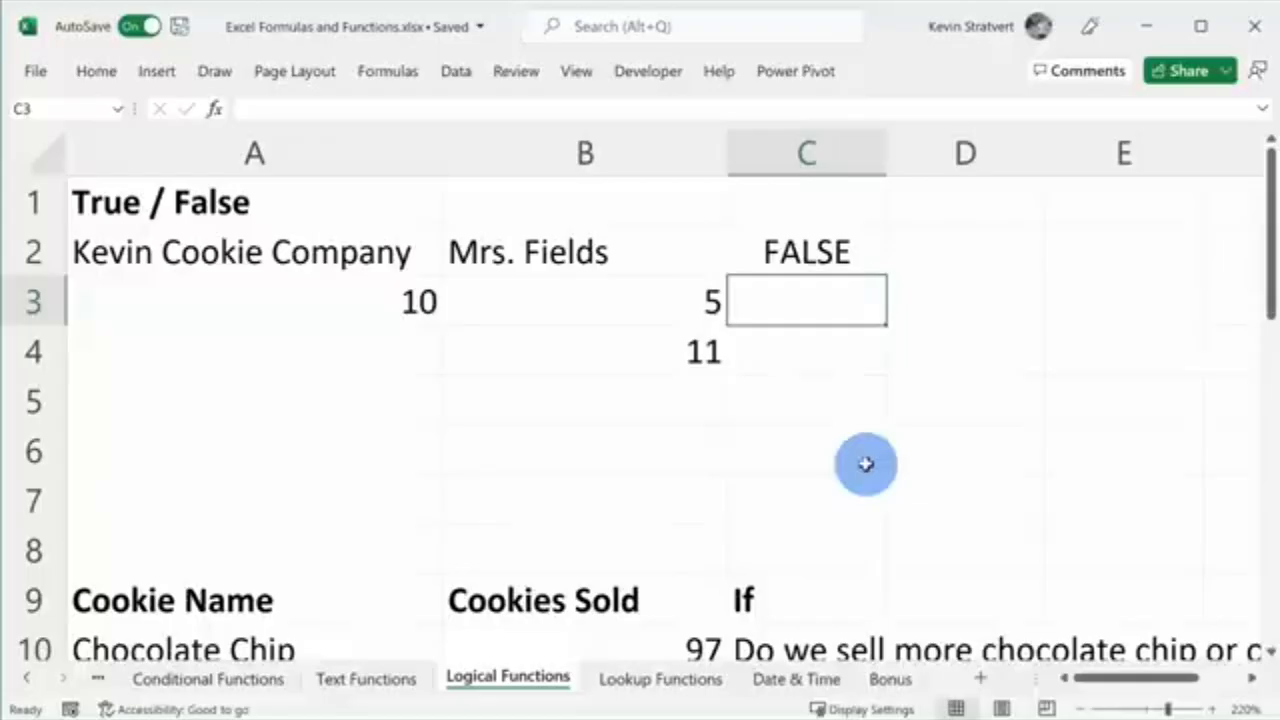
left_click(848, 243)
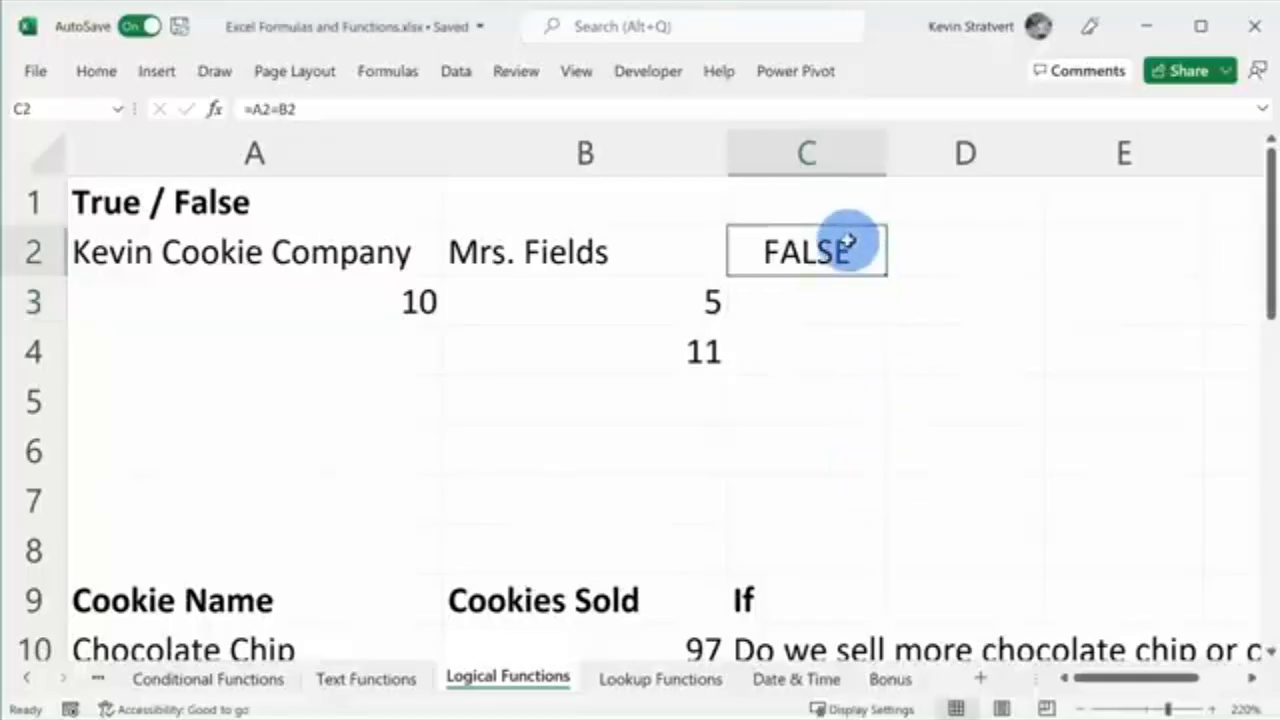
Enter =A3=B3 in C3 to test whether the two numbers in row 3 are equal
left_click(809, 294)
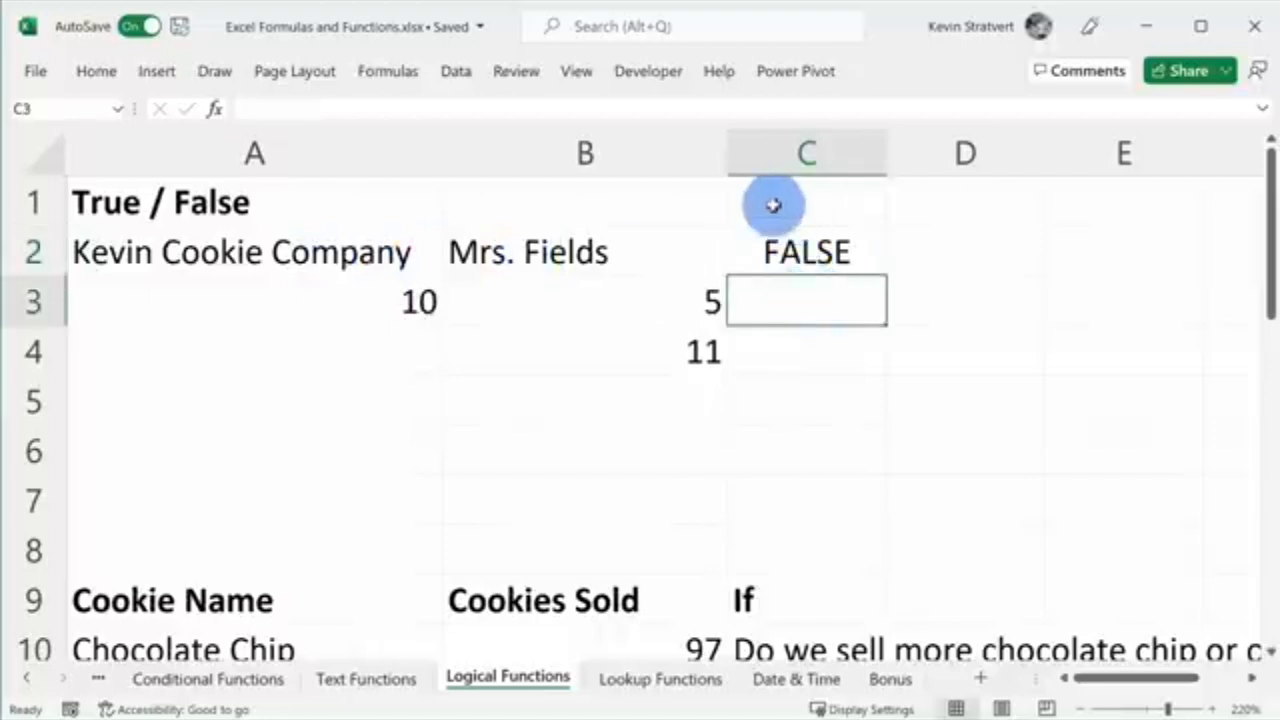
type("=")
left_click(386, 294)
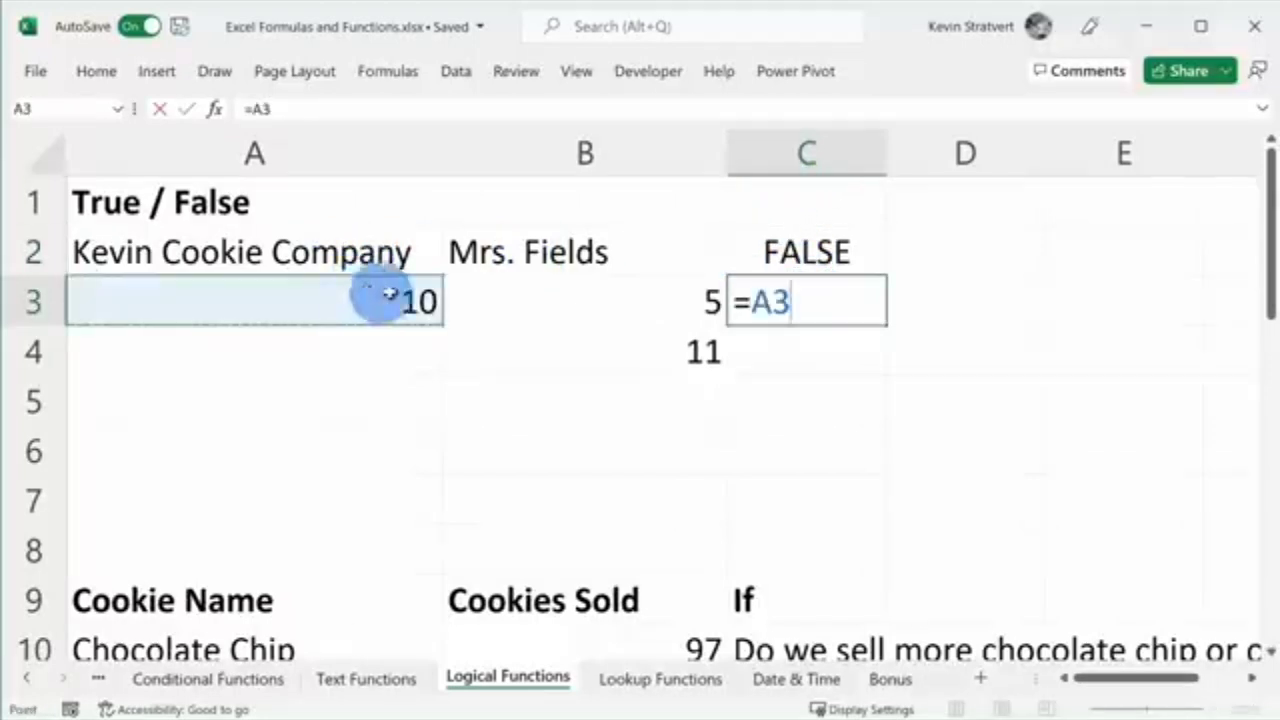
type("=")
left_click(588, 294)
key("Return")
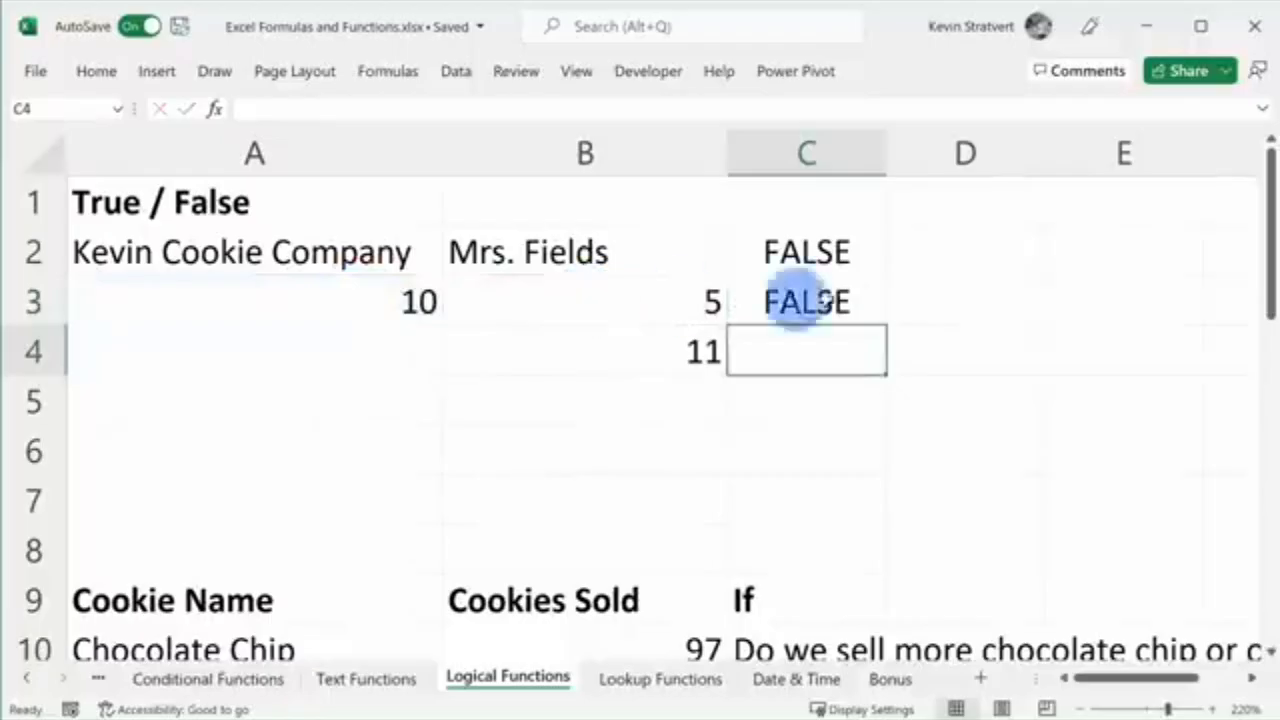
Enter =A3>B3 in C4 to test whether the first number is greater than the second
type("=")
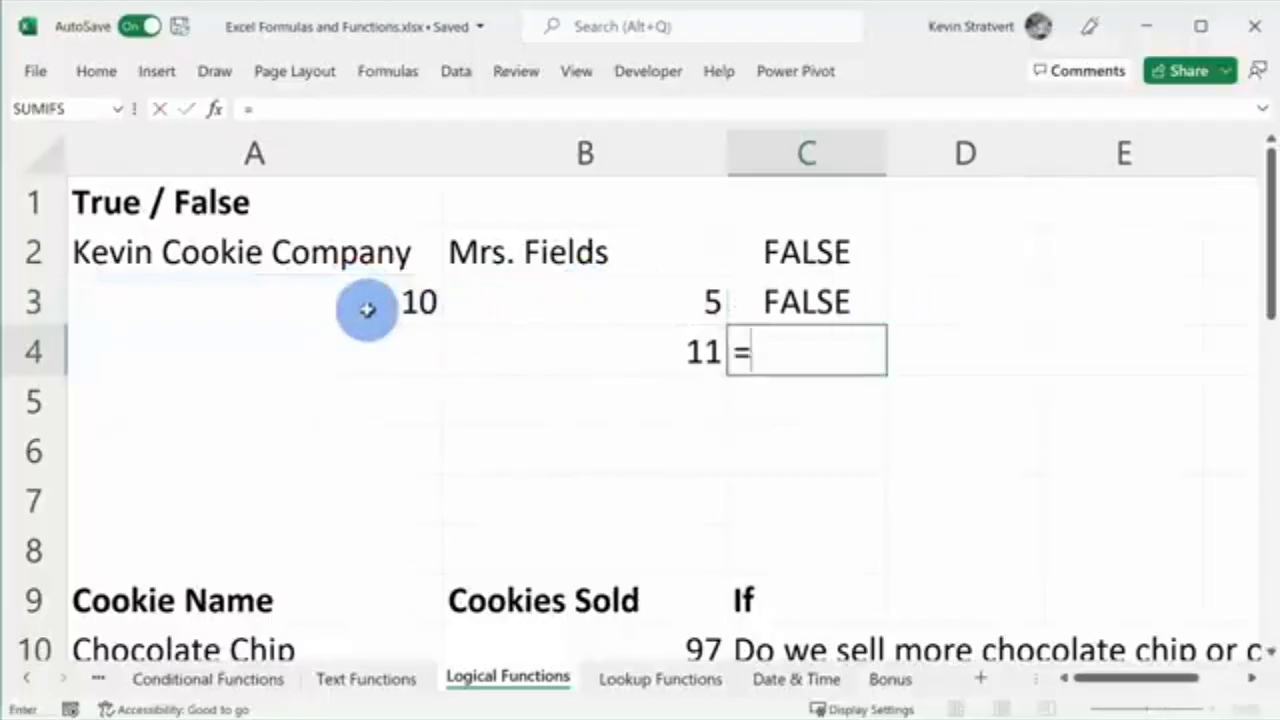
left_click(374, 304)
type(">")
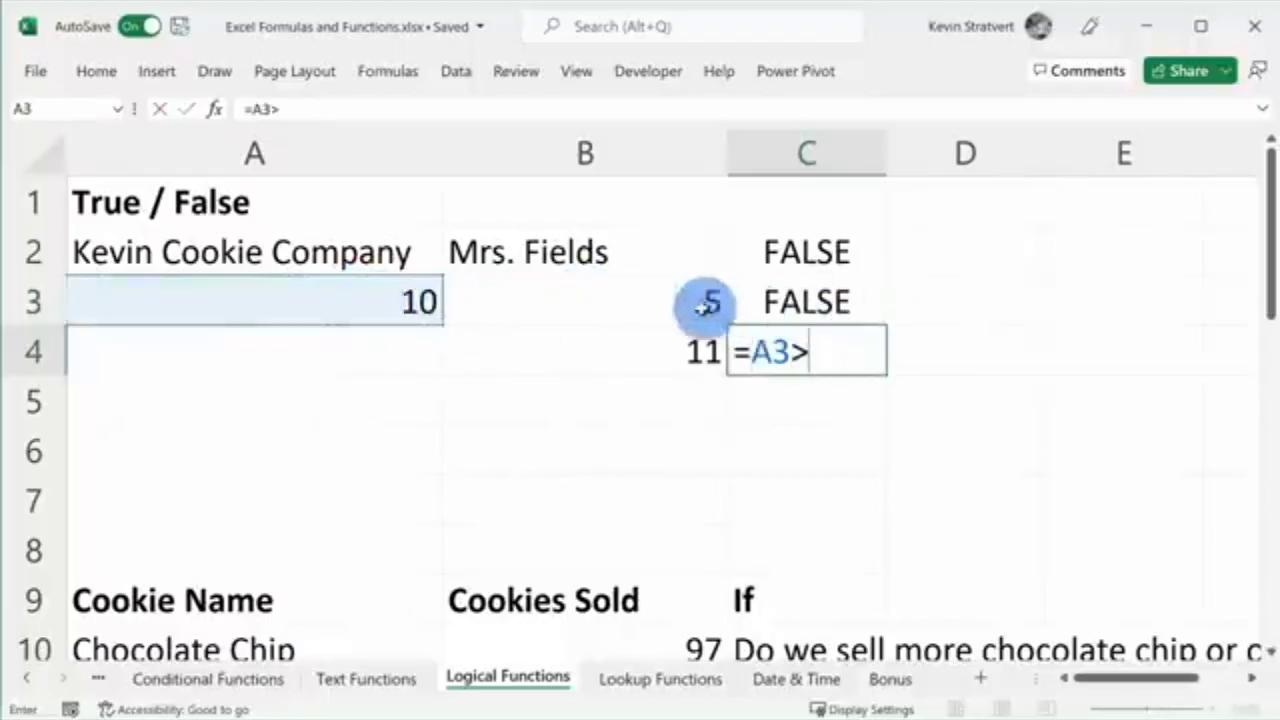
left_click(695, 304)
key("Return")
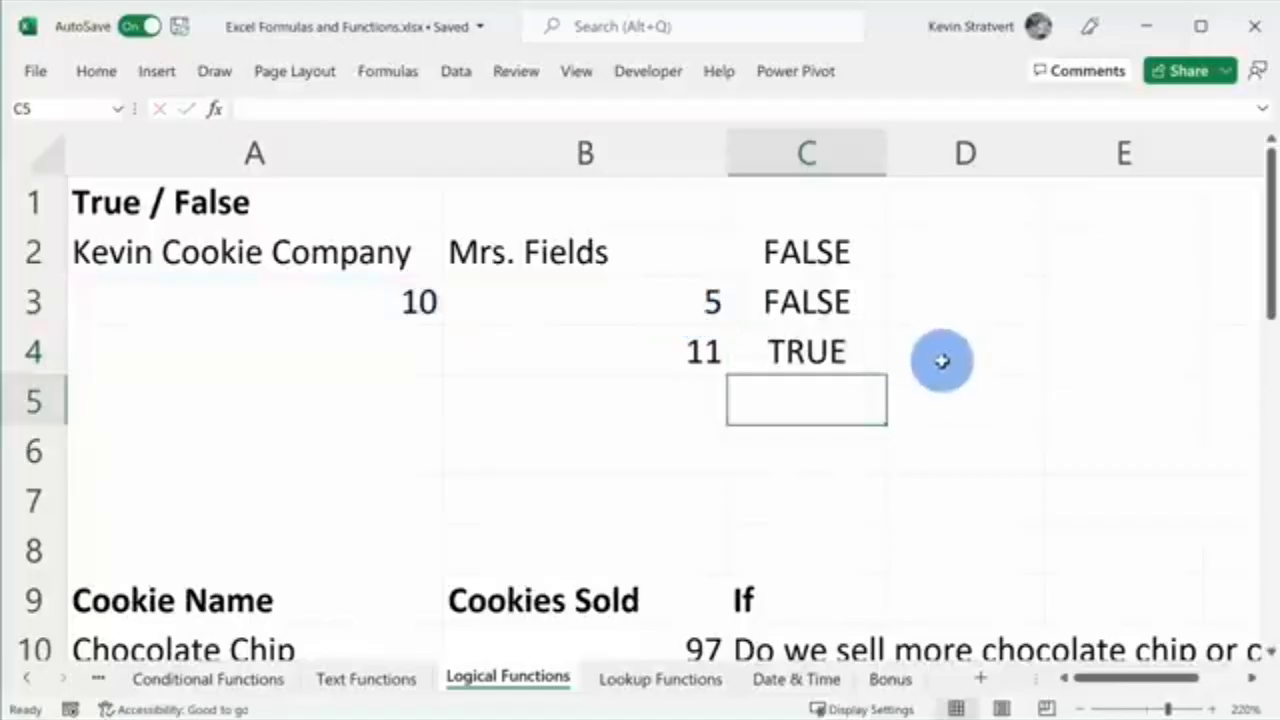
Enter =A3>=B3 in C5 to test whether the first number is greater than or equal to the second
type("=")
left_click(400, 302)
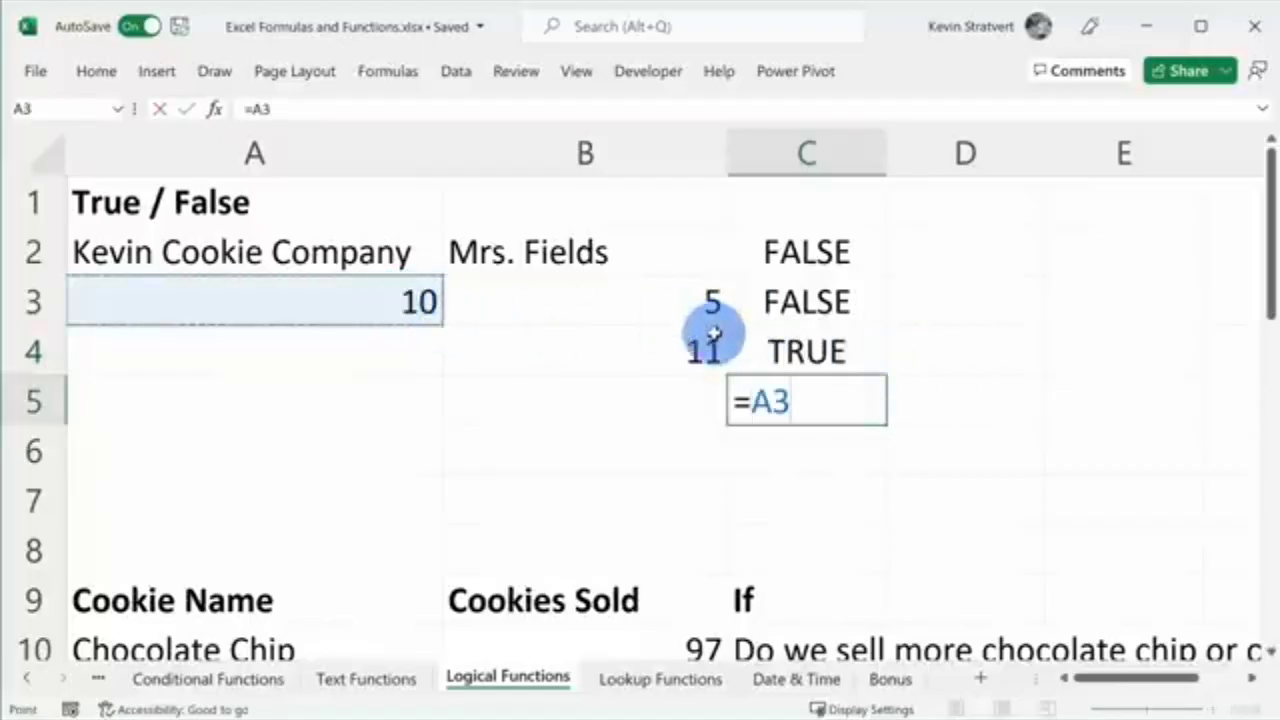
type(">=")
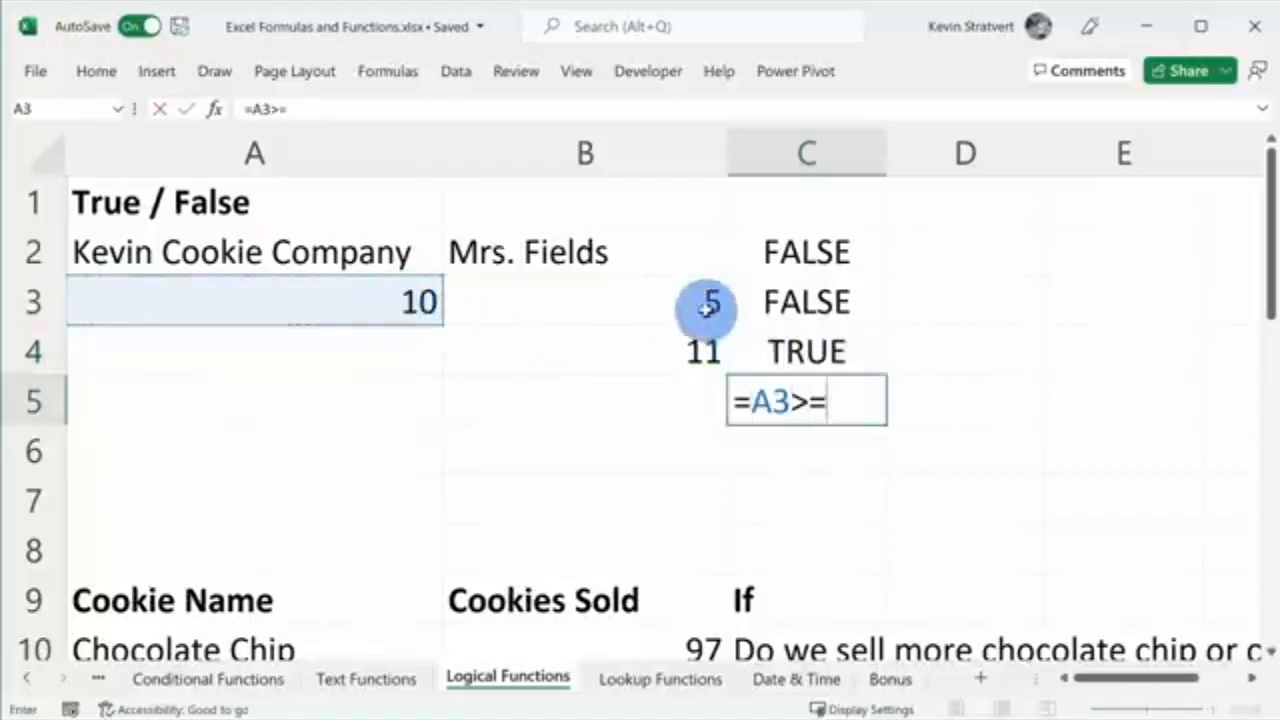
left_click(707, 303)
key("Return")
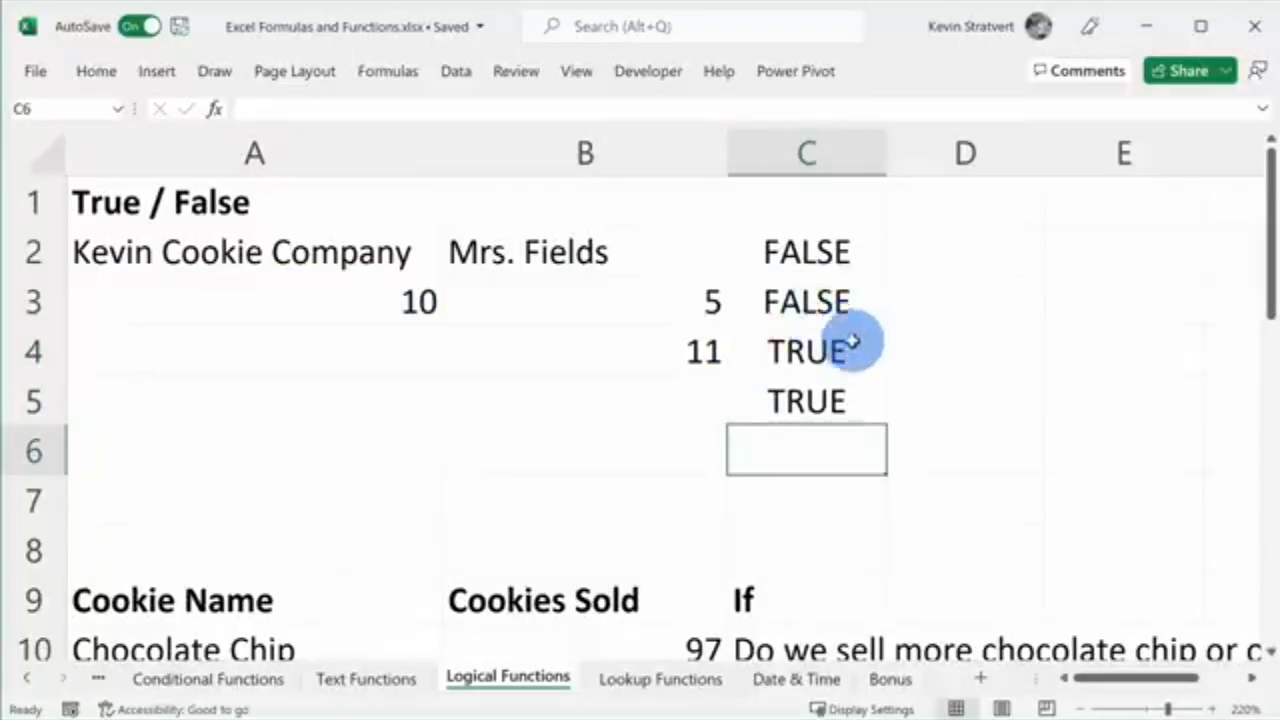
Enter =A3<B3 in C6 to test whether the first number is less than the second
type("=")
left_click(400, 302)
type("<")
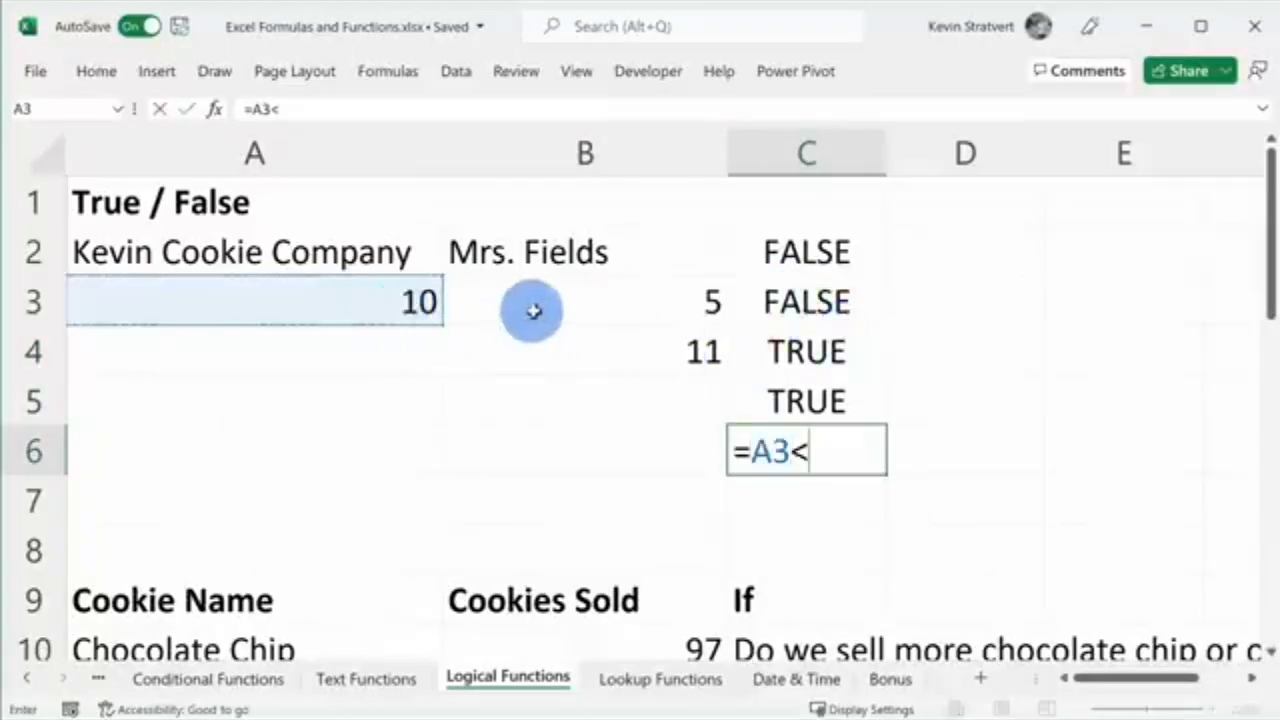
left_click(675, 303)
key("Return")
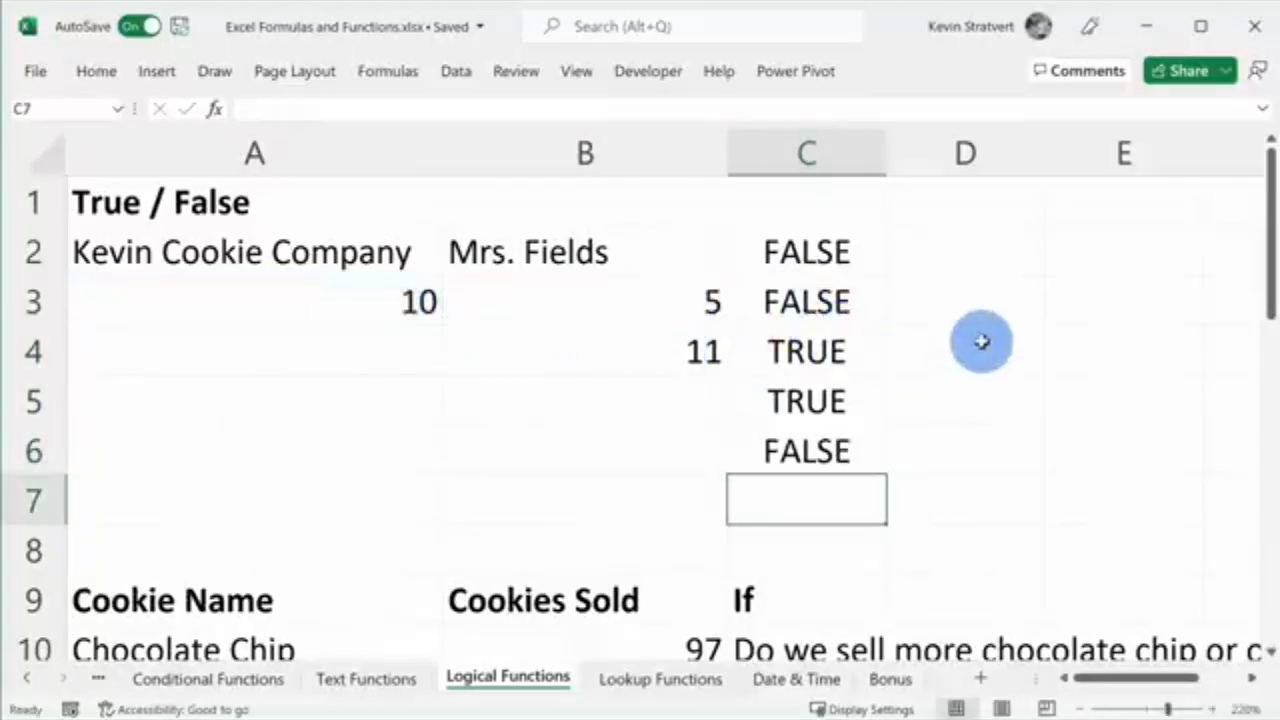
left_click(808, 255)
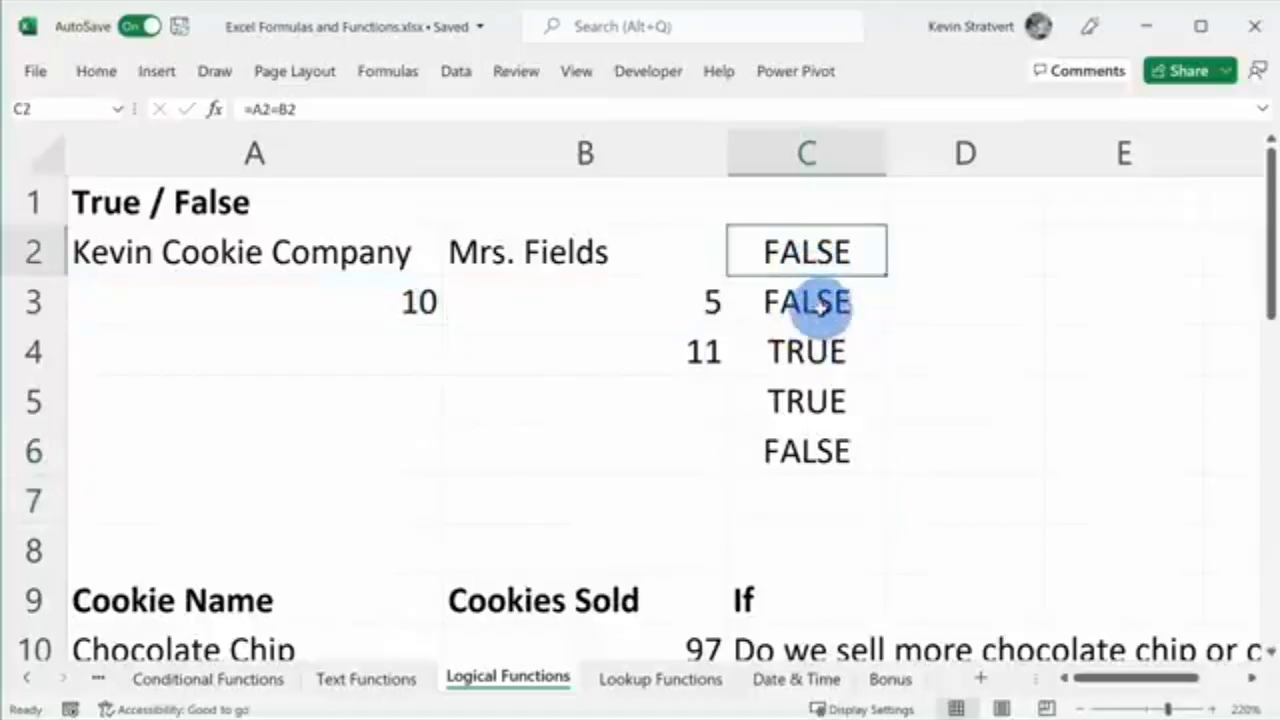
left_click(810, 350)
left_click(829, 449)
left_click(812, 400)
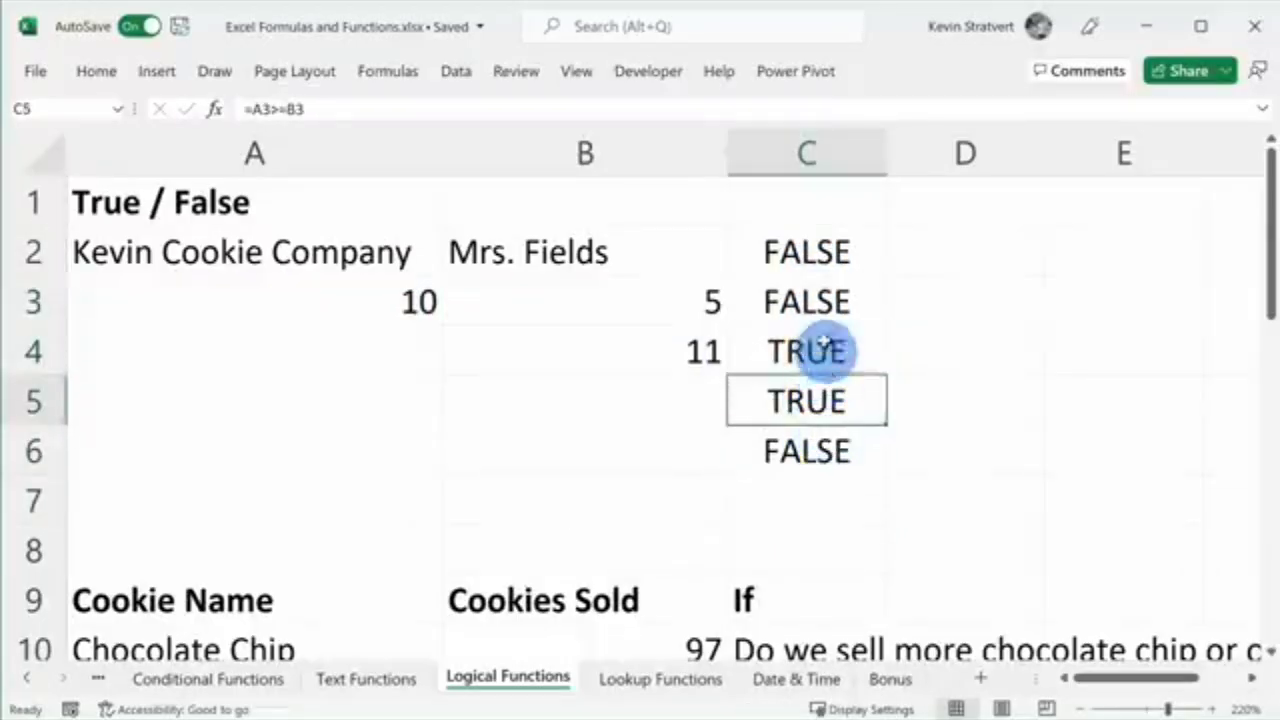
left_click(815, 302)
Enter =AND(A3>B3,A3>B4) in C7 to test whether A3 is greater than both numbers in column B
left_click(828, 492)
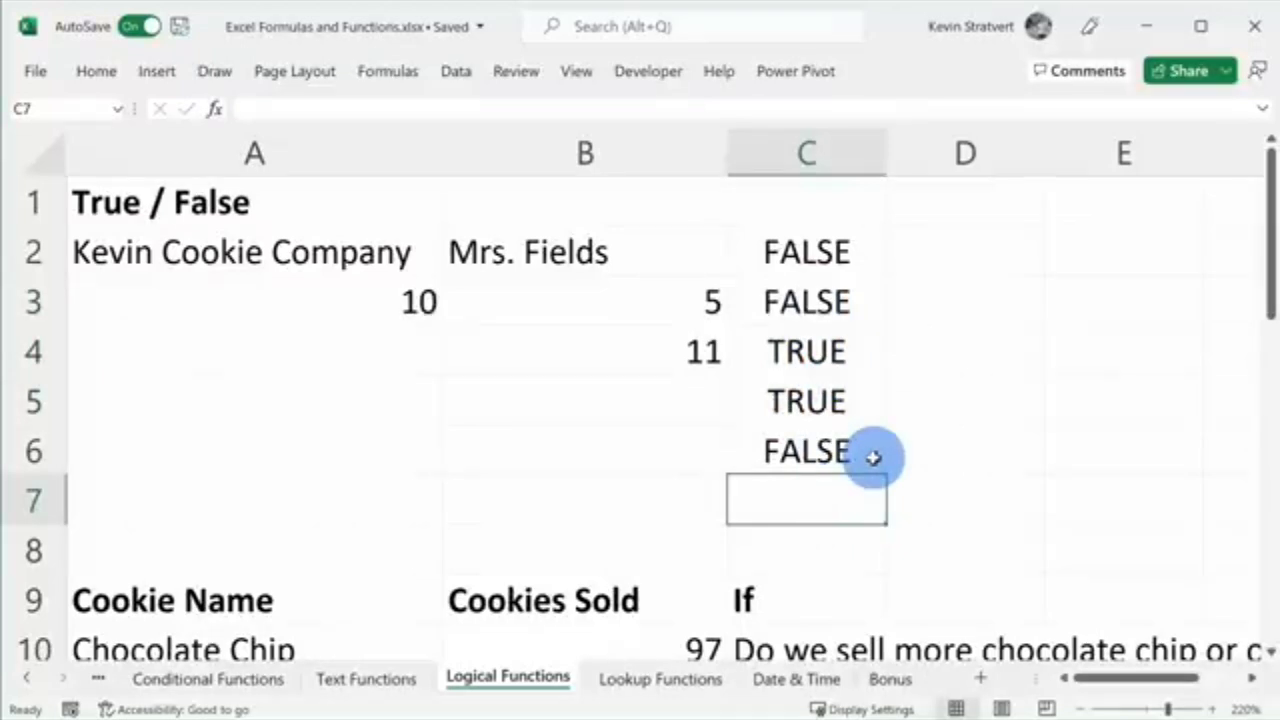
type("=")
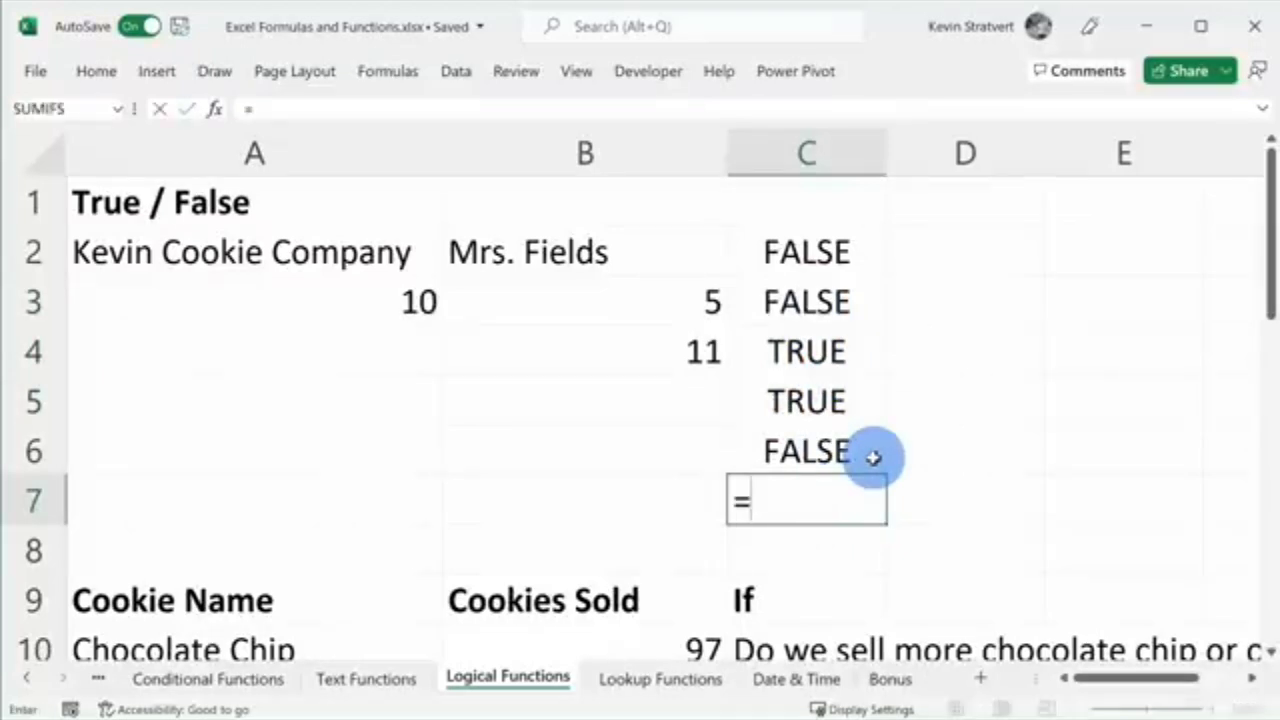
type("and")
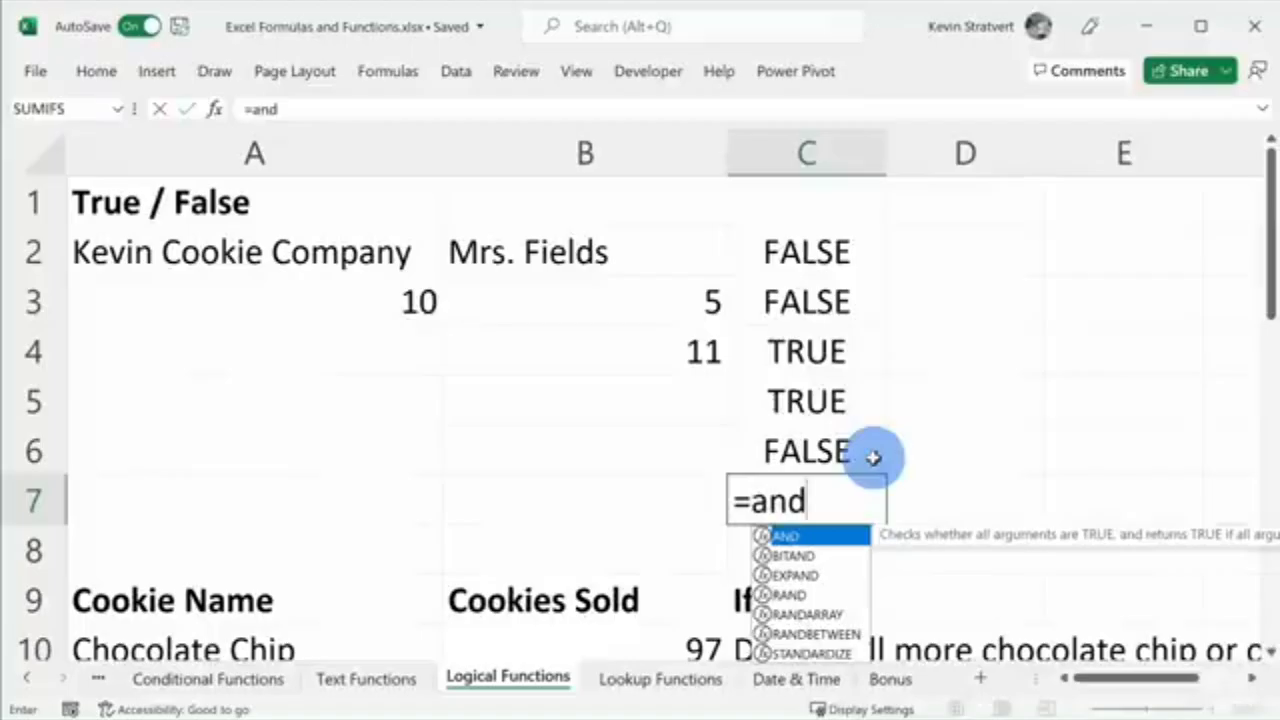
type("(")
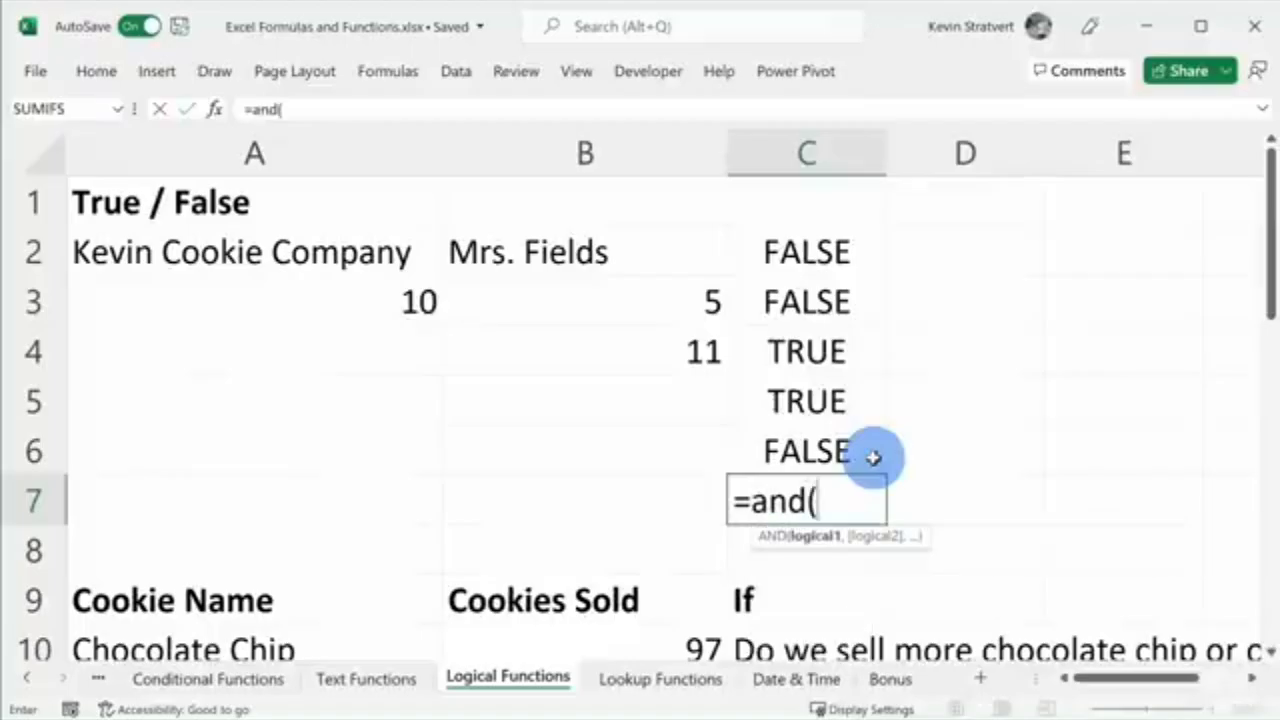
left_click(398, 301)
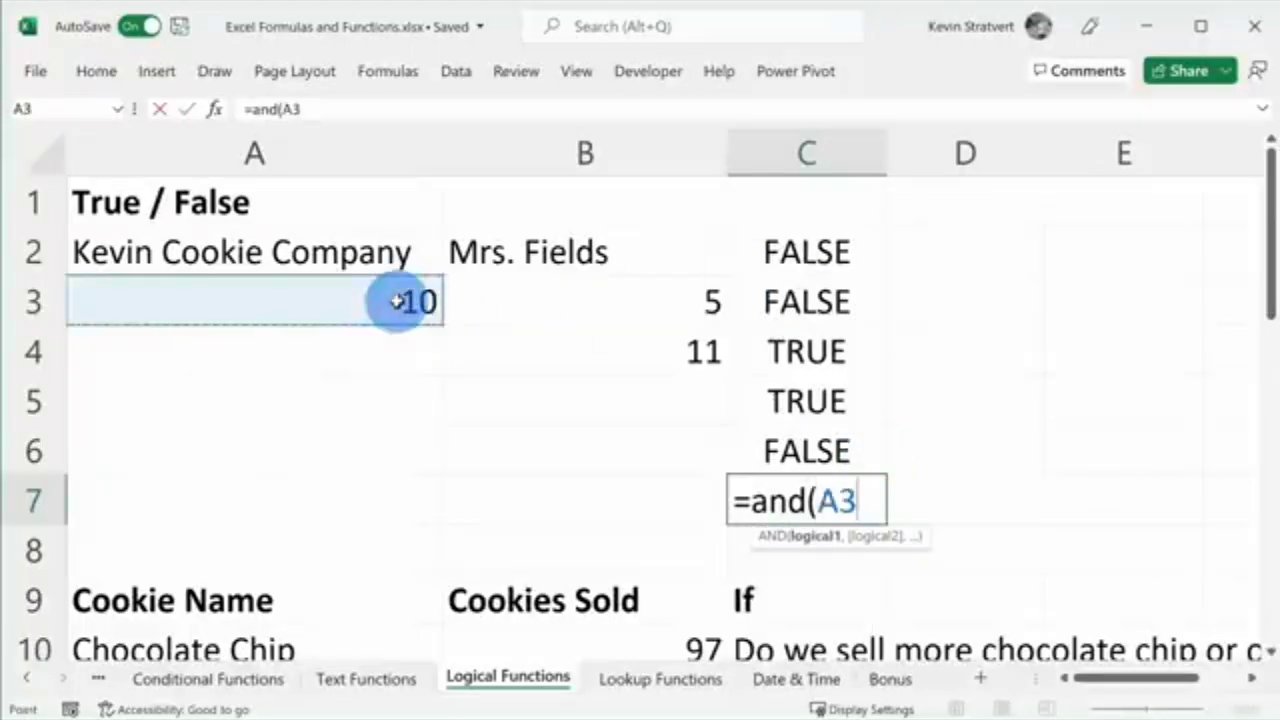
type(">")
left_click(573, 300)
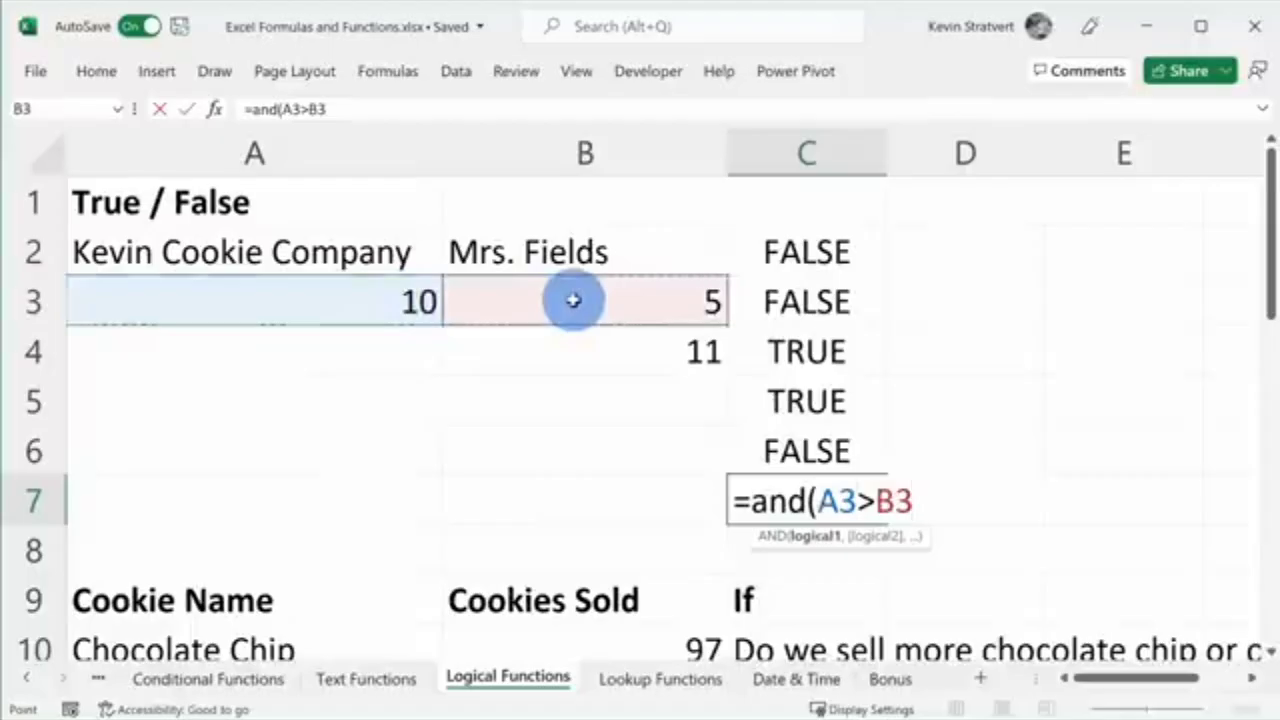
type(",")
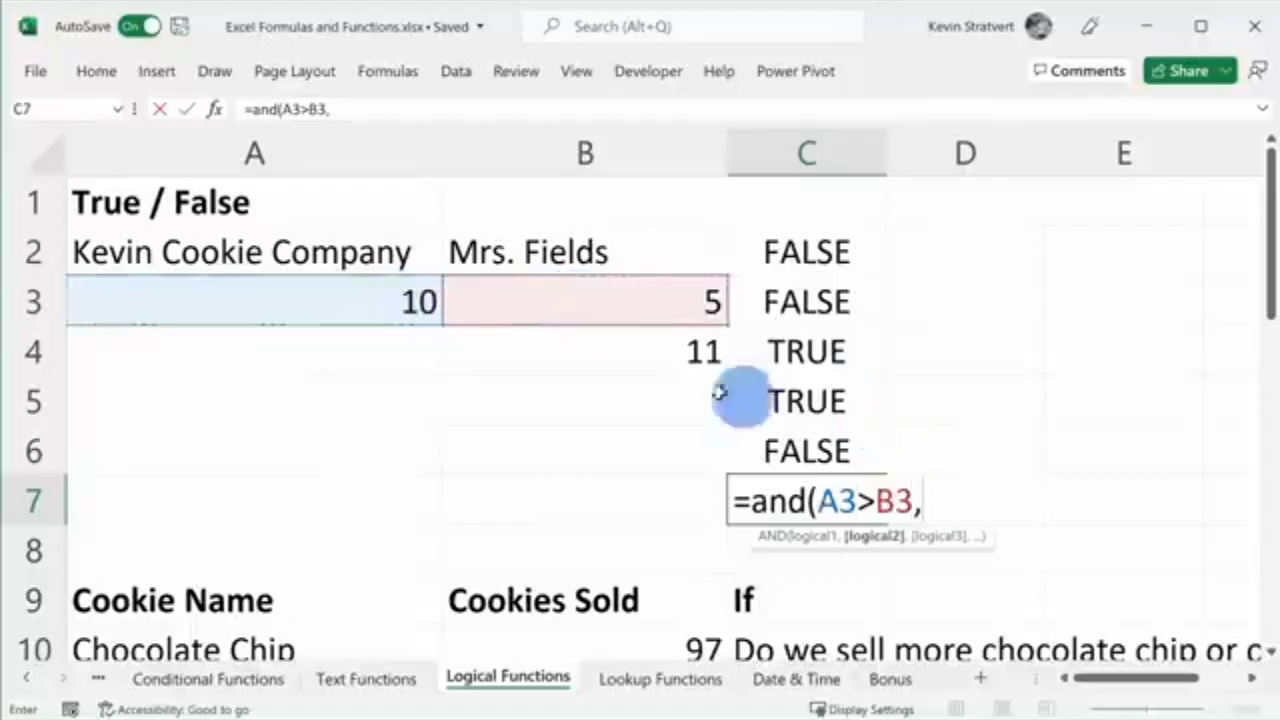
left_click(390, 306)
type(">")
left_click(576, 358)
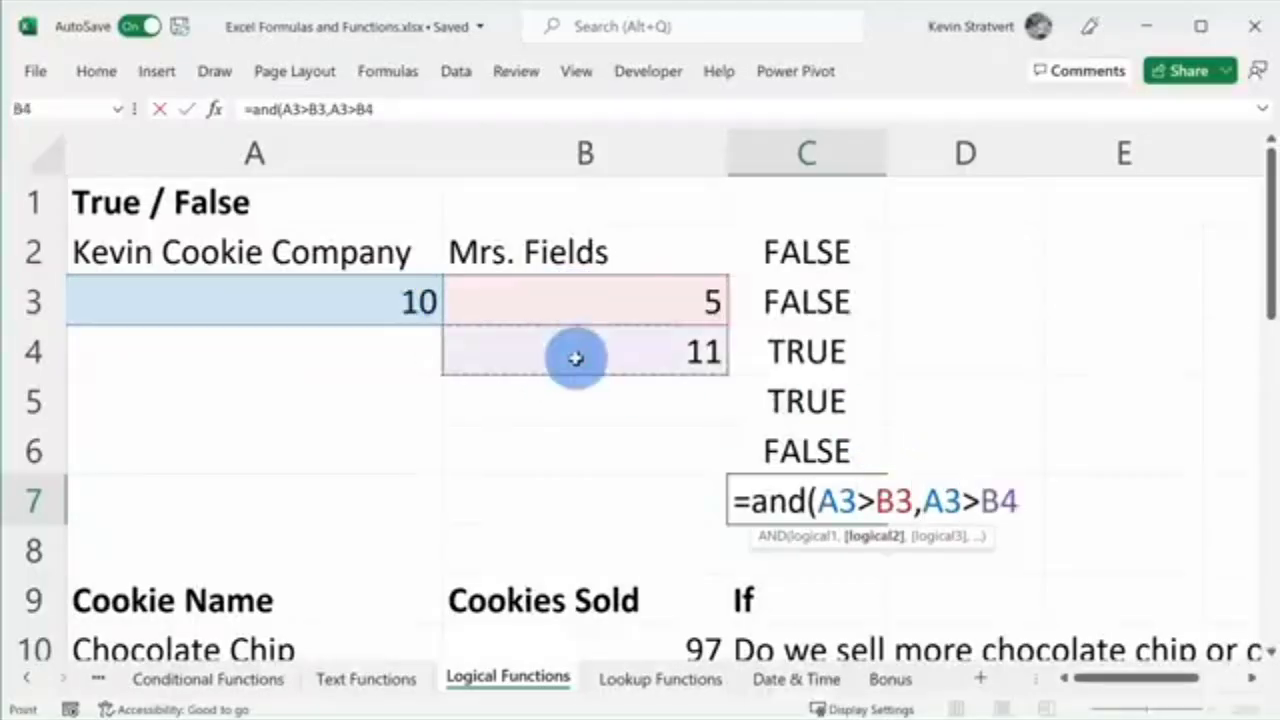
type(")")
key("Return")
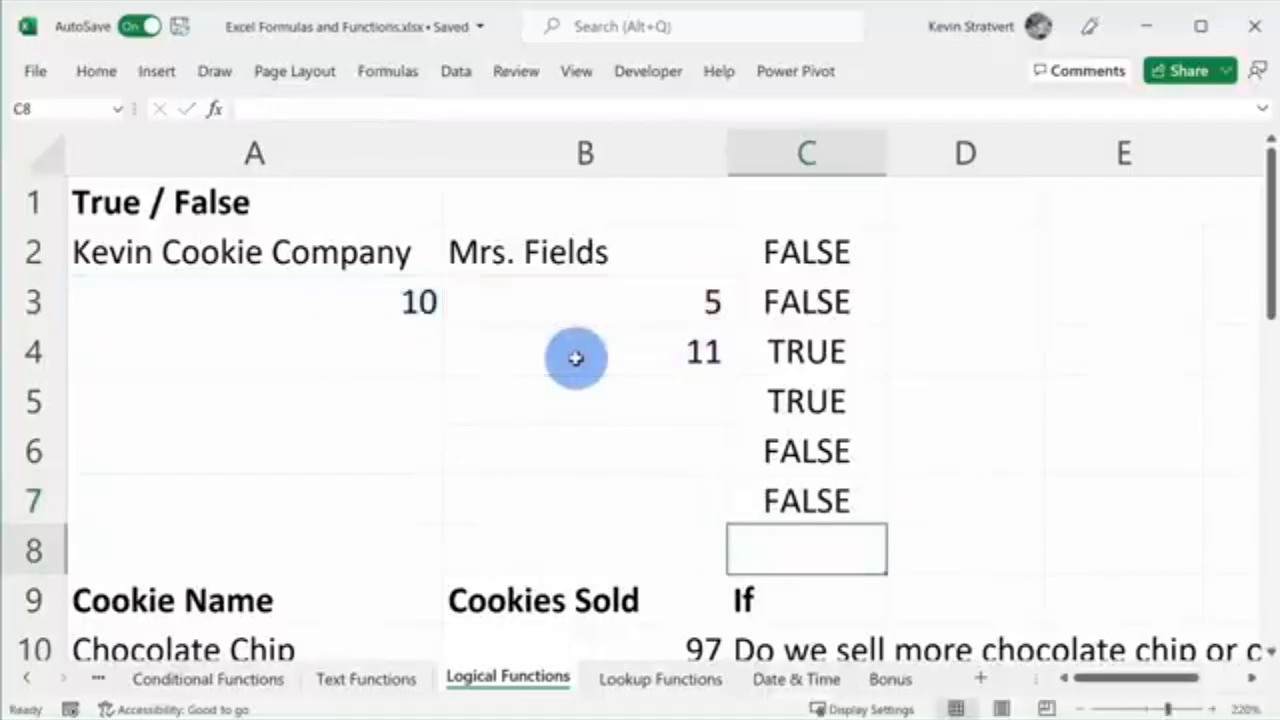
Change the number in B4 to 9 to test the AND formula in C7
key("Up")
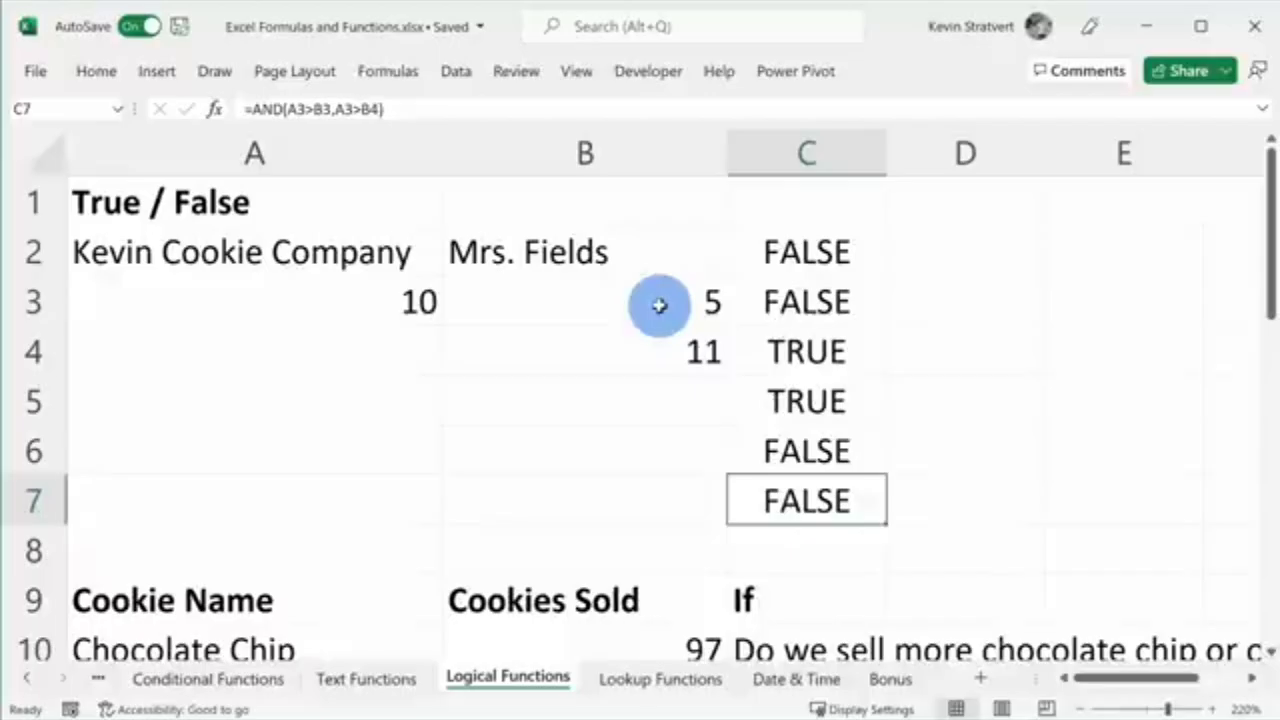
left_click(510, 361)
type("9")
key("Return")
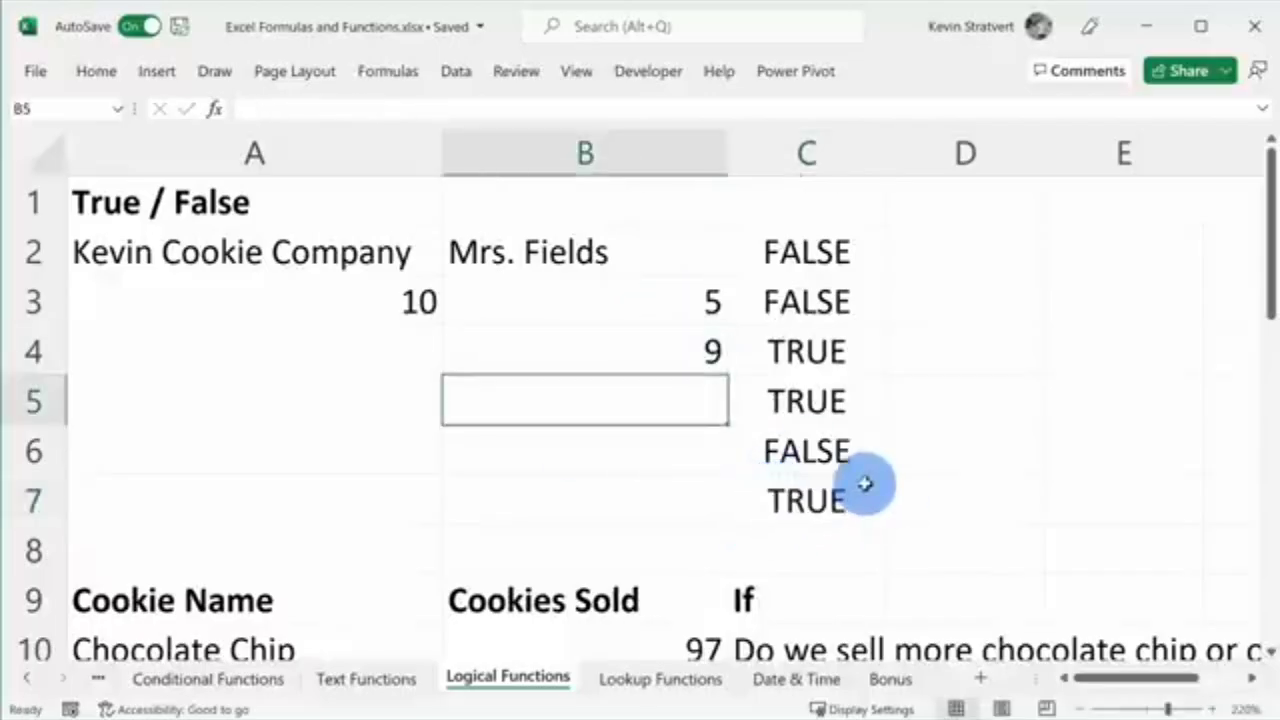
Replace AND with OR in the C7 formula so it reads =OR(A3>B3,A3>B4)
left_click(864, 500)
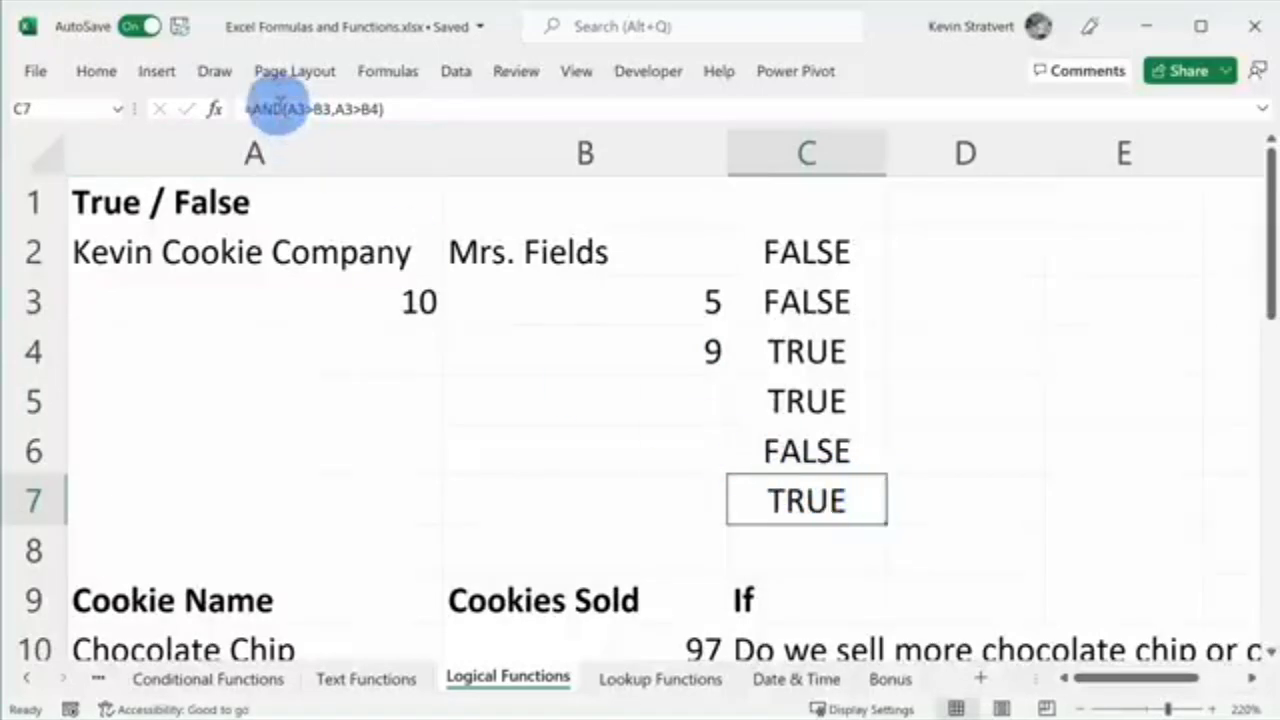
left_click(285, 109)
key("BackSpace")
key("BackSpace")
key("BackSpace")
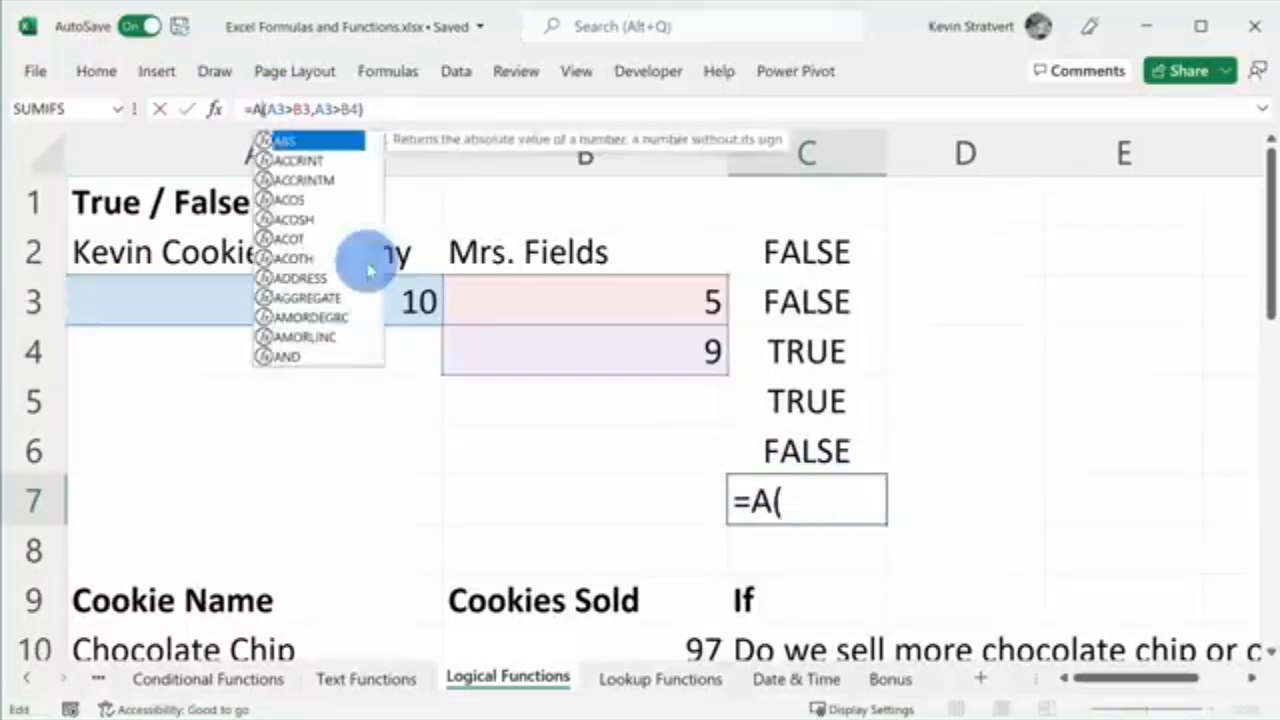
type("or")
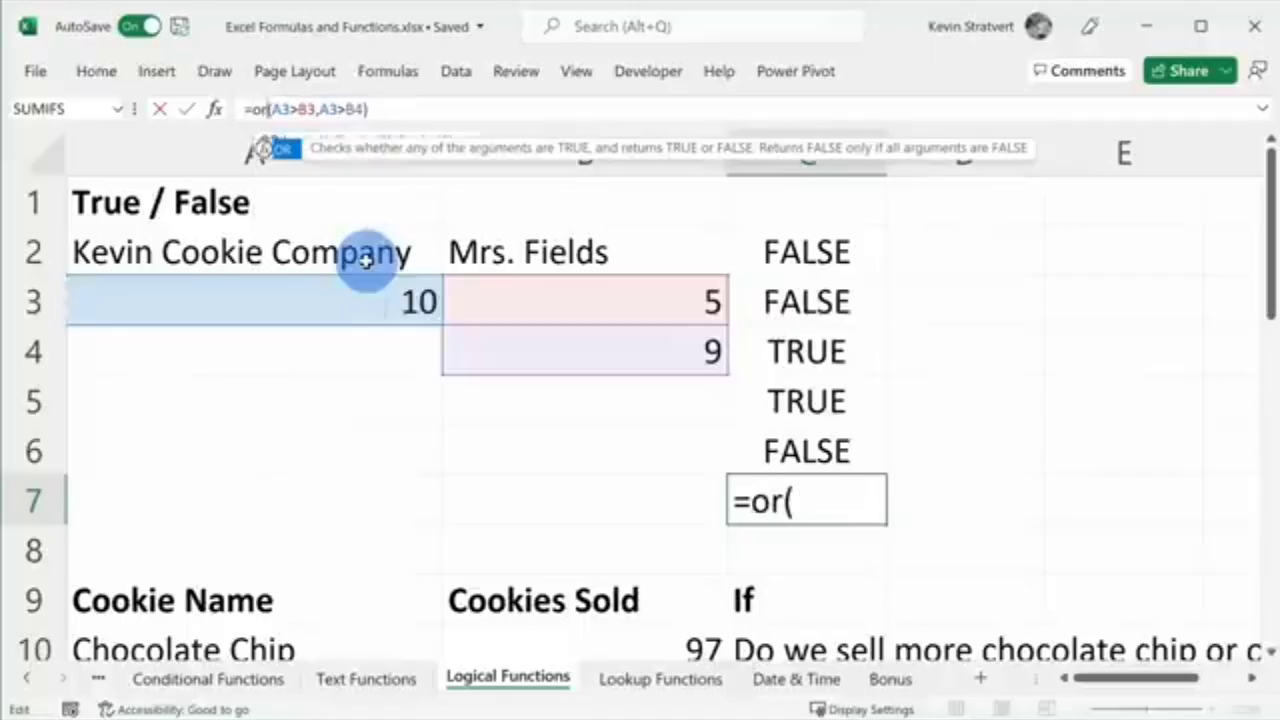
key("Return")
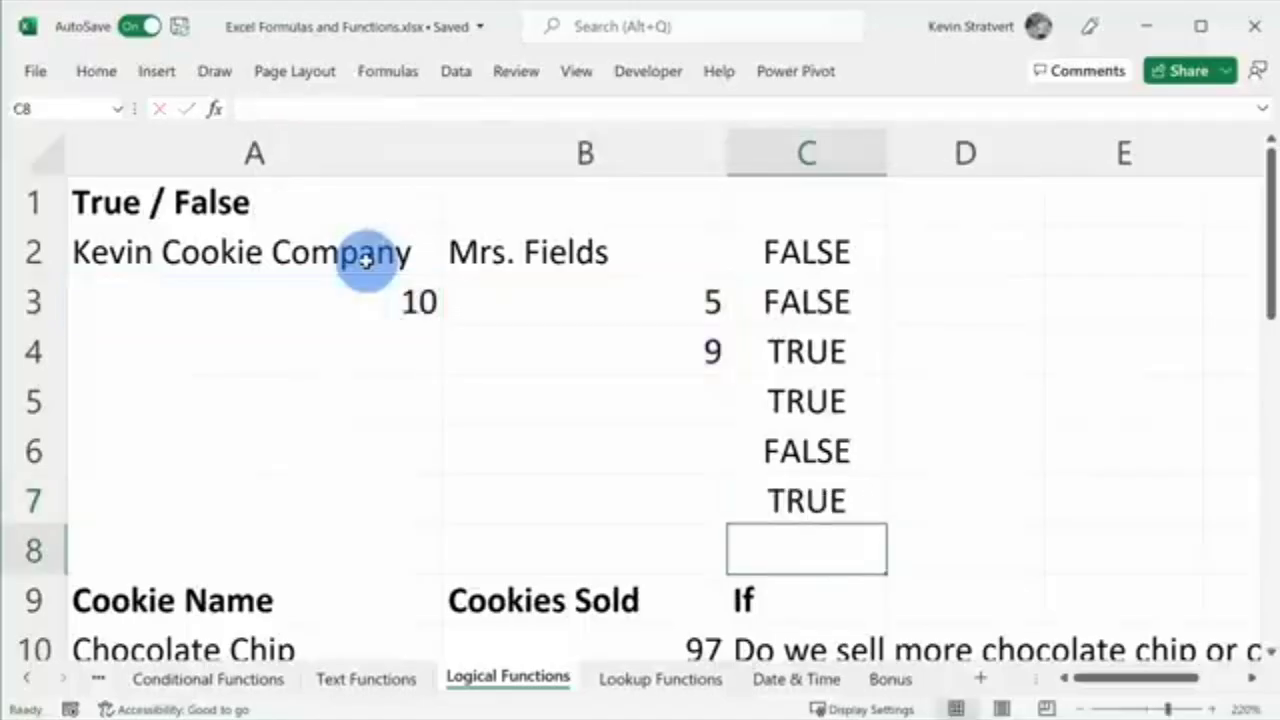
Set the number in B4 to 11 to test the OR formula in C7
left_click(752, 500)
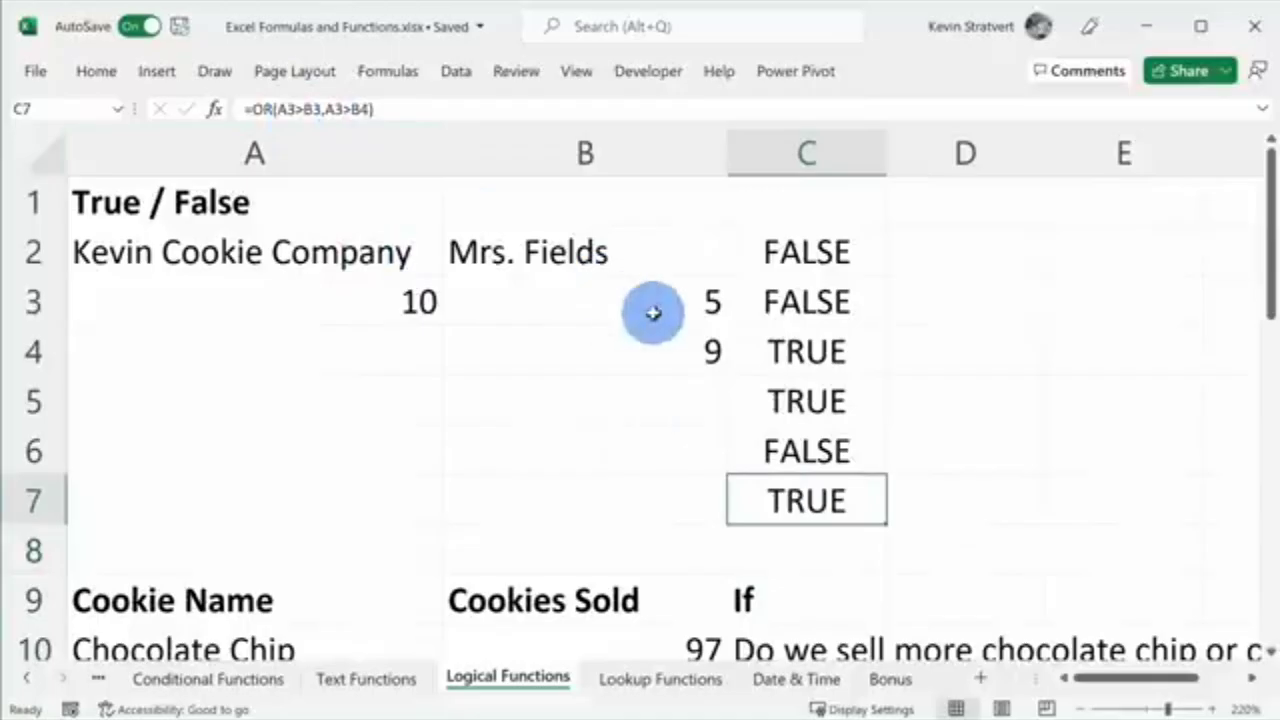
left_click(672, 350)
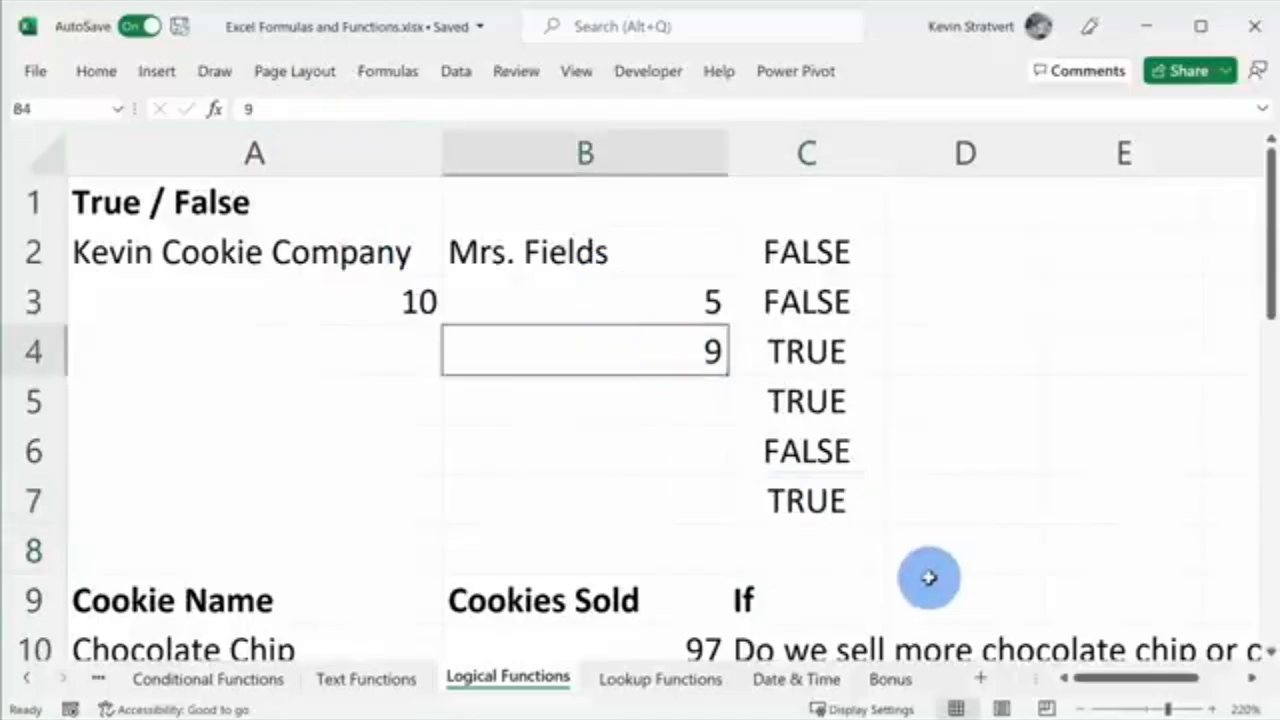
type("11")
key("Return")
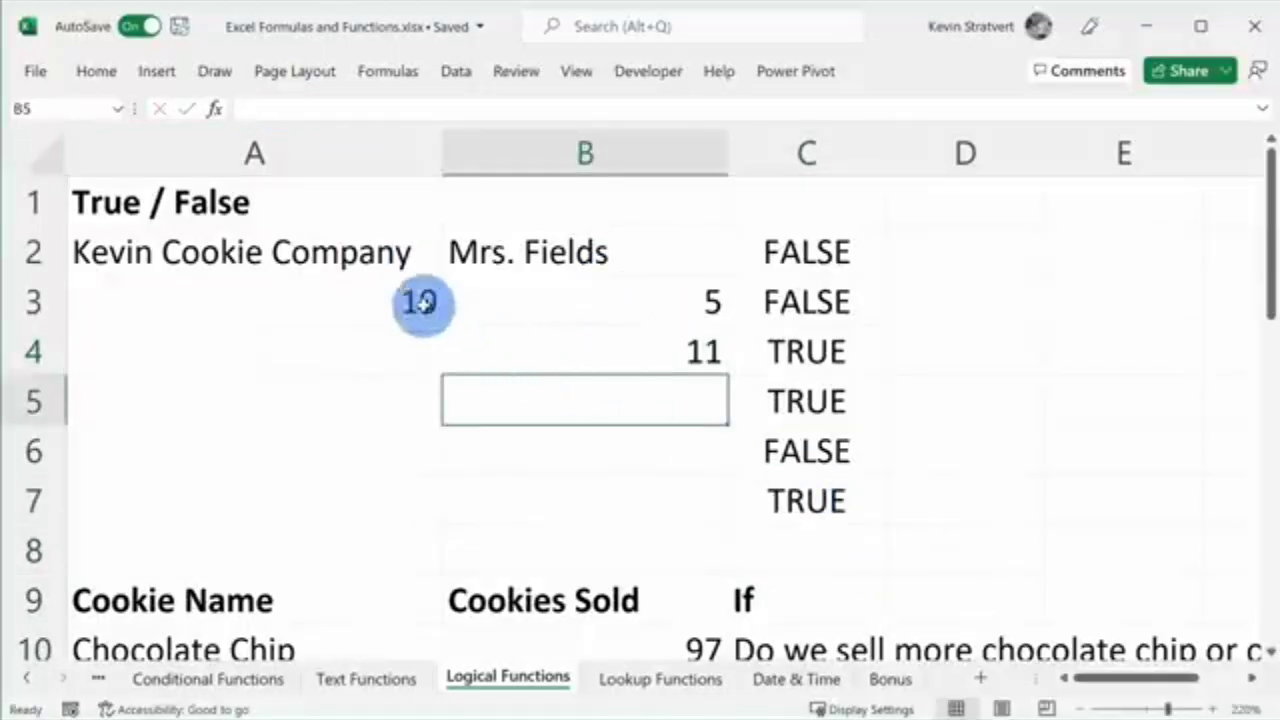
left_click_drag(423, 298, 606, 305)
left_click(624, 354)
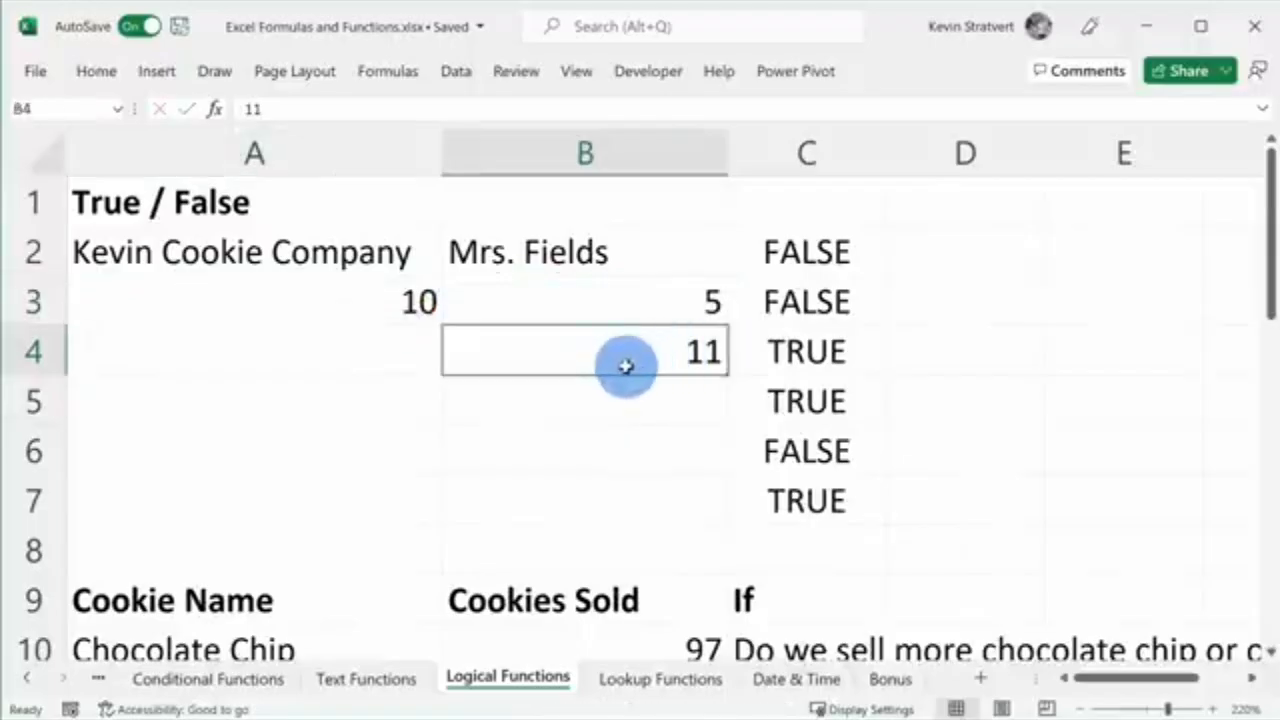
Examine the cookie sales table and the question in C10 comparing chocolate chip with oatmeal raisin sales
scroll(142, 377, "up", 1)
scroll(142, 377, "down", 4)
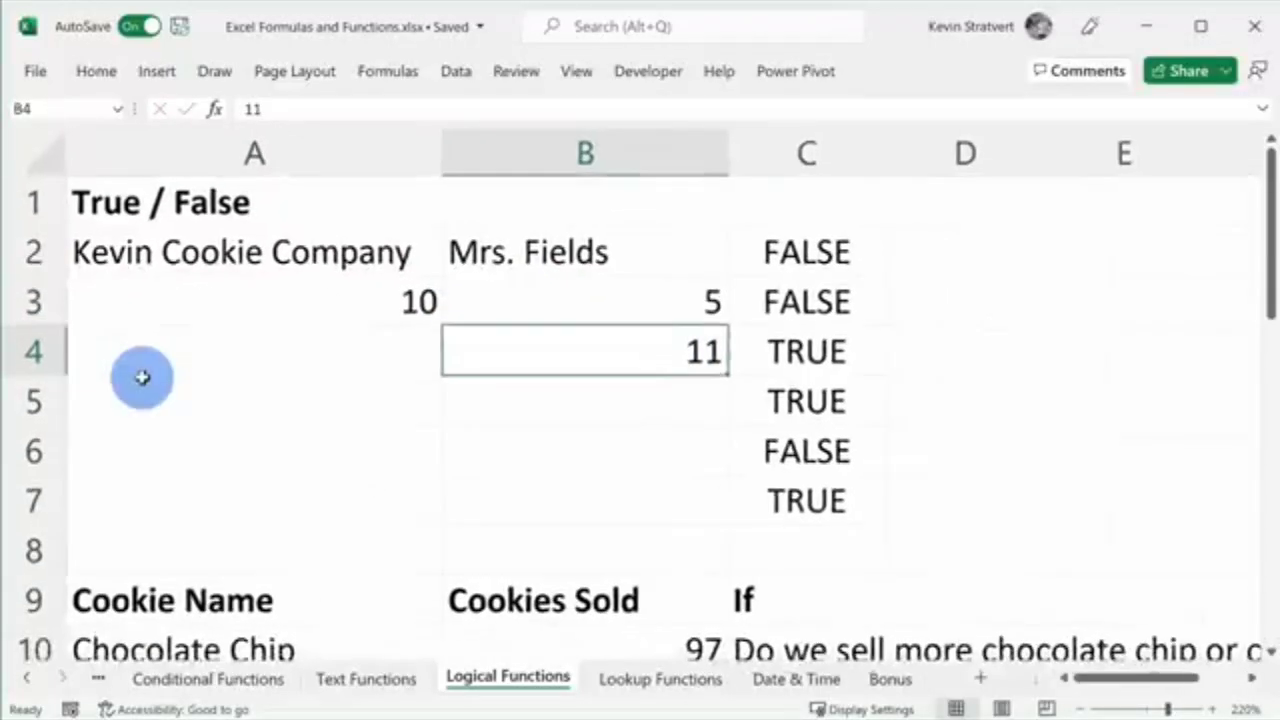
scroll(144, 371, "down", 1)
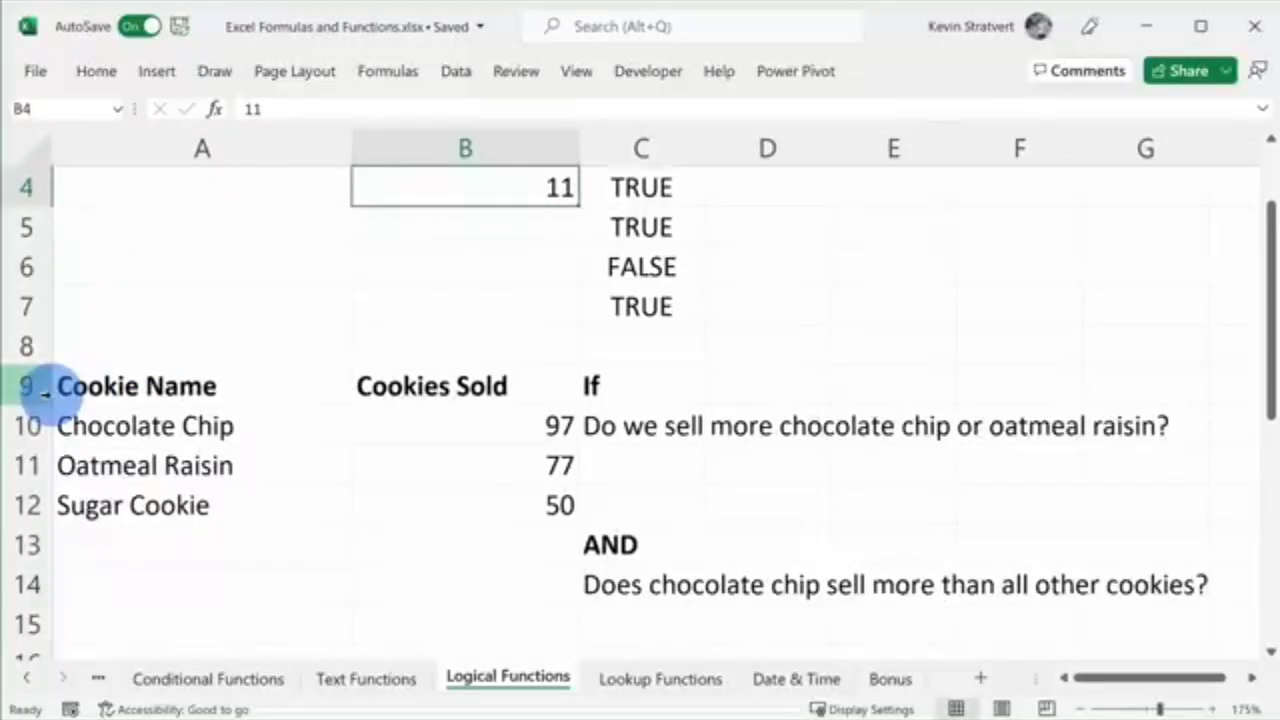
left_click(641, 428)
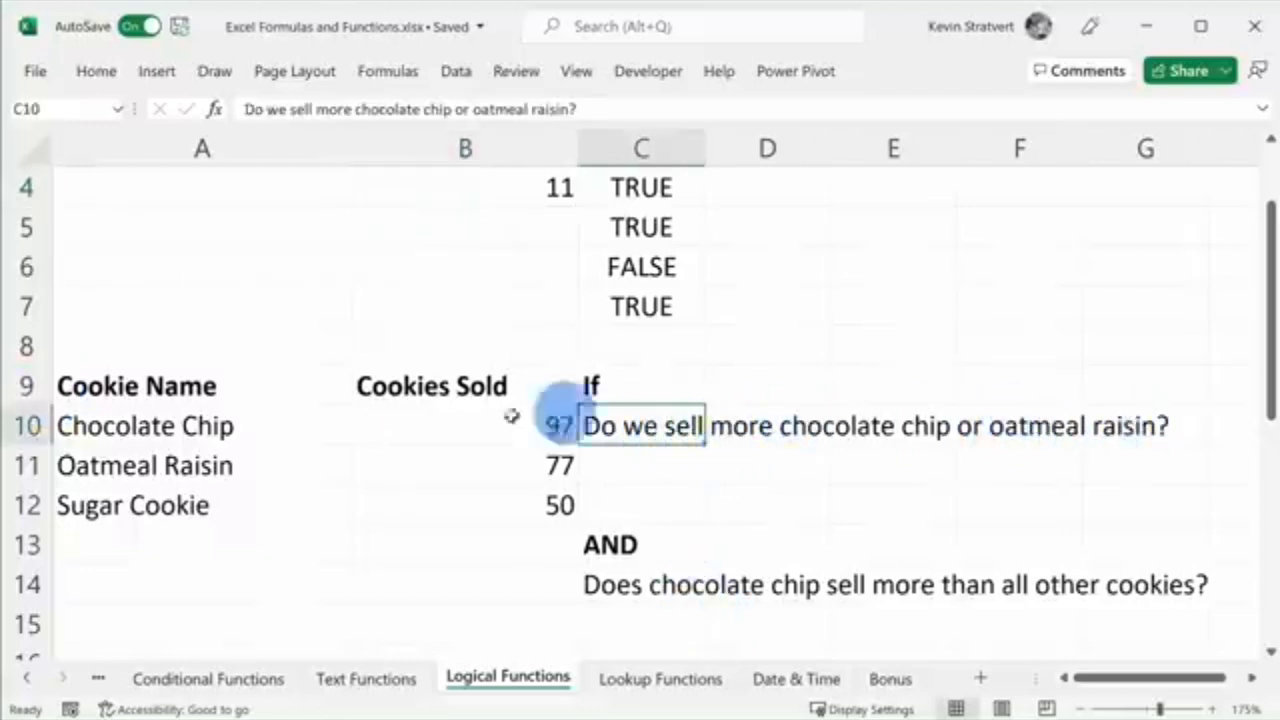
left_click_drag(290, 417, 516, 468)
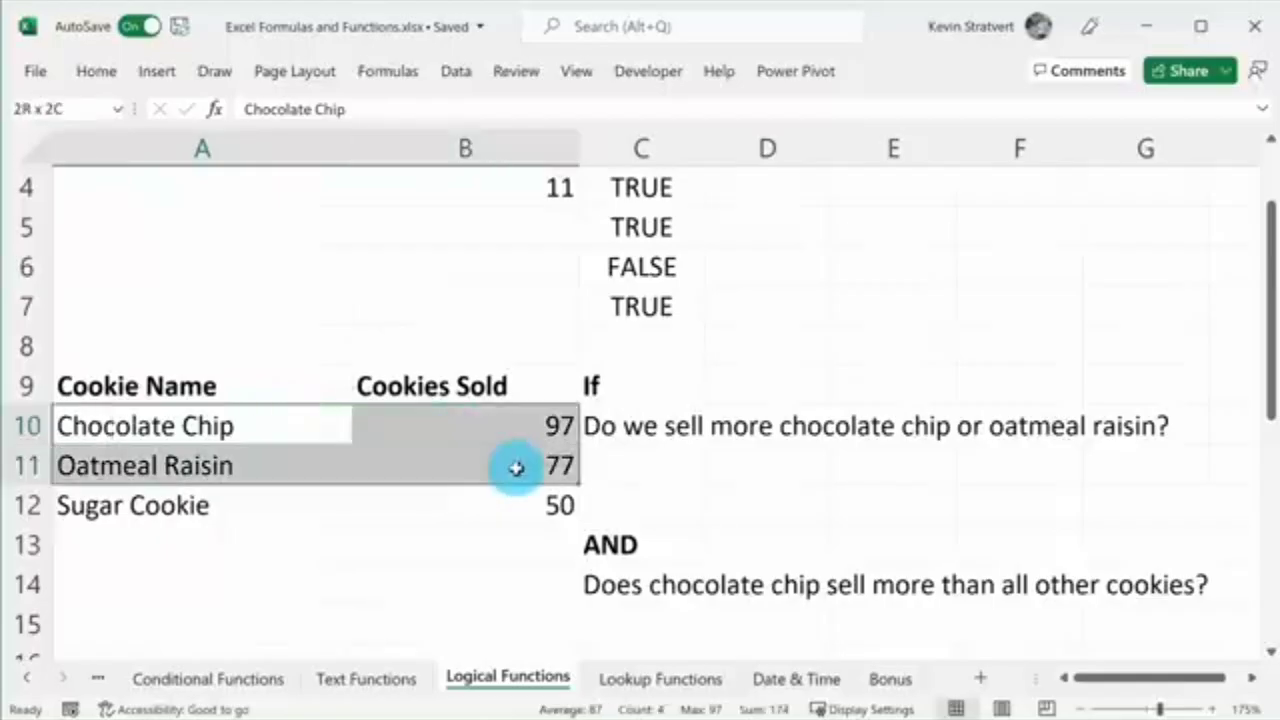
left_click(435, 420)
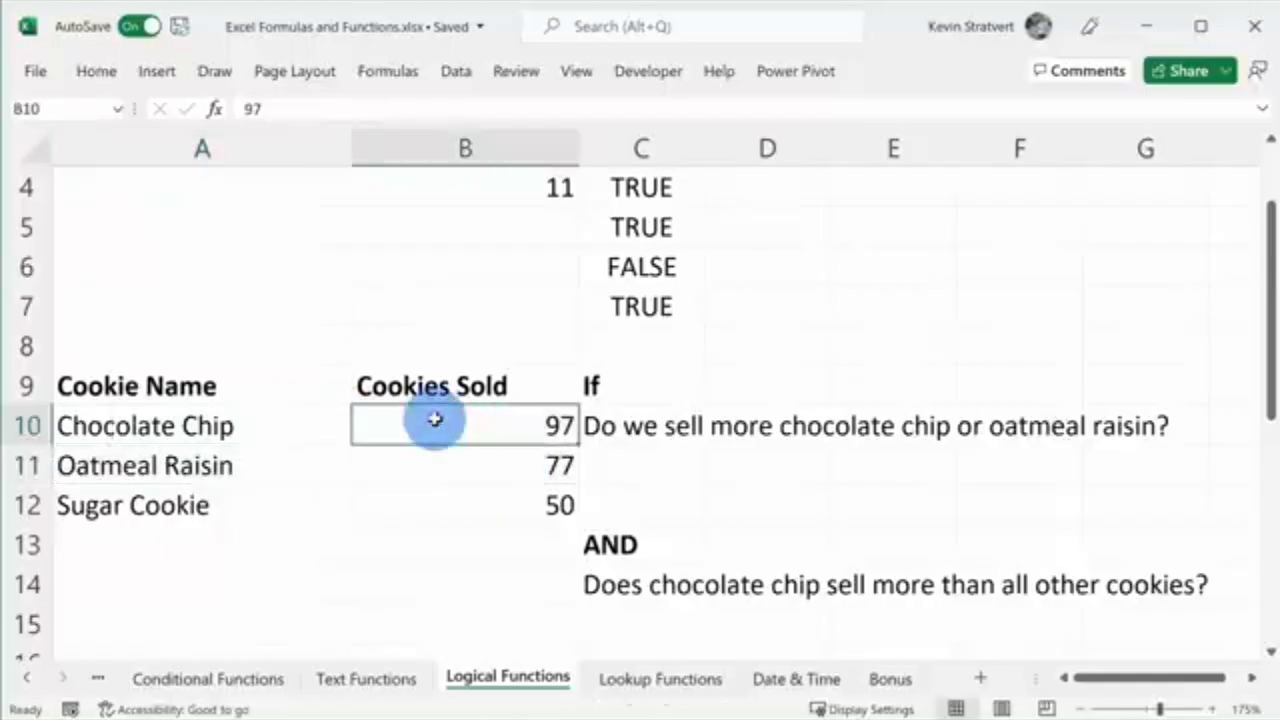
left_click(445, 462)
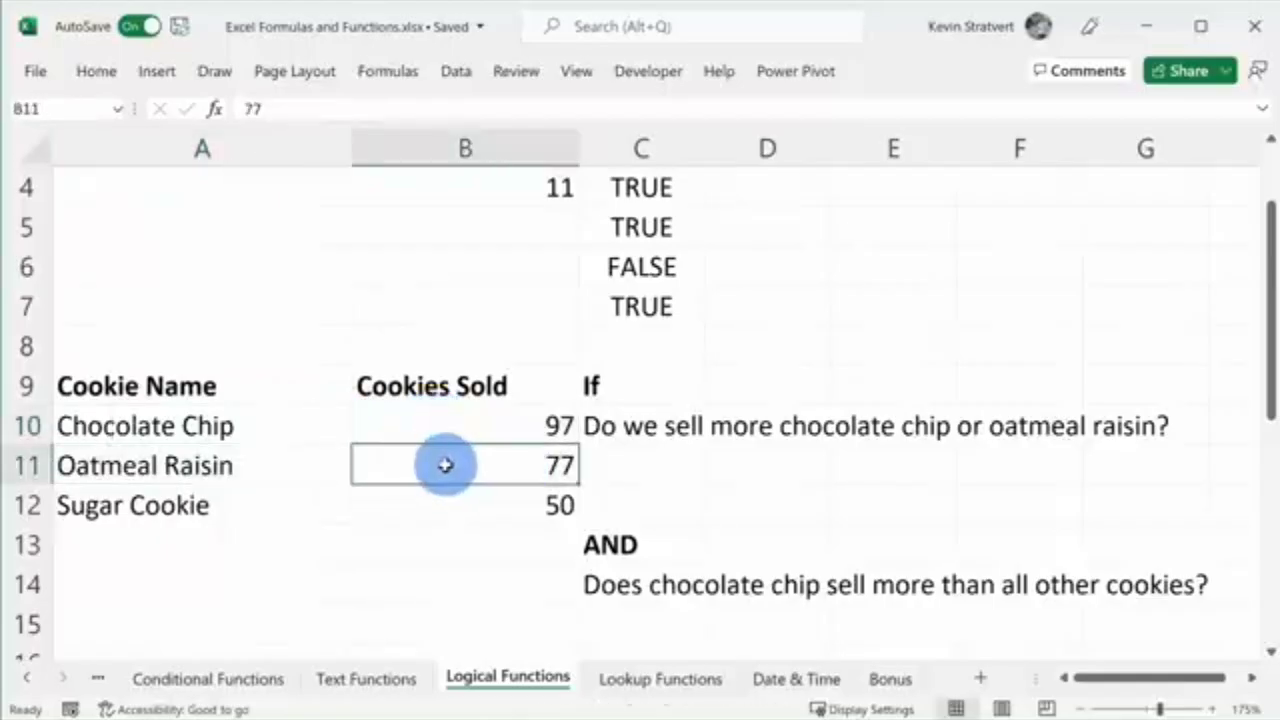
left_click(286, 412)
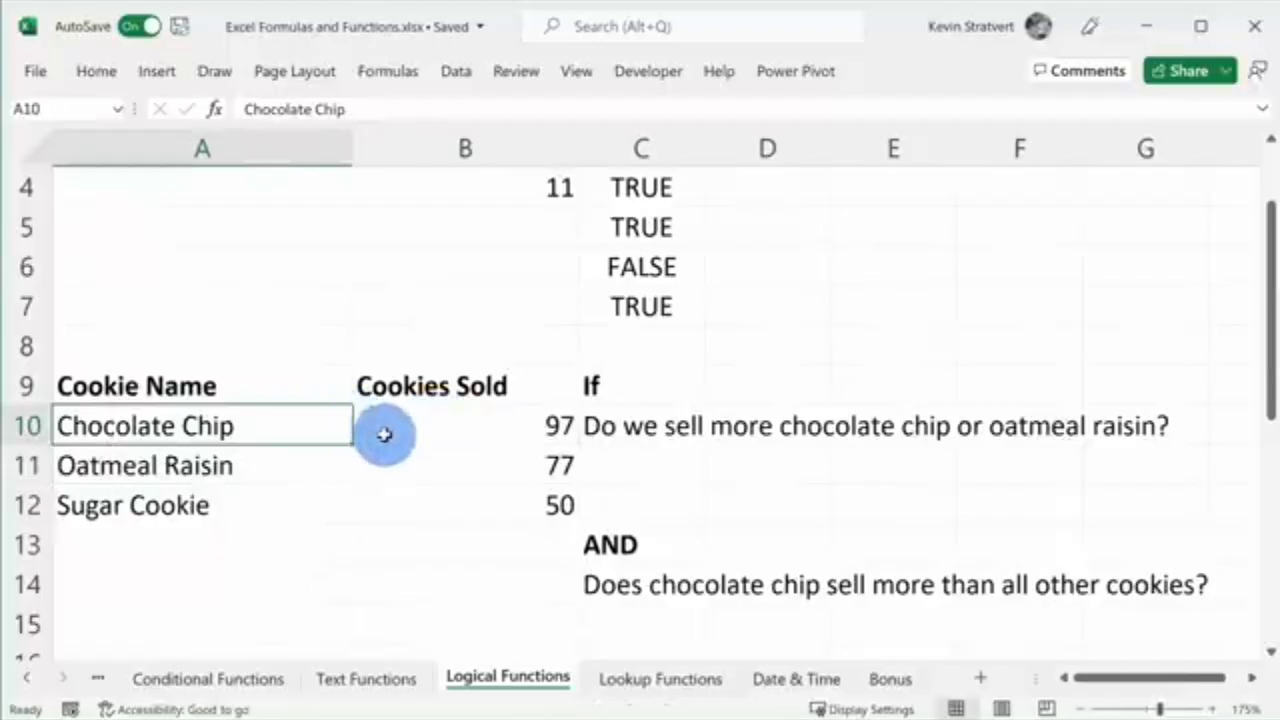
Find the IF function by searching for "if", insert it in C11, and move its arguments dialog off the AND question
left_click(622, 453)
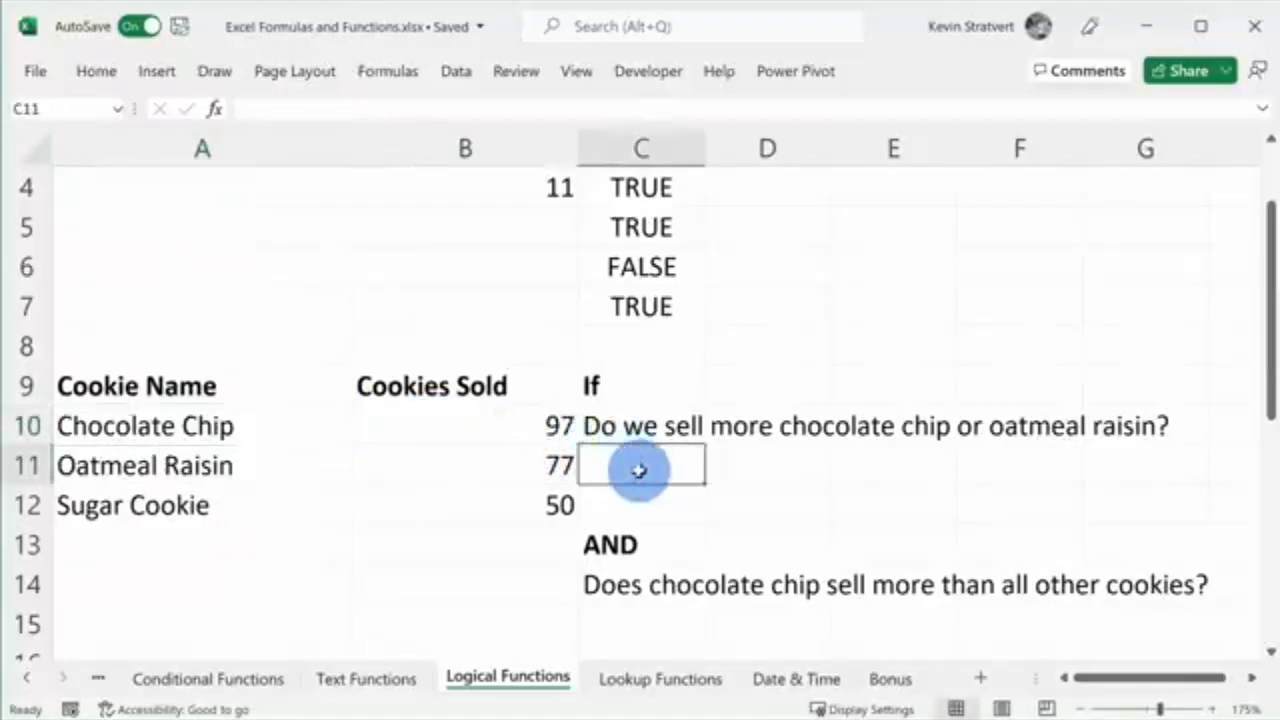
left_click(216, 112)
type("if")
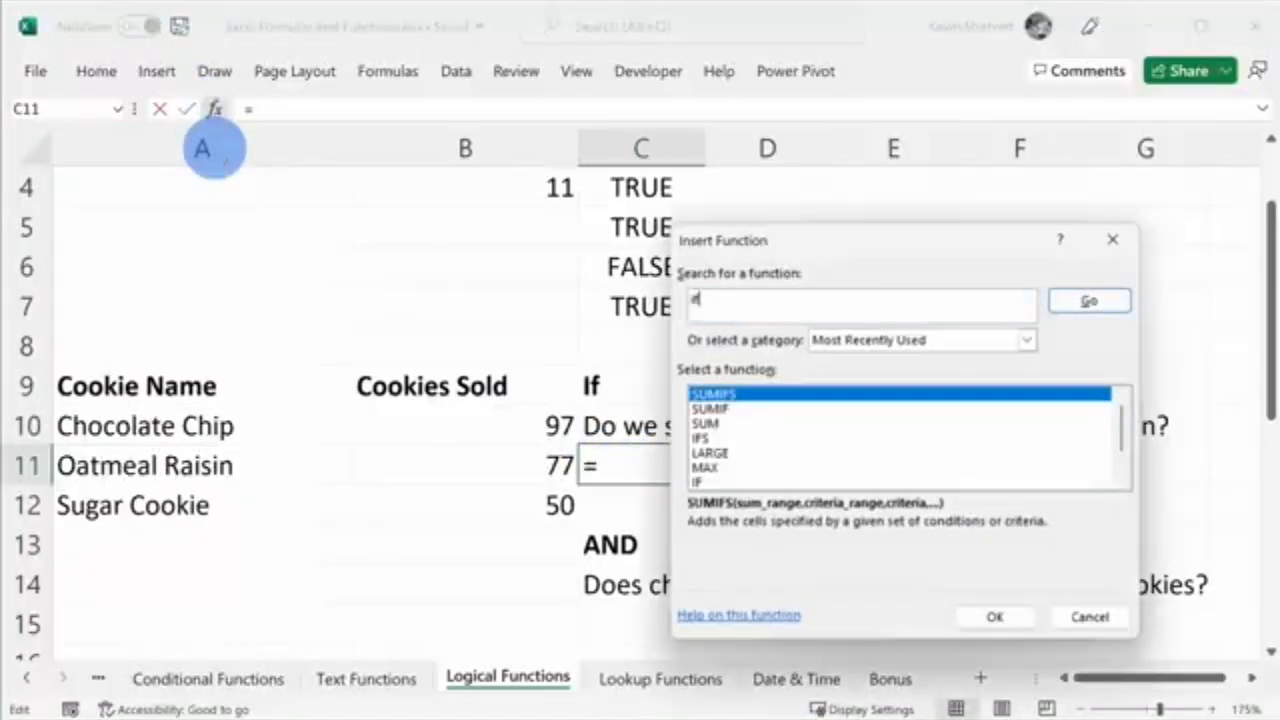
left_click(1090, 300)
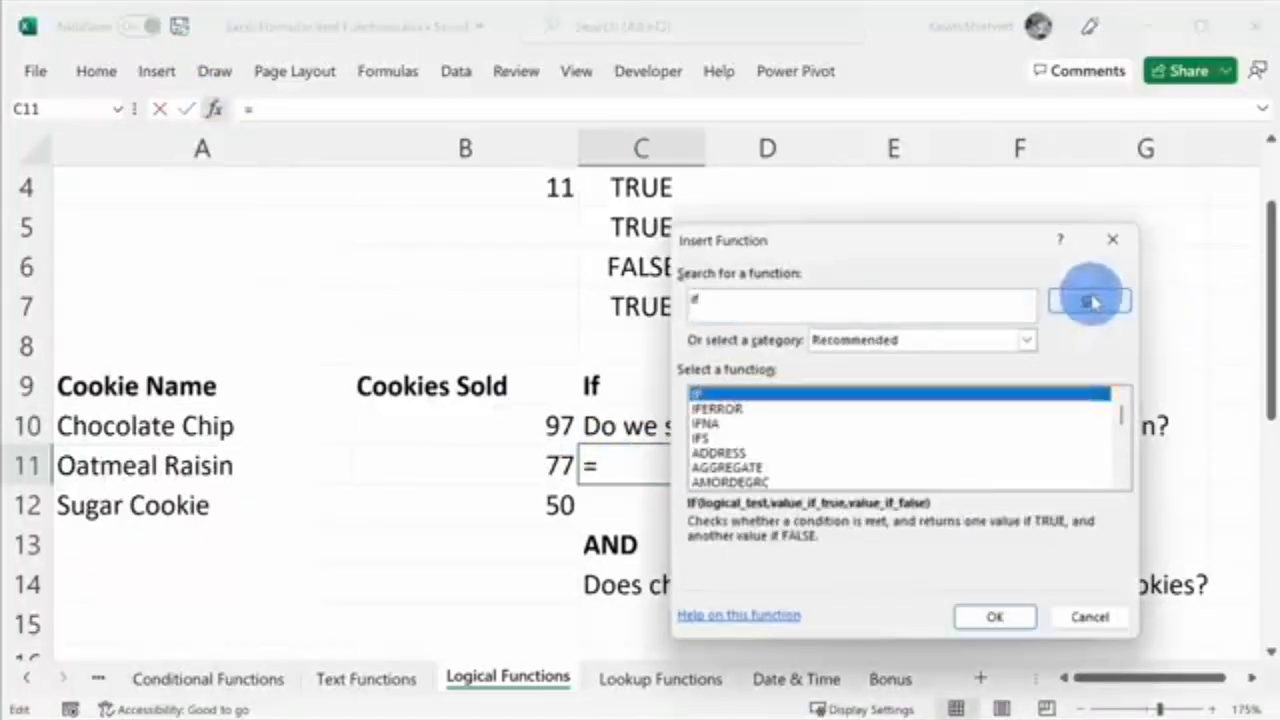
double_click(716, 398)
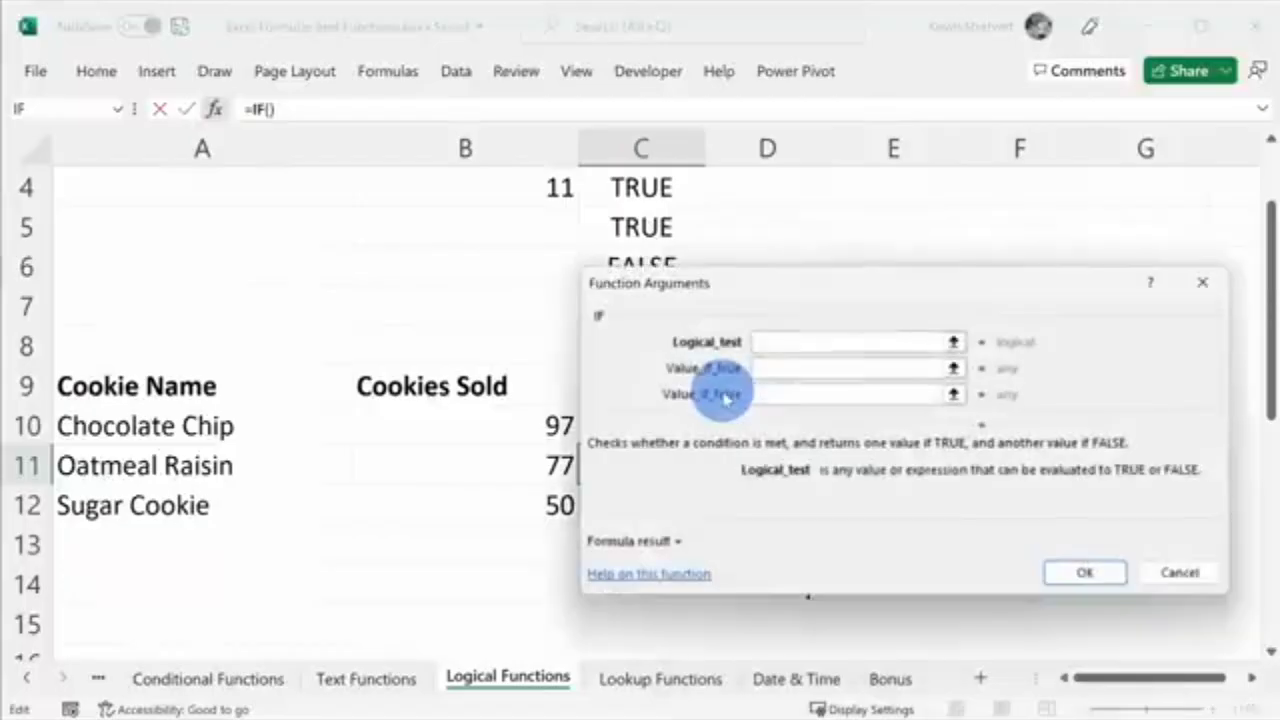
left_click_drag(777, 280, 780, 212)
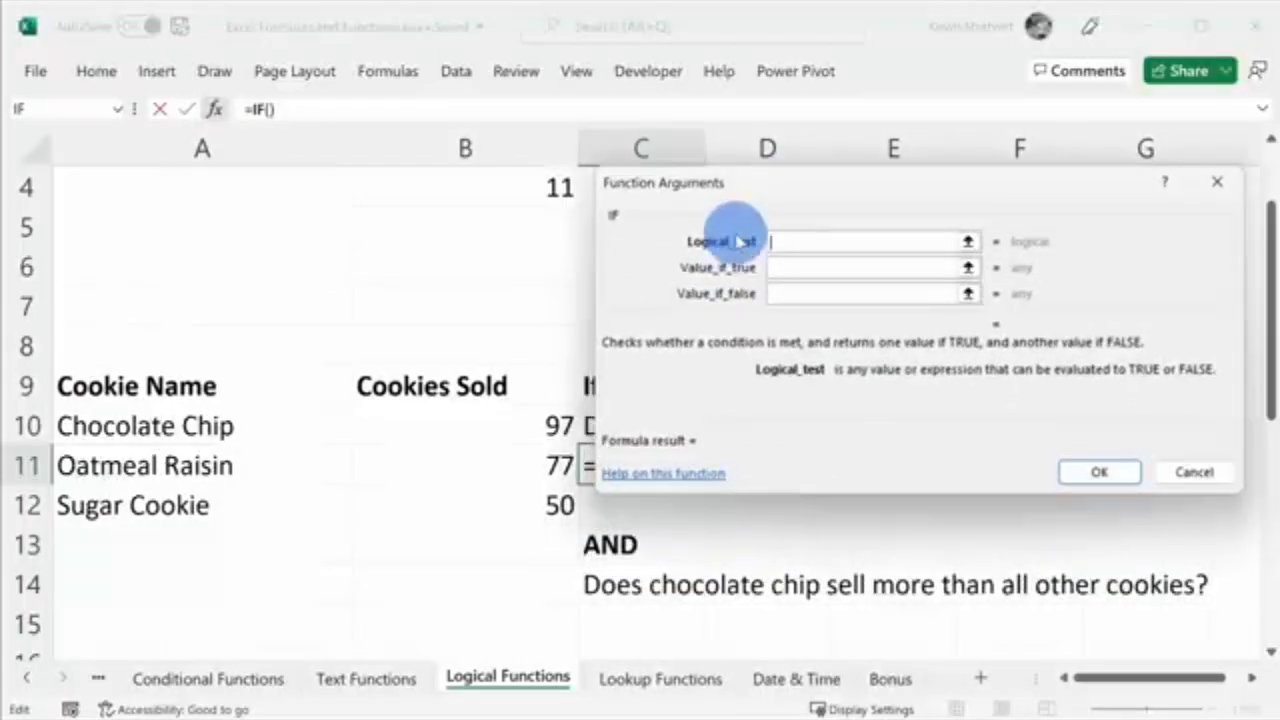
Set the IF function's logical test in C11 to B10>B11, moving the arguments dialog clear of the sales figures
left_click_drag(764, 195, 767, 101)
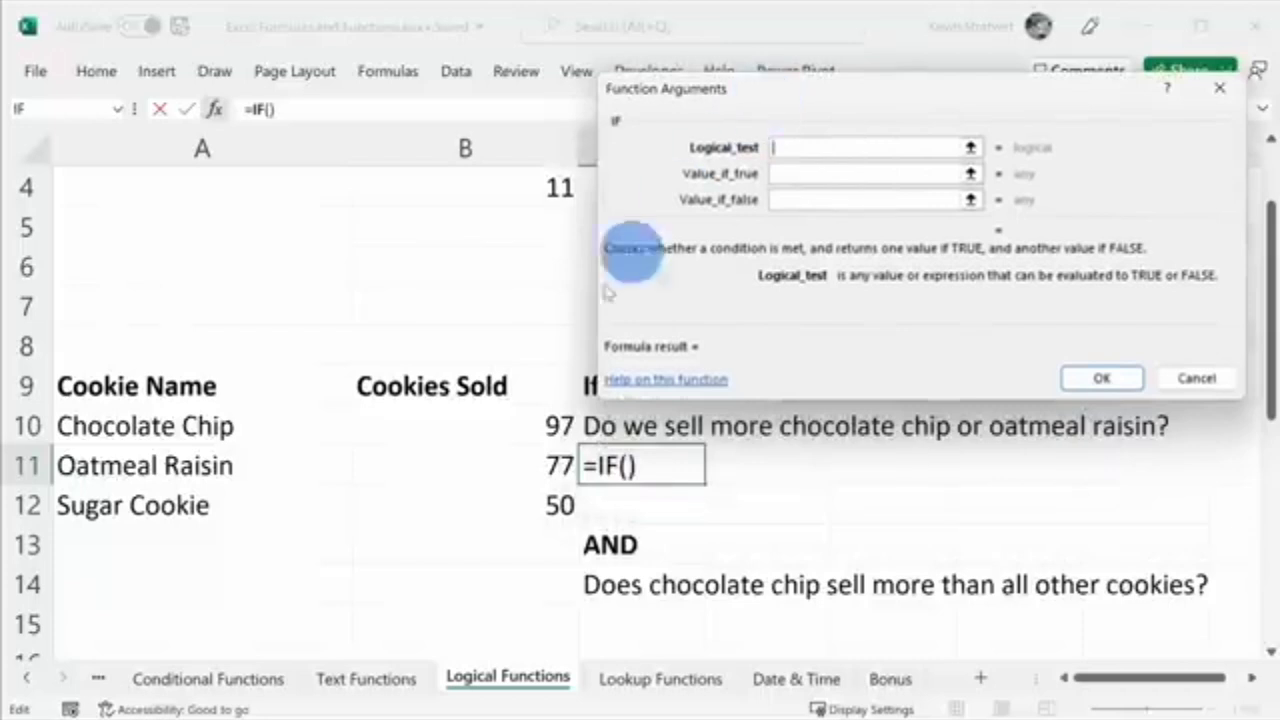
left_click(537, 428)
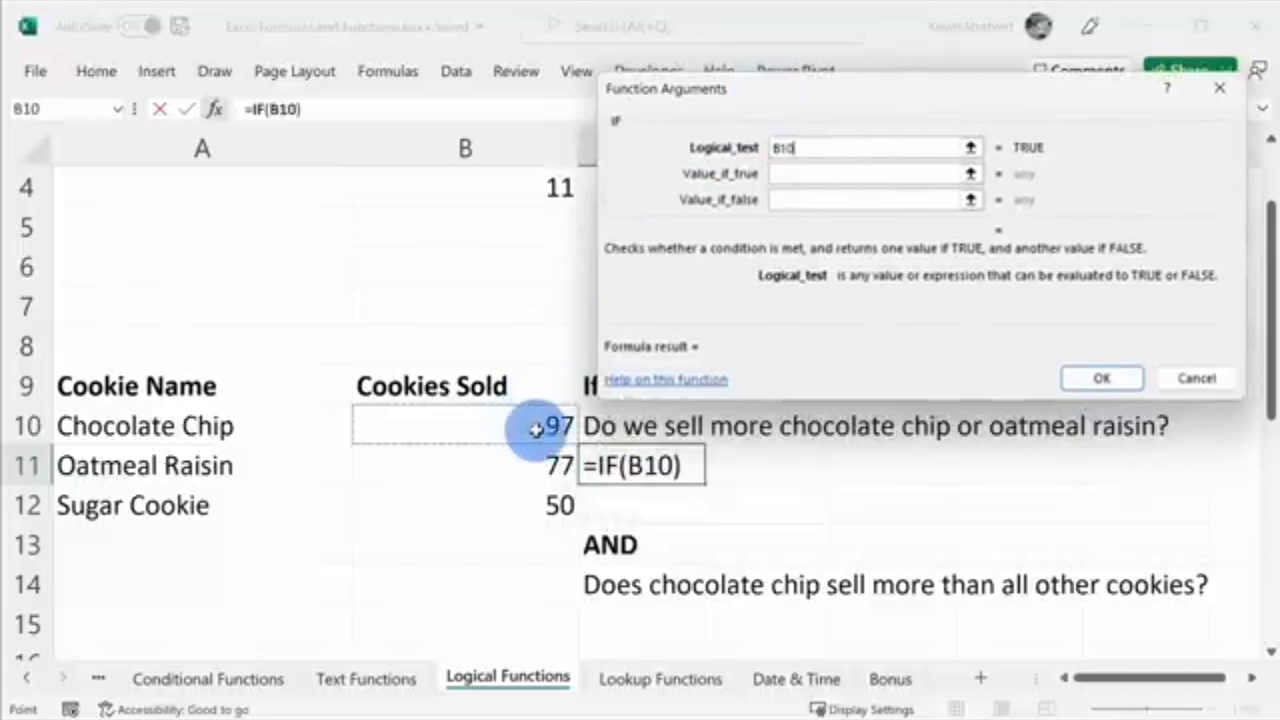
type(">")
left_click(547, 463)
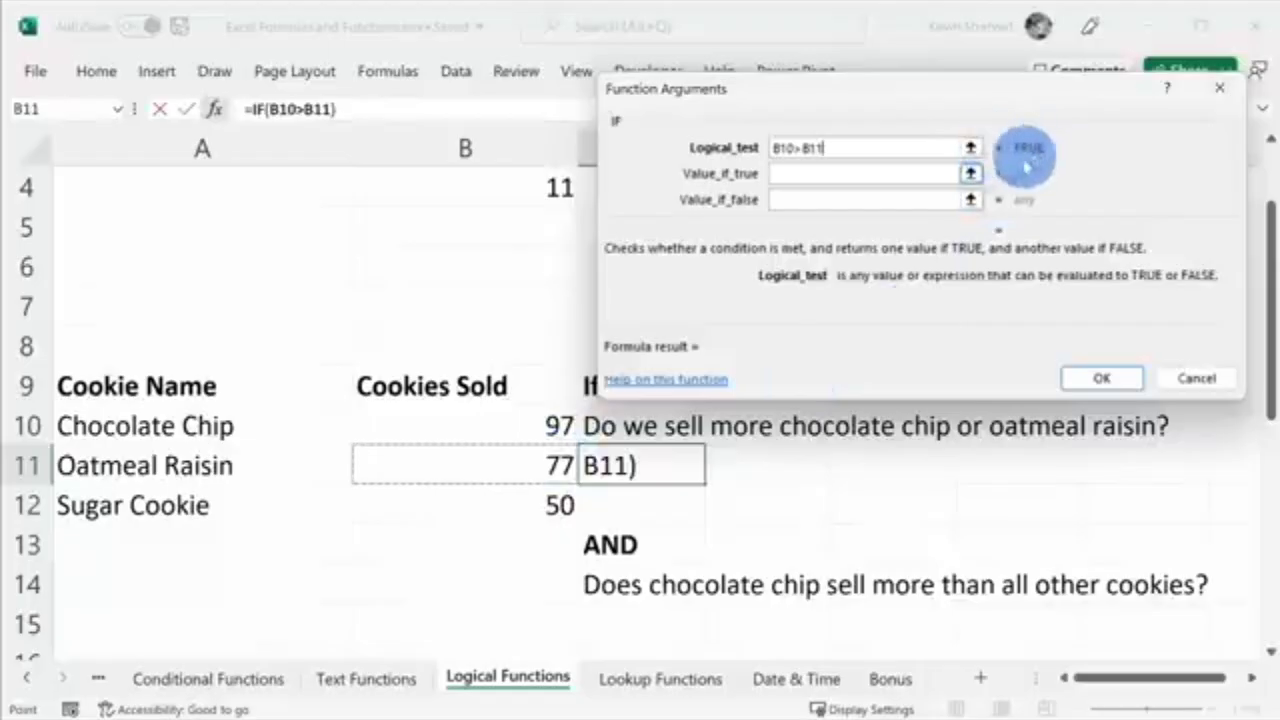
Complete the C11 IF formula with "Chocolate Chip" as the value if true and "Oatmeal Raisin" as the value if false
left_click(820, 176)
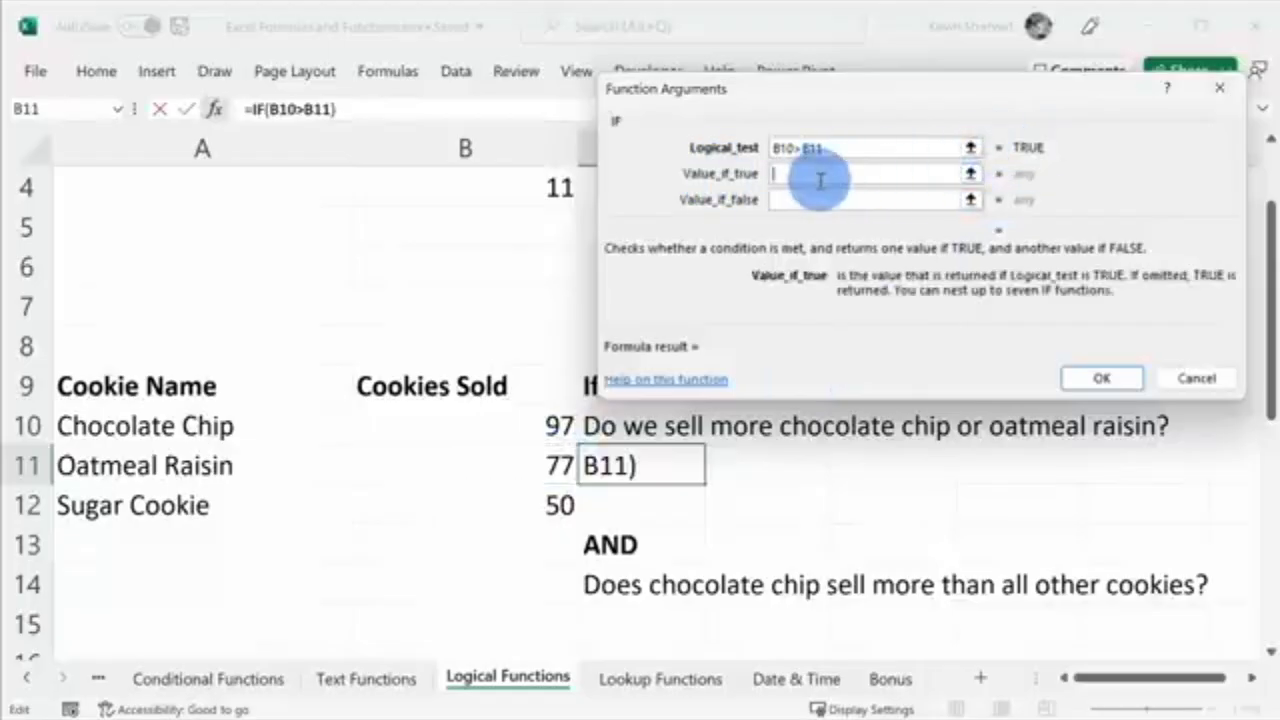
type("Chocolate Chip")
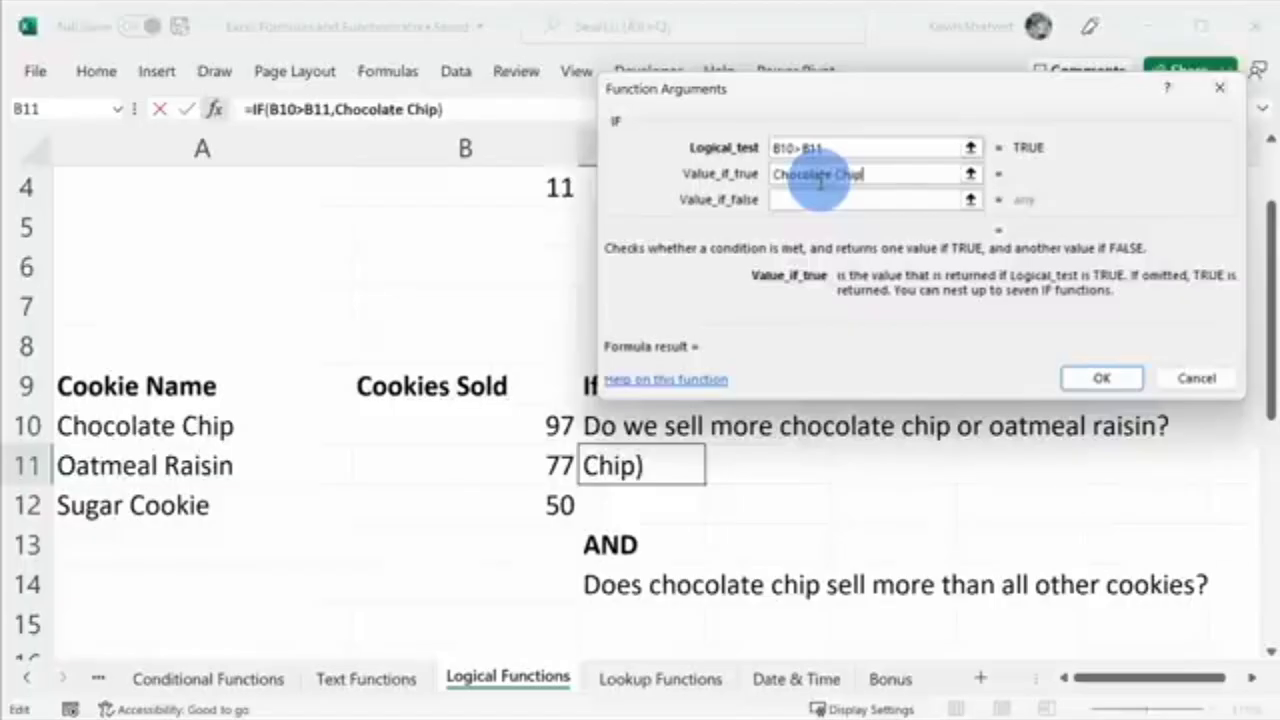
key("Tab")
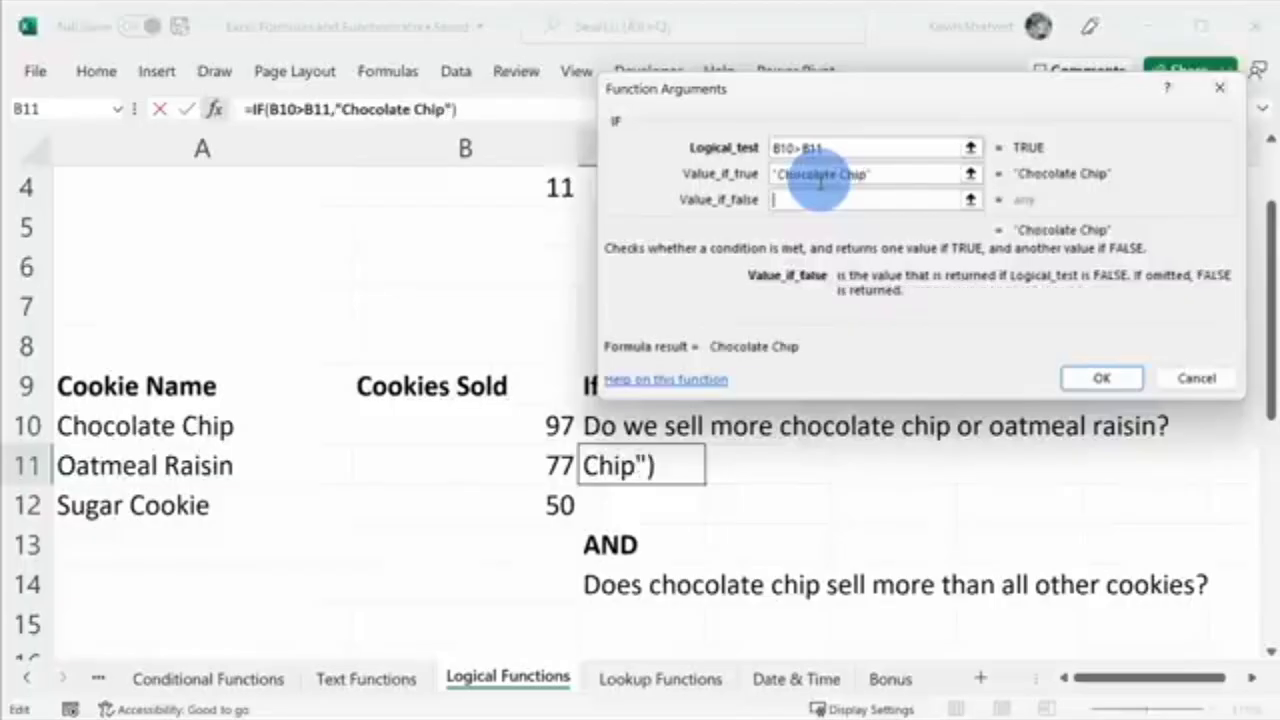
left_click(788, 148)
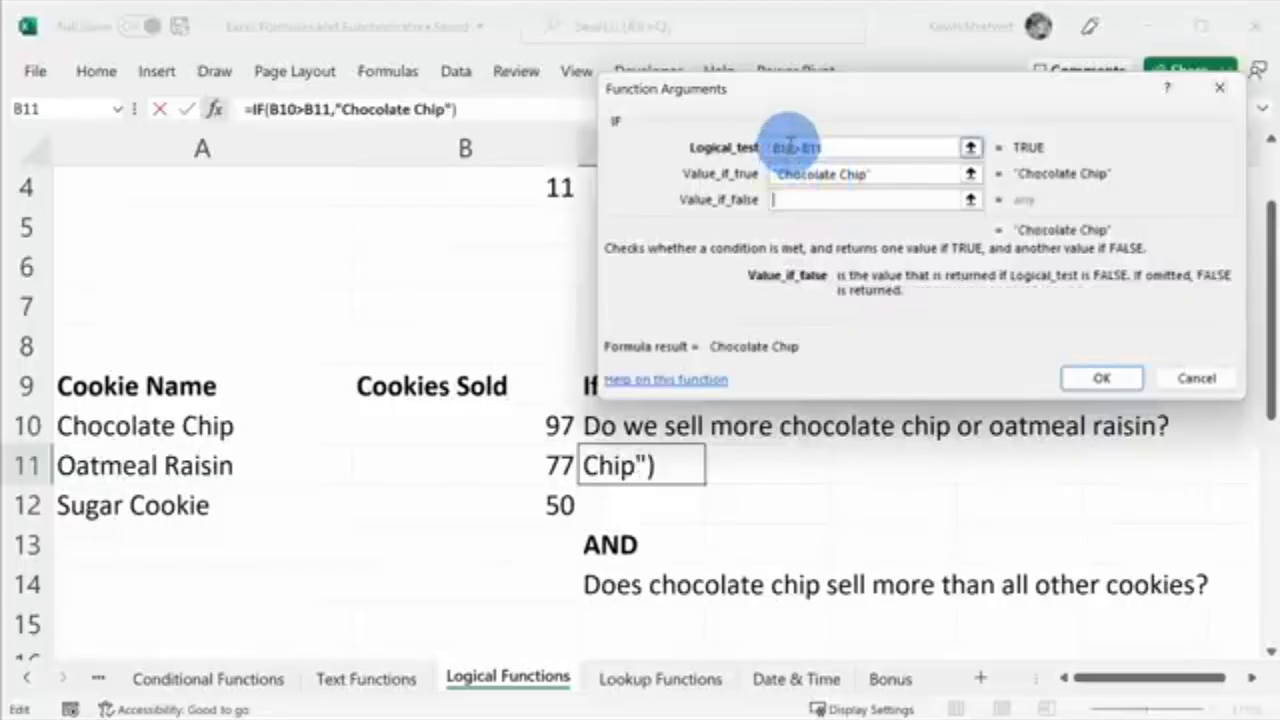
left_click(795, 201)
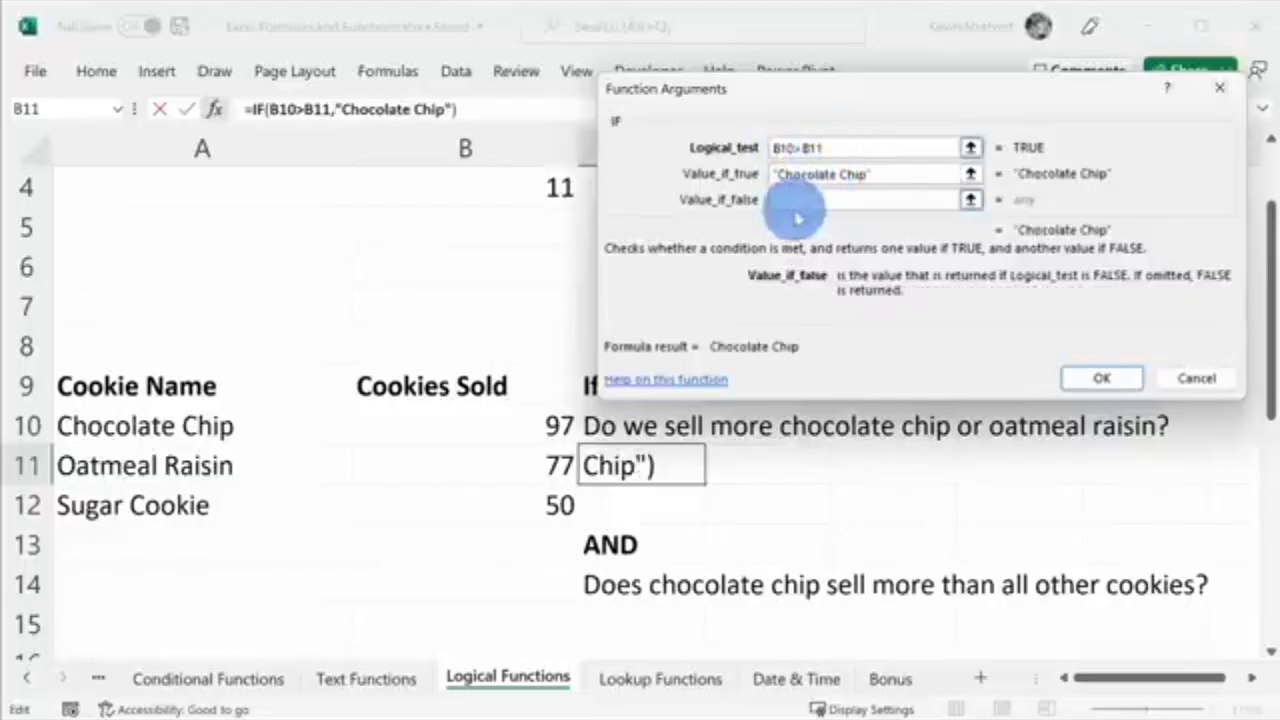
type("Oatmeal ")
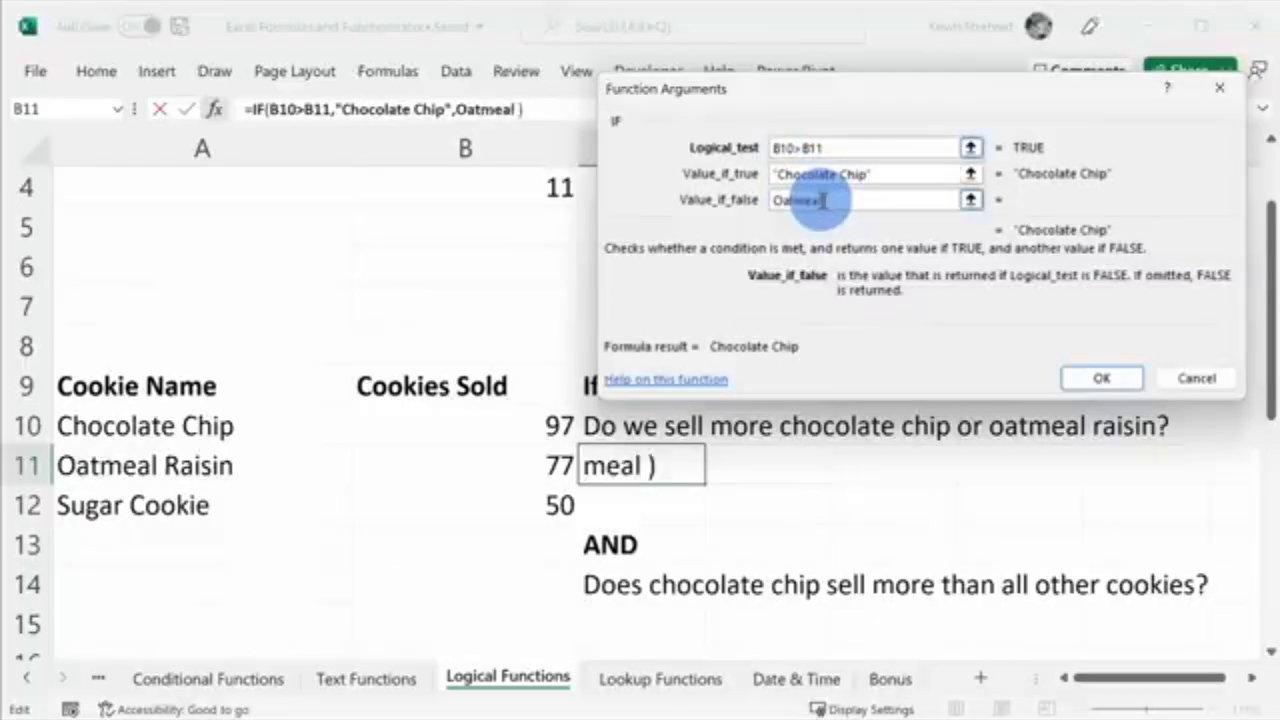
type("Raisin")
key("Return")
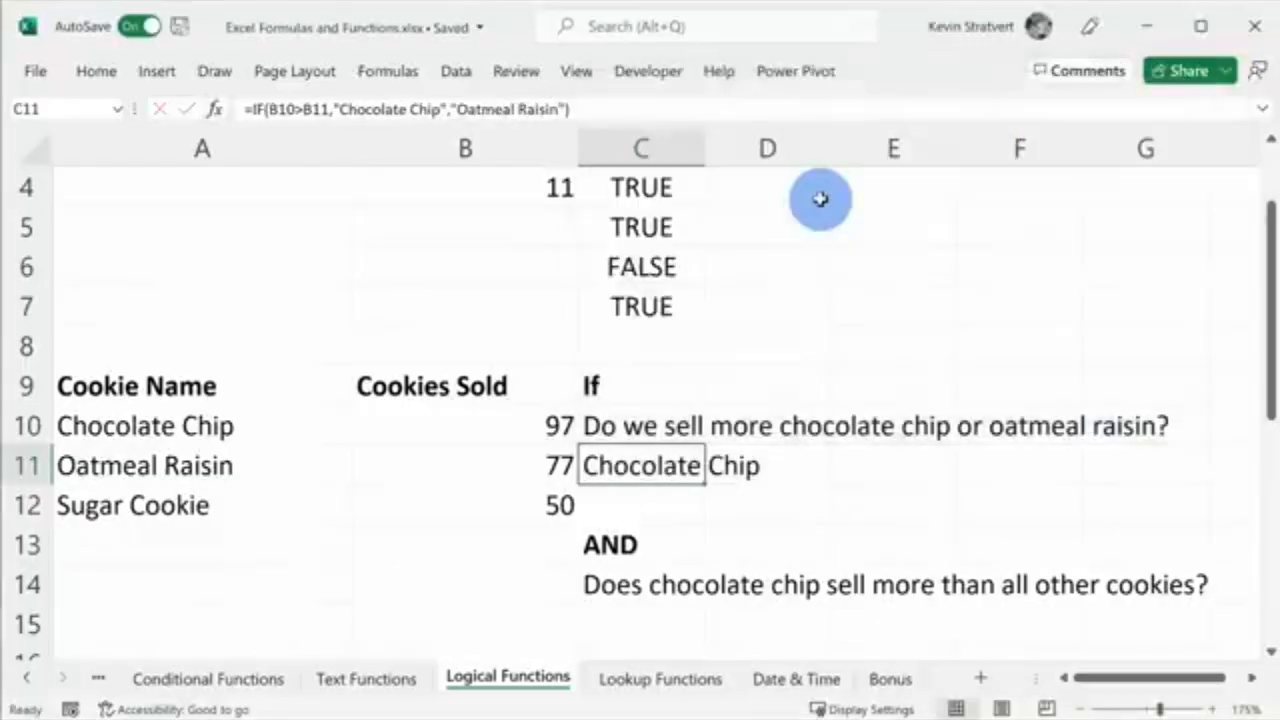
Set the oatmeal raisin cookies sold in B11 to 150 and check the IF answer in C11
left_click(670, 420)
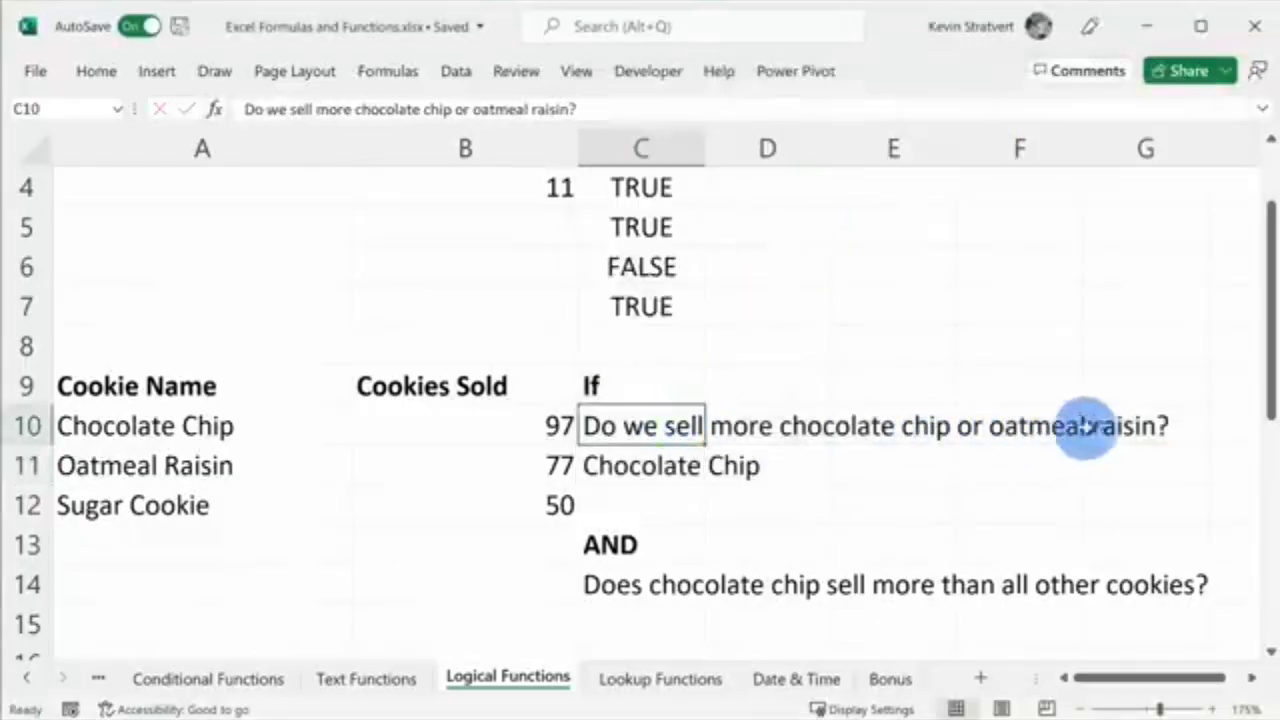
left_click(666, 470)
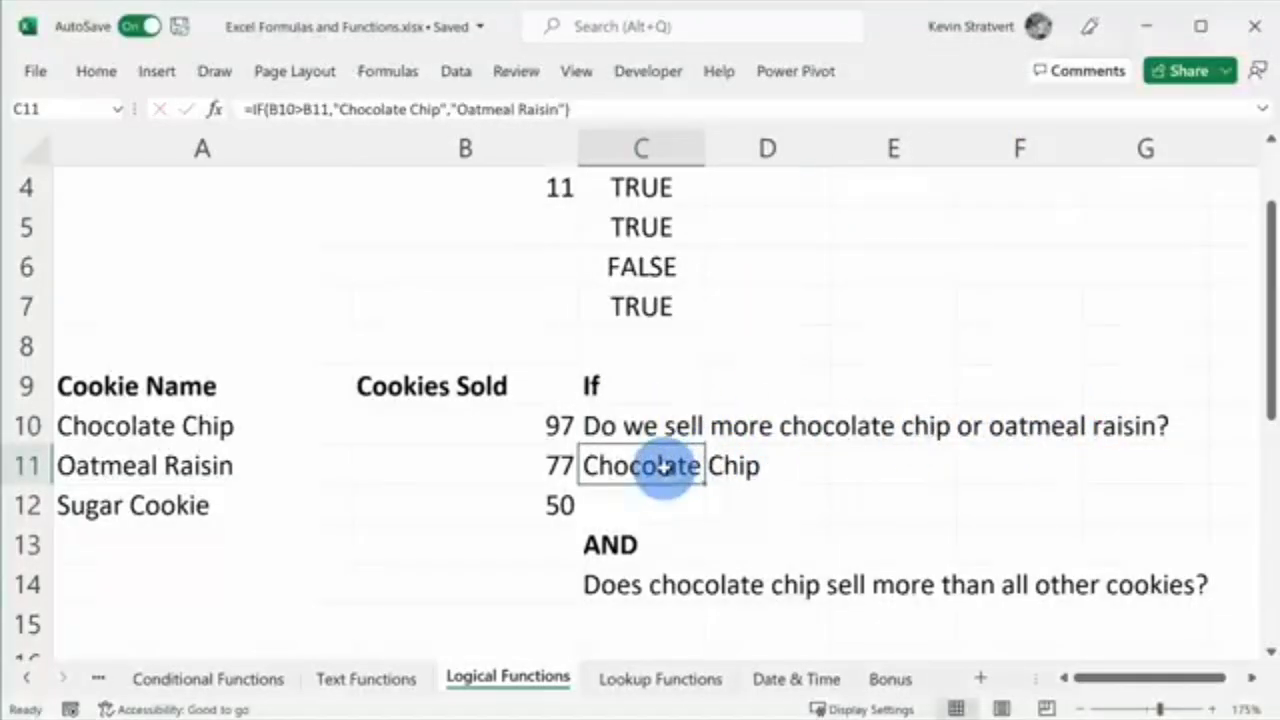
left_click(535, 472)
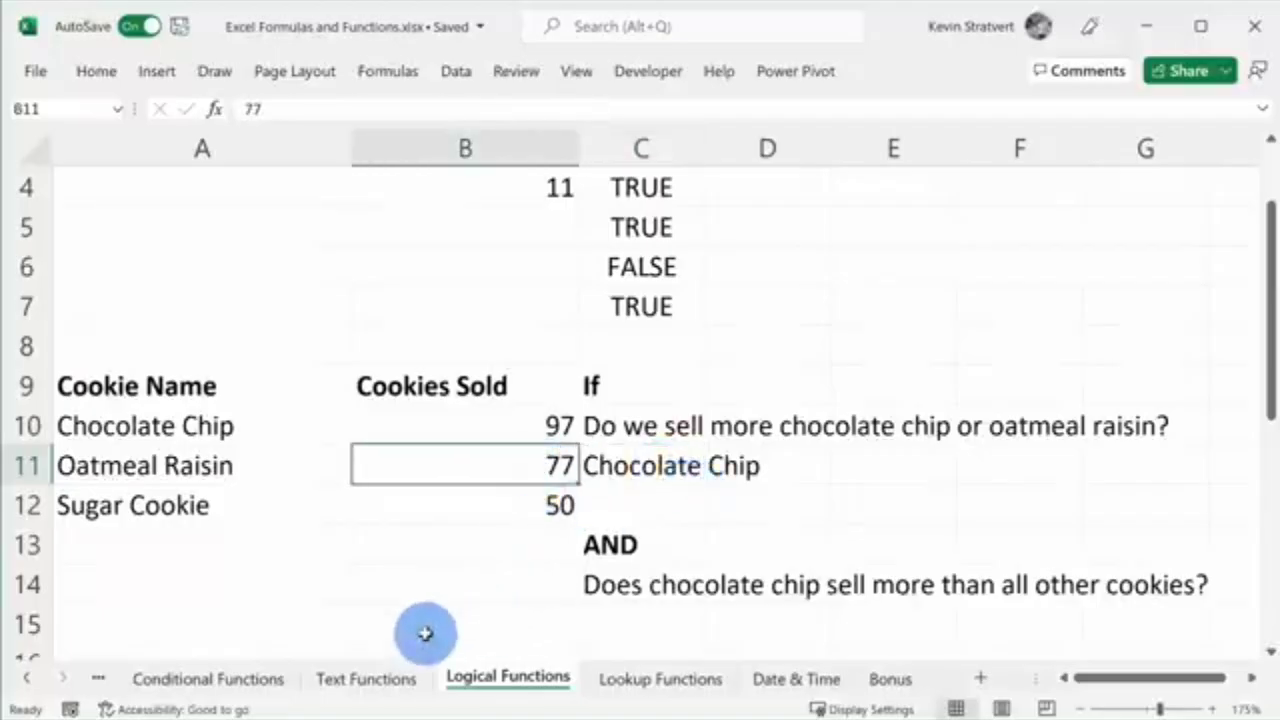
type("150")
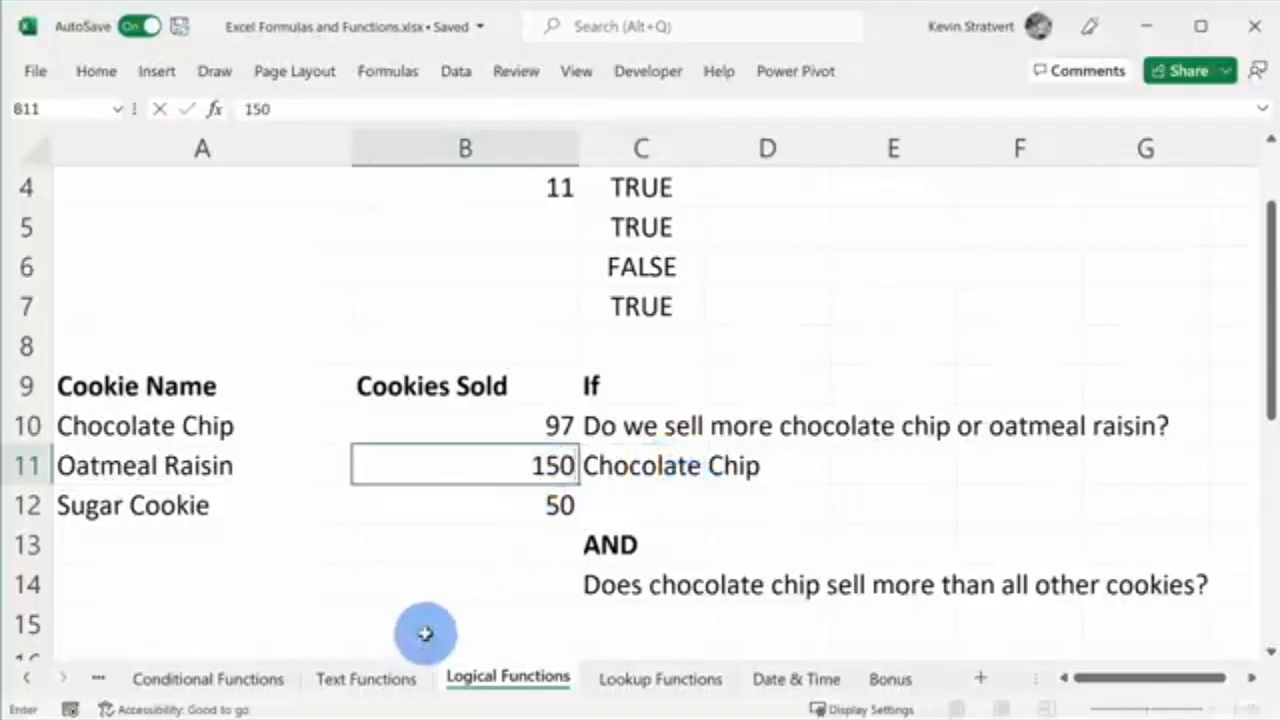
key("Return")
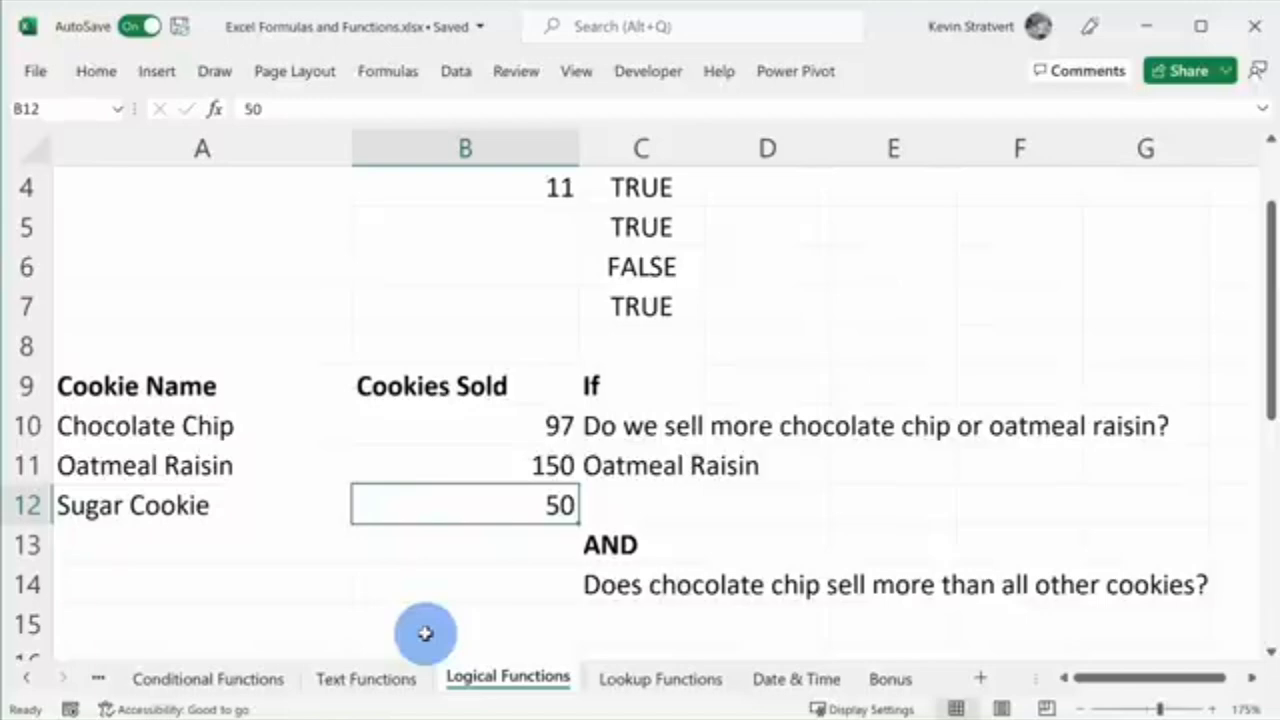
left_click(672, 462)
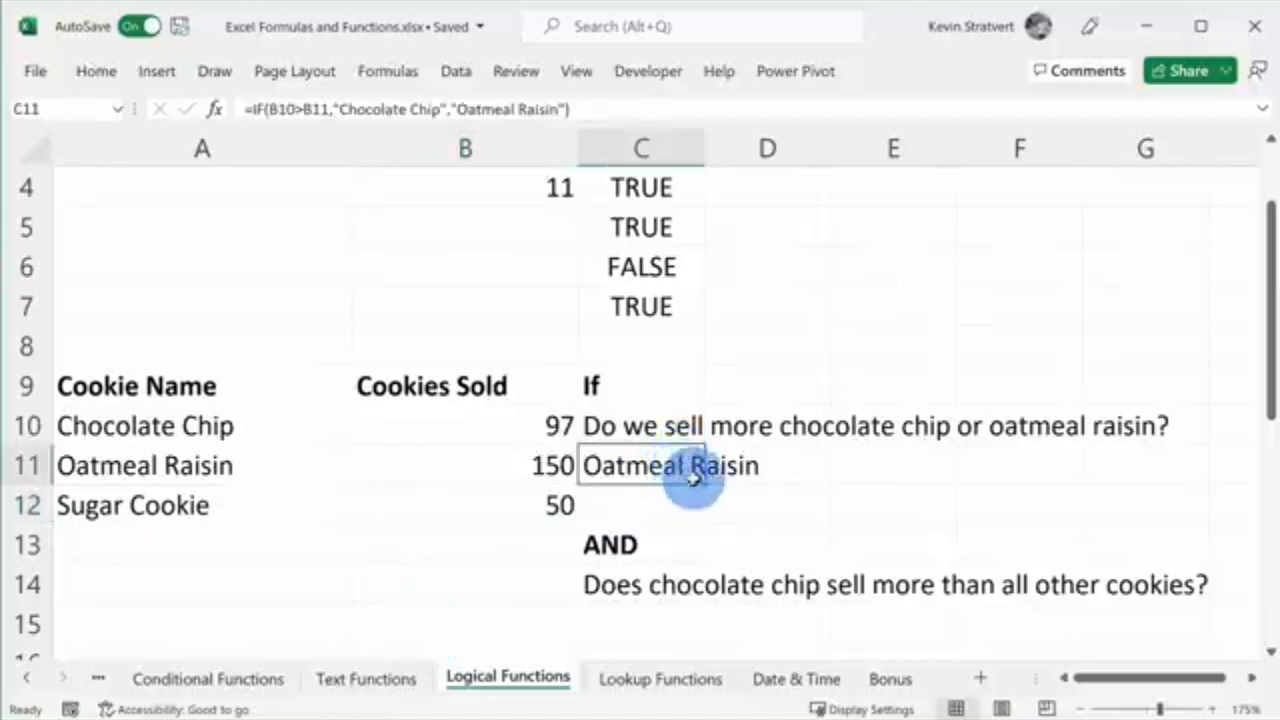
Insert the IF function in C15 under the AND question, keeping its arguments dialog off the question and the sales figures
left_click(645, 305)
scroll(645, 305, "down", 1)
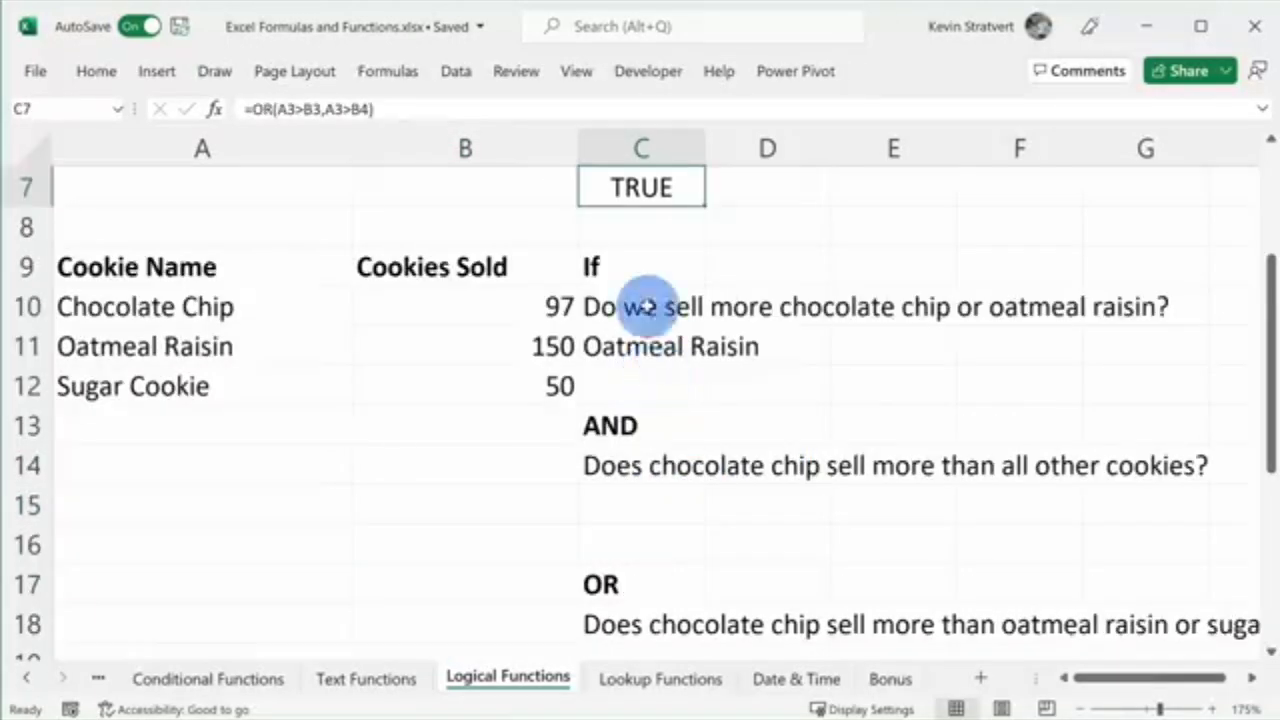
left_click(632, 425)
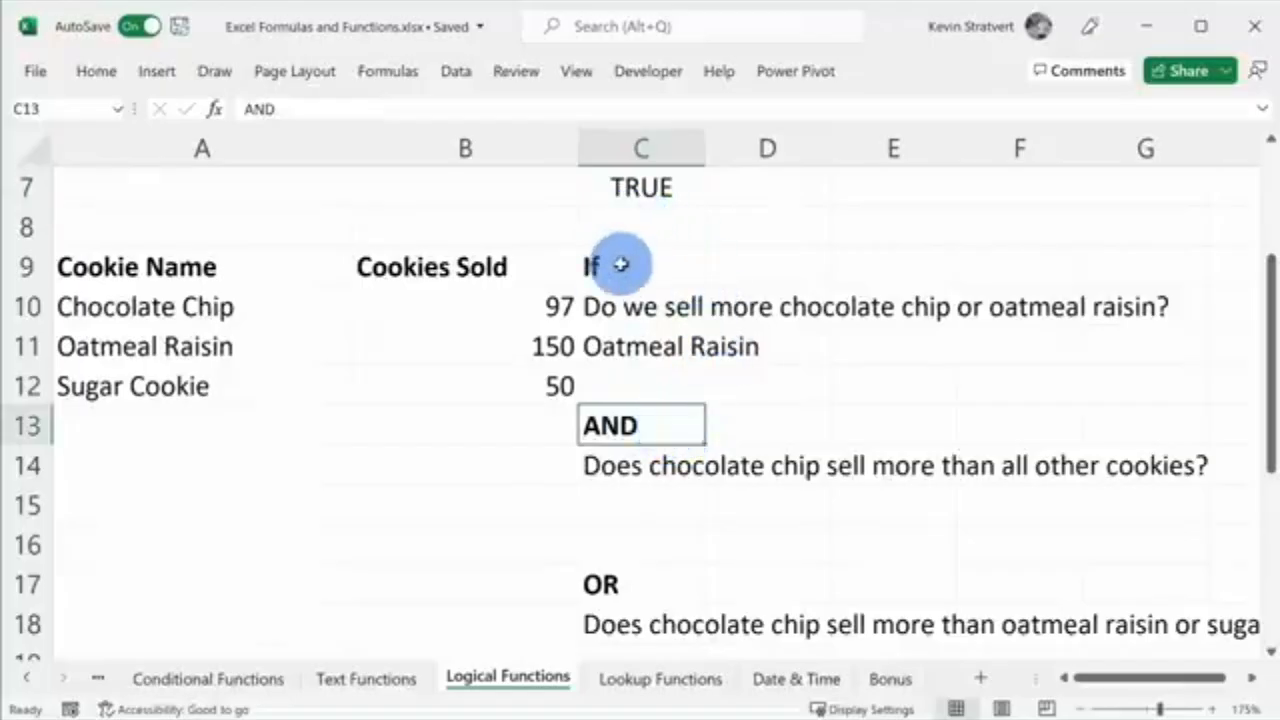
left_click(666, 455)
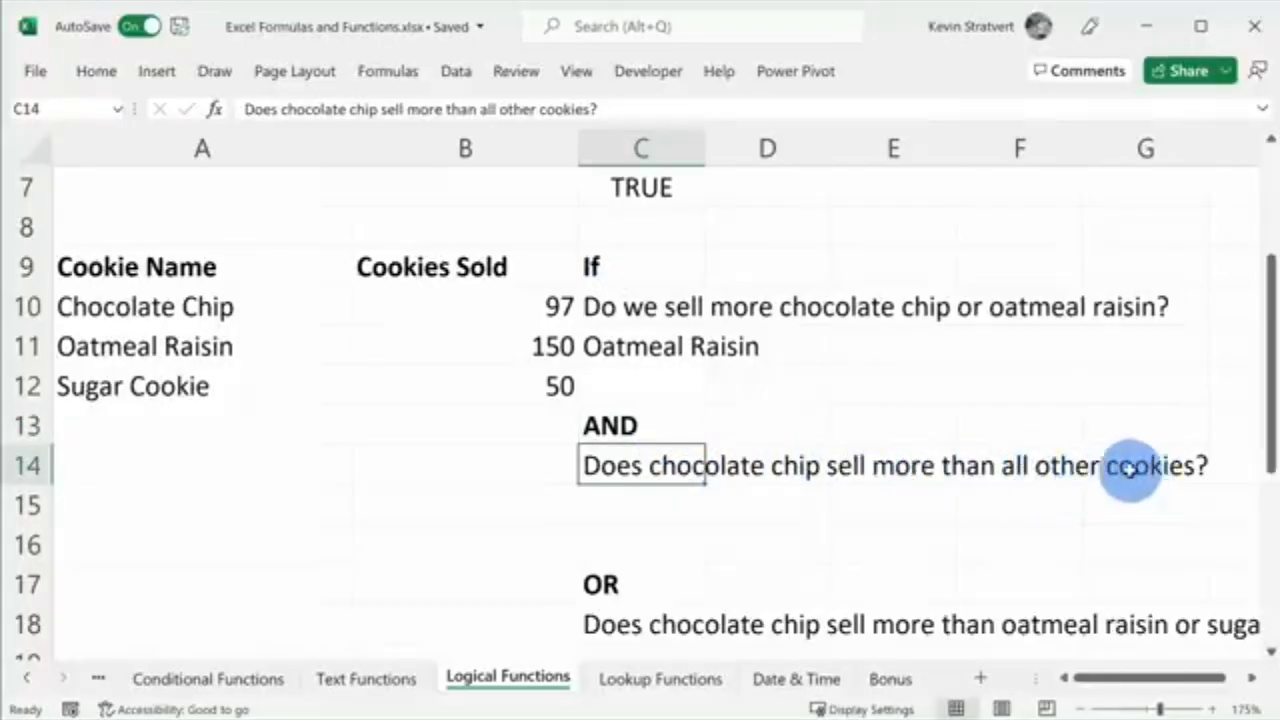
left_click(656, 503)
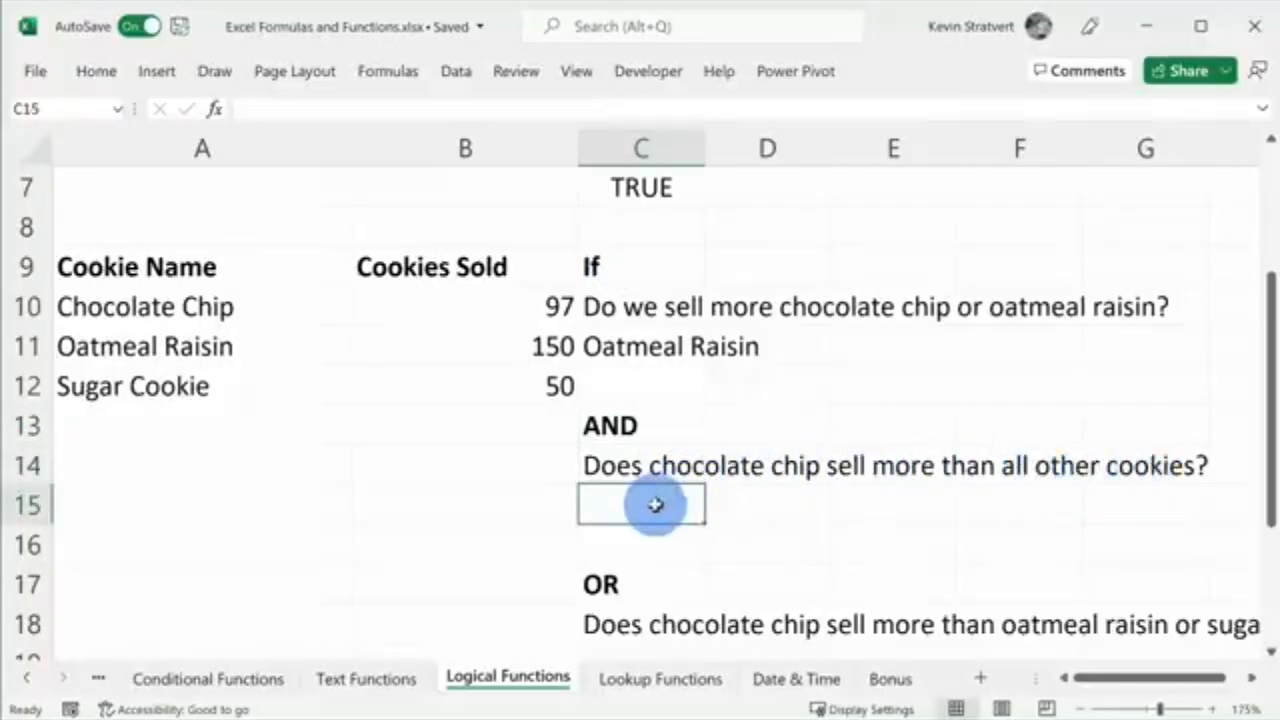
left_click(214, 108)
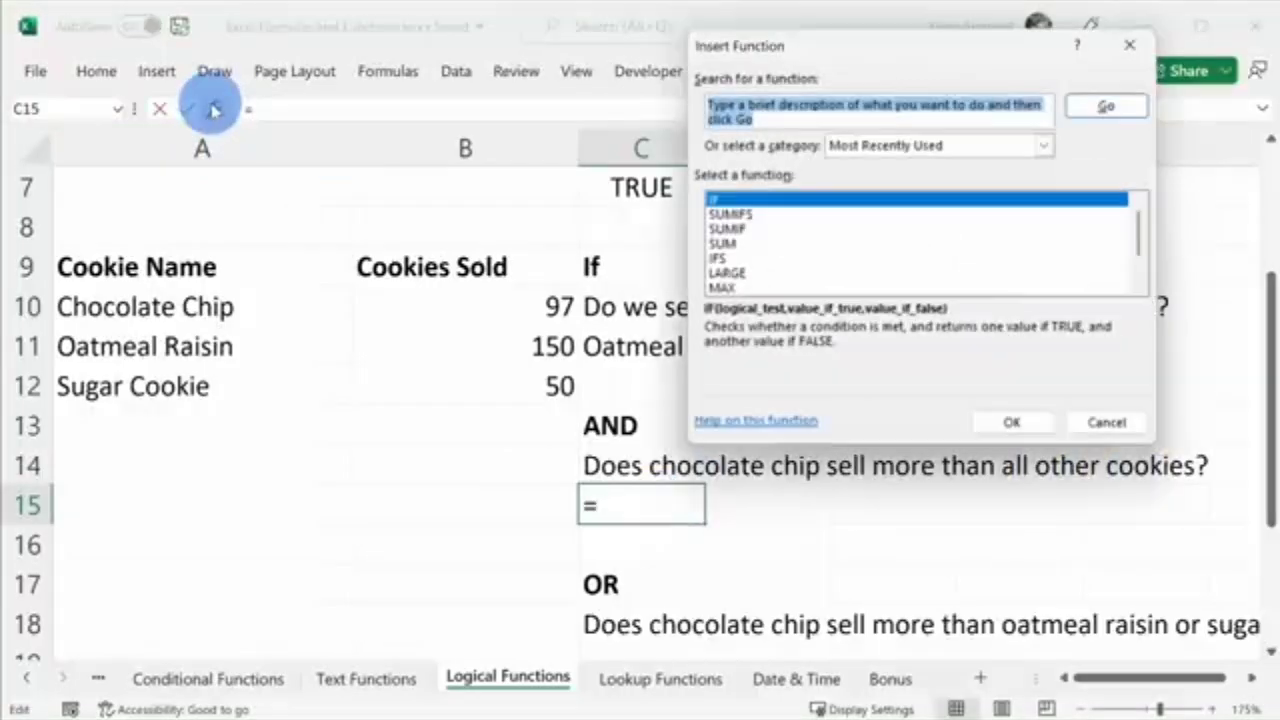
double_click(730, 200)
left_click_drag(755, 102, 764, 160)
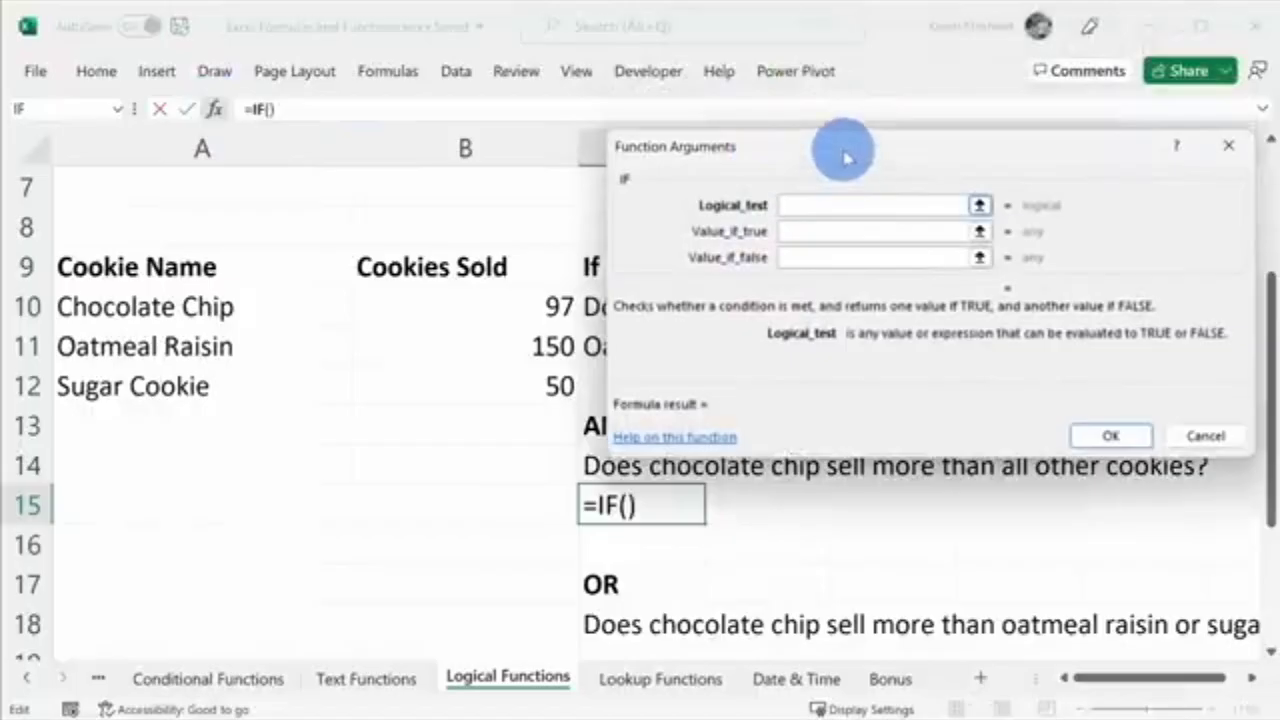
Set the logical test of the C15 IF function to and(B10>B11,B10>B12)
type("and(")
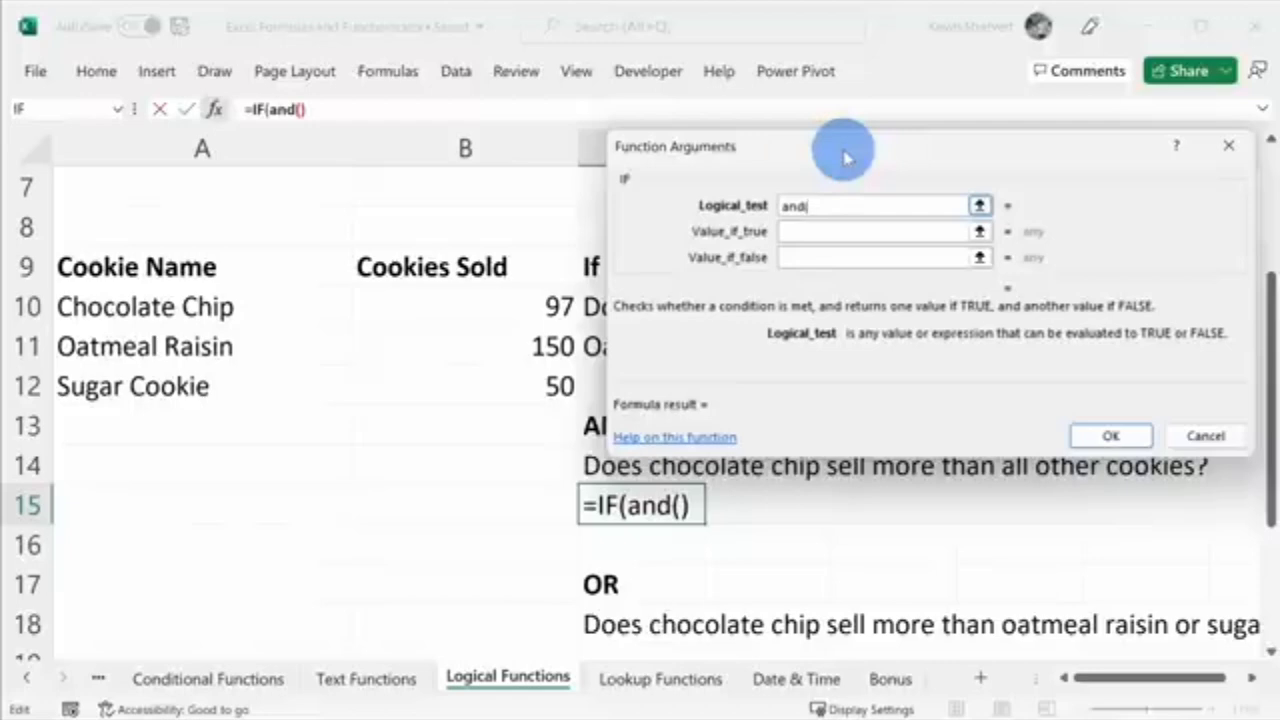
left_click(510, 305)
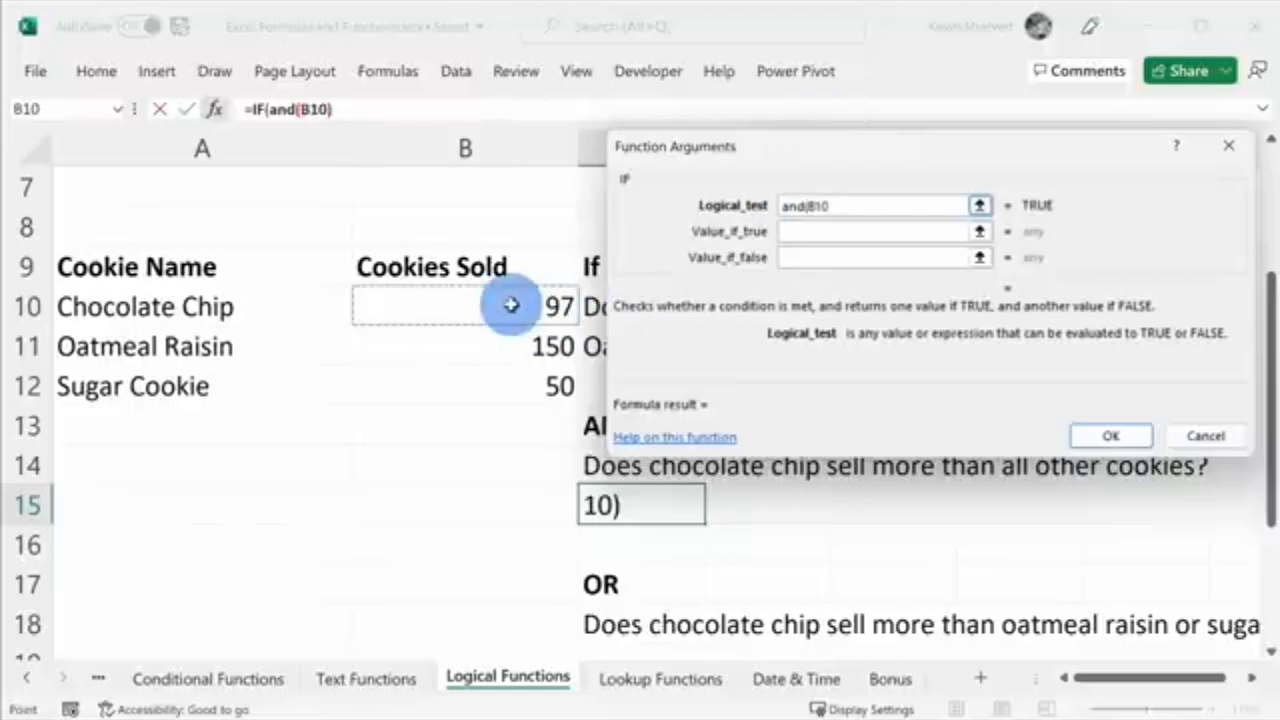
type(">")
left_click(514, 325)
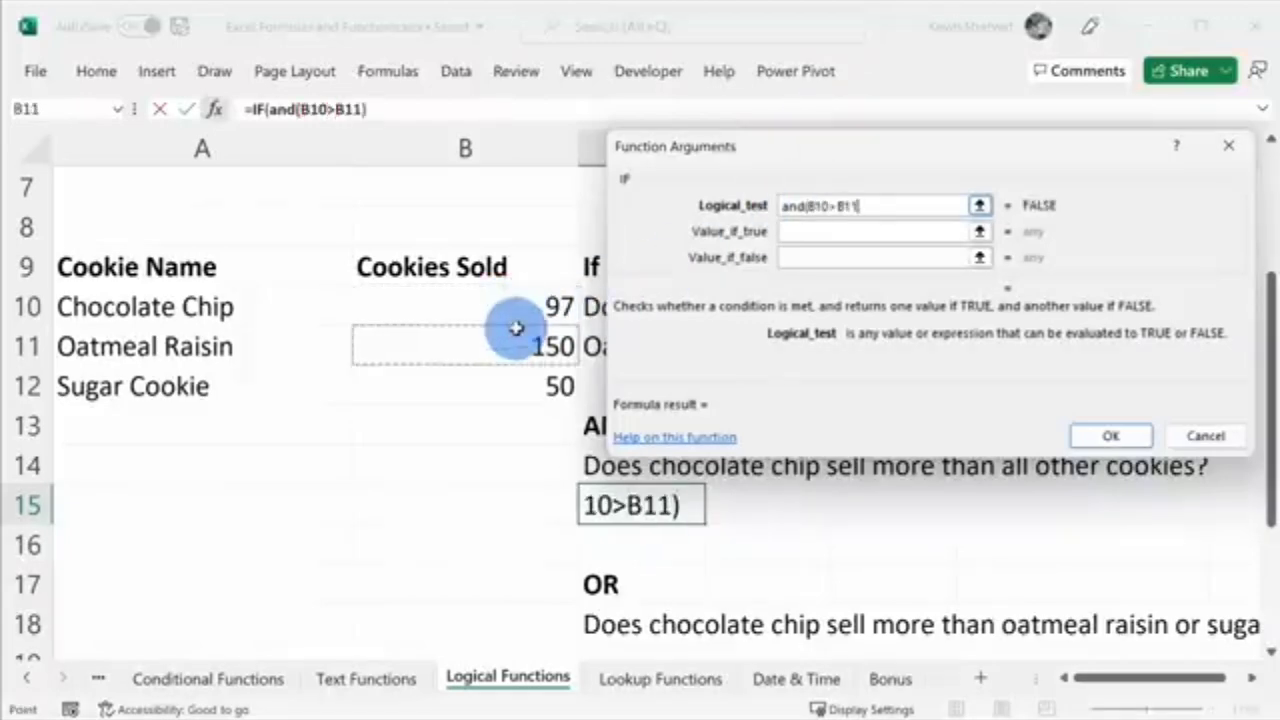
type(")")
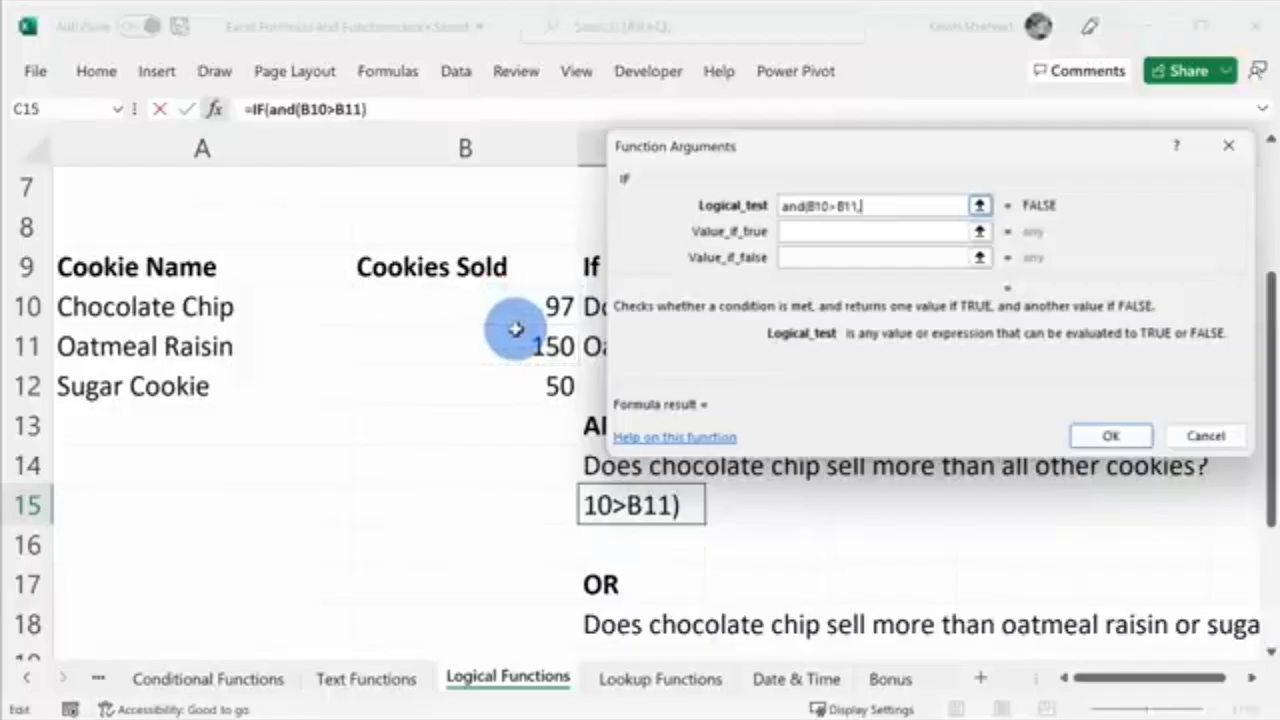
left_click(547, 307)
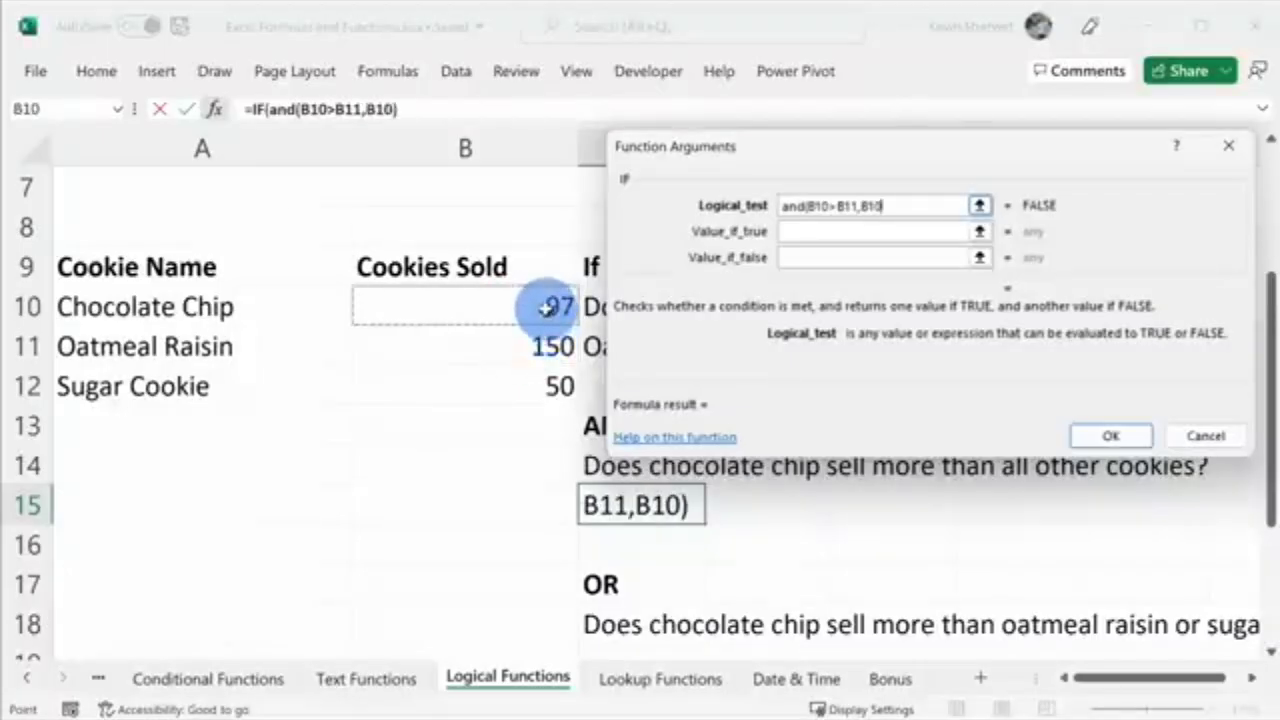
type(">")
left_click(540, 384)
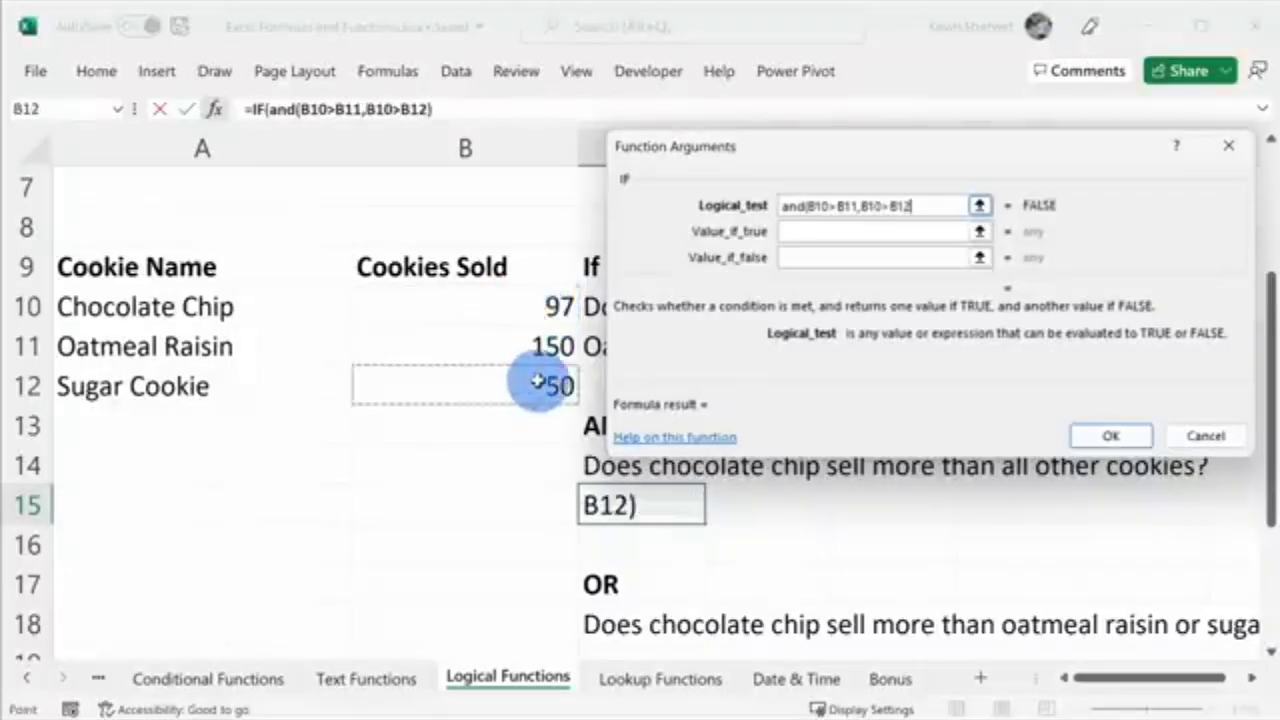
type(")")
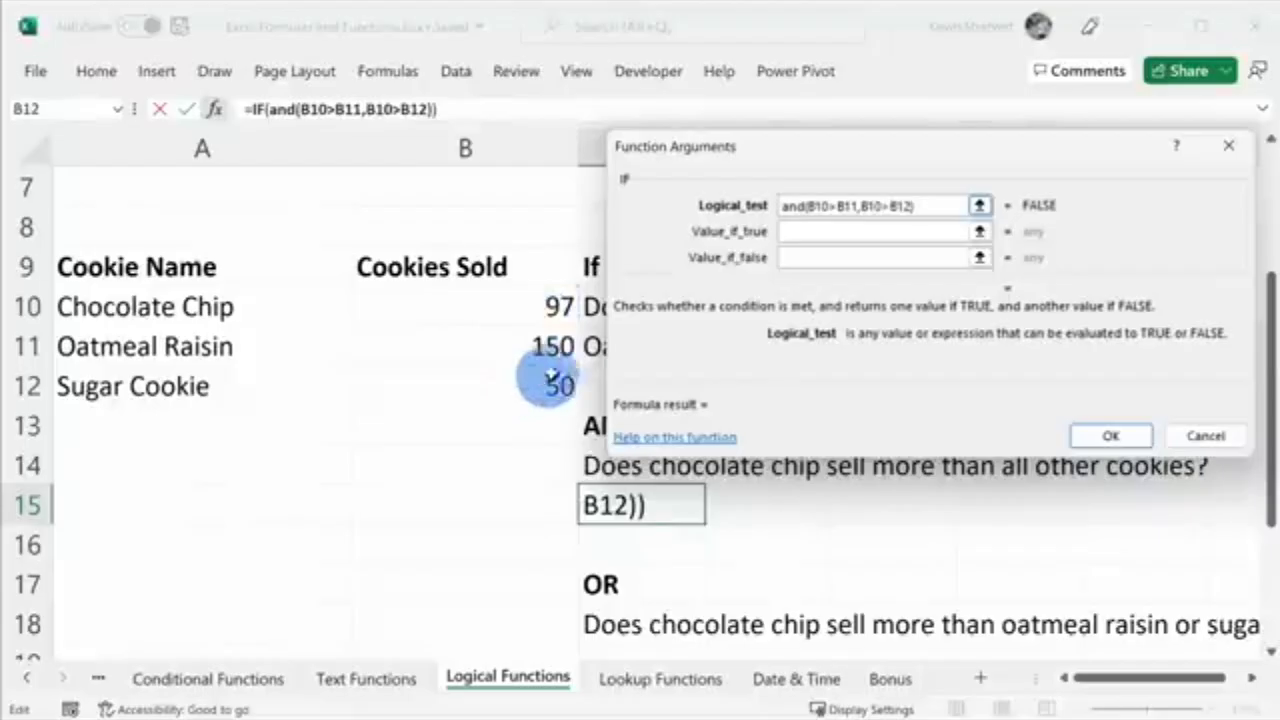
Complete the C15 formula with "yes" if true and "no" if false, and check its answer against the question in C14
left_click(835, 233)
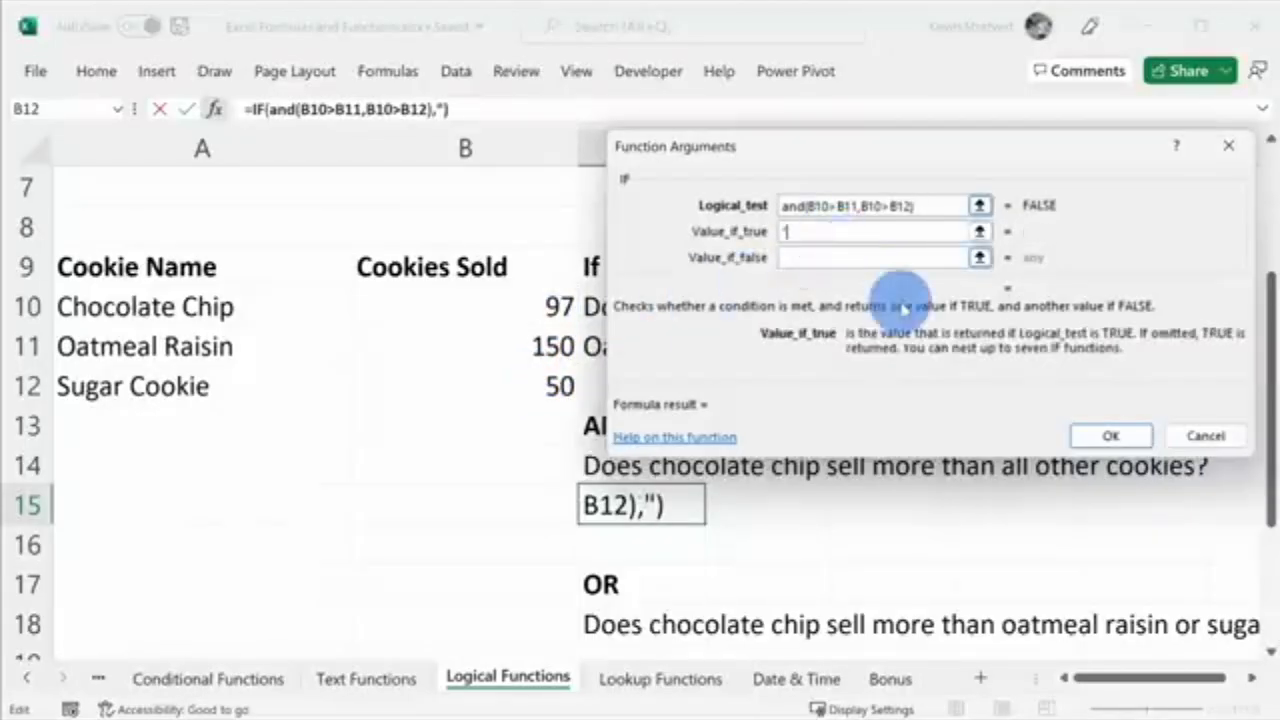
type("\"yes\"")
key("Tab")
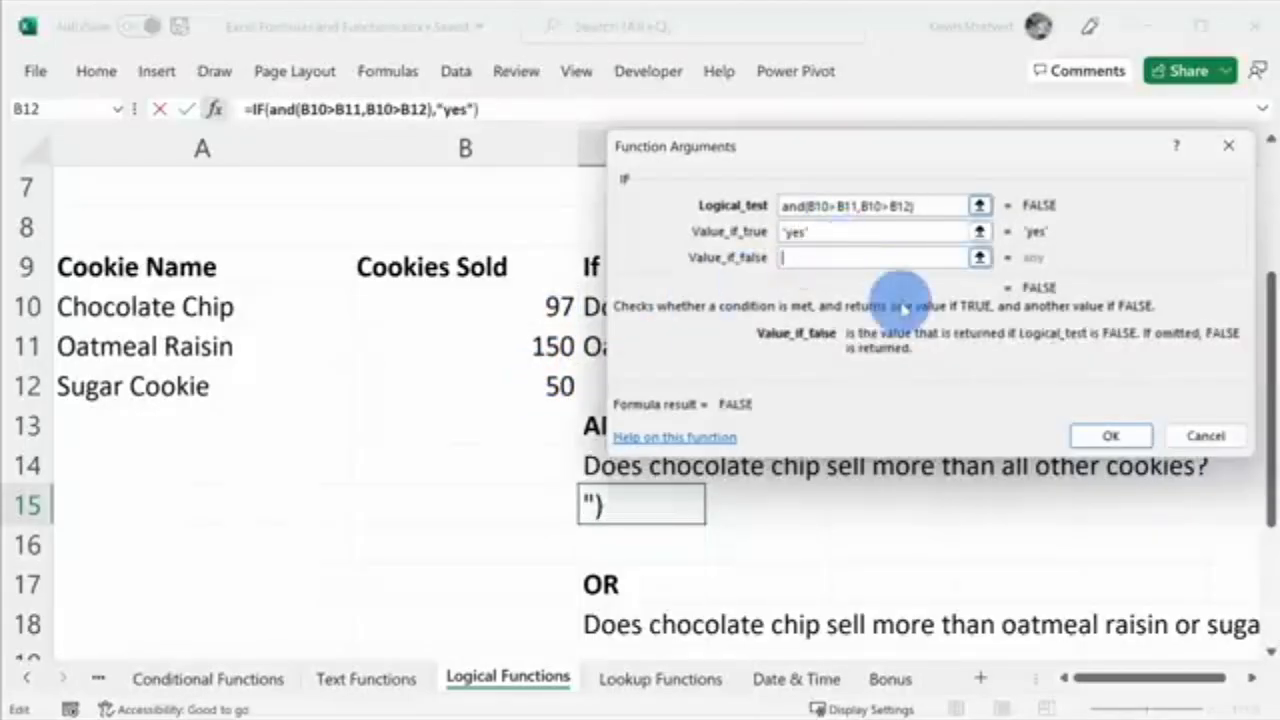
type("\"no")
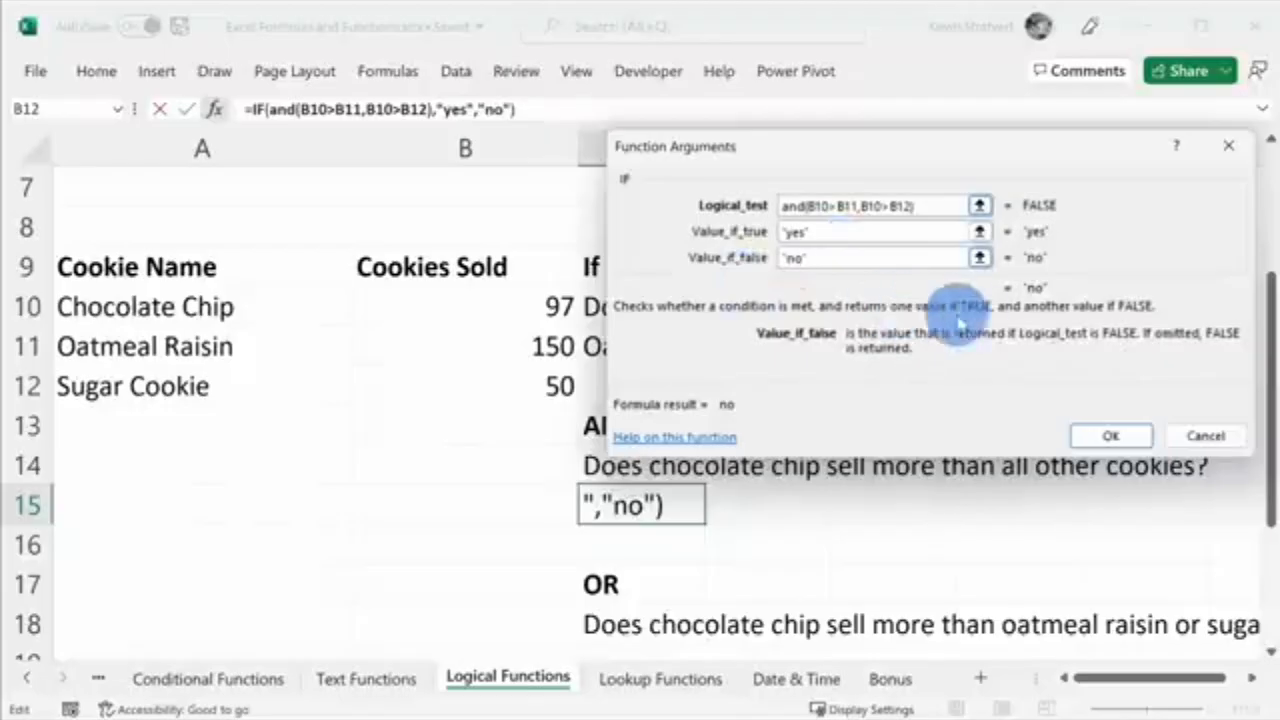
left_click(1095, 440)
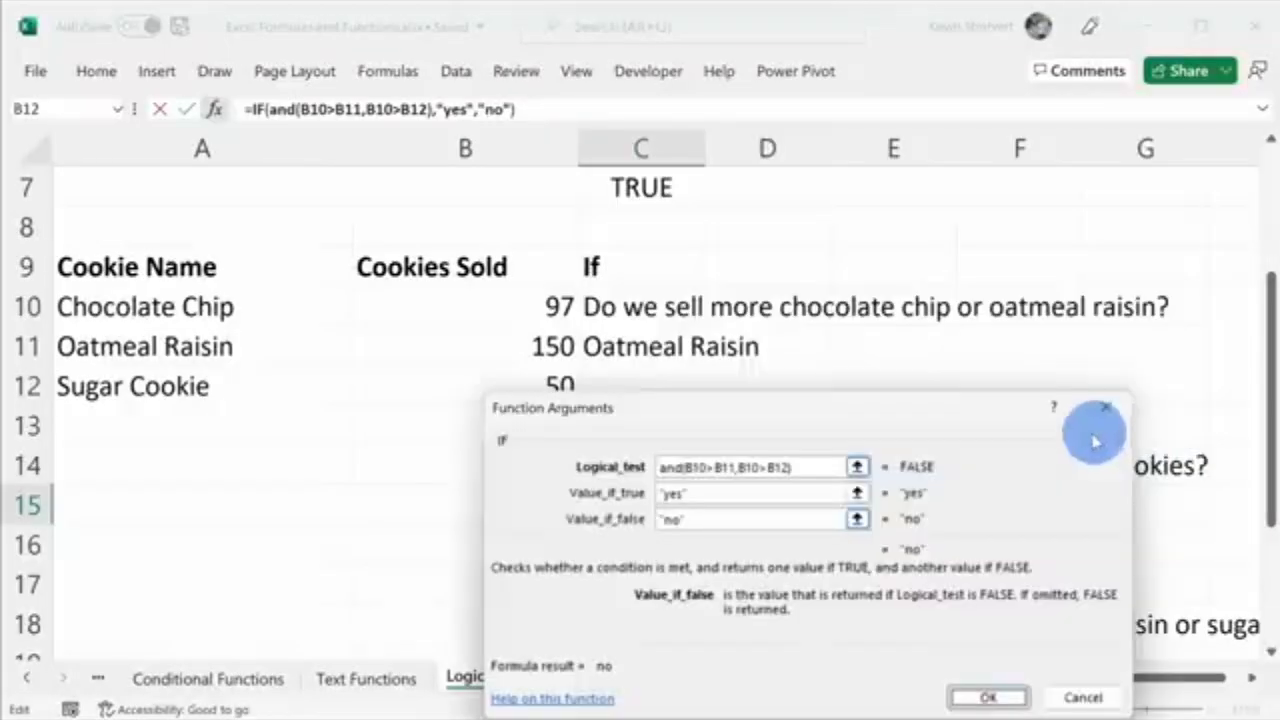
left_click(985, 696)
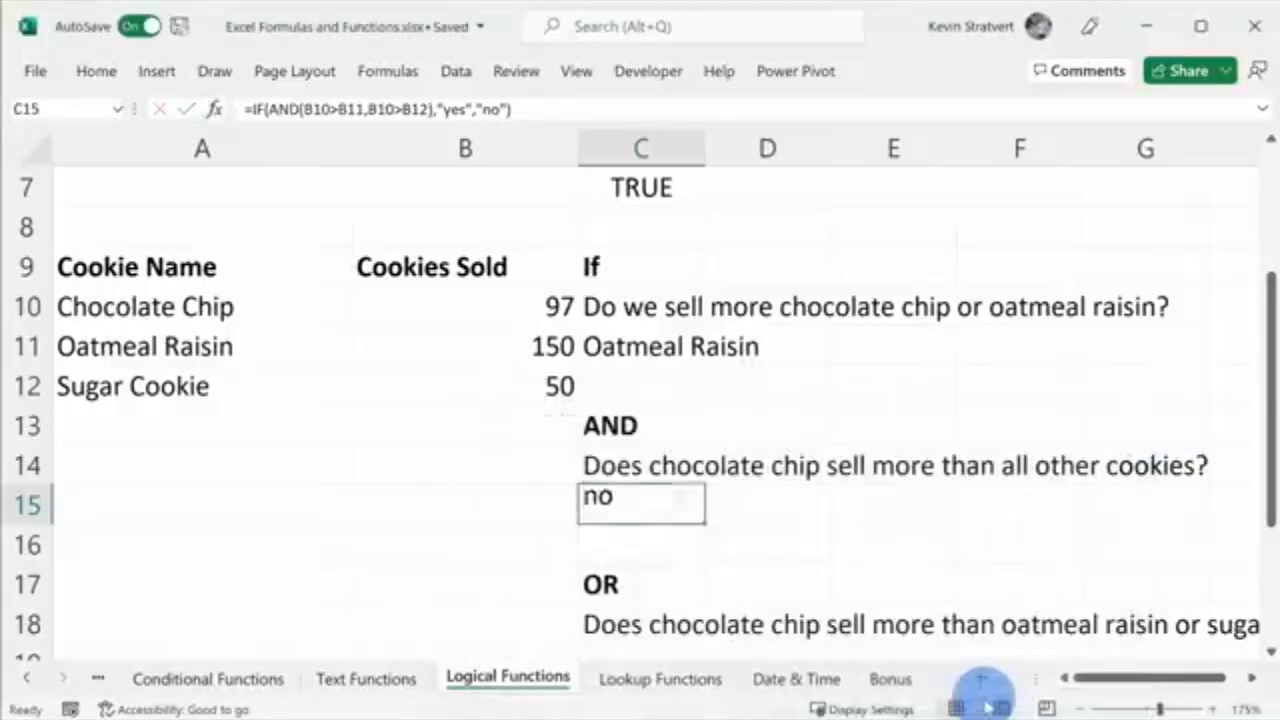
left_click(656, 465)
left_click(660, 496)
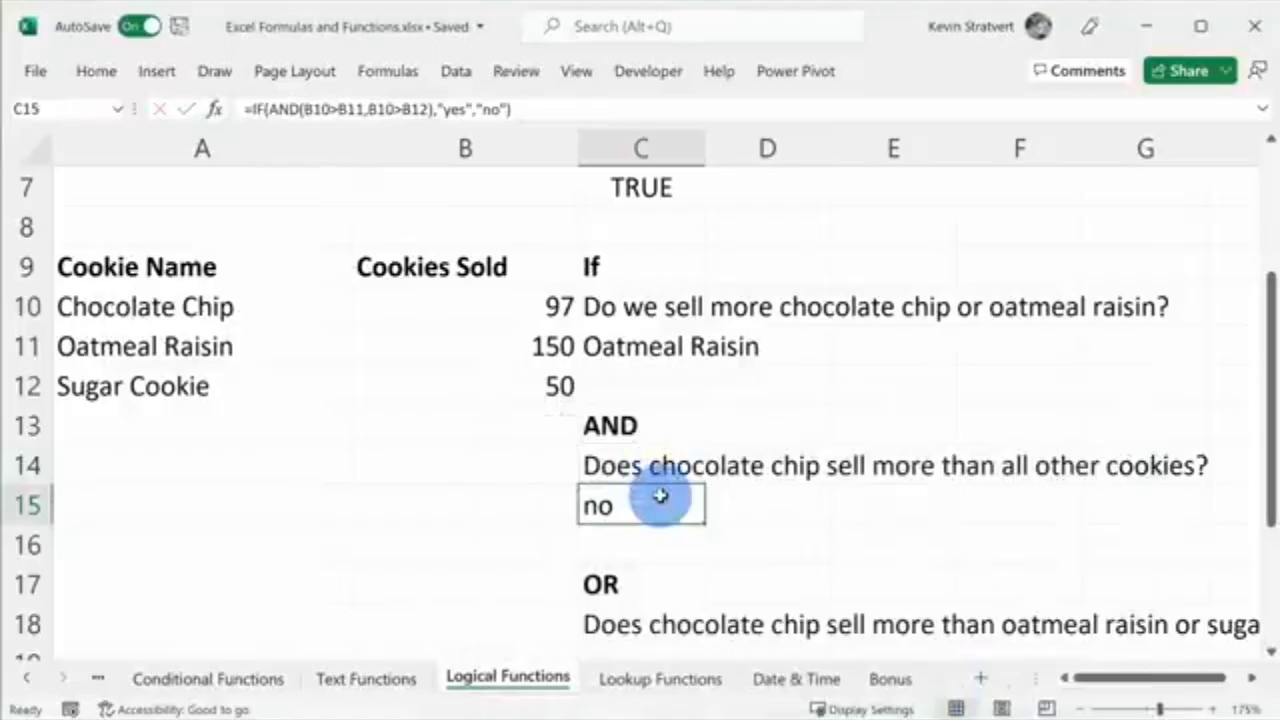
Set the oatmeal raisin cookies sold in B11 to 96
left_click(514, 348)
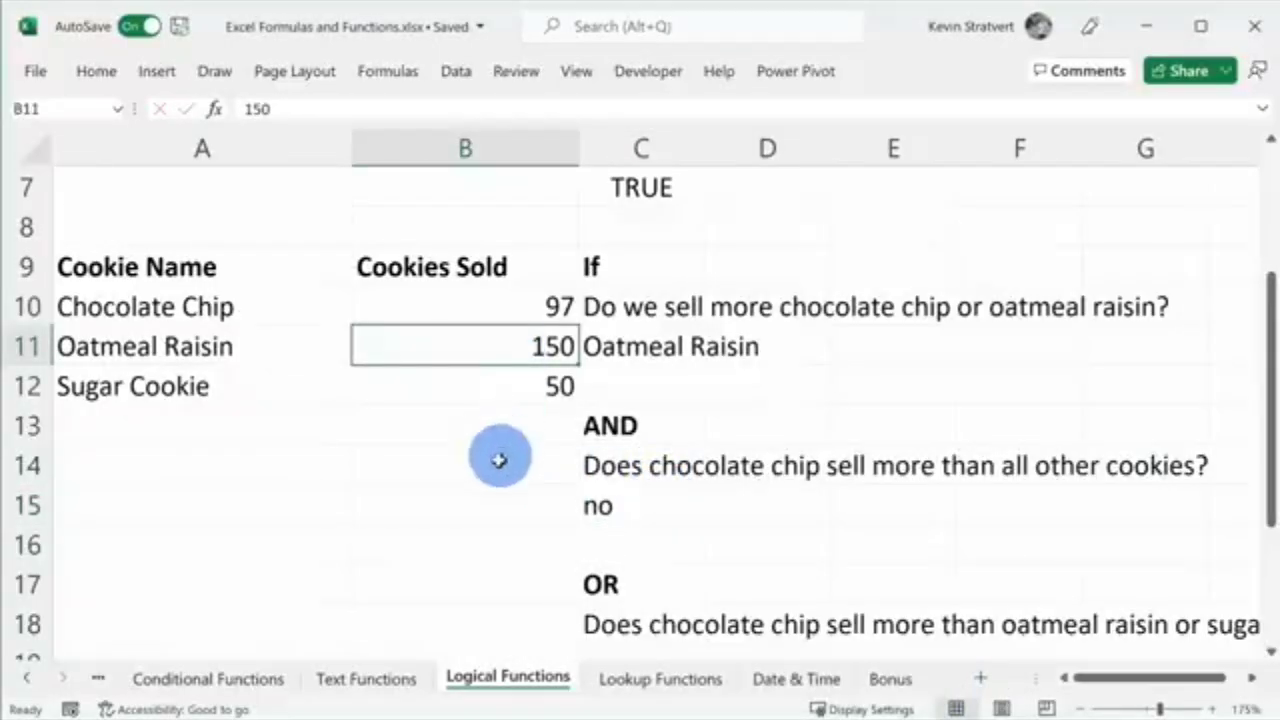
type("96")
key("Return")
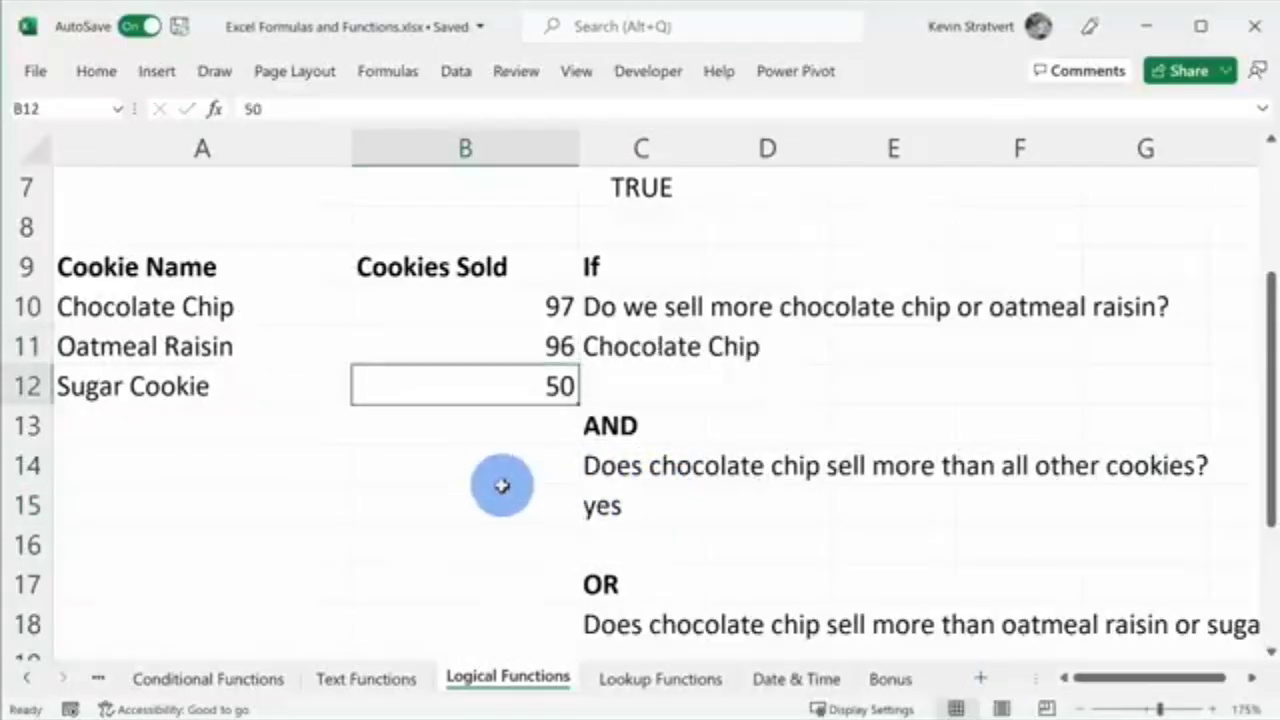
Copy the C15 formula text into C19 and replace AND with OR, making it =IF(OR(B10>B11,B10>B12),"yes","no")
left_click(675, 505)
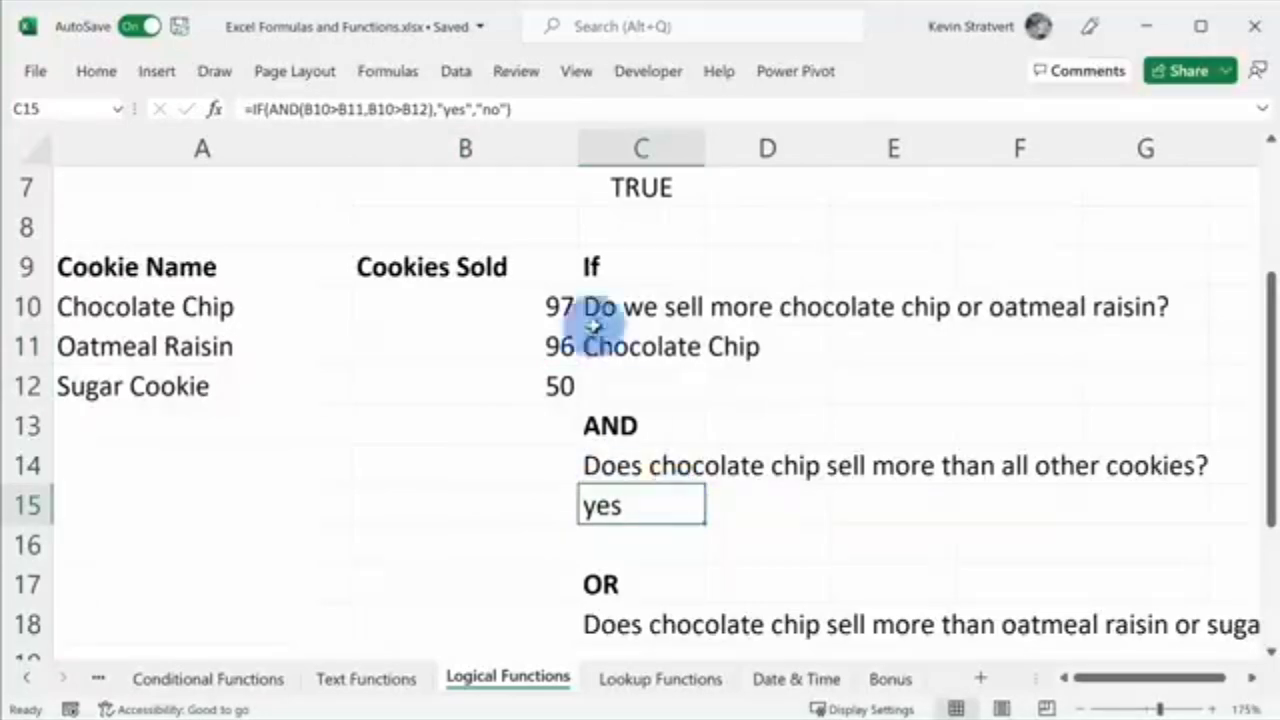
left_click_drag(543, 109, 170, 115)
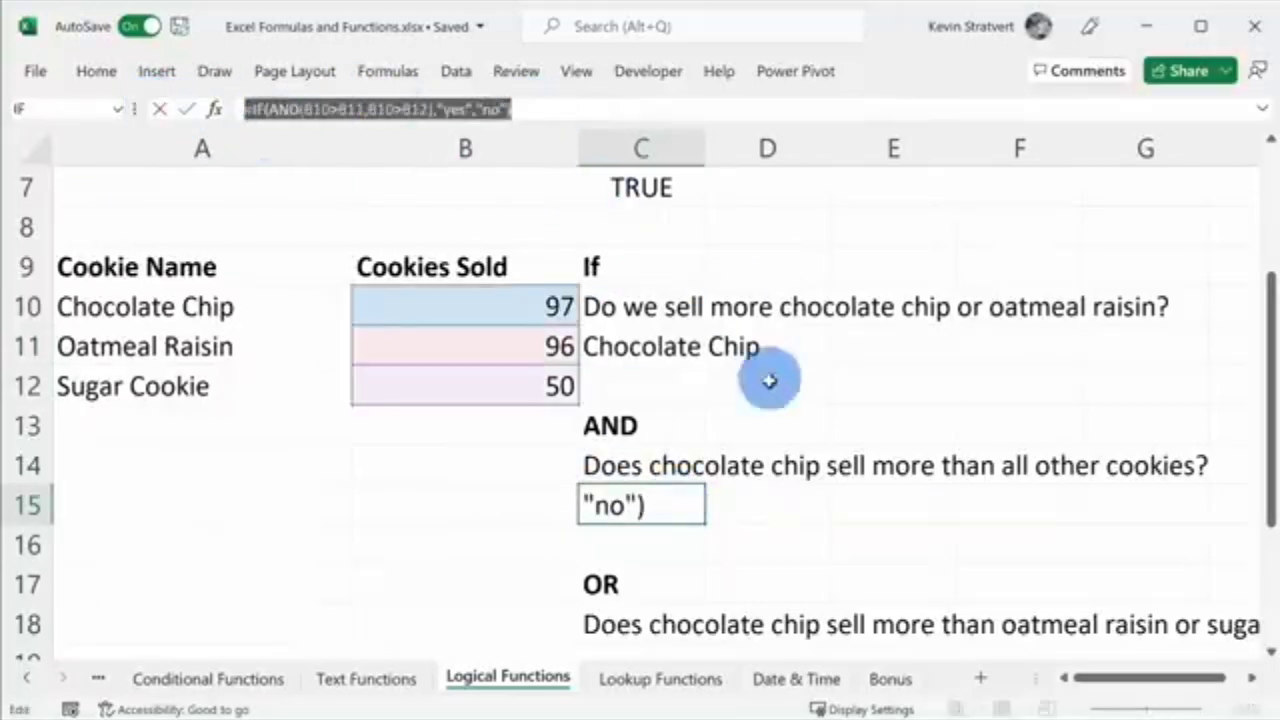
key("Escape")
scroll(666, 423, "down", 2)
scroll(646, 444, "up", 1)
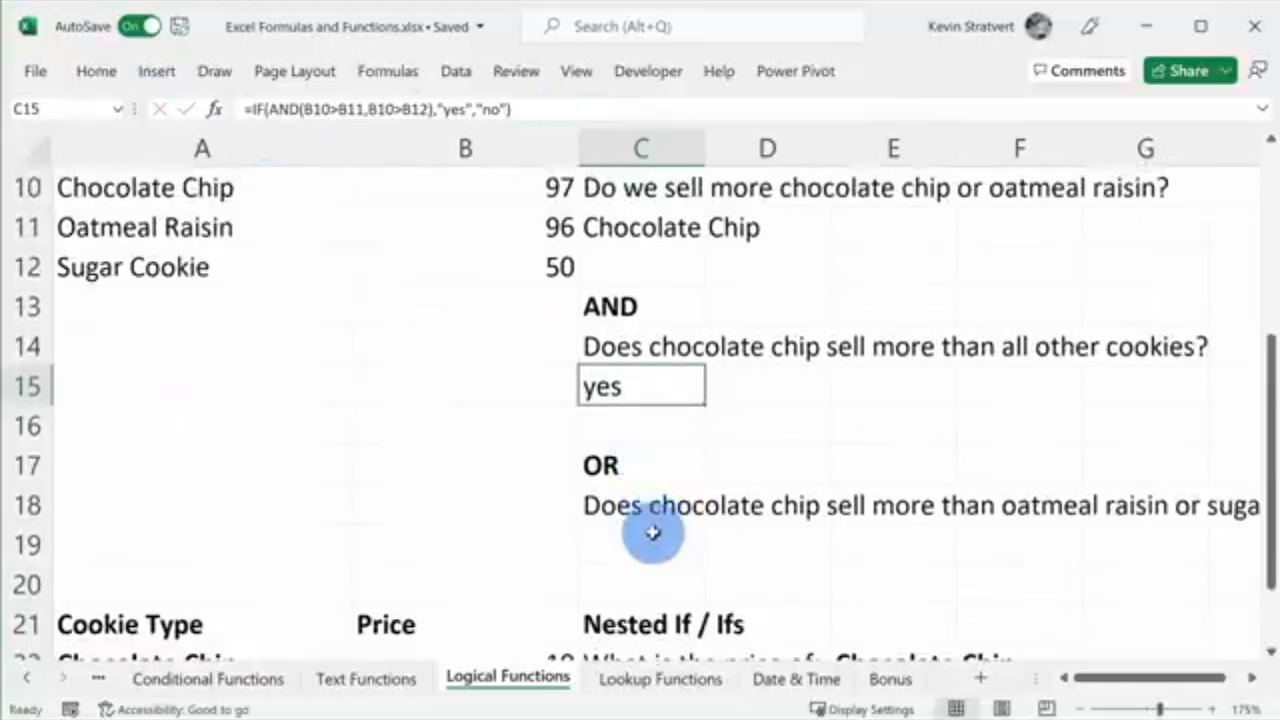
left_click(651, 530)
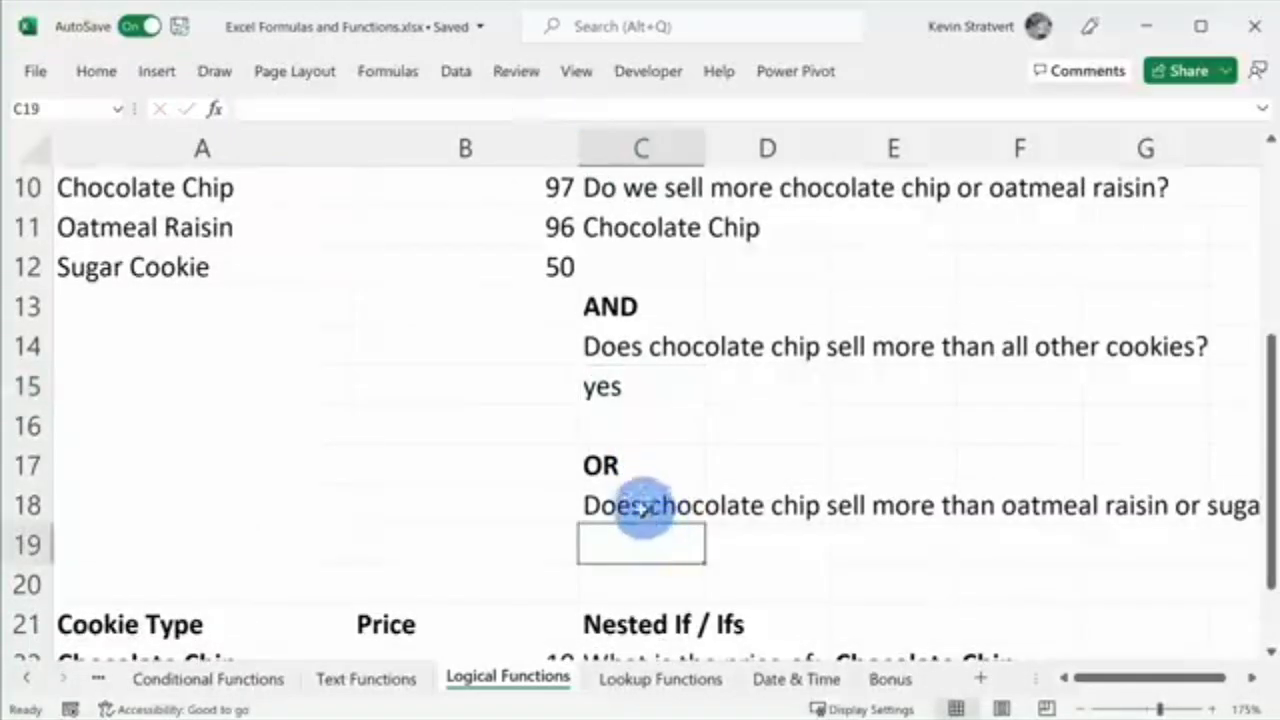
scroll(640, 528, "up", 1)
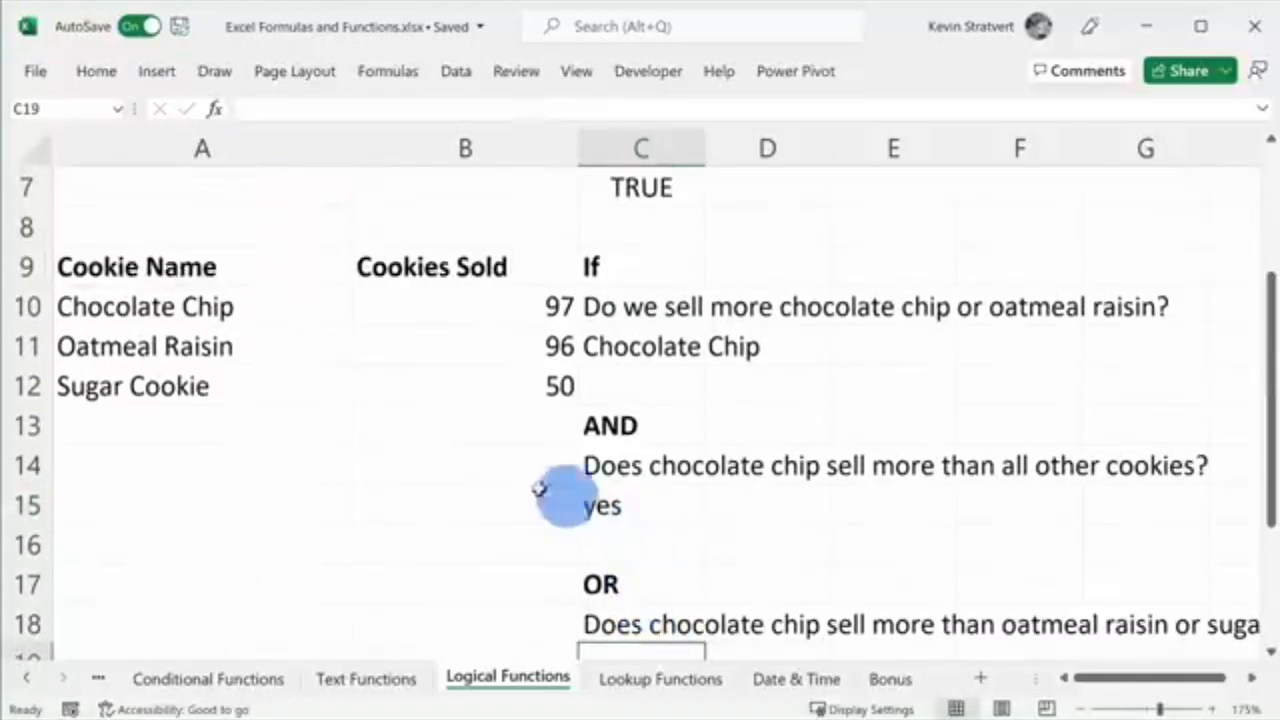
scroll(428, 403, "down", 1)
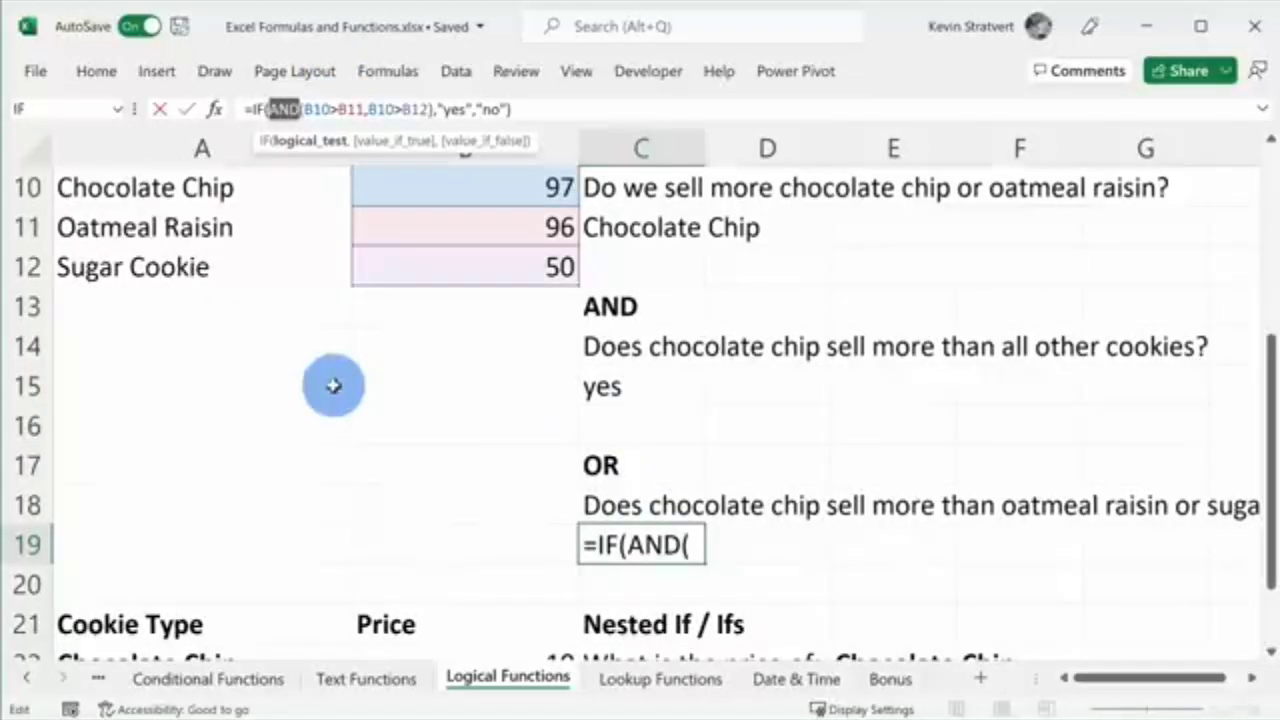
type("OR")
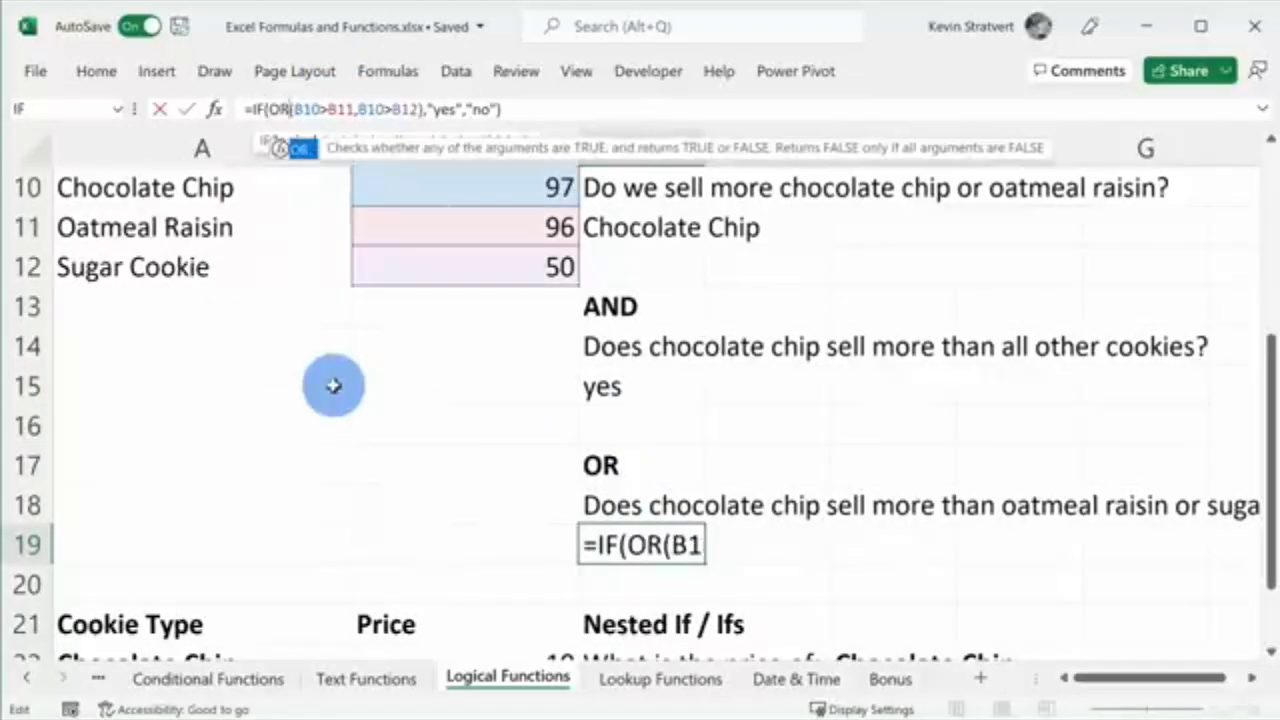
key("Return")
key("Up")
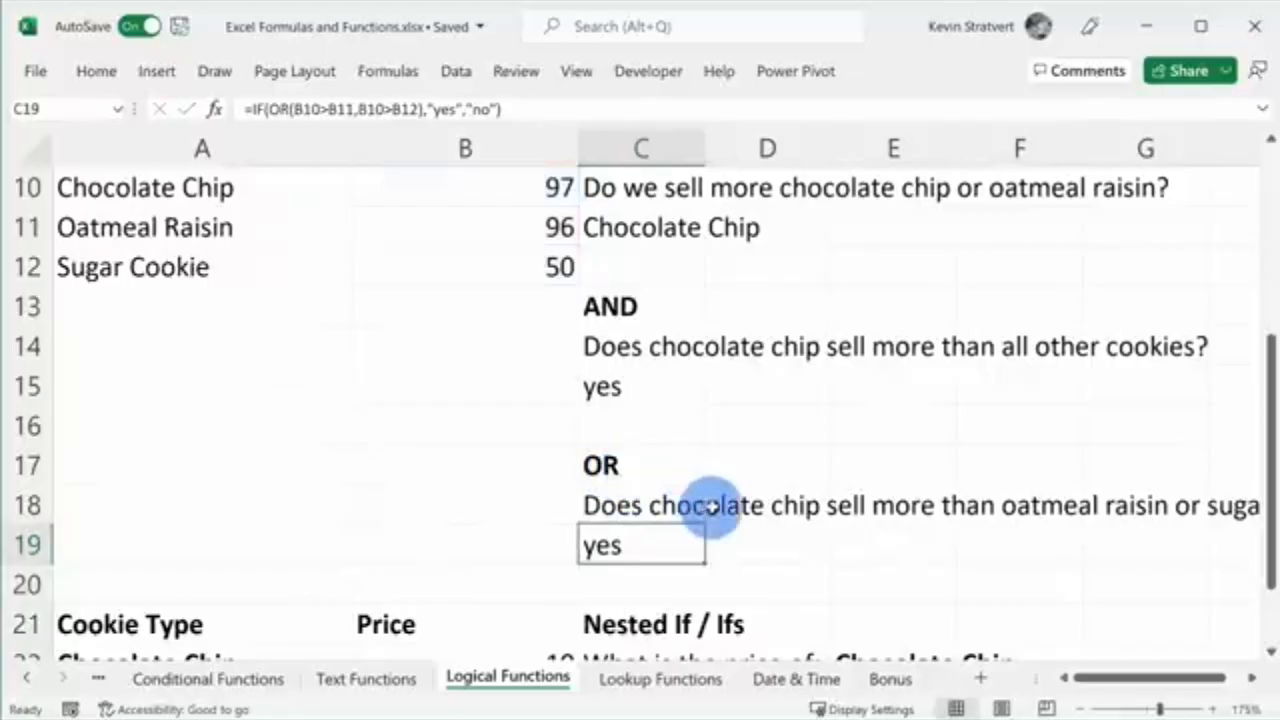
Set the oatmeal raisin cookies sold in B11 to 150 and check the OR question's answer in C19
scroll(789, 507, "up", 1)
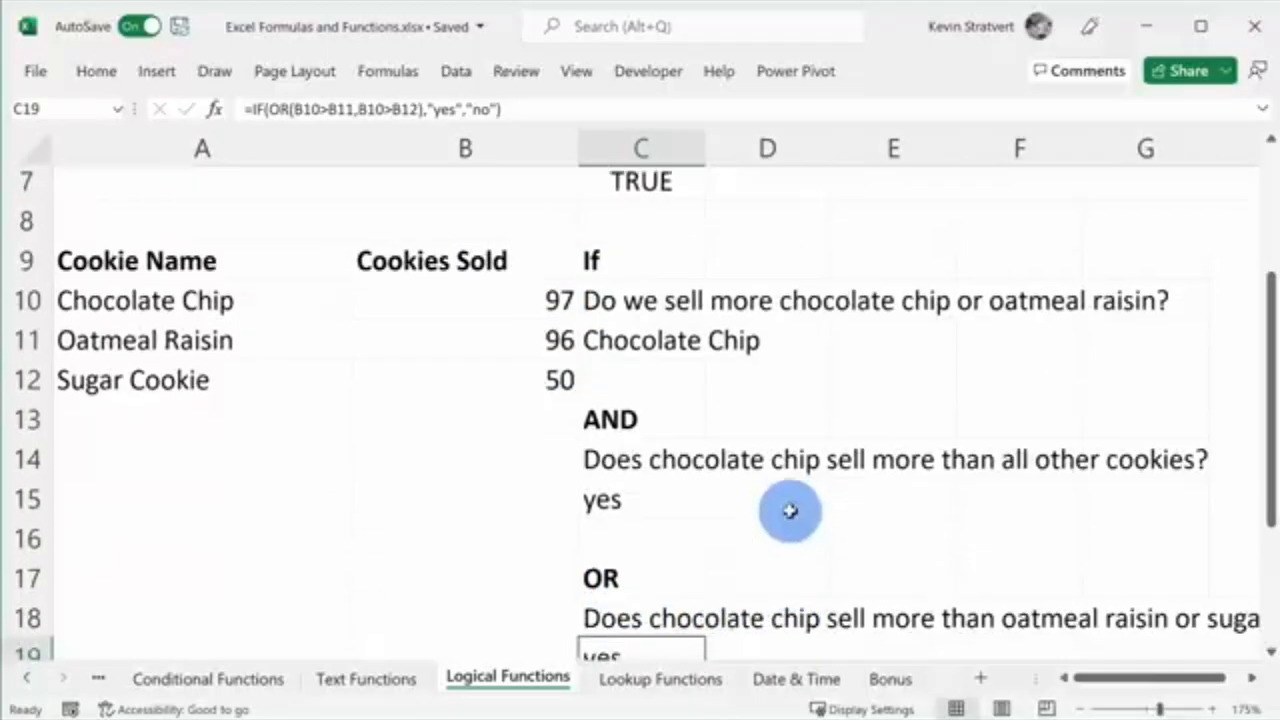
left_click(553, 346)
type("150")
key("Return")
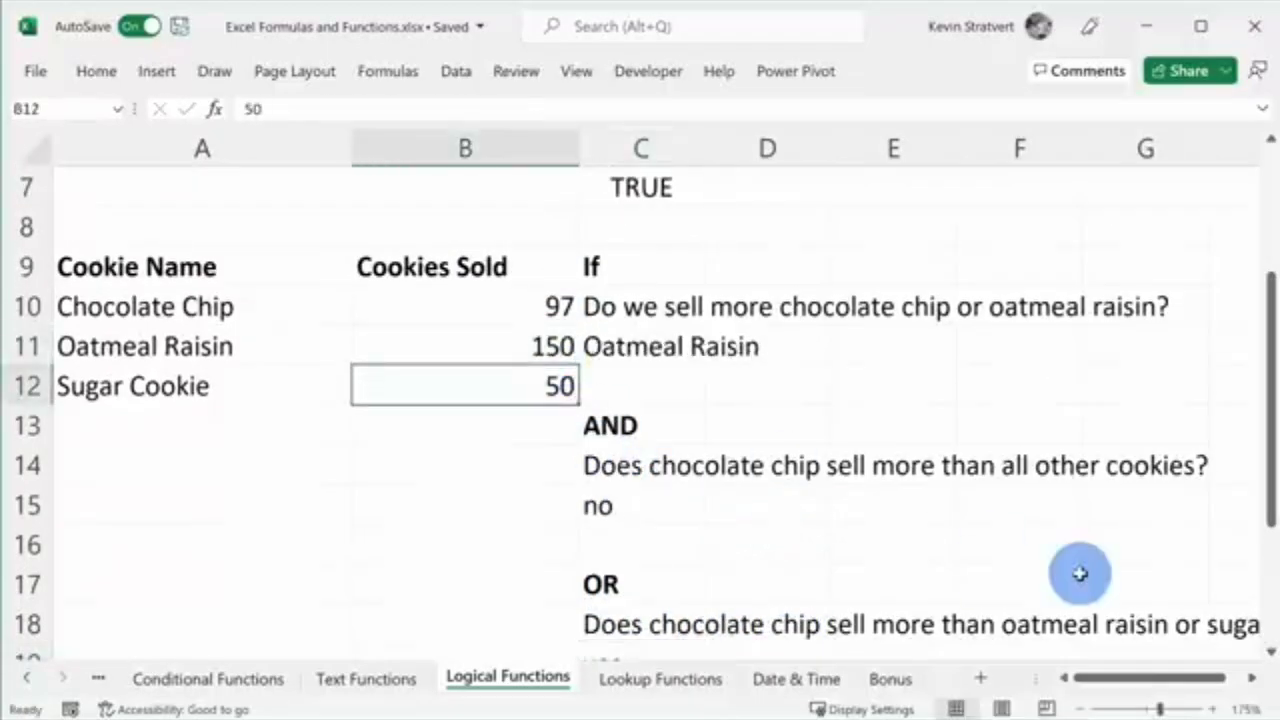
scroll(1014, 391, "down", 1)
left_click(655, 497)
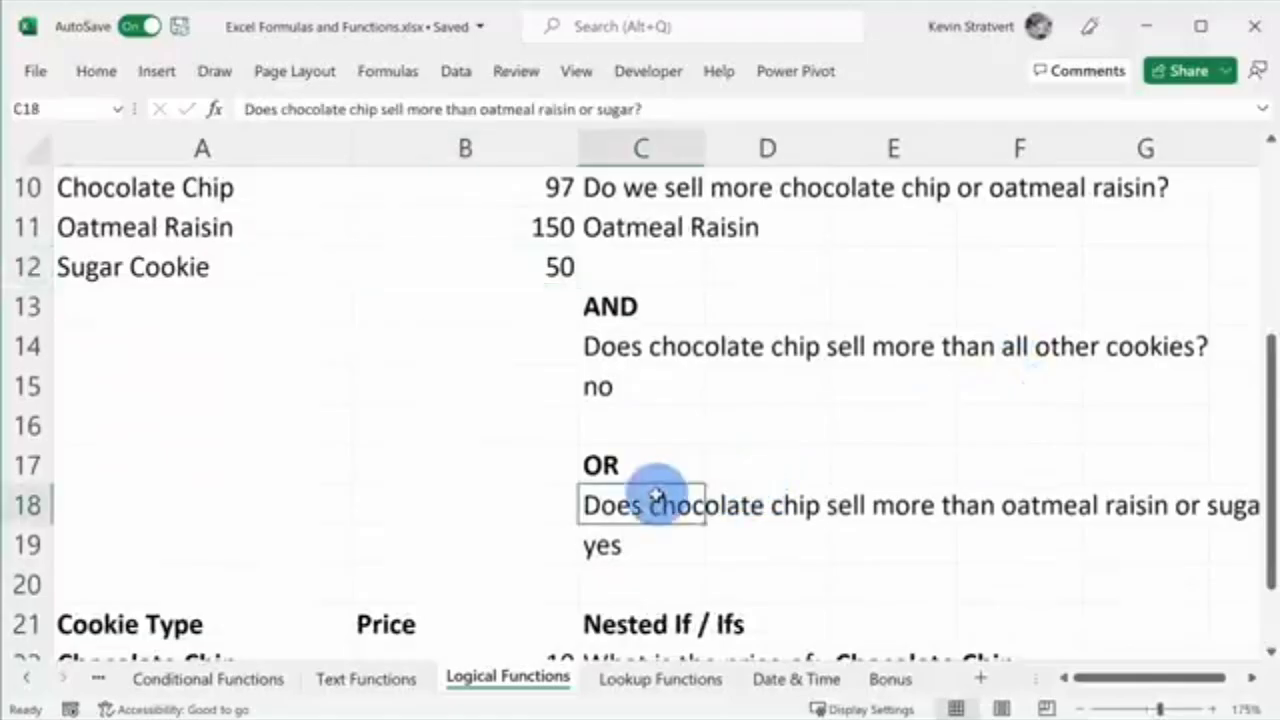
left_click(633, 540)
Set the sugar cookies sold in B12 to 150 and compare the answers under the AND and OR headings
left_click(508, 277)
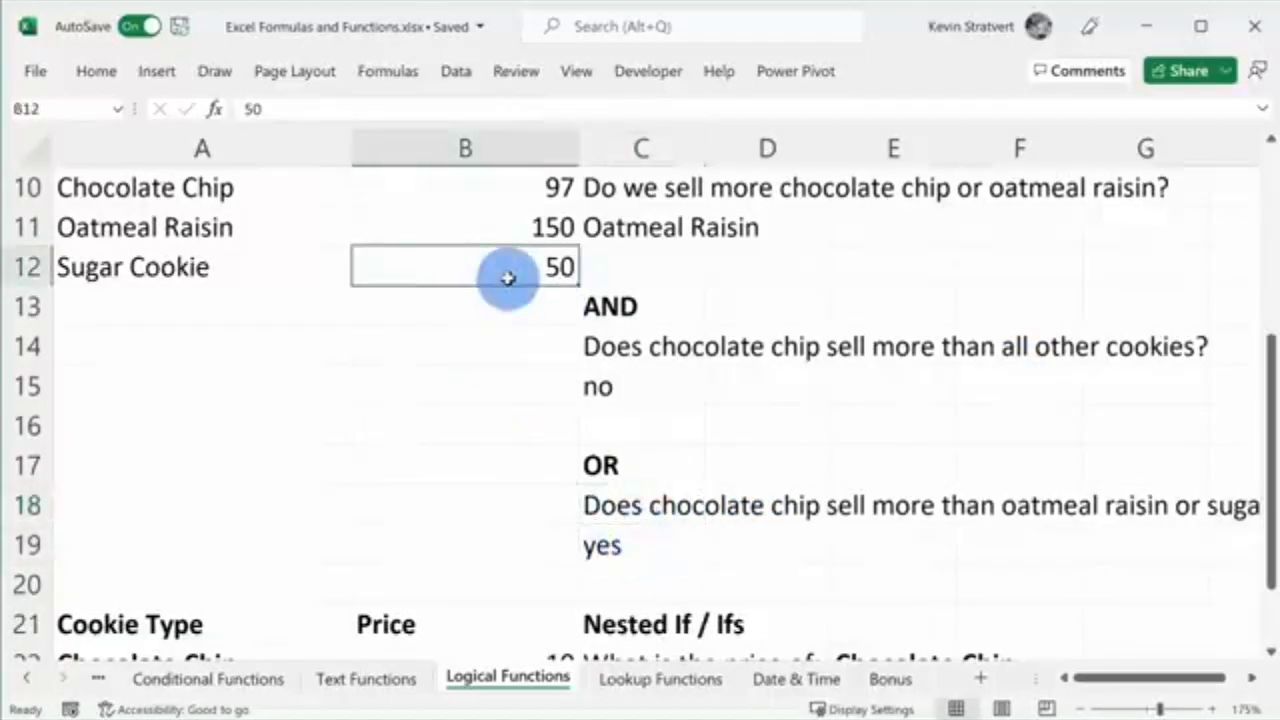
type("150")
key("Return")
left_click(677, 548)
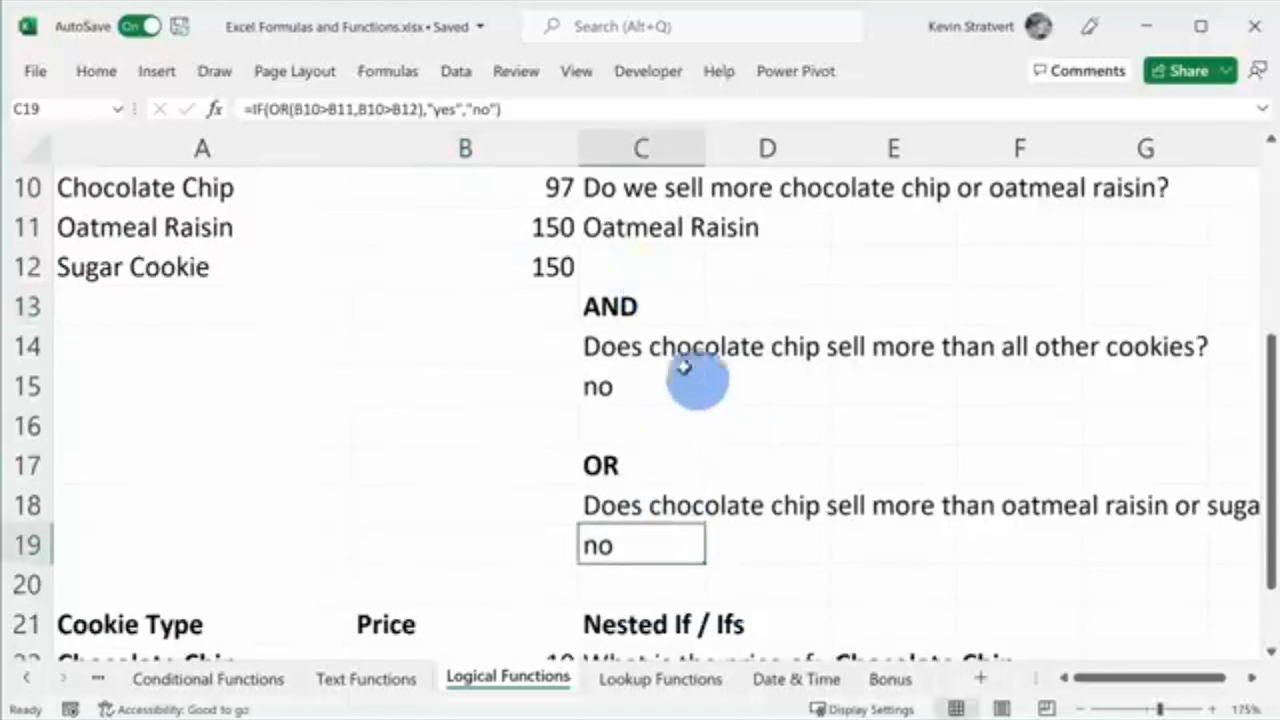
left_click(620, 308)
left_click(663, 466)
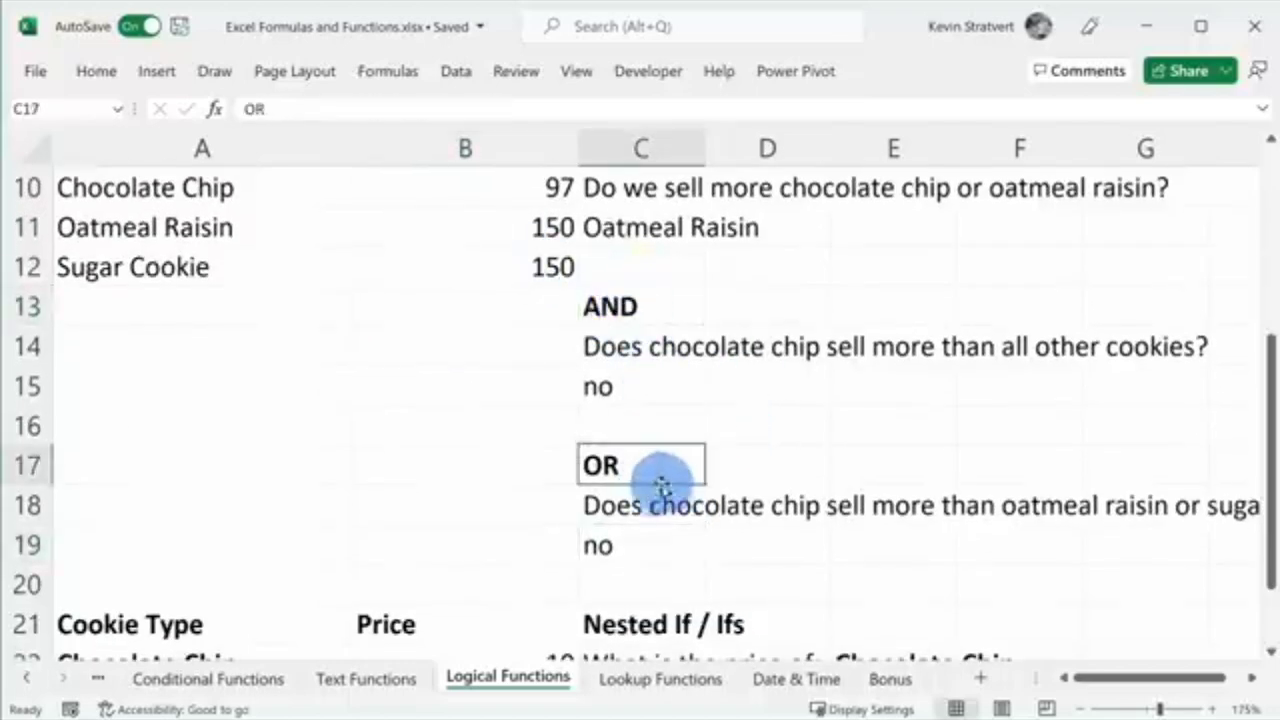
Examine the Nested If / Ifs price question in row 22 and the cookie types with their prices in A22:B24
scroll(677, 457, "up", 1)
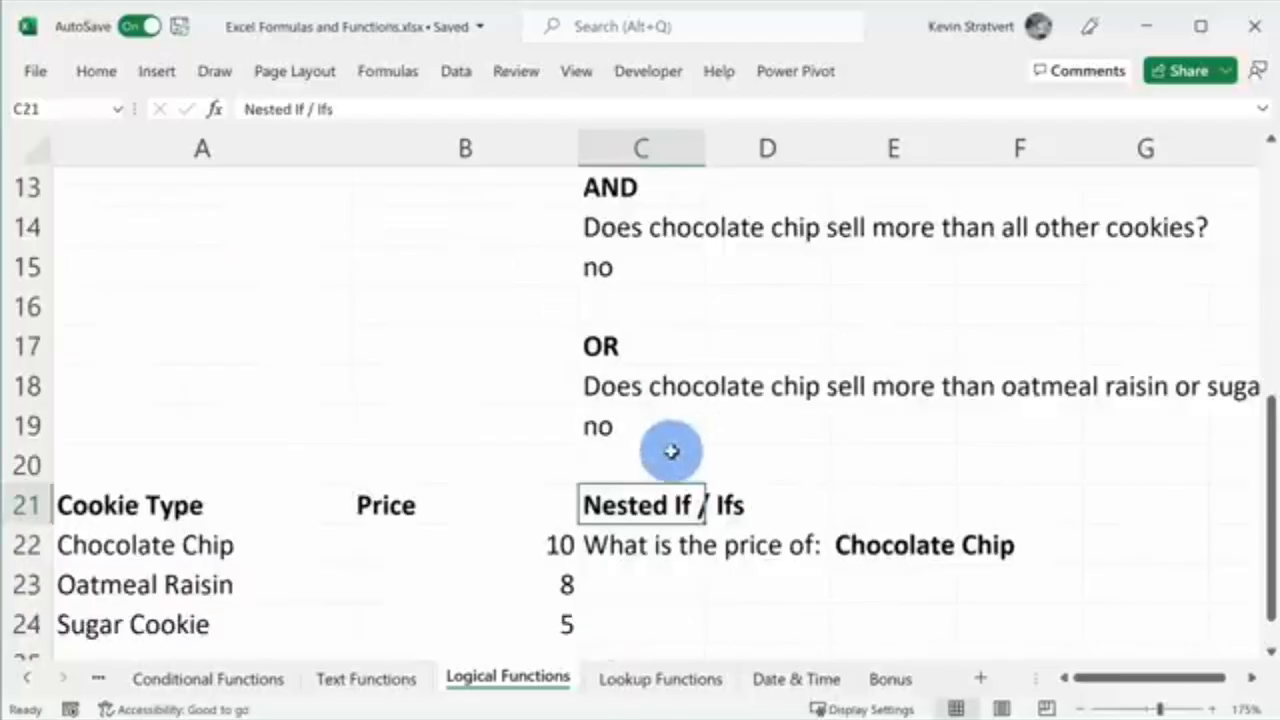
scroll(671, 451, "down", 1)
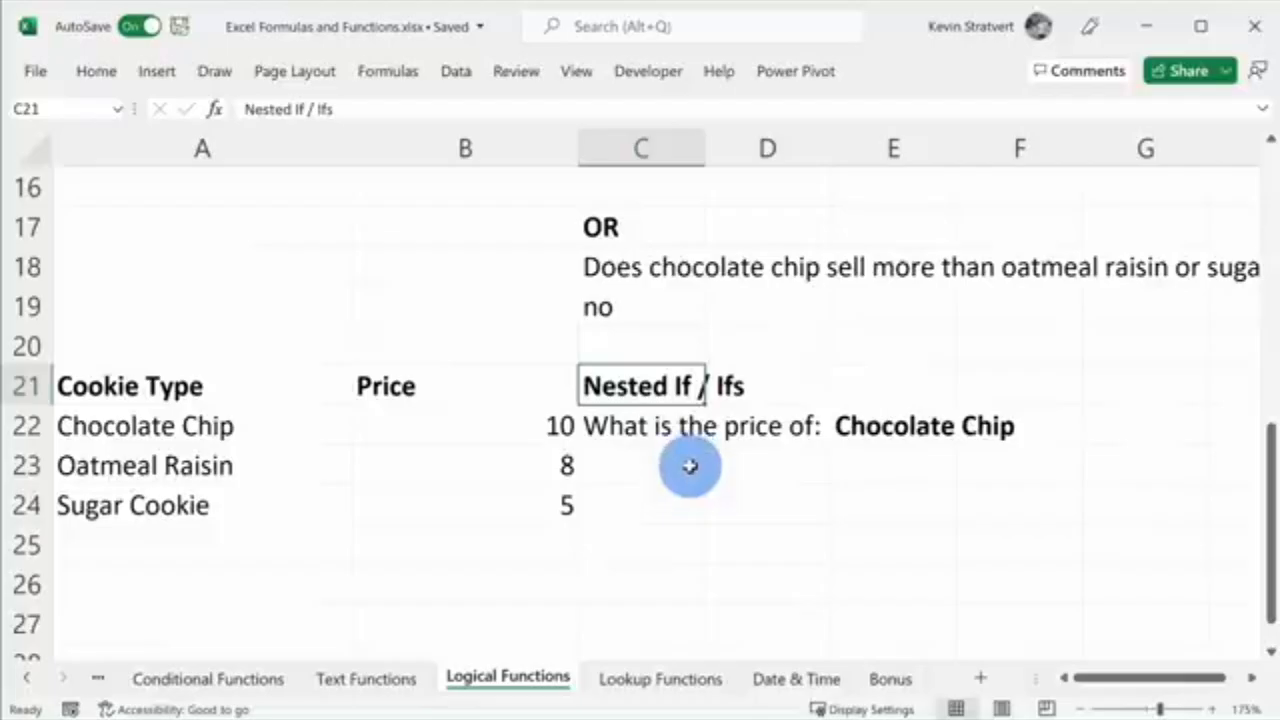
left_click(666, 430)
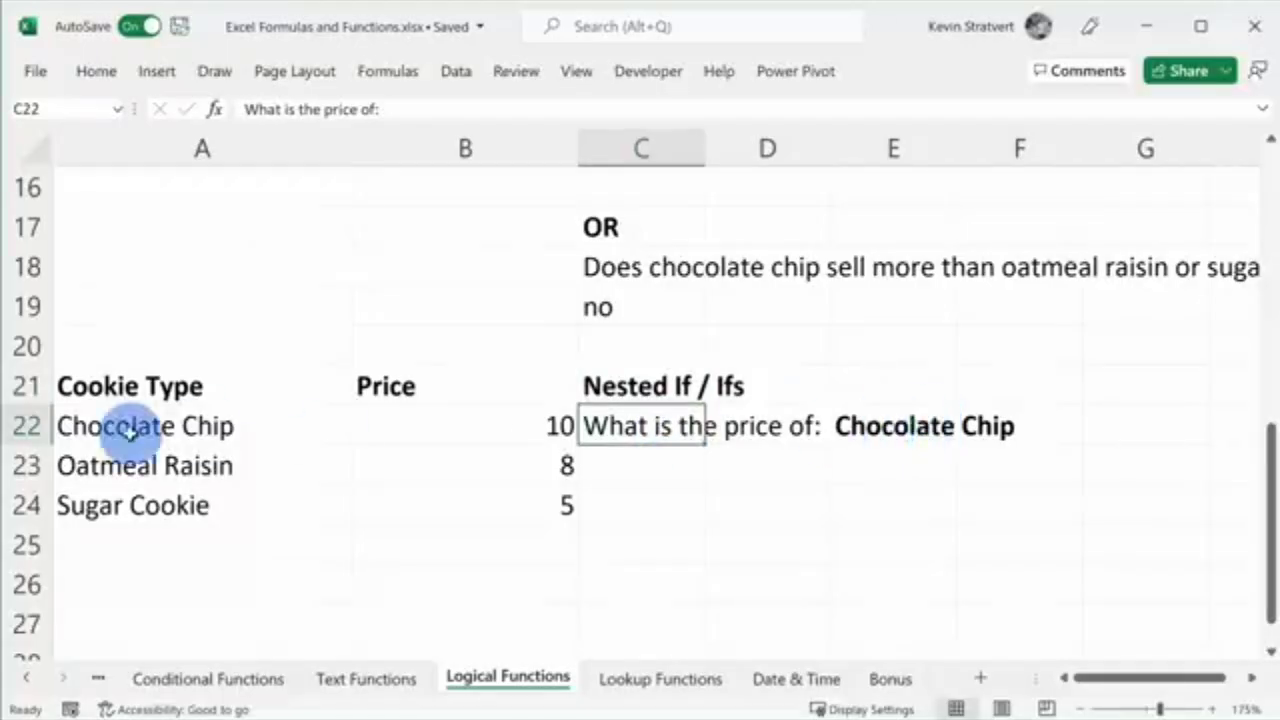
left_click_drag(128, 423, 477, 417)
left_click_drag(289, 459, 425, 462)
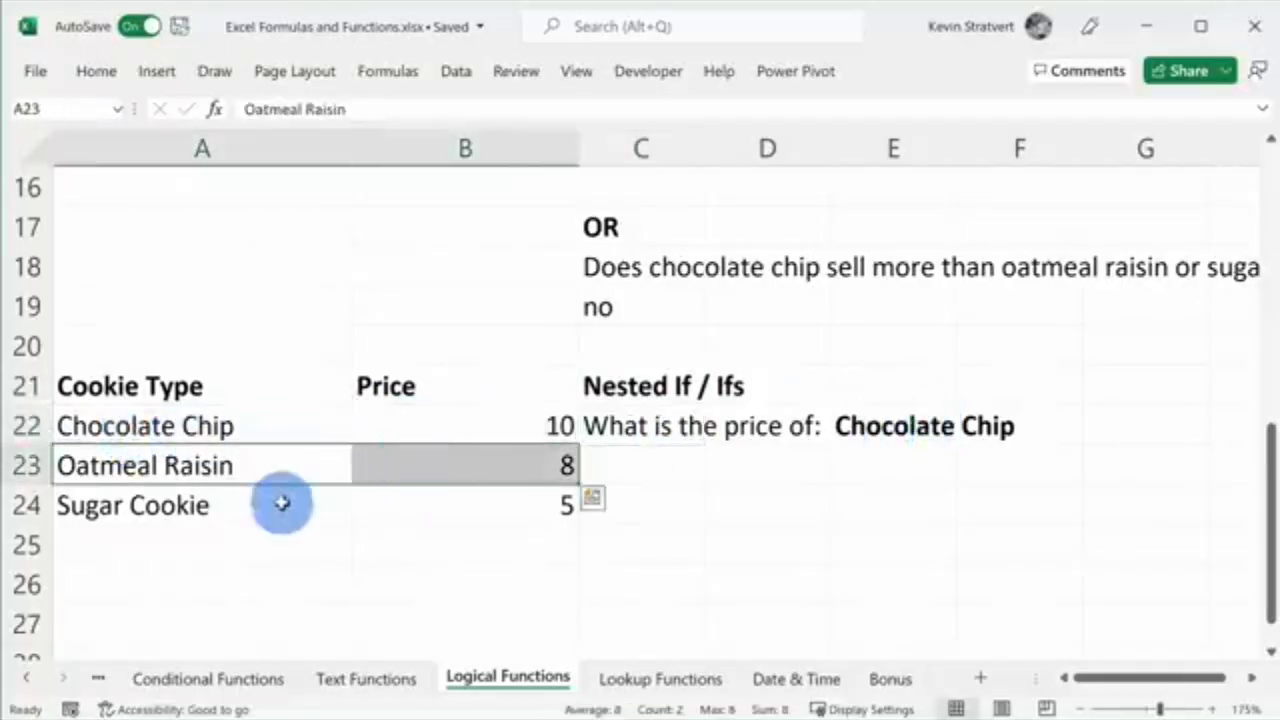
left_click_drag(283, 503, 437, 500)
left_click(438, 468)
left_click(436, 431)
left_click(665, 460)
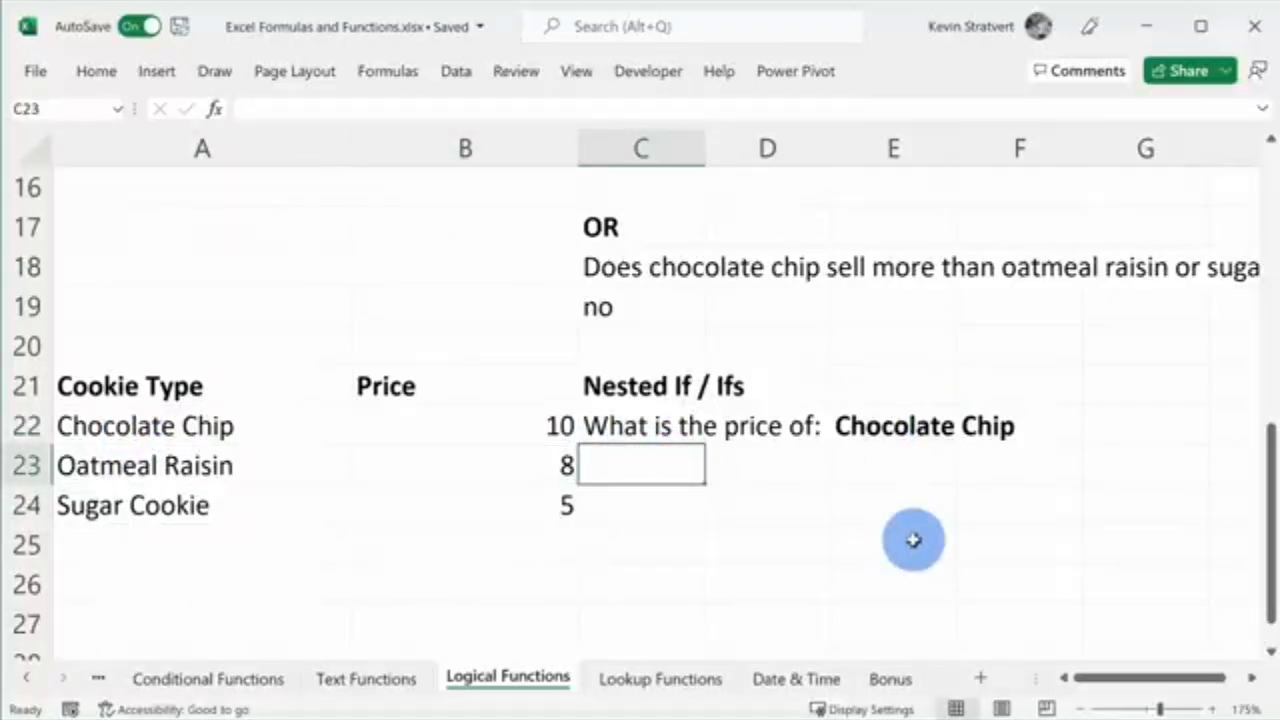
left_click(908, 425)
Begin an IF formula in C23 that returns the price B22 when E22 equals A22: =if(E22=A22,B22,
left_click(699, 464)
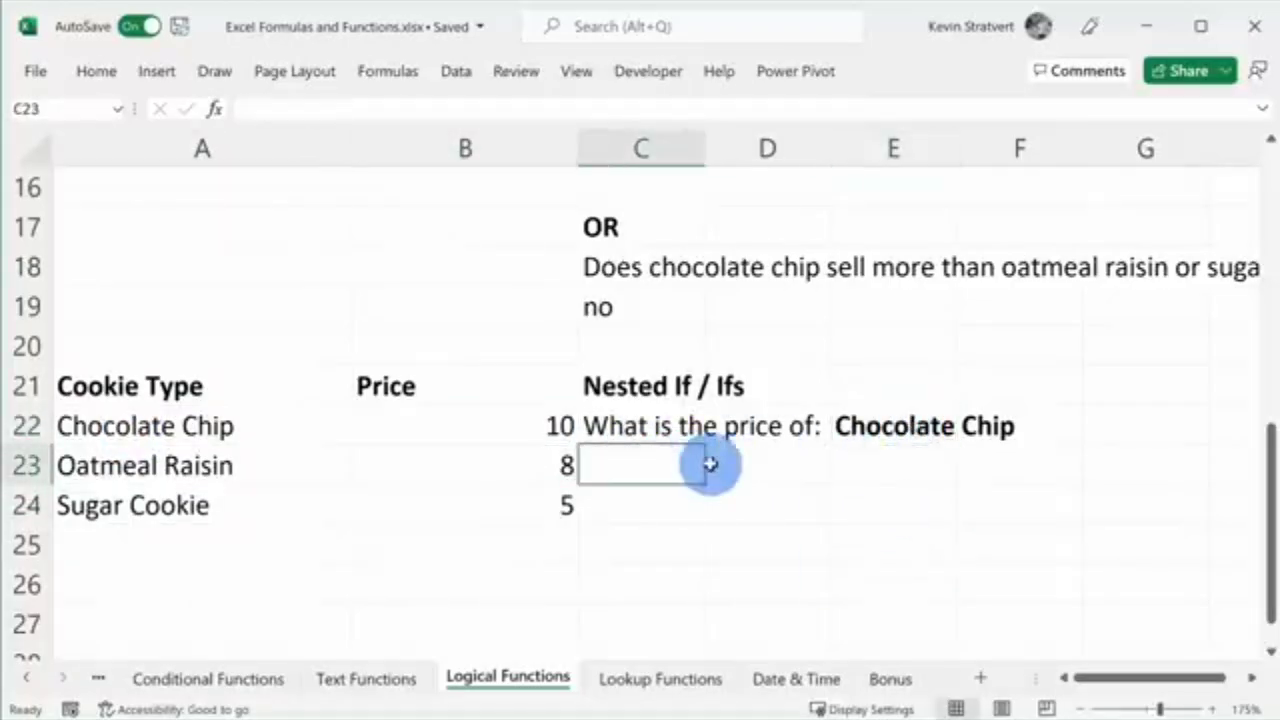
type("=if(")
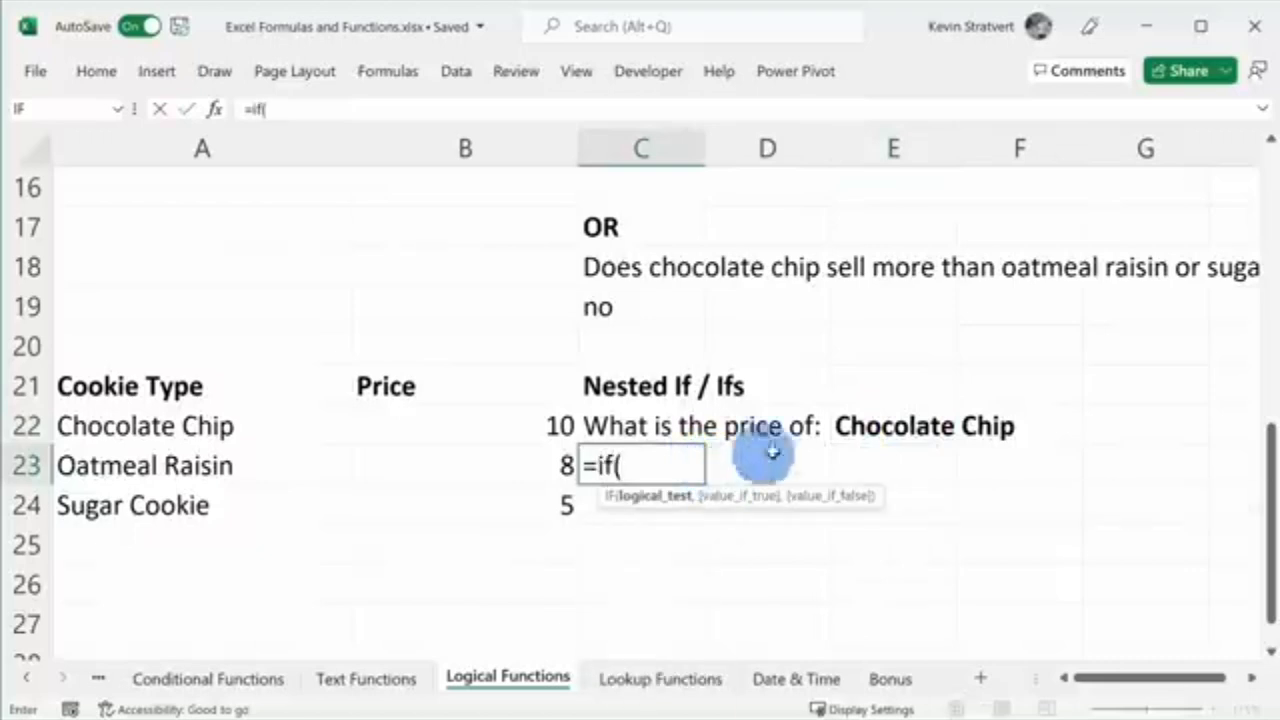
left_click(900, 425)
type("=")
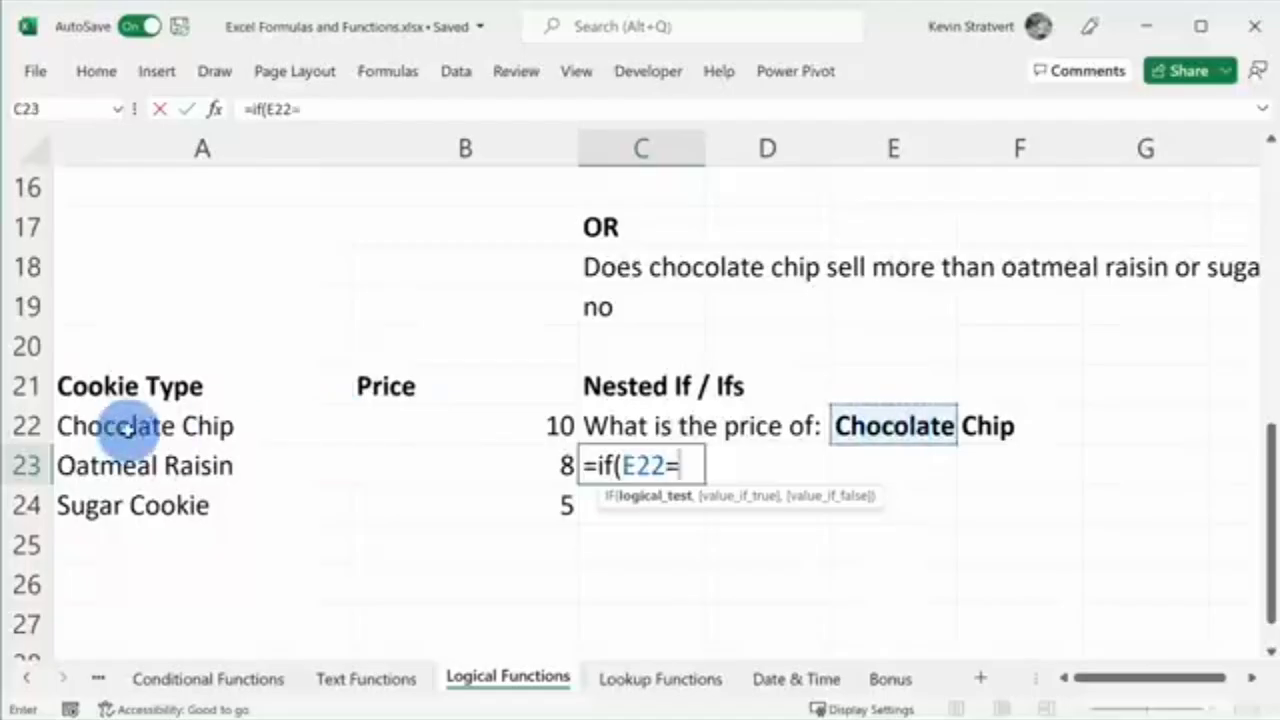
left_click(130, 427)
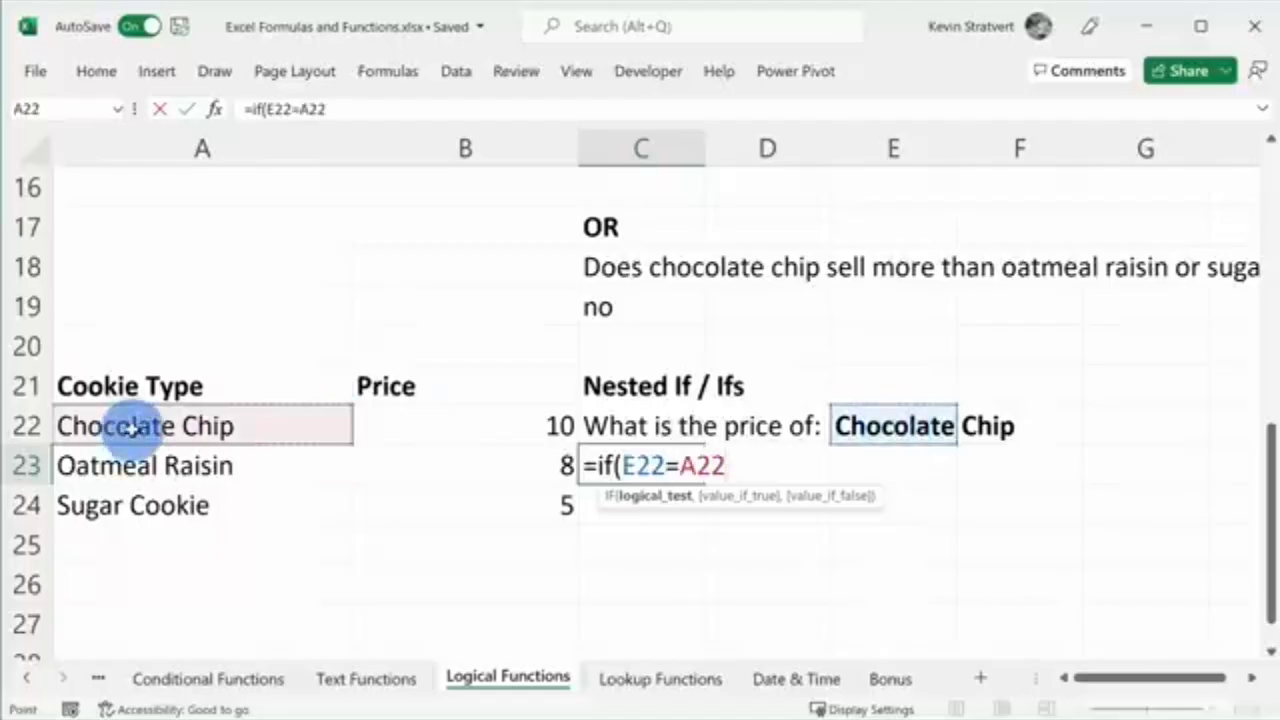
type(",")
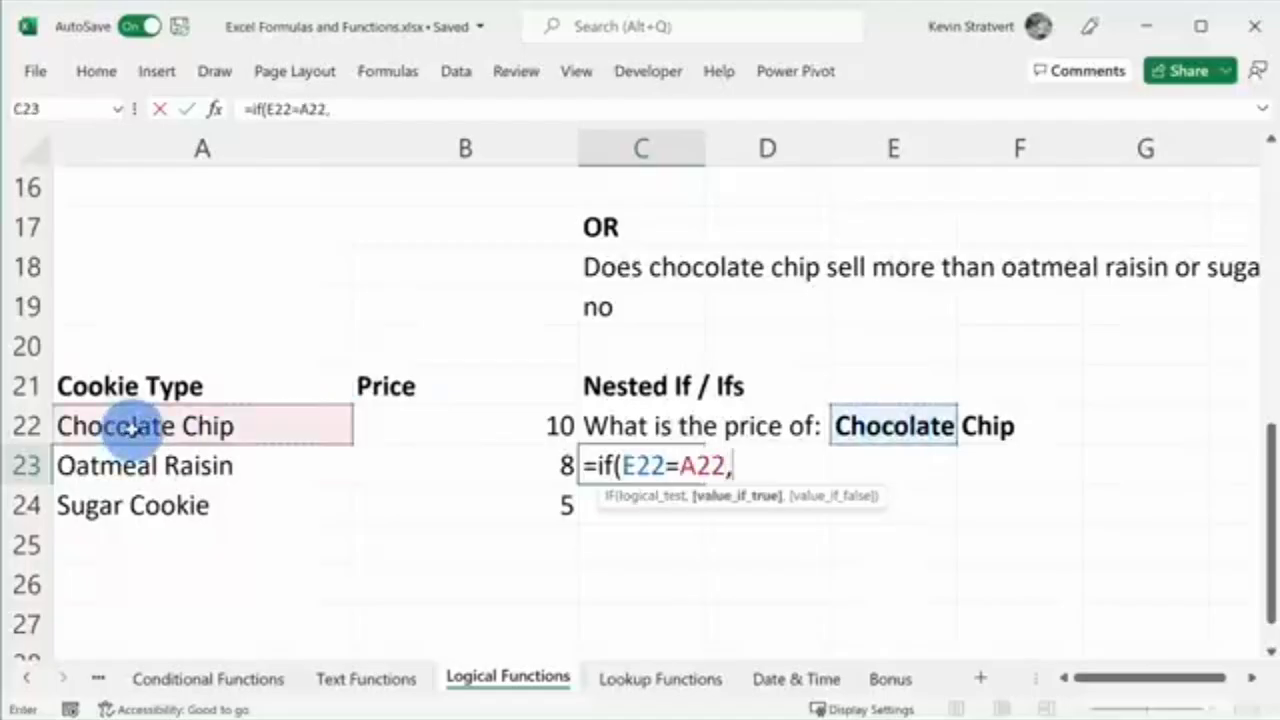
left_click(500, 429)
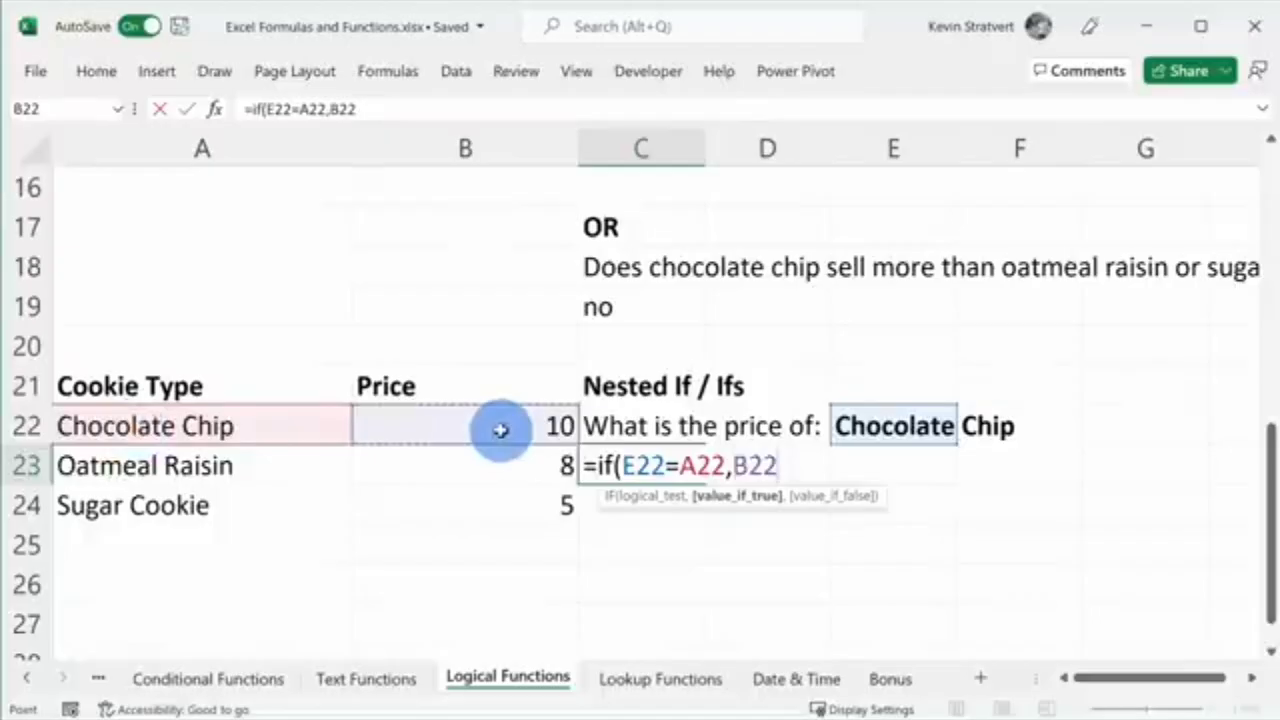
type(",")
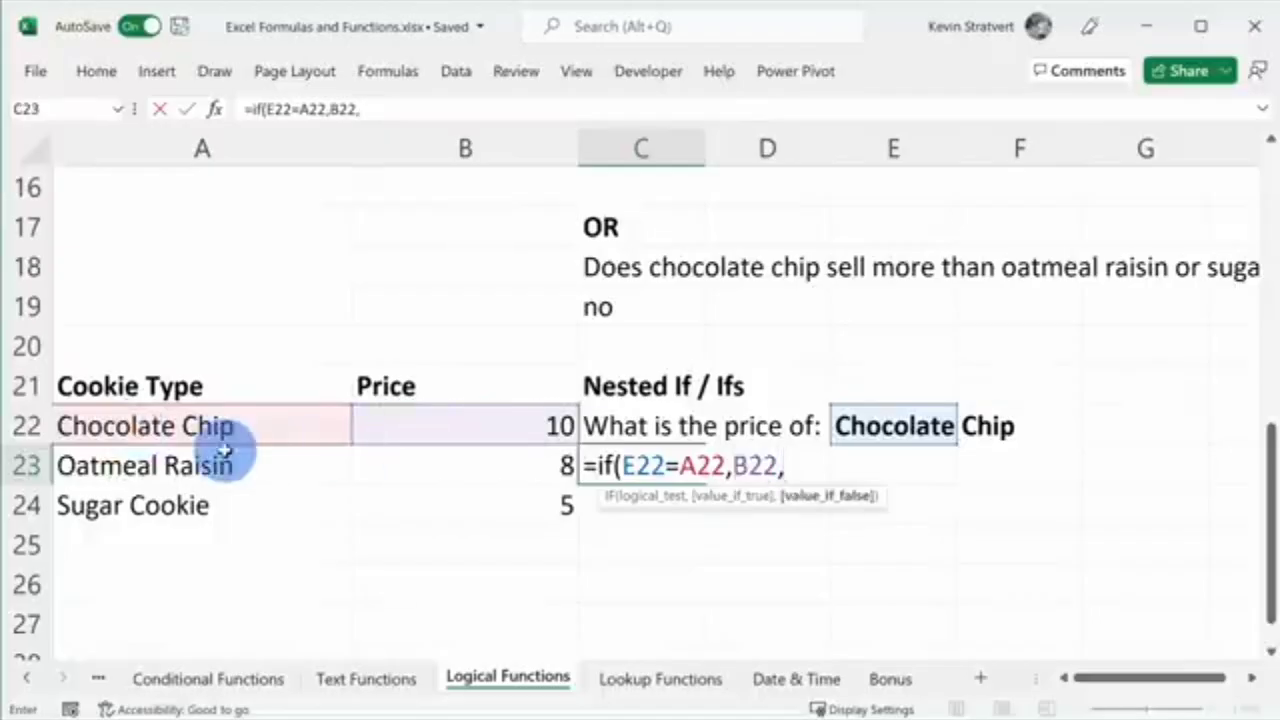
Nest a second IF in the C23 formula that returns B23 when E22 equals A23: if(E22=A23,B23,
type("if(")
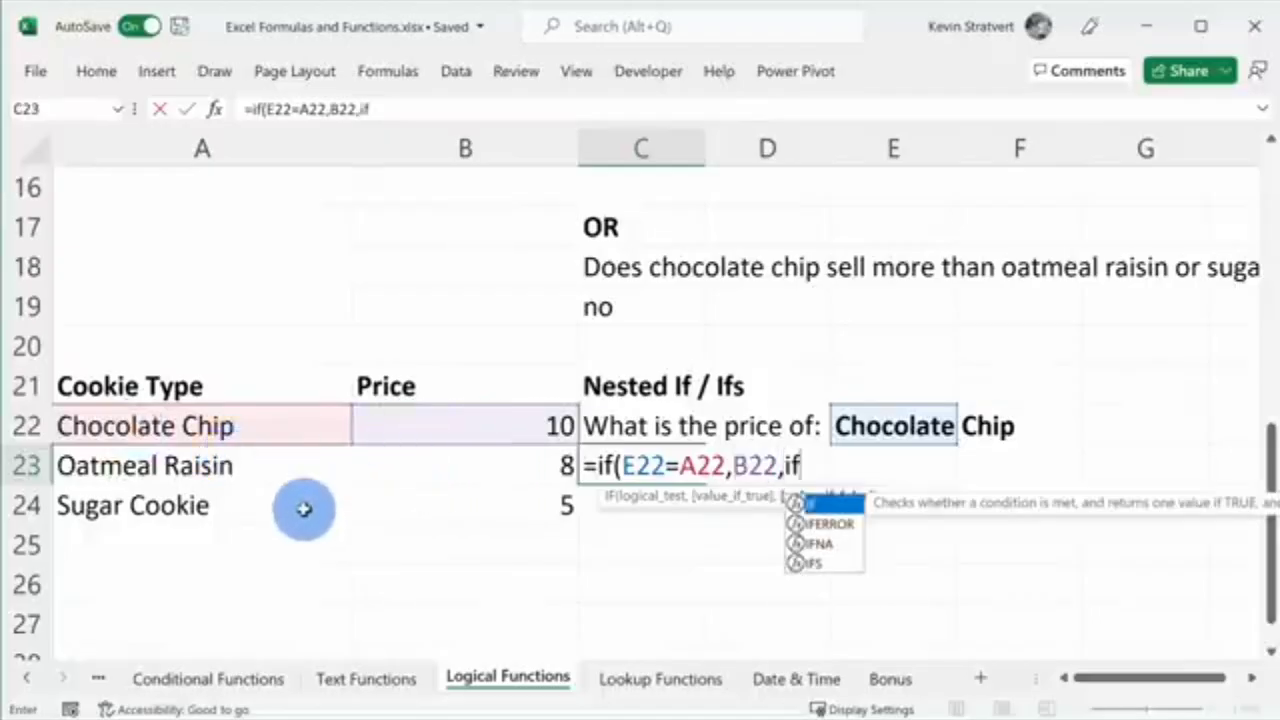
left_click(915, 425)
type("=")
left_click(186, 466)
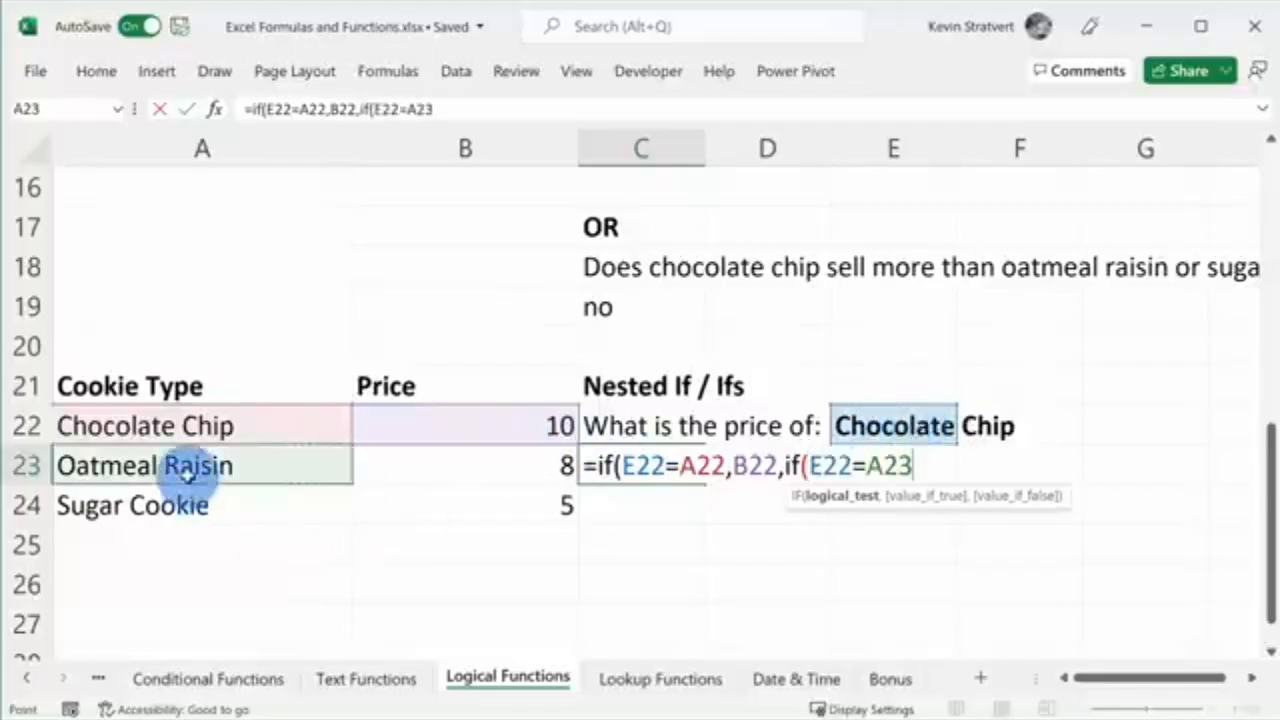
type(",")
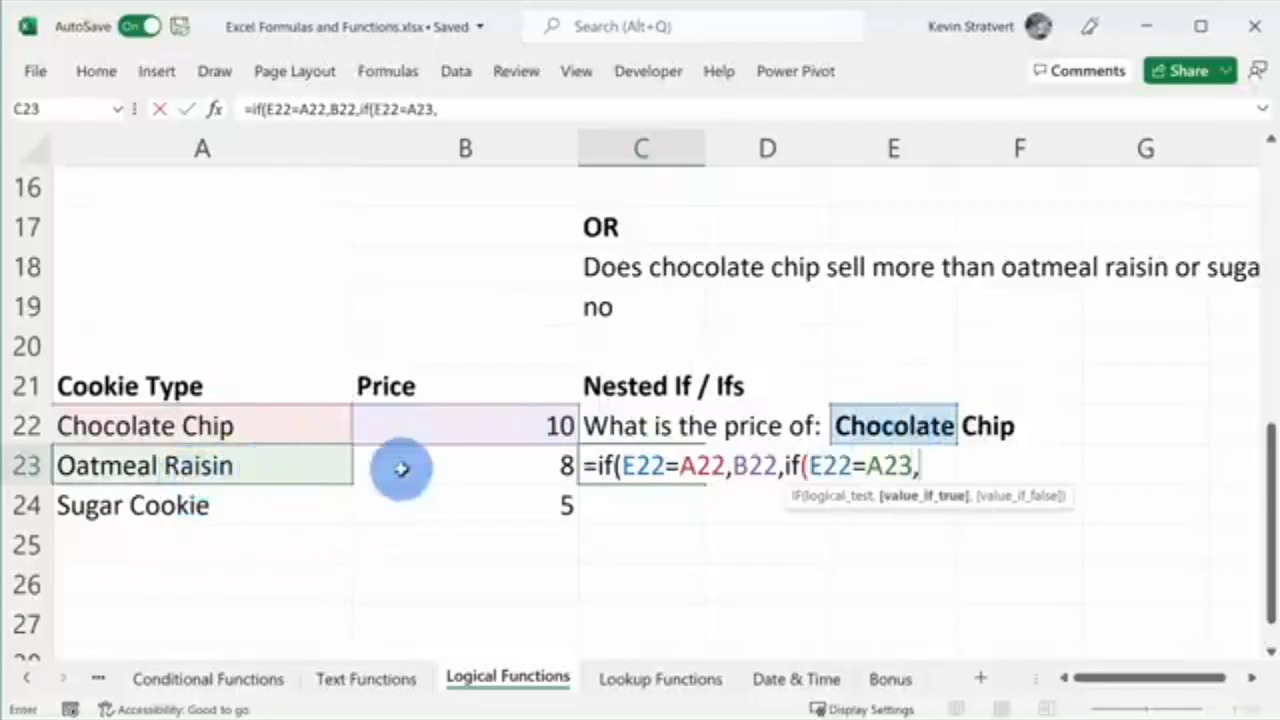
left_click(465, 462)
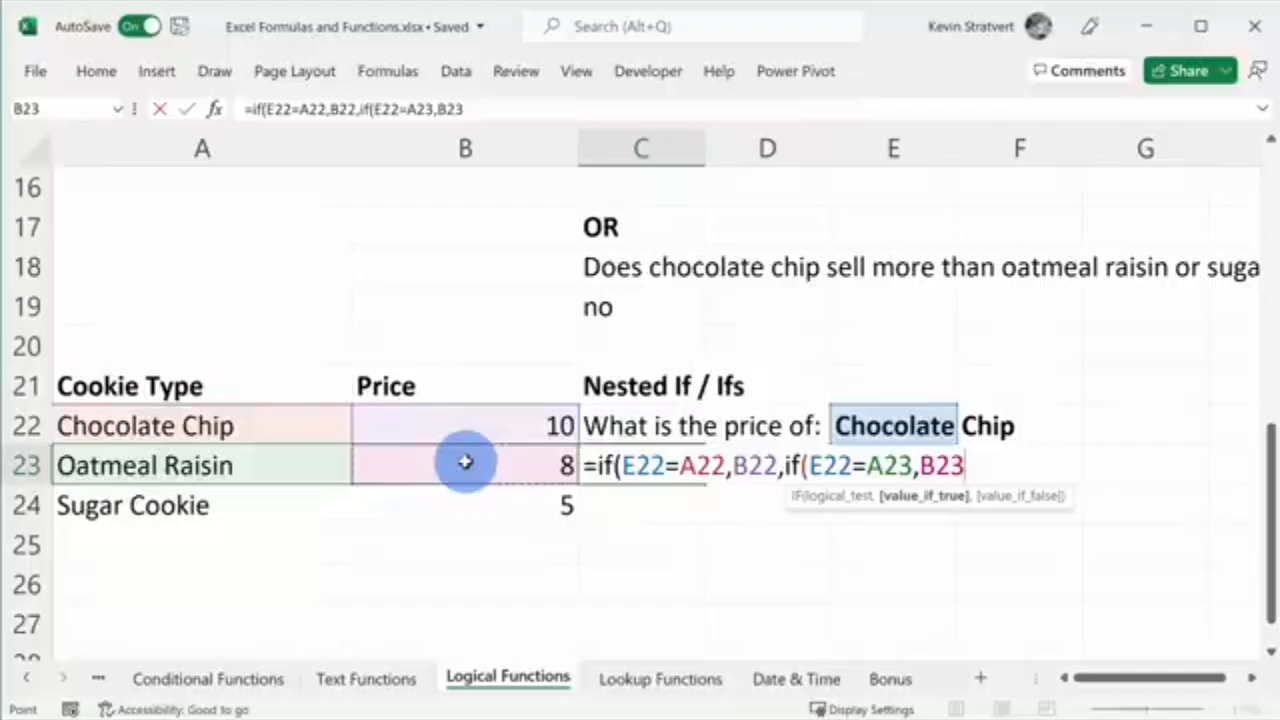
type(",")
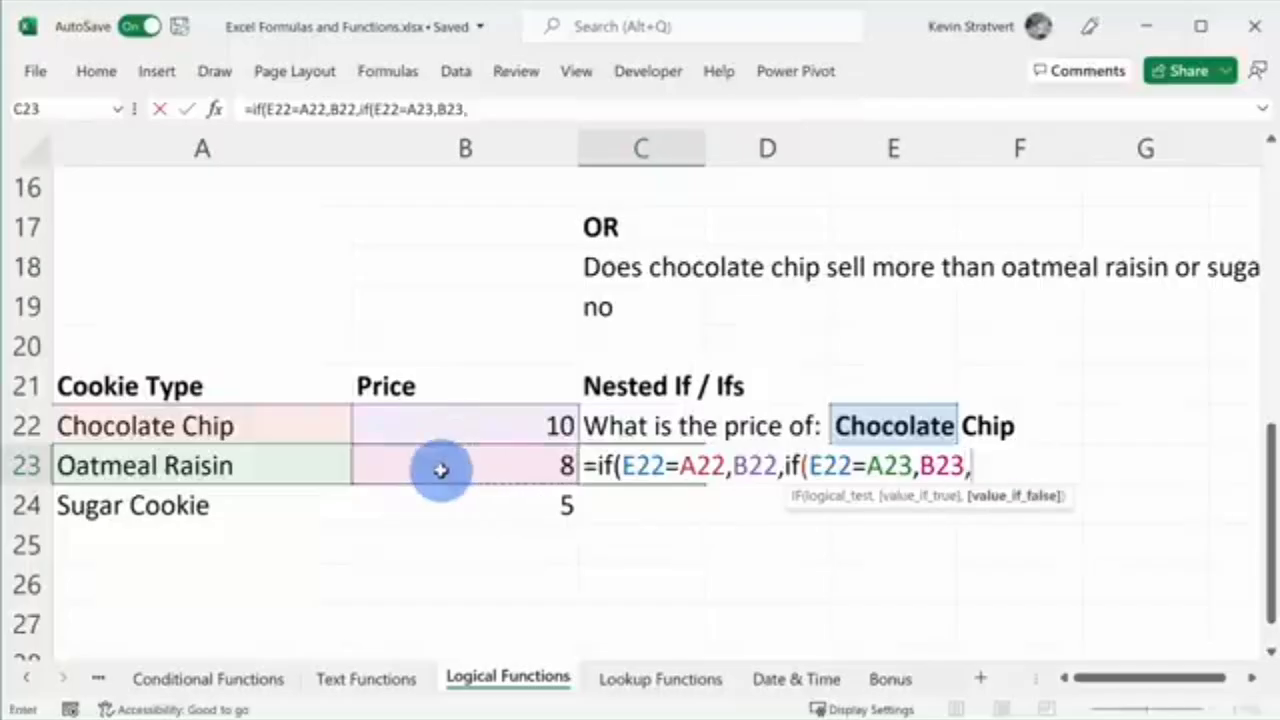
Nest a third IF in the C23 formula that returns B24 when E22 equals A24: if(E22=A24,B24
type("if(")
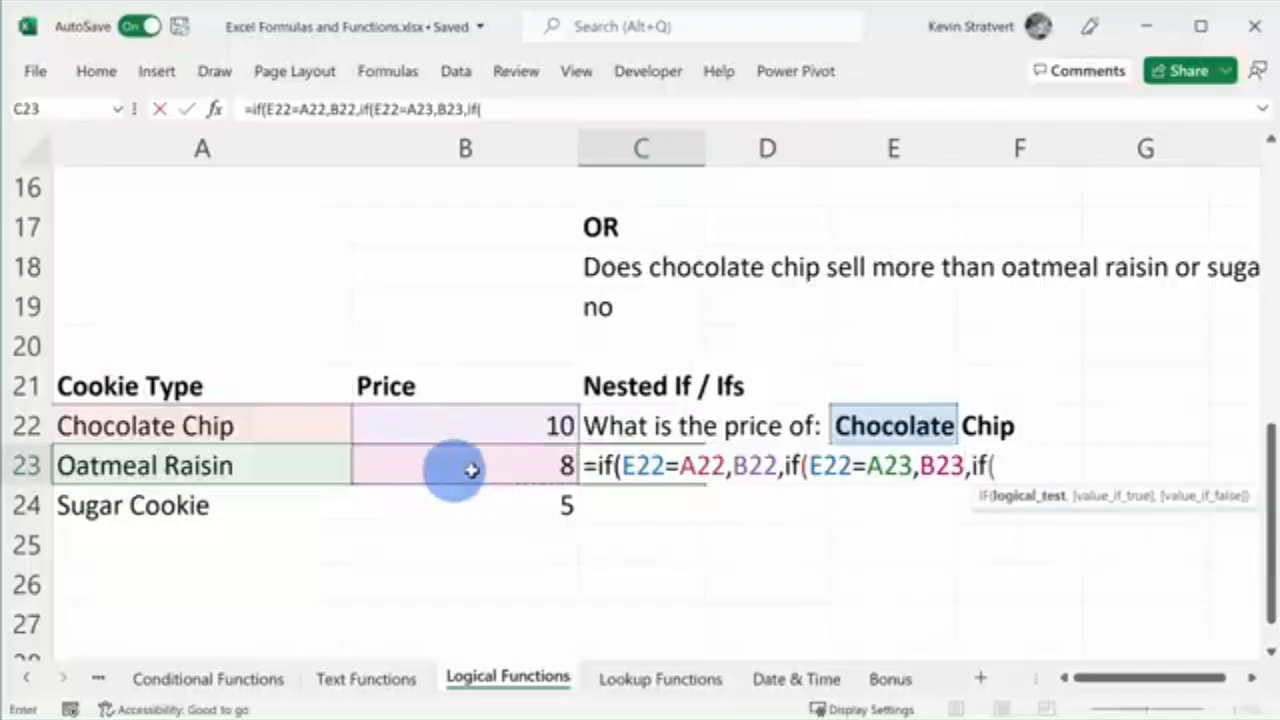
left_click(875, 425)
type("=")
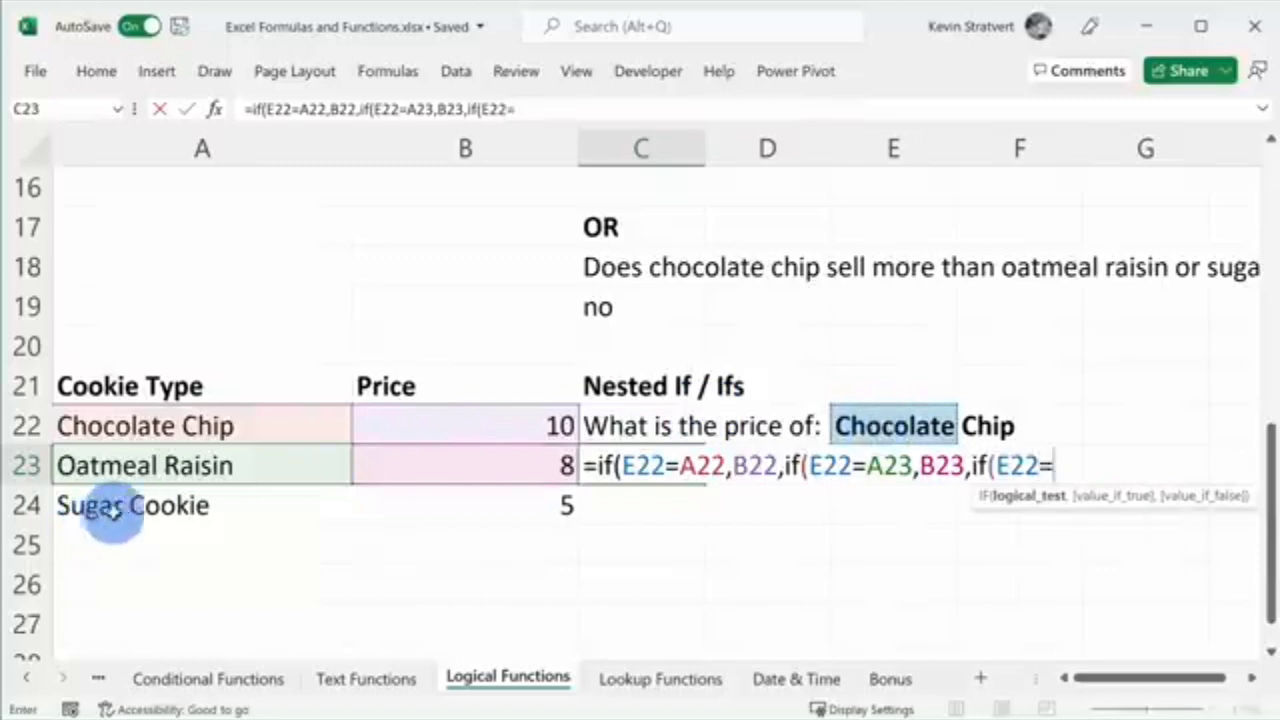
left_click(130, 507)
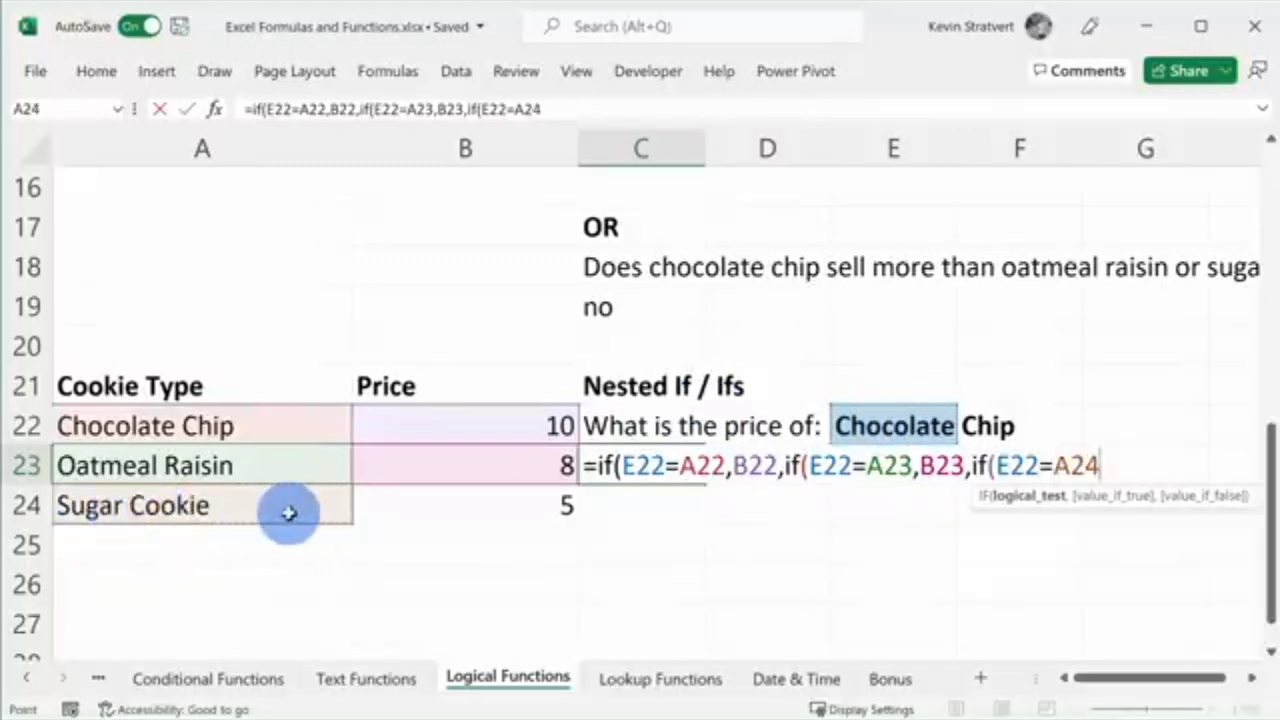
type(",")
left_click(489, 508)
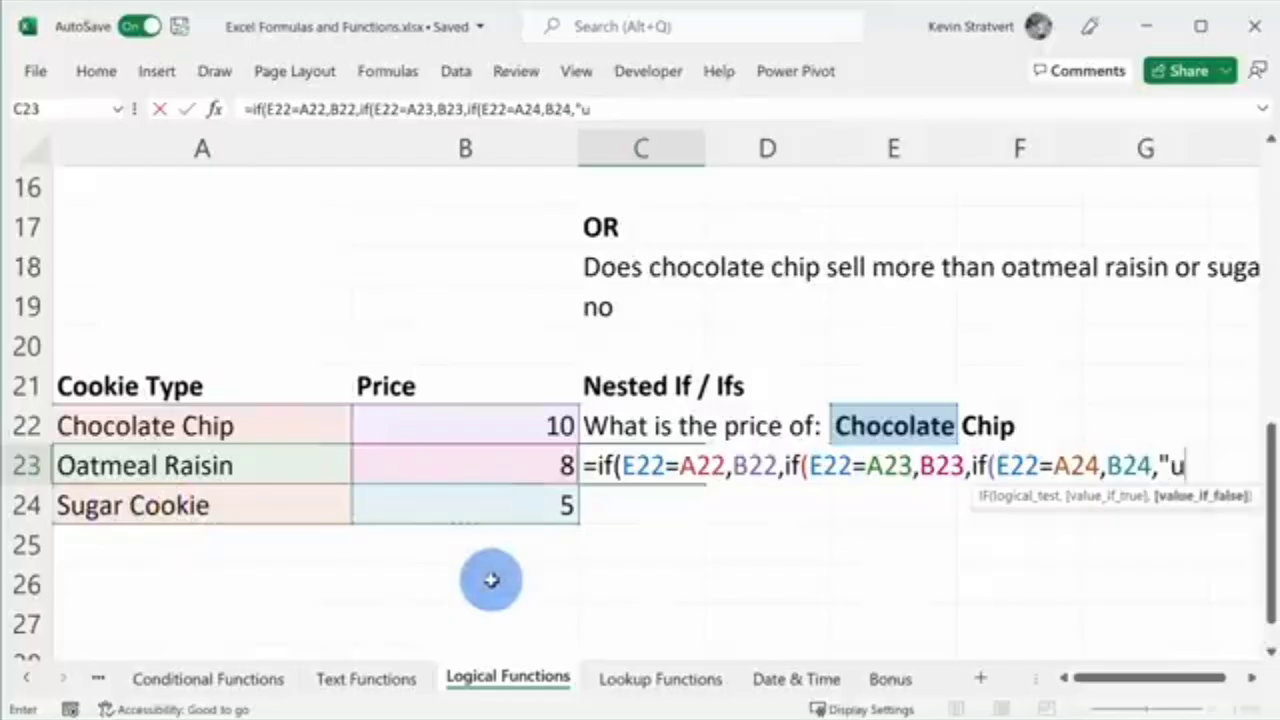
Complete the C23 formula with "unknown" as the fallback value, close all three nested IFs, and check the entered result
type(",\"unknown\"")
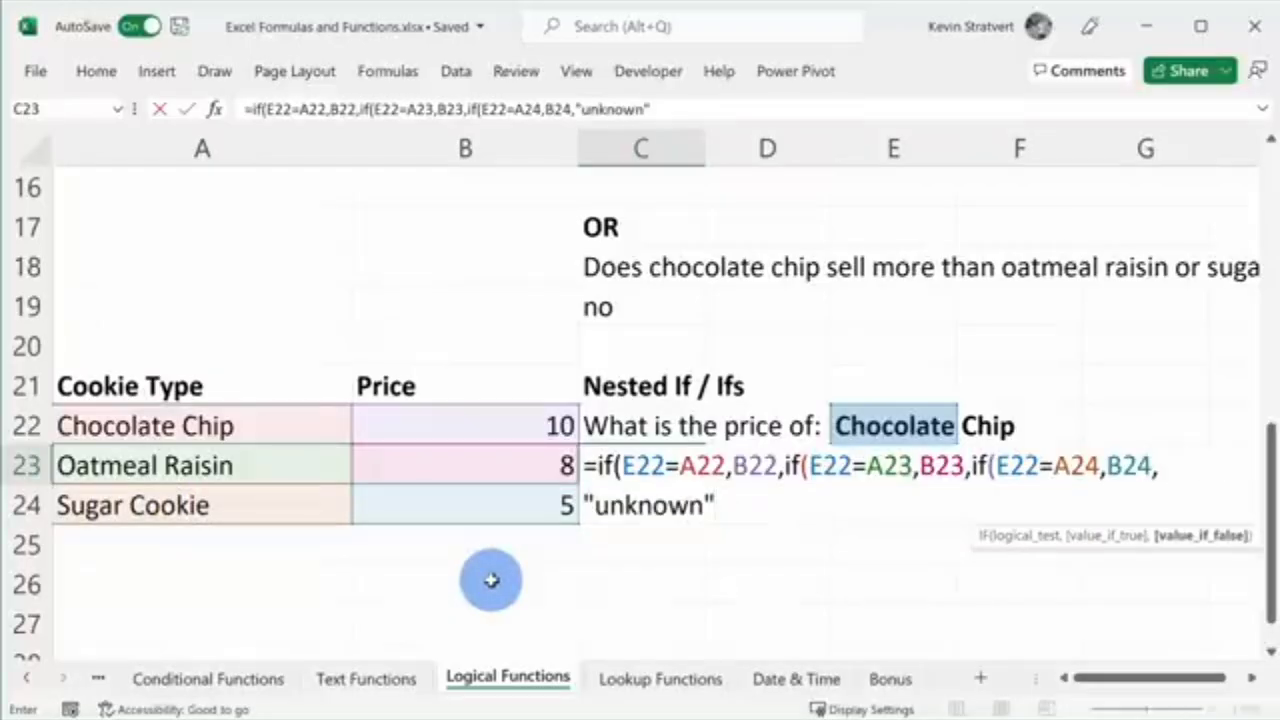
type(")")
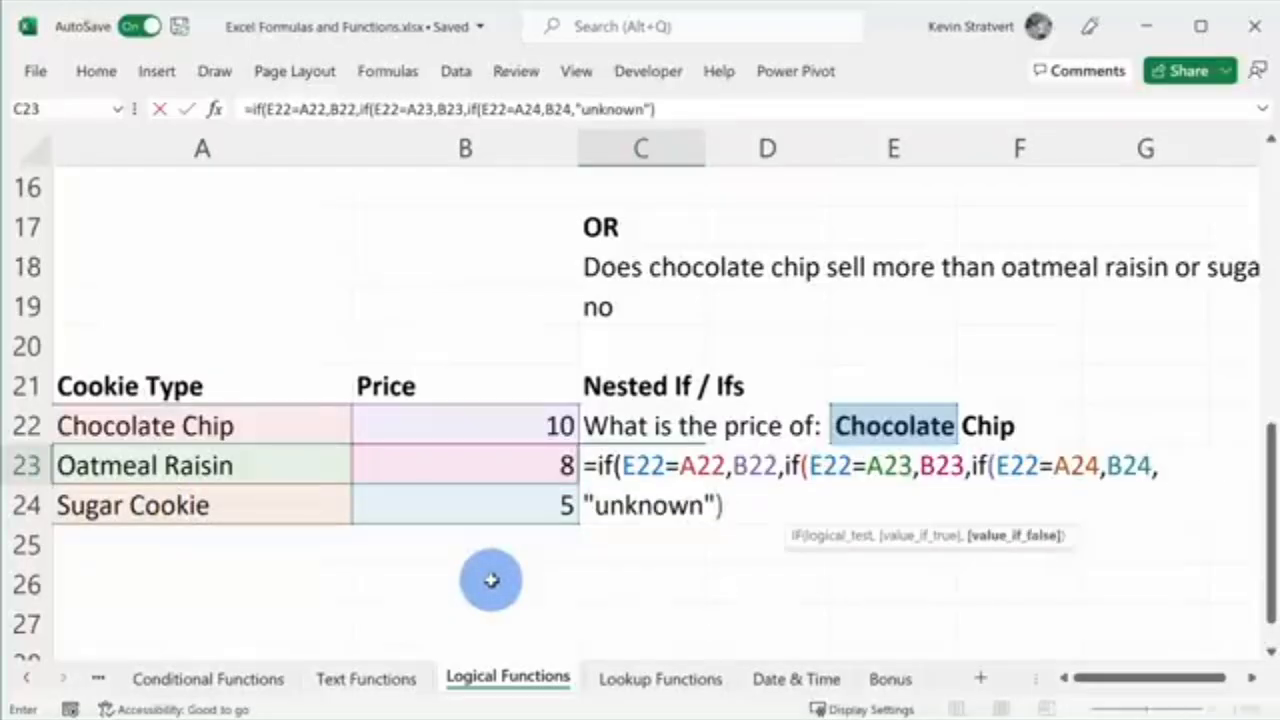
type(")")
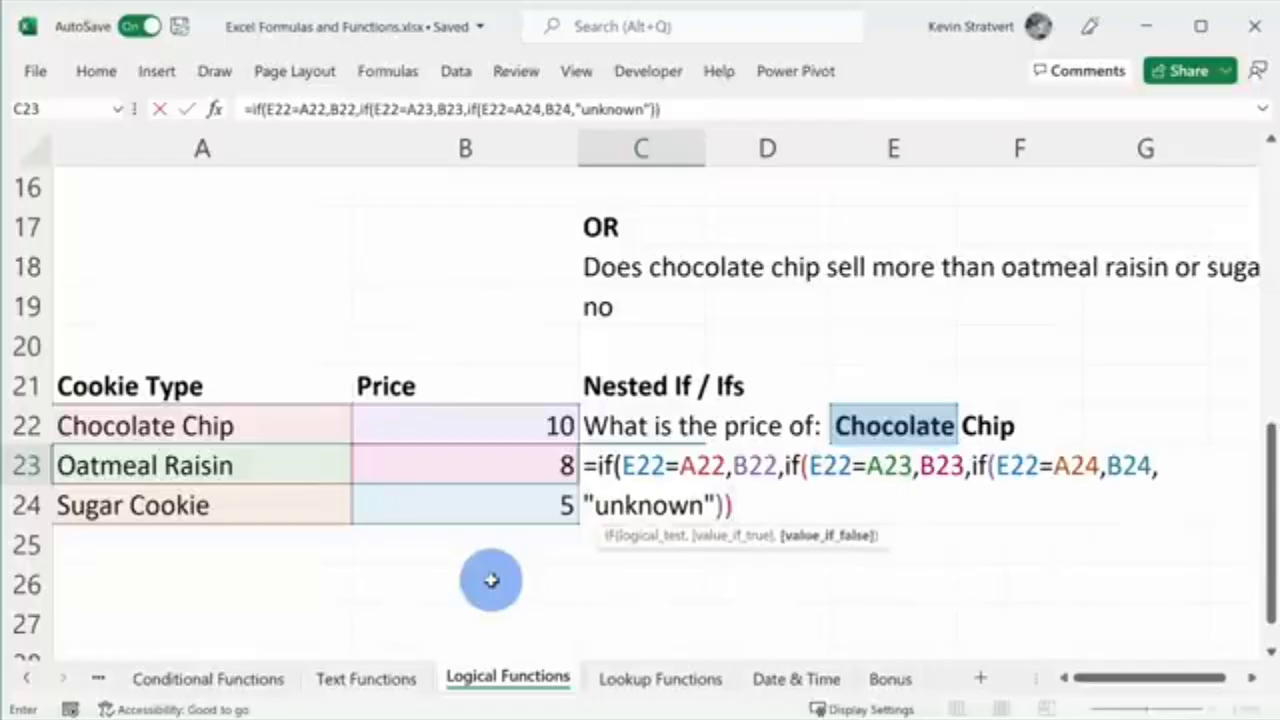
type(")")
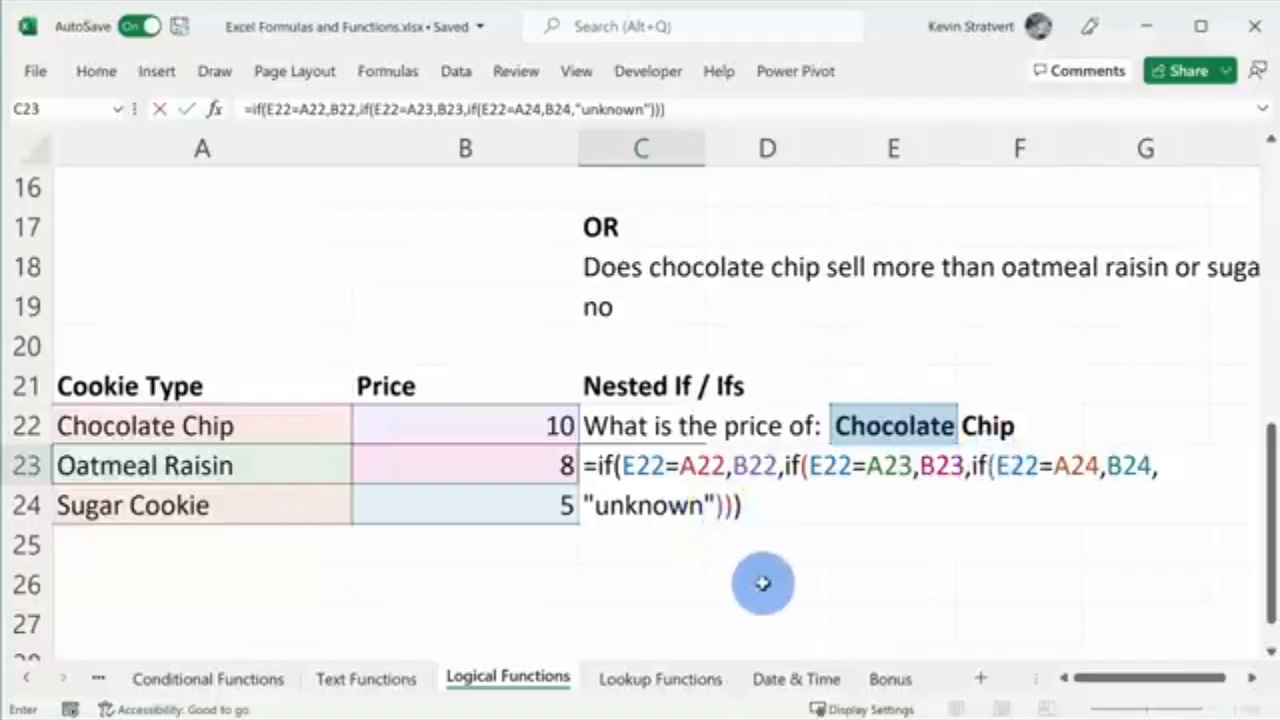
key("Return")
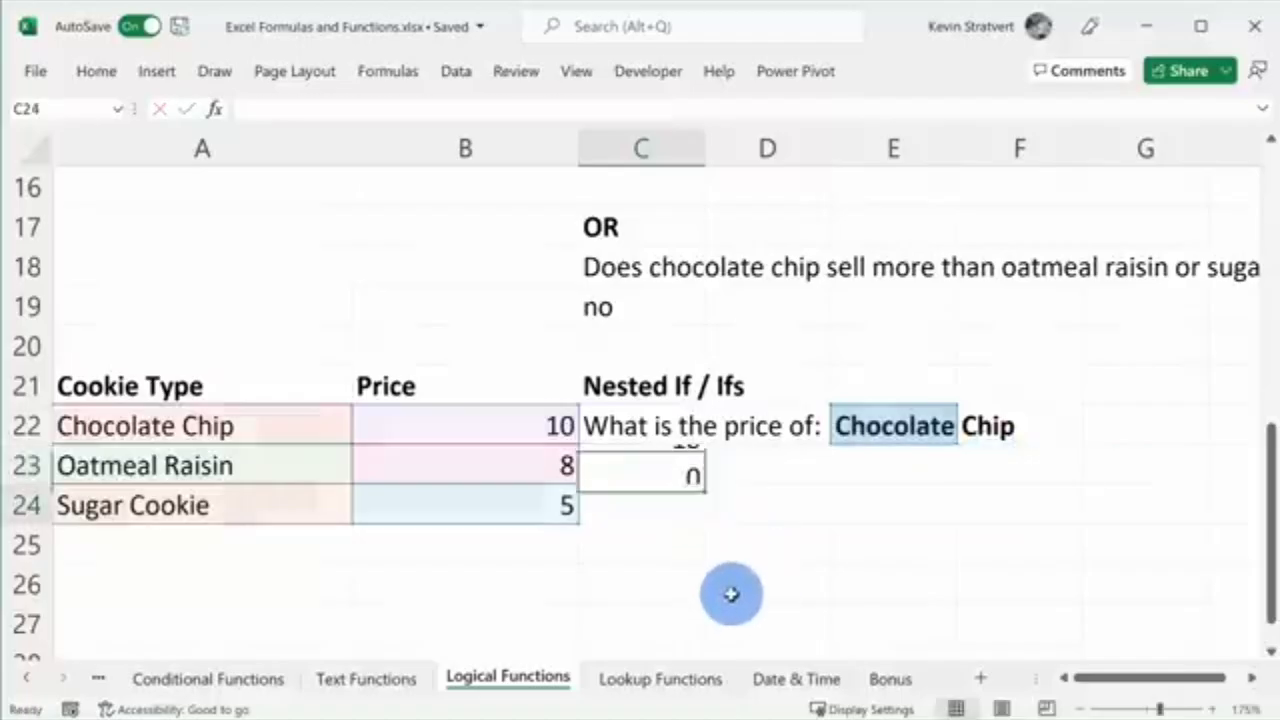
left_click(683, 468)
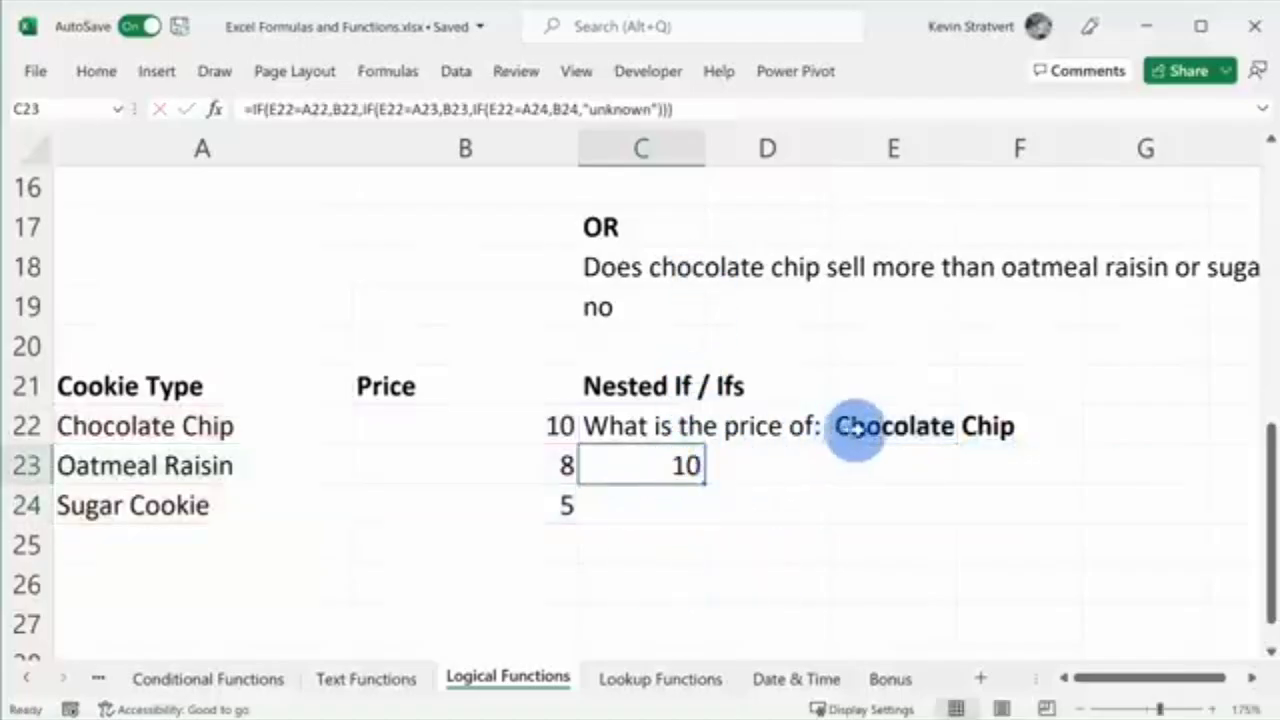
Change the cookie type being looked up in E22 to Sugar Cookie
left_click(909, 426)
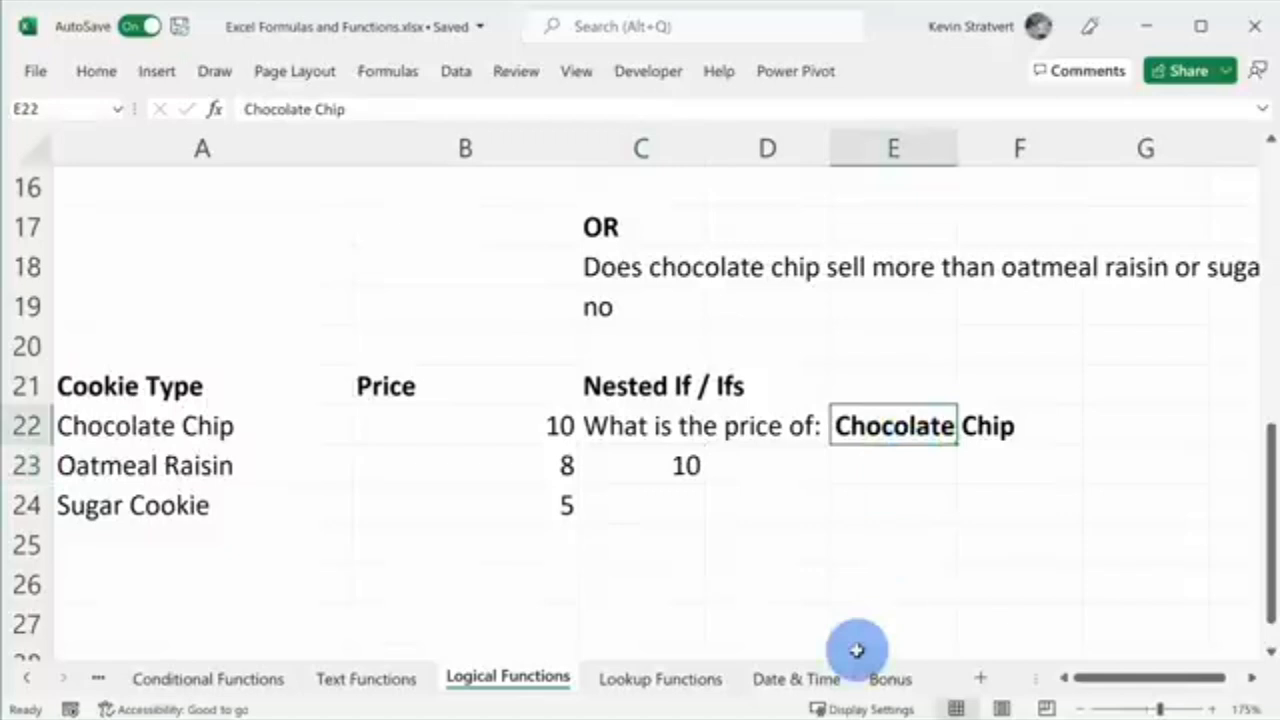
type("Sugar Cookie")
key("Return")
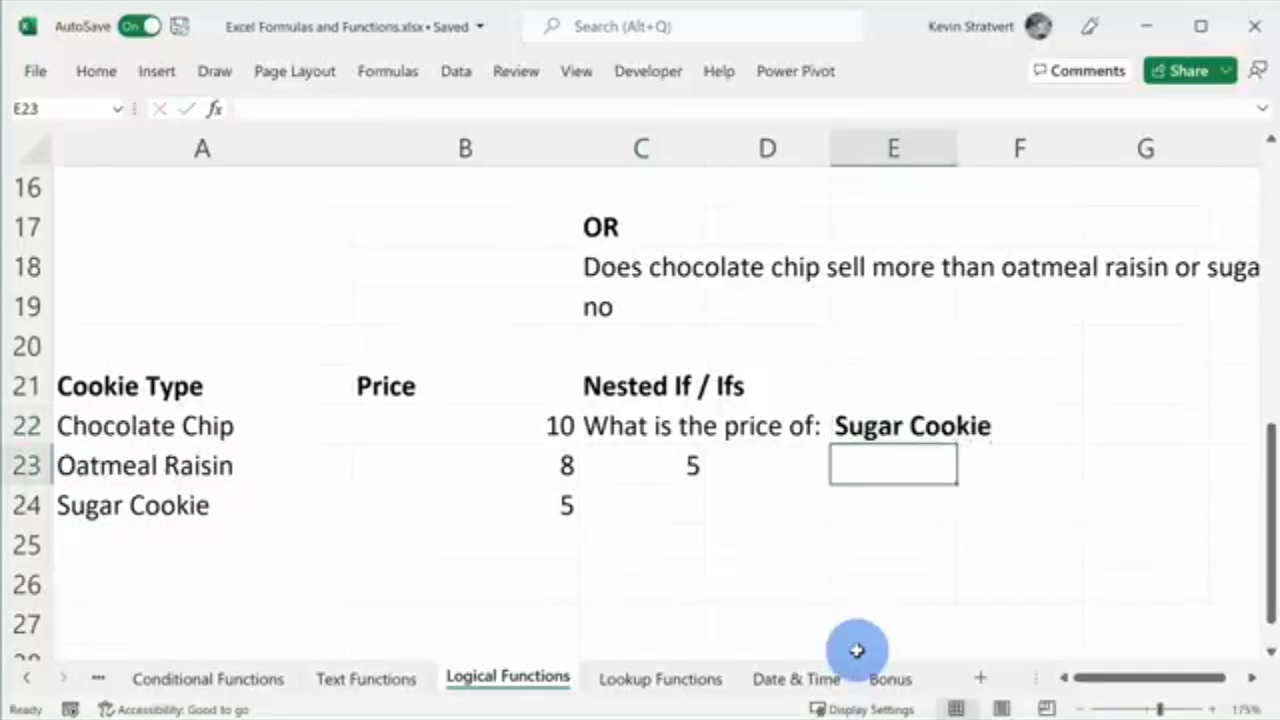
Show the nested IF formula as text beside the result by entering =FORMULATEXT(C23) in D23
key("Left")
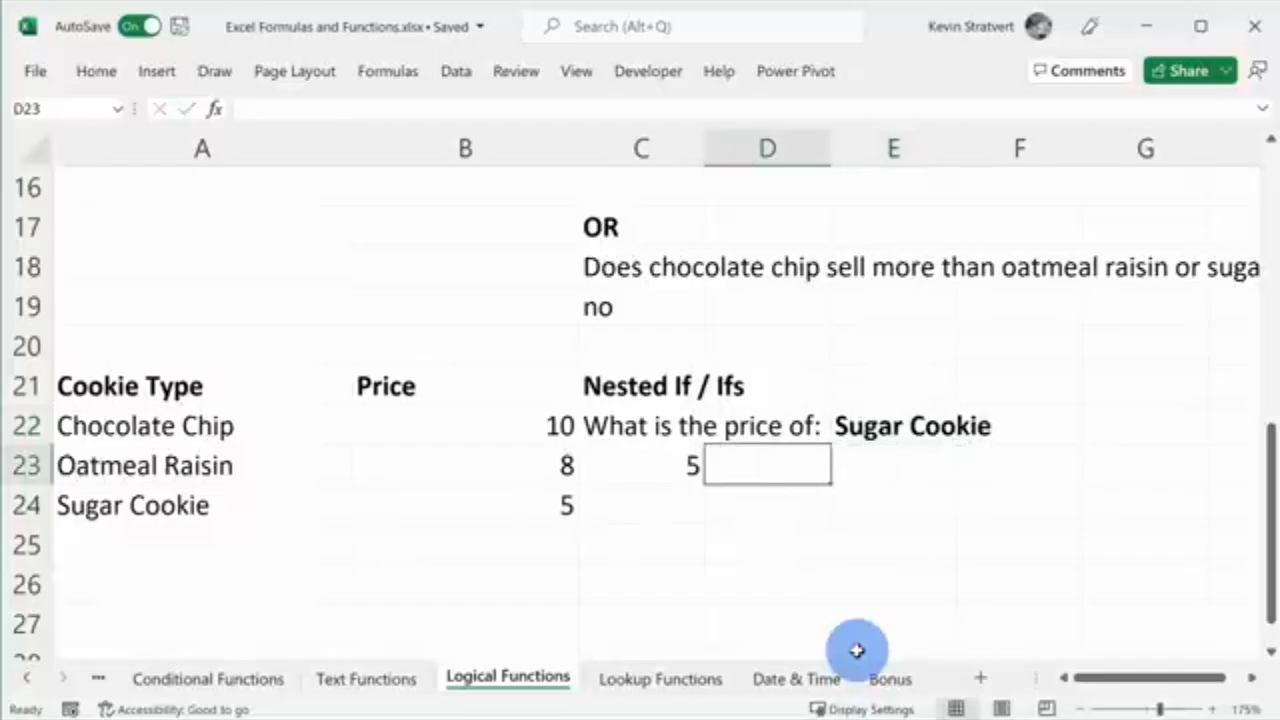
type("=formul")
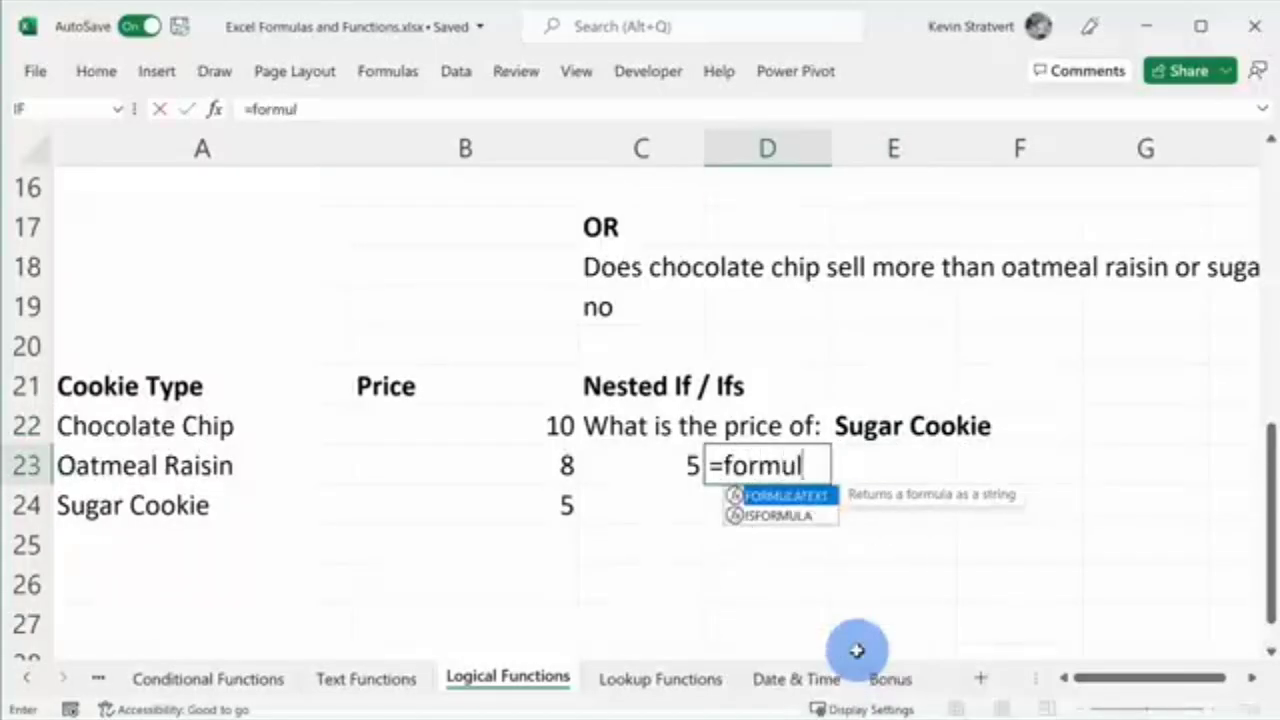
type("a")
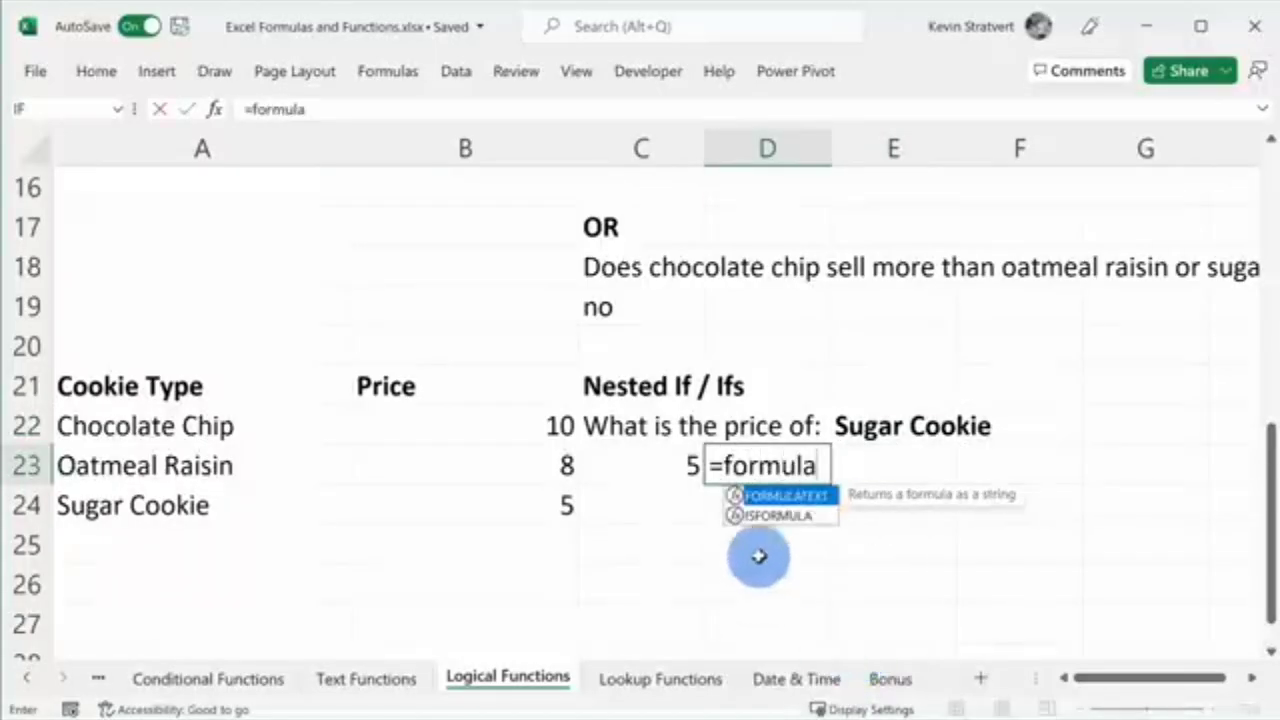
double_click(760, 495)
left_click(649, 469)
type(")")
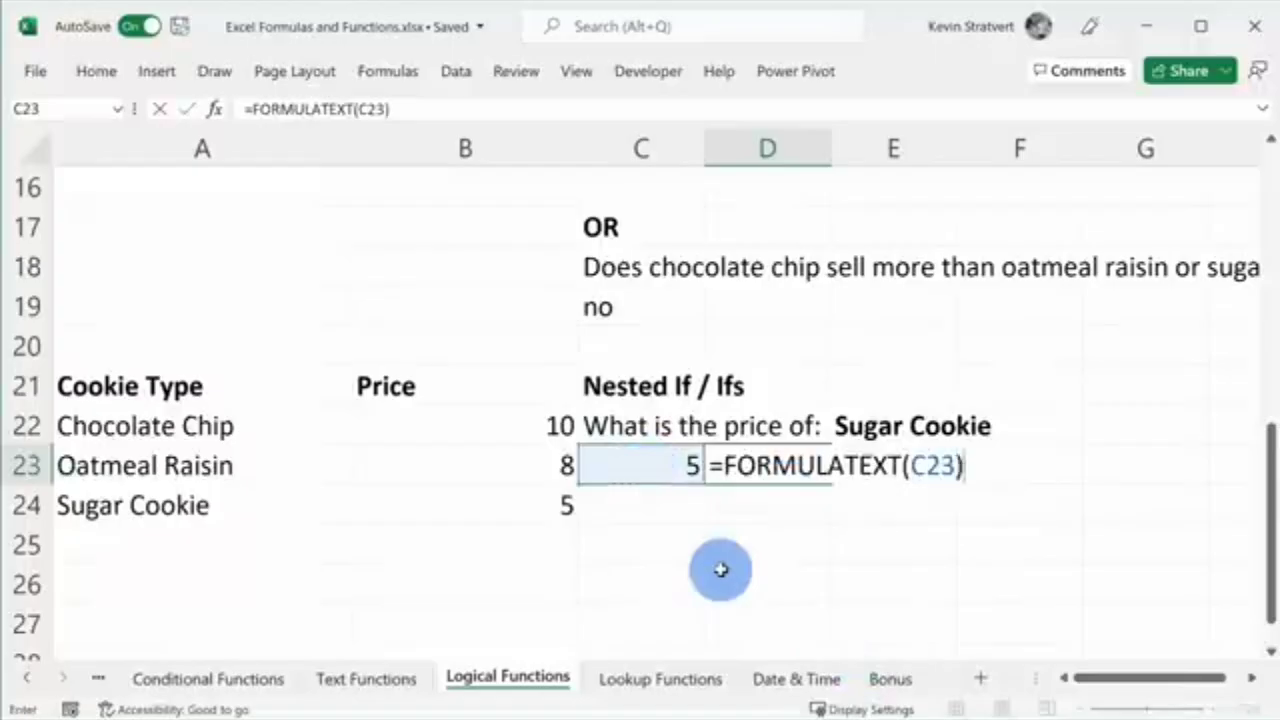
key("Return")
Begin an IFS formula in D24 that returns B22 when E22 equals A22: =ifs(E22=A22,B22,
scroll(721, 569, "down", 3)
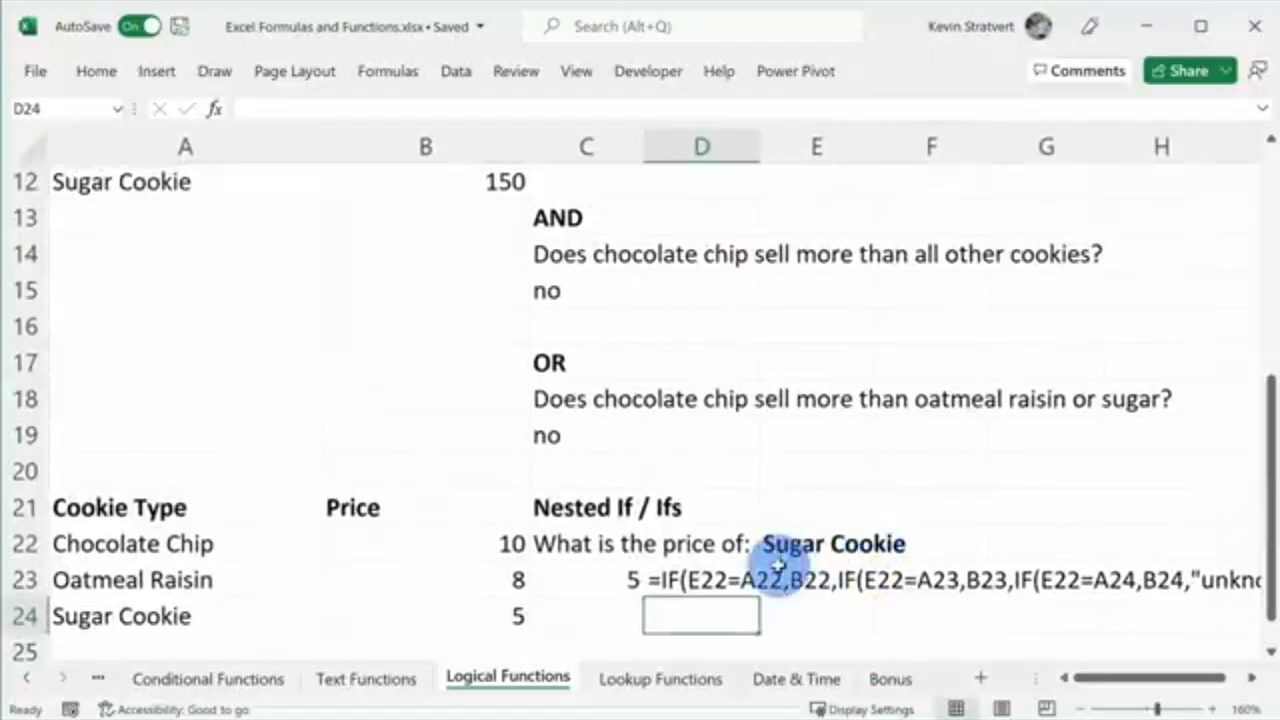
scroll(735, 600, "down", 1)
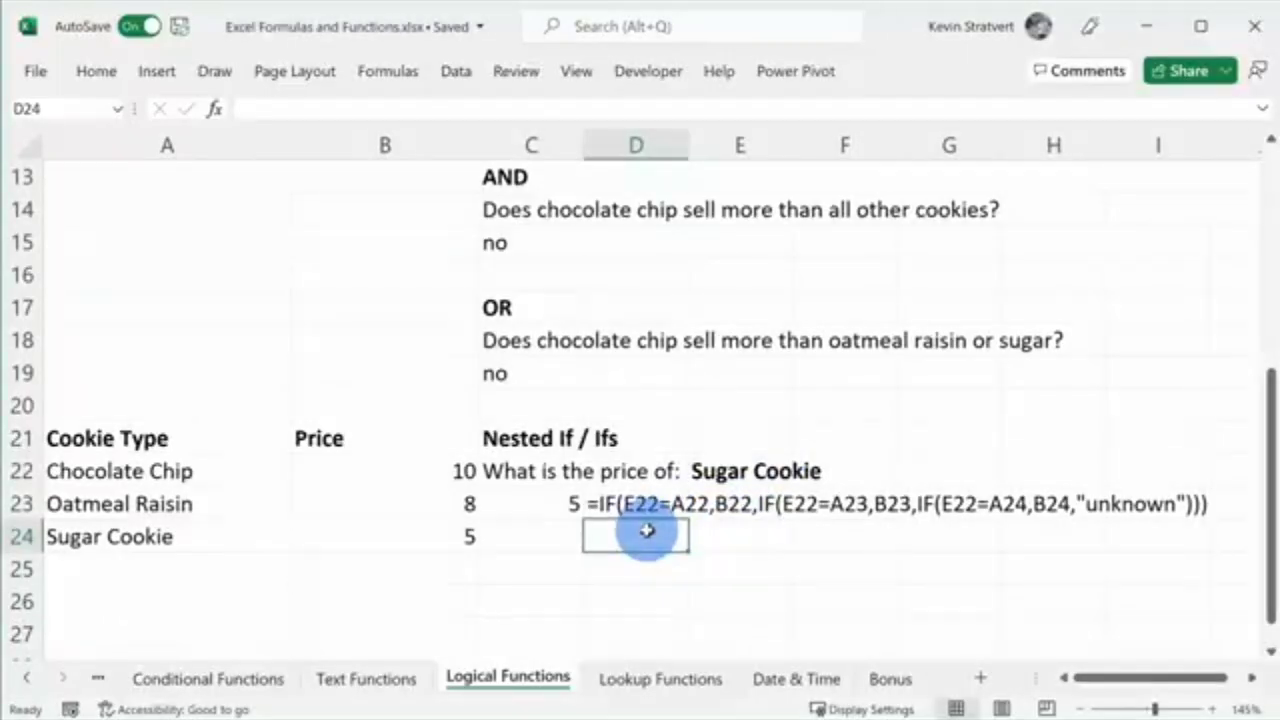
type("=ifs(")
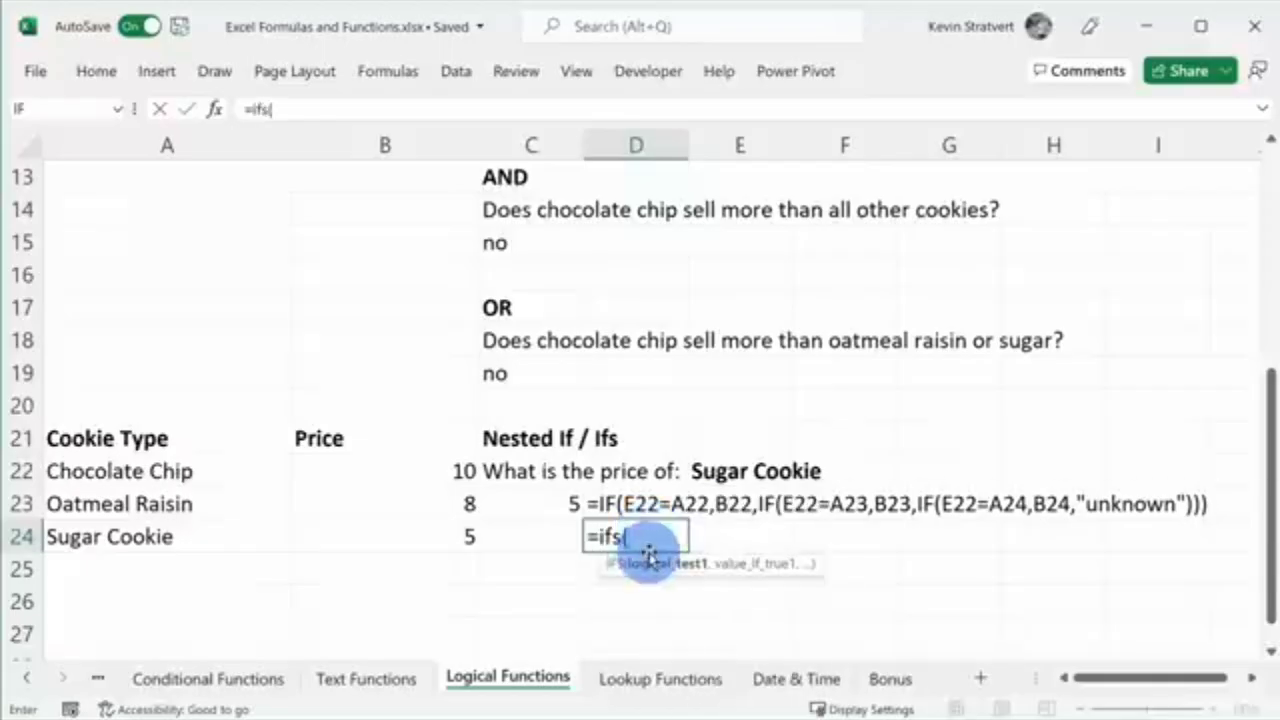
left_click(748, 470)
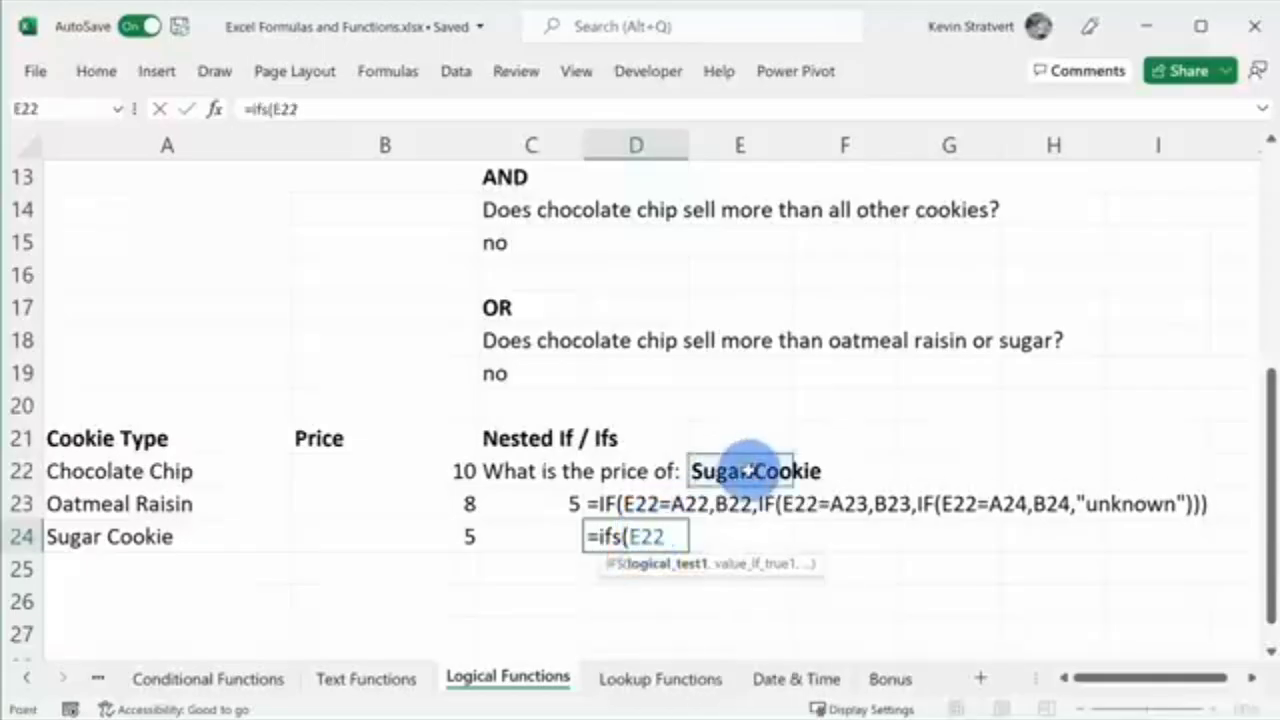
type("=")
left_click(133, 471)
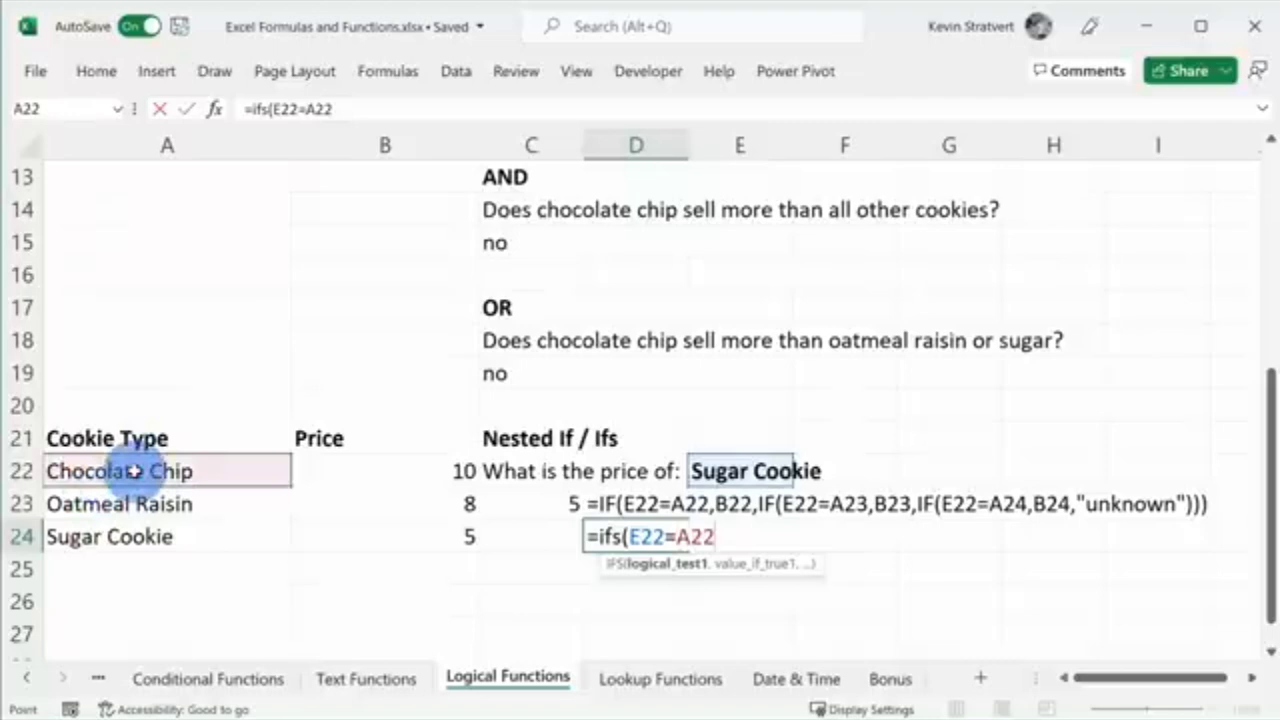
type(",")
left_click(421, 466)
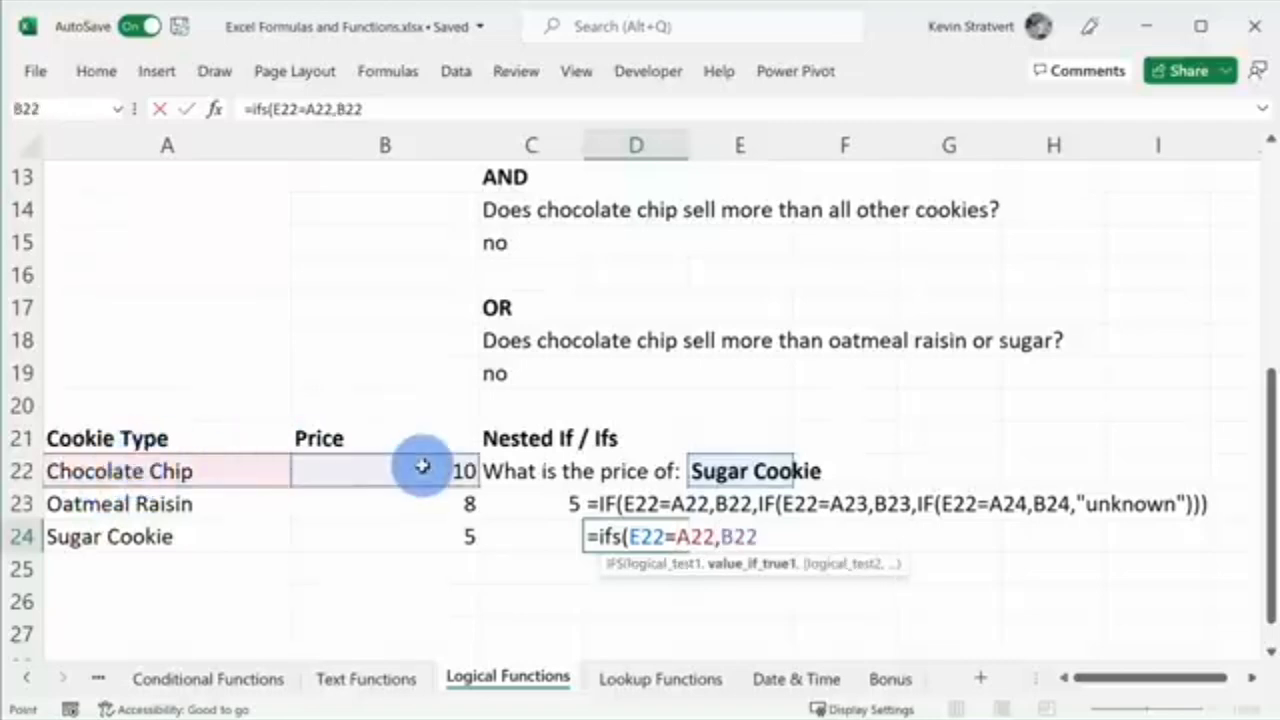
type(",")
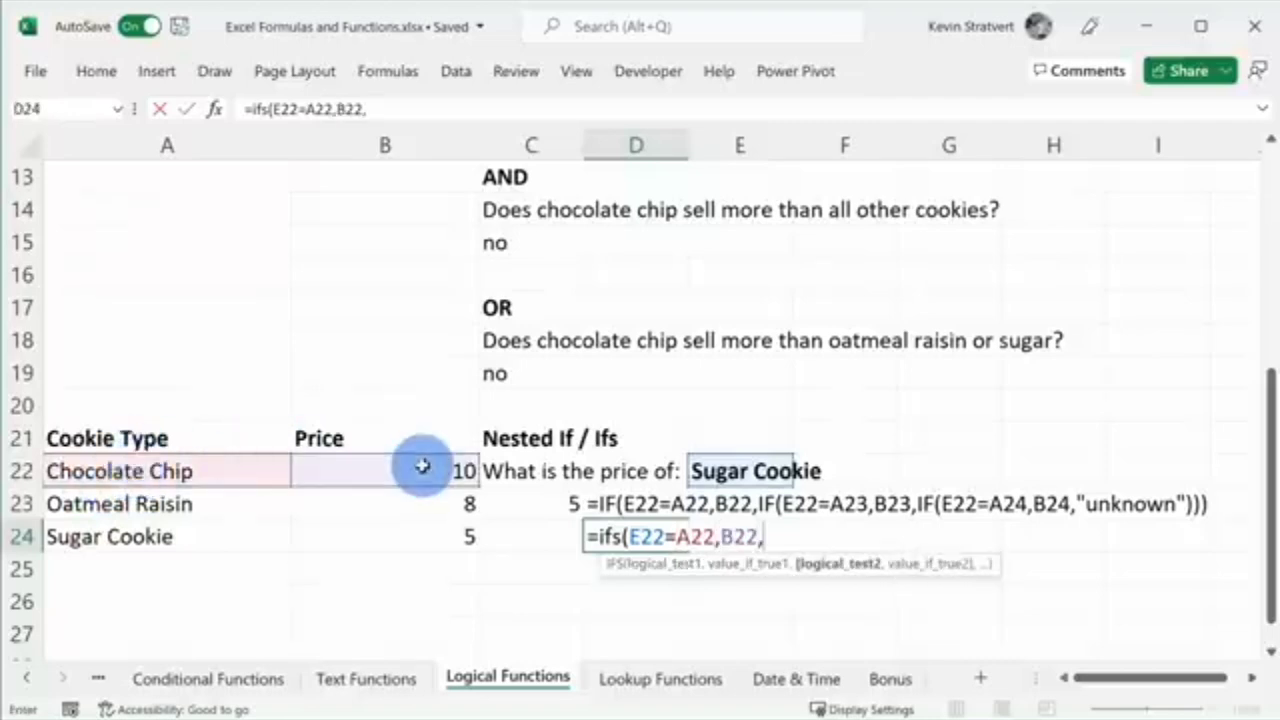
Add a second condition to the D24 IFS formula that returns B23 when E22 equals A23: E22=A23,B23,
left_click(733, 469)
type("=")
left_click(236, 504)
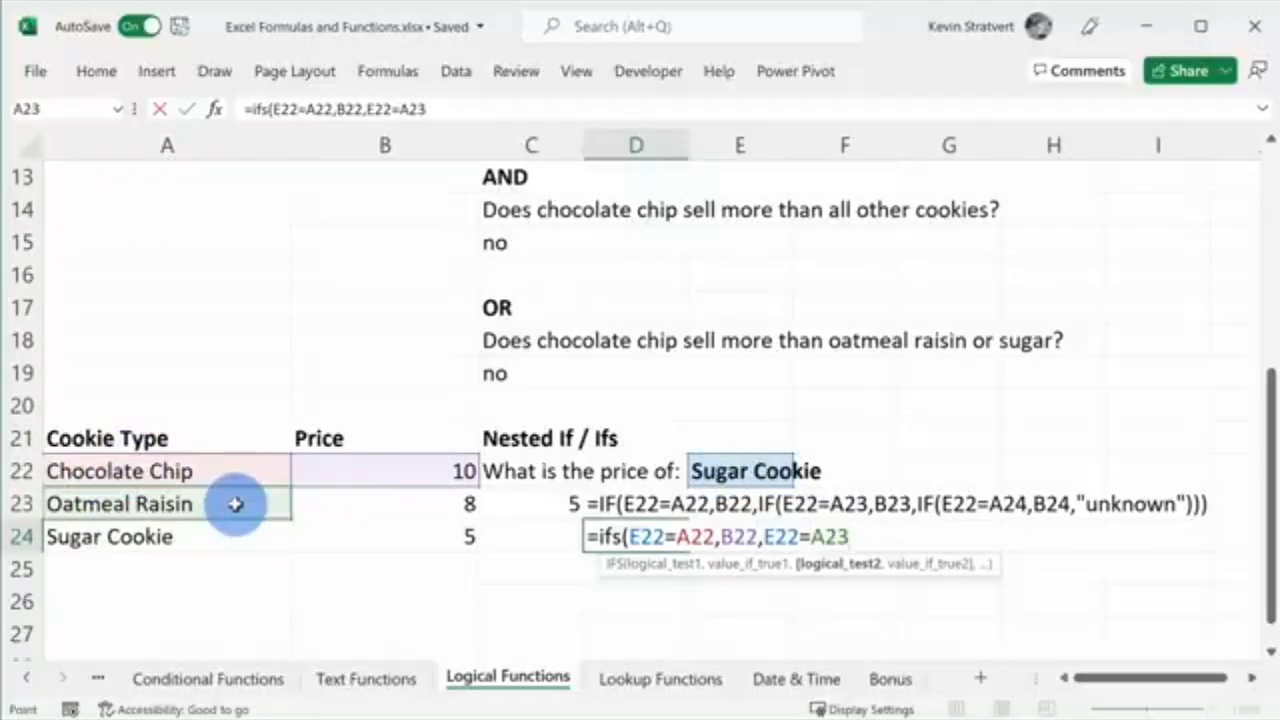
type(",")
left_click(418, 506)
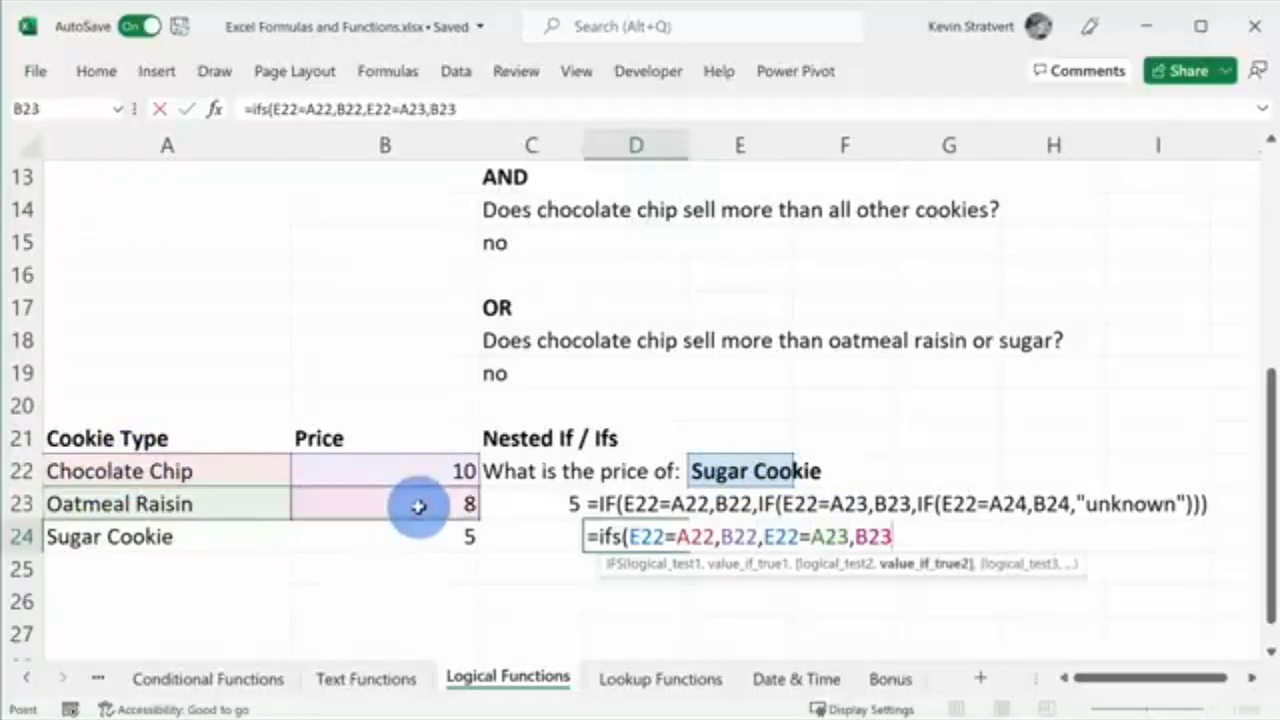
type(",")
Add the third condition E22=A24 returning B24, and complete the IFS formula in D24
left_click(738, 474)
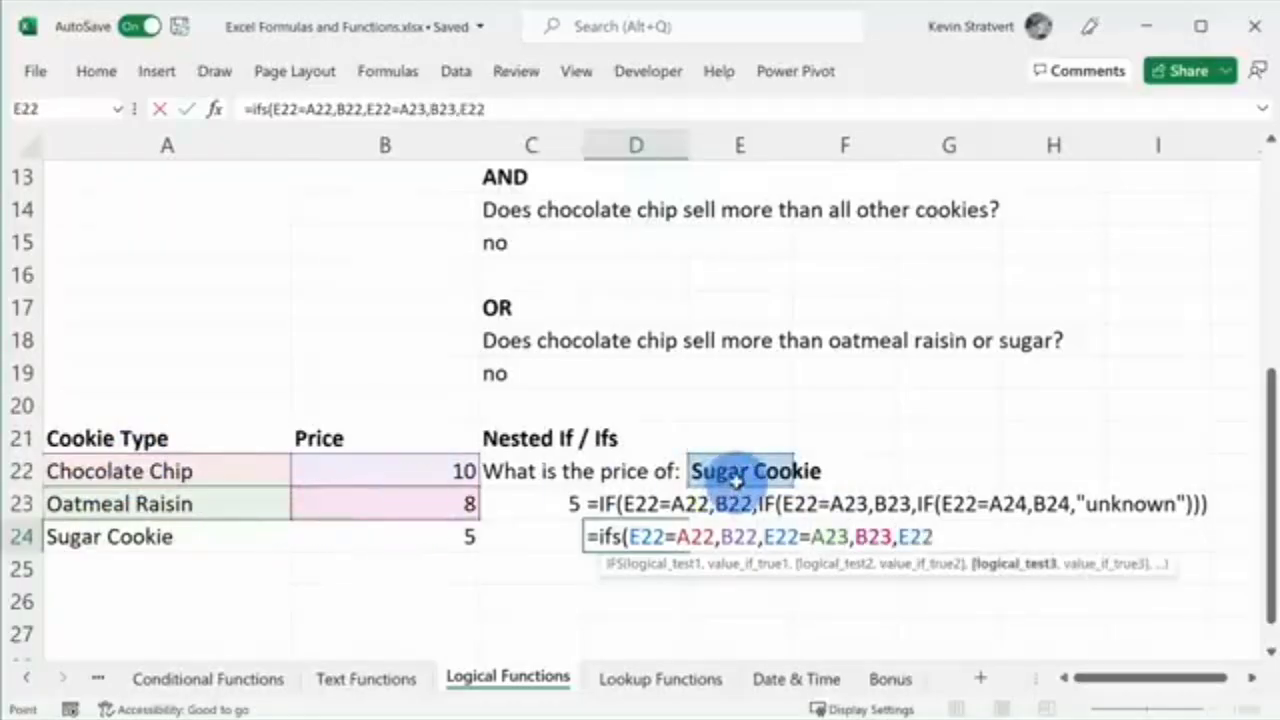
type("=")
left_click(172, 538)
type(",")
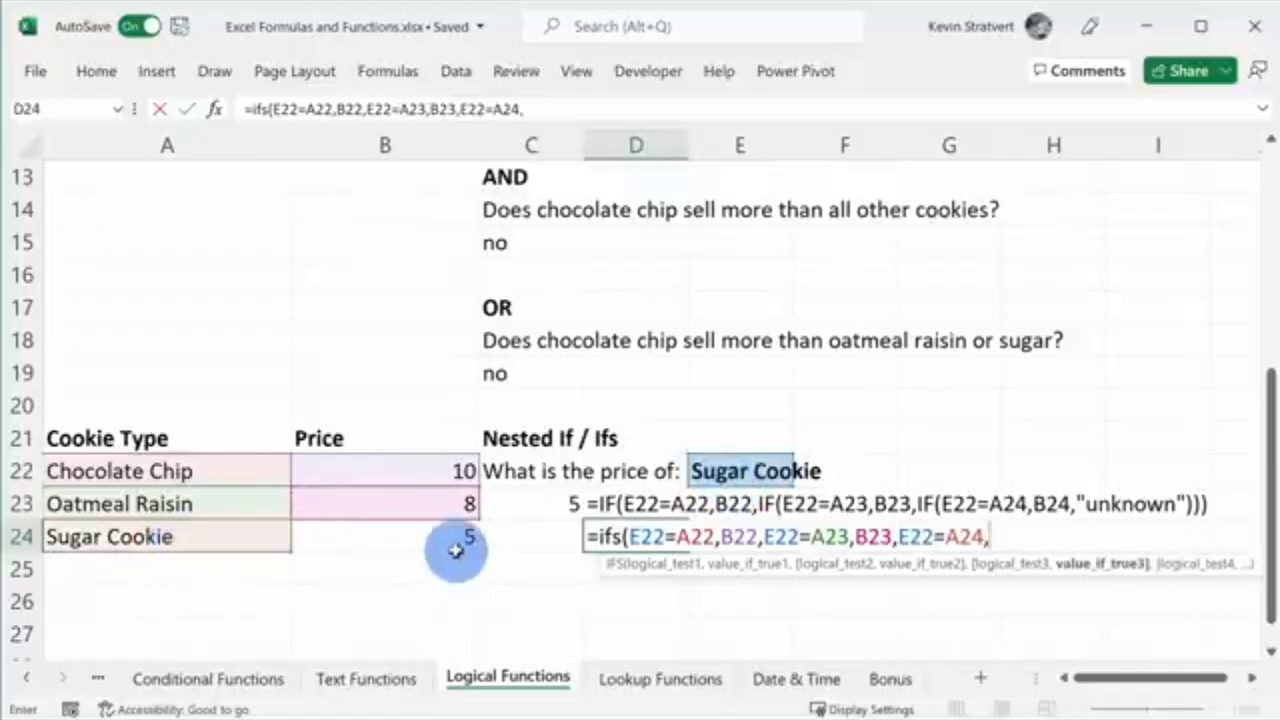
left_click(438, 535)
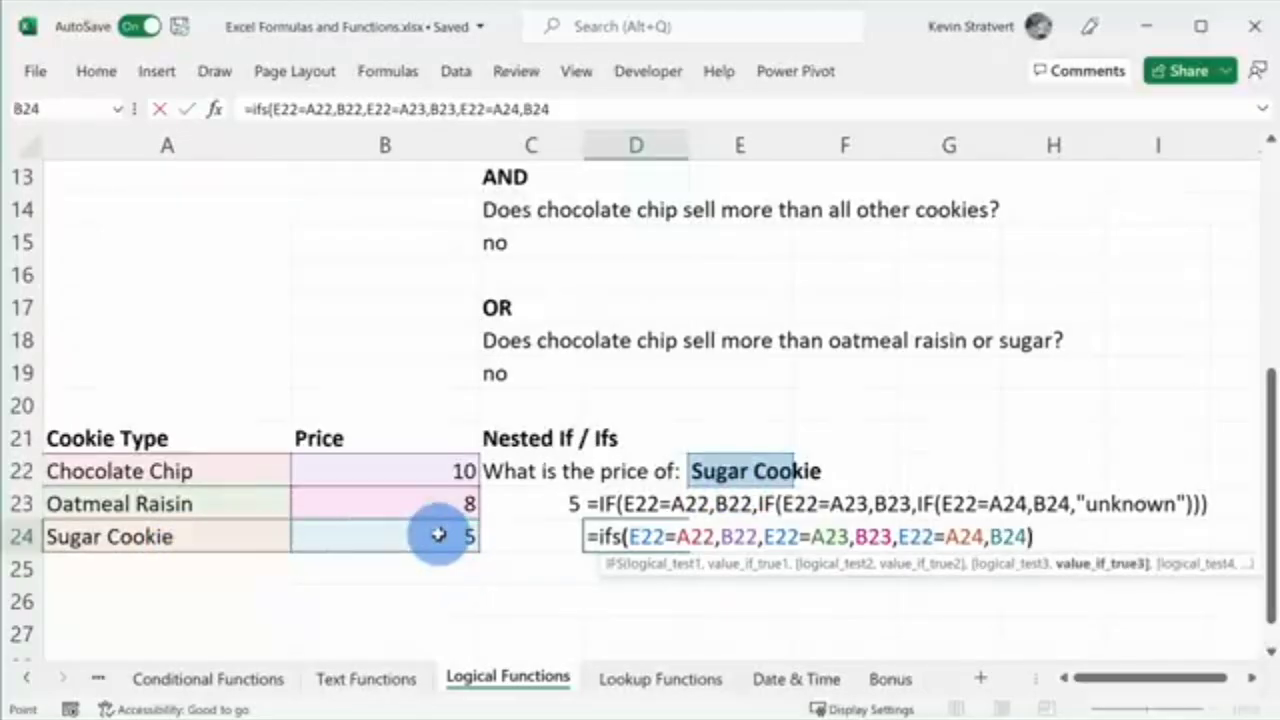
type(")")
key("Return")
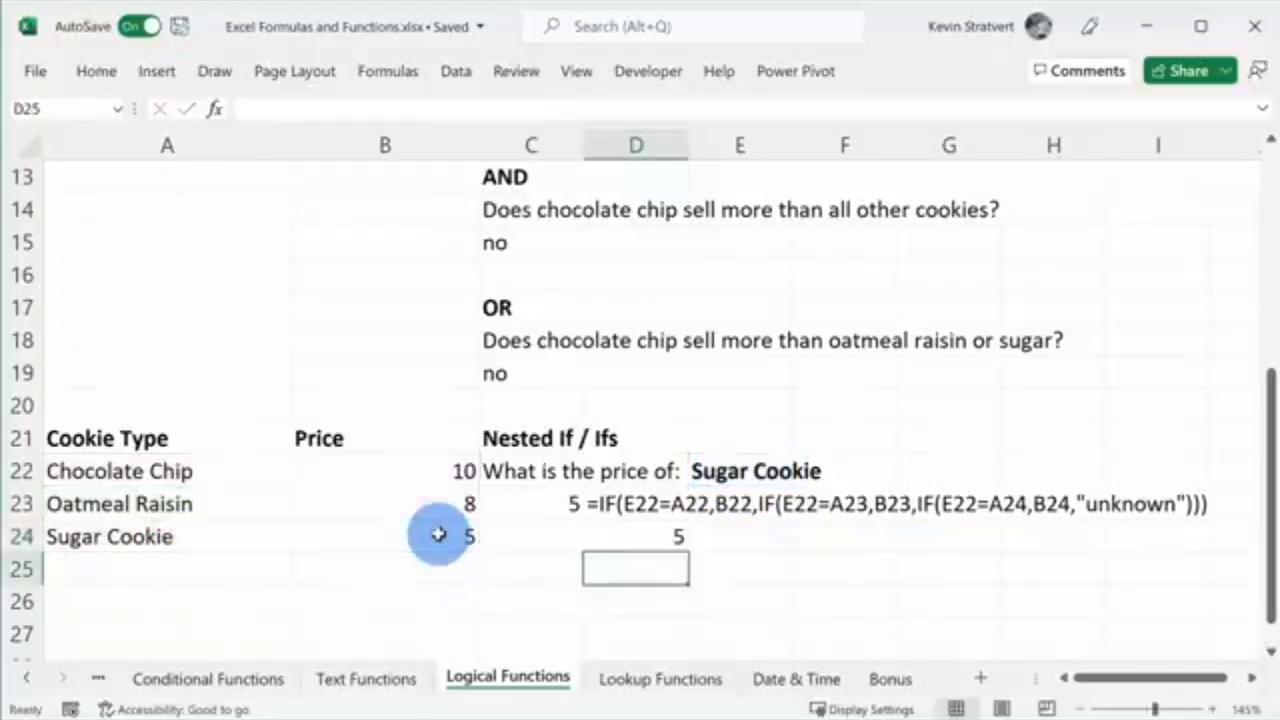
Move the IFS formula from D24 to C24, directly below the nested IF result
key("Up")
key("ctrl+x")
key("Left")
key("ctrl+v")
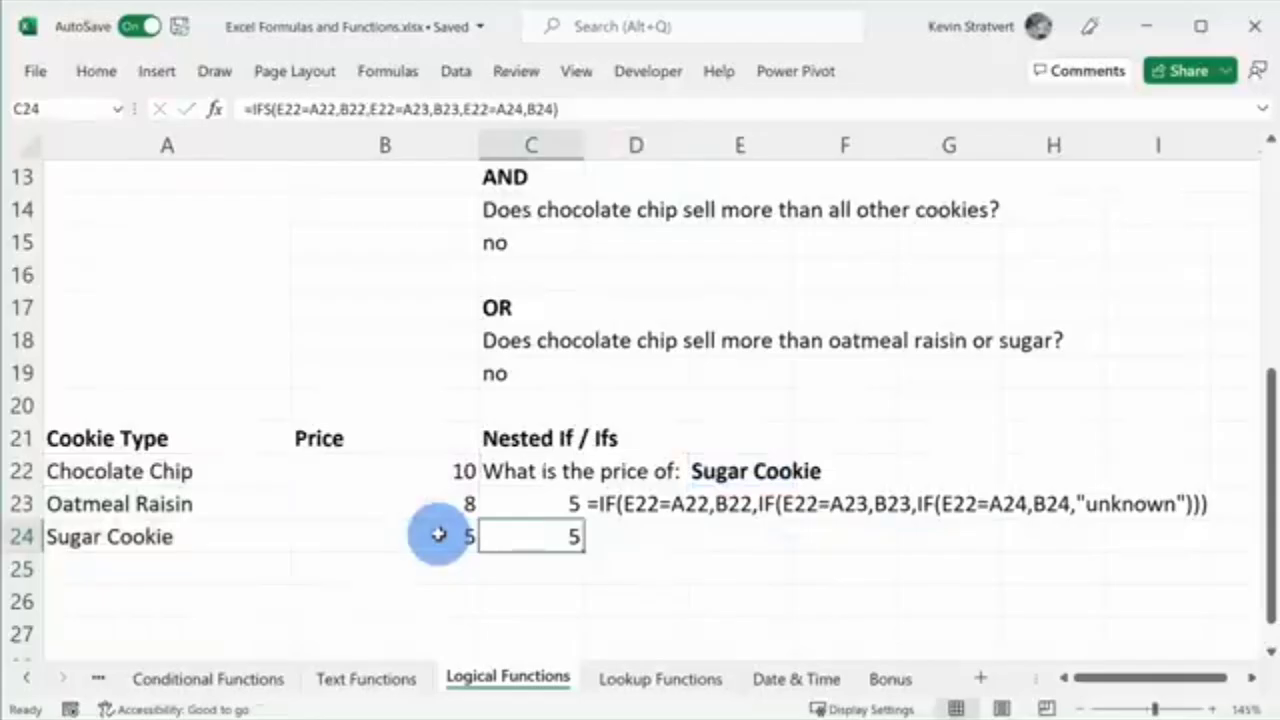
Fill the FORMULATEXT formula from D23 down to D24 and compare the displayed nested IF and IFS formulas
key("Up")
key("Right")
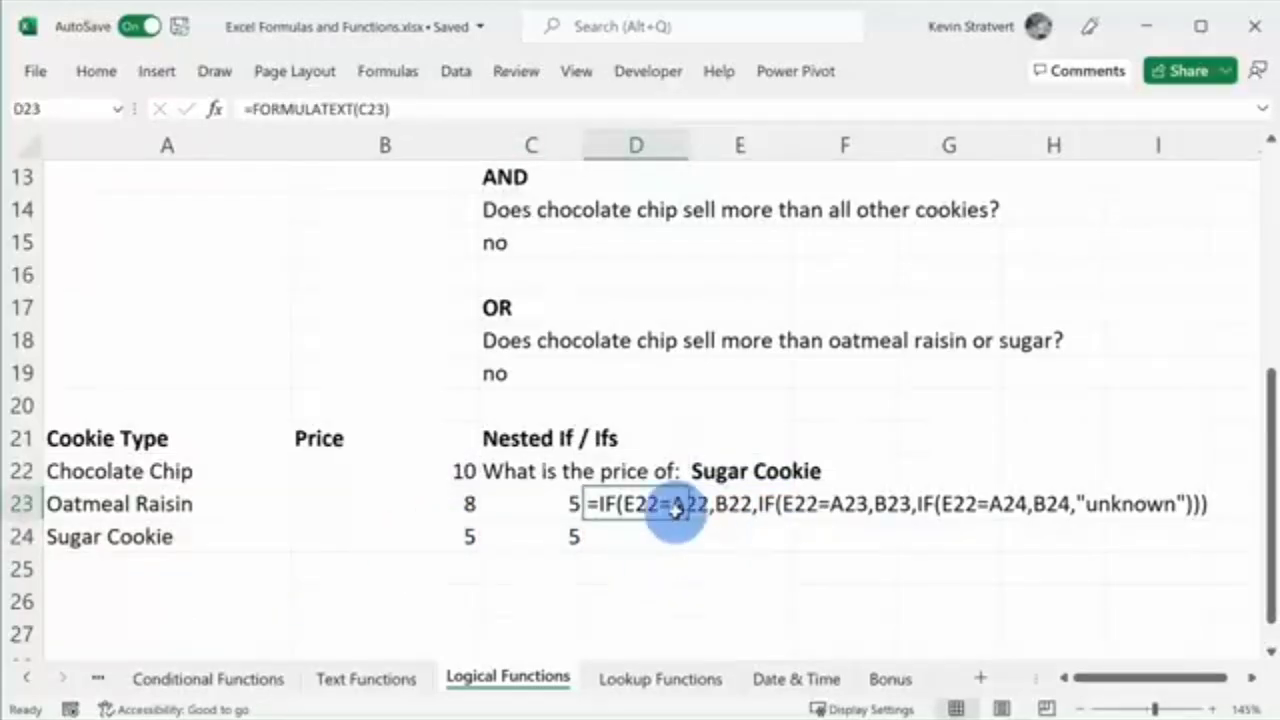
left_click_drag(688, 520, 684, 546)
left_click(654, 569)
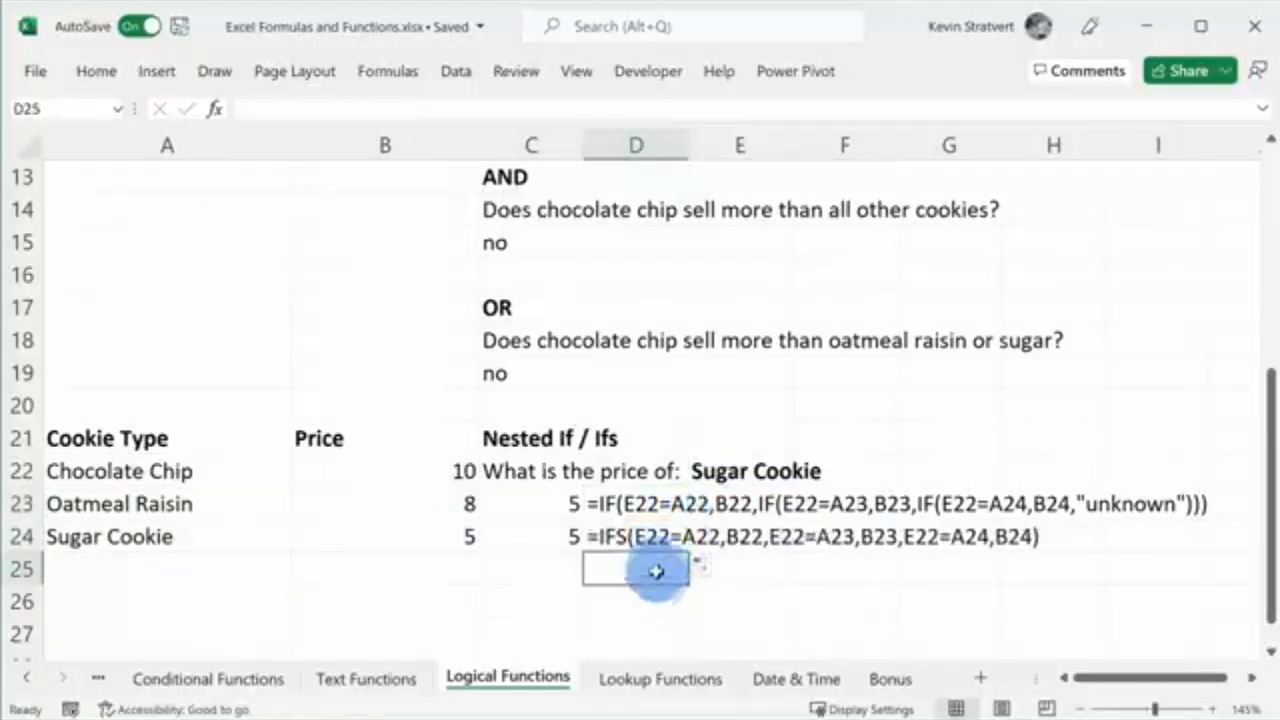
left_click(652, 536)
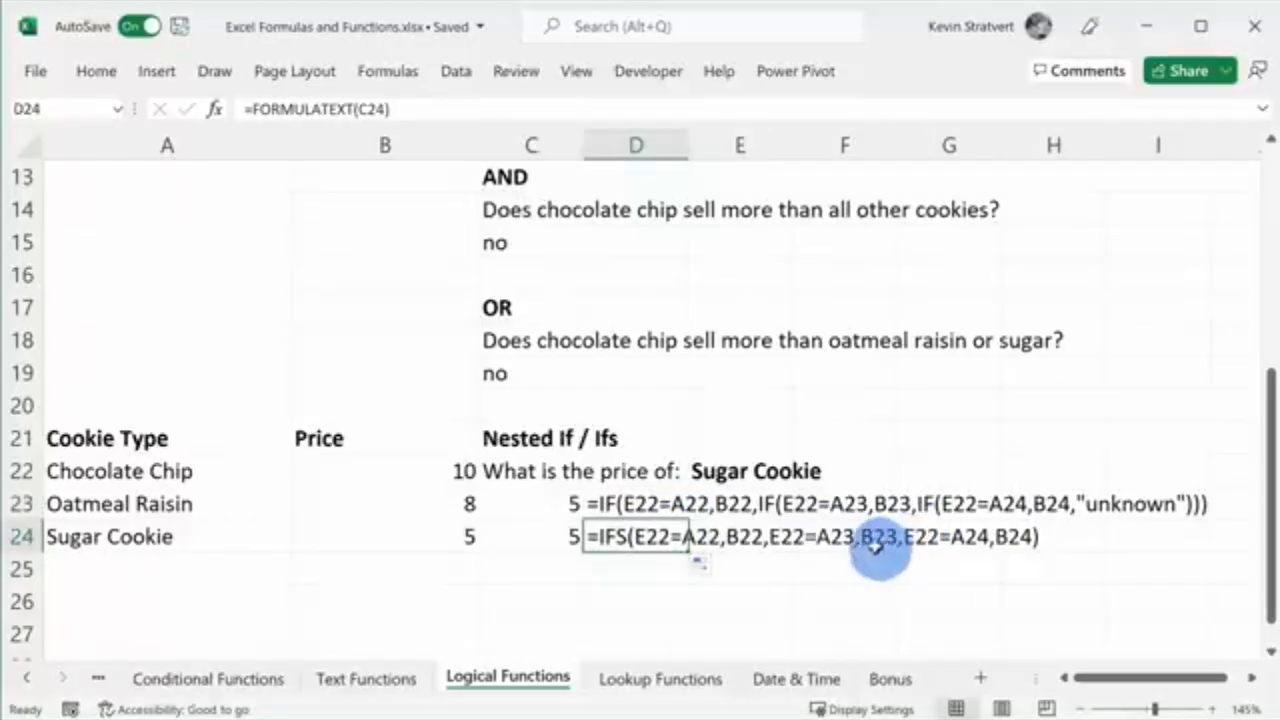
left_click(600, 504)
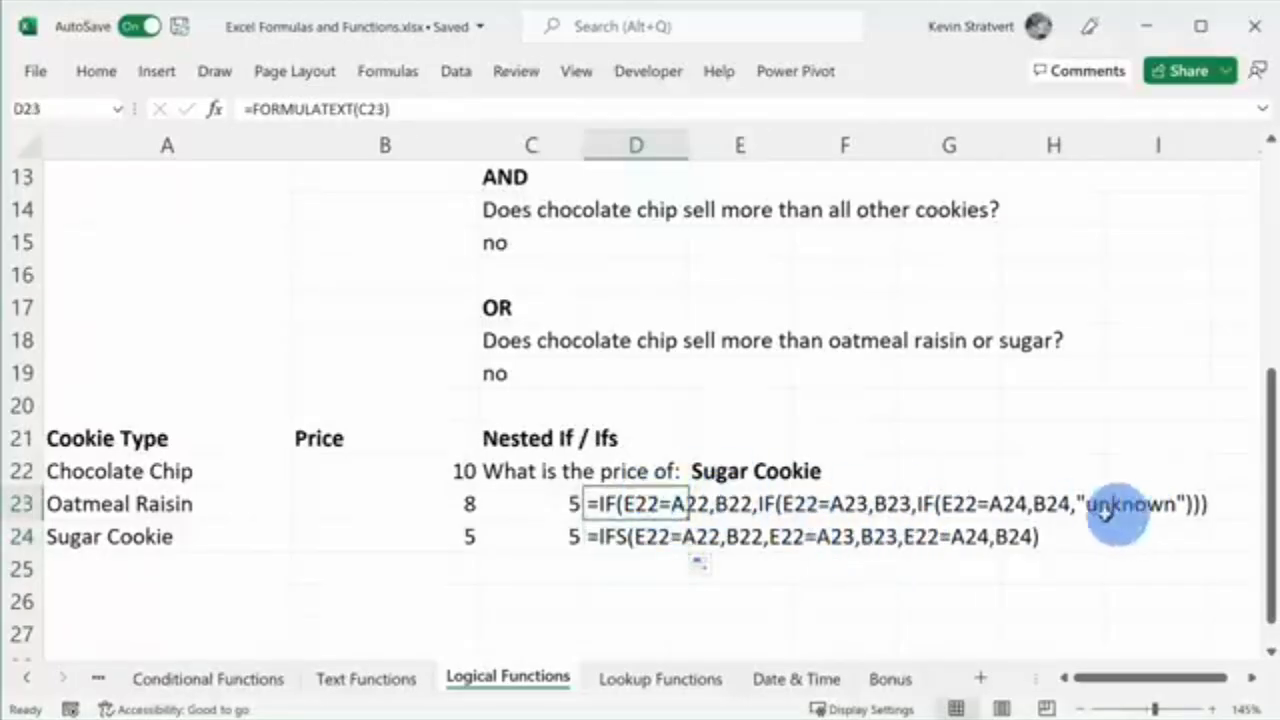
left_click(655, 538)
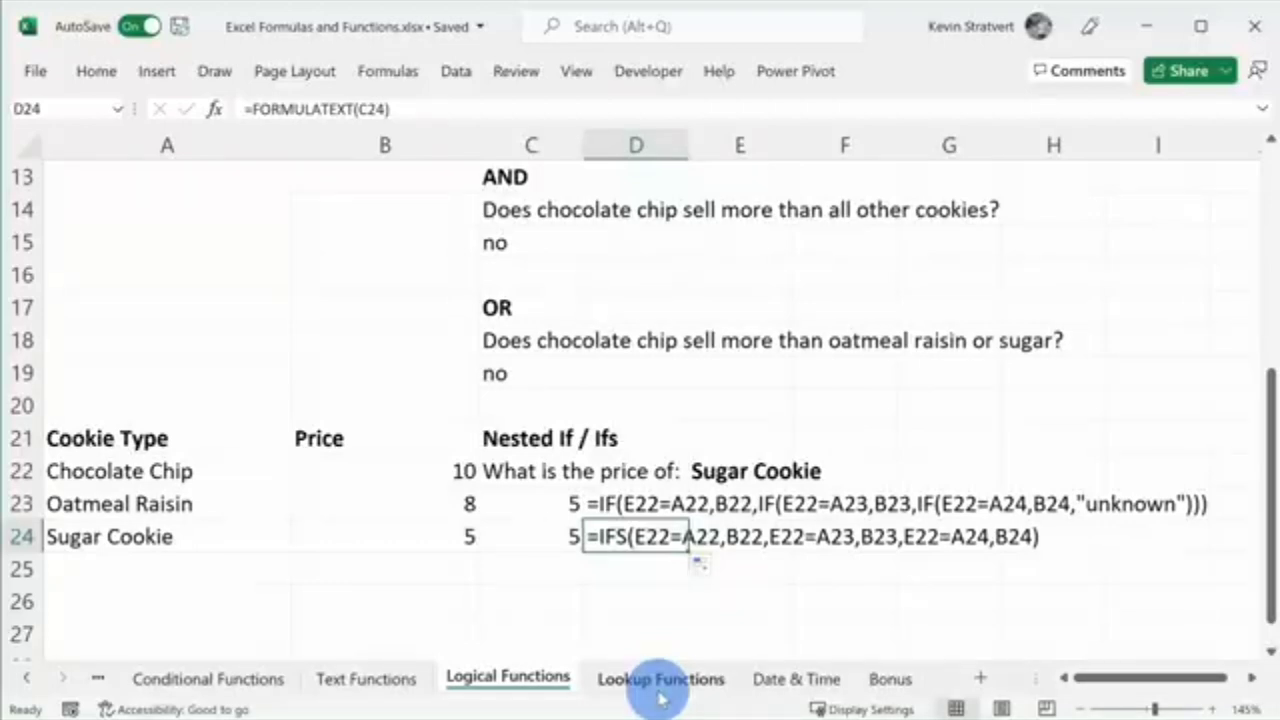
Open the Lookup Functions sheet and review the cookie type, price and cost columns and the VLOOKUP question for Oatmeal Raisin
left_click(660, 569)
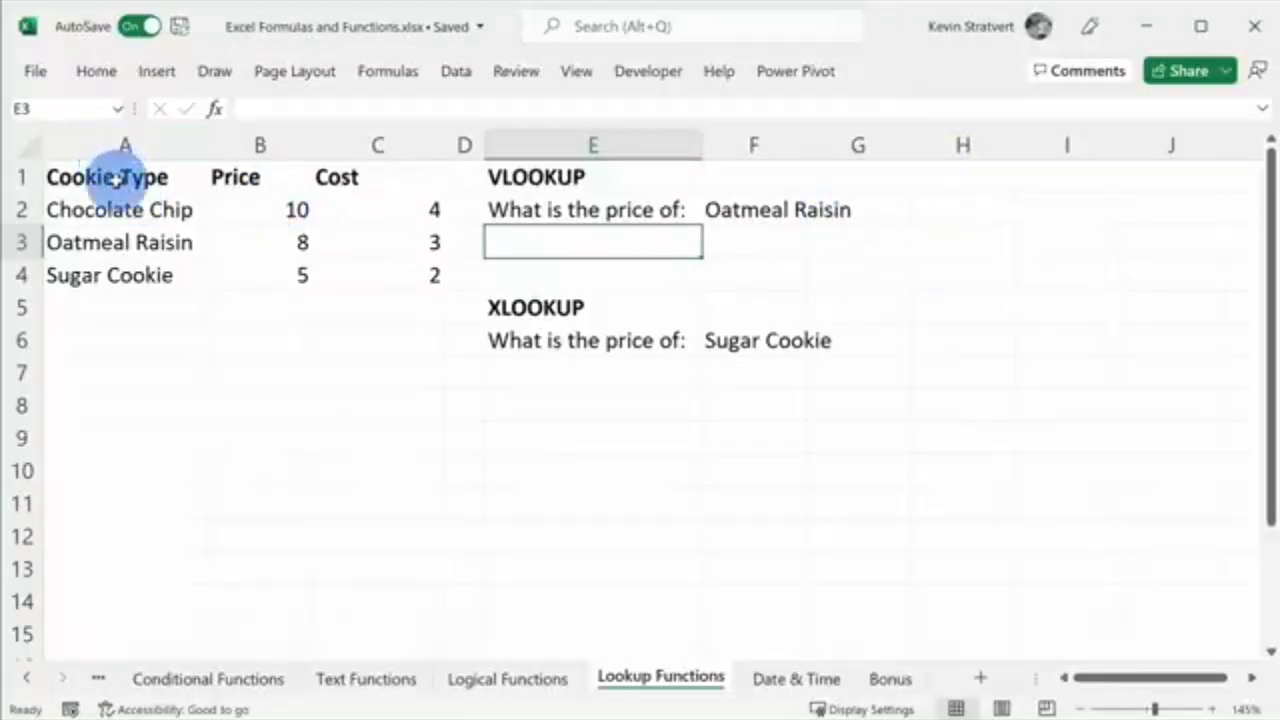
left_click_drag(118, 178, 125, 275)
left_click_drag(263, 180, 278, 258)
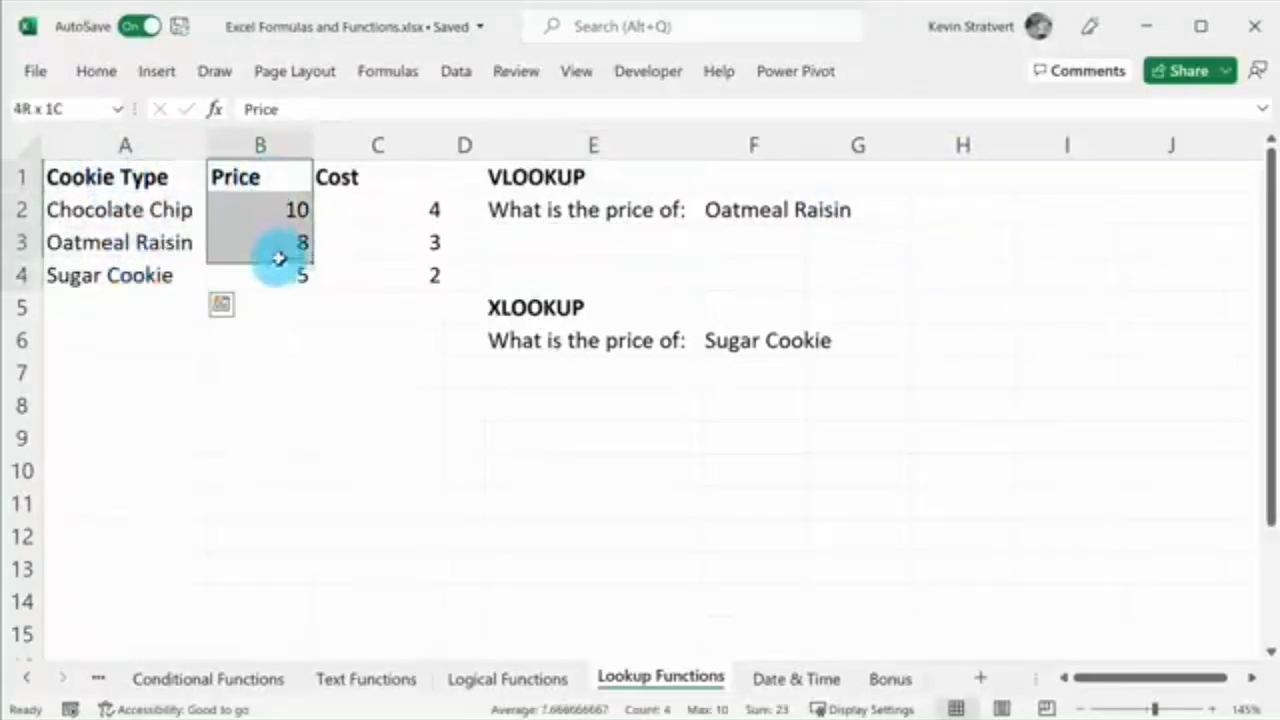
left_click_drag(391, 177, 403, 266)
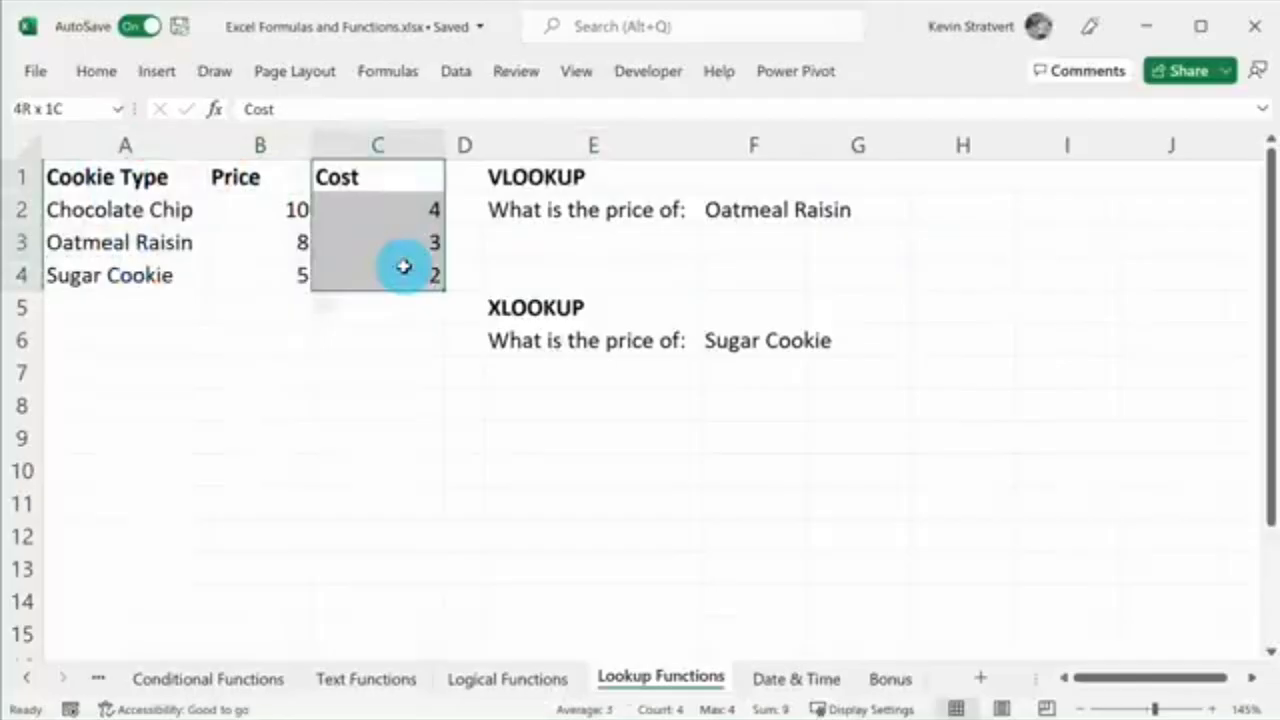
left_click(608, 212)
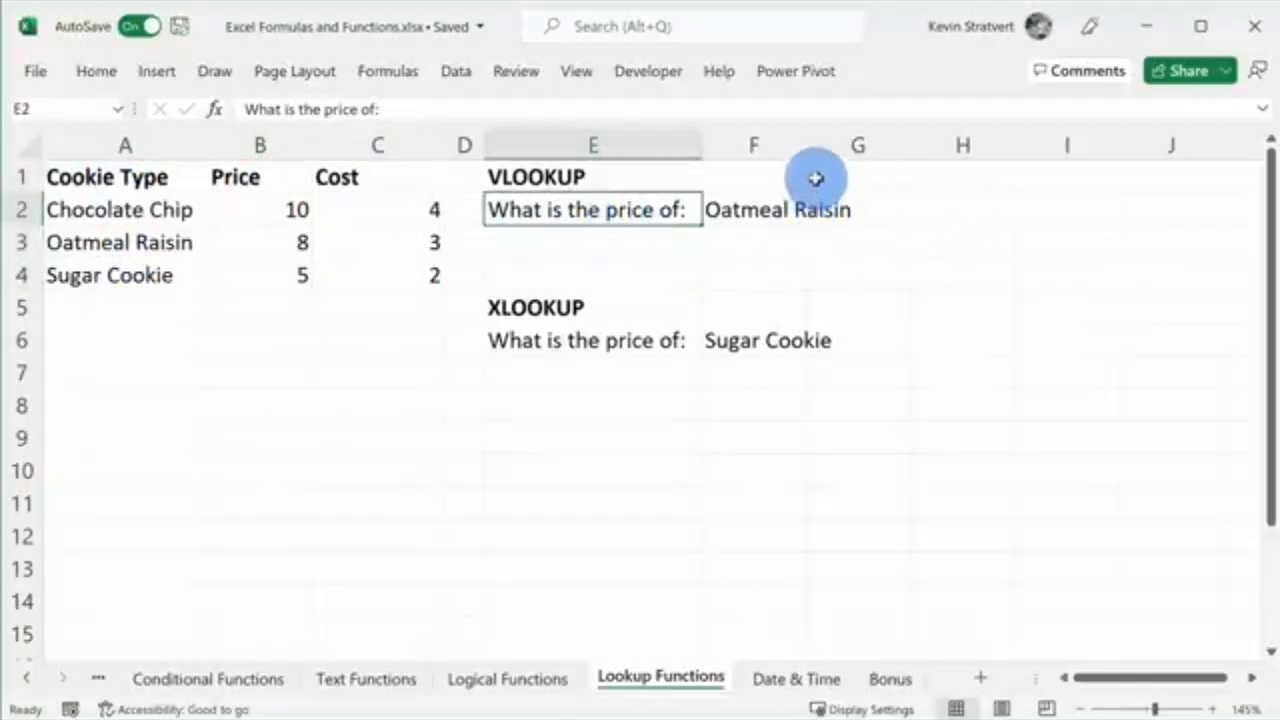
left_click(777, 208)
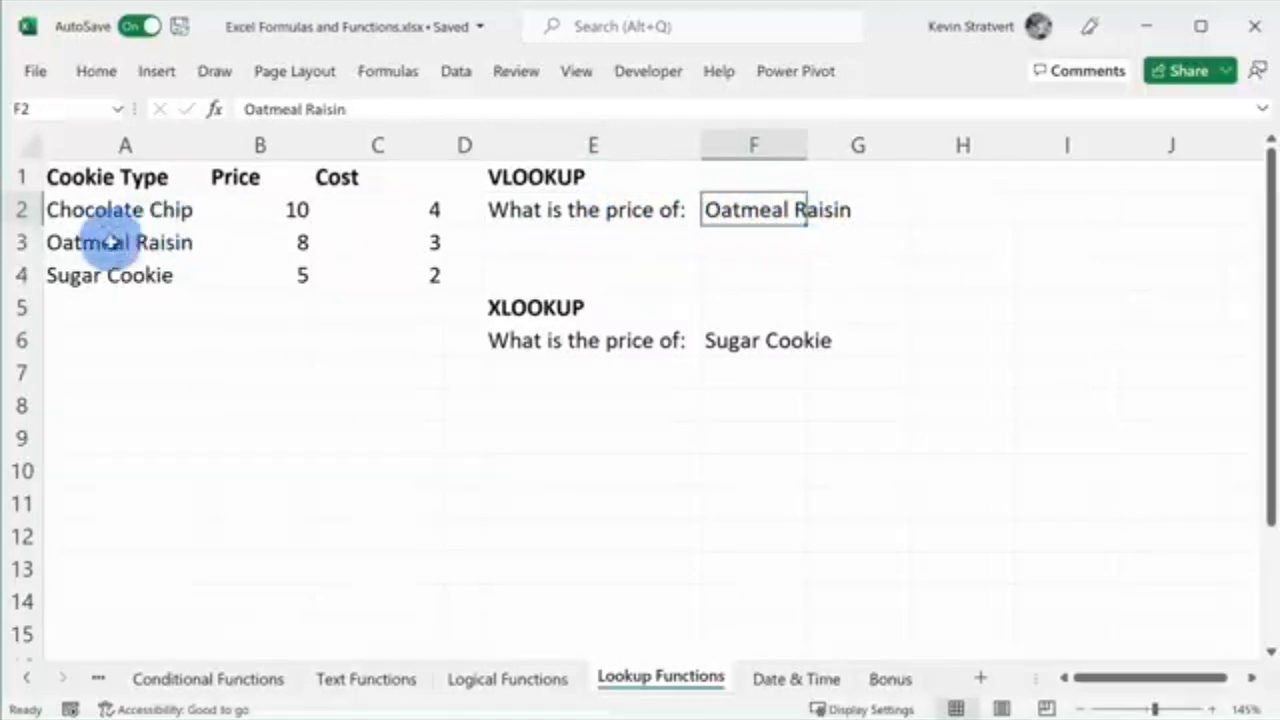
left_click(104, 243)
left_click(251, 241)
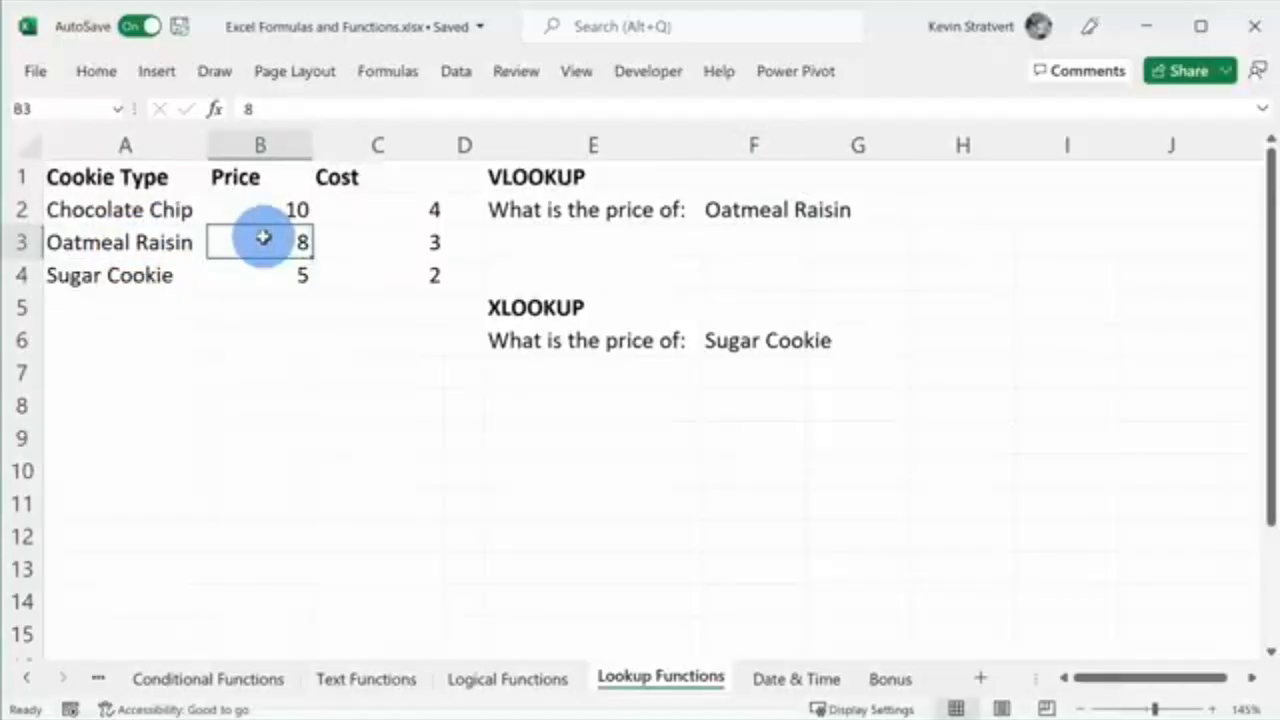
Search for the VLOOKUP function and insert it in cell E3, below the VLOOKUP price question
left_click(614, 238)
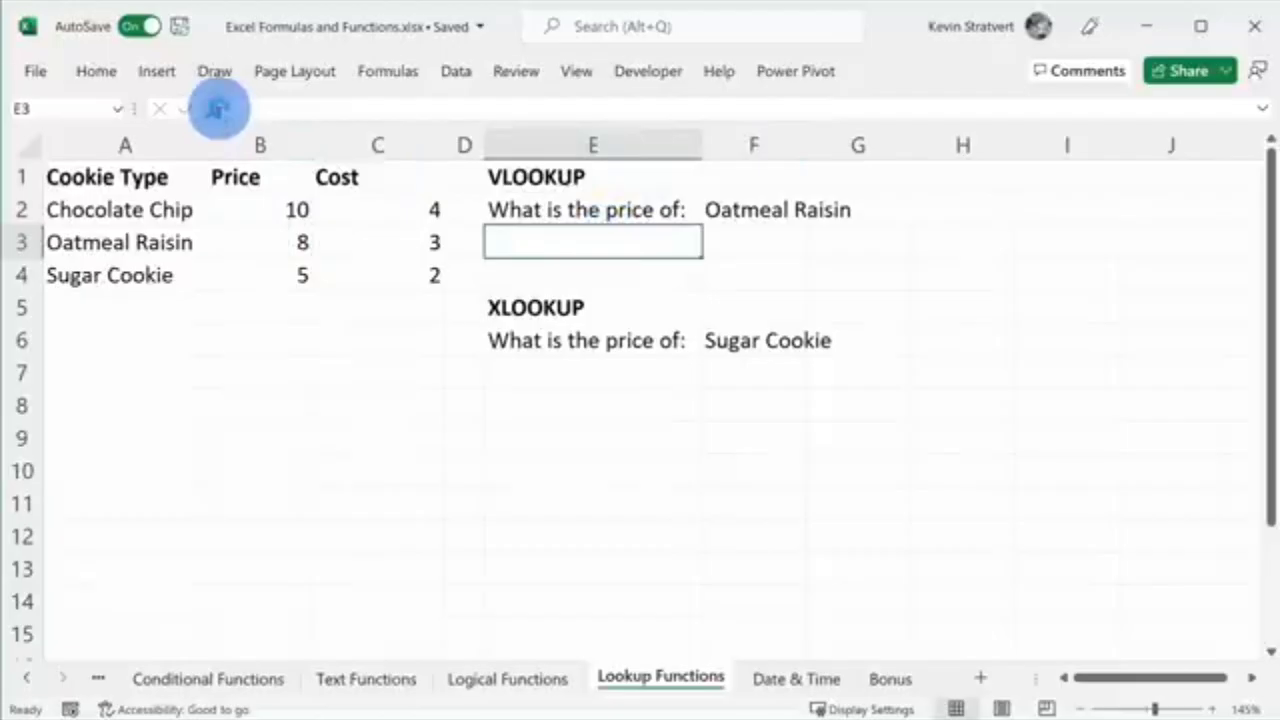
left_click(215, 108)
type("vlookup")
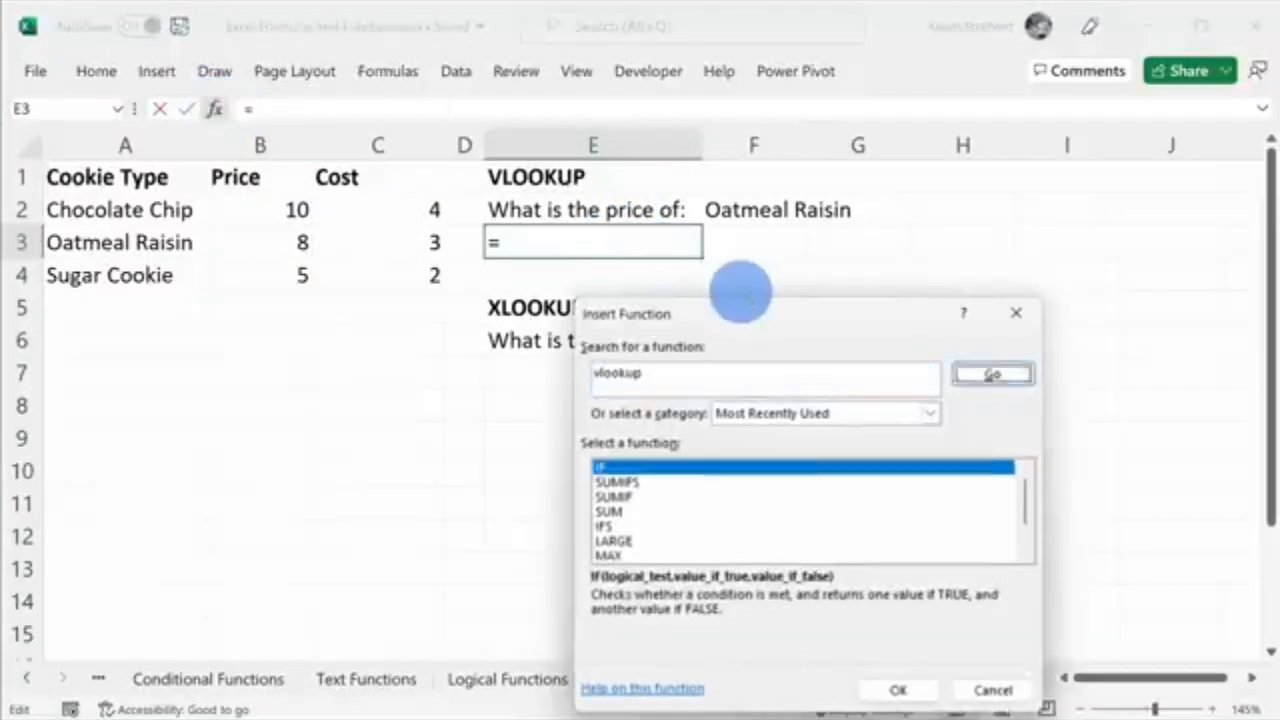
key("Return")
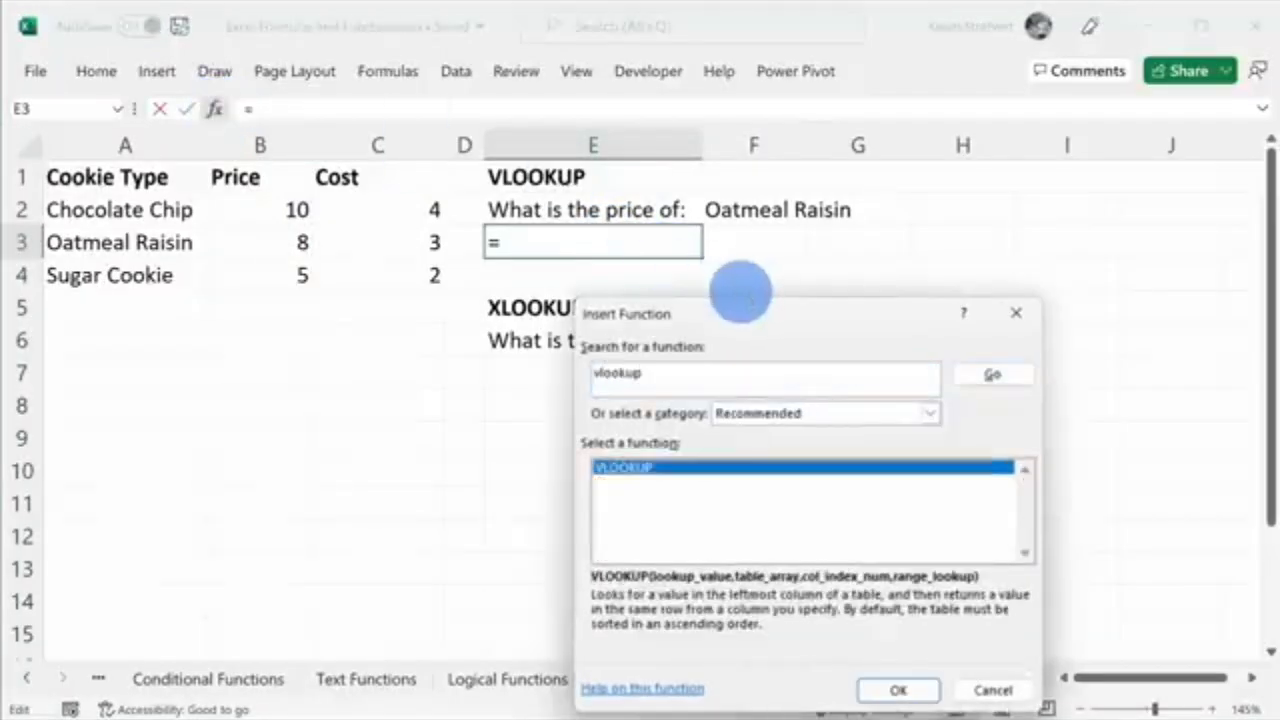
left_click(896, 690)
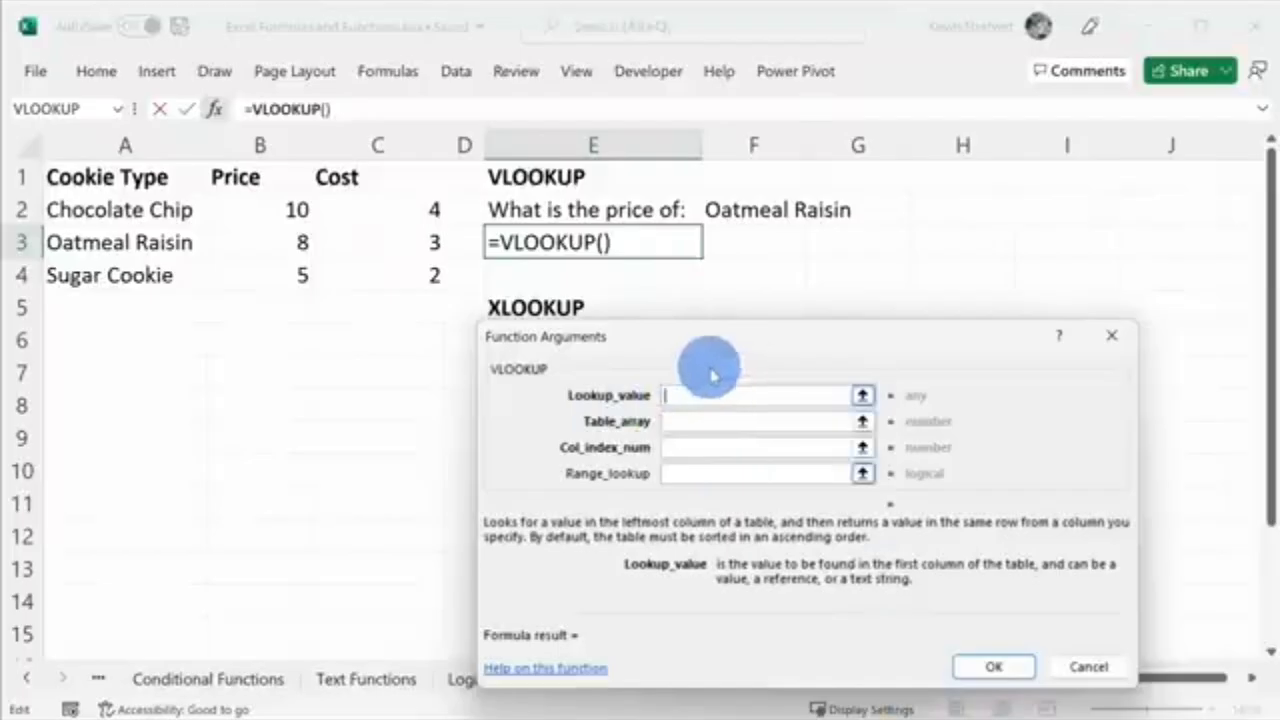
Set the VLOOKUP lookup value to F2 and its table array to the cookie table A1:C4
left_click(750, 210)
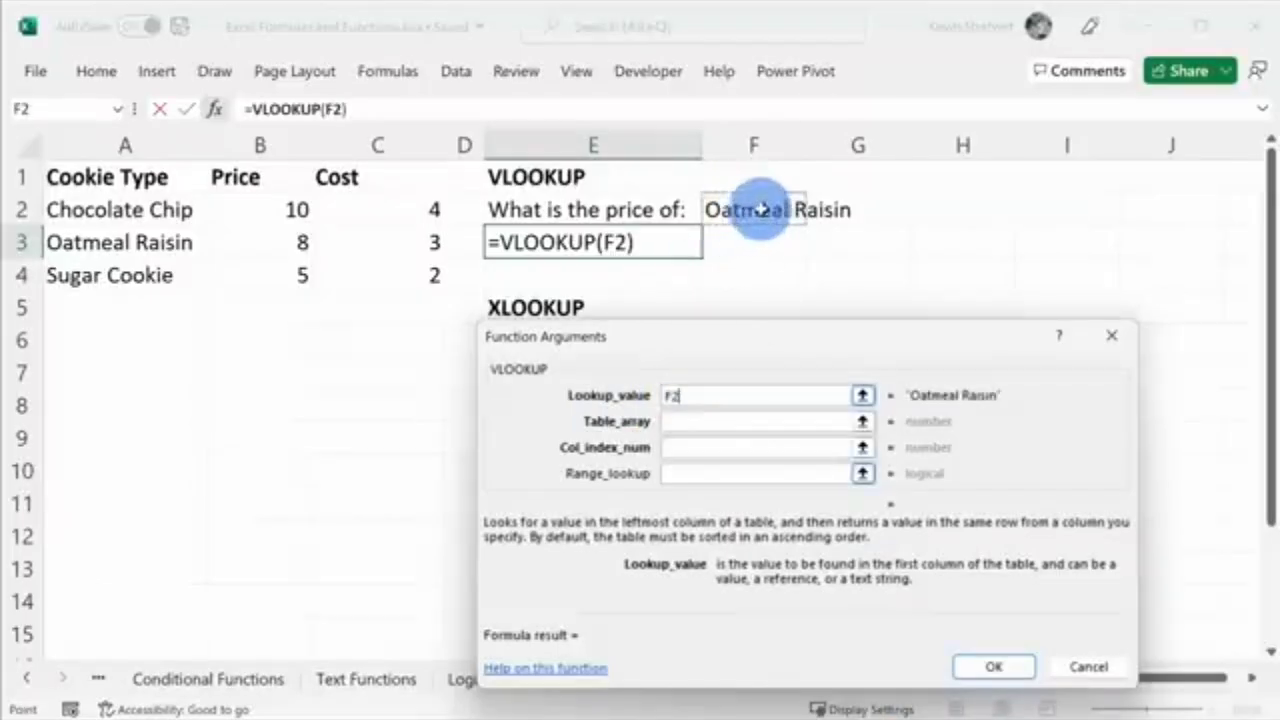
left_click(698, 421)
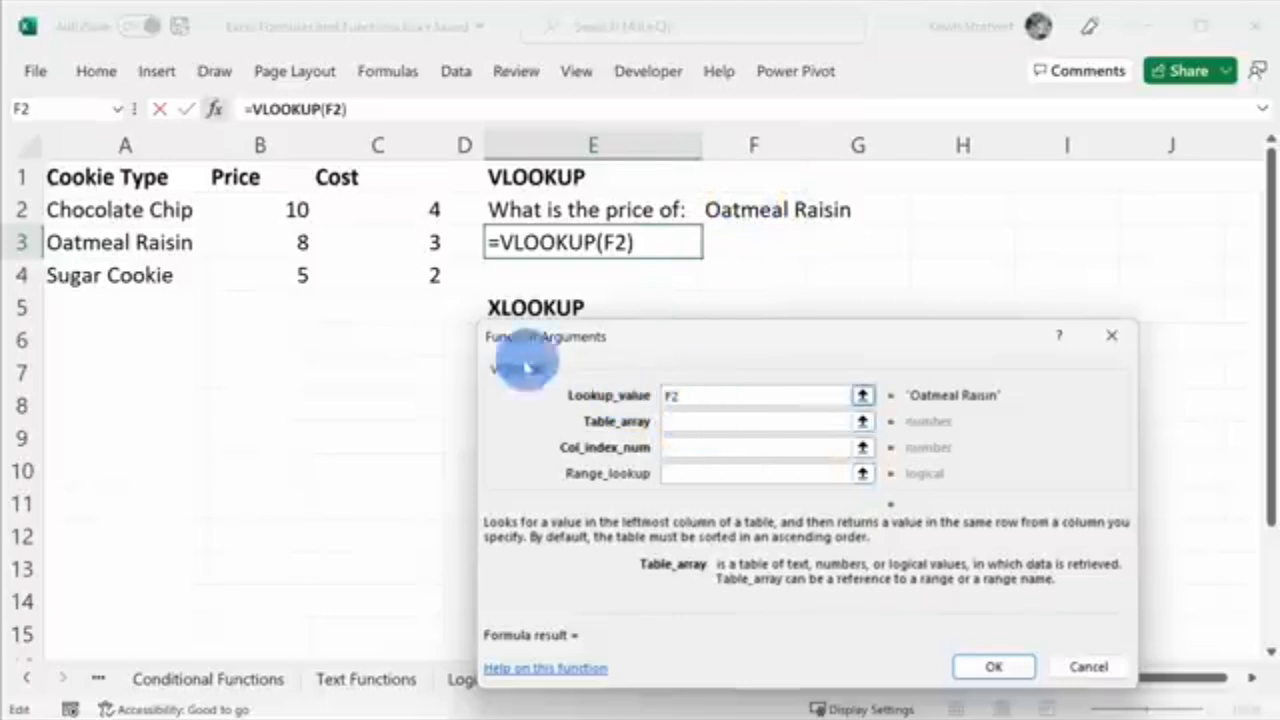
left_click_drag(149, 177, 373, 265)
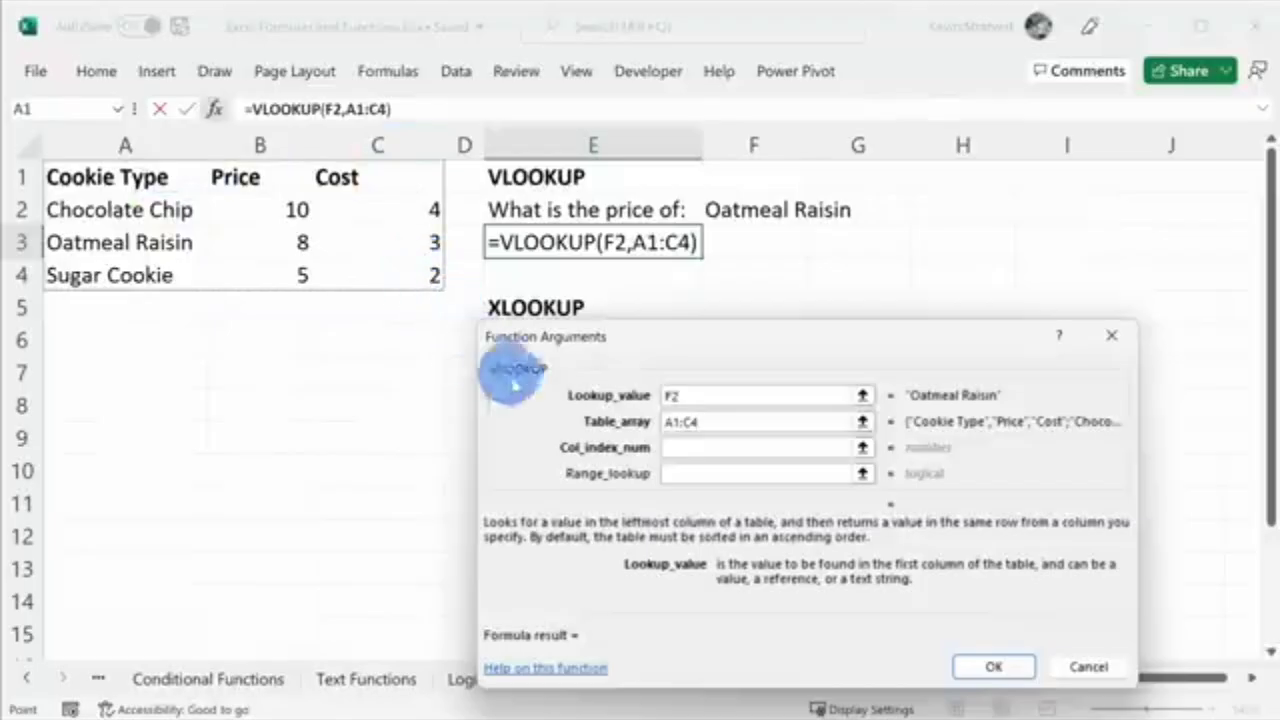
Set the VLOOKUP column index to 2 and range lookup to False for an exact match, and complete the formula
left_click(683, 450)
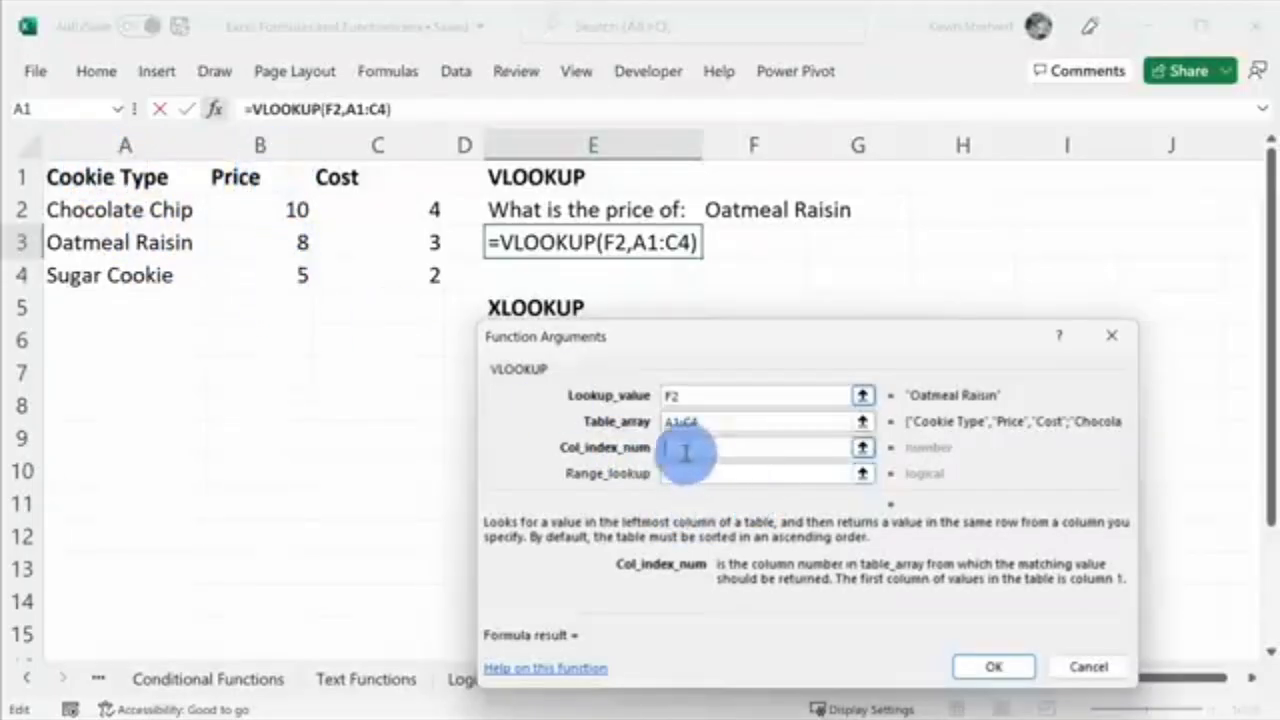
type("2")
left_click(799, 468)
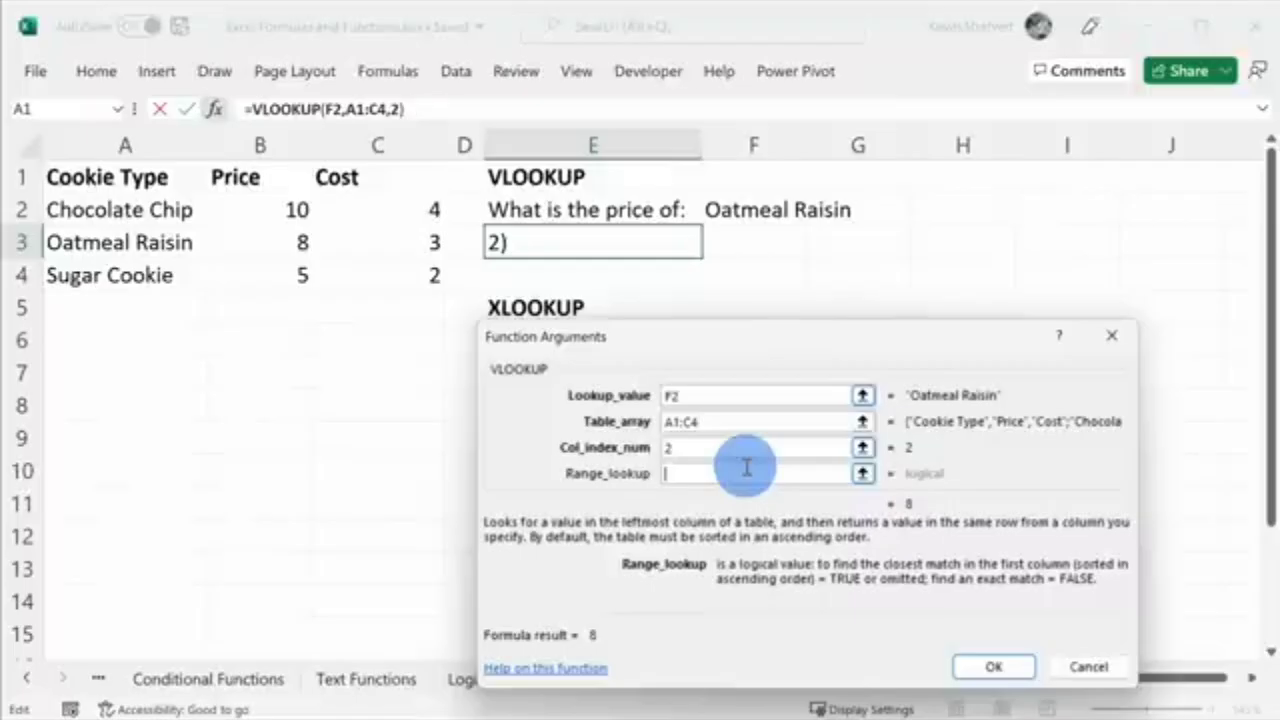
type("False")
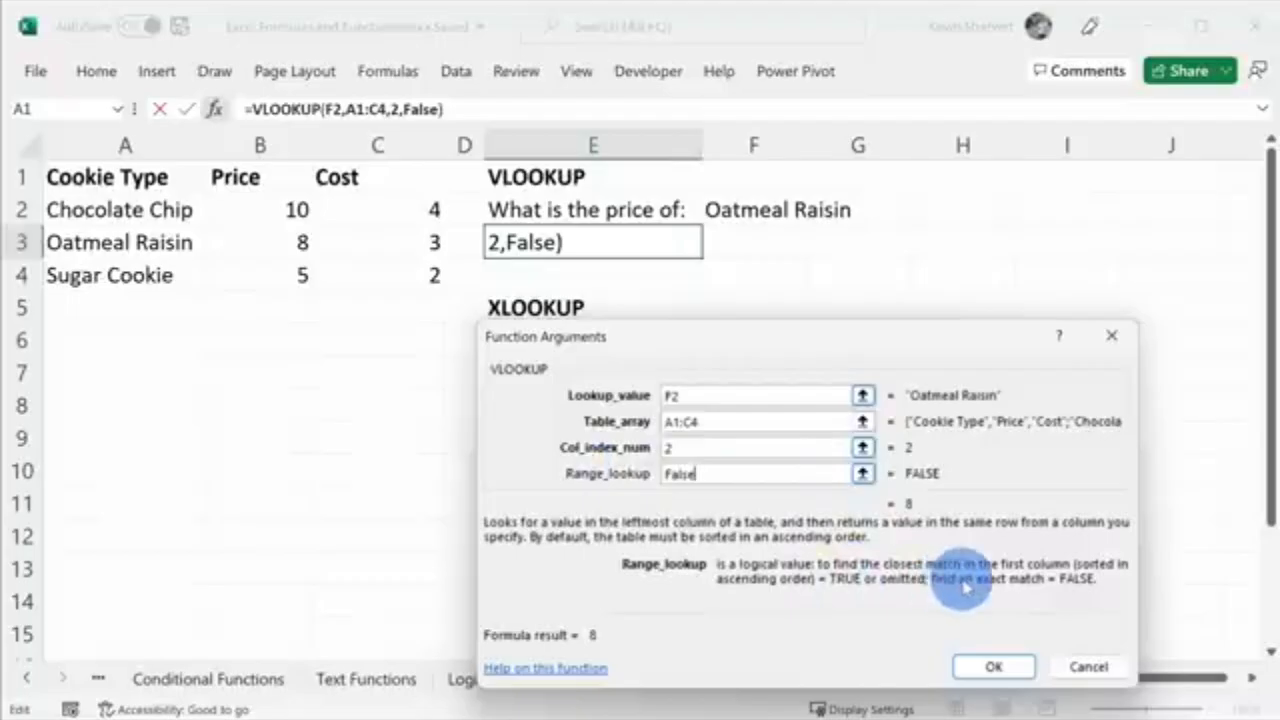
left_click(990, 666)
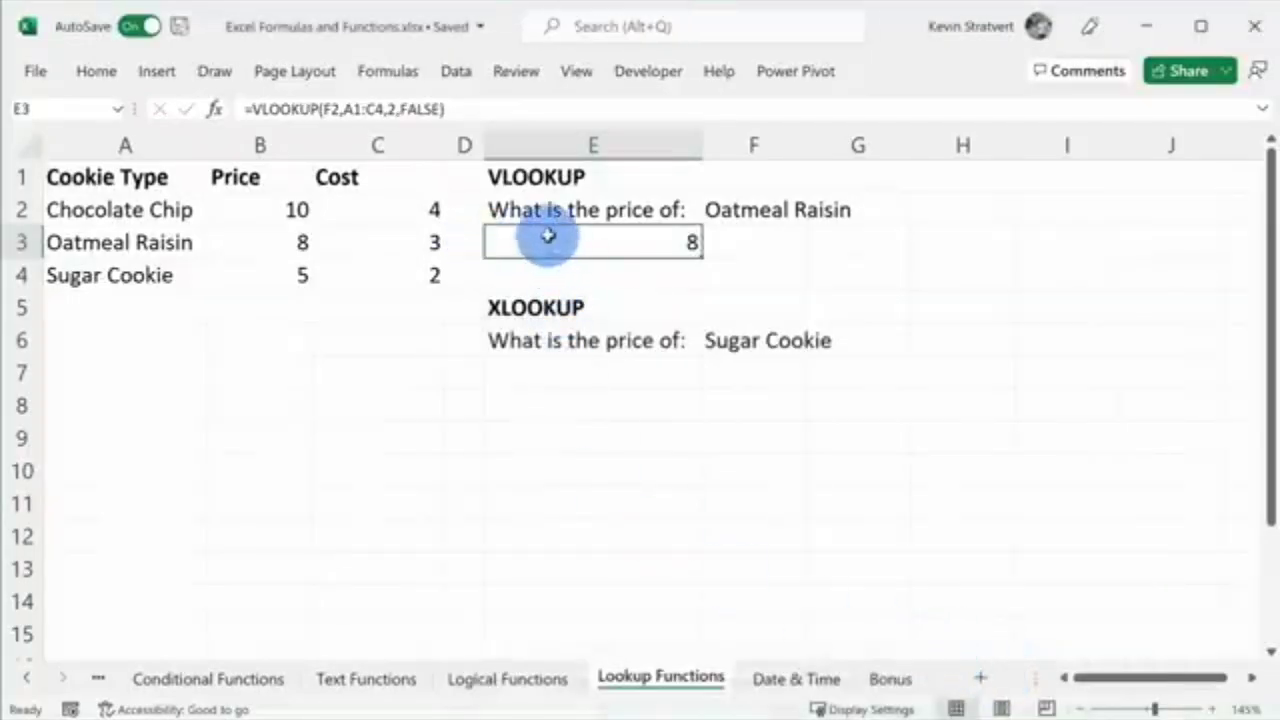
Change the lookup cookie in F2 to Sugar Cookie and check the VLOOKUP result in E3
left_click(762, 208)
type("Su")
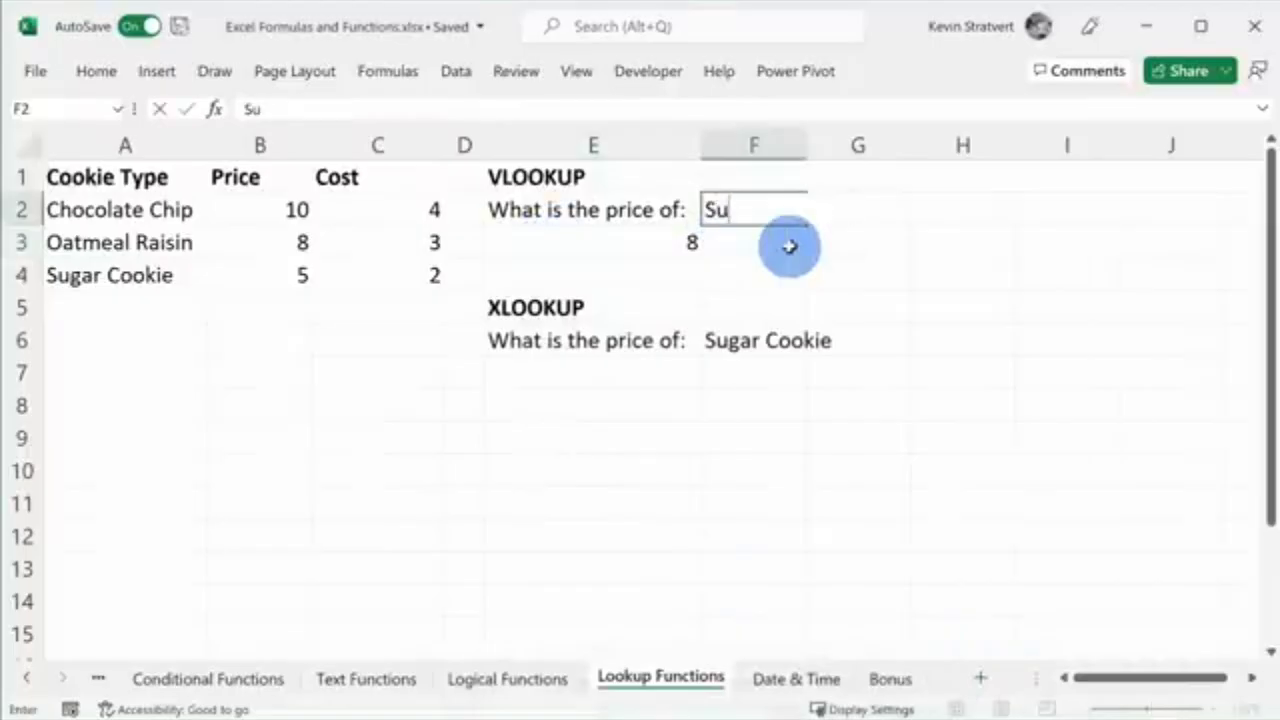
type("gar Cookie")
key("Return")
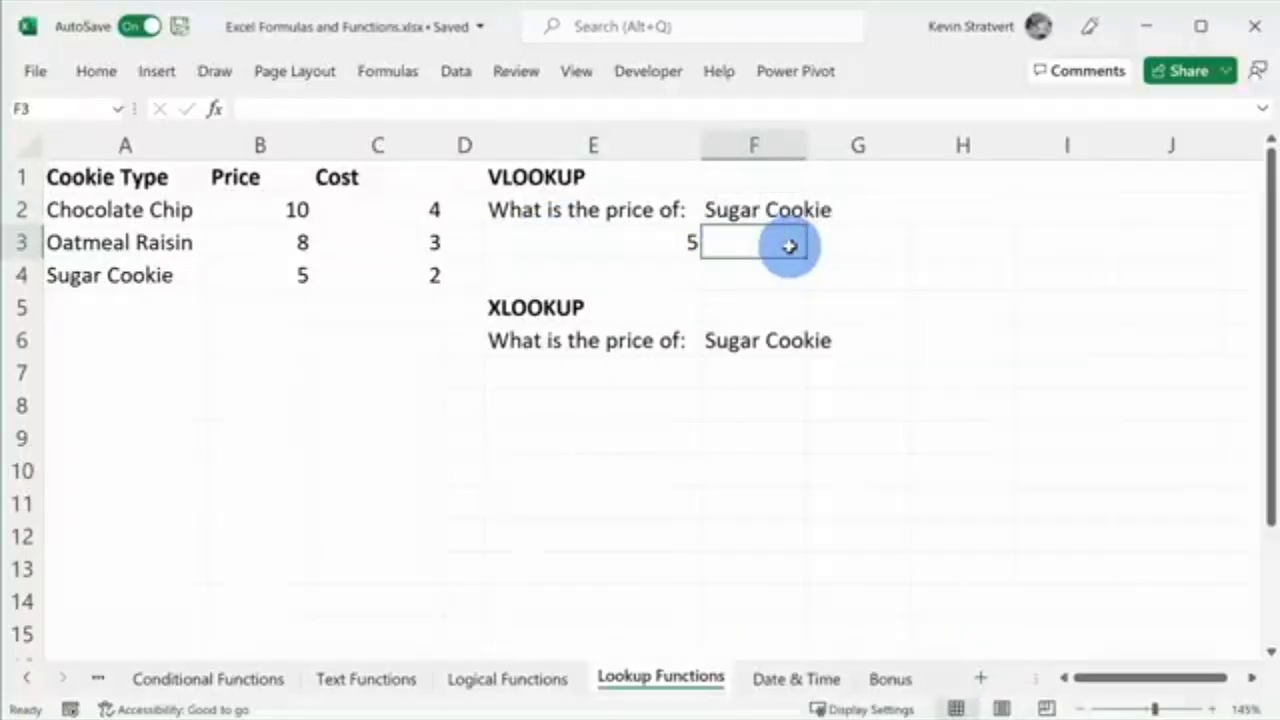
left_click(678, 250)
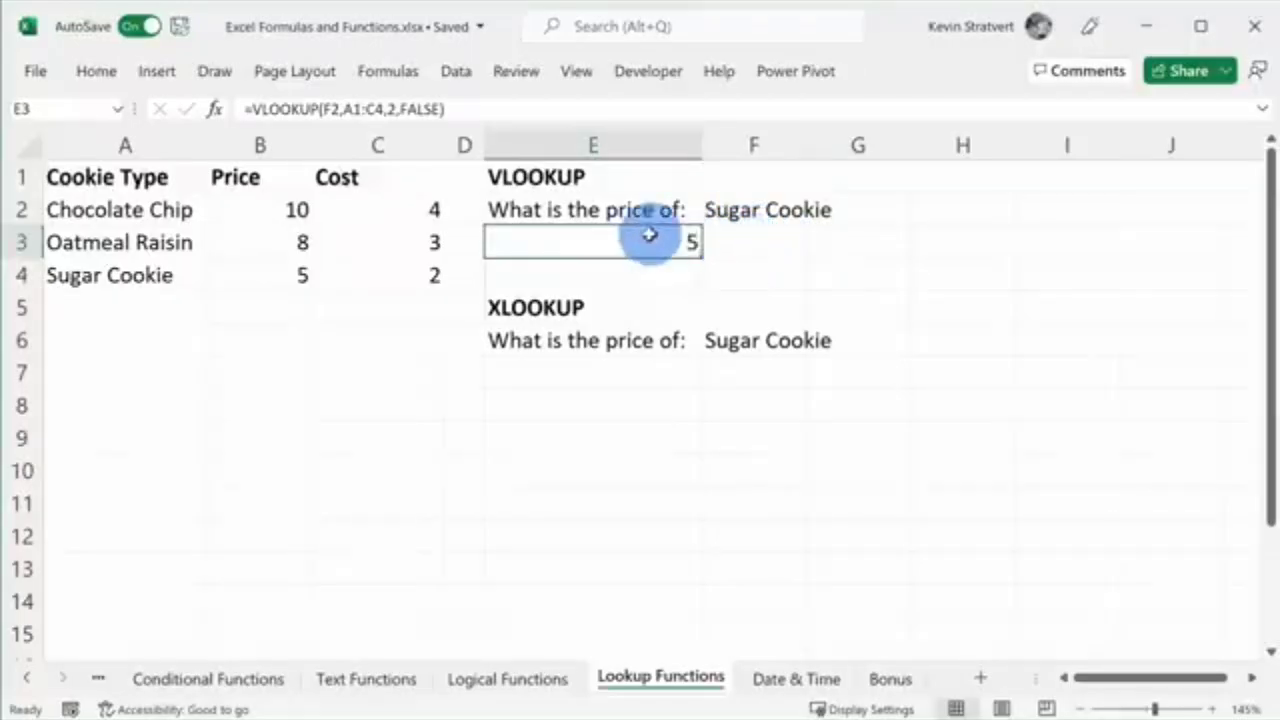
Search for the XLOOKUP function and insert it in cell E7, below the XLOOKUP price question
left_click(602, 306)
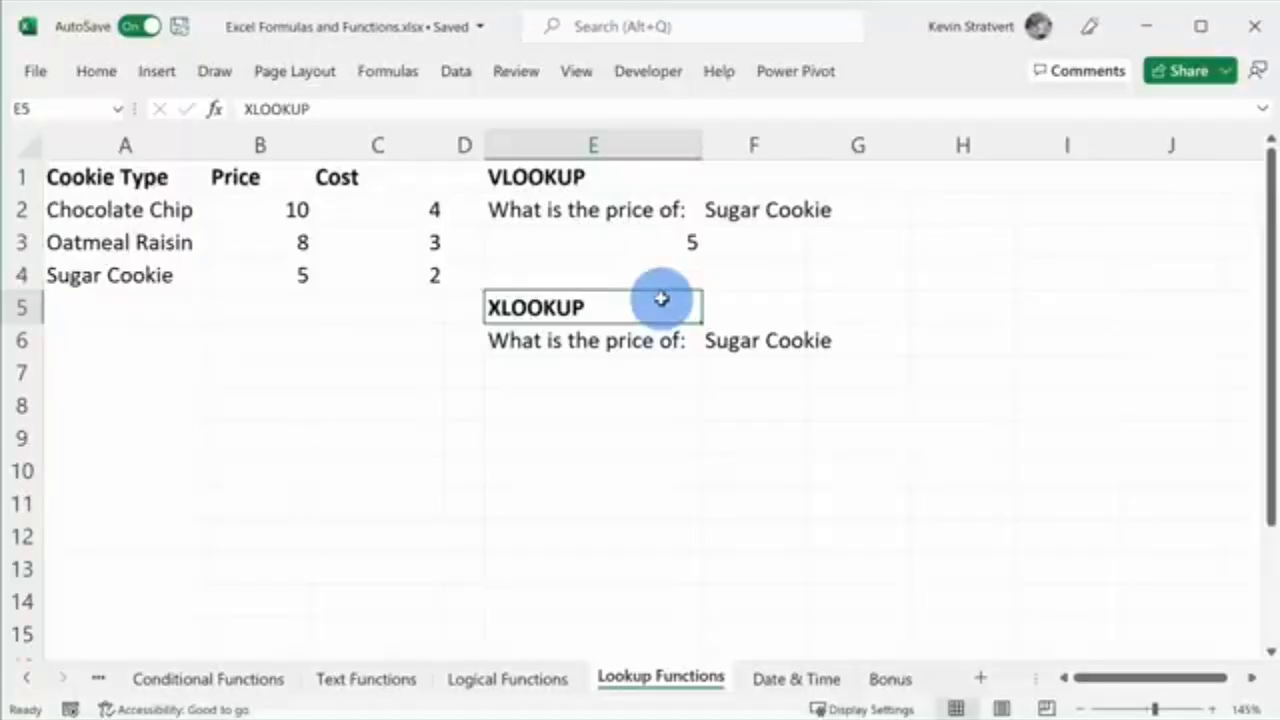
left_click(612, 372)
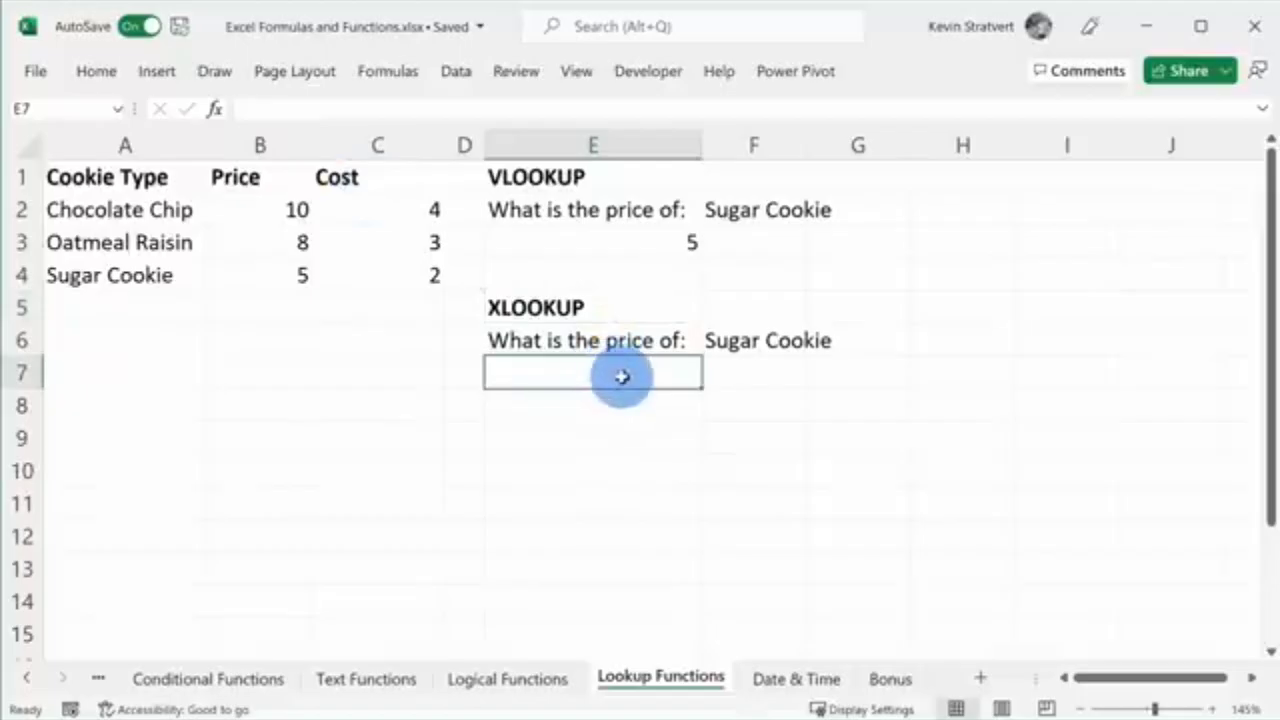
left_click(214, 108)
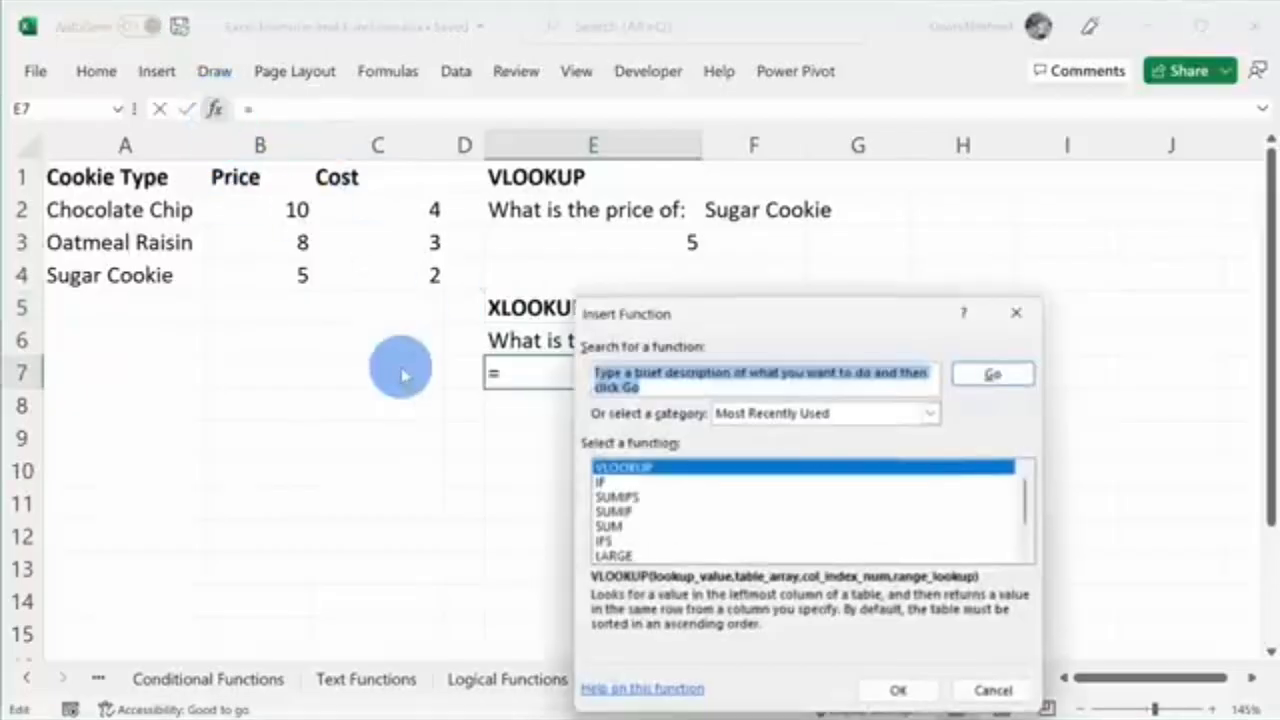
type("xlookup")
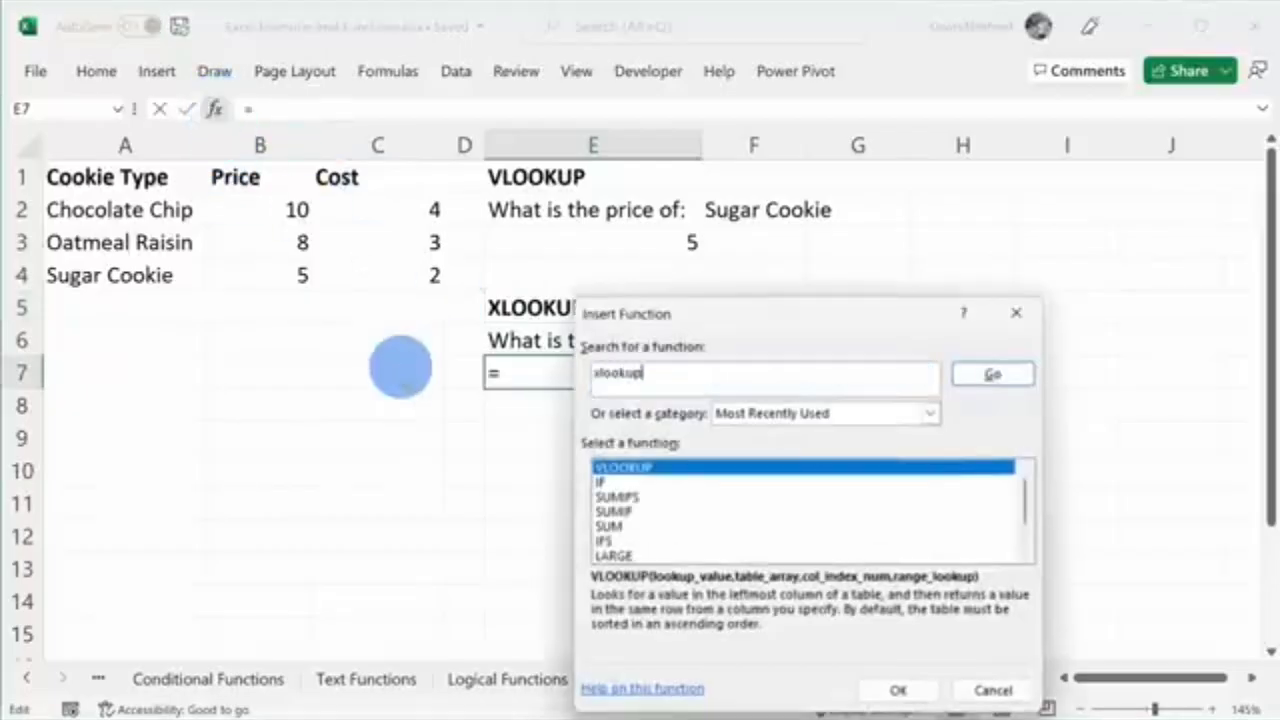
left_click(986, 373)
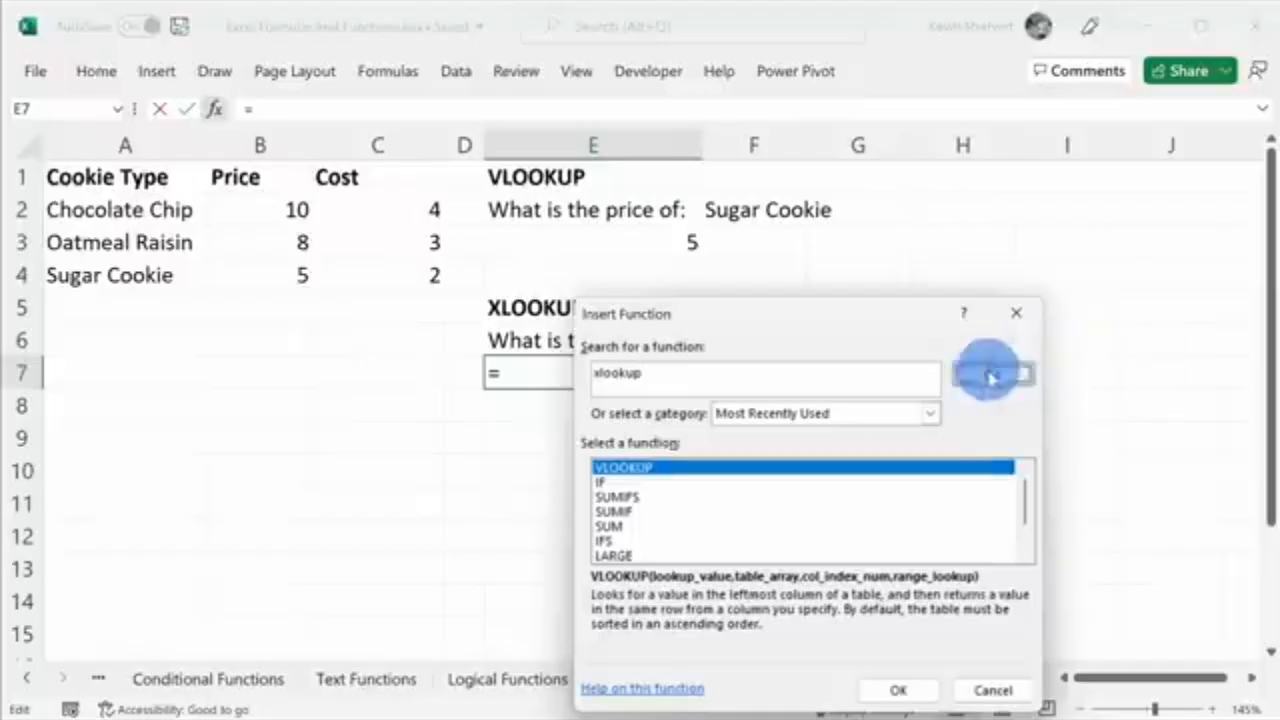
left_click(662, 470)
double_click(675, 476)
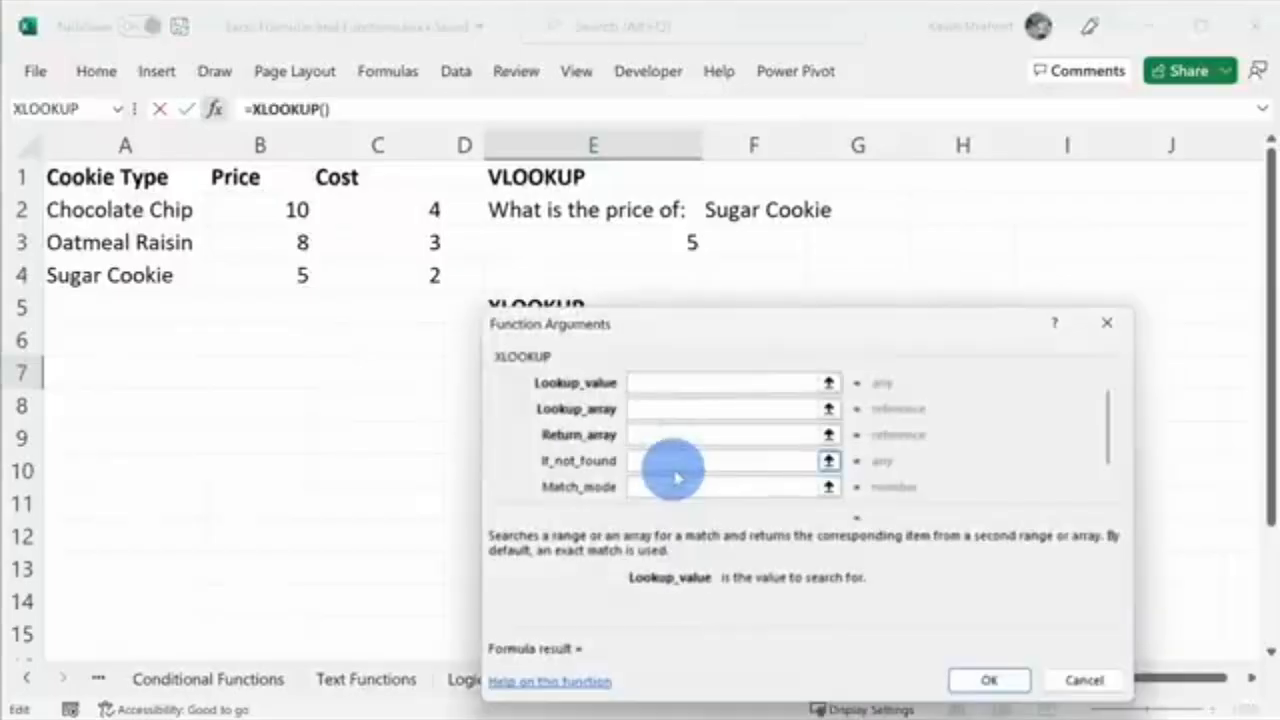
Set the XLOOKUP lookup value to F6 and its lookup array to the whole Cookie Type column, A:A
left_click(686, 381)
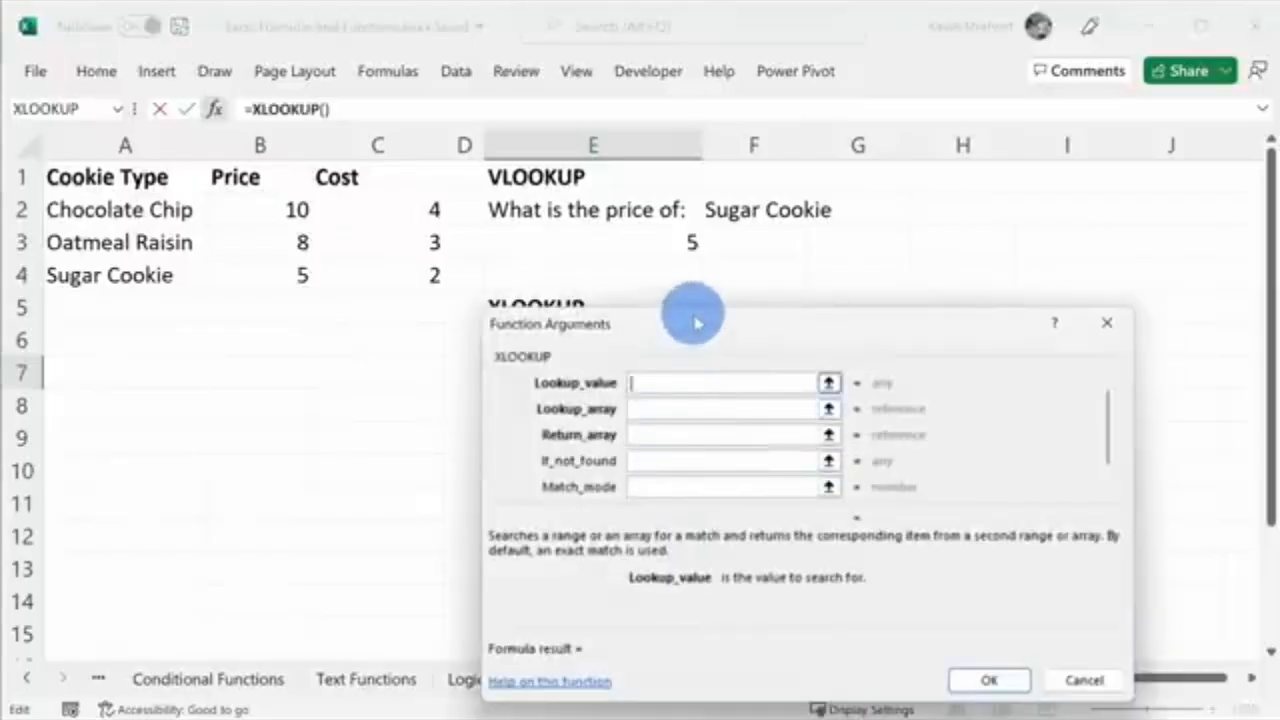
left_click_drag(697, 323, 704, 400)
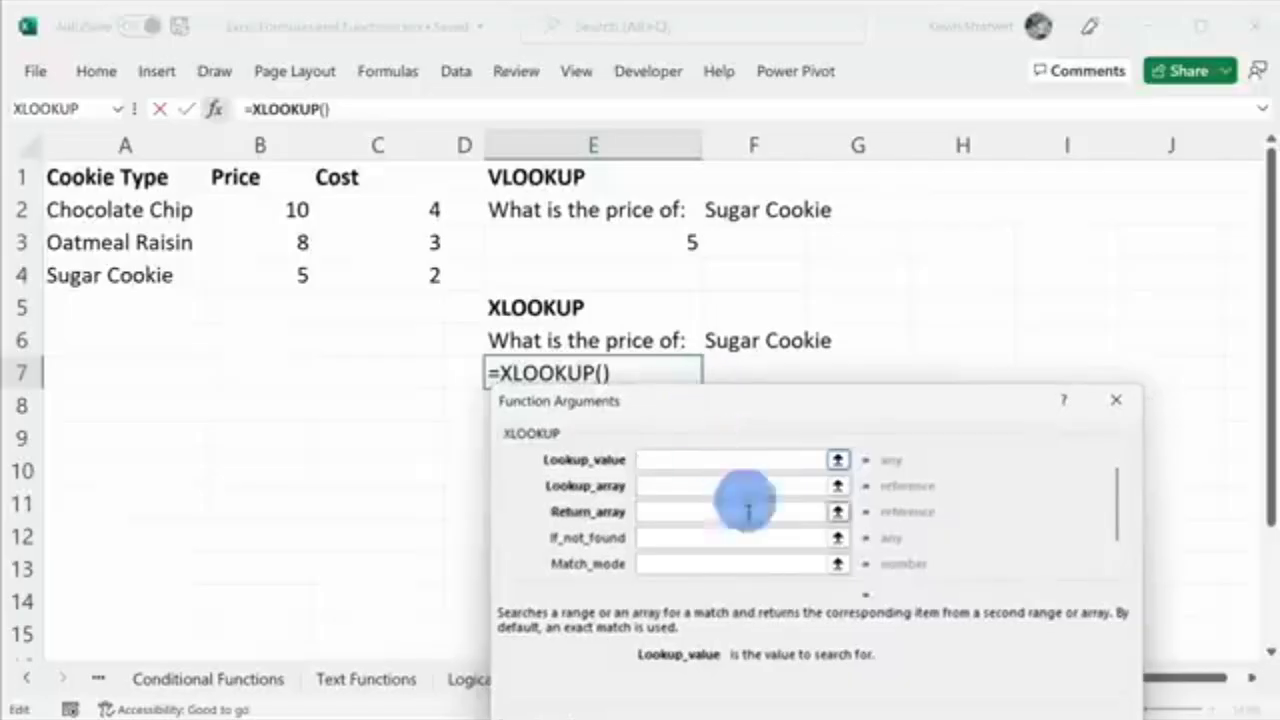
left_click(748, 342)
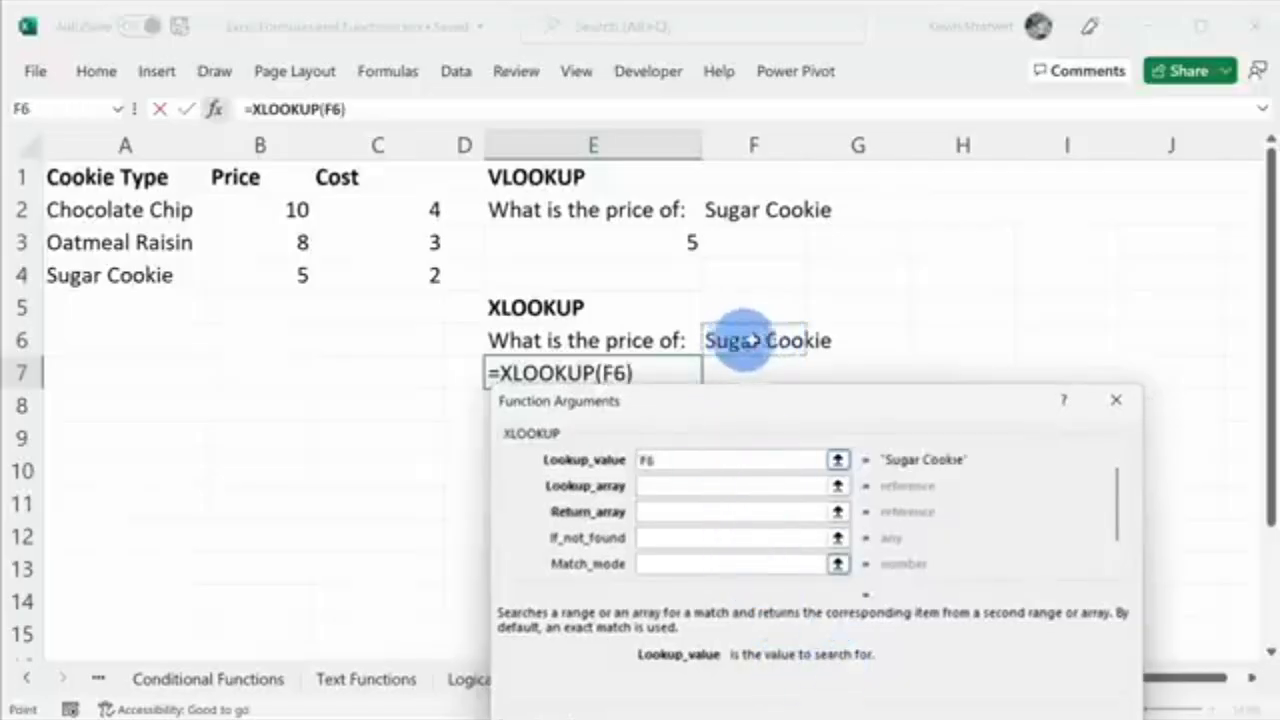
left_click(693, 486)
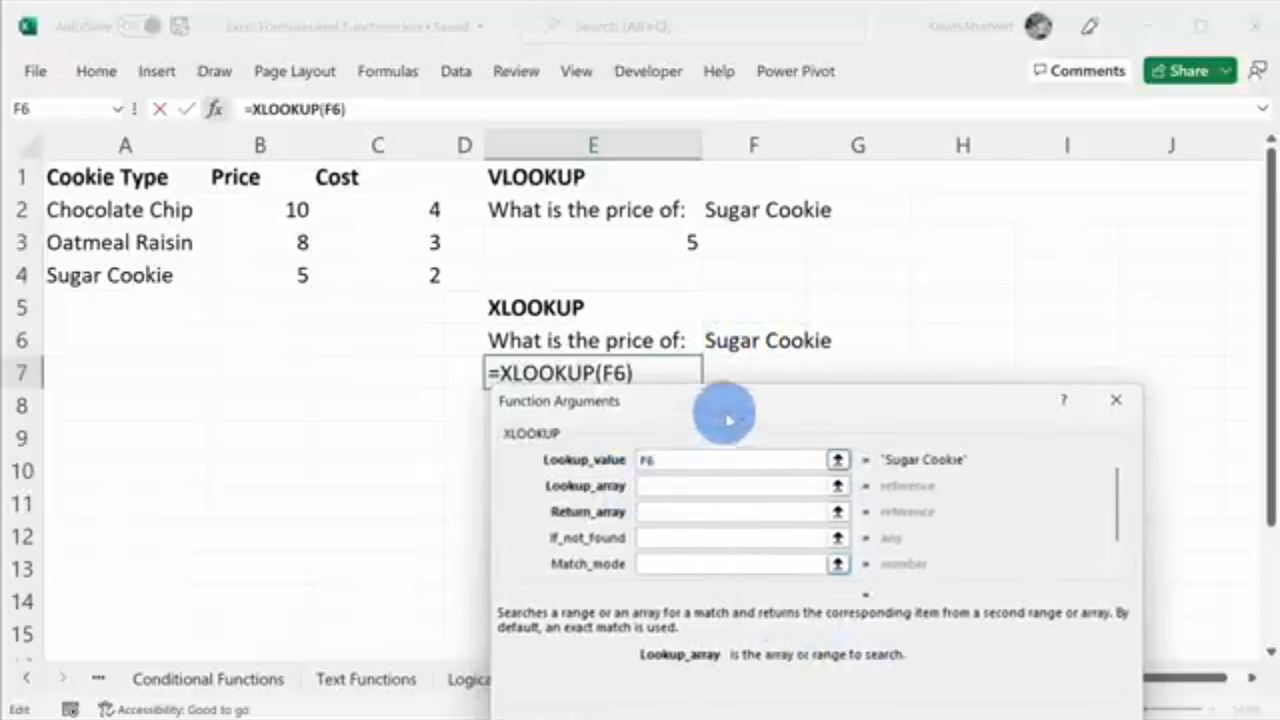
left_click_drag(745, 402, 832, 381)
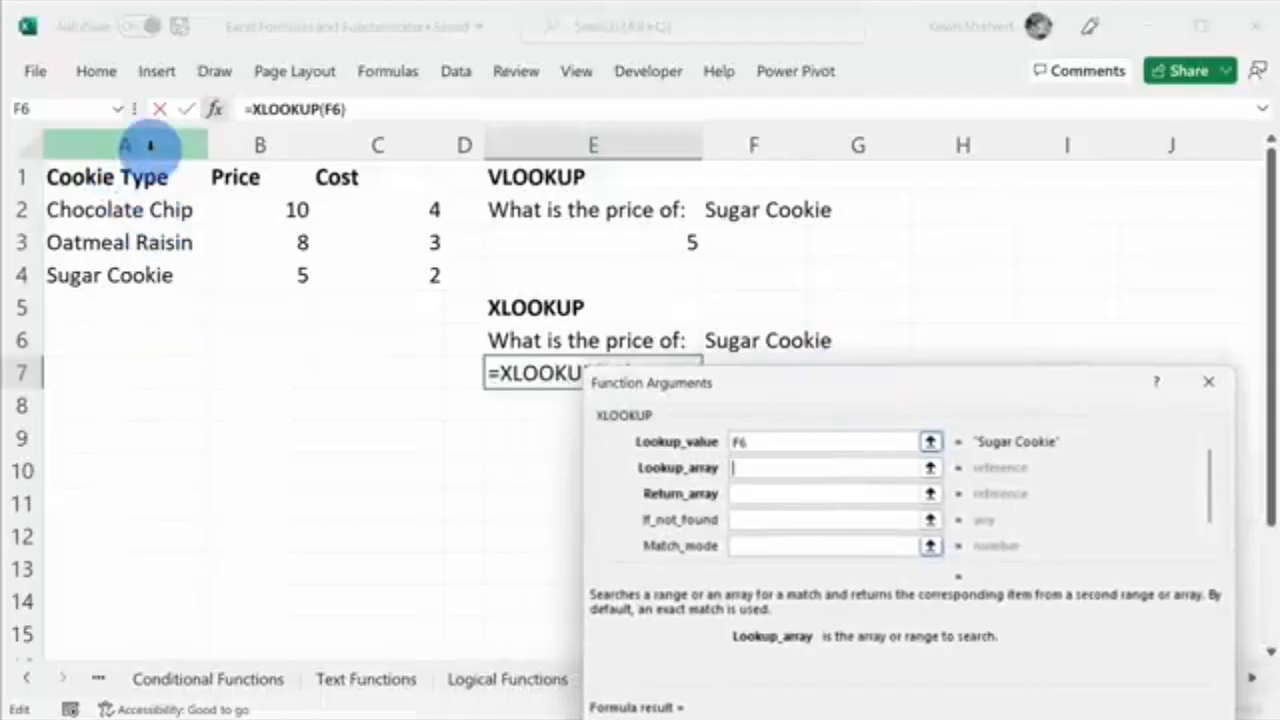
left_click(150, 145)
left_click_drag(154, 180, 157, 271)
left_click(155, 145)
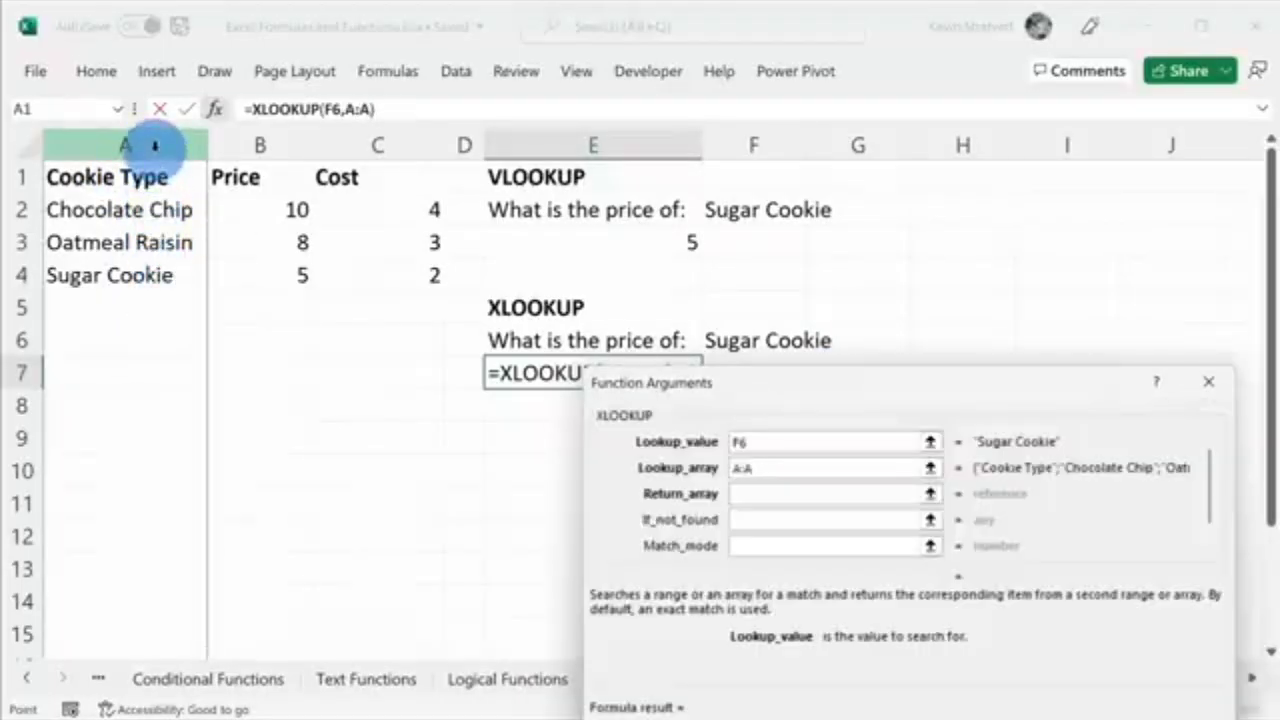
Set the XLOOKUP return array to the whole Price column, B:B, and move the arguments dialog so all its fields show
left_click(834, 494)
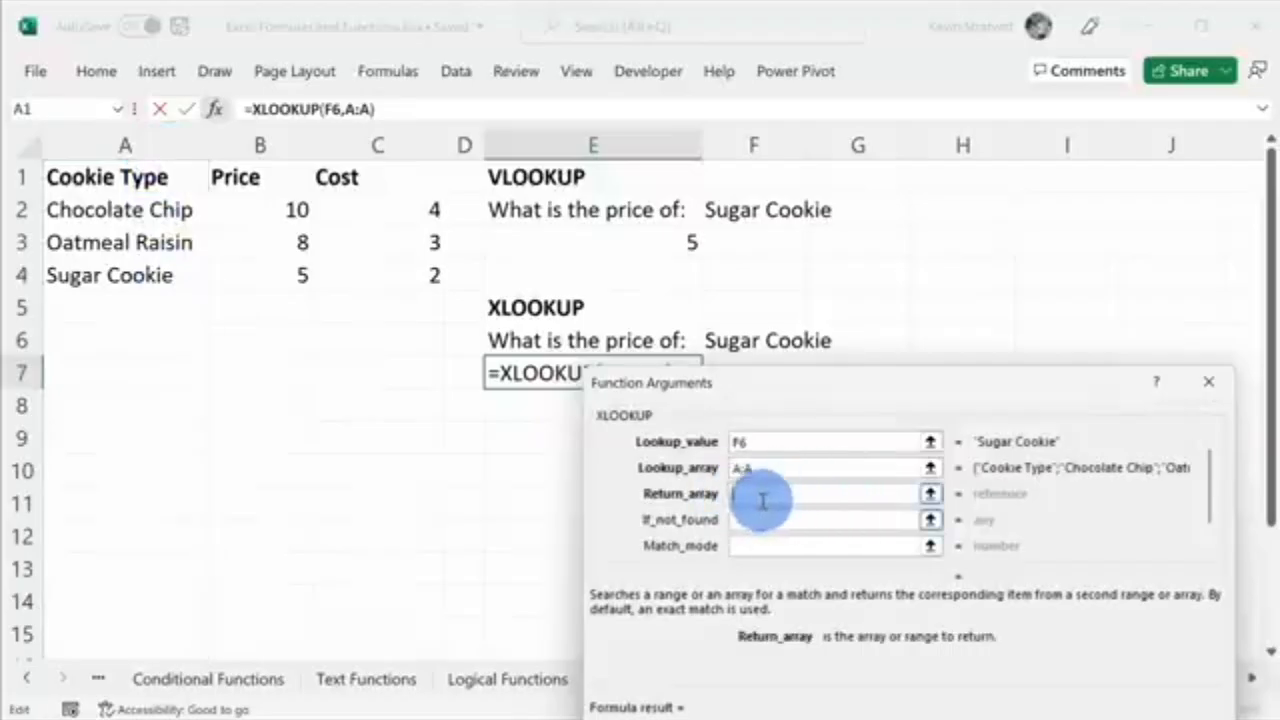
left_click(260, 142)
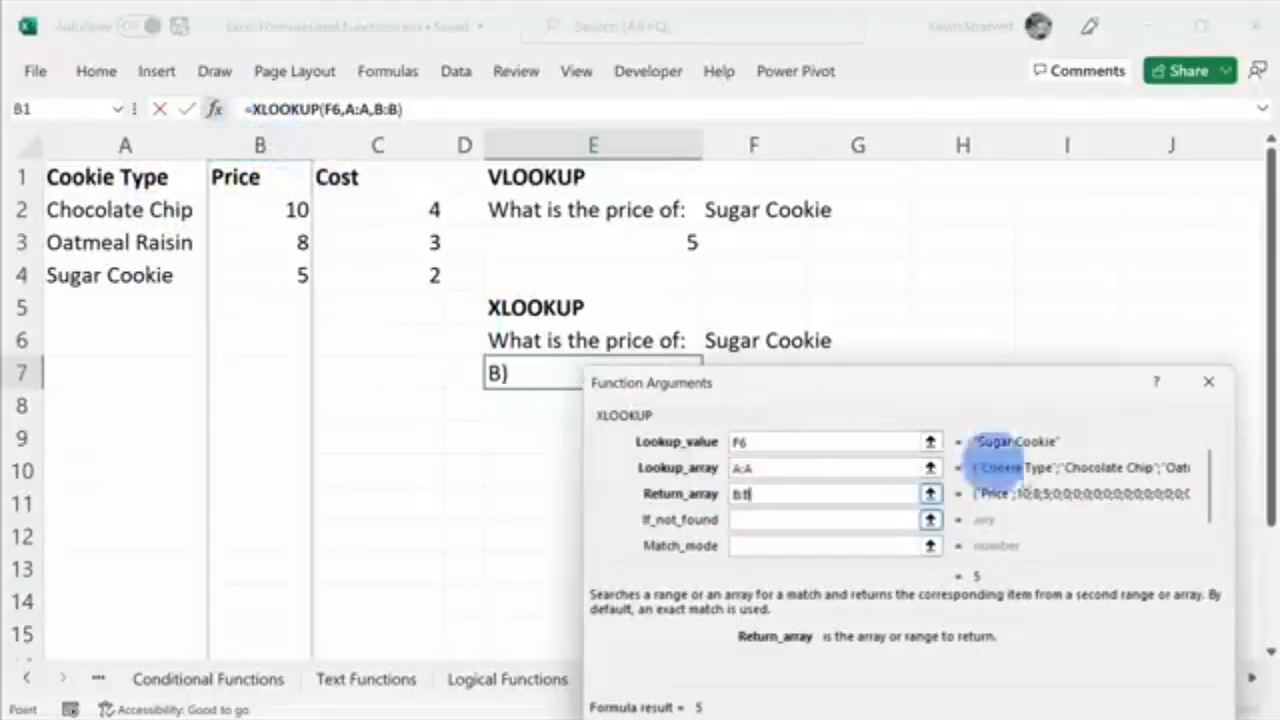
left_click_drag(971, 386, 990, 212)
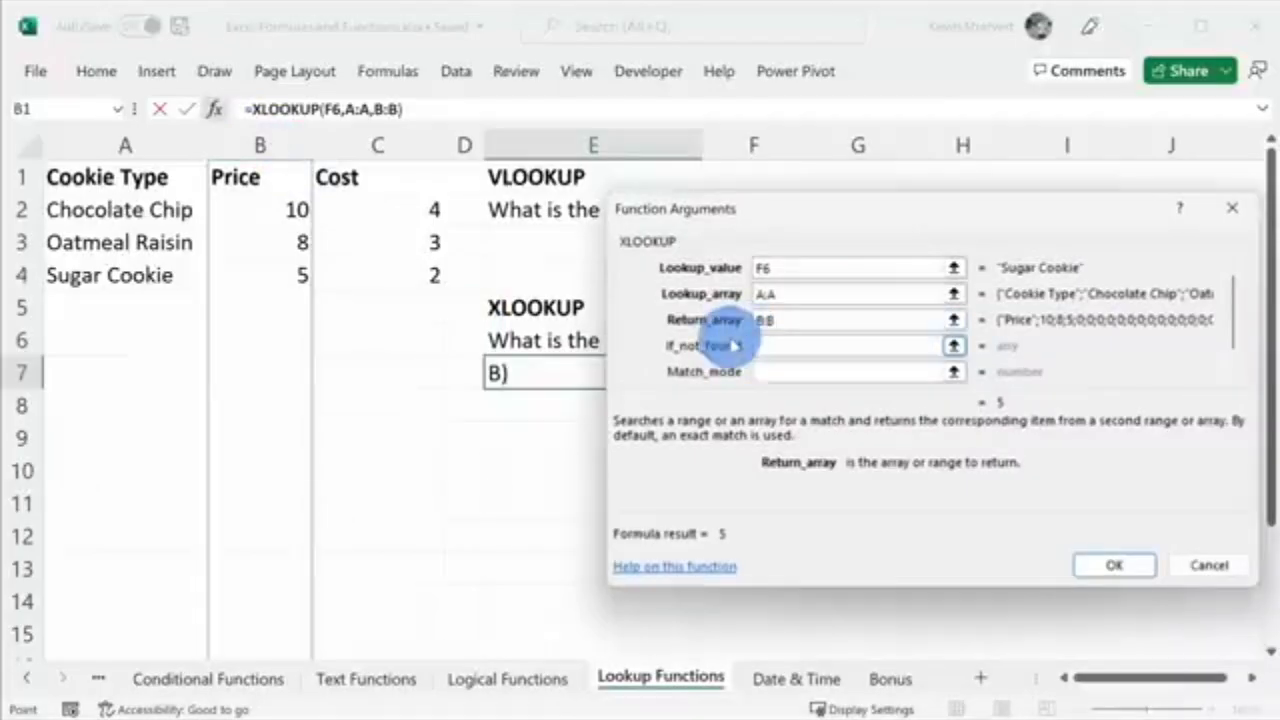
Review the optional If_not_found, Match_mode and Search_mode arguments, leave them empty, and complete the XLOOKUP formula in E7
left_click(808, 344)
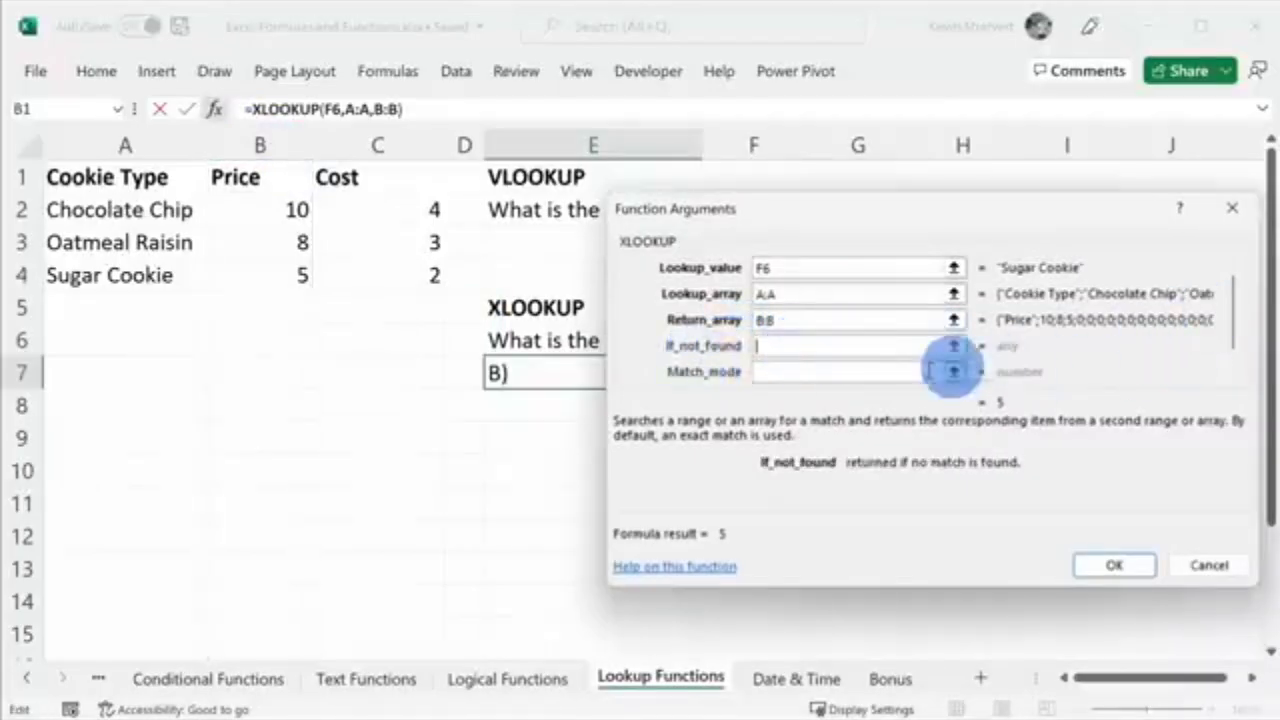
scroll(861, 364, "down", 1)
scroll(888, 353, "up", 1)
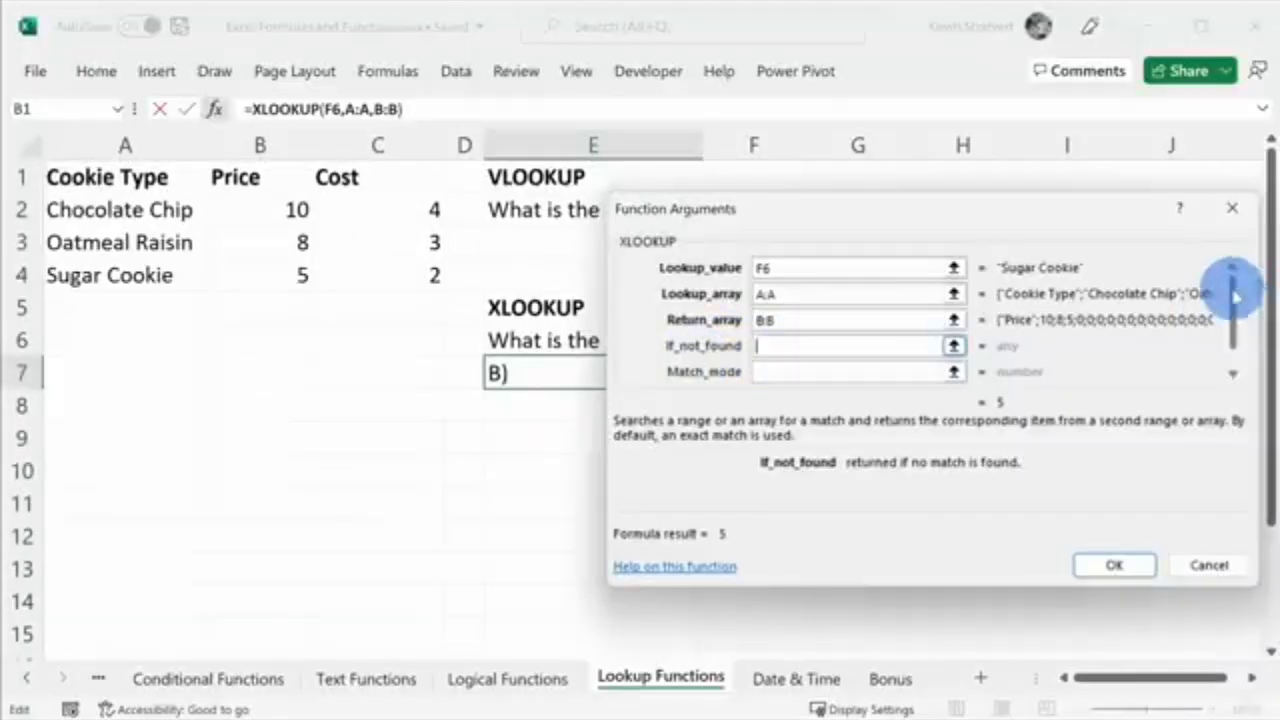
scroll(1234, 320, "down", 1)
left_click(794, 345)
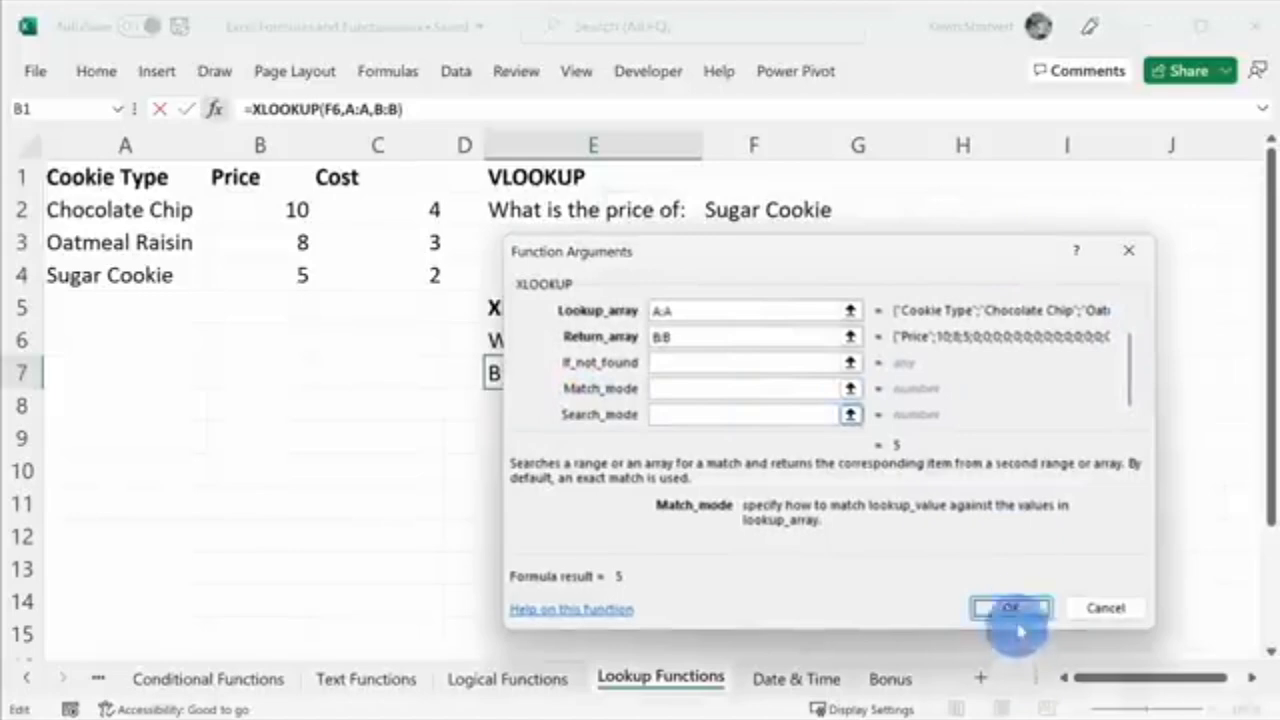
left_click(1016, 608)
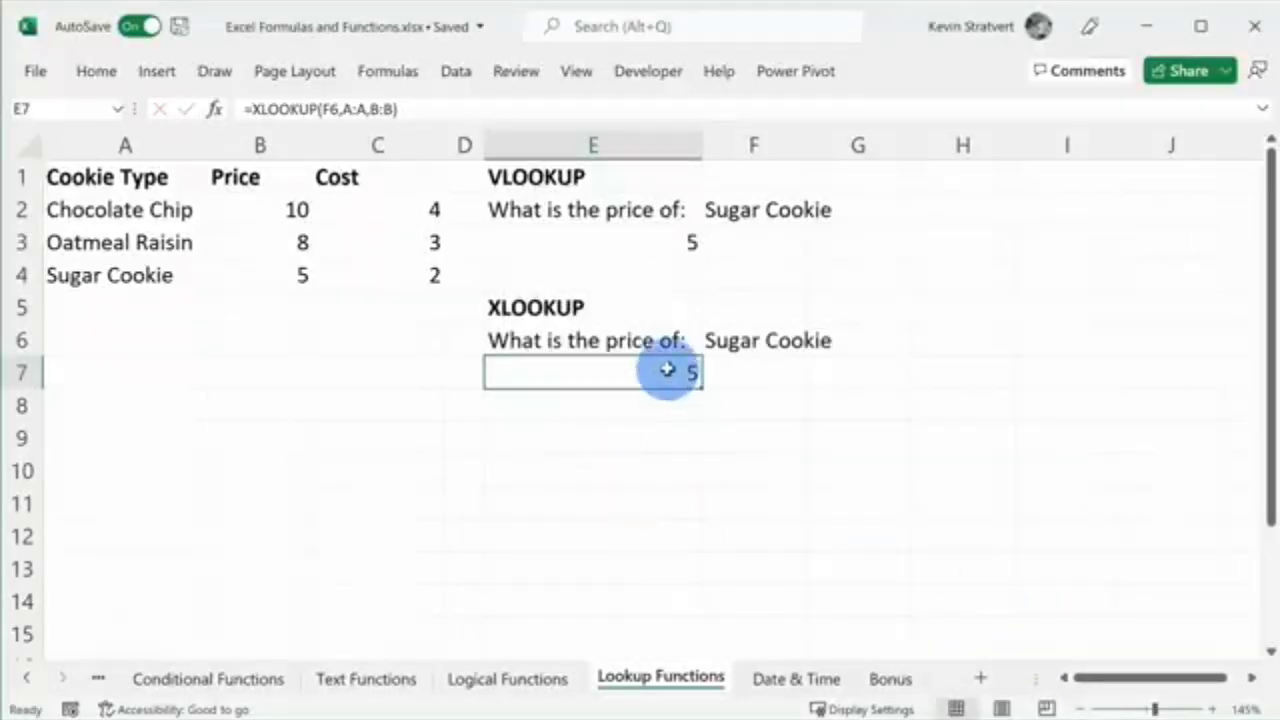
Change the XLOOKUP lookup cookie in F6 to Chocolate Chip and check the result against the price in B2
left_click(730, 343)
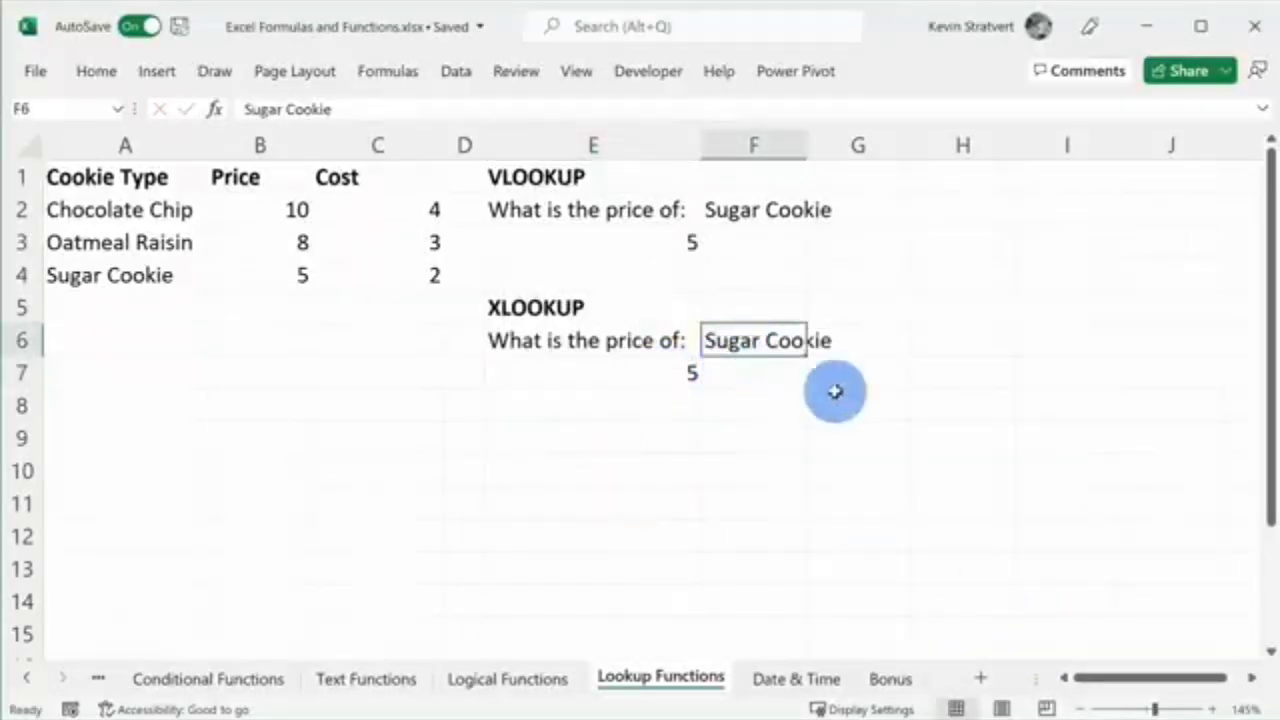
type("Chocolate Chip")
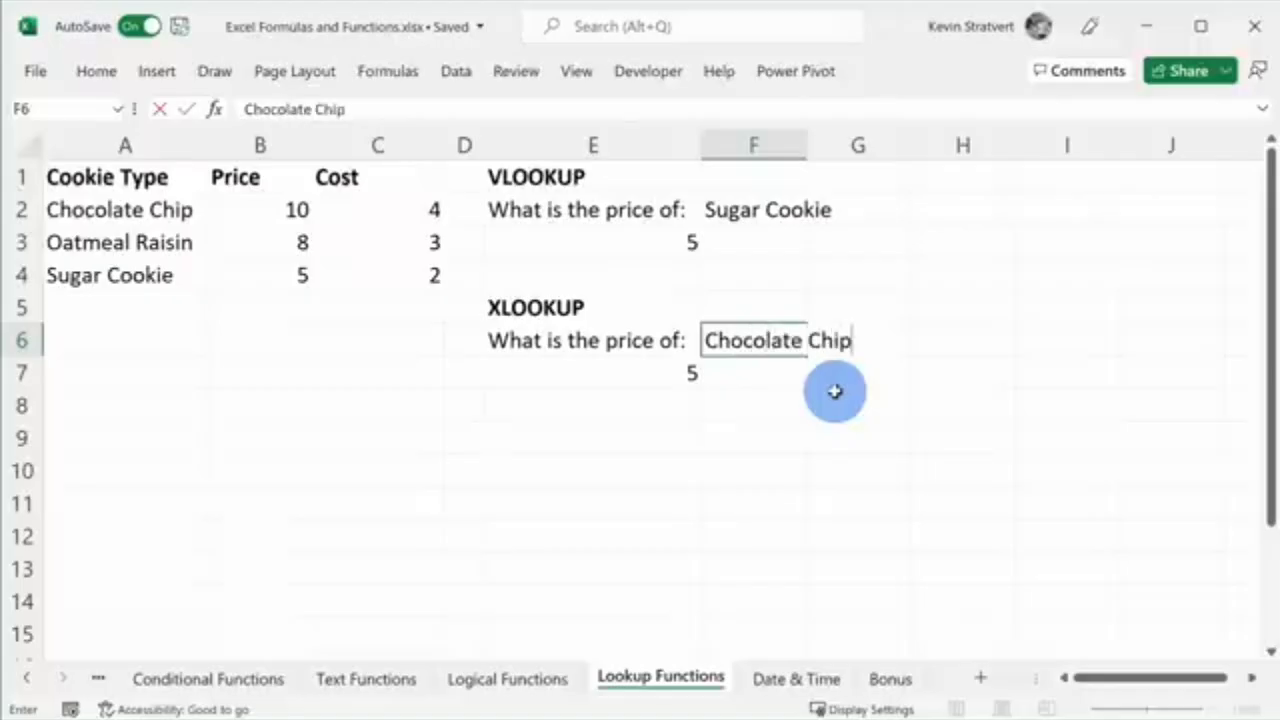
key("Return")
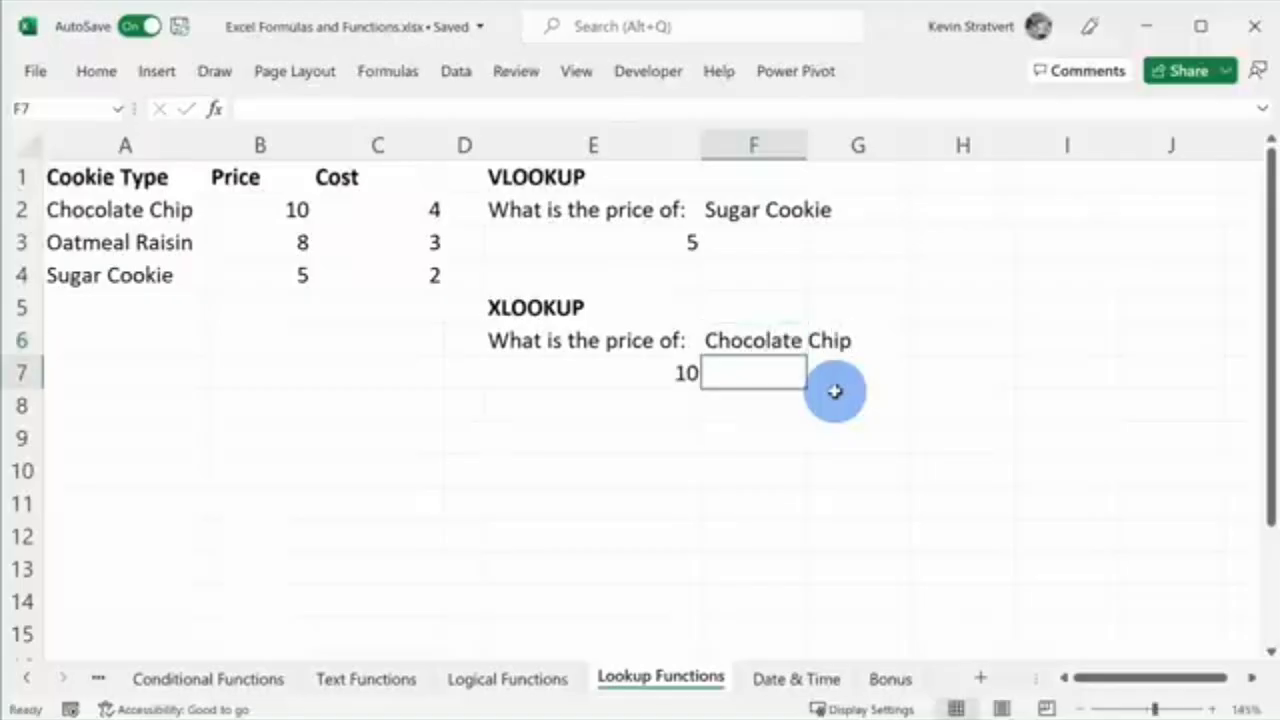
left_click(270, 200)
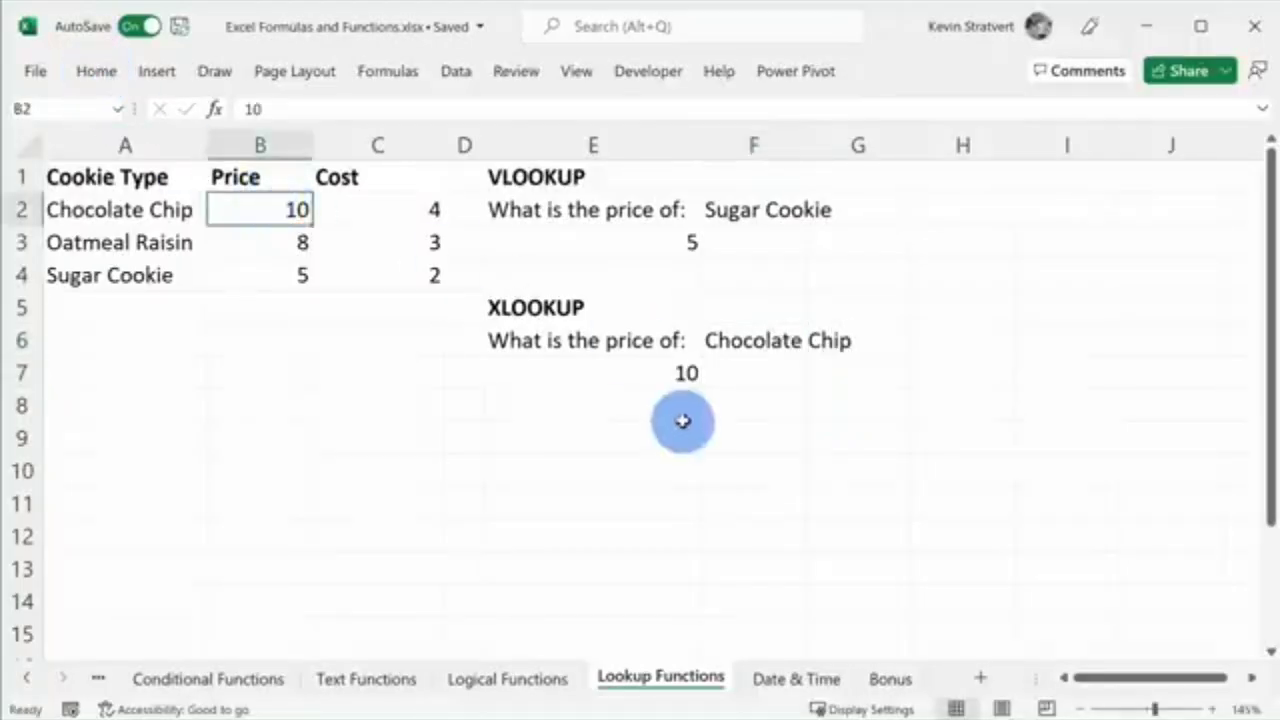
Reopen the XLOOKUP arguments in E7 and extend the return array to the Price and Cost columns, B:C
left_click(661, 308)
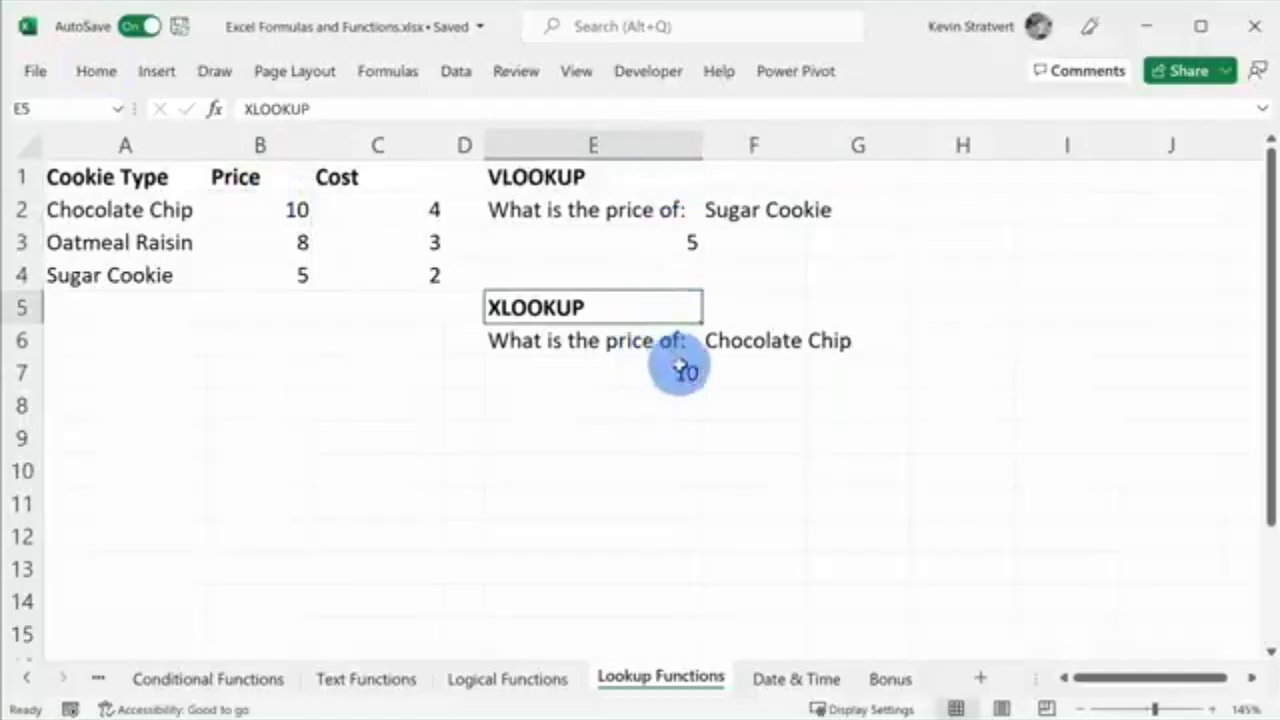
left_click(684, 370)
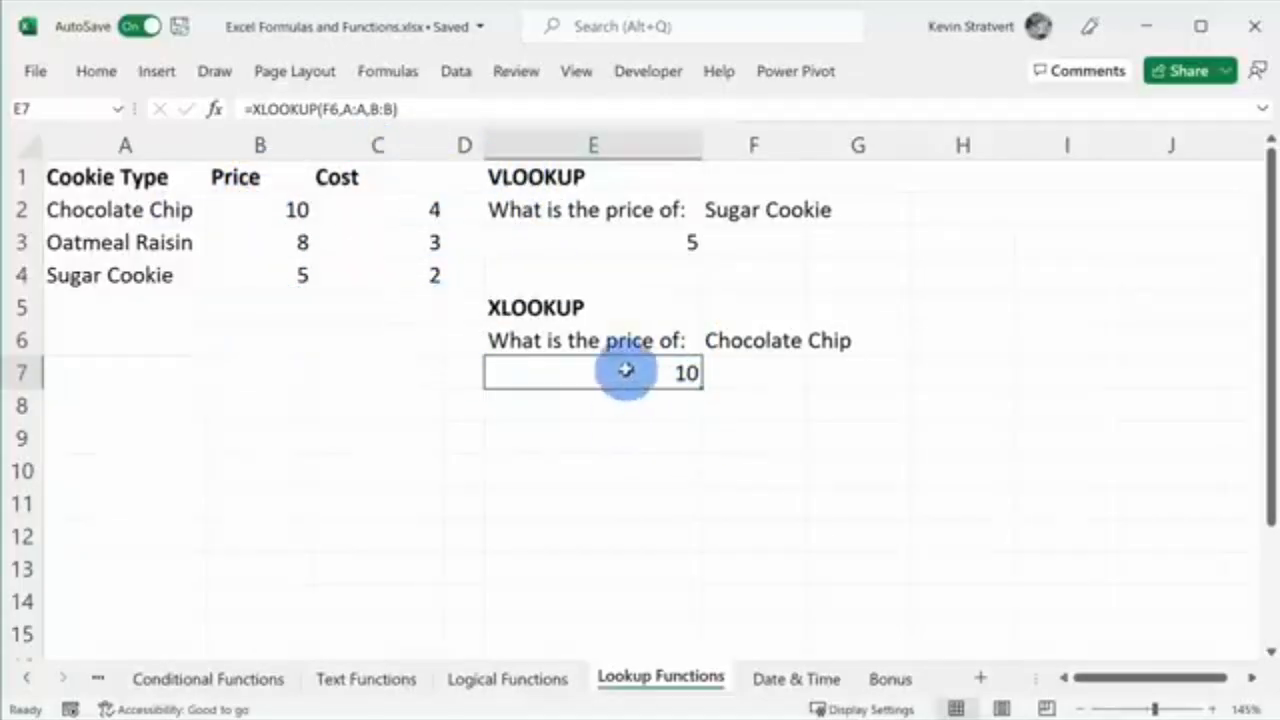
left_click(214, 108)
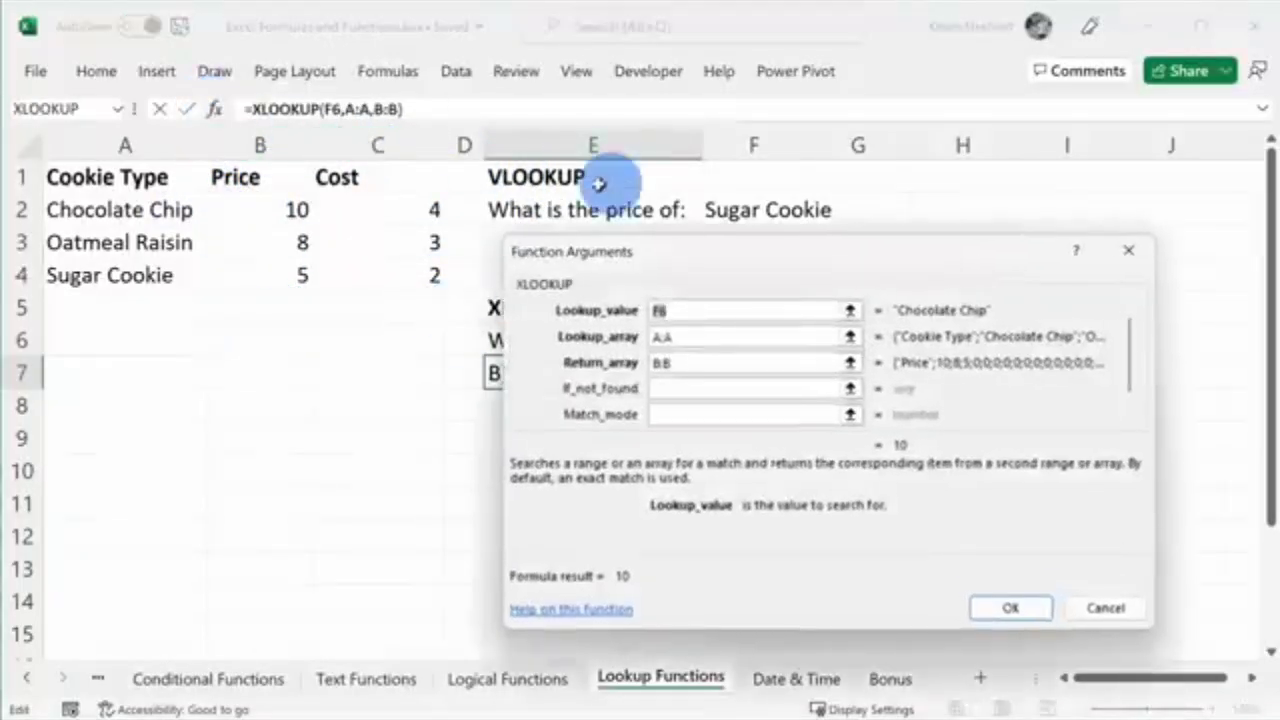
left_click(699, 362)
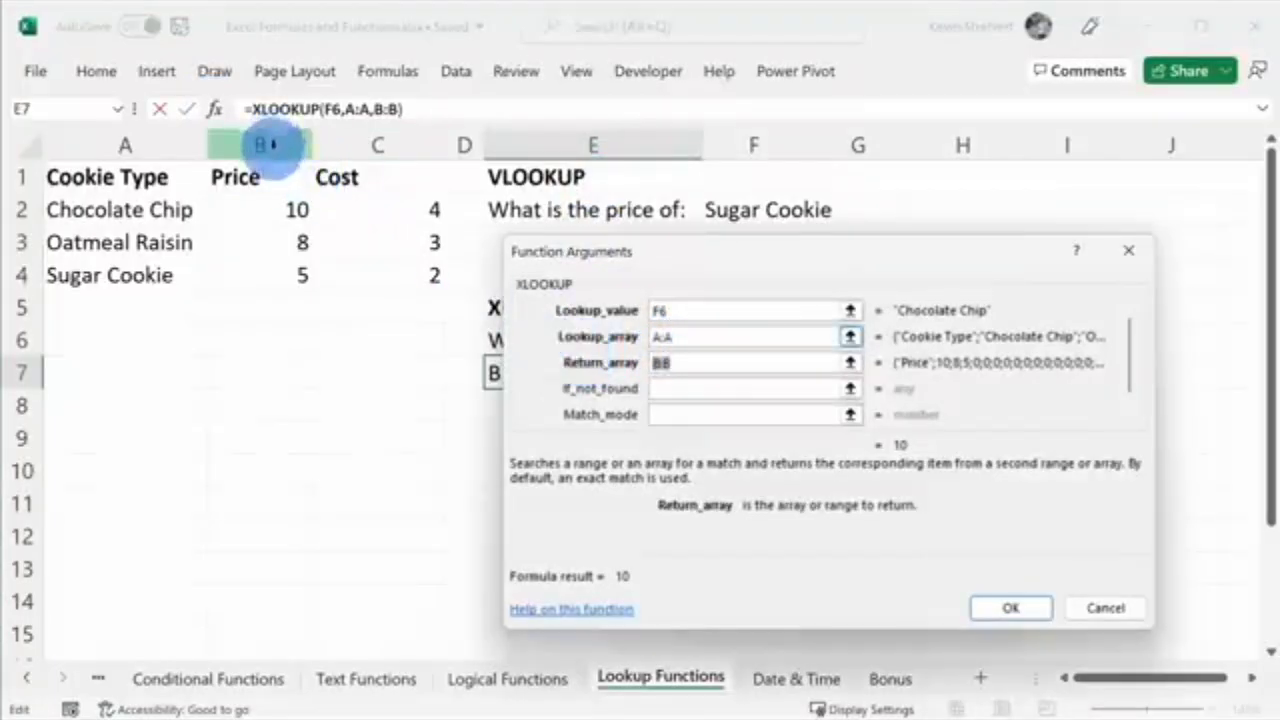
left_click_drag(681, 251, 831, 251)
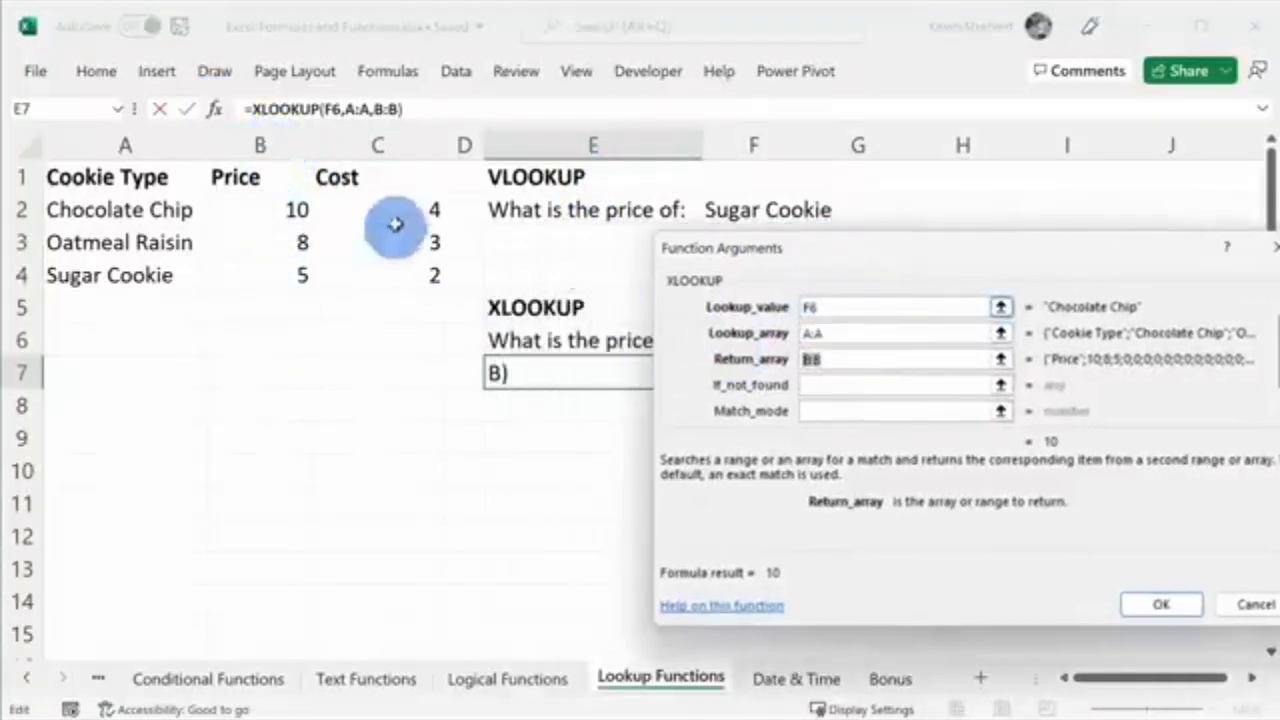
left_click_drag(262, 145, 378, 140)
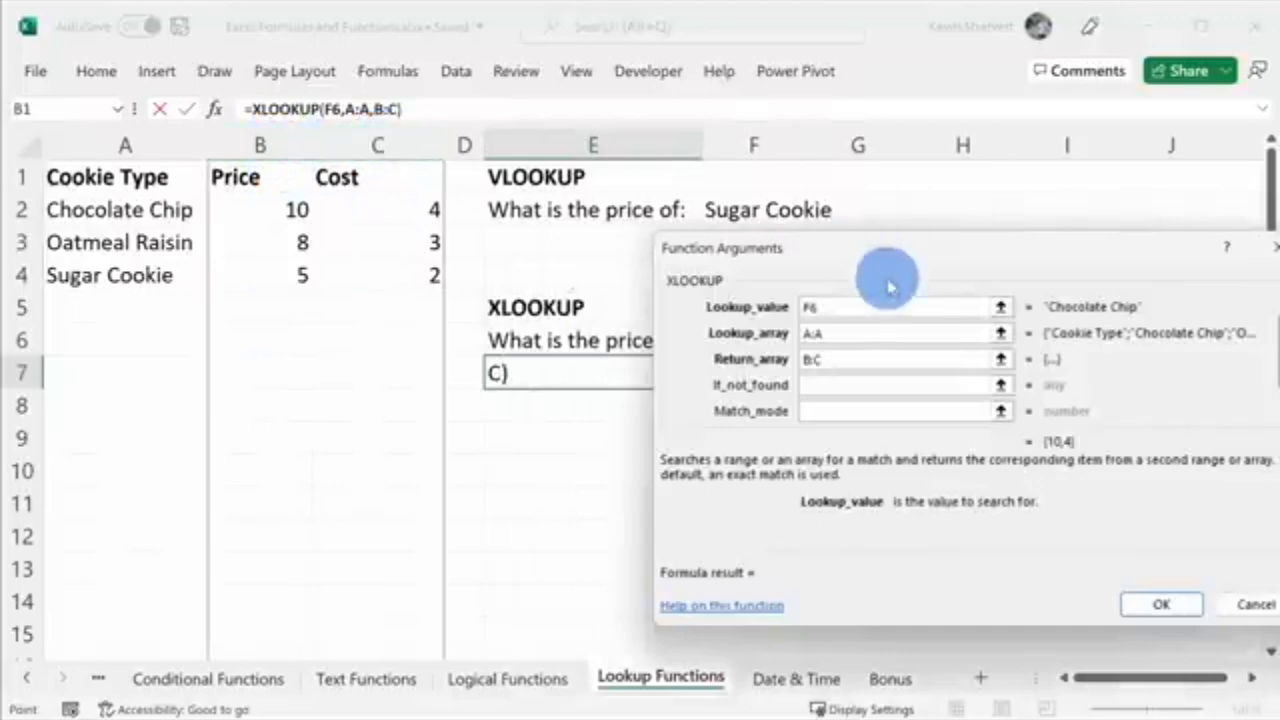
left_click(1058, 648)
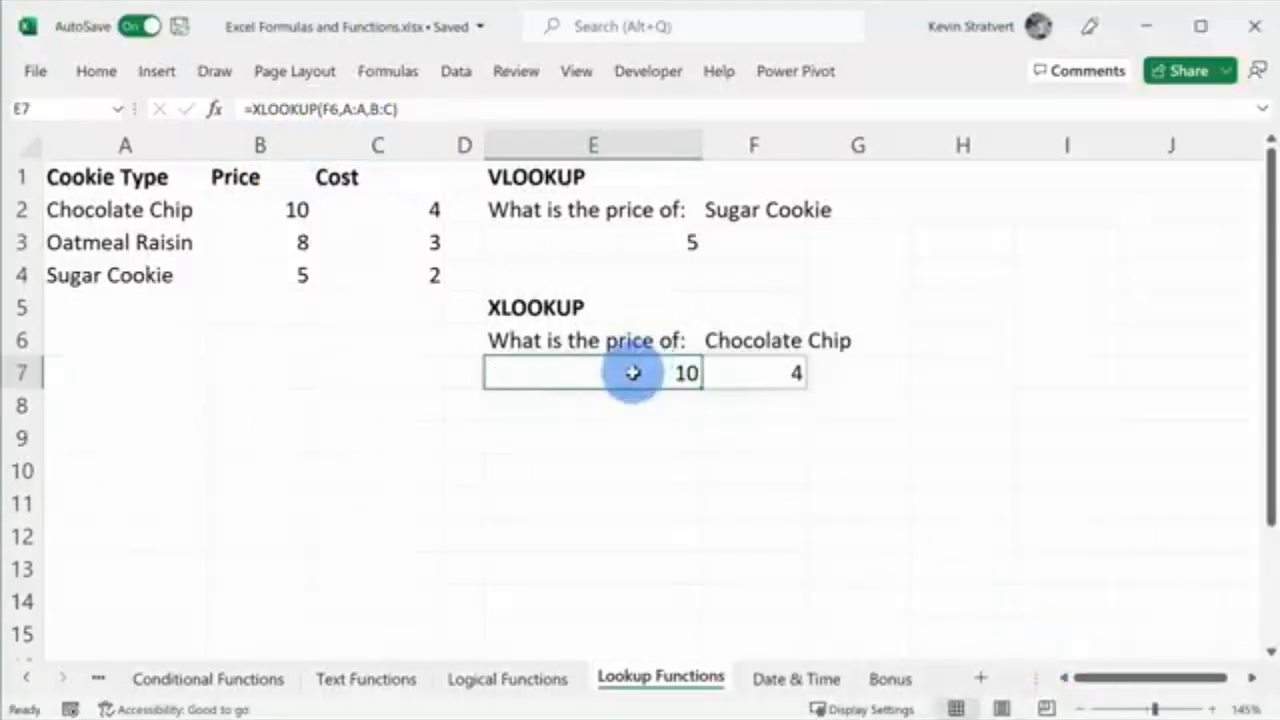
Examine the XLOOKUP results in E7:F7 and compare them with the VLOOKUP block and the source columns A to C
left_click(766, 371)
left_click_drag(651, 371, 789, 370)
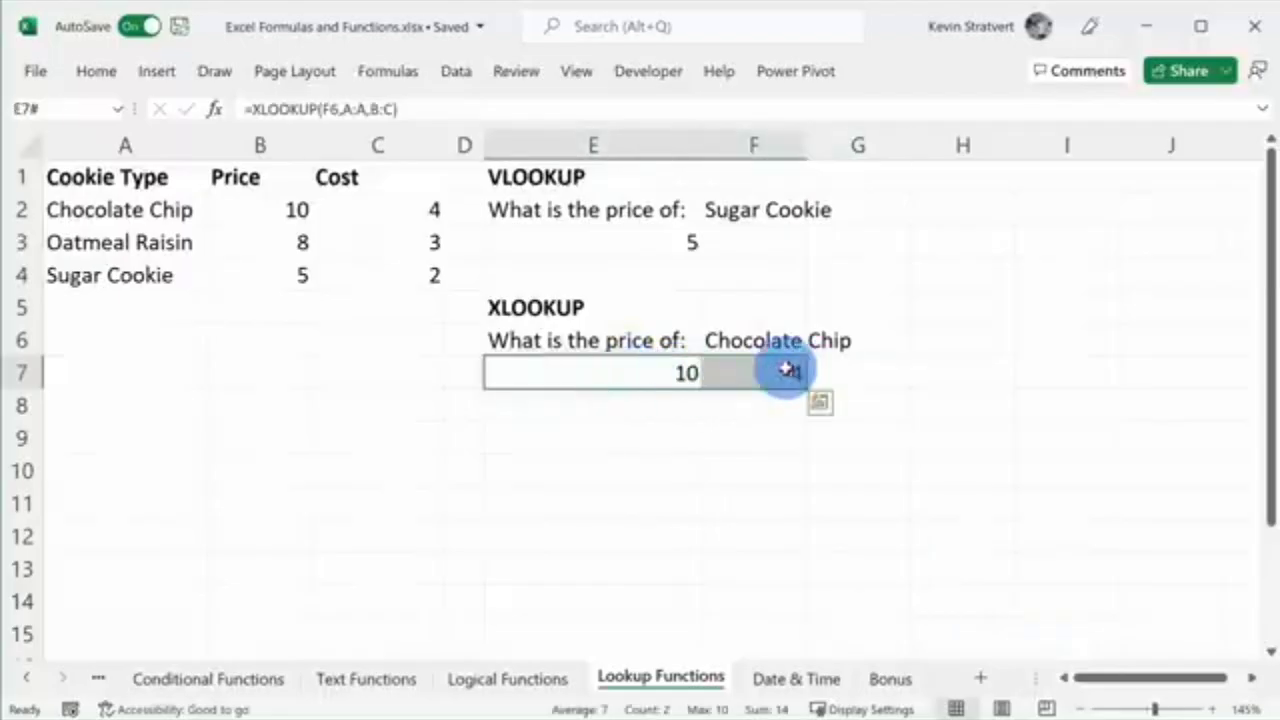
left_click(789, 370)
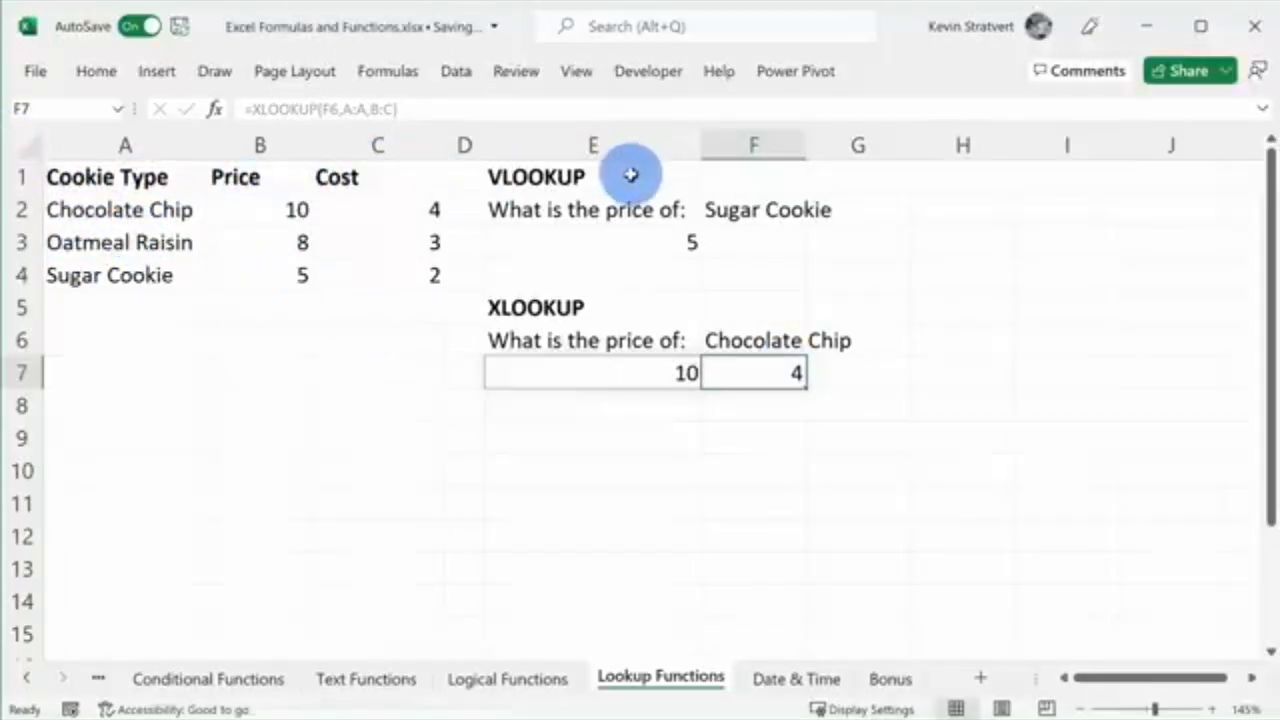
left_click_drag(630, 173, 774, 243)
left_click(774, 243)
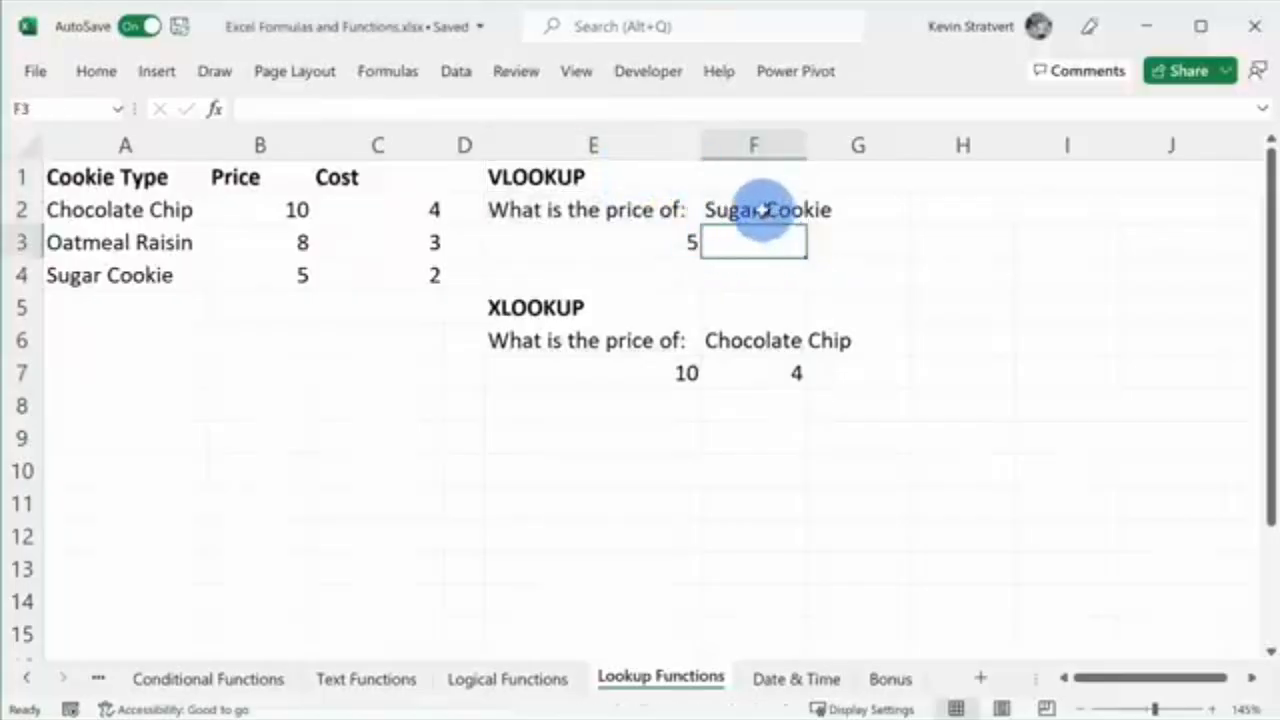
left_click(123, 145)
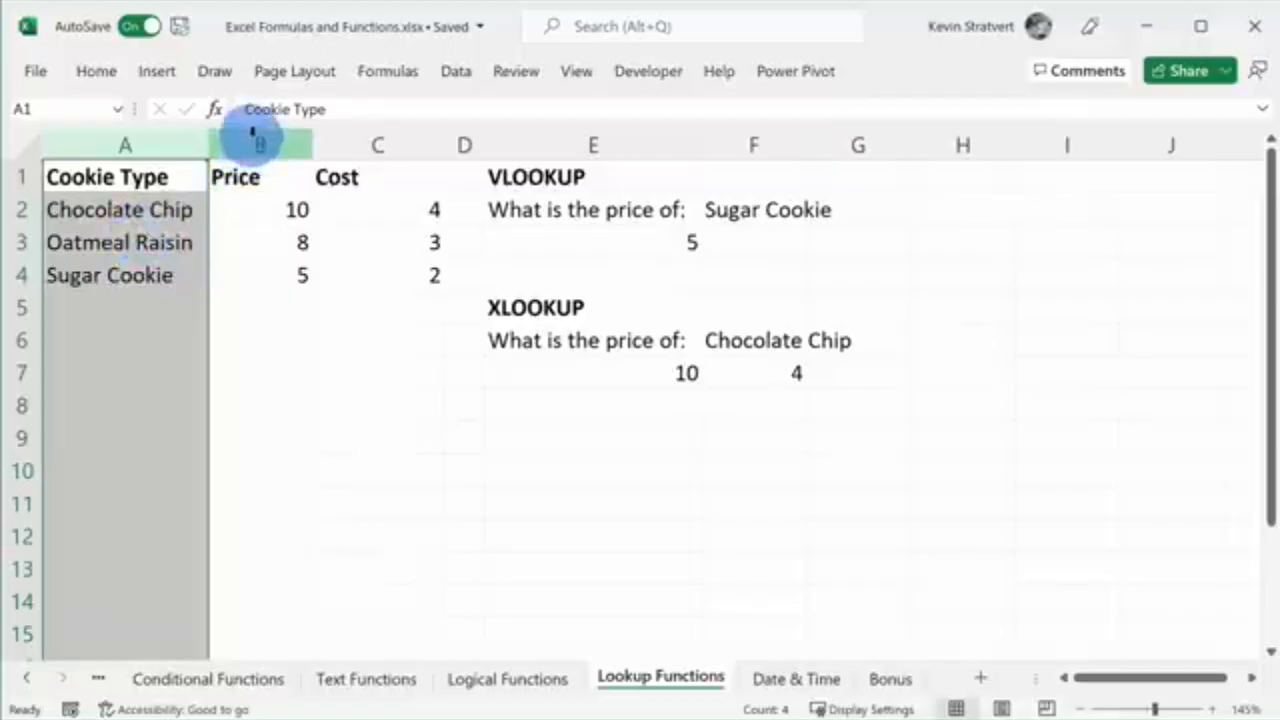
left_click_drag(250, 142, 397, 177)
left_click(545, 303)
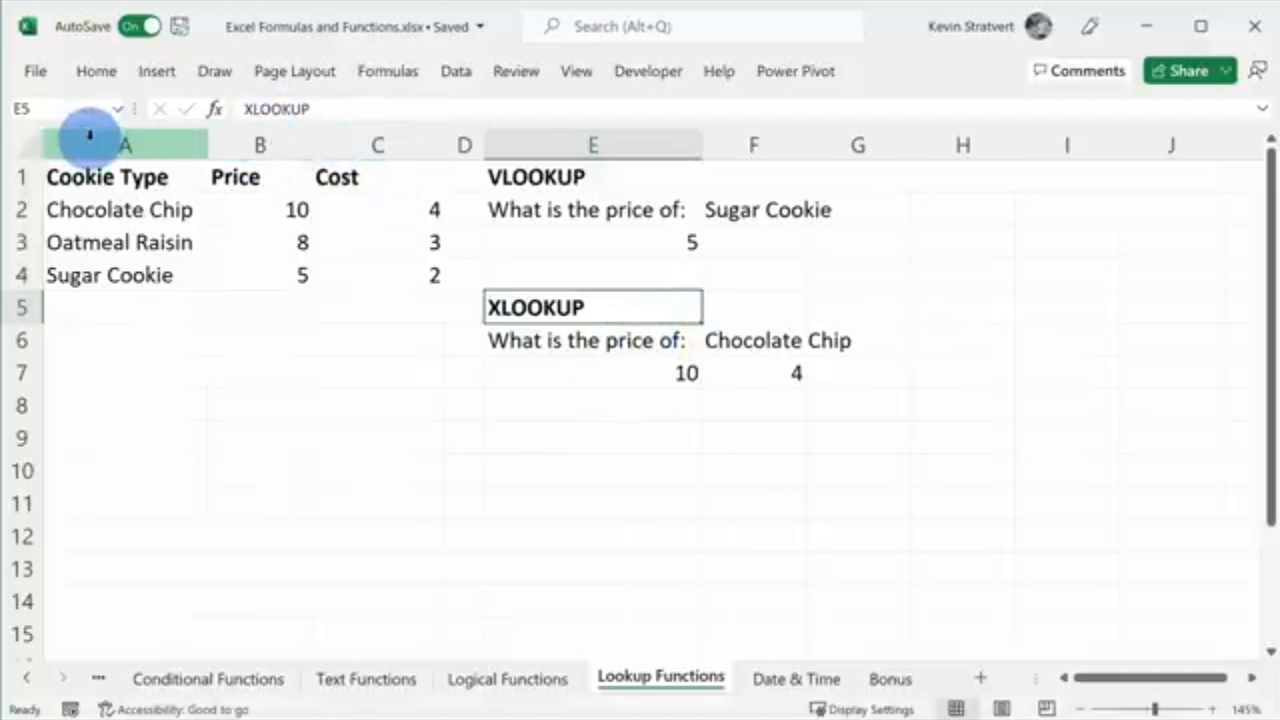
Go to the Date & Time sheet and enter =today() in cell A2 under the Today heading
key("ctrl+Page_Down")
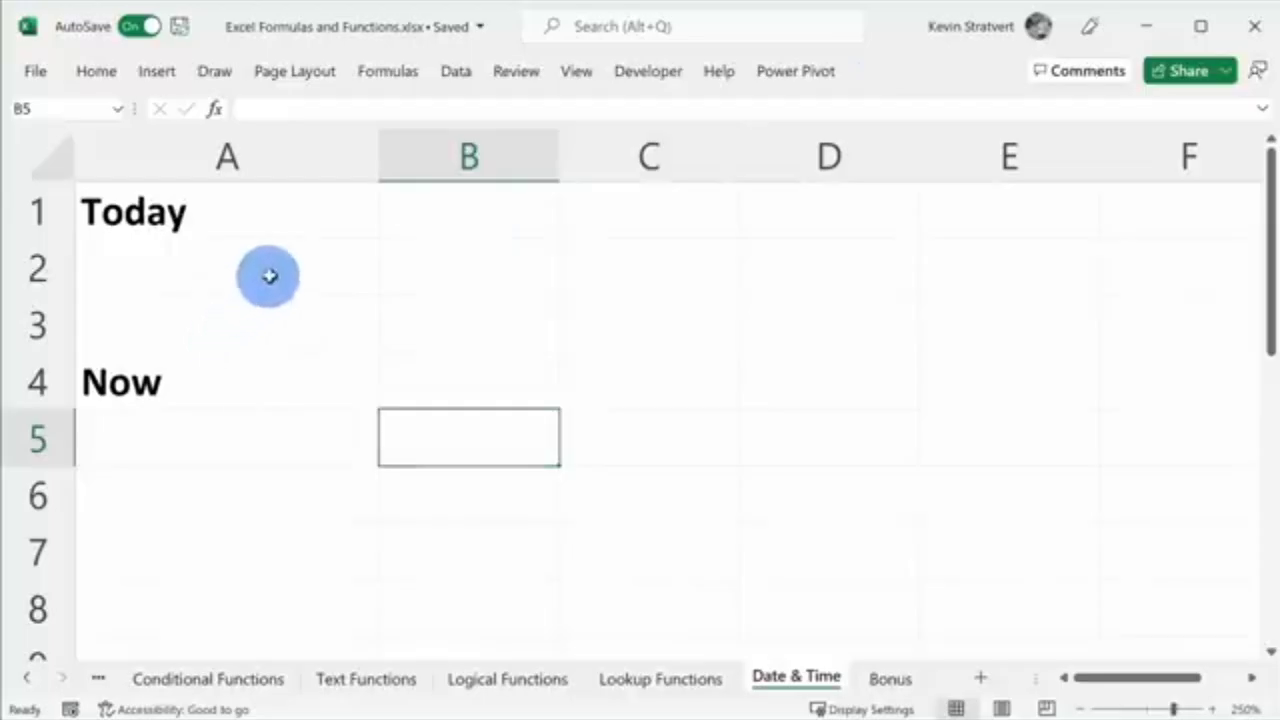
left_click(268, 276)
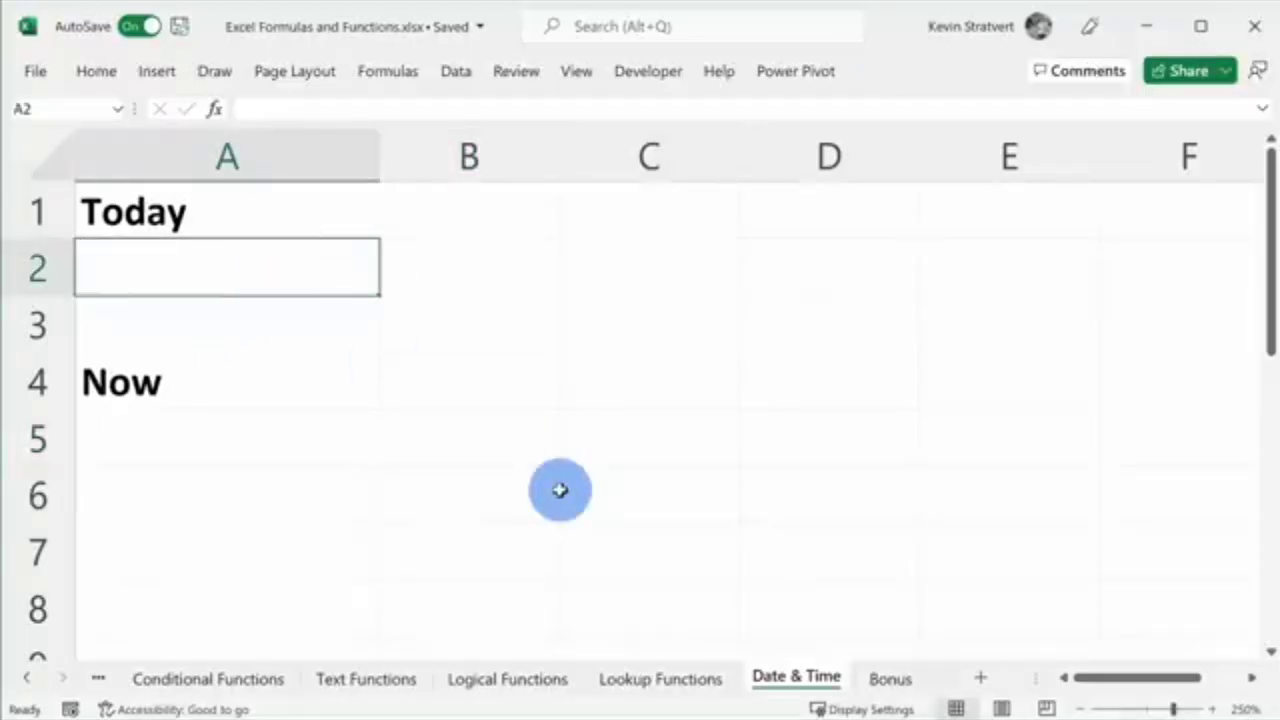
type("=")
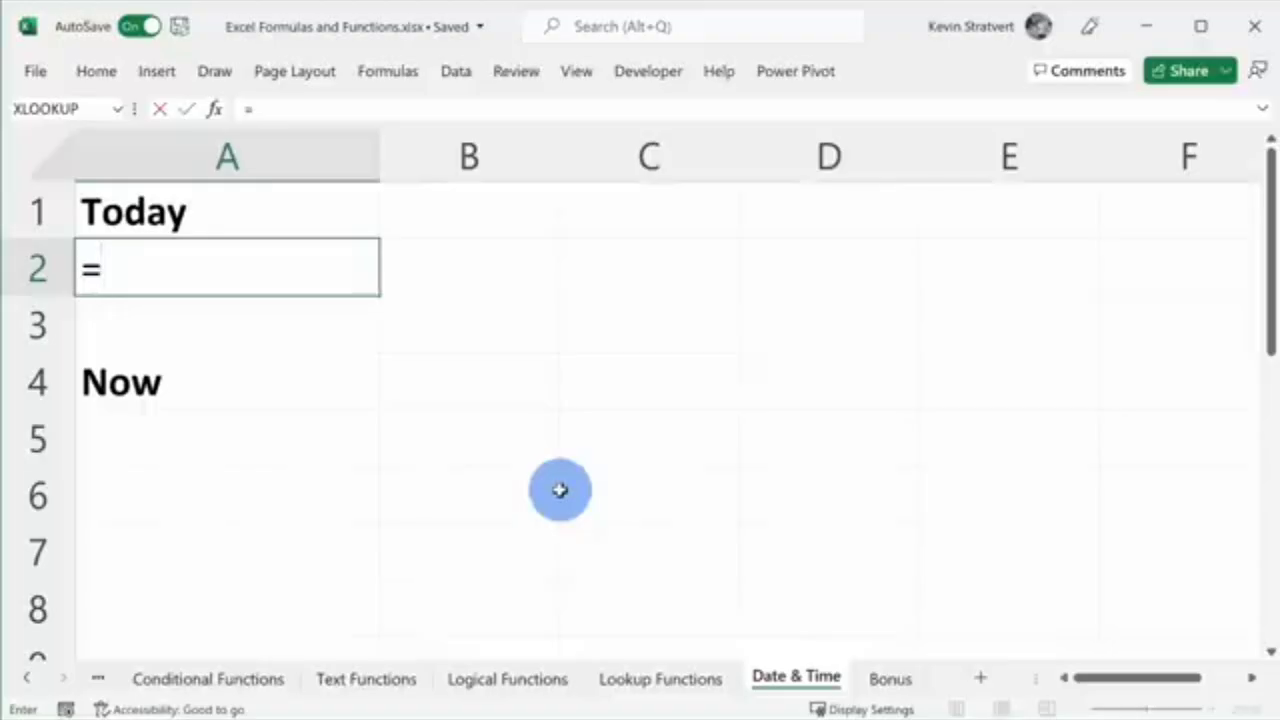
type("today(")
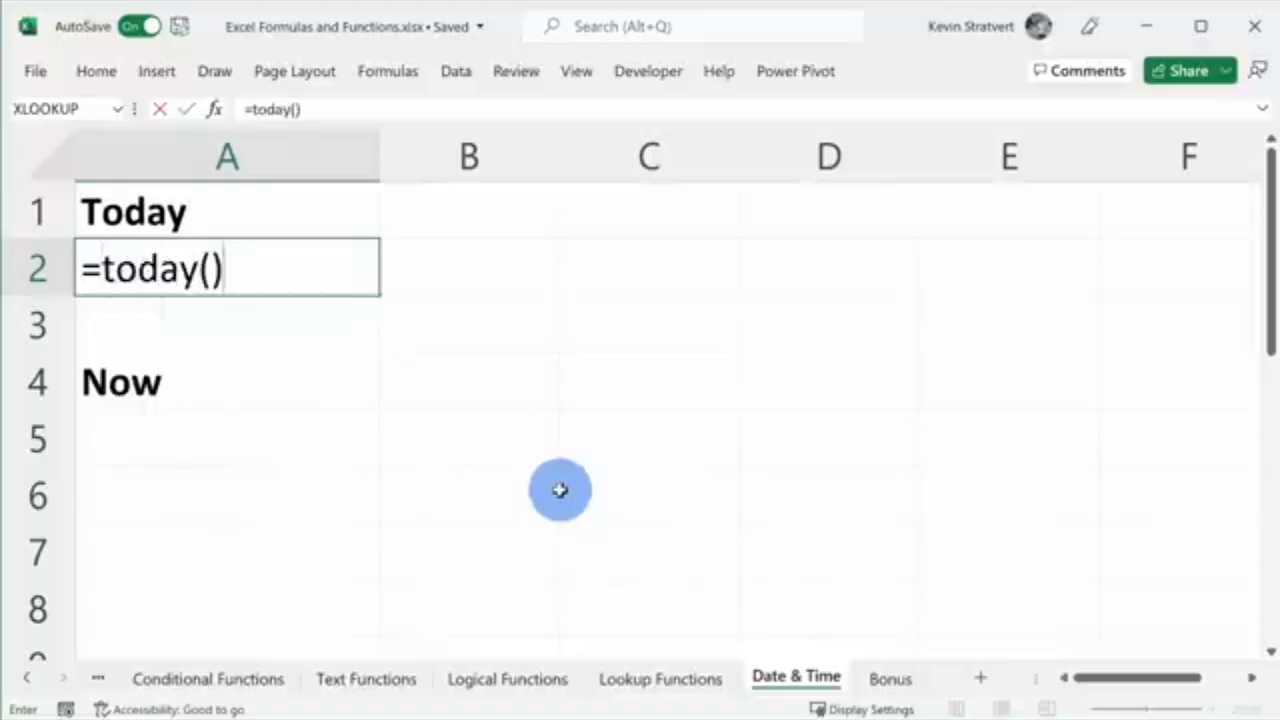
key("Return")
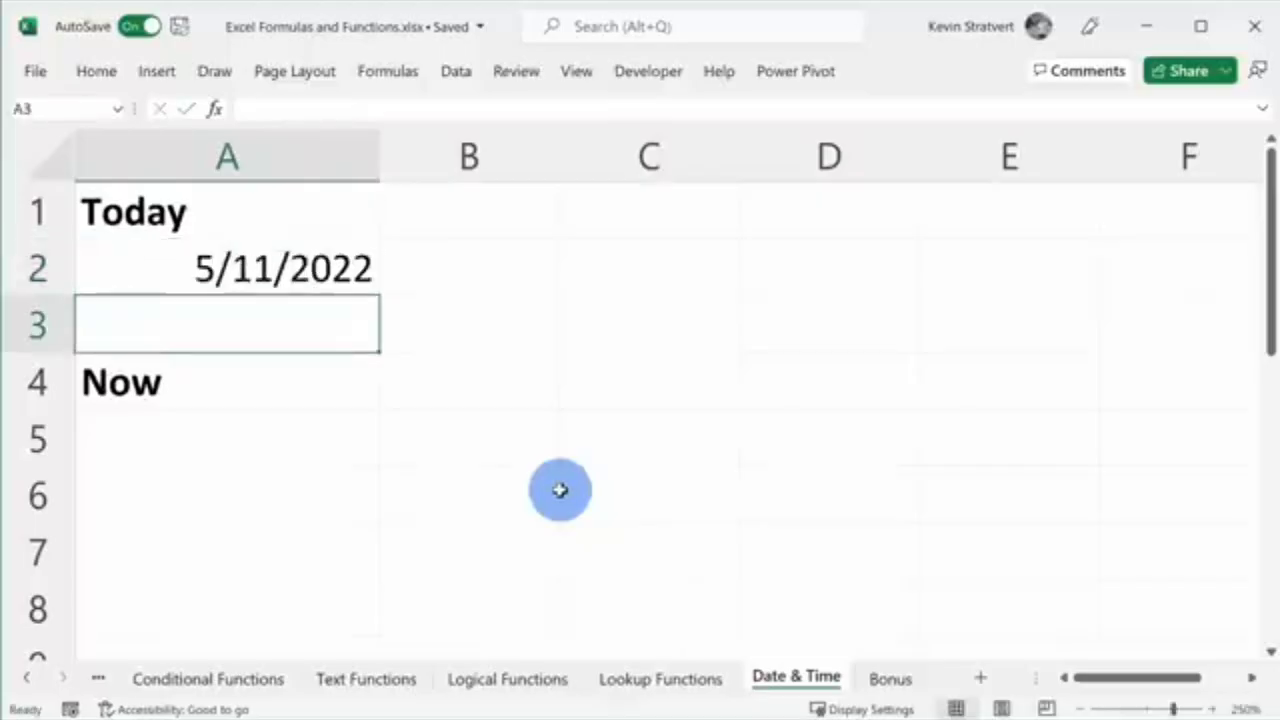
Enter =now() in cell A5 under the Now heading
key("Down")
key("Down")
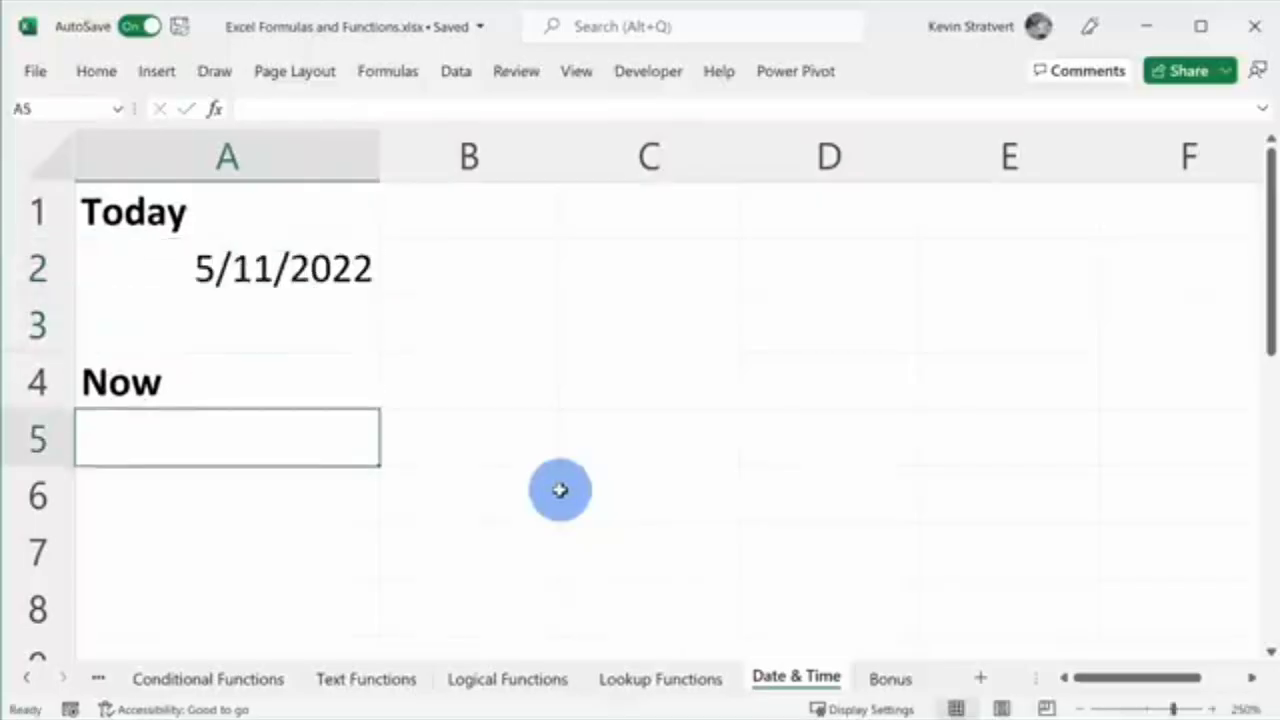
type("=now()")
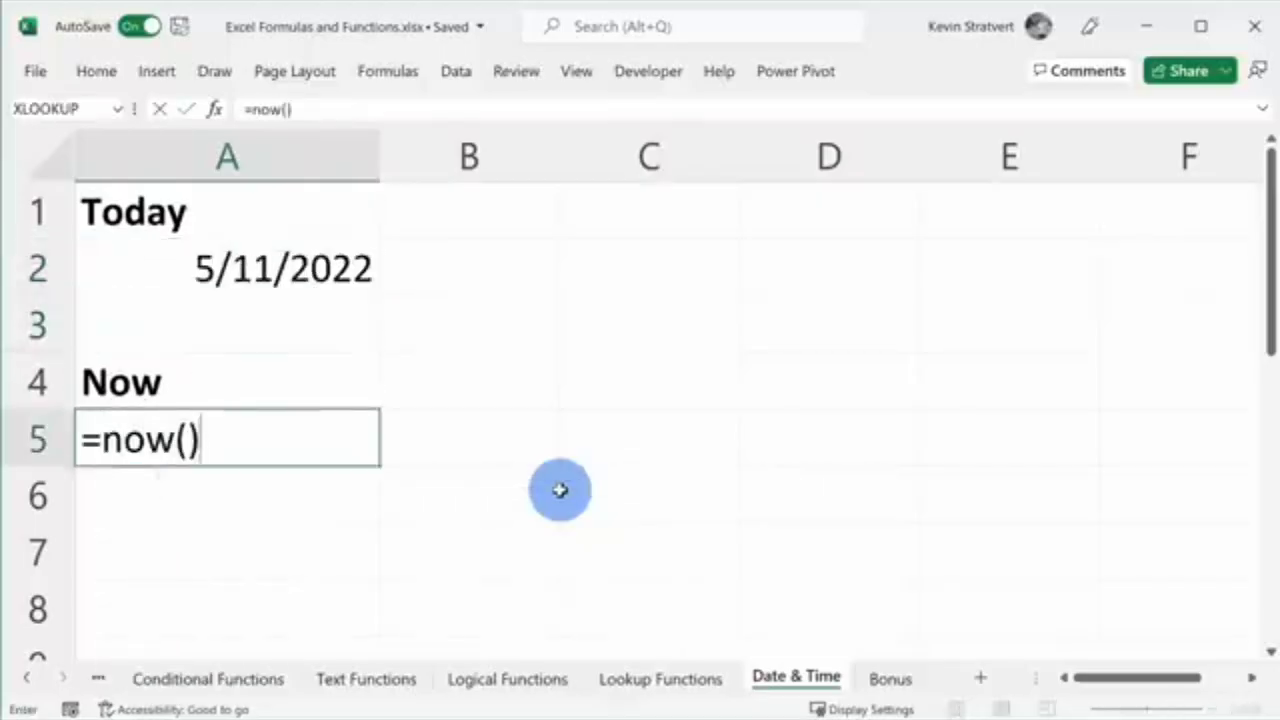
key("Return")
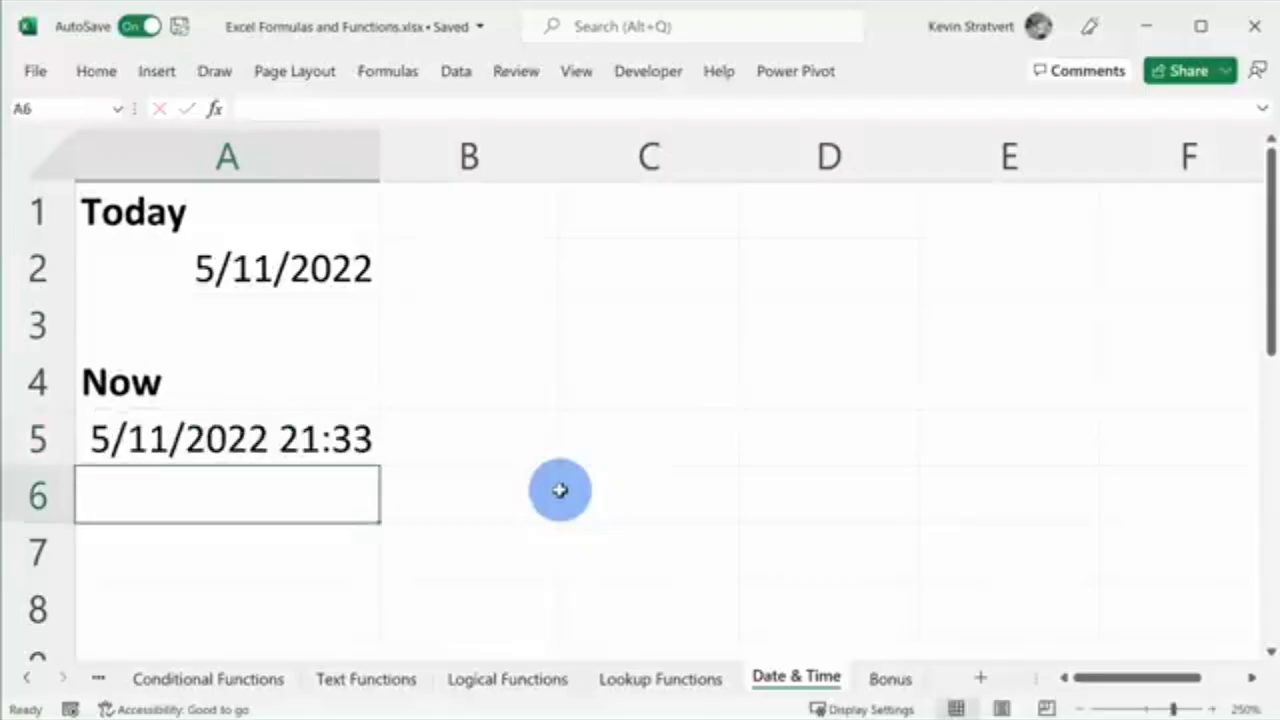
key("Up")
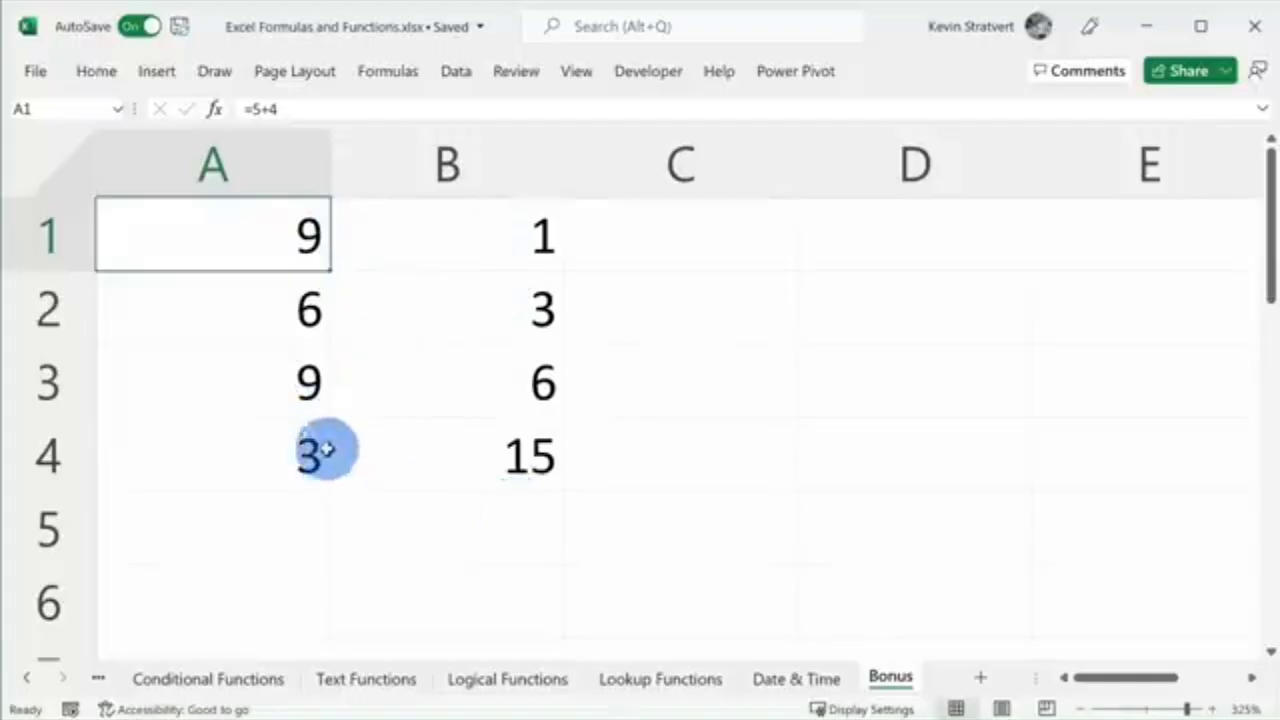
Inspect the cells in A1:B4 on the Bonus sheet one by one to tell formulas from plain numbers
left_click(437, 224)
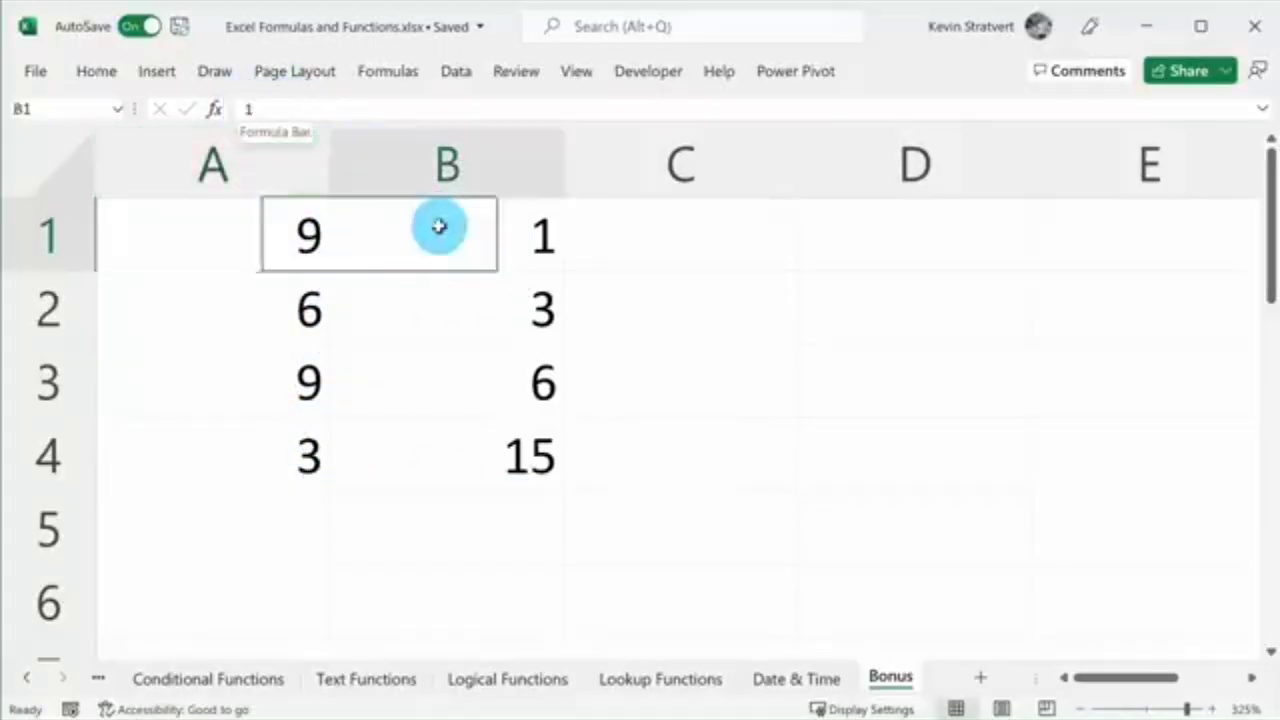
left_click(297, 290)
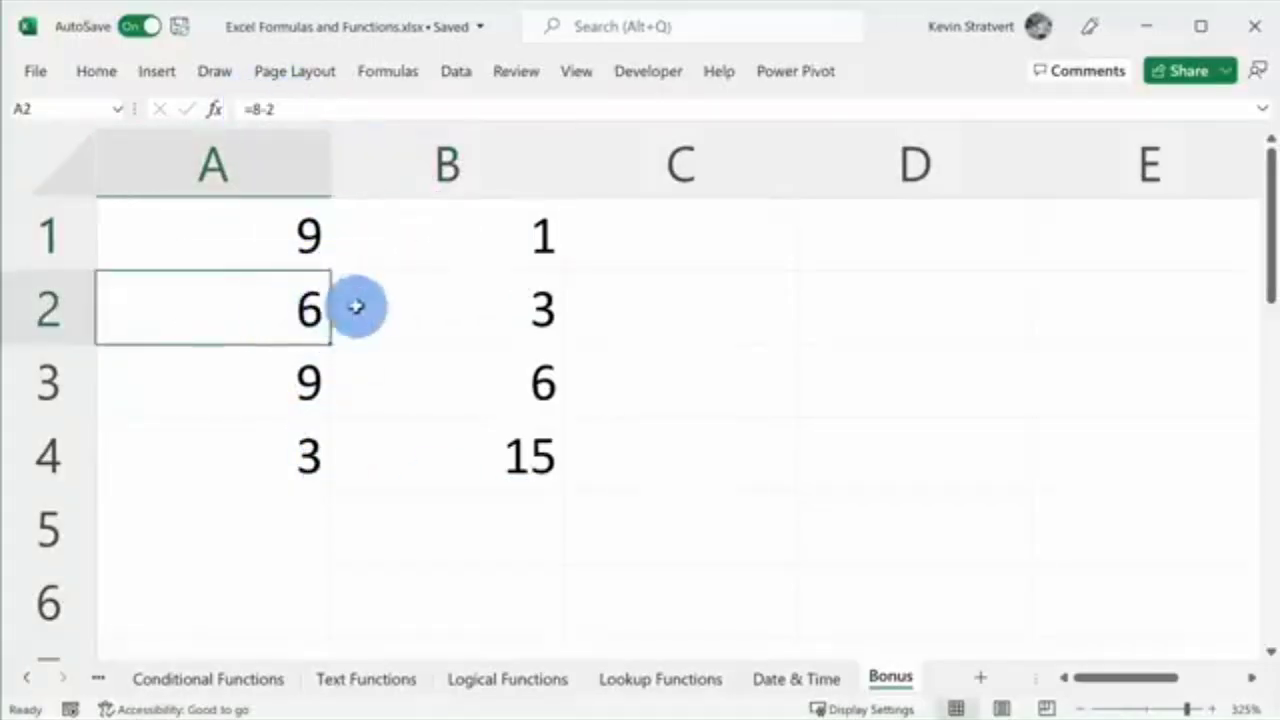
left_click(394, 306)
left_click(277, 320)
left_click(227, 385)
left_click(437, 409)
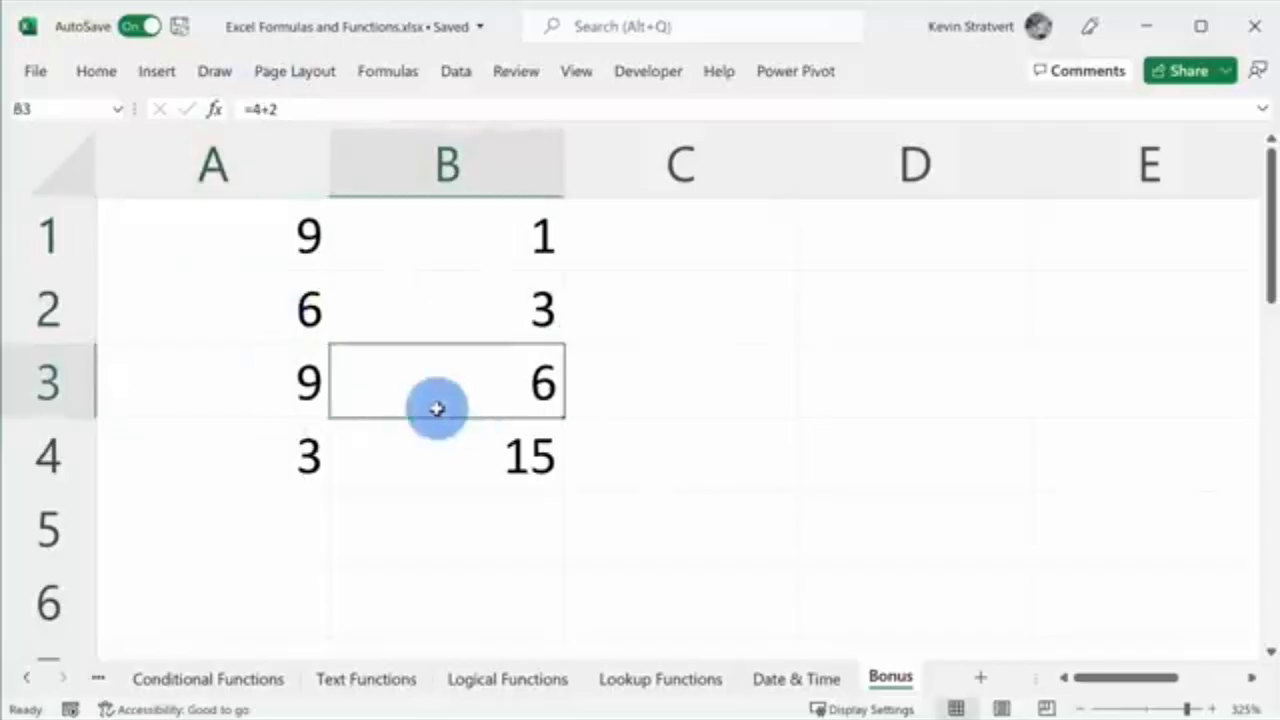
left_click(434, 464)
left_click(249, 454)
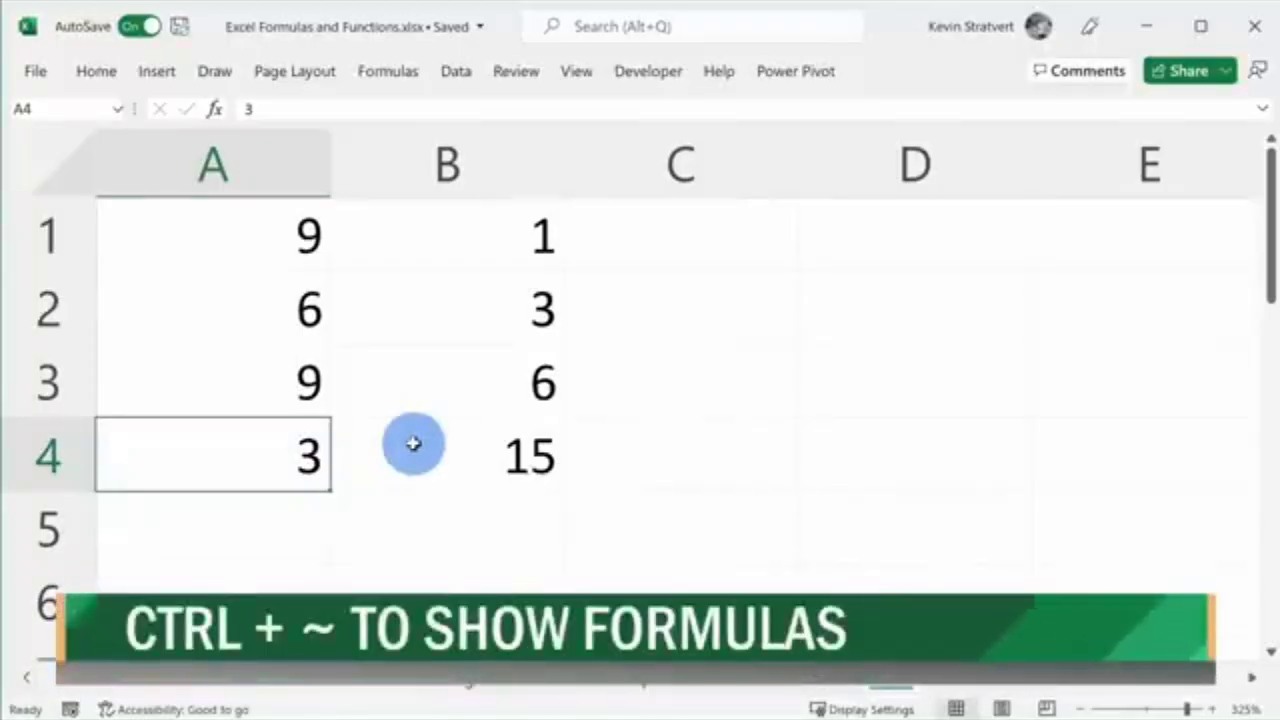
Show the formulas instead of their results on the Bonus sheet and select cell A1
key("ctrl+grave")
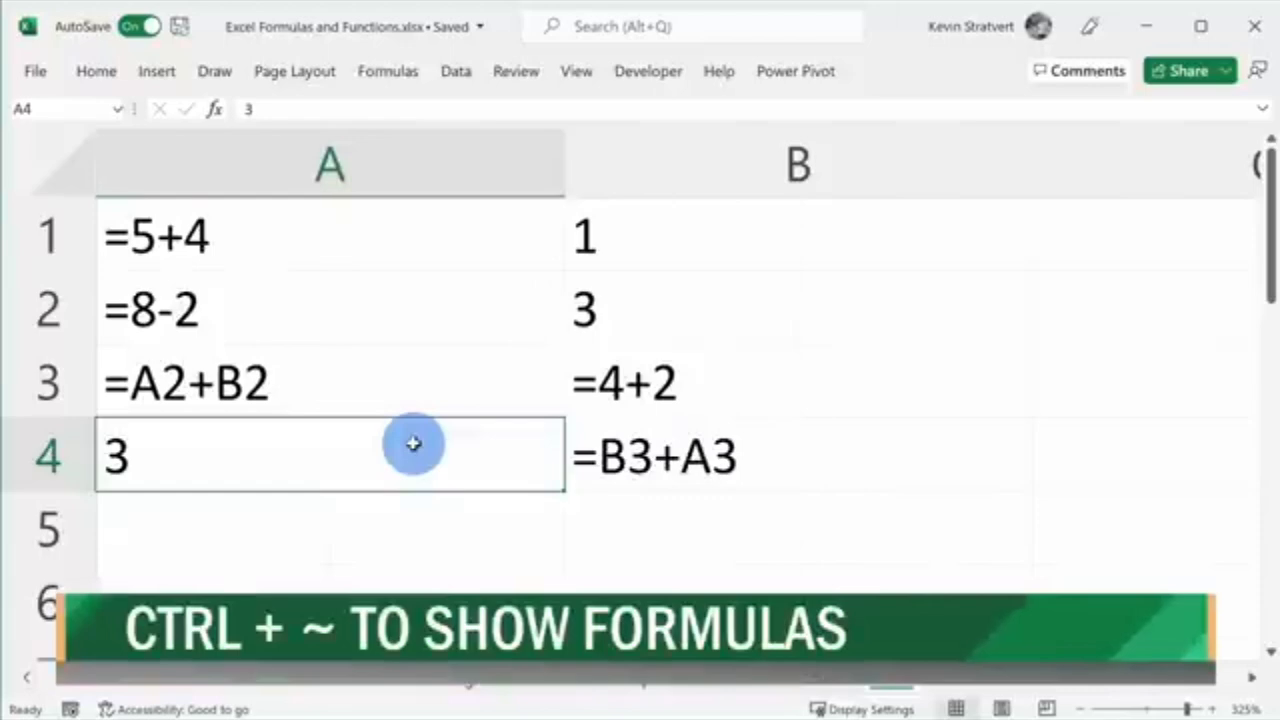
left_click(316, 258)
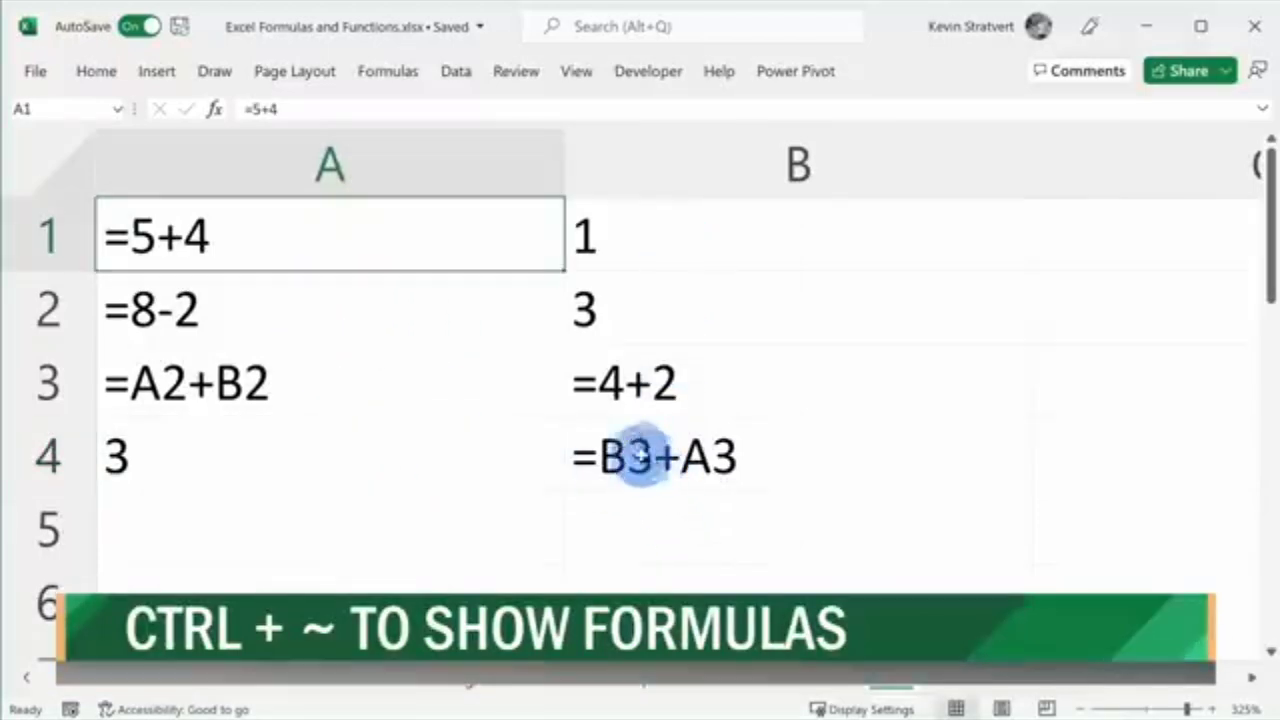
Look over the displayed formulas and plain numbers in A1:B4, then switch the Bonus sheet back to showing results
mouse_move(177, 229)
left_mouse_down()
mouse_move(217, 329)
mouse_move(237, 330)
left_mouse_up()
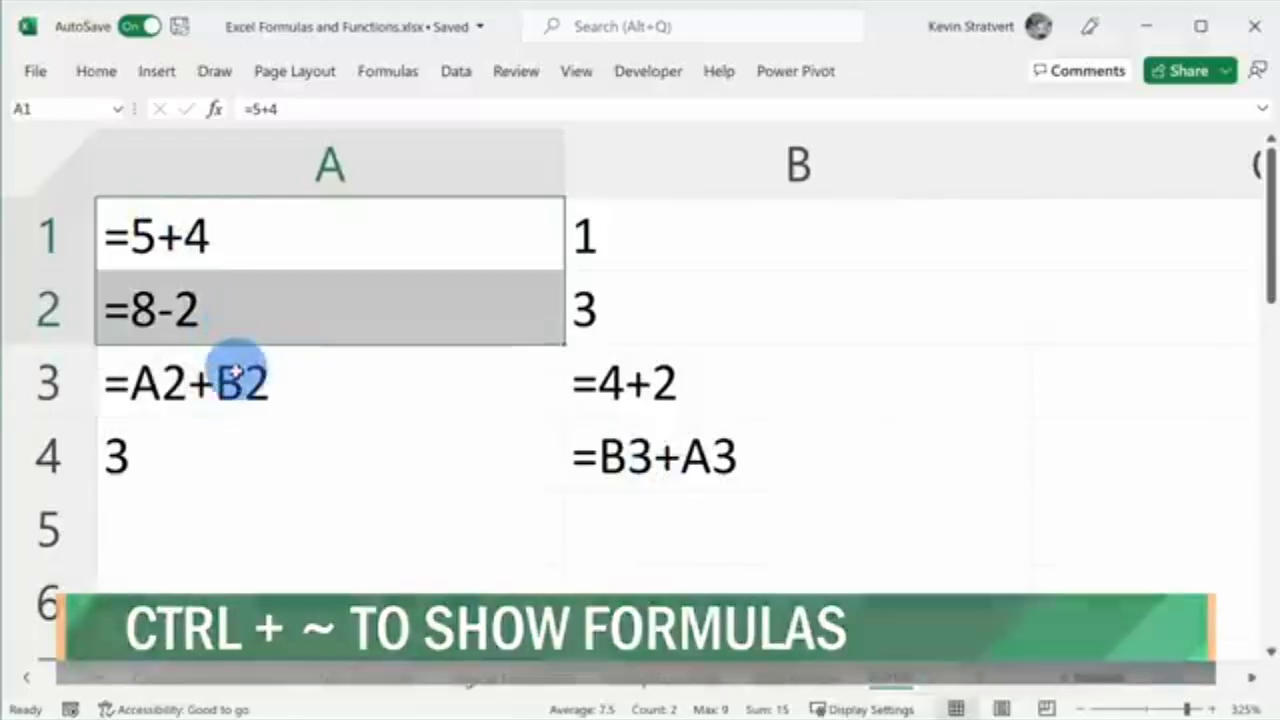
left_click(706, 468)
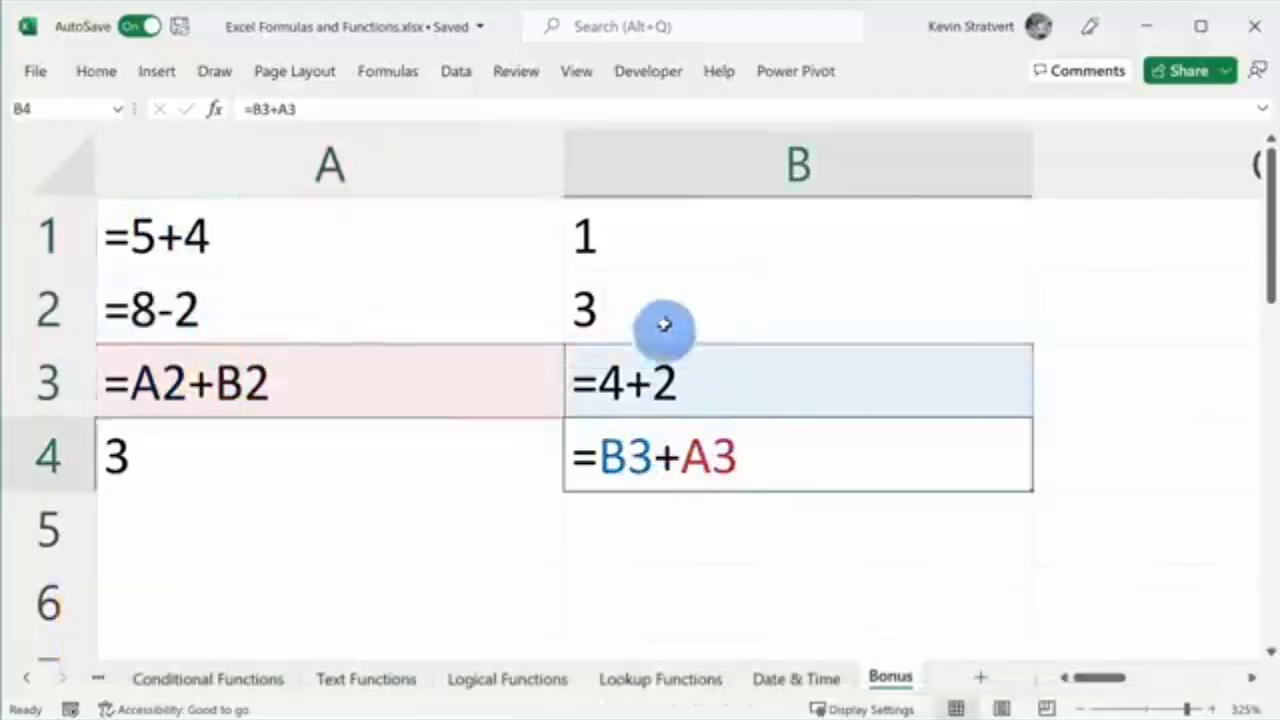
left_click(660, 310)
key("ctrl+grave")
key("ctrl+grave")
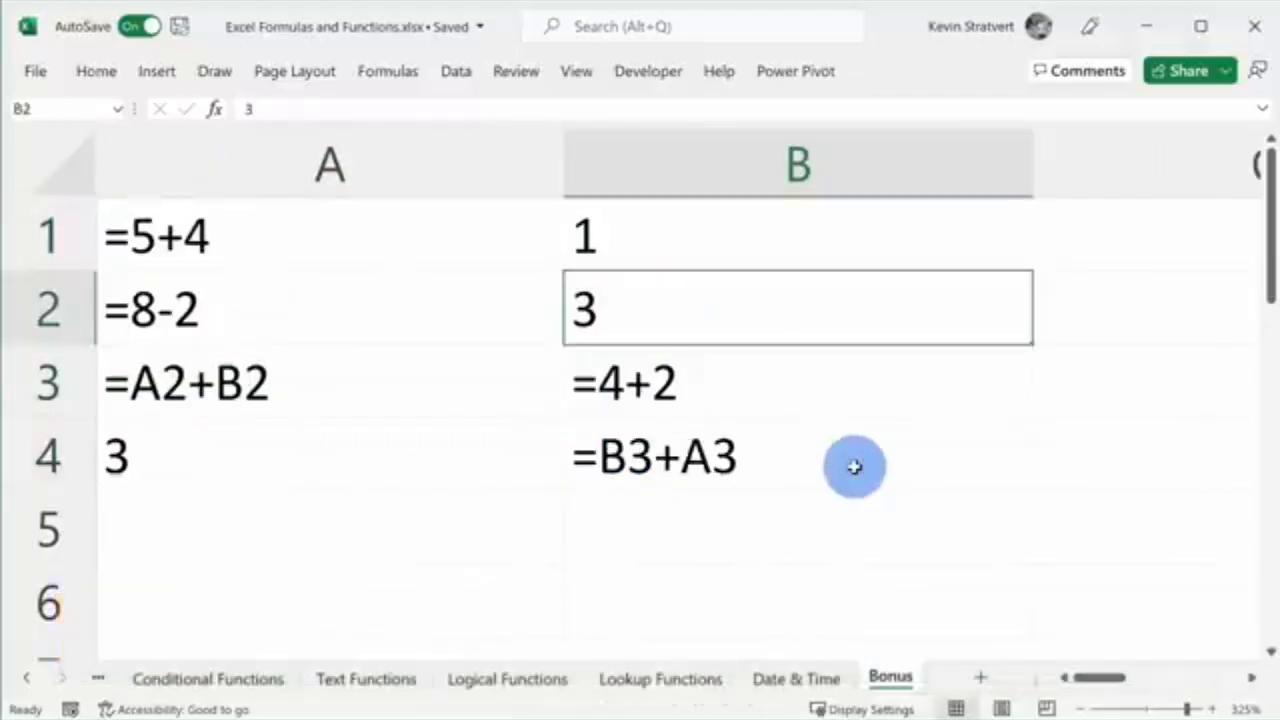
key("ctrl+grave")
key("ctrl+grave")
key("ctrl+grave")
key("ctrl+grave")
key("ctrl+grave")
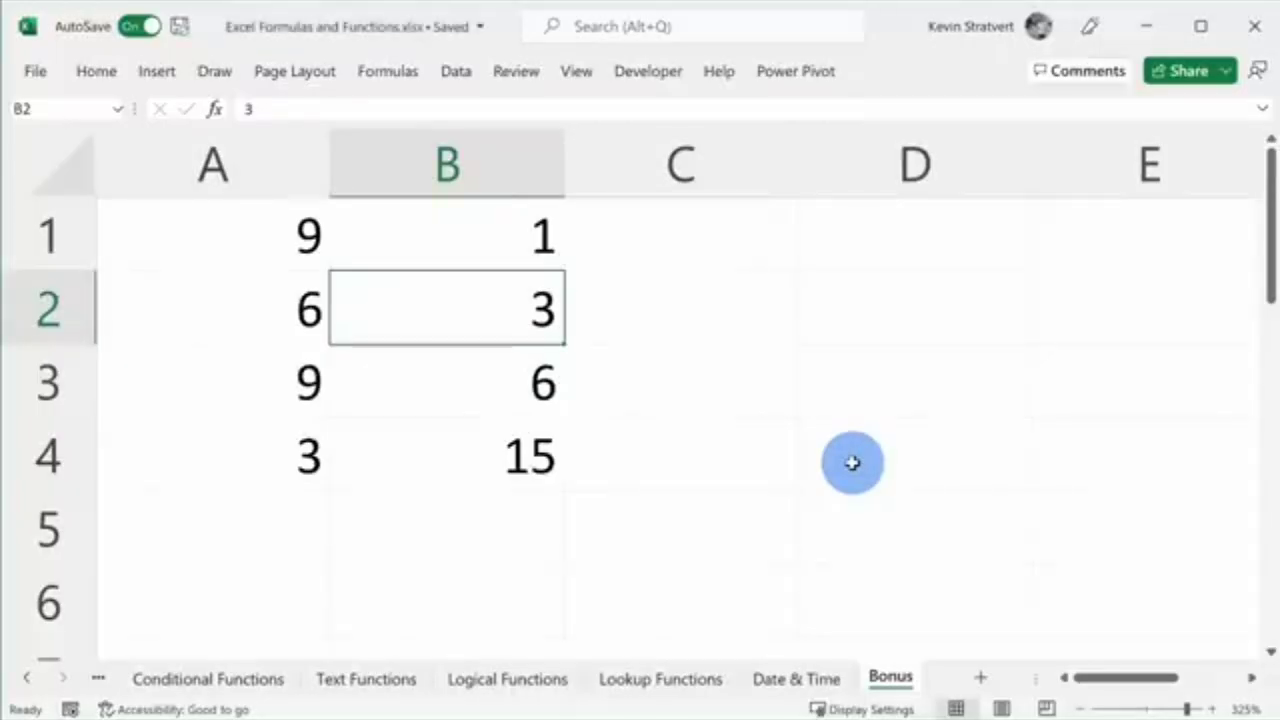
Select all cells containing formulas on the Bonus sheet at once and give them a light gold fill
left_click(100, 72)
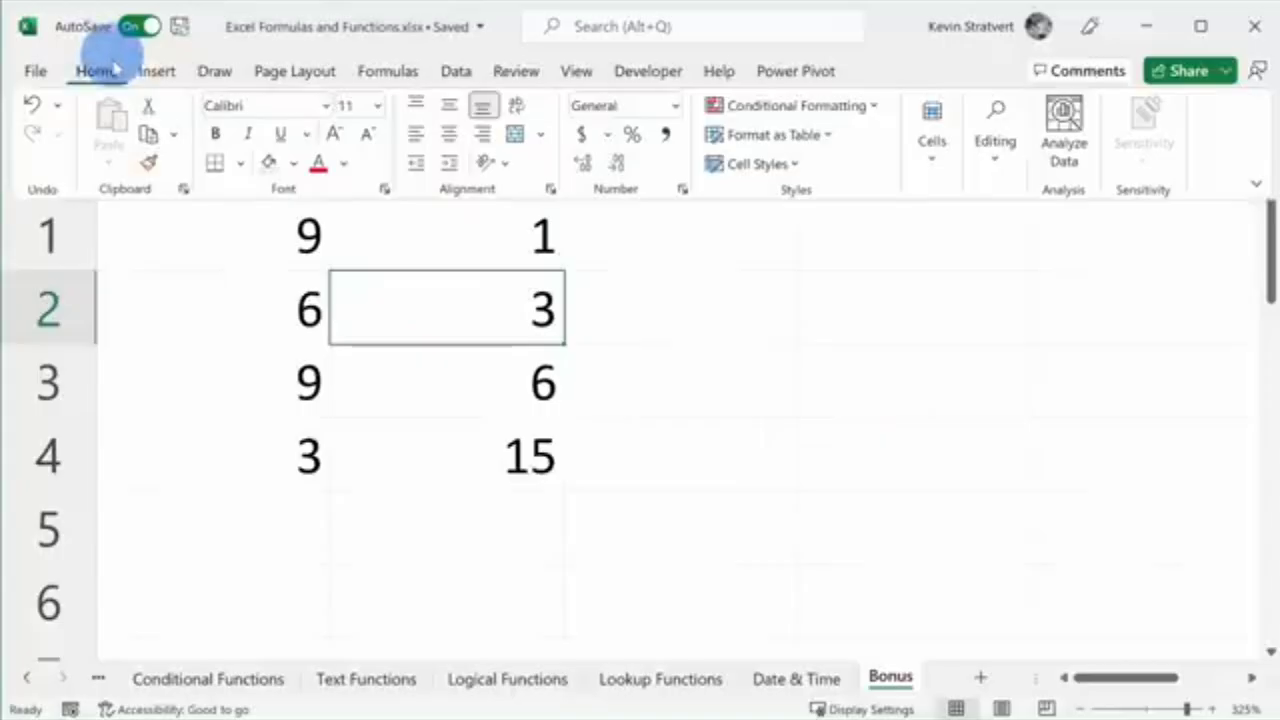
left_click(993, 150)
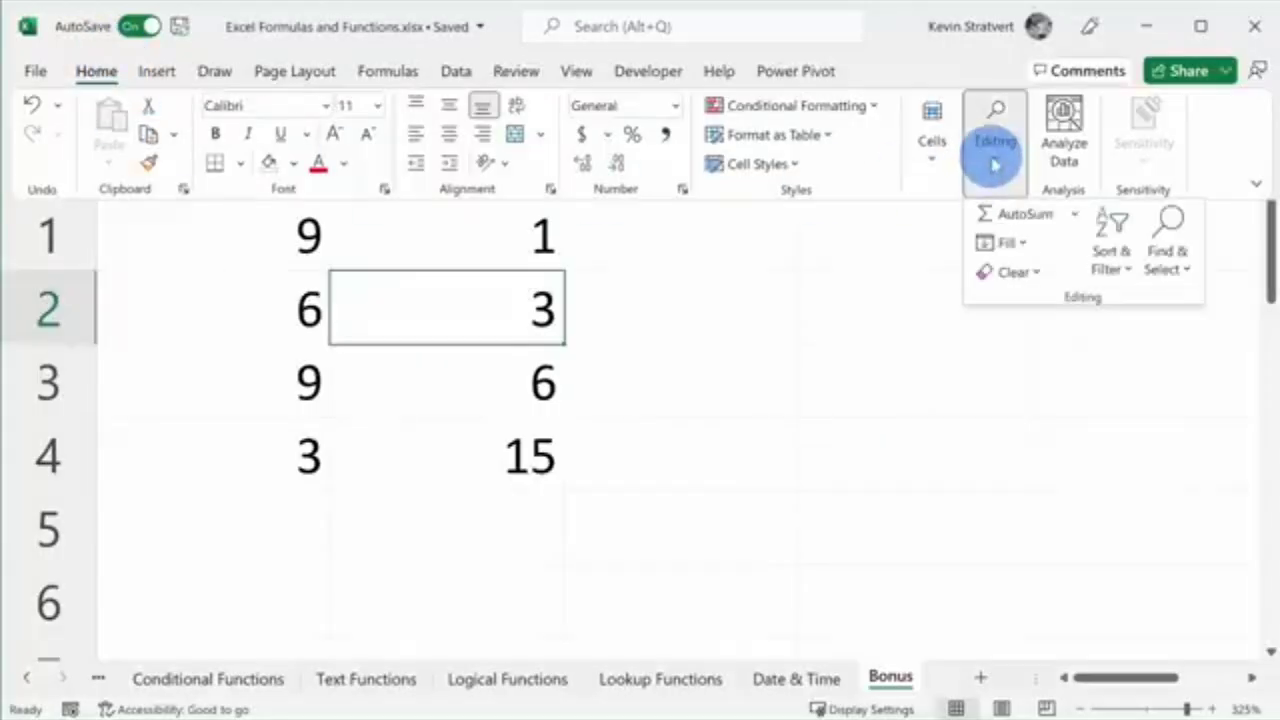
left_click(1192, 266)
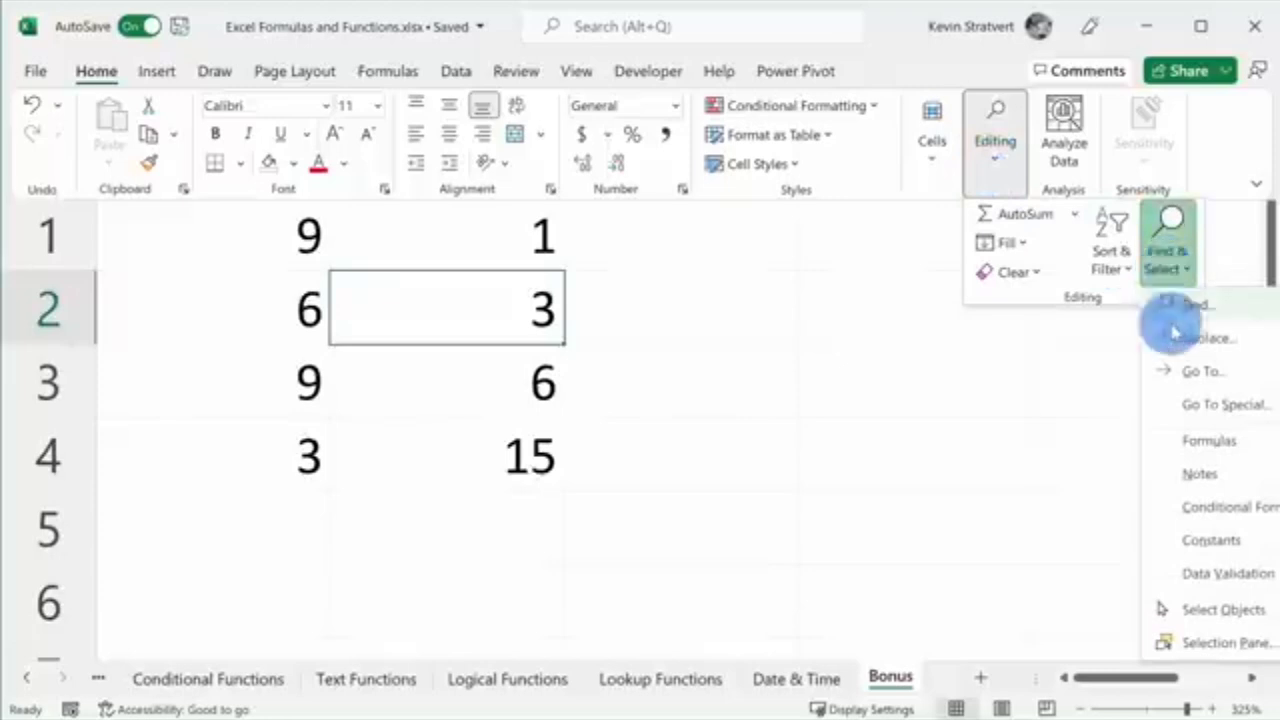
left_click(1209, 450)
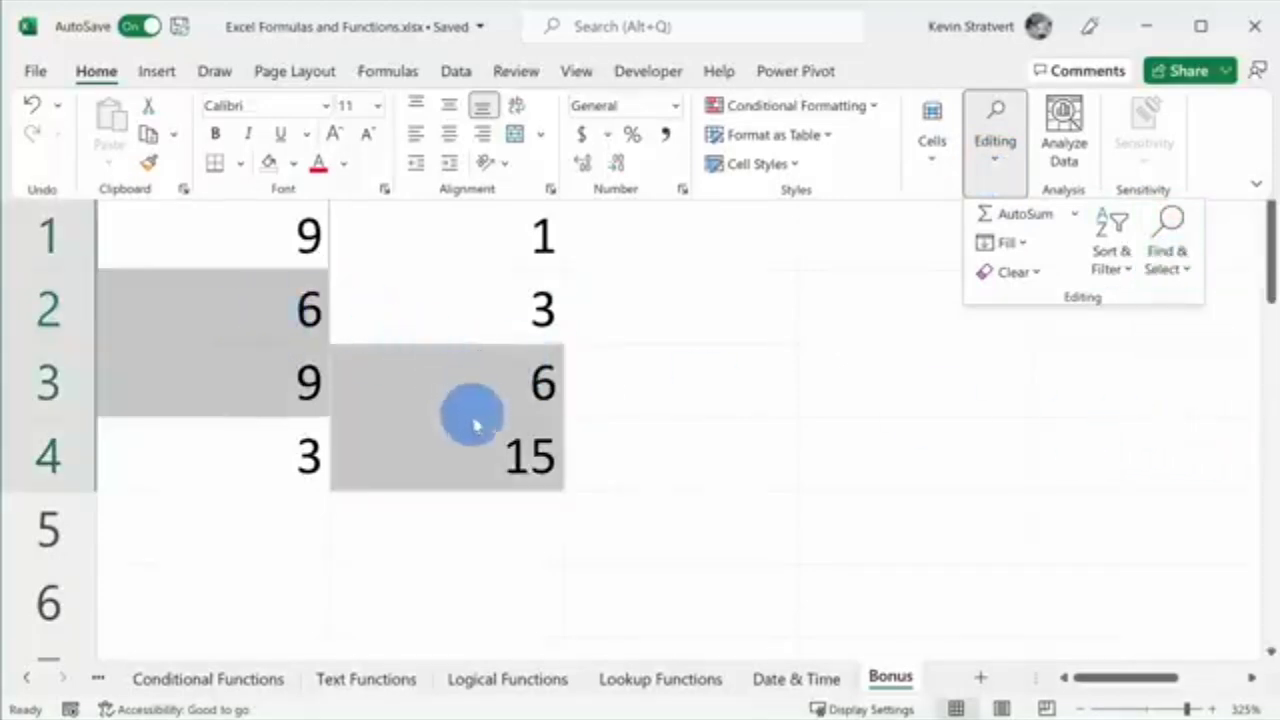
left_click(293, 163)
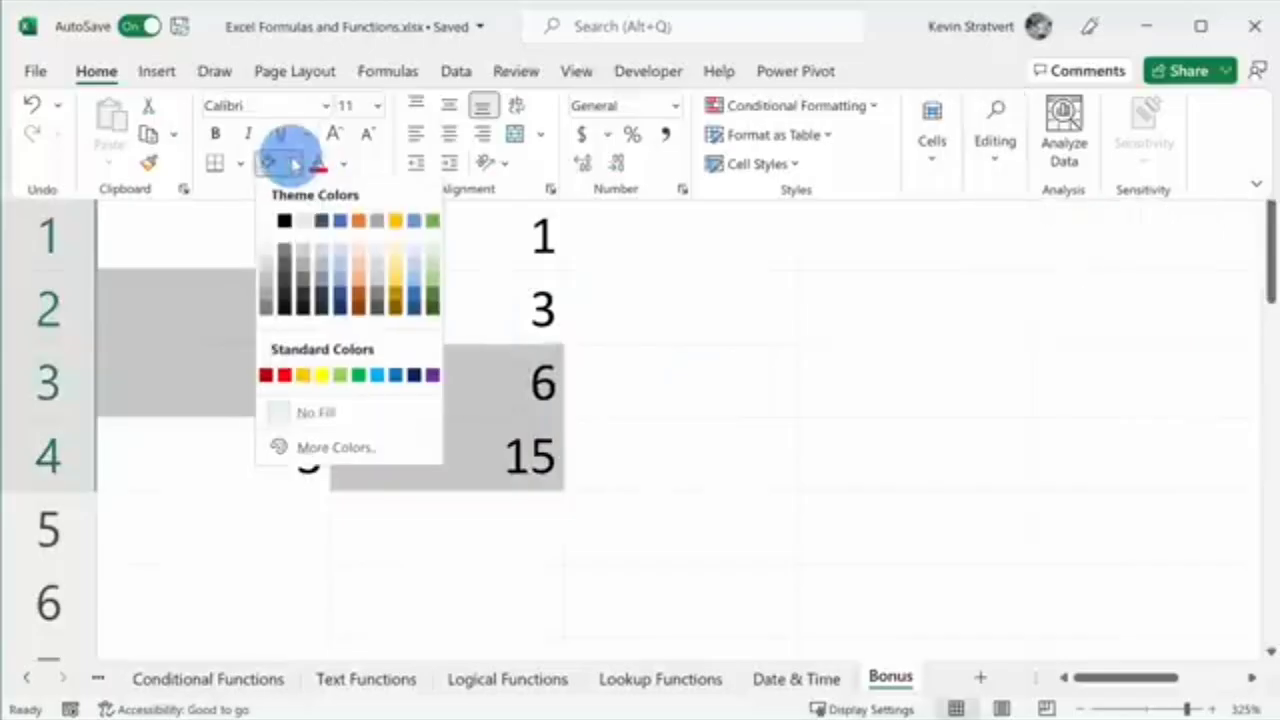
left_click(394, 251)
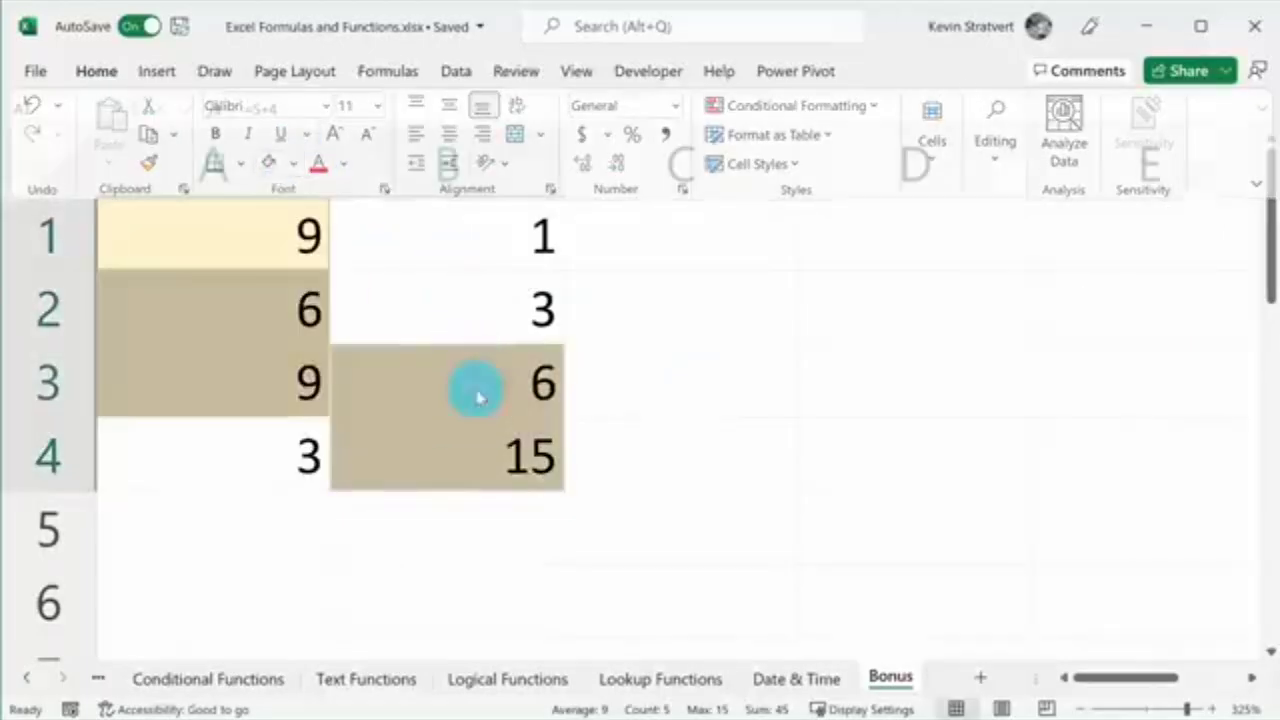
left_click(720, 435)
left_click(709, 378)
Show the formulas briefly to check the highlighted cells against them, then return to showing results
key("ctrl+grave")
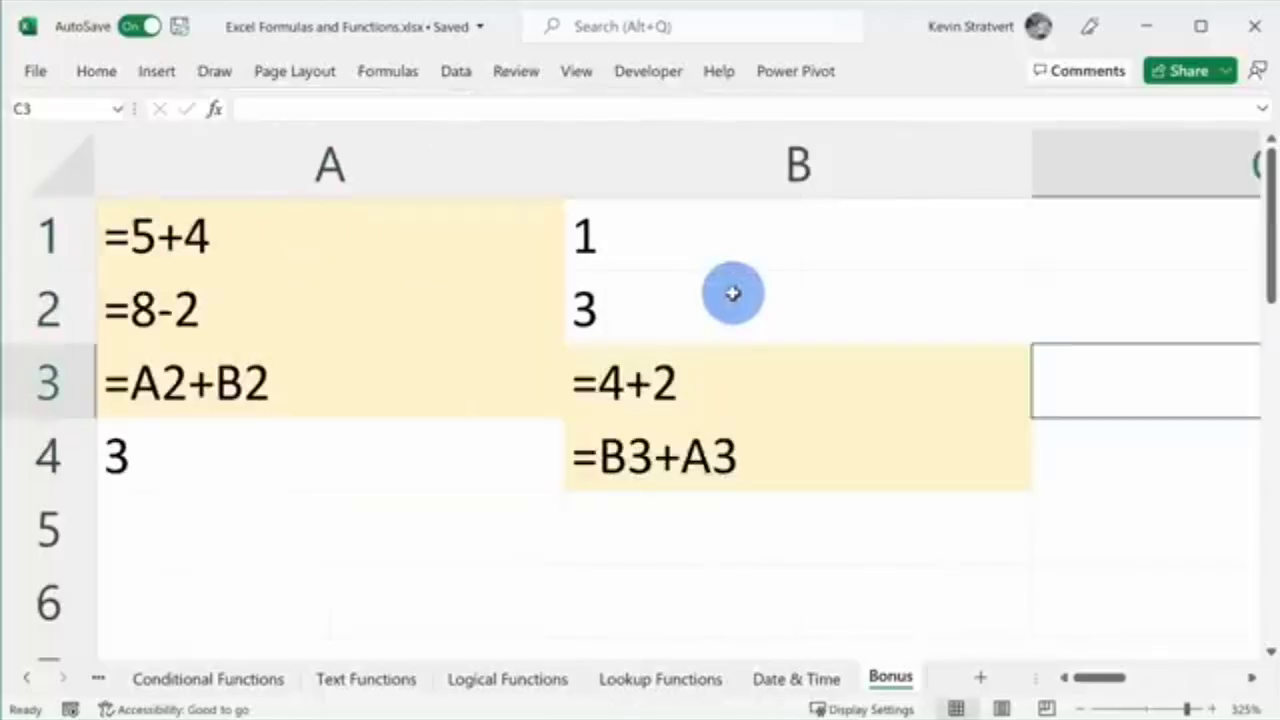
left_click_drag(214, 229, 237, 355)
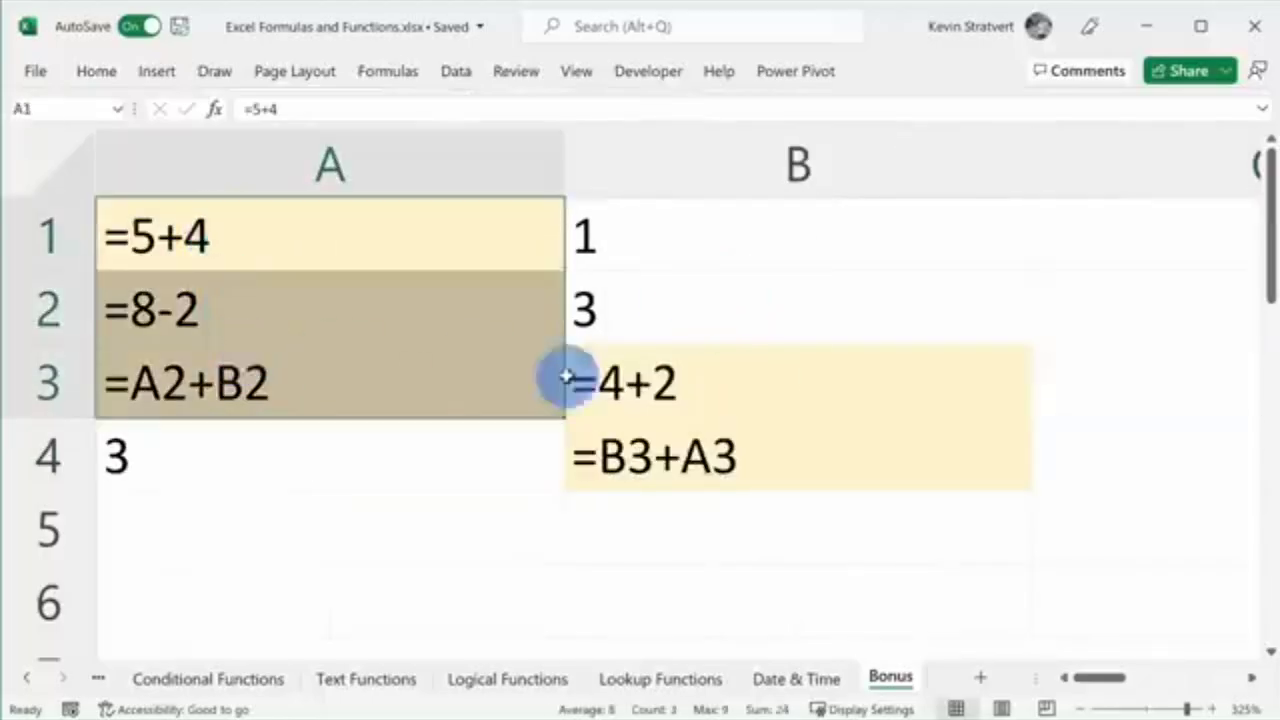
key("ctrl+grave")
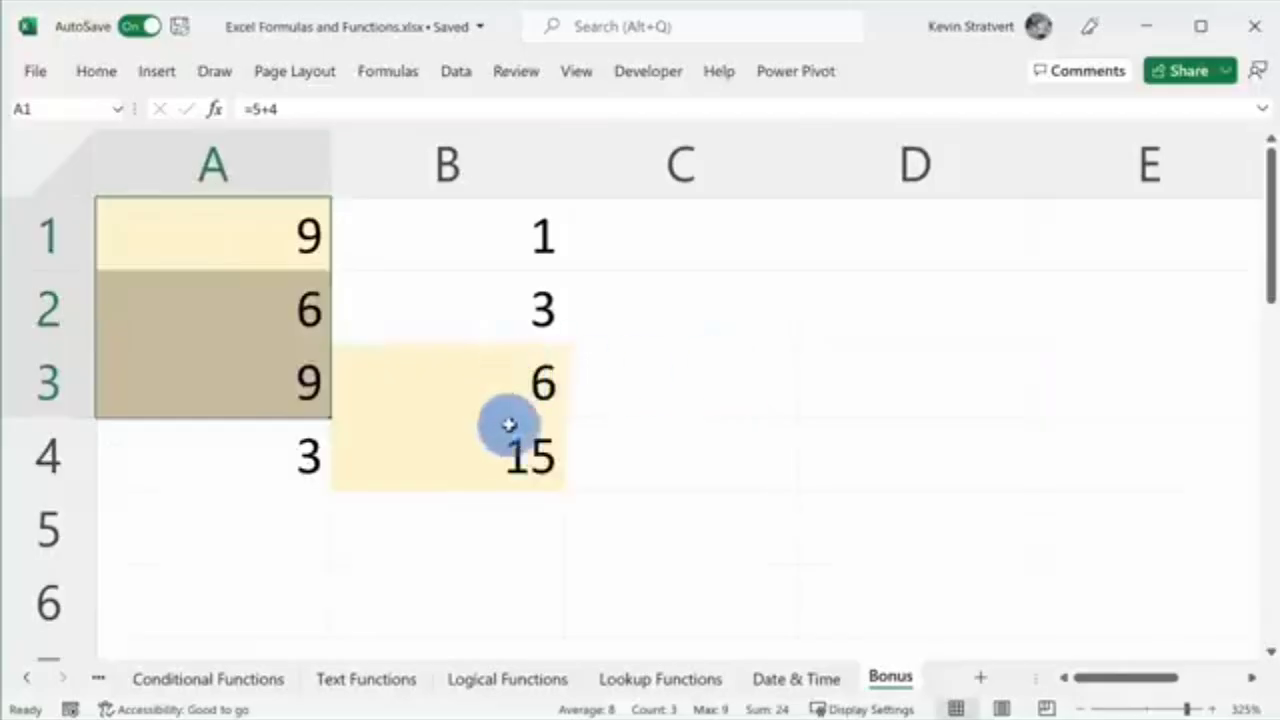
Examine which cells the formulas in B4 and A3 refer to by opening each formula for editing without changing it
left_click(502, 455)
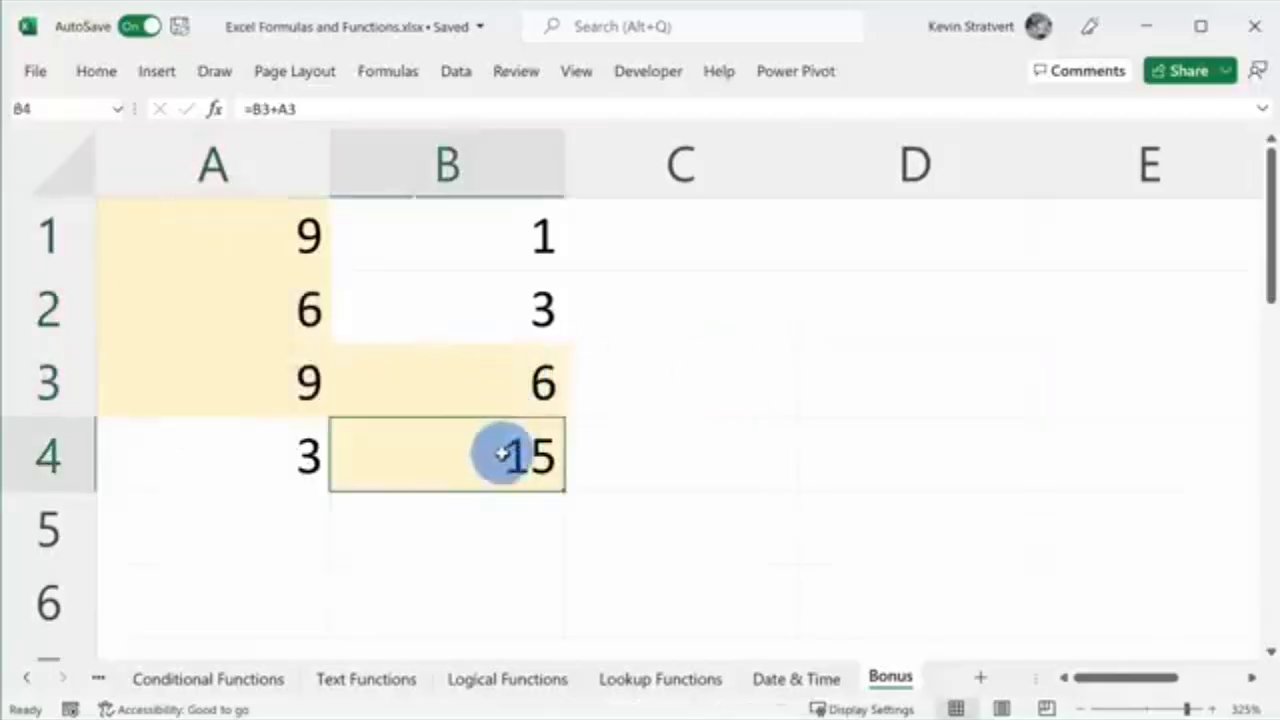
left_click(323, 108)
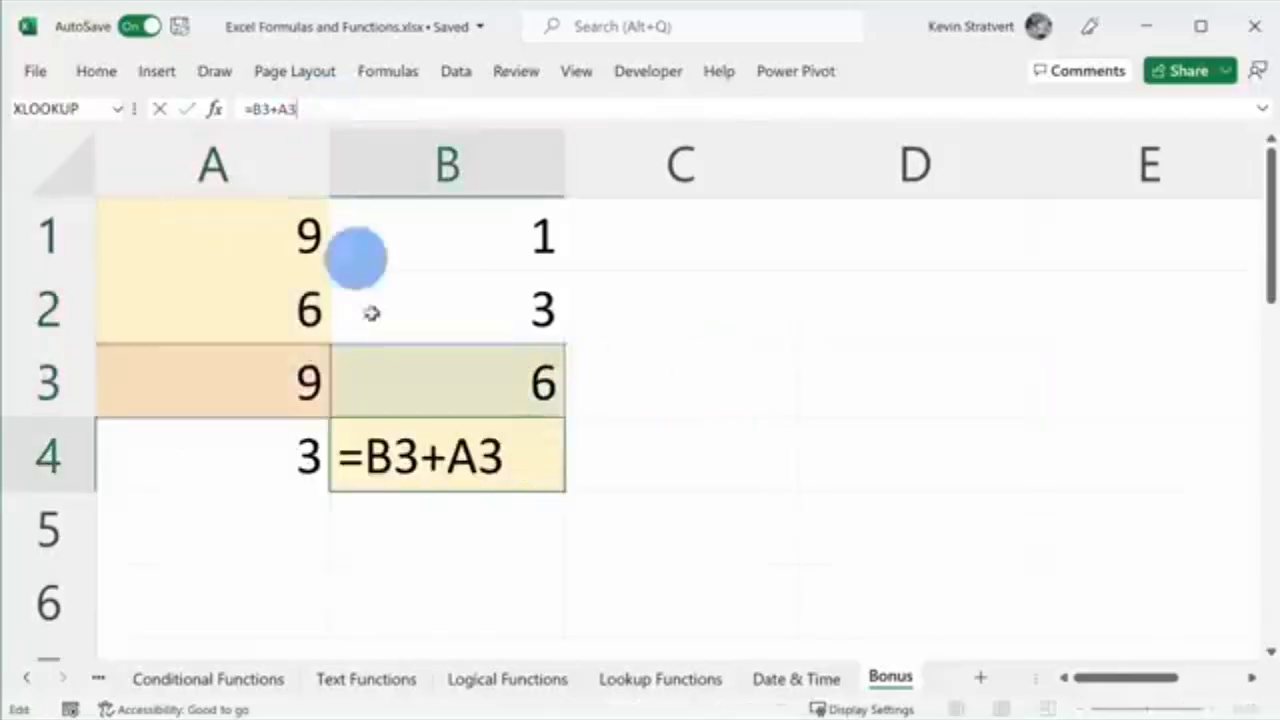
left_click(292, 385)
left_click(292, 108)
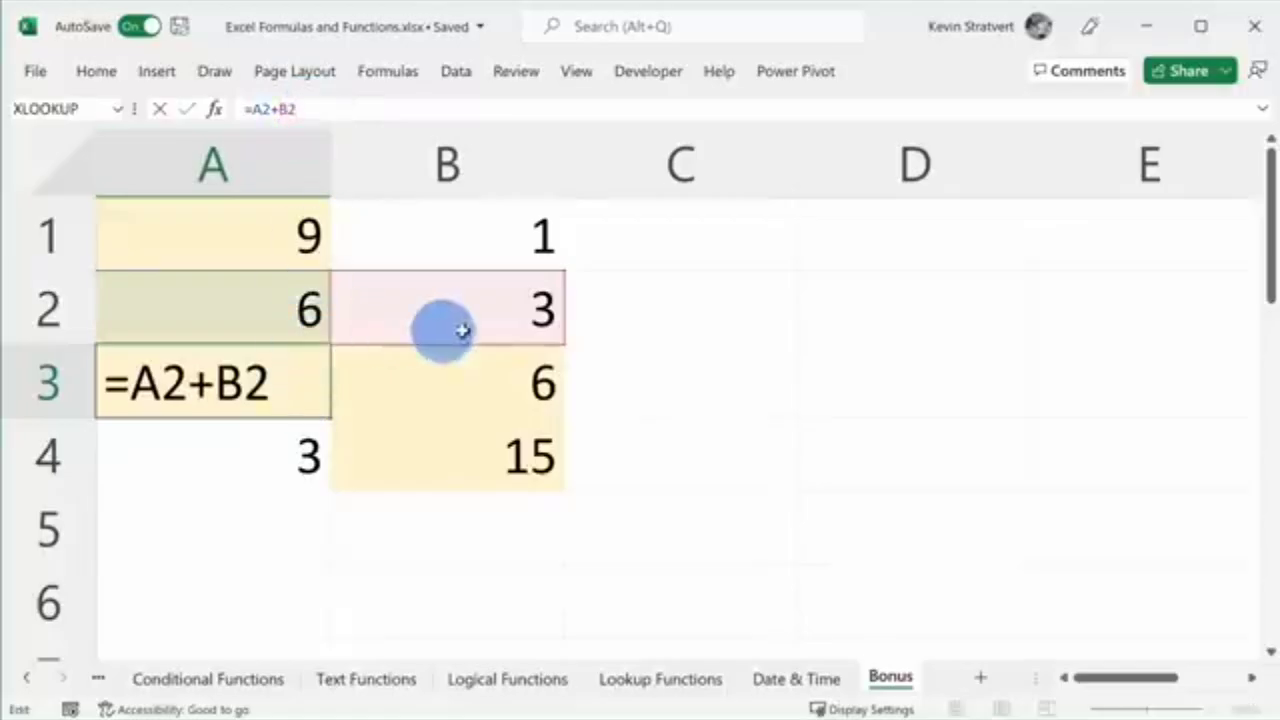
left_click(500, 492)
Trace the precedents of cell B4 with arrows, extending the trace by a second level
left_click(500, 445)
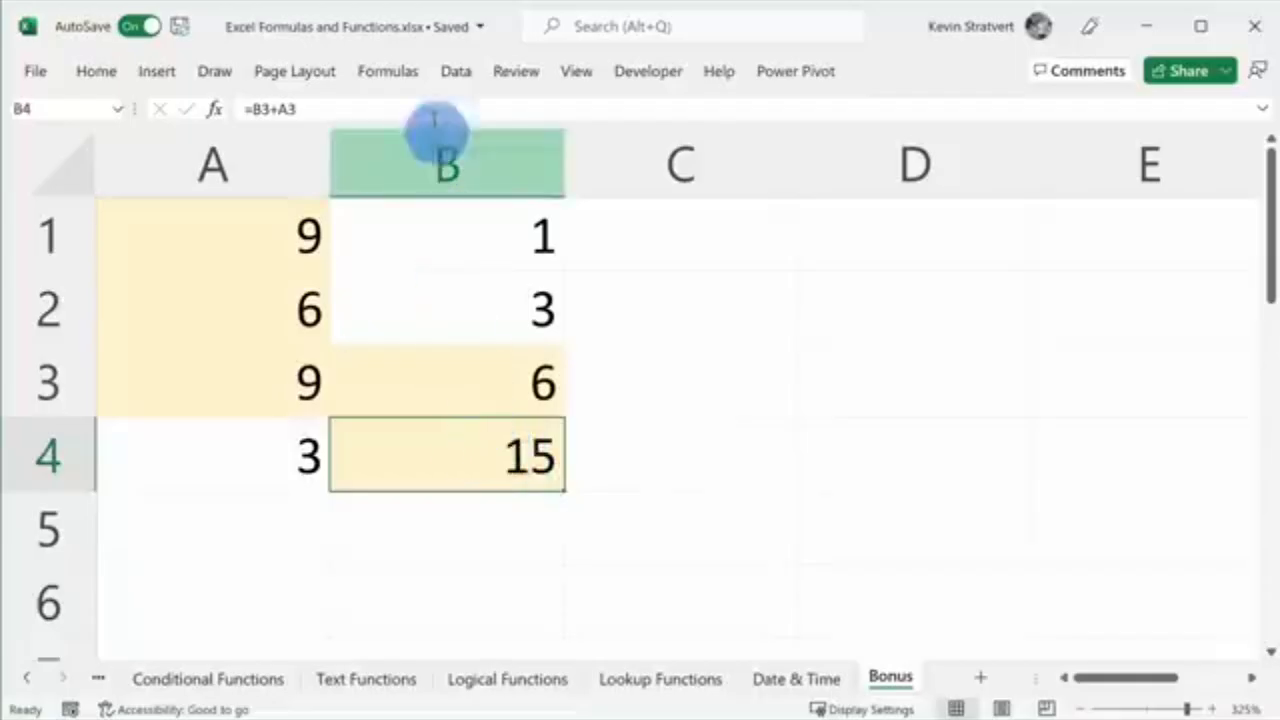
left_click(410, 74)
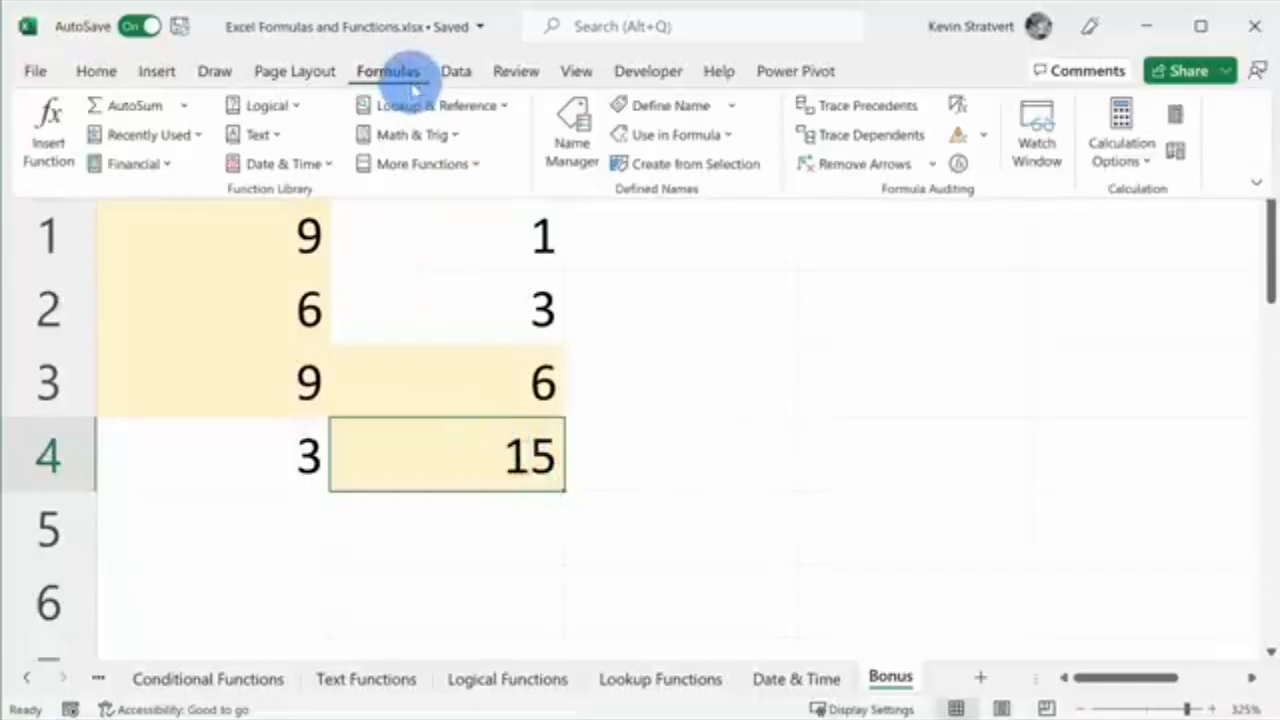
left_click(866, 104)
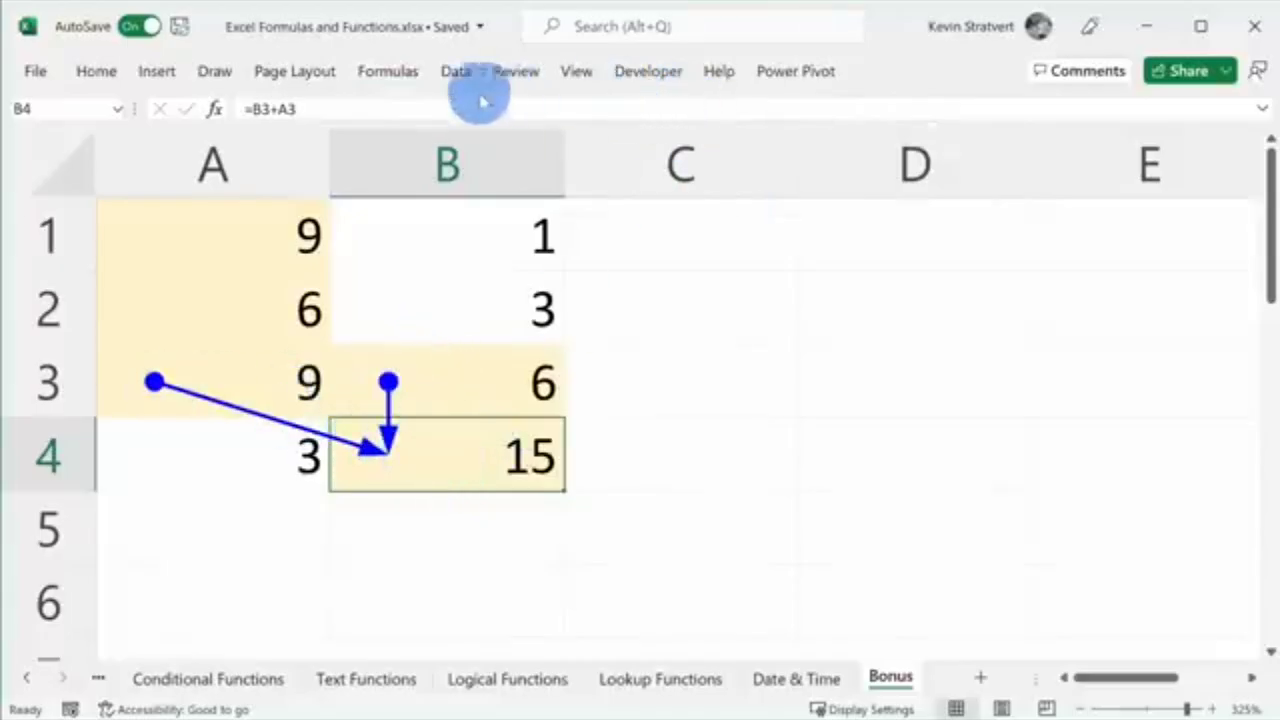
left_click(378, 86)
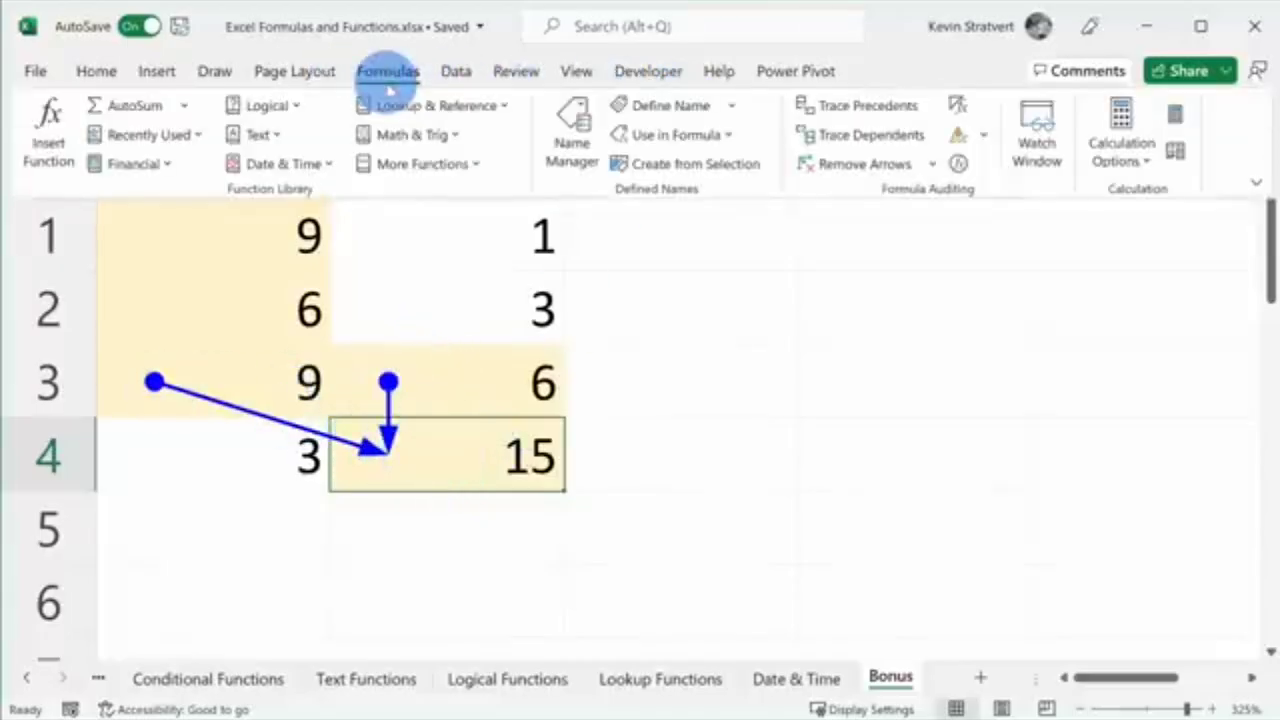
left_click(876, 103)
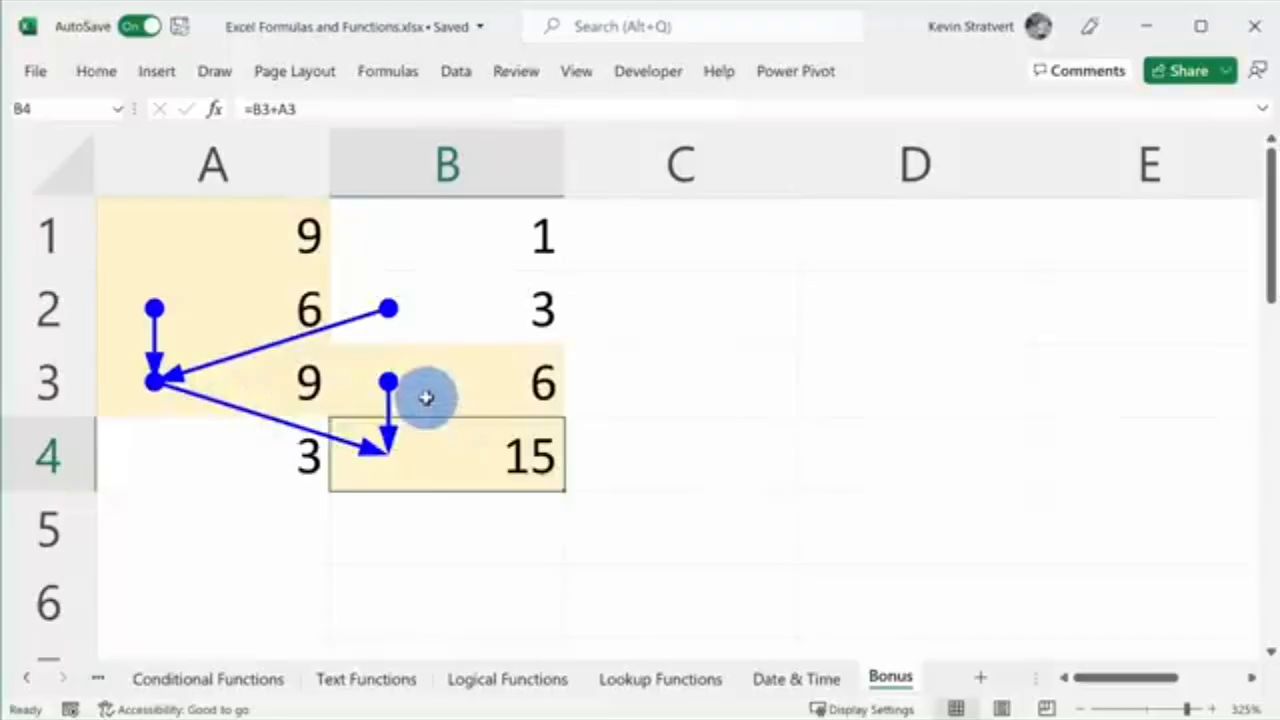
Trace the dependents of cell A2
left_click(390, 72)
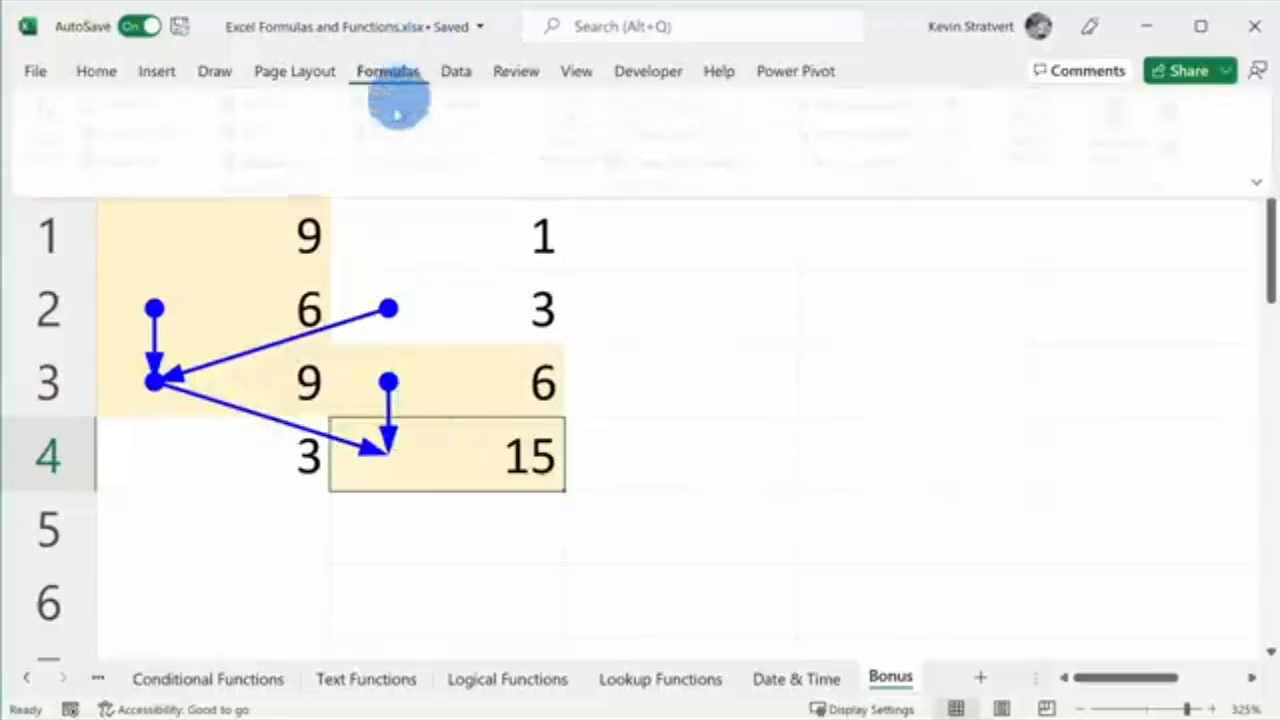
left_click(265, 297)
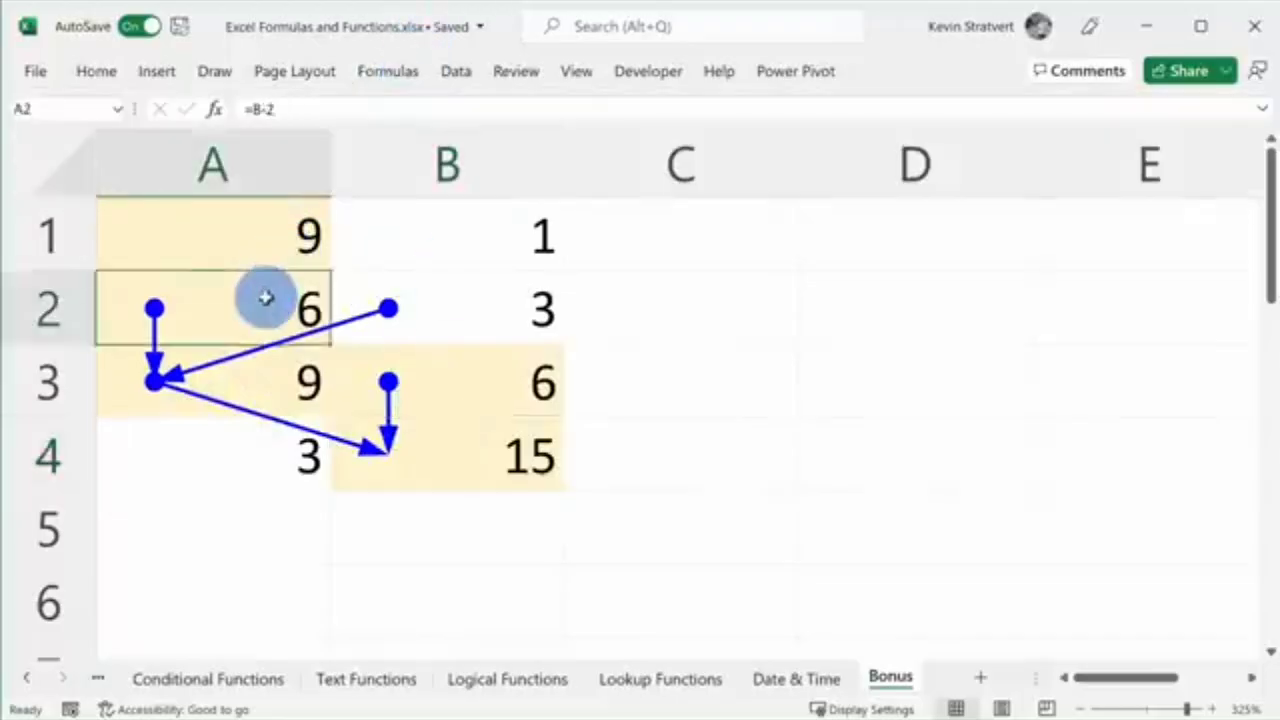
left_click(390, 72)
left_click(873, 136)
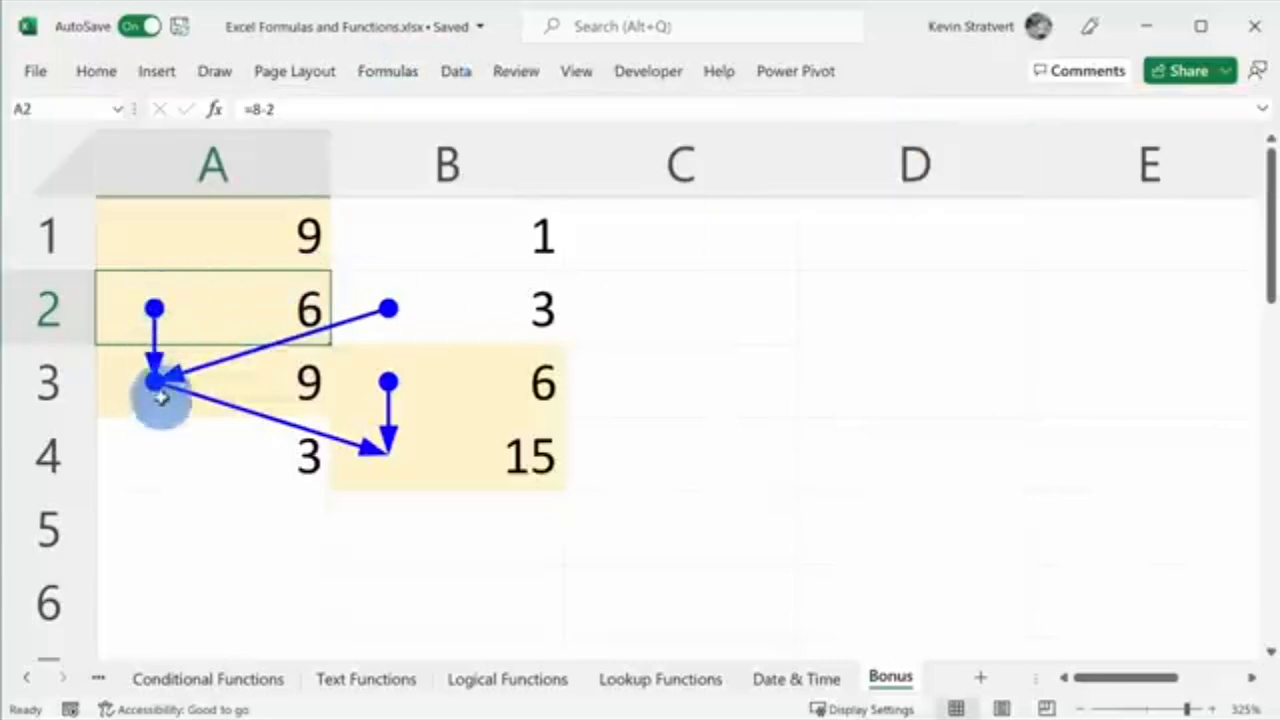
Remove all trace arrows from the Bonus sheet and leave cell B4 selected
left_click(420, 417)
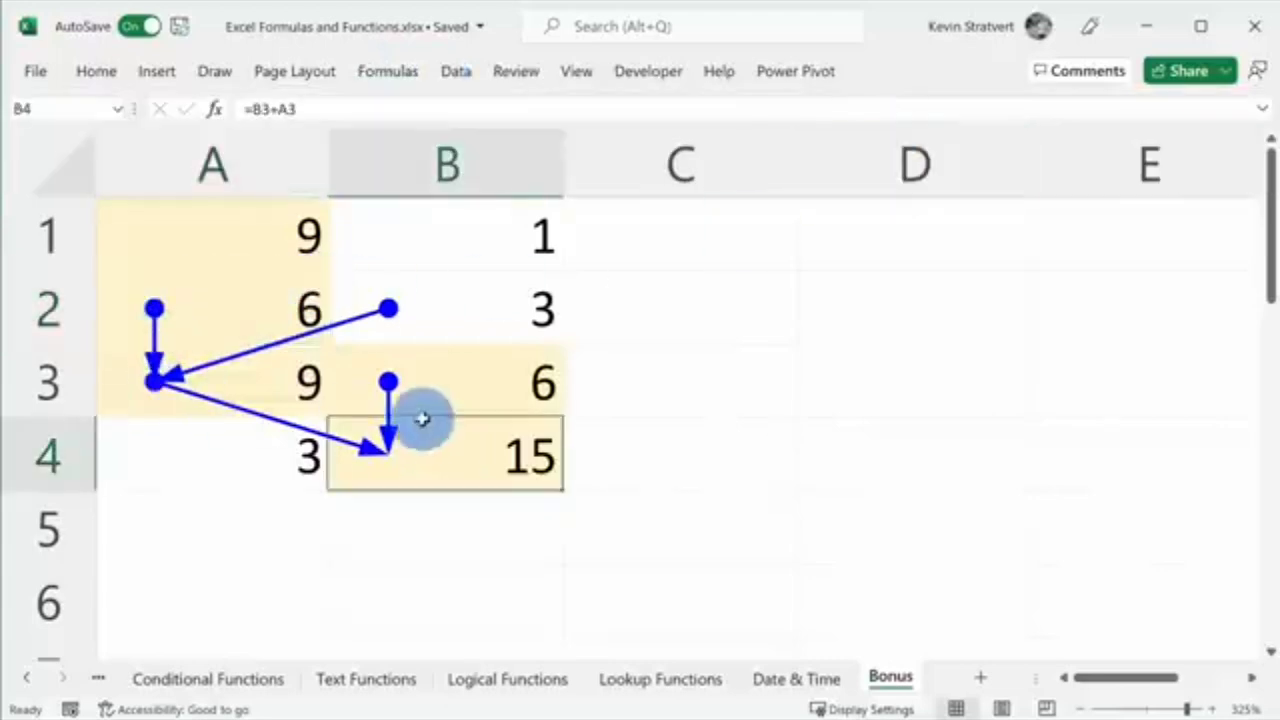
left_click(388, 72)
left_click(858, 168)
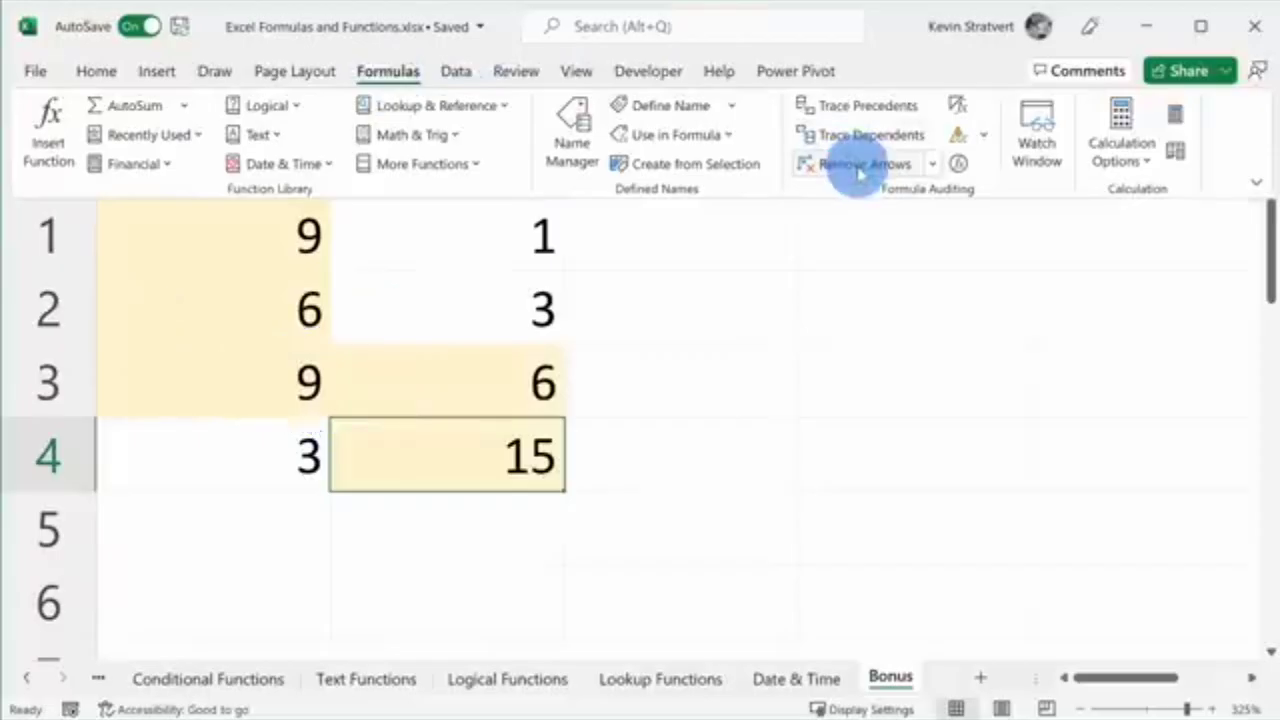
left_click(515, 457)
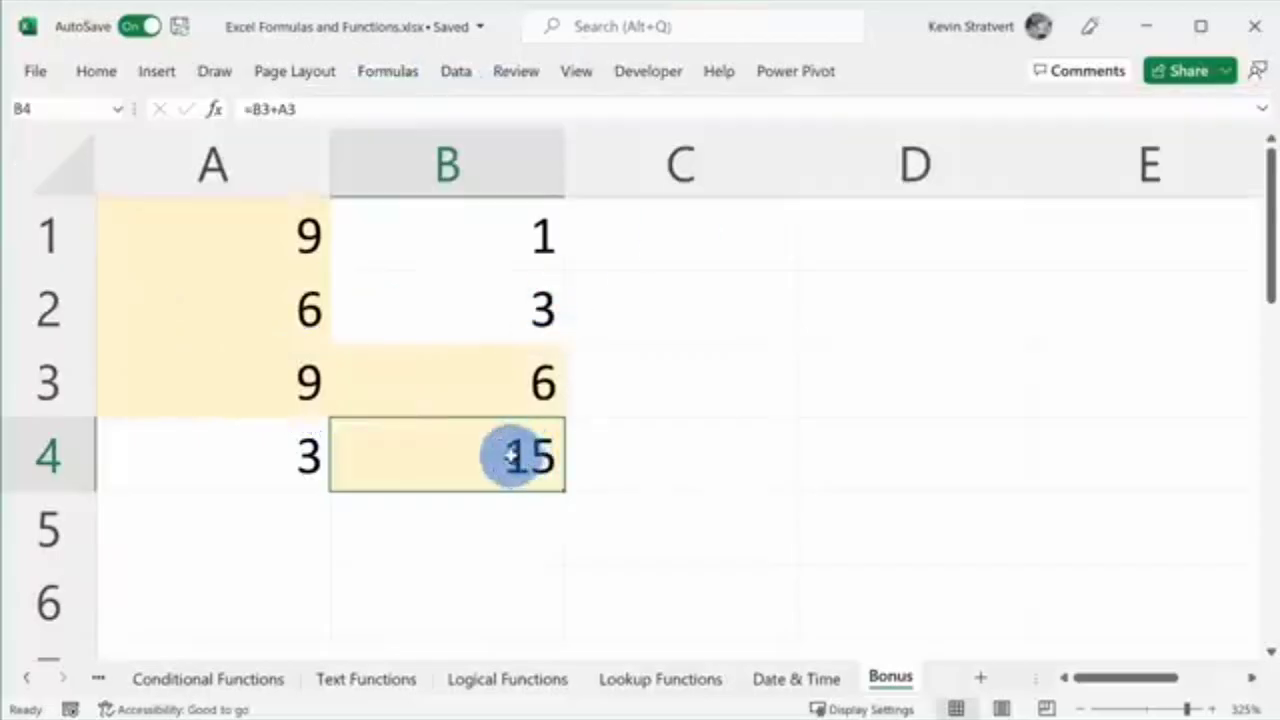